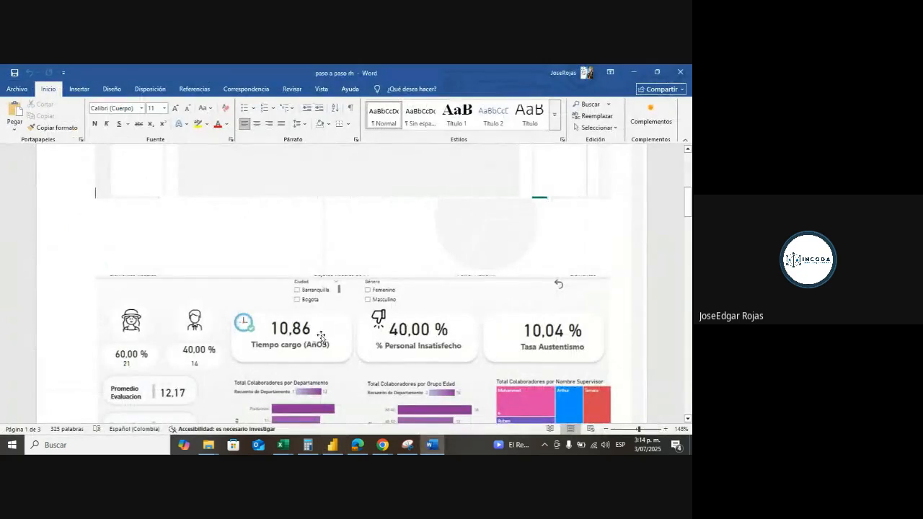
- Review the HR dashboard reference image in the Word guide, then switch to the Power BI report
scroll(318, 325, down, 3)
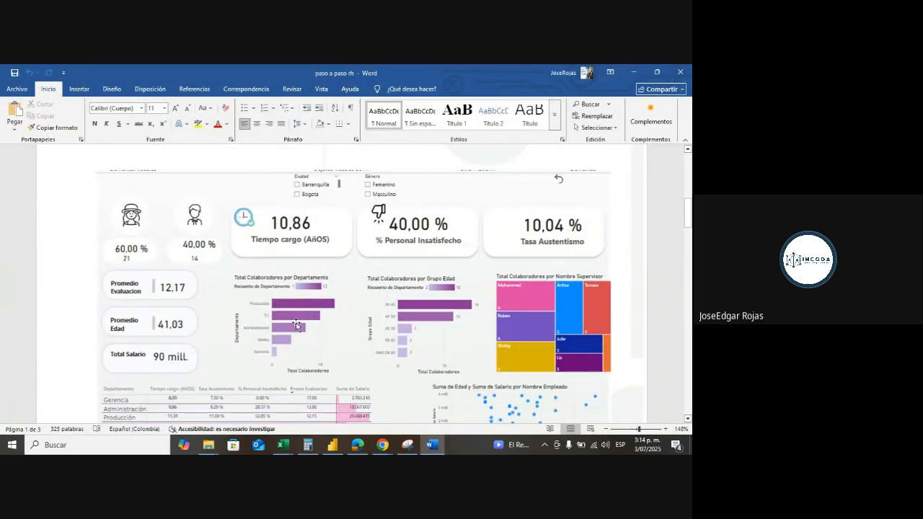
click(296, 321)
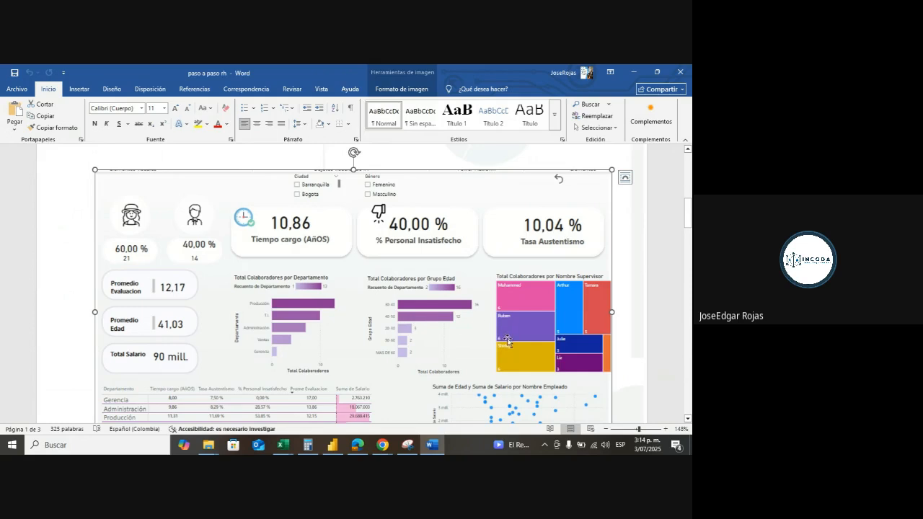
scroll(508, 332, down, 2)
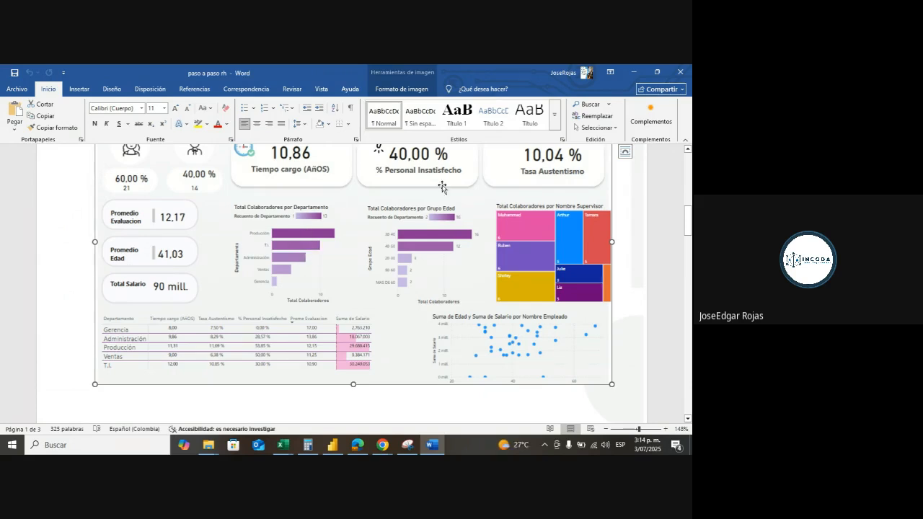
click(635, 74)
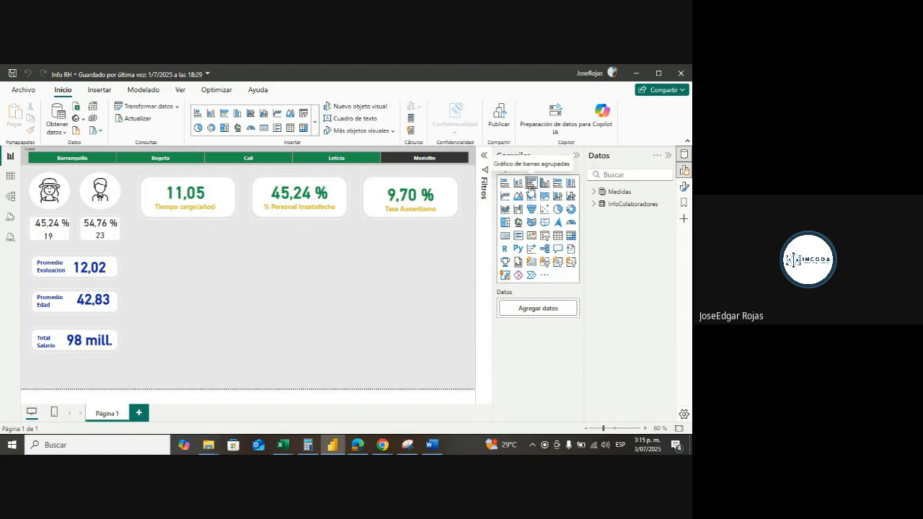
- Add a clustered bar chart and extend it up and down to fill the space below the Tiempo cargo card
click(531, 186)
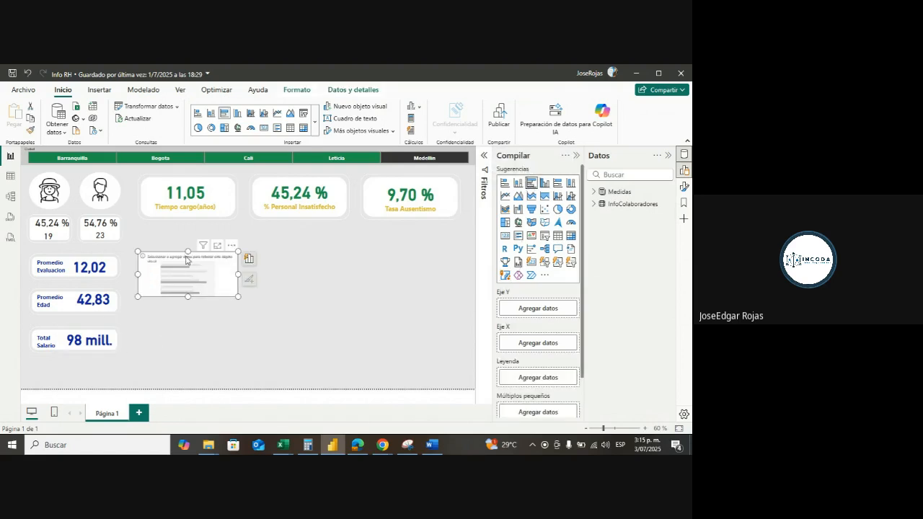
drag(188, 251, 195, 229)
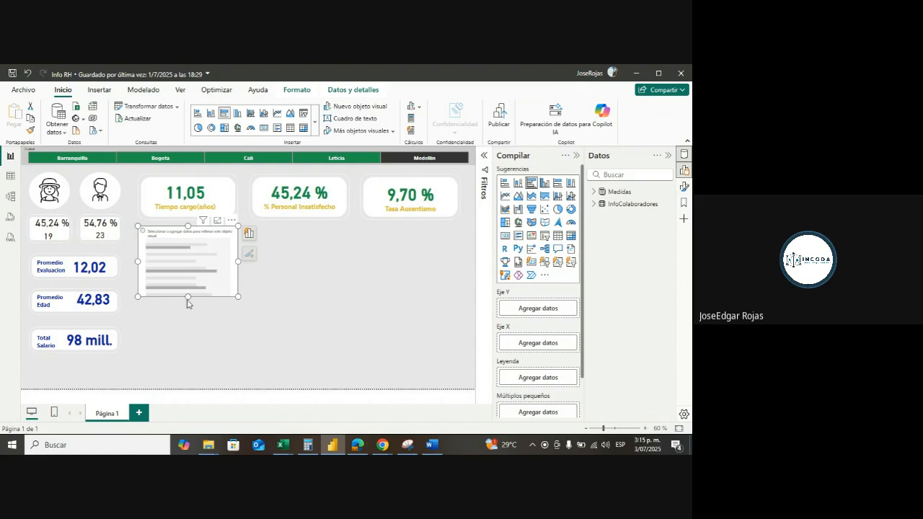
drag(187, 298, 187, 322)
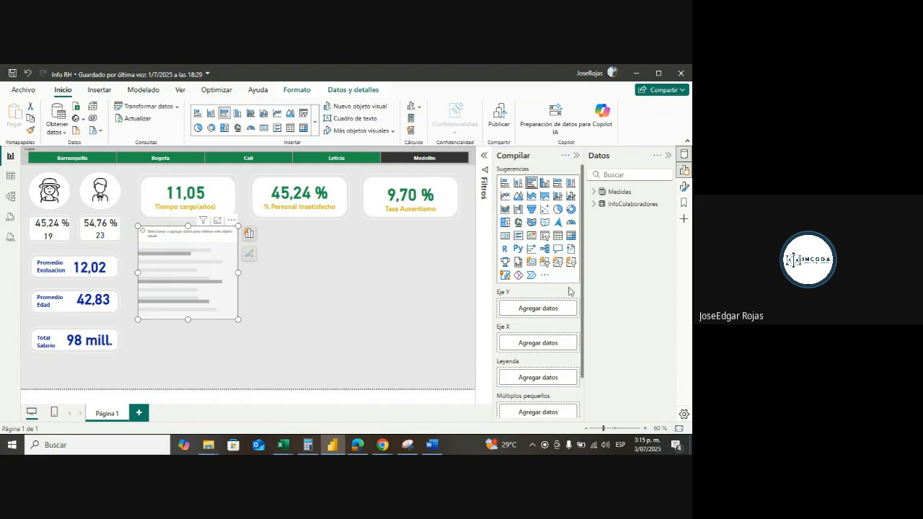
- Collapse the open Datos and Compilar panes to free up space around the report canvas
click(669, 155)
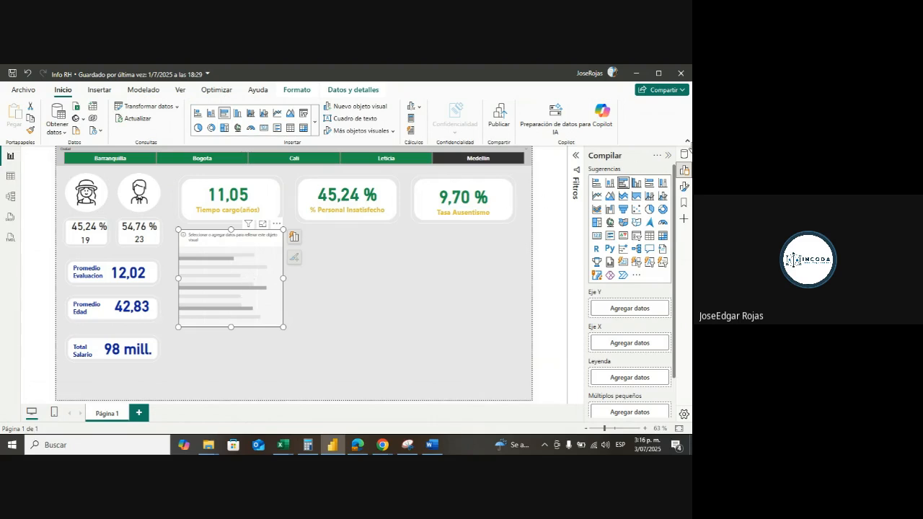
click(670, 155)
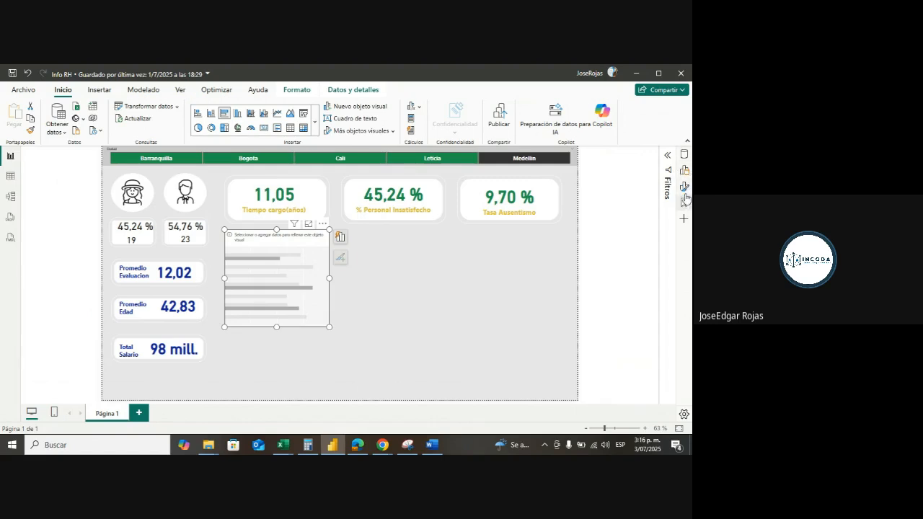
click(685, 172)
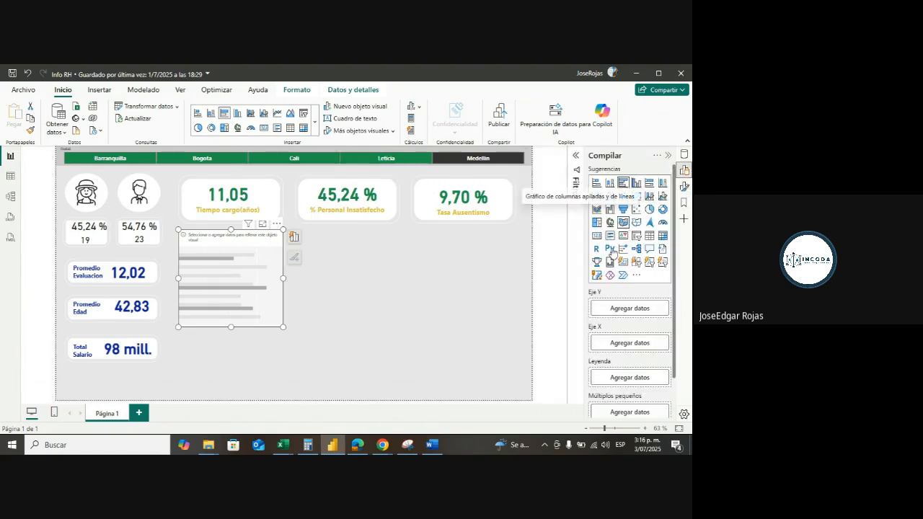
scroll(632, 259, down, 3)
scroll(629, 267, up, 3)
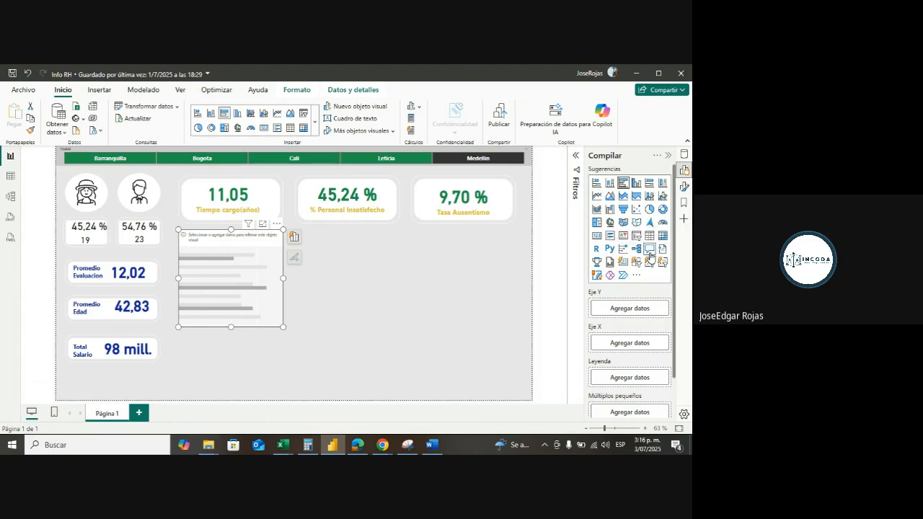
click(668, 156)
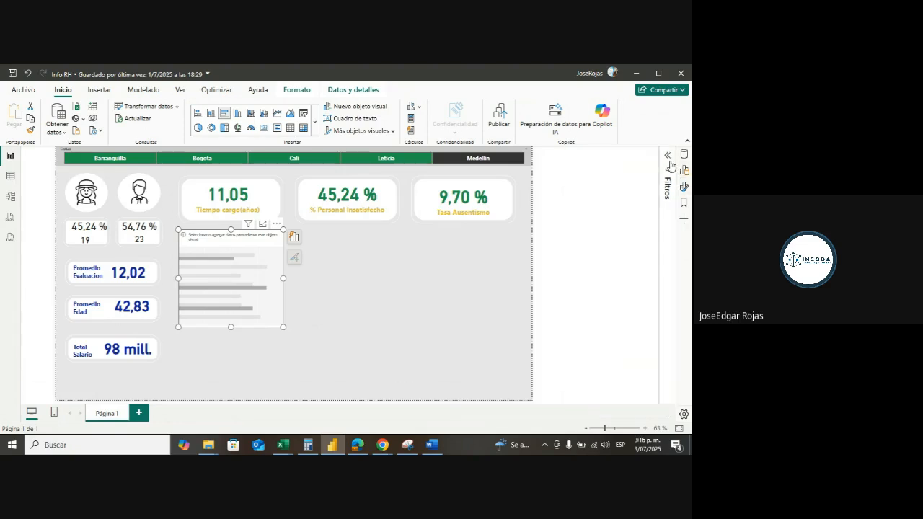
- Plot the Total Colaboradores measure by Departamento in the new bar chart and enlarge the chart slightly
click(685, 189)
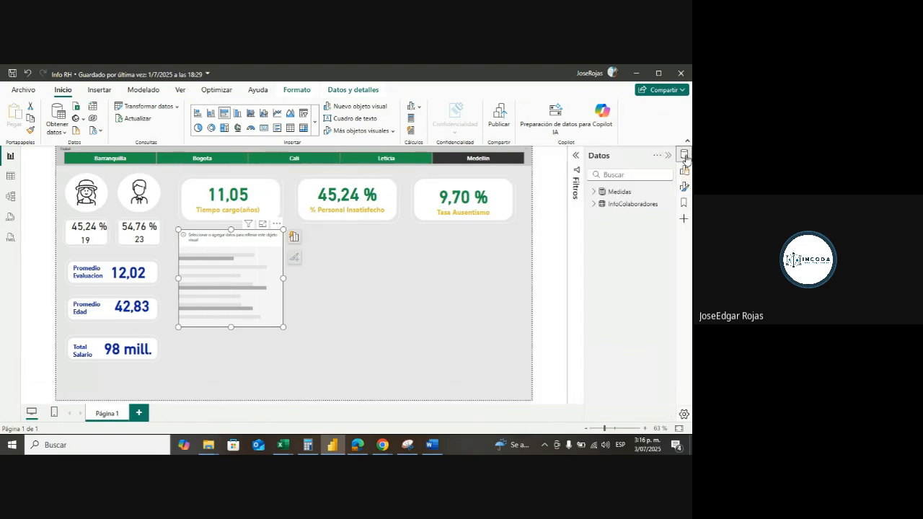
click(595, 205)
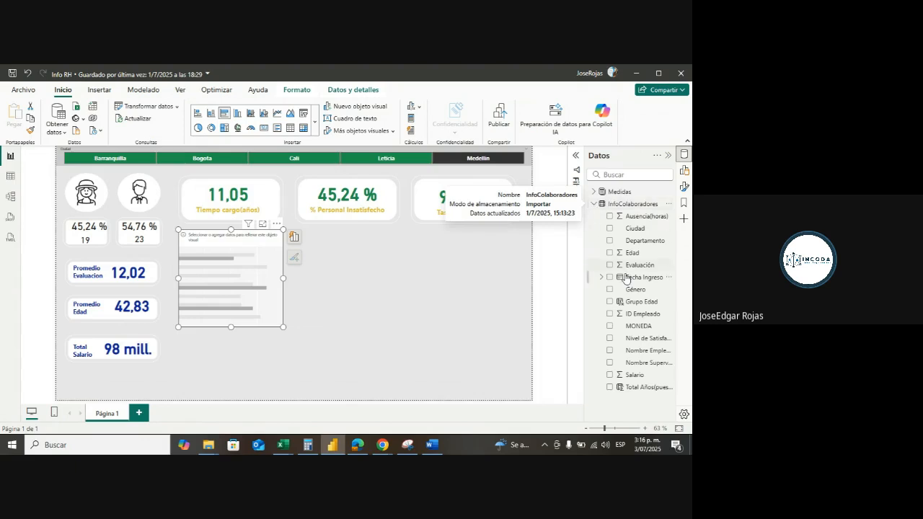
click(610, 241)
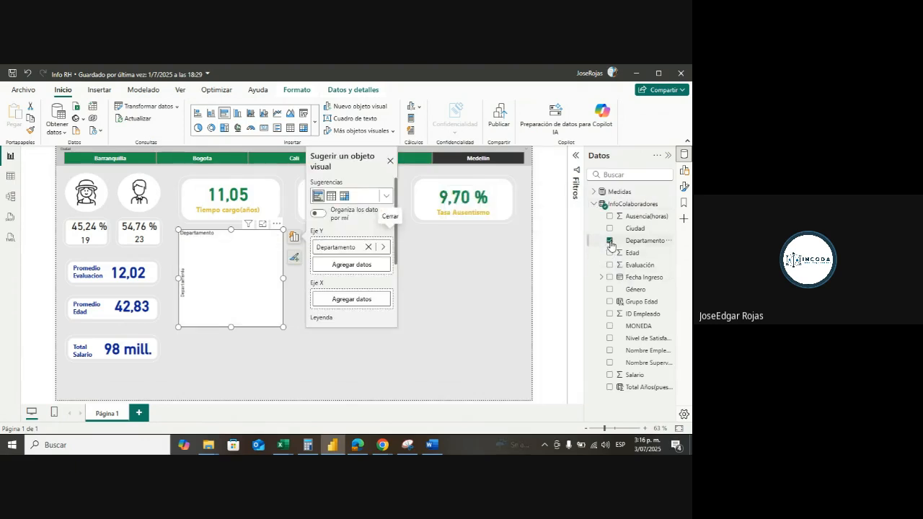
click(595, 204)
click(594, 192)
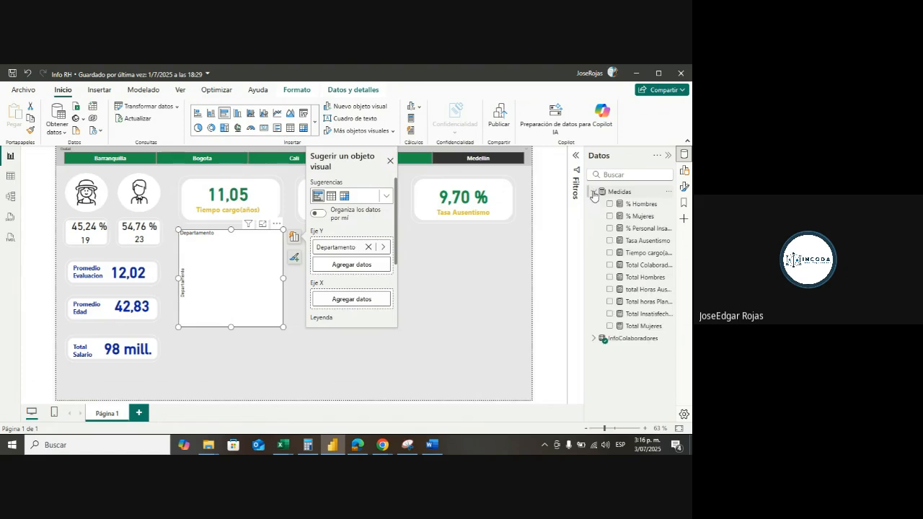
click(609, 265)
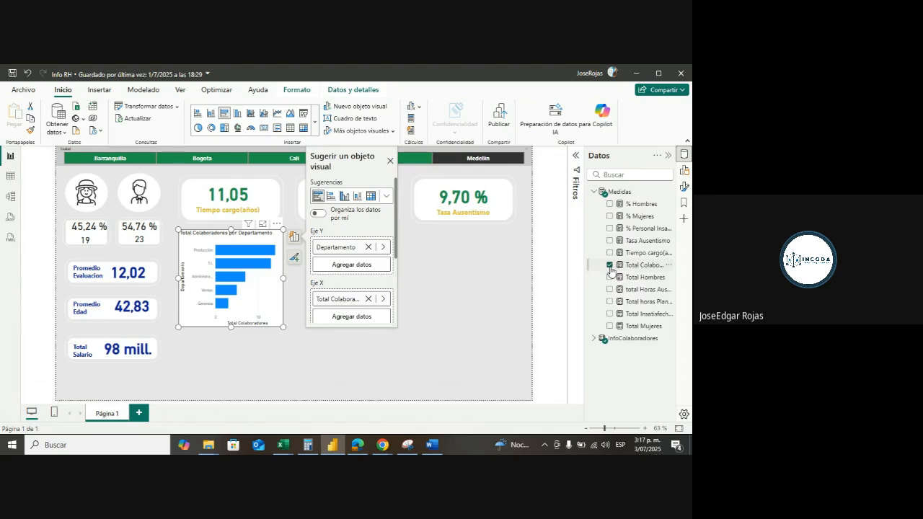
drag(282, 327, 306, 334)
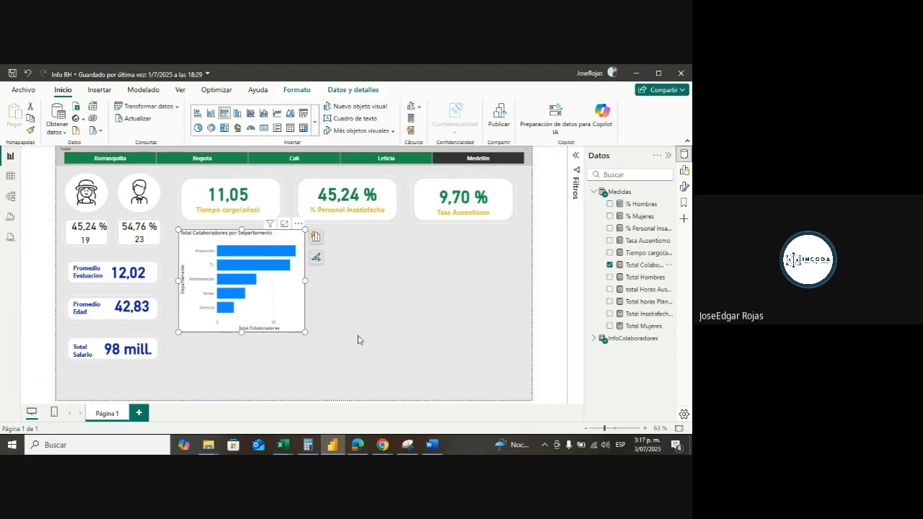
click(353, 298)
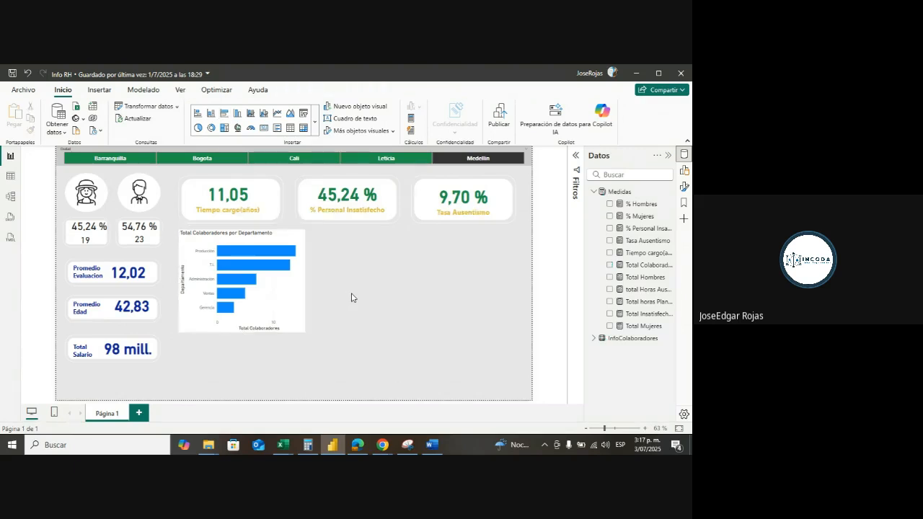
- Turn off the background (Fondo) of the department bar chart
click(286, 321)
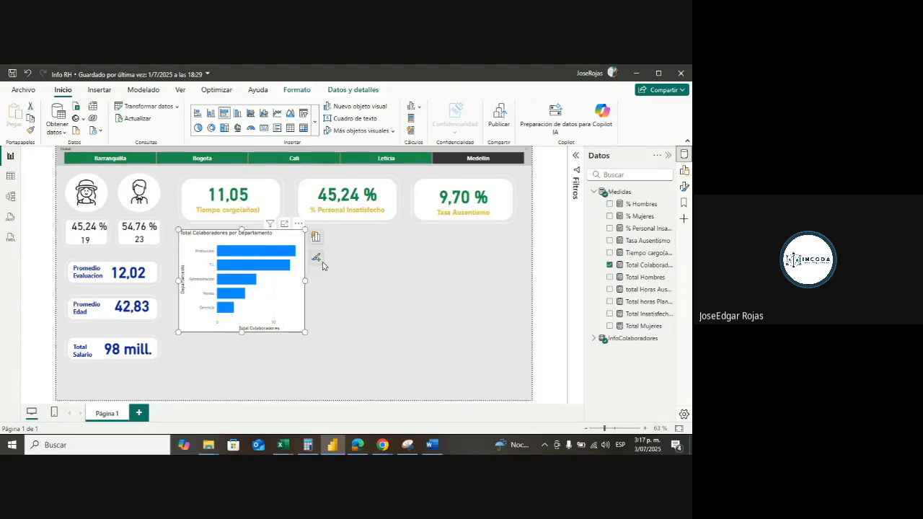
click(668, 155)
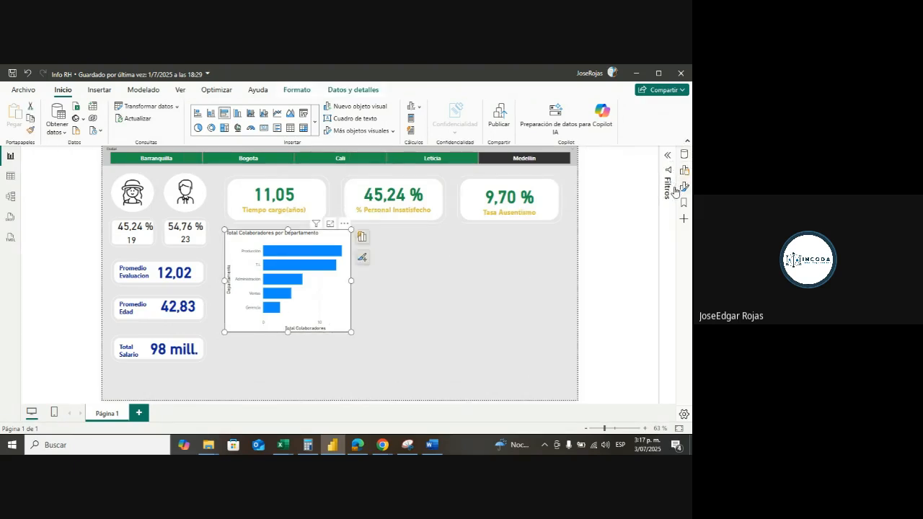
click(684, 189)
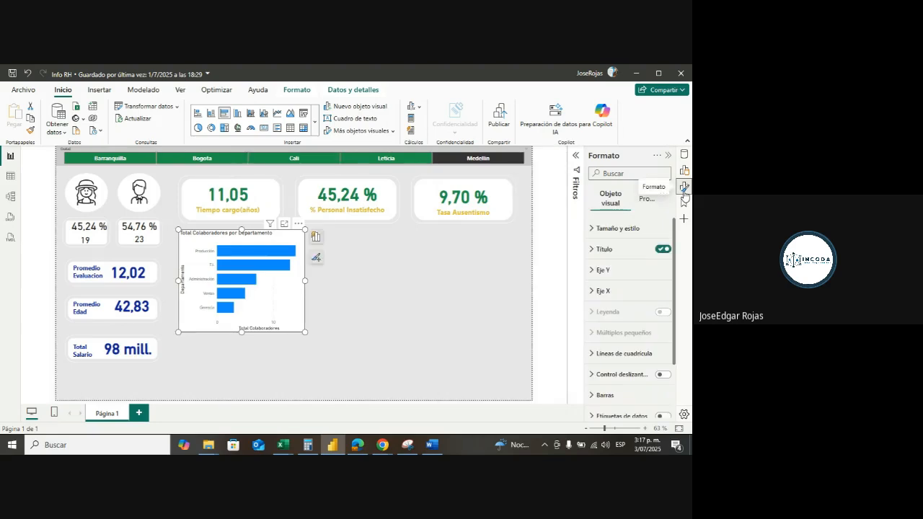
scroll(605, 283, down, 3)
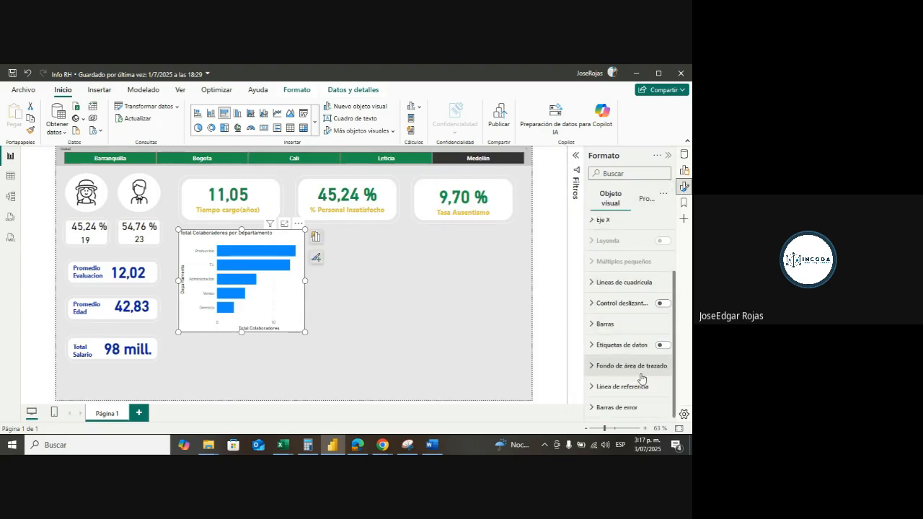
scroll(640, 378, up, 2)
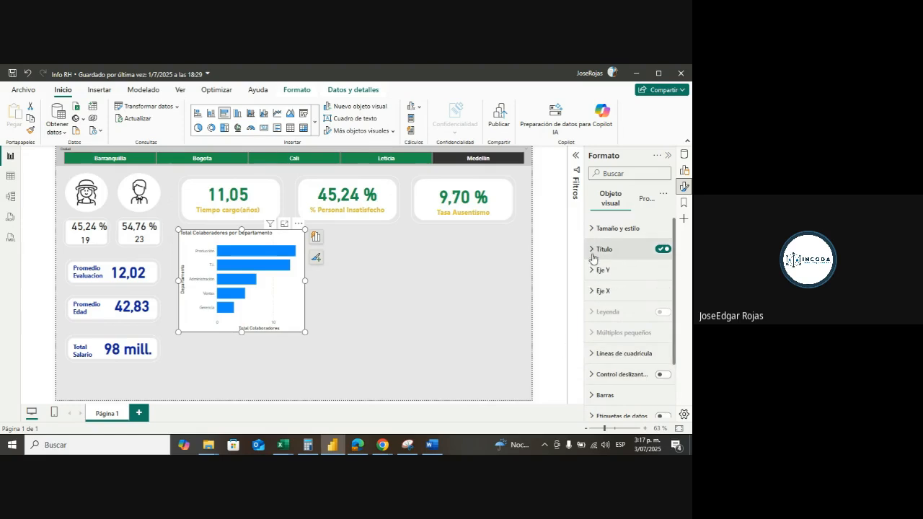
click(592, 229)
scroll(597, 267, down, 3)
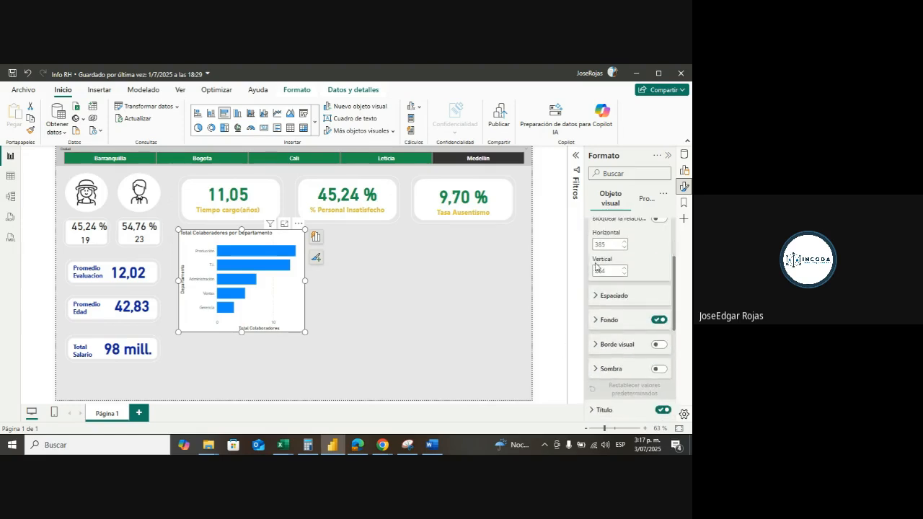
click(657, 321)
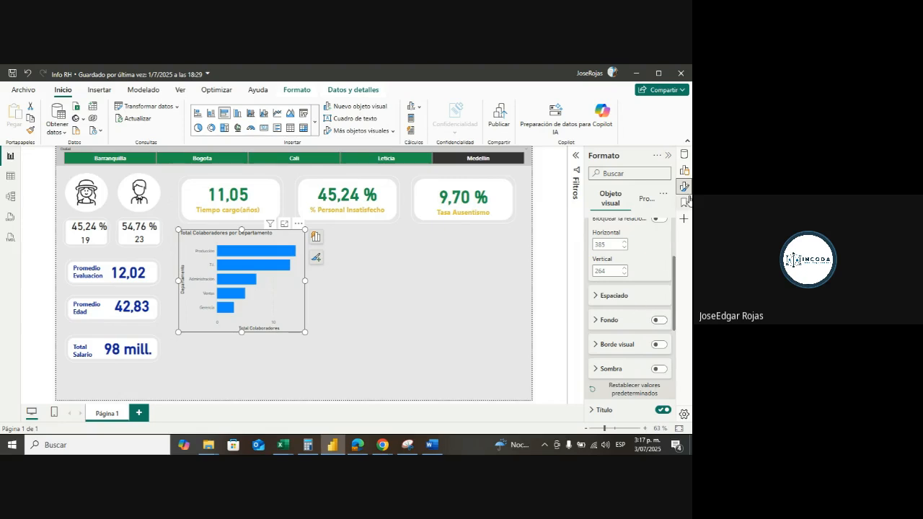
- Shorten the bar chart's title to "Colaboradores por Departamento"
click(667, 156)
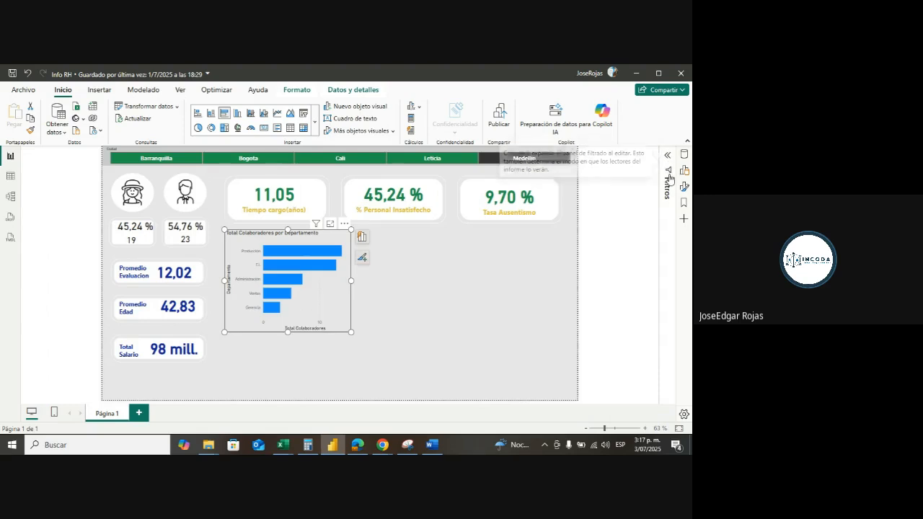
click(685, 188)
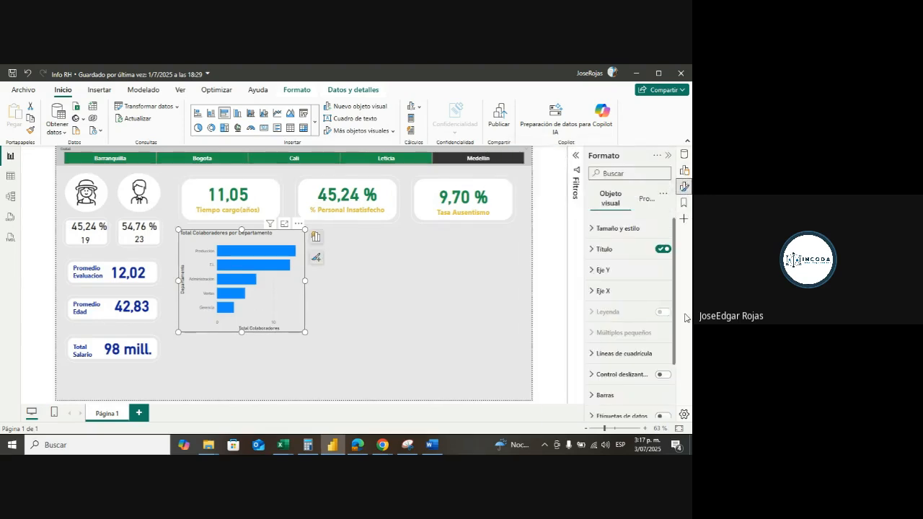
click(592, 252)
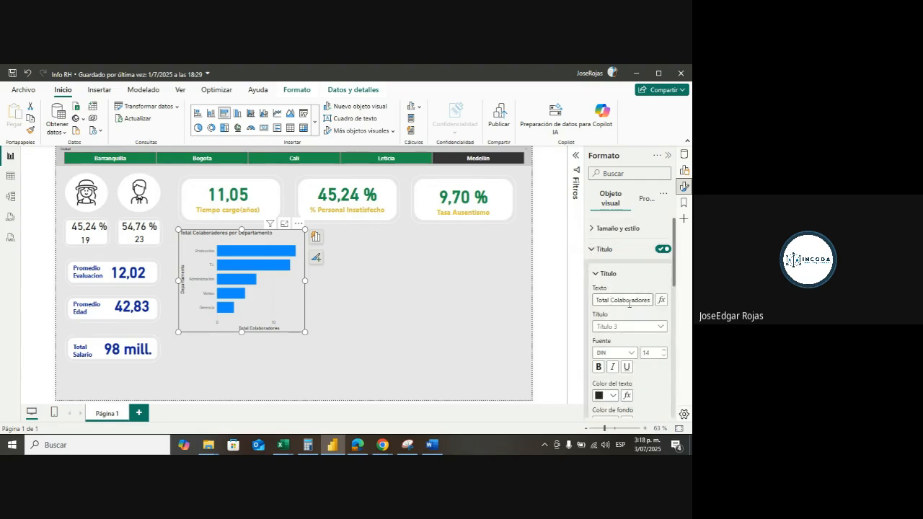
click(612, 301)
key(BackSpace)
key(BackSpace)
key(BackSpace)
key(BackSpace)
key(BackSpace)
key(BackSpace)
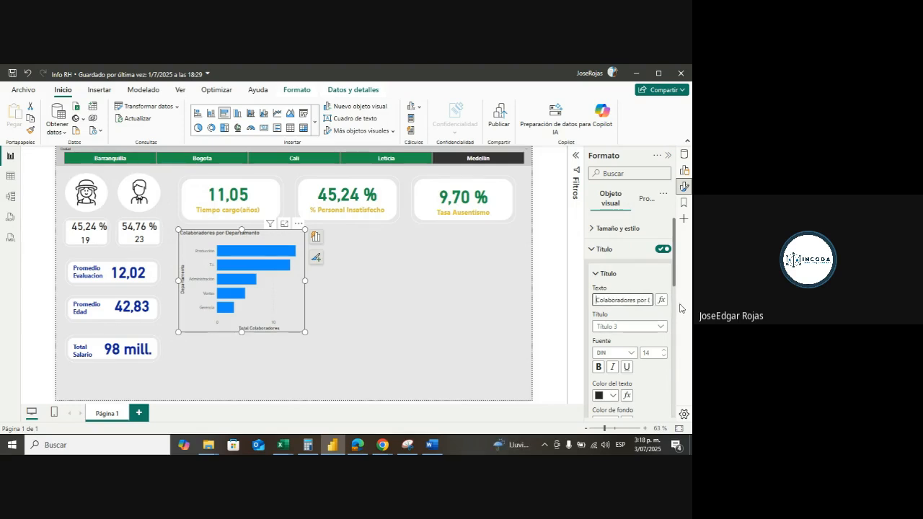
- Center the bar chart's title and give it white text on a black background
scroll(668, 312, down, 2)
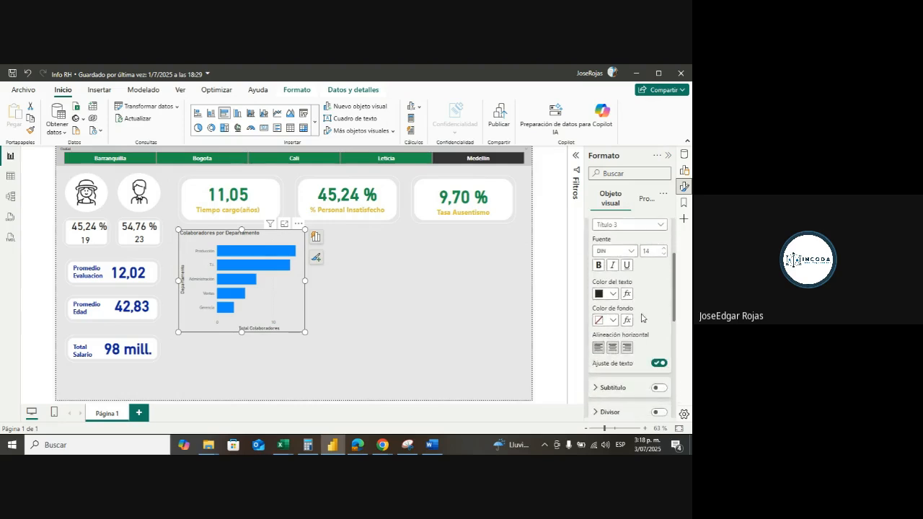
click(612, 348)
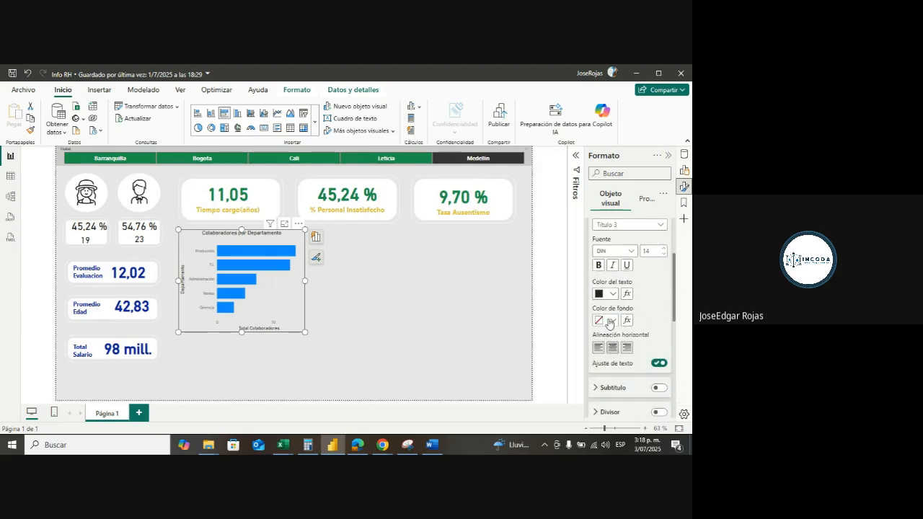
click(612, 320)
click(555, 252)
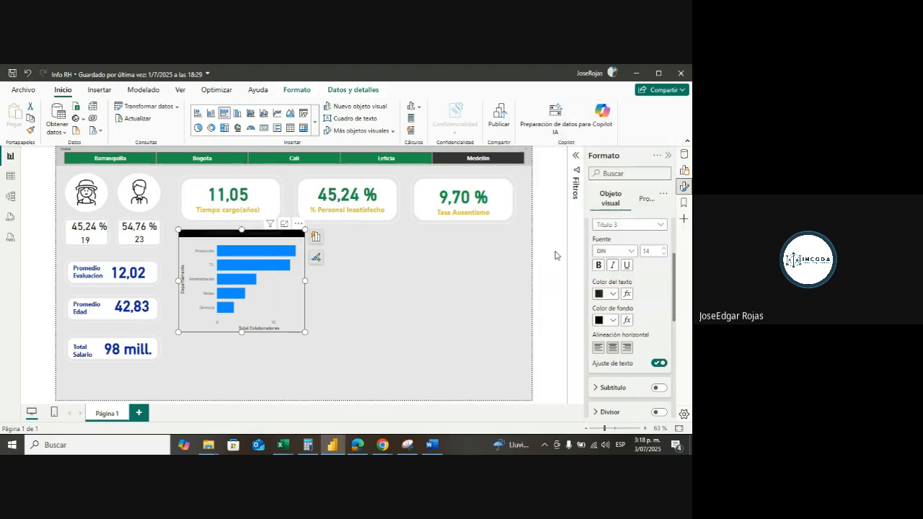
click(614, 294)
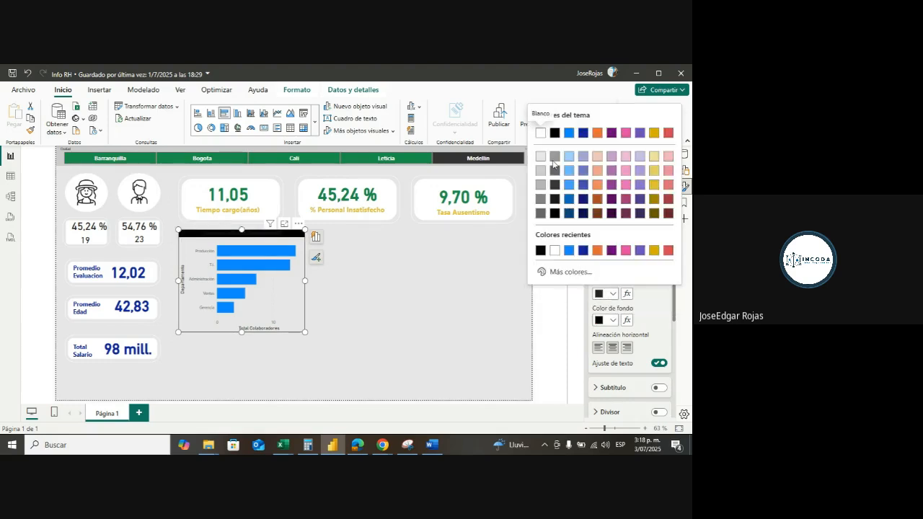
click(544, 135)
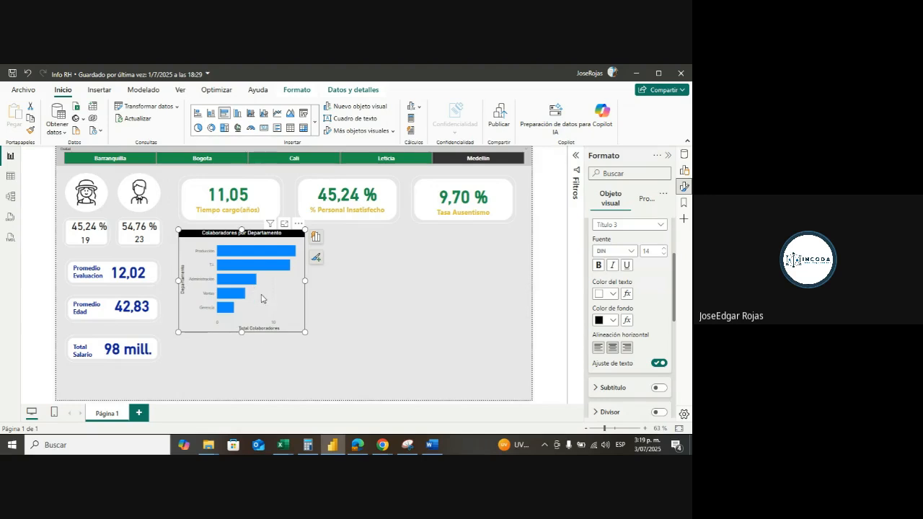
- Turn off the Y-axis title (Departamento) of the department bar chart
click(668, 156)
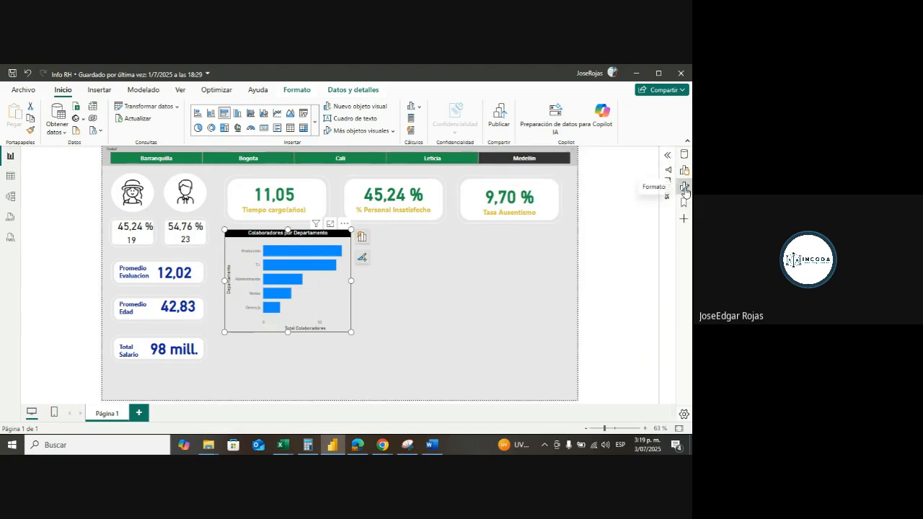
click(685, 189)
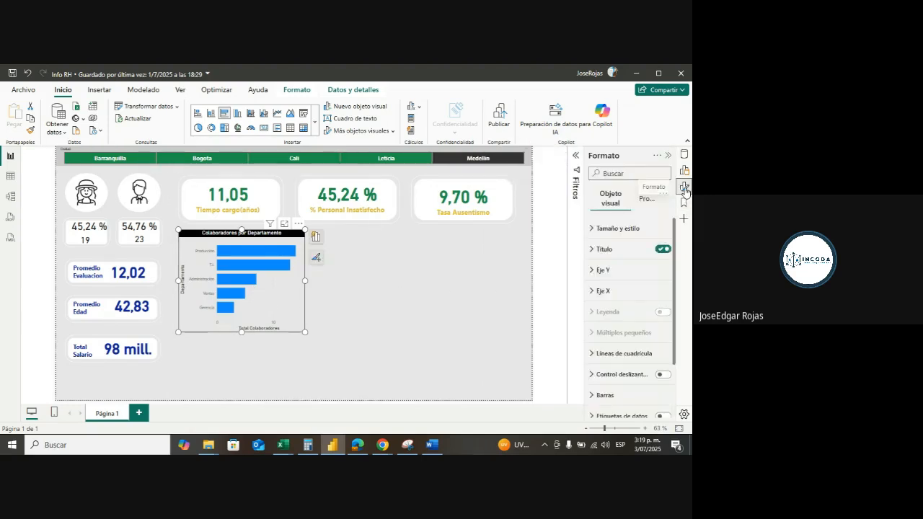
click(592, 271)
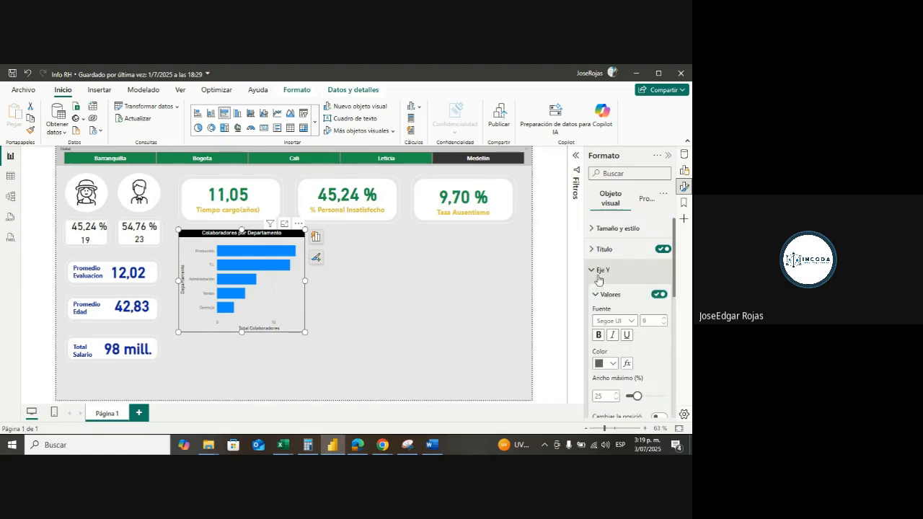
scroll(599, 284, down, 2)
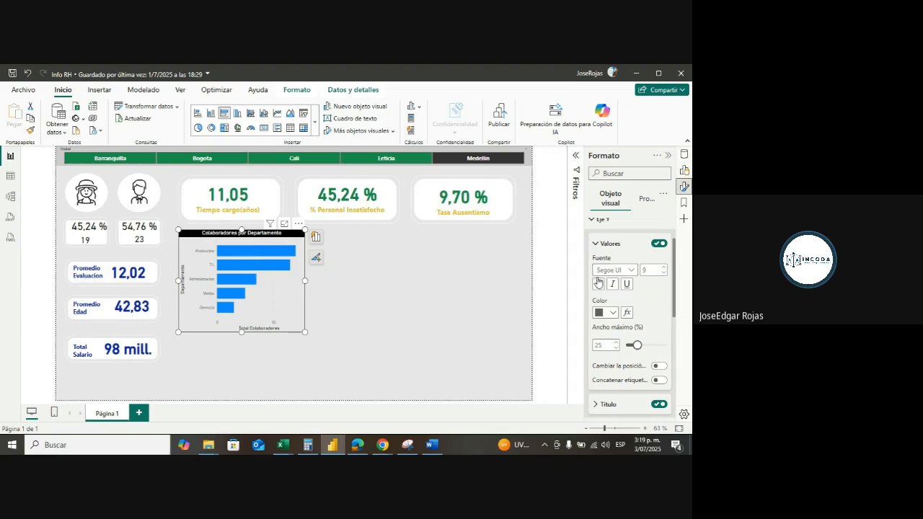
scroll(598, 282, down, 2)
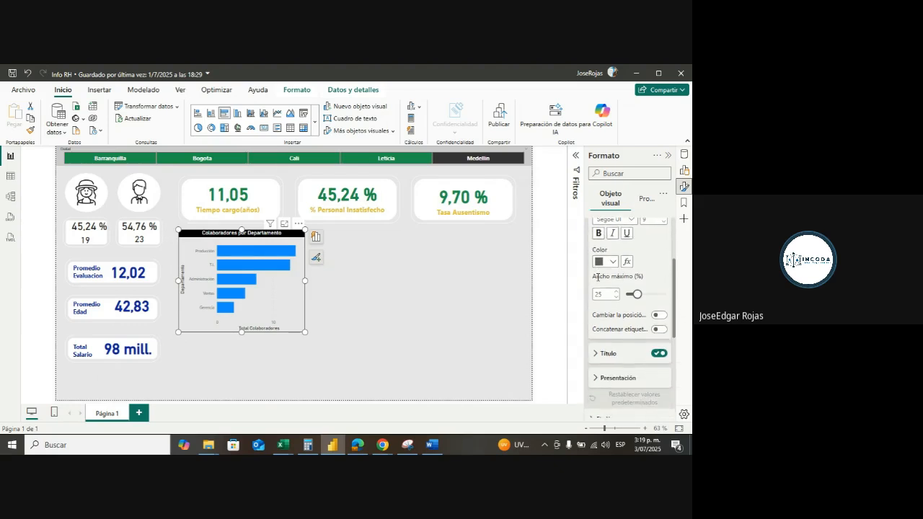
click(658, 353)
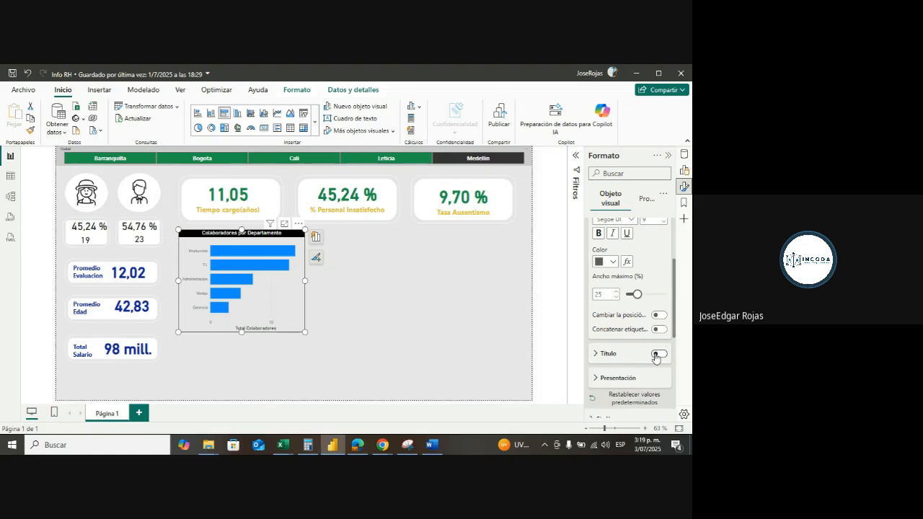
- Make the bar chart's Y-axis category labels bold and color them dark indigo
scroll(656, 357, up, 2)
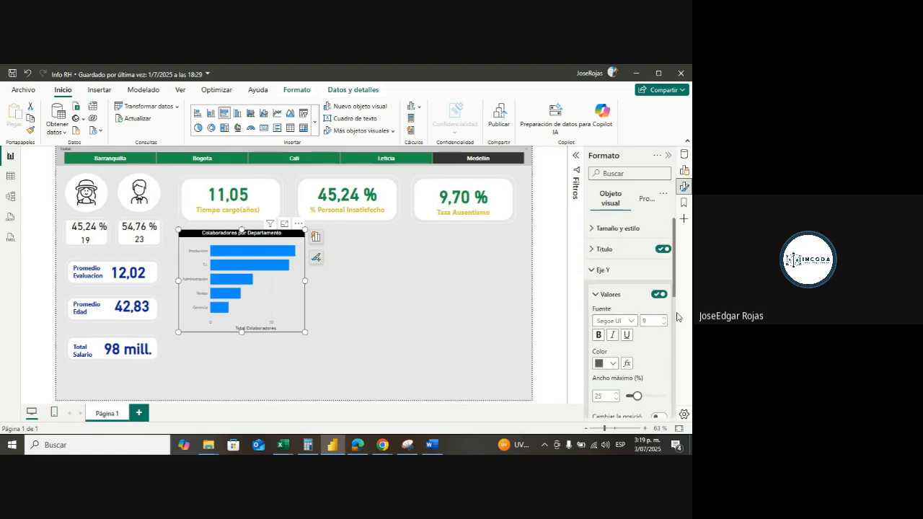
click(614, 365)
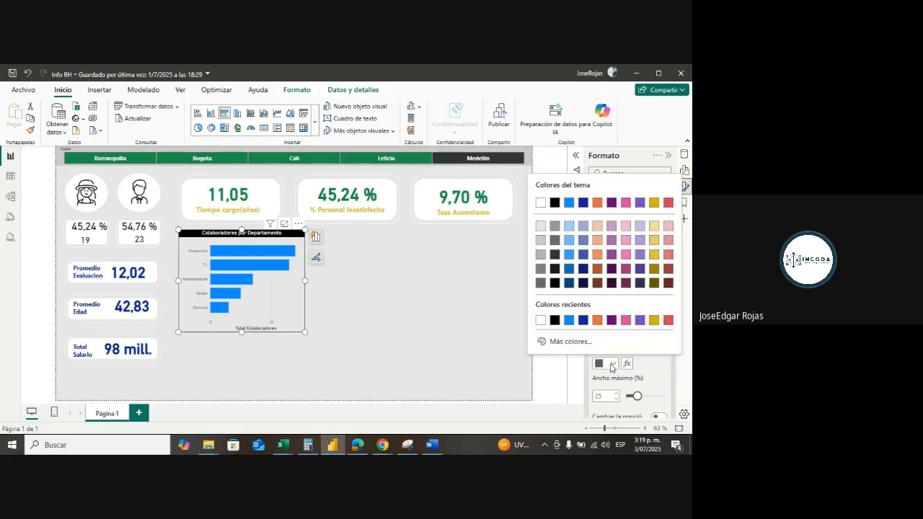
click(640, 284)
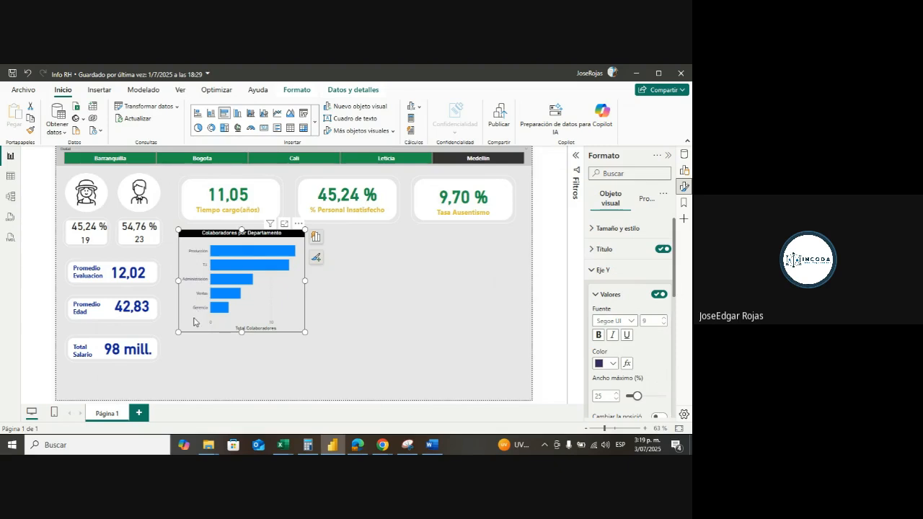
click(599, 336)
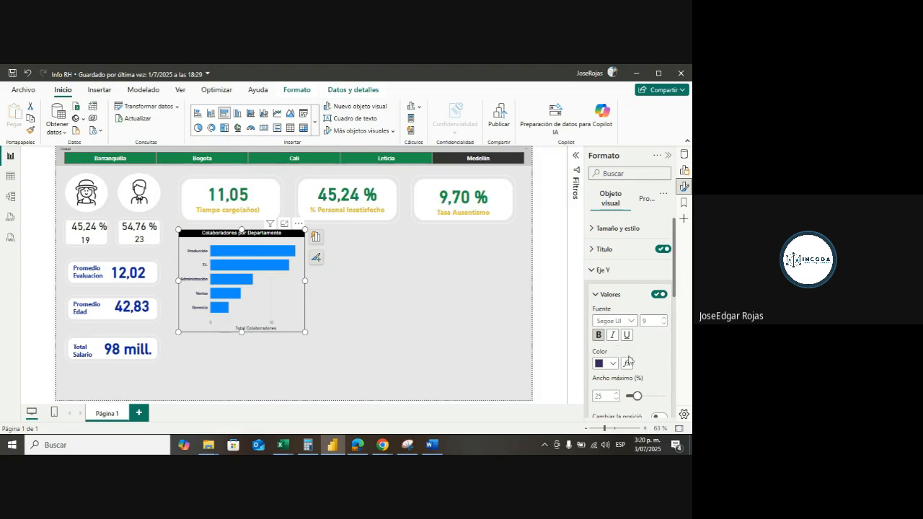
click(592, 272)
- Turn off the X-axis title (Total Colaboradores) of the department bar chart
click(592, 291)
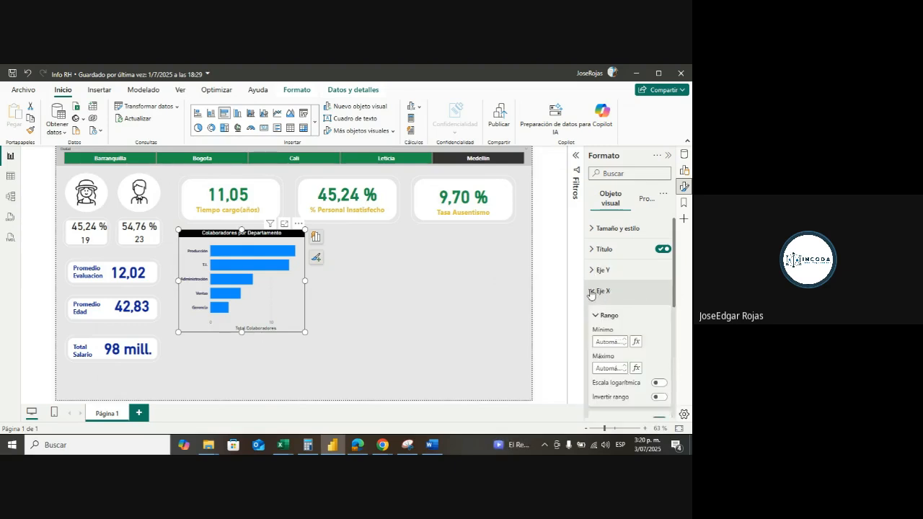
scroll(614, 319, down, 3)
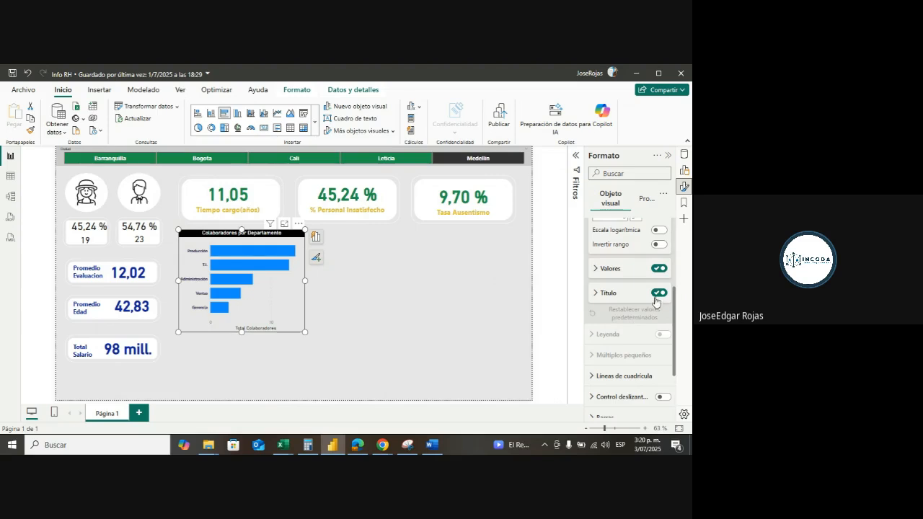
click(657, 294)
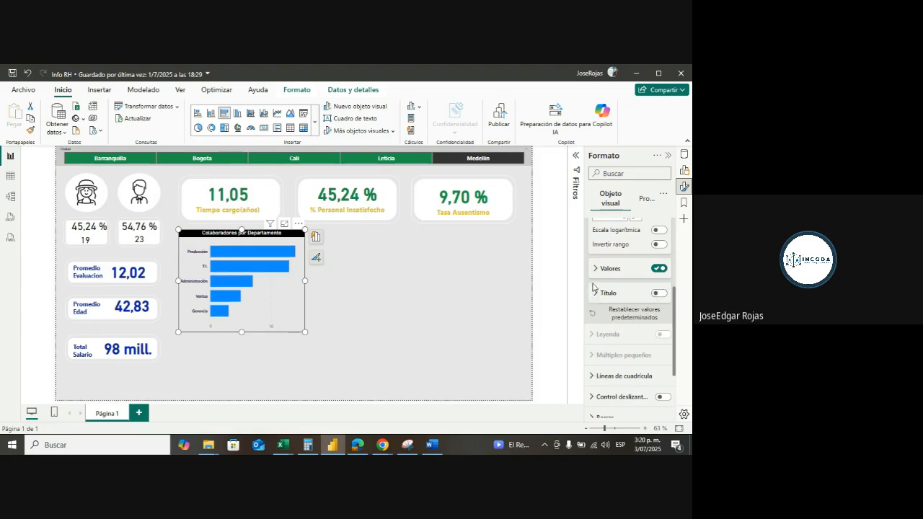
scroll(610, 282, up, 2)
scroll(658, 326, up, 1)
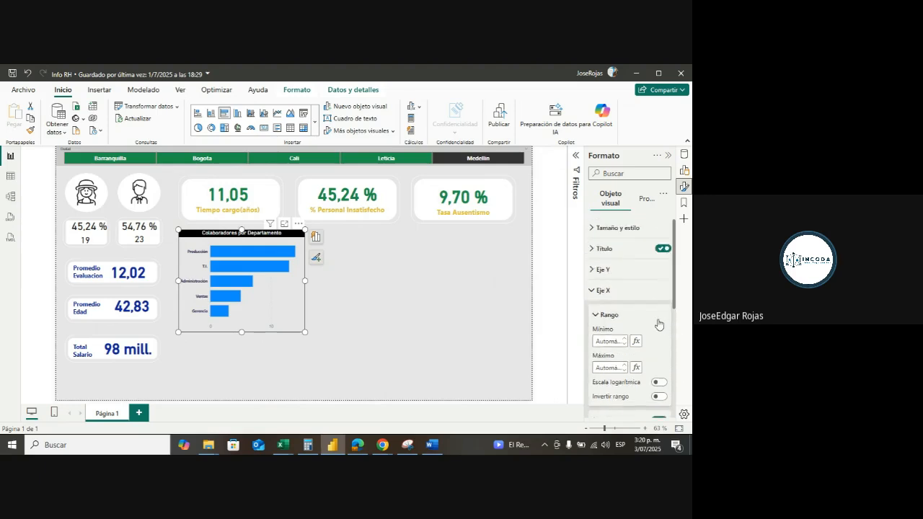
click(601, 290)
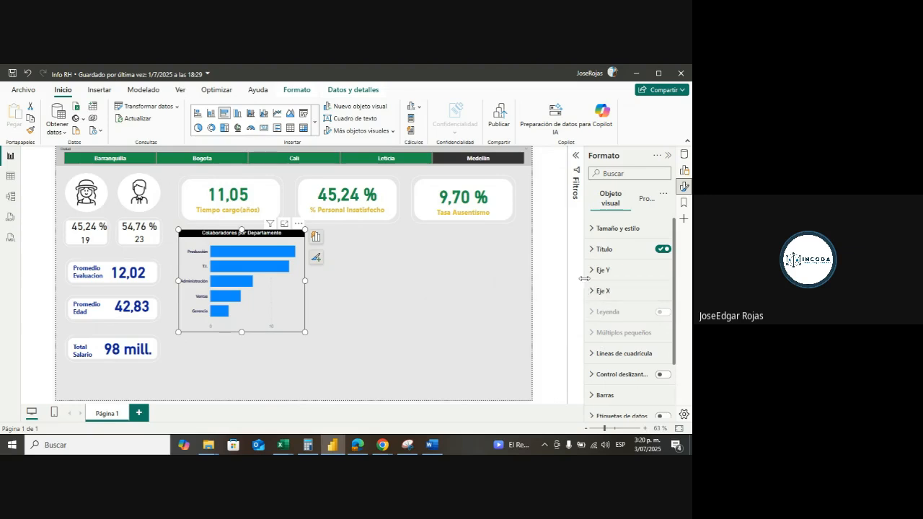
- Enable data labels (Etiquetas de datos) on the department bar chart
scroll(624, 277, down, 1)
scroll(606, 288, down, 1)
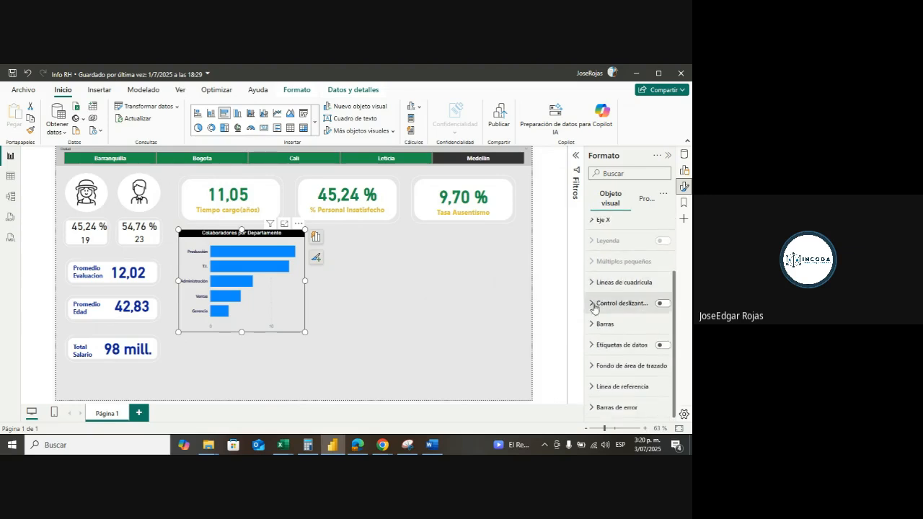
click(662, 346)
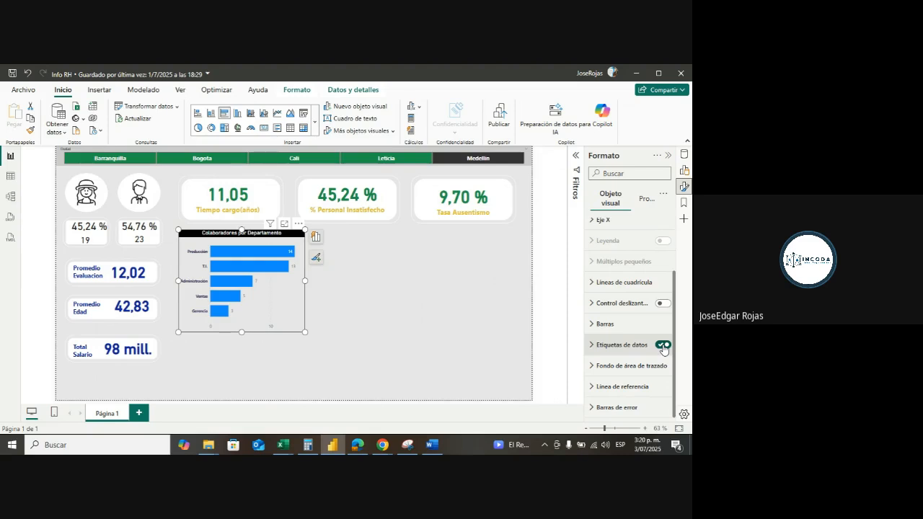
- Change the color of all bars in the department chart to dark purple
click(594, 331)
scroll(598, 361, down, 2)
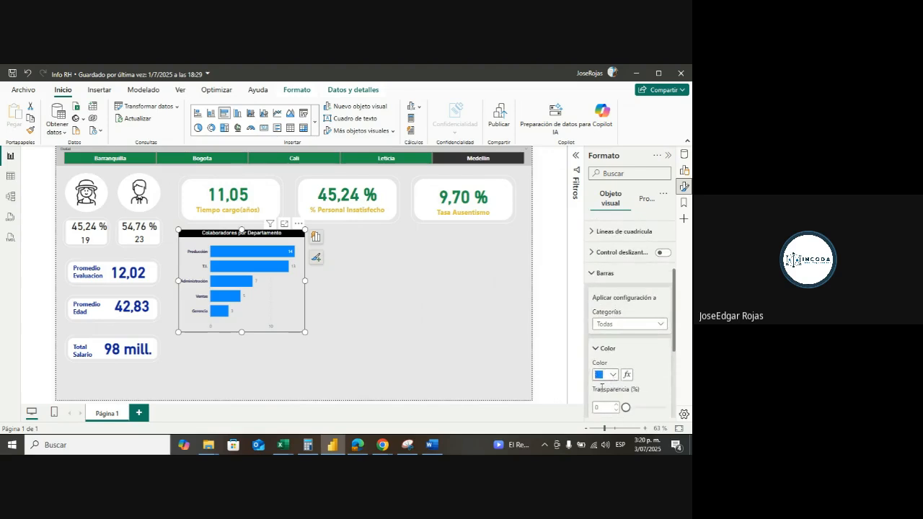
click(612, 375)
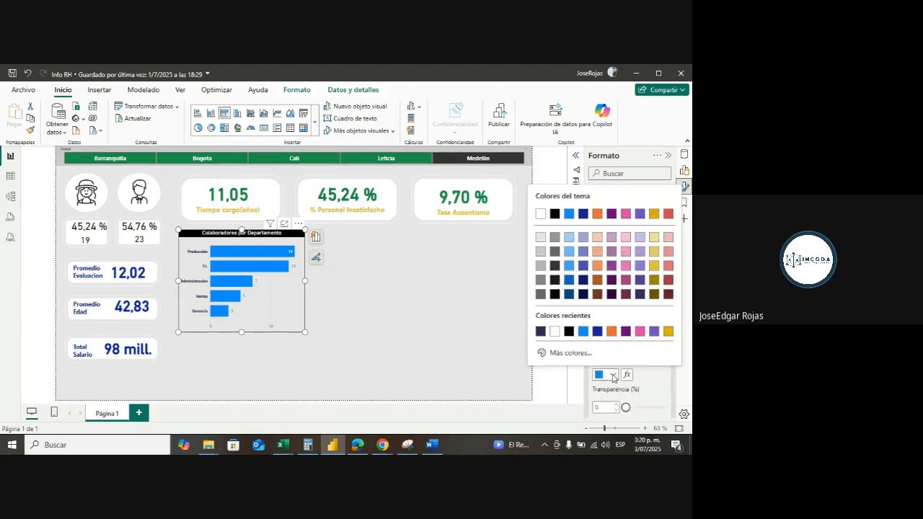
click(627, 332)
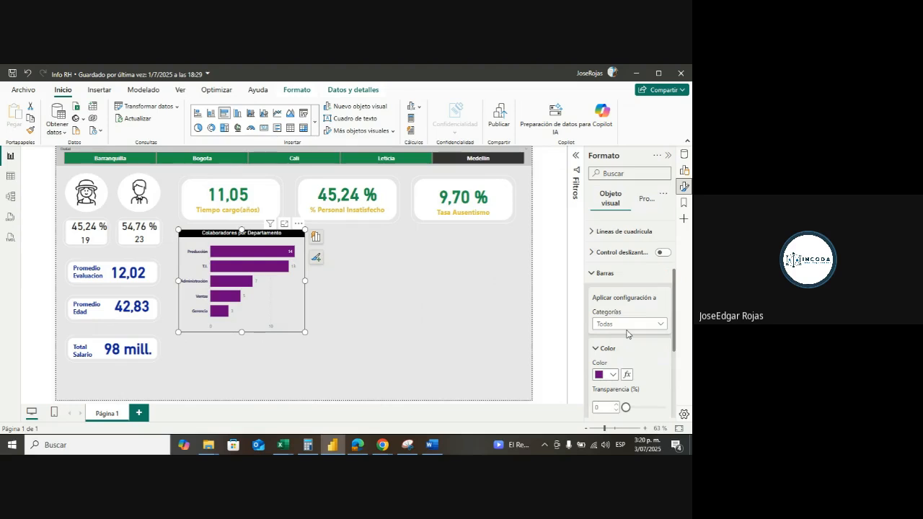
scroll(631, 336, down, 1)
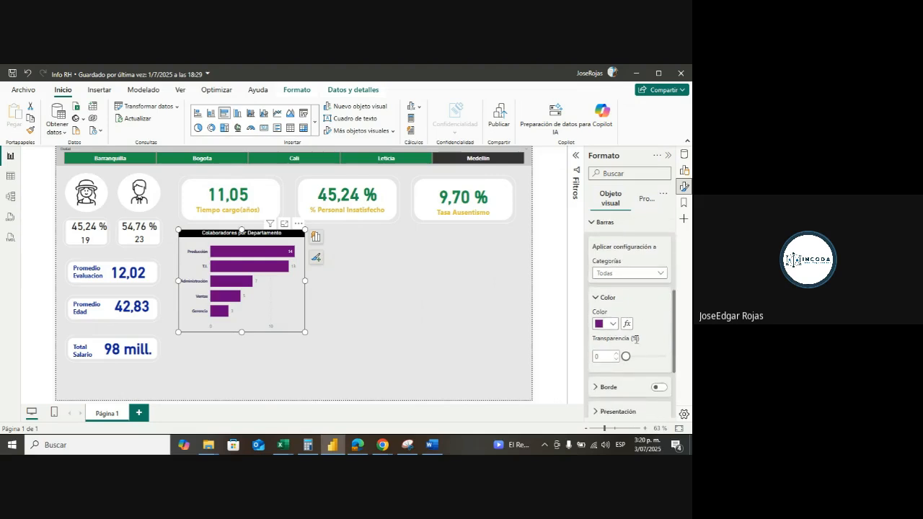
scroll(635, 339, up, 1)
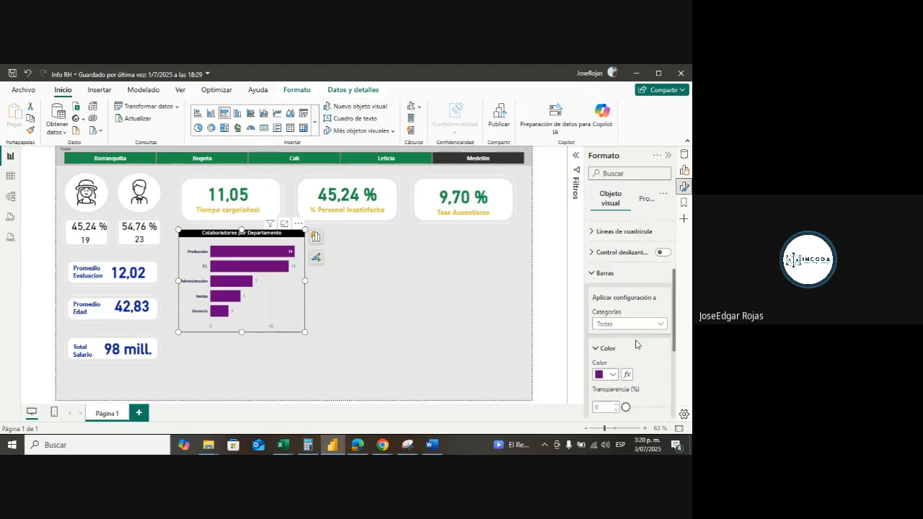
click(593, 275)
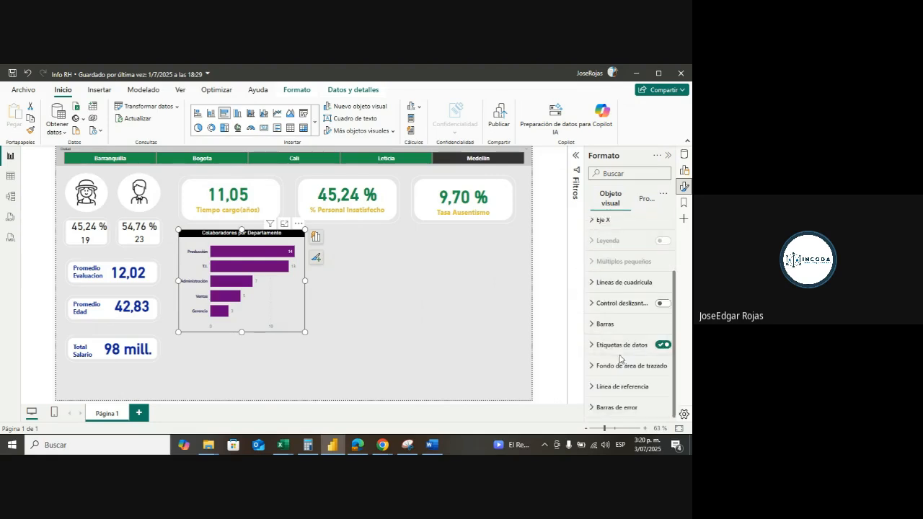
- Set the data label values of the bar chart to font size 12 and bold
click(598, 345)
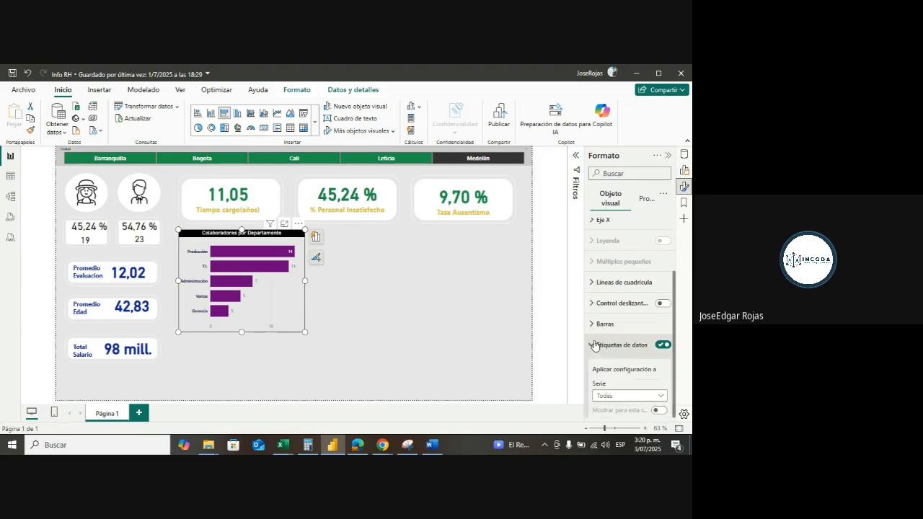
scroll(600, 339, down, 2)
scroll(601, 347, down, 4)
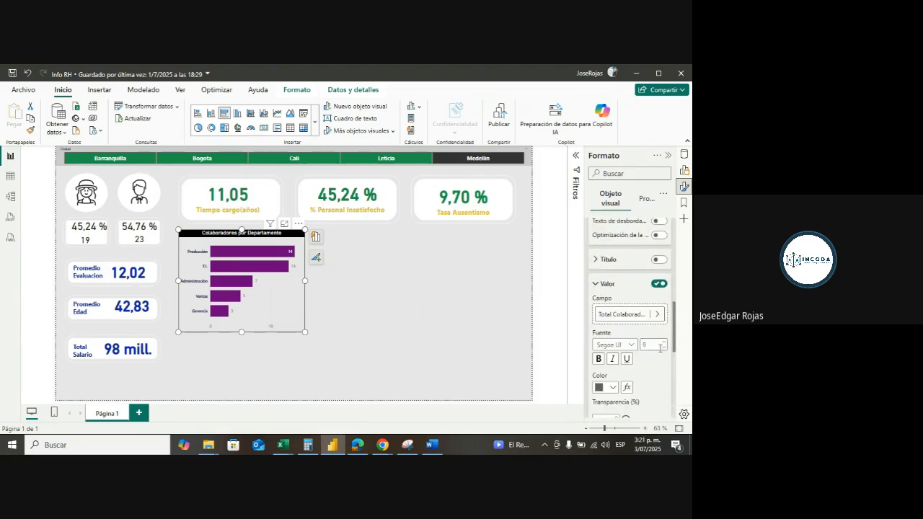
click(665, 344)
click(664, 344)
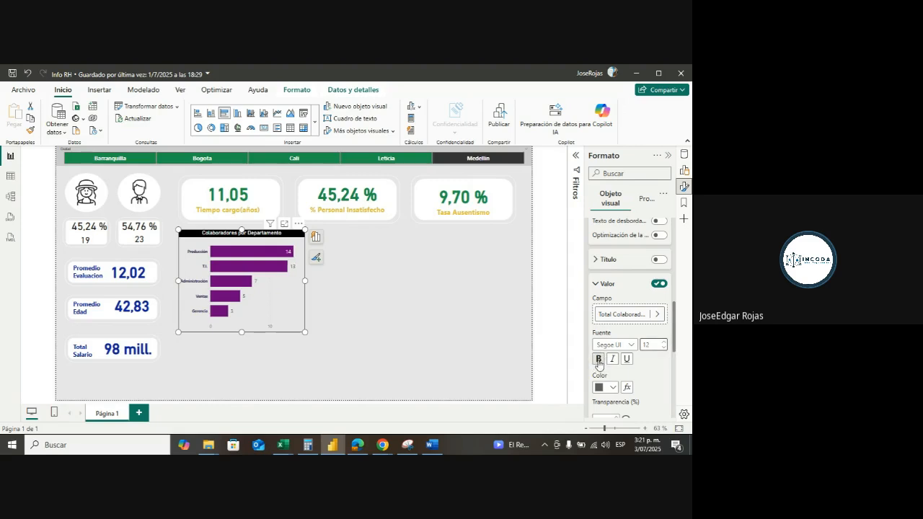
click(598, 360)
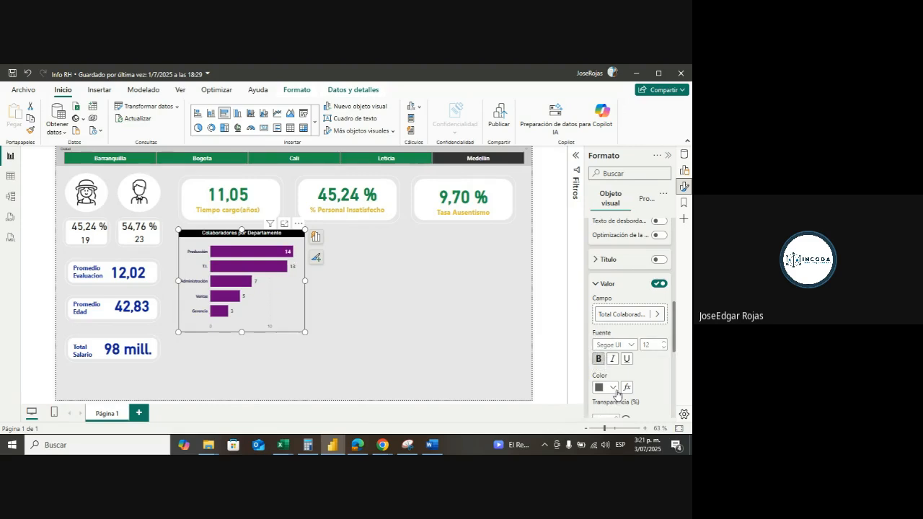
- Try white for the bar chart's data label values and settle on black, leaving the chart deselected
click(614, 388)
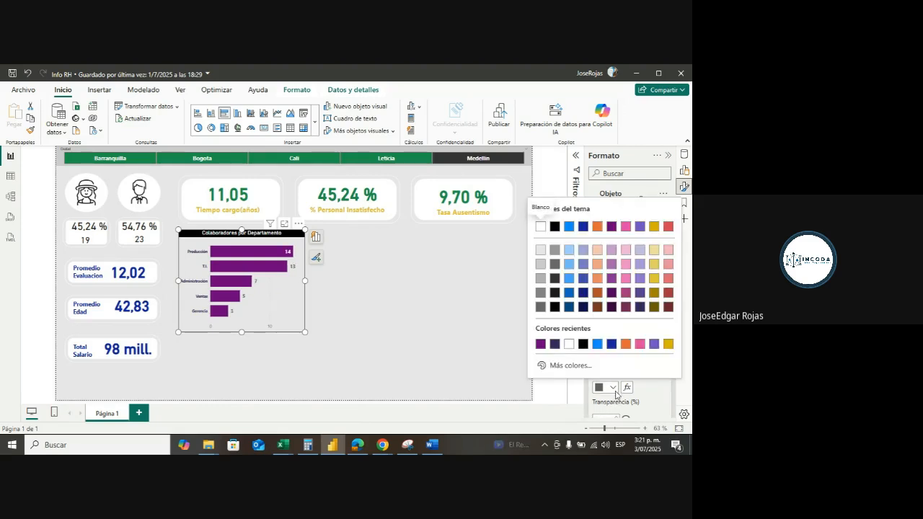
click(541, 227)
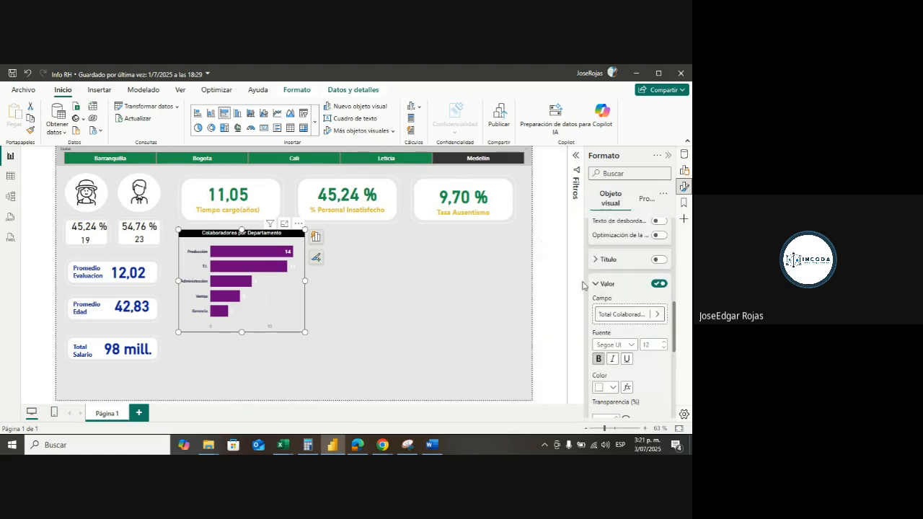
click(613, 387)
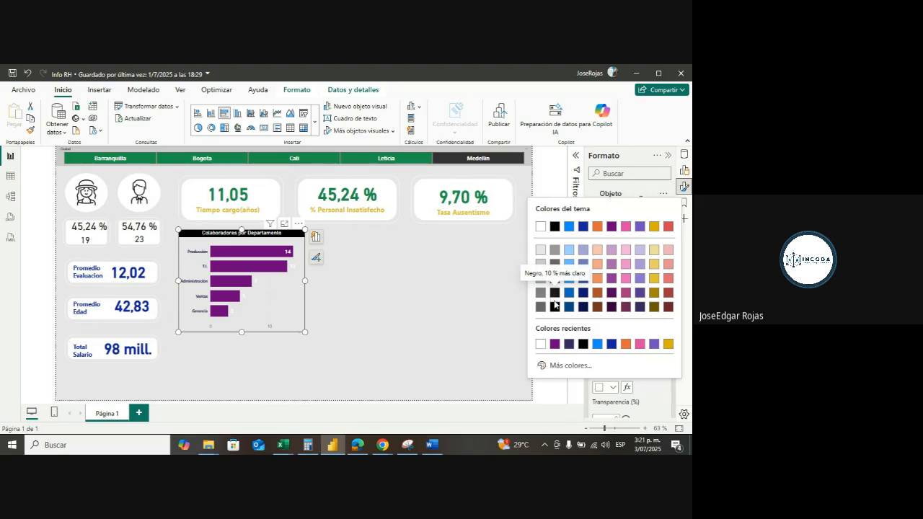
click(554, 307)
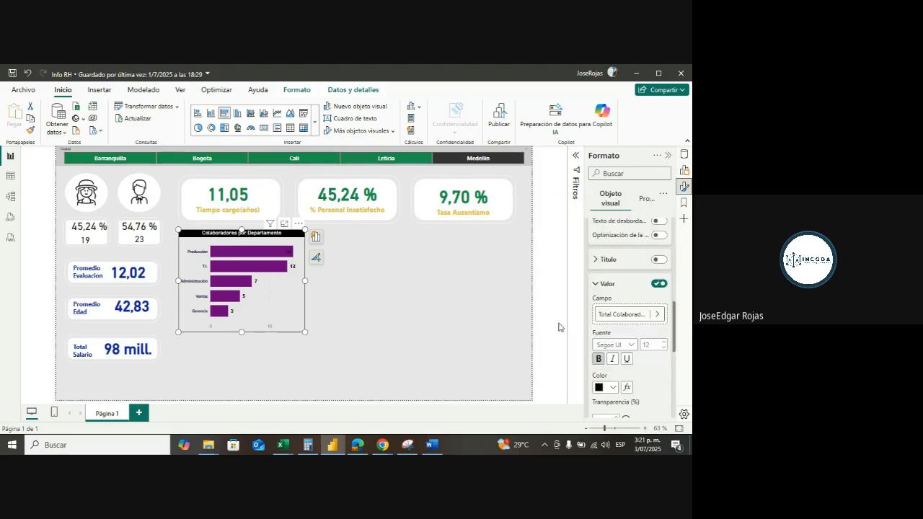
click(414, 323)
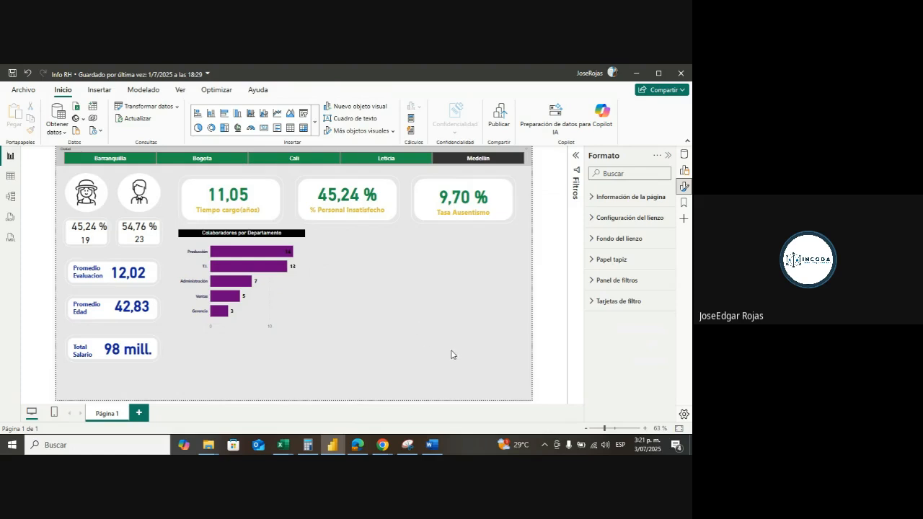
- Review the department bar chart's formatting settings for the Y axis, the title and the bars
click(286, 327)
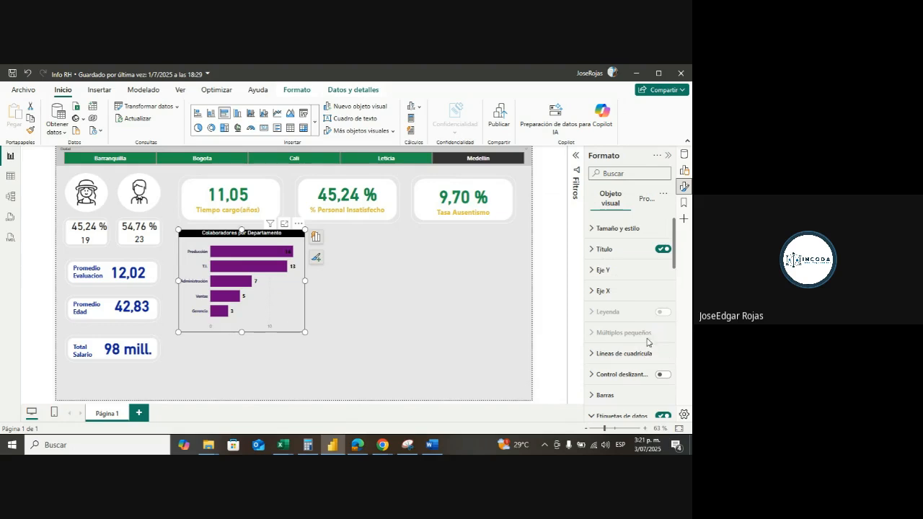
click(591, 271)
scroll(593, 281, down, 5)
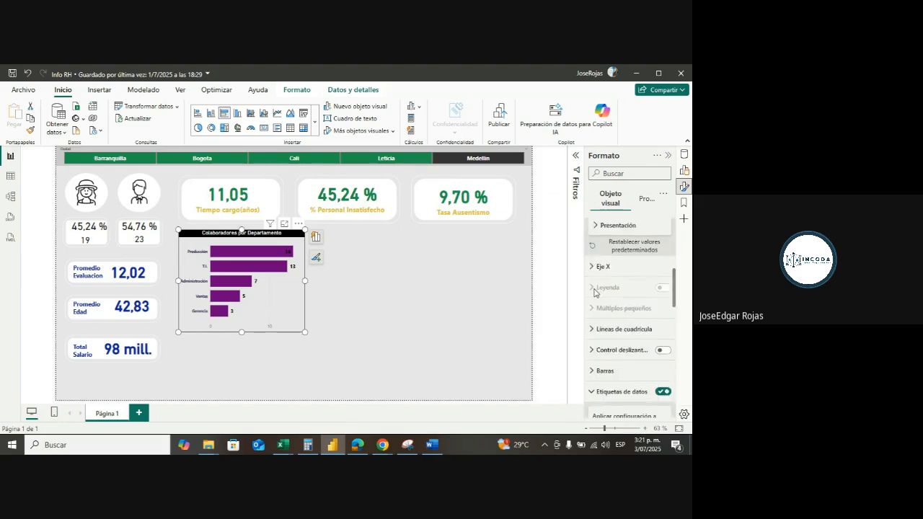
scroll(595, 293, down, 5)
scroll(595, 292, up, 10)
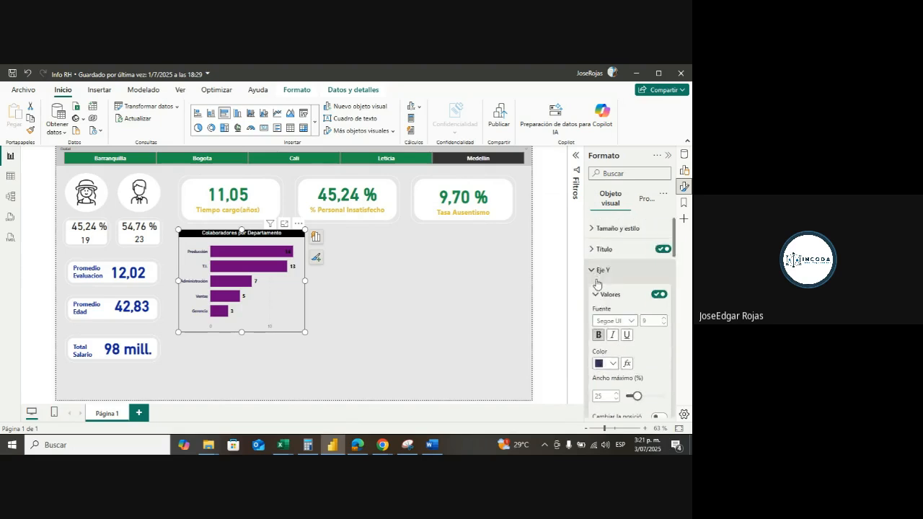
click(594, 270)
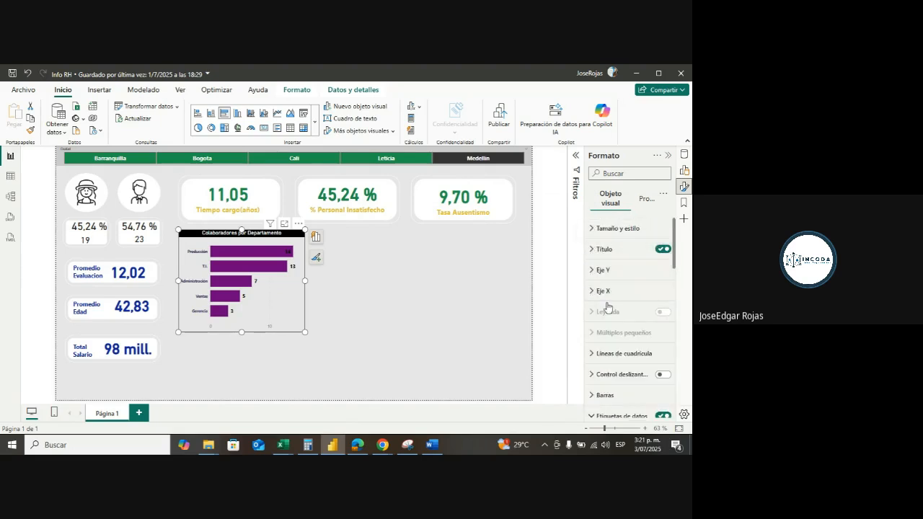
click(594, 248)
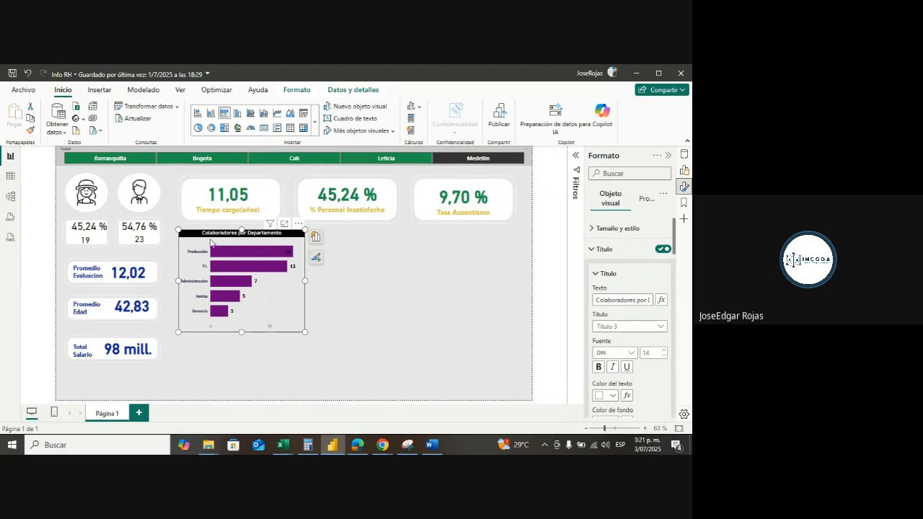
scroll(595, 383, down, 1)
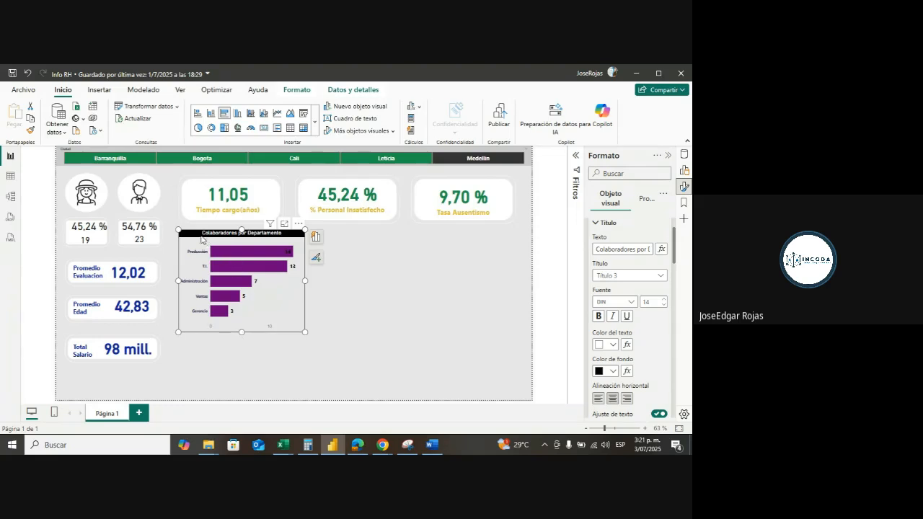
scroll(612, 395, up, 1)
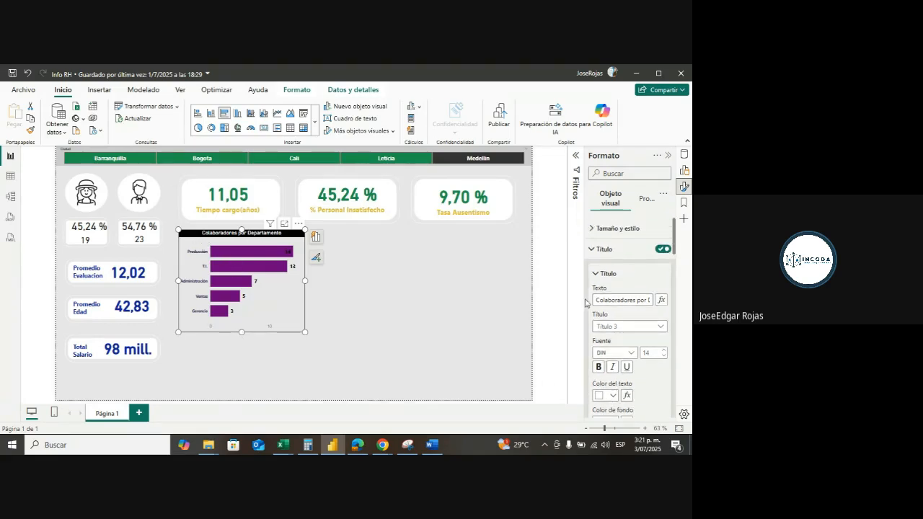
click(592, 251)
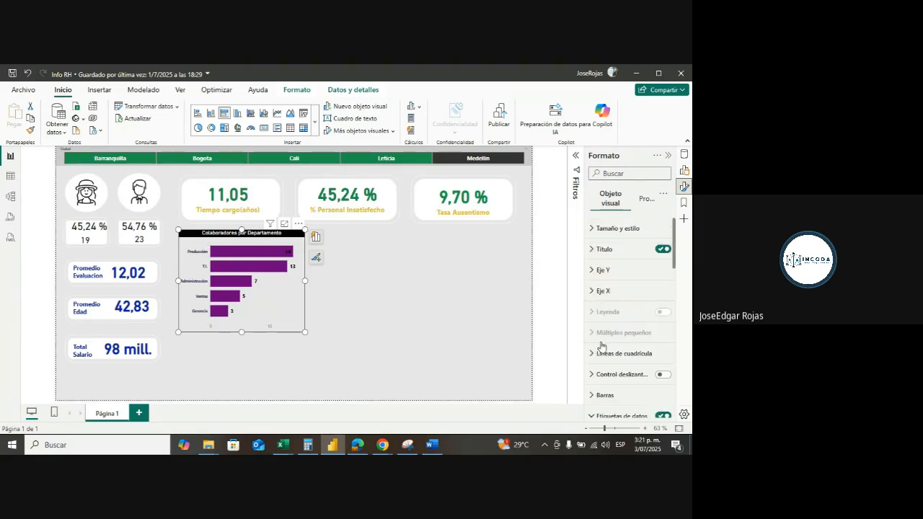
scroll(602, 348, down, 1)
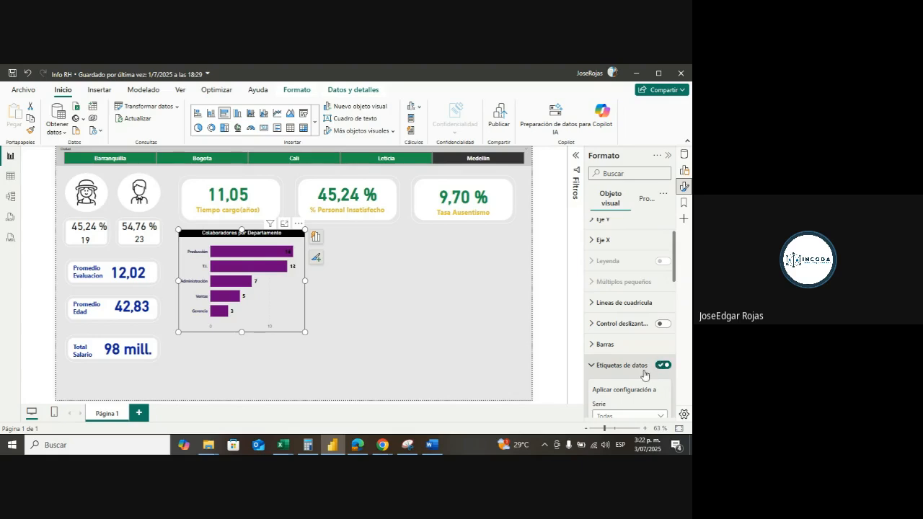
click(595, 345)
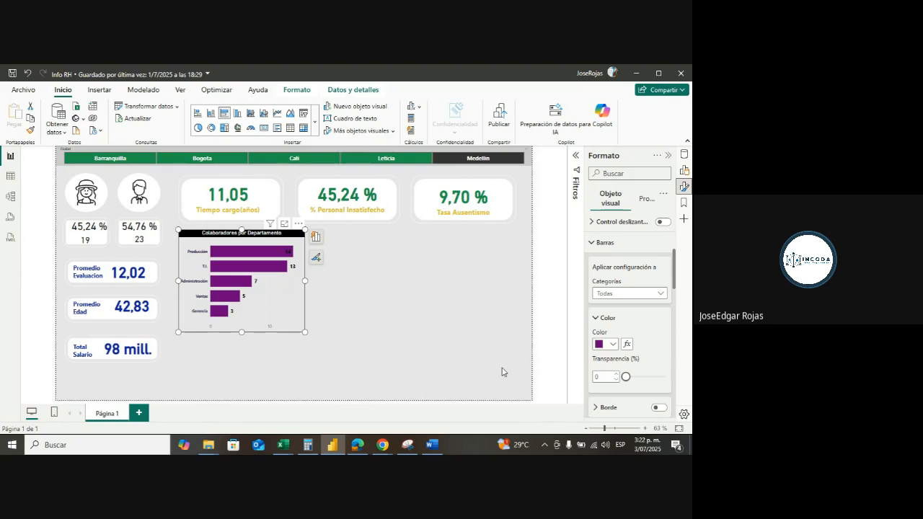
click(360, 347)
- Enable the visual border (Borde visual) on the department bar chart and color it dark purple
click(282, 327)
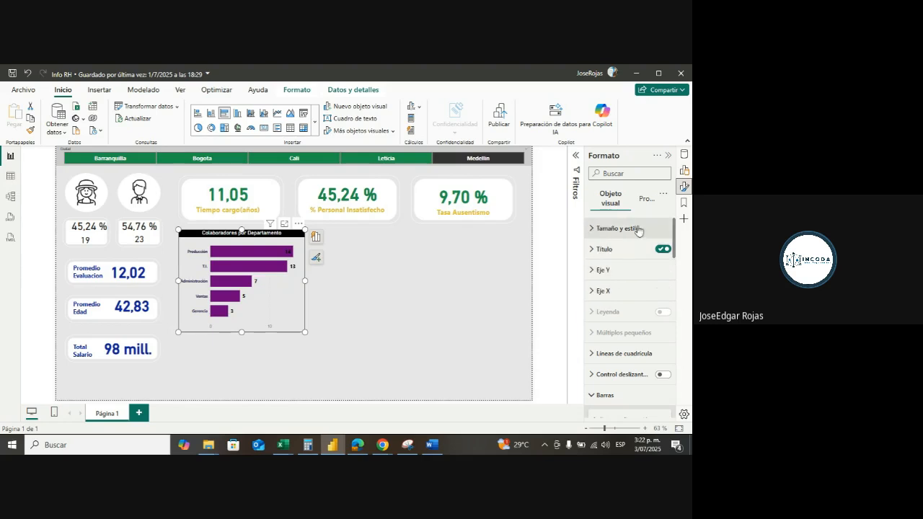
scroll(638, 248, down, 3)
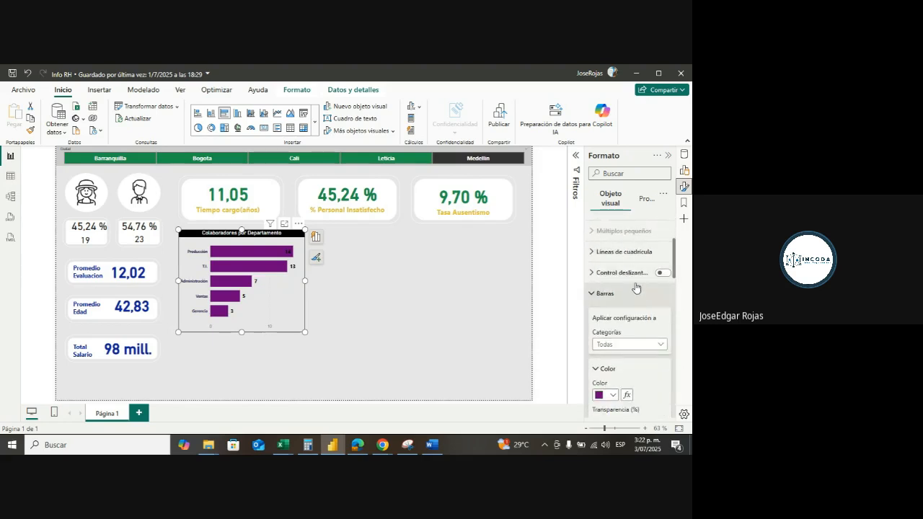
scroll(633, 285, up, 5)
click(686, 189)
click(685, 189)
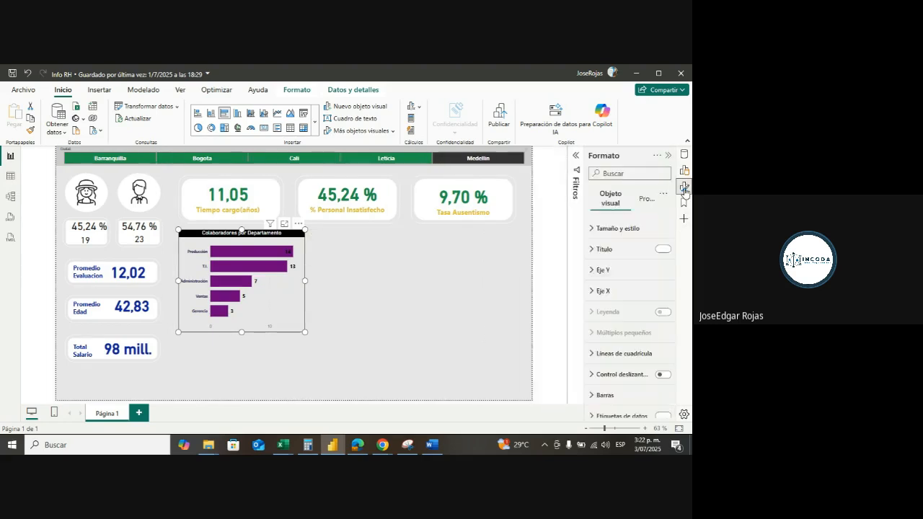
click(593, 229)
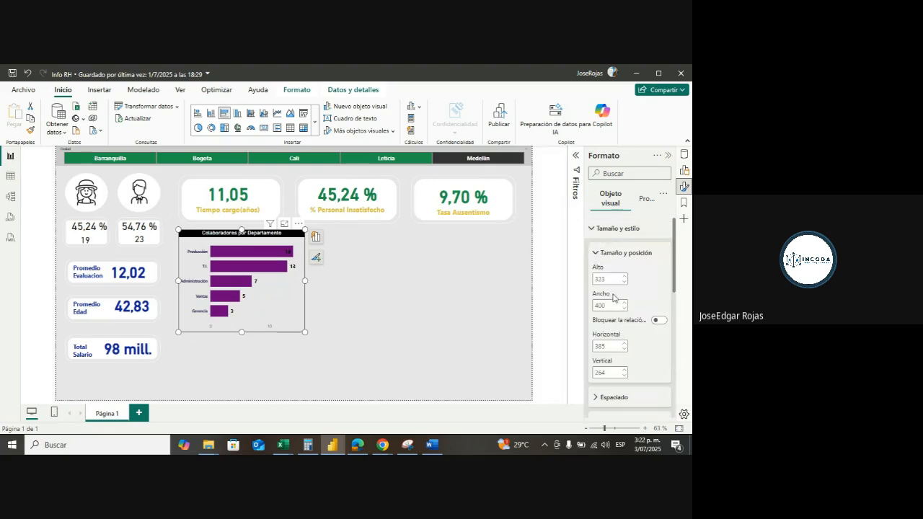
scroll(617, 303, down, 5)
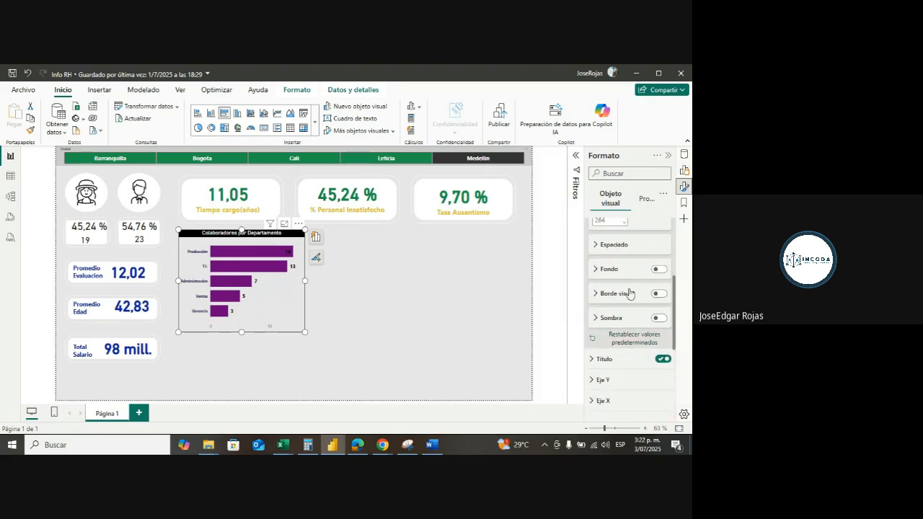
click(660, 294)
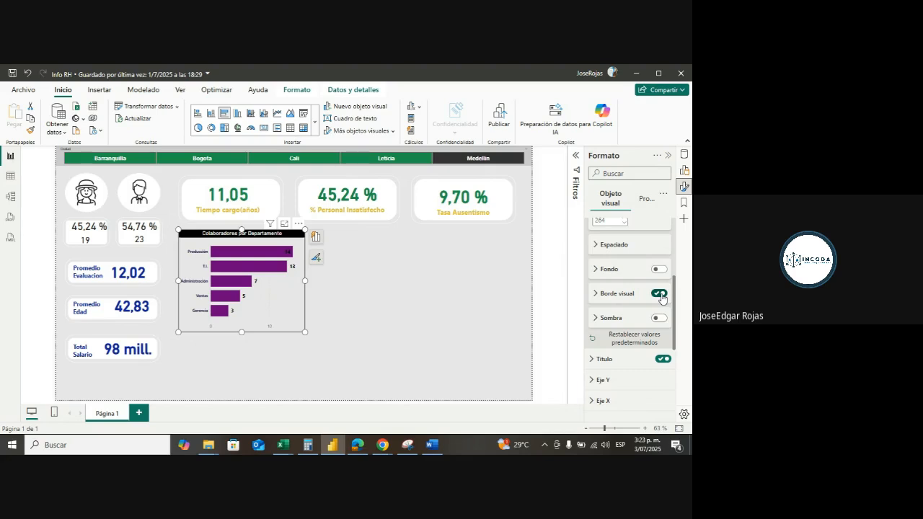
click(598, 294)
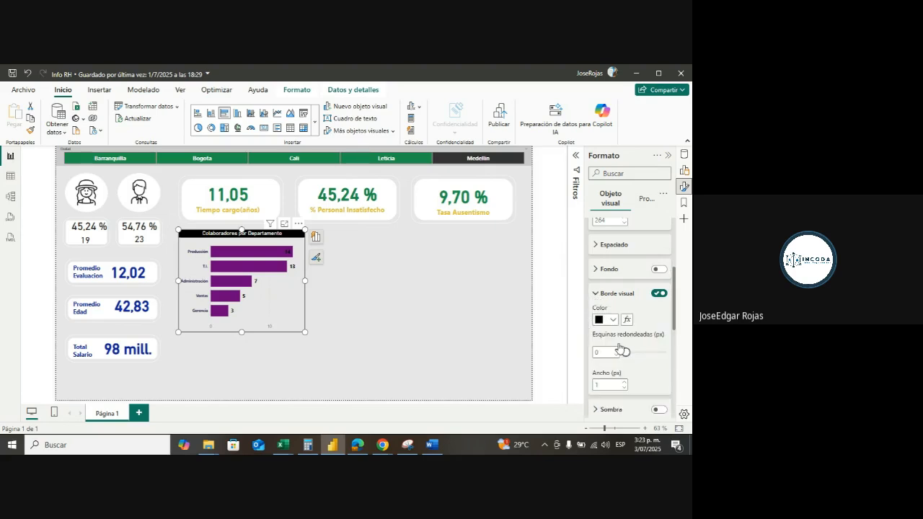
click(612, 320)
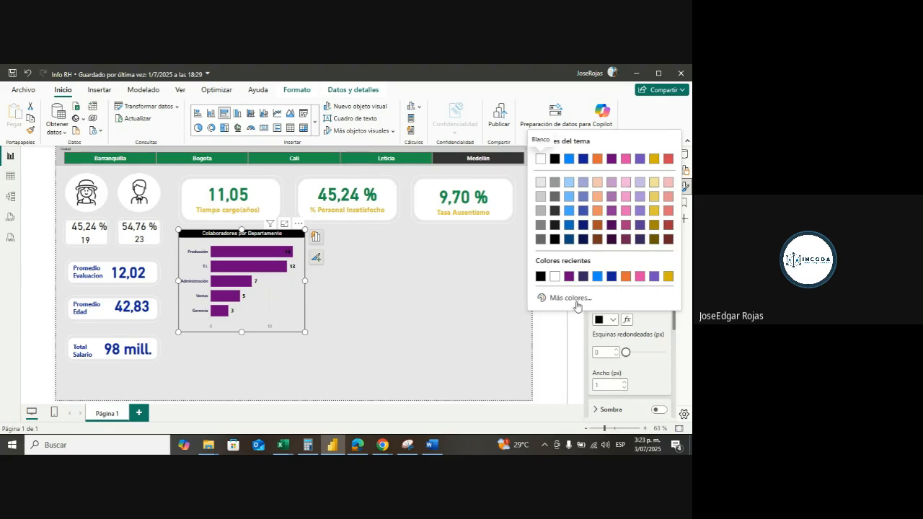
click(569, 278)
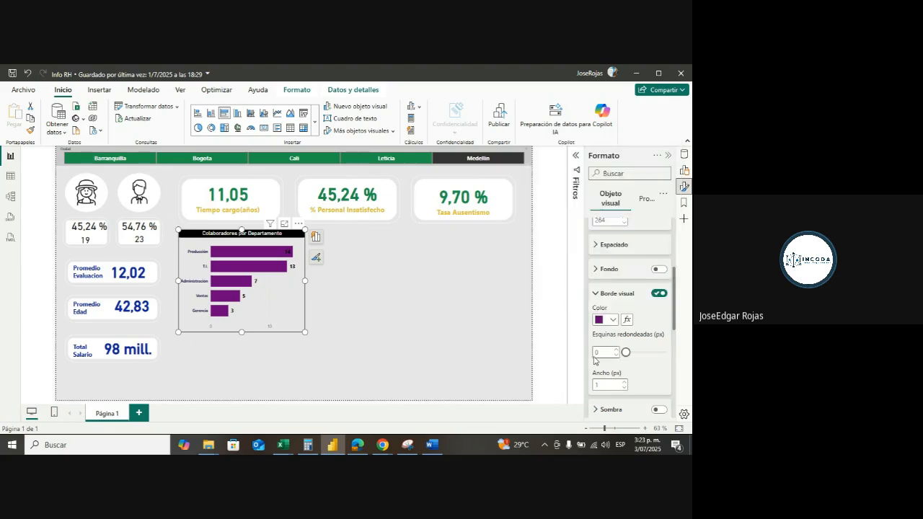
- Enable the shadow (Sombra) on the department bar chart with a light purple color and Interna offset, leaving the chart deselected
scroll(596, 360, down, 1)
click(658, 359)
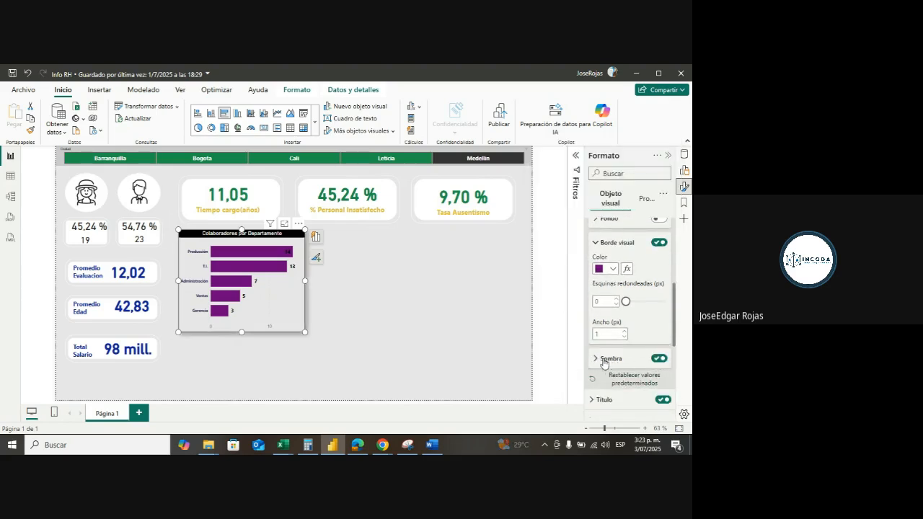
click(598, 359)
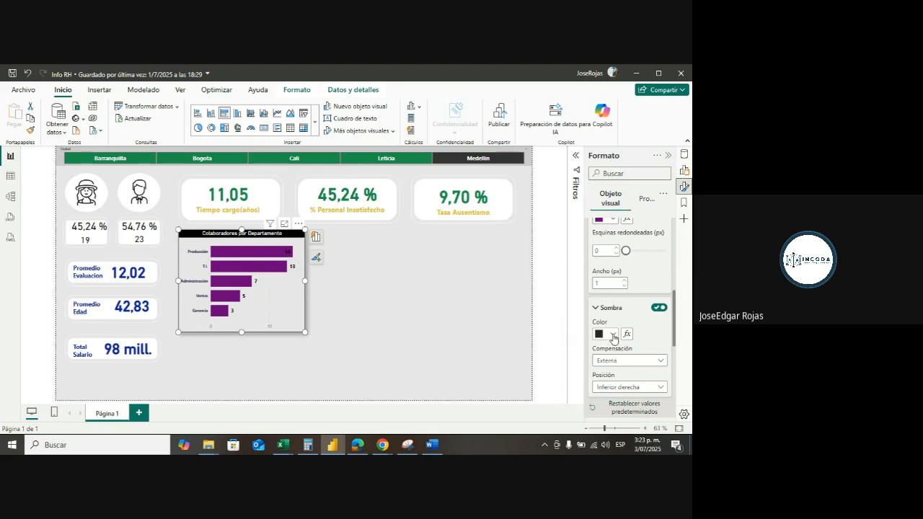
click(613, 335)
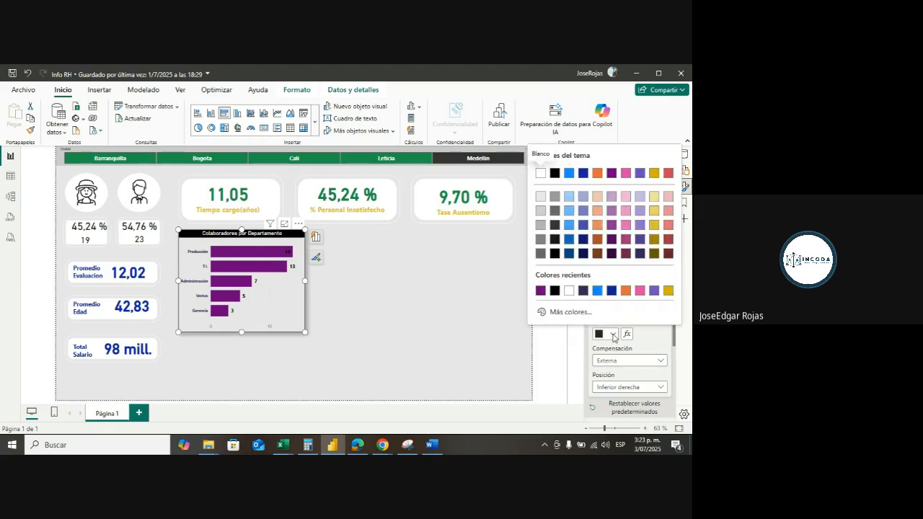
click(611, 210)
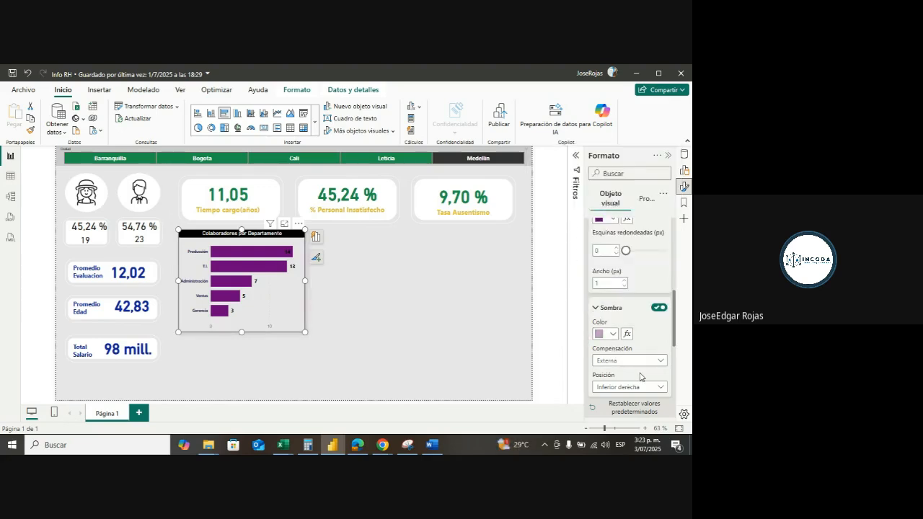
click(661, 362)
click(607, 385)
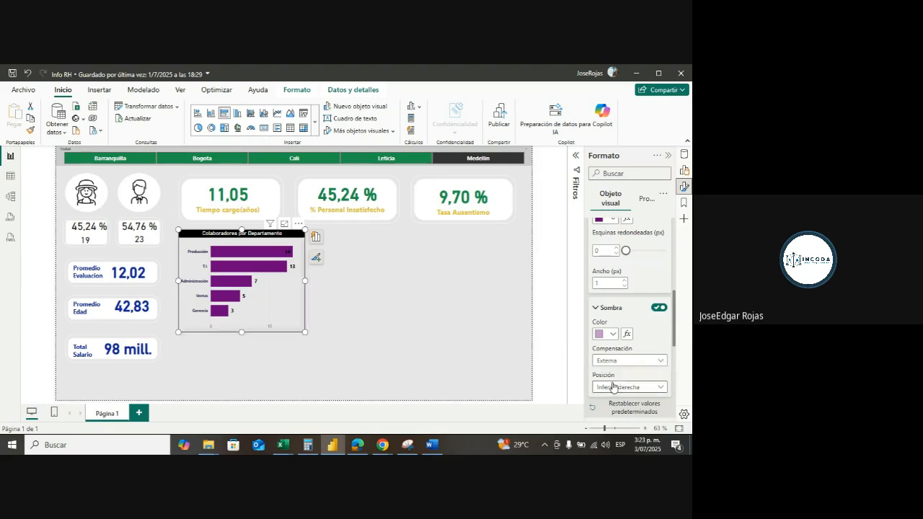
click(419, 340)
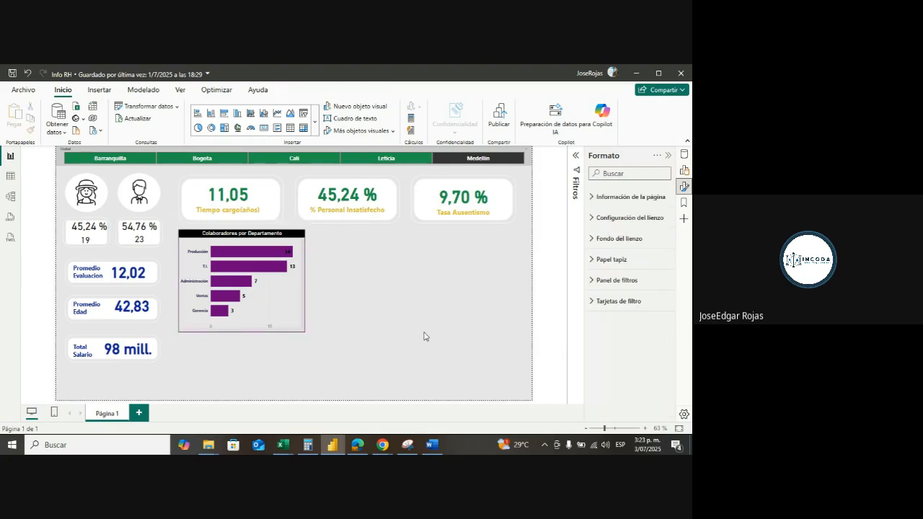
- Round the corners of the department chart's visual border to 21 px and deselect the chart
click(275, 328)
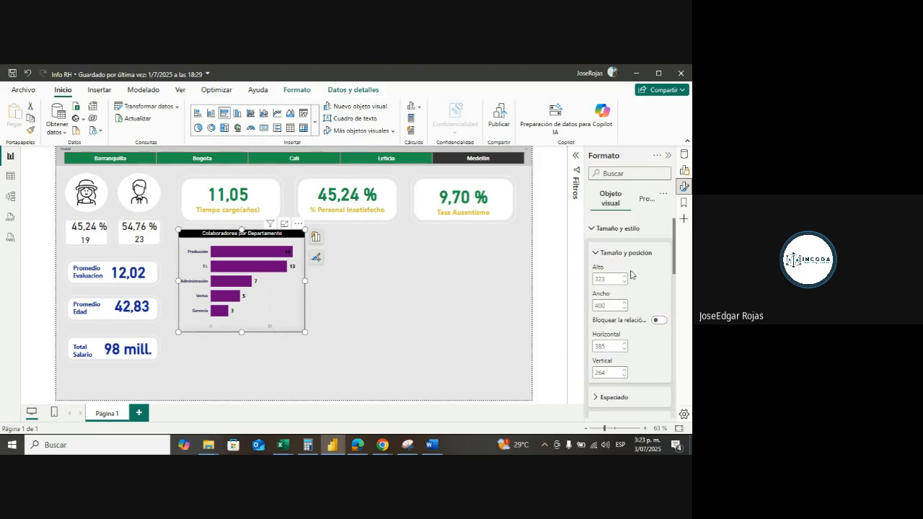
scroll(634, 274, down, 1)
scroll(635, 285, down, 4)
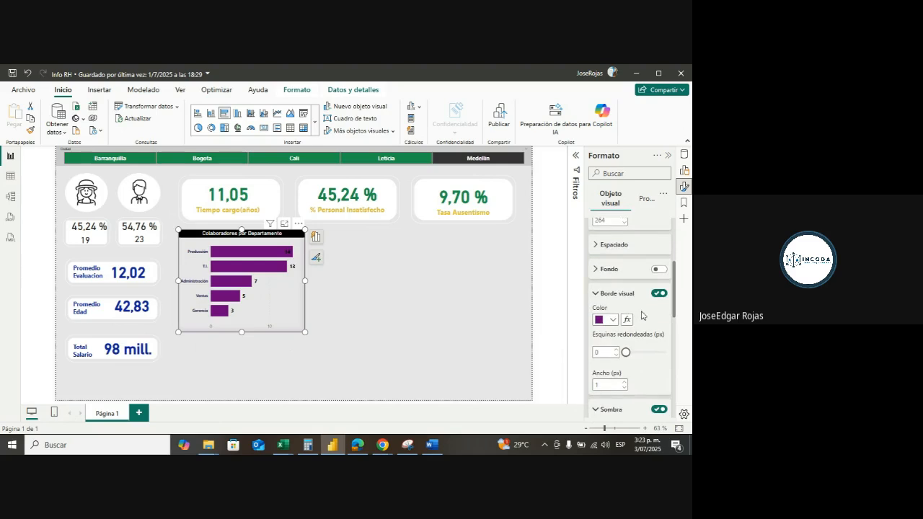
scroll(629, 337, down, 2)
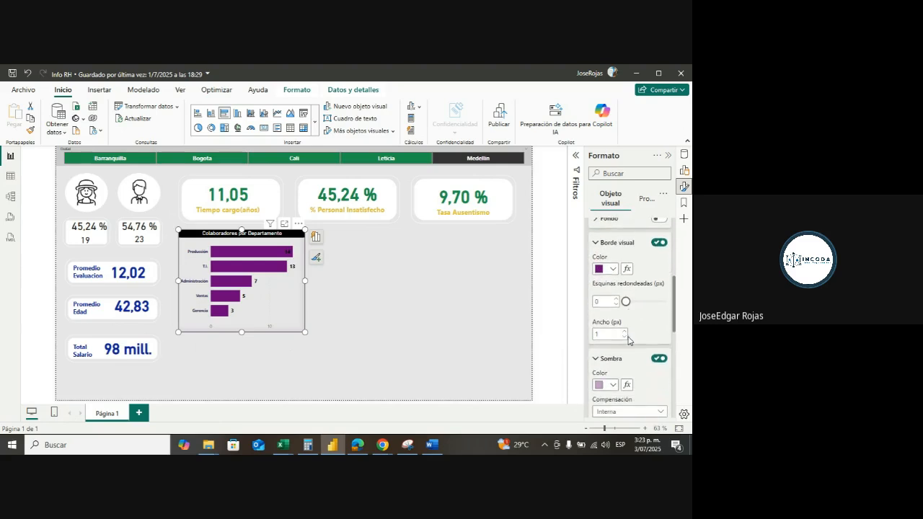
drag(643, 303, 653, 301)
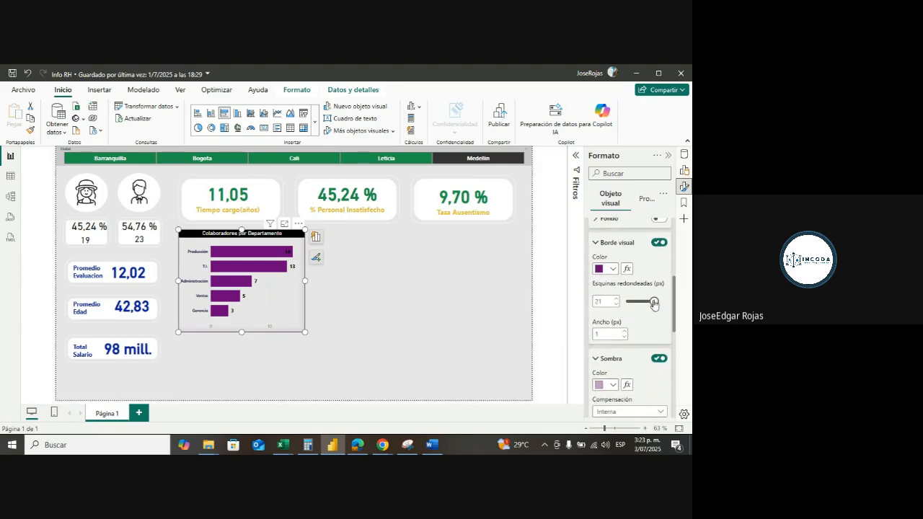
click(436, 319)
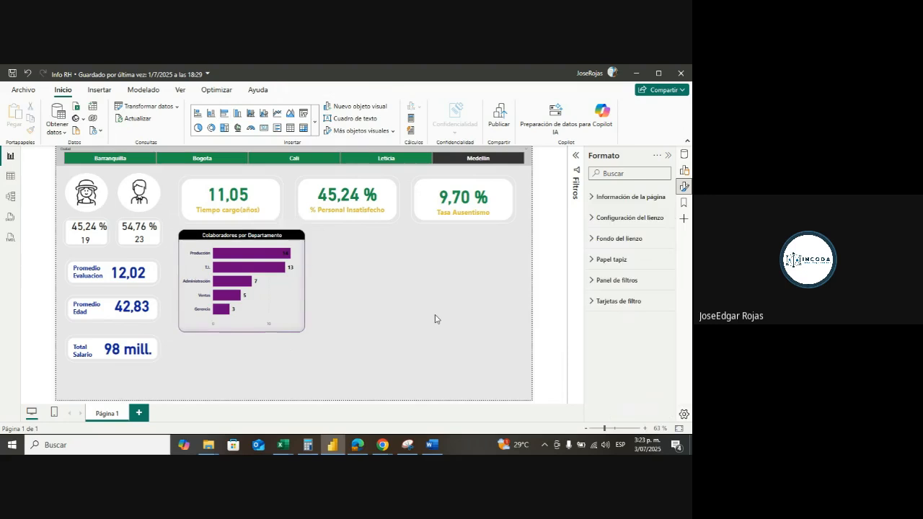
click(302, 333)
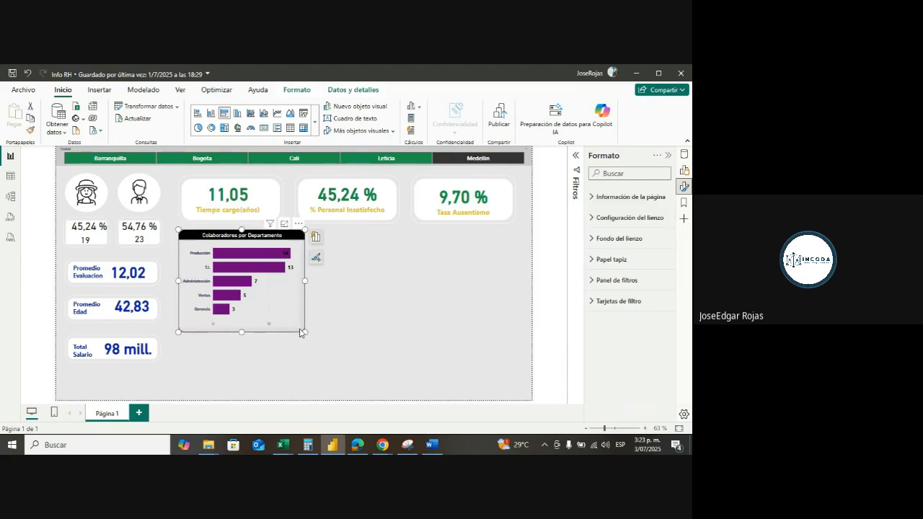
click(376, 336)
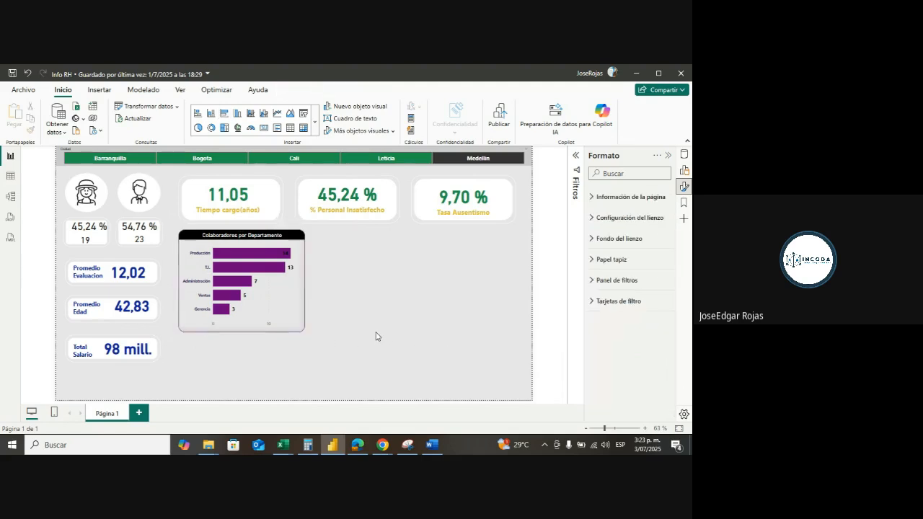
- Review the department chart's data label options, trying the label title (Título) on and switching it off again
click(284, 330)
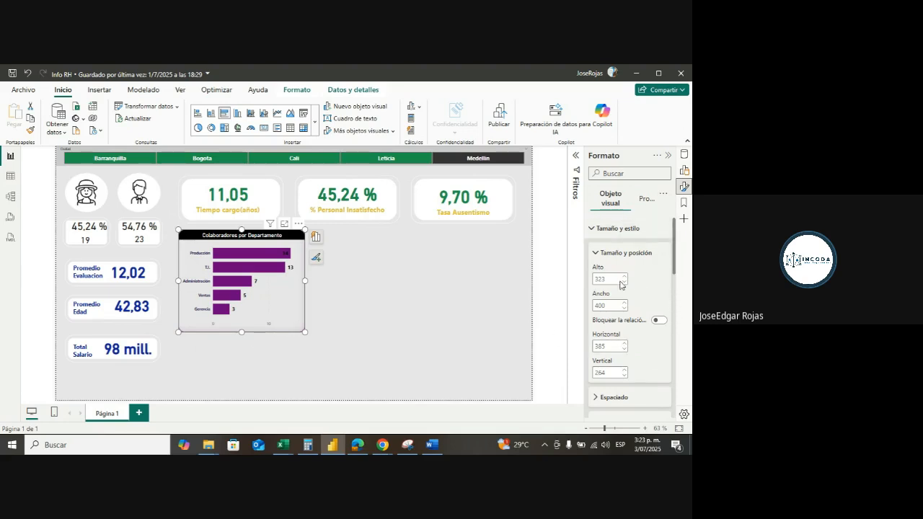
click(594, 229)
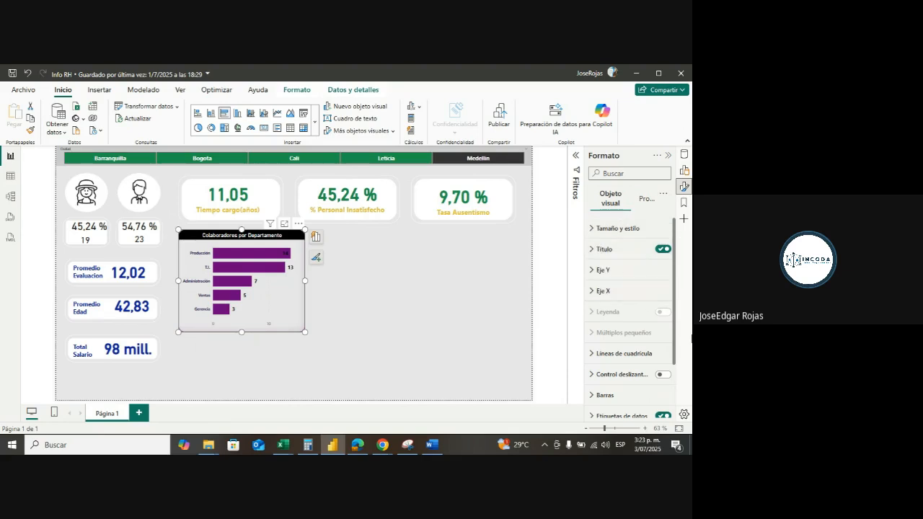
scroll(646, 317, down, 2)
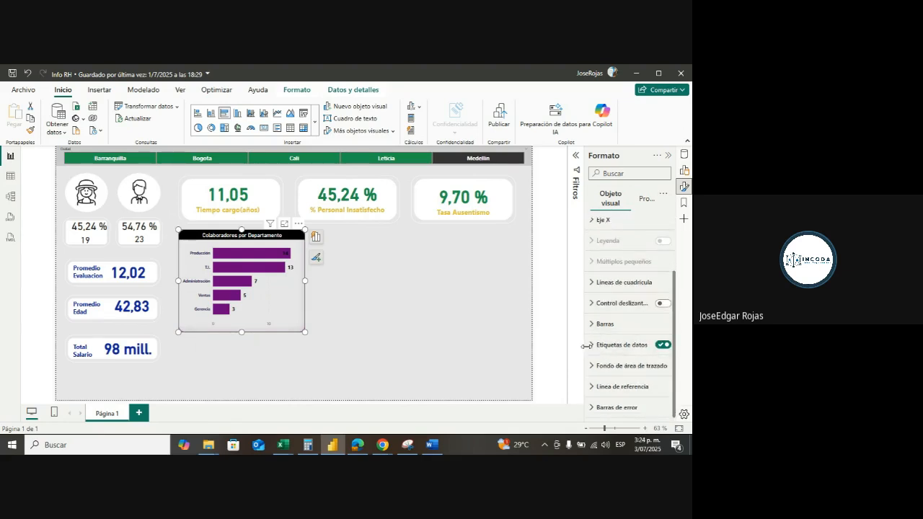
click(619, 347)
scroll(644, 363, down, 3)
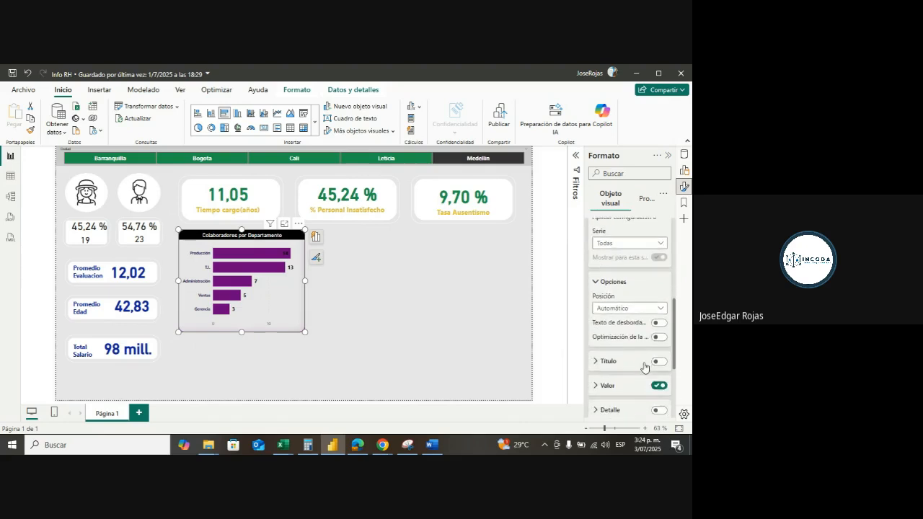
scroll(644, 366, down, 2)
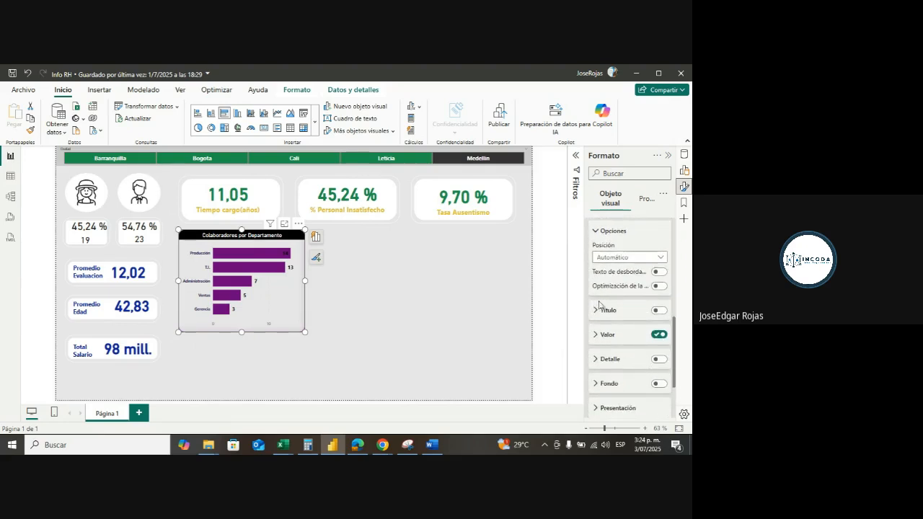
click(662, 314)
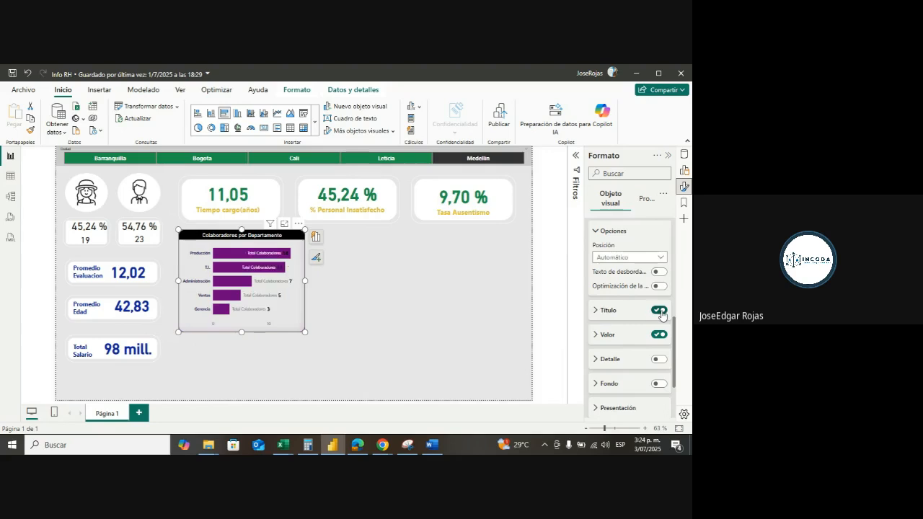
click(661, 315)
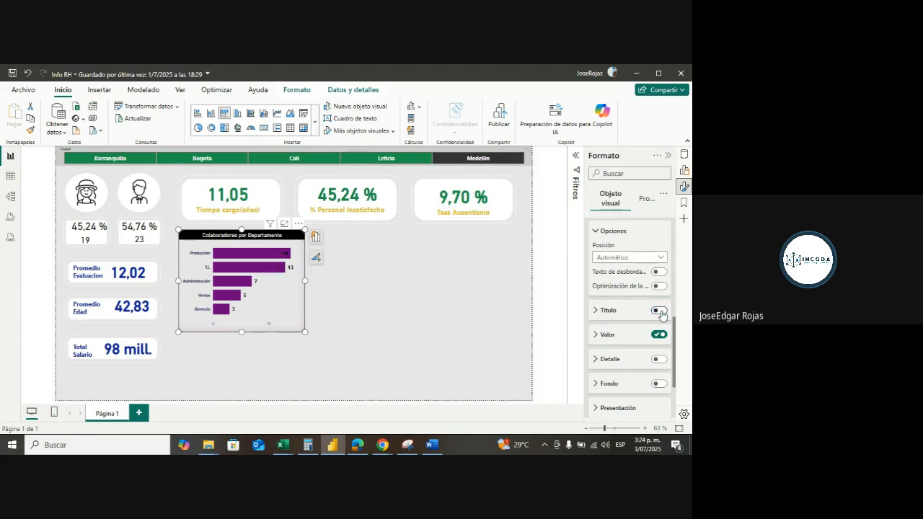
scroll(659, 341, down, 1)
scroll(659, 341, down, 1)
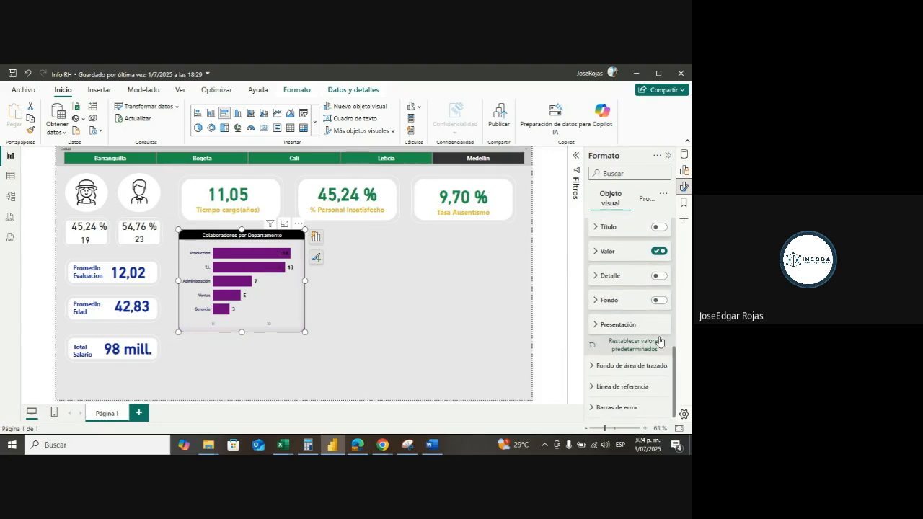
scroll(659, 342, up, 3)
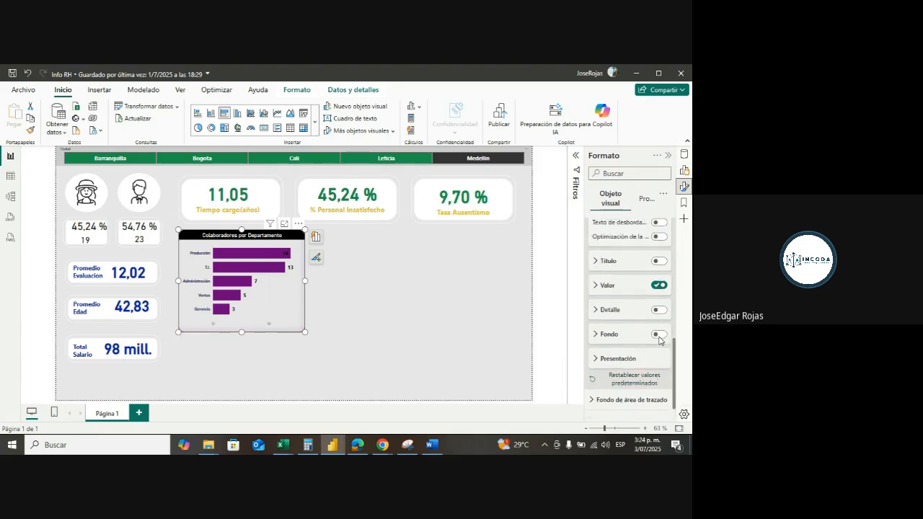
click(382, 337)
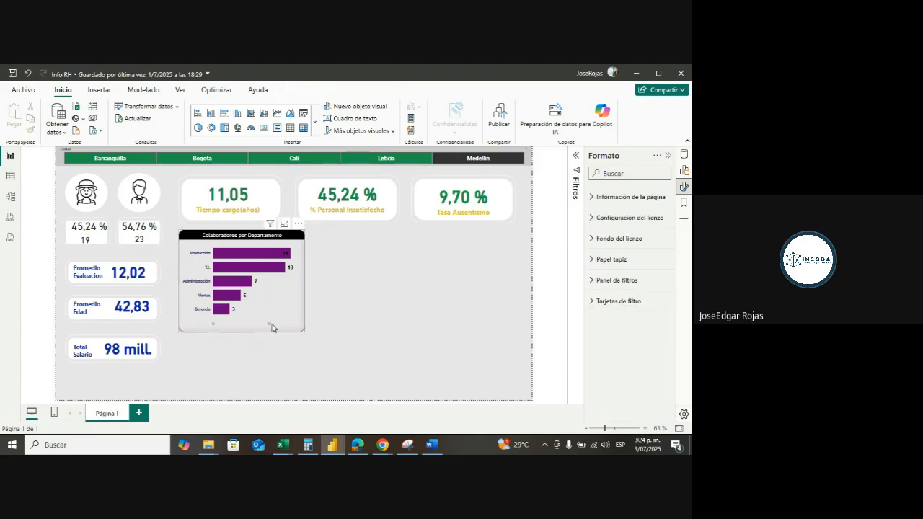
- Duplicate the department bar chart and place the copy beside the original at the same height
click(272, 320)
key(ctrl+c)
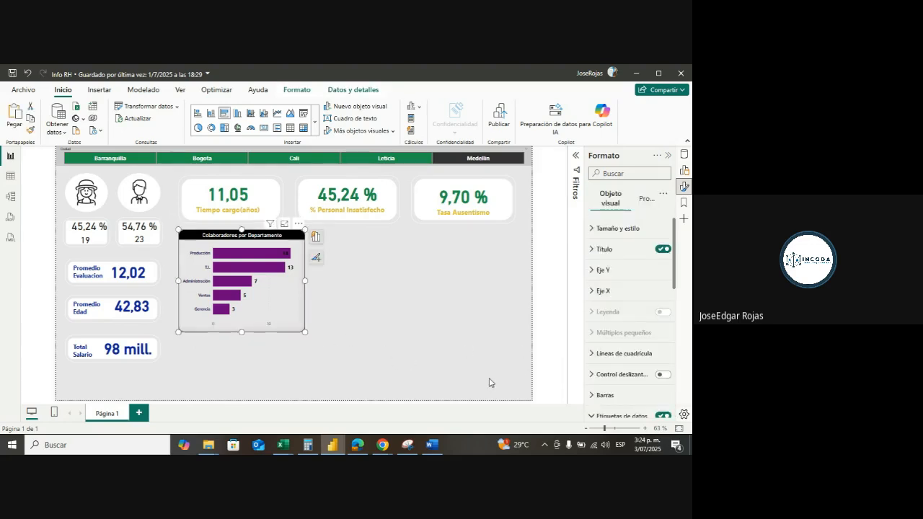
key(ctrl+v)
drag(358, 326, 407, 321)
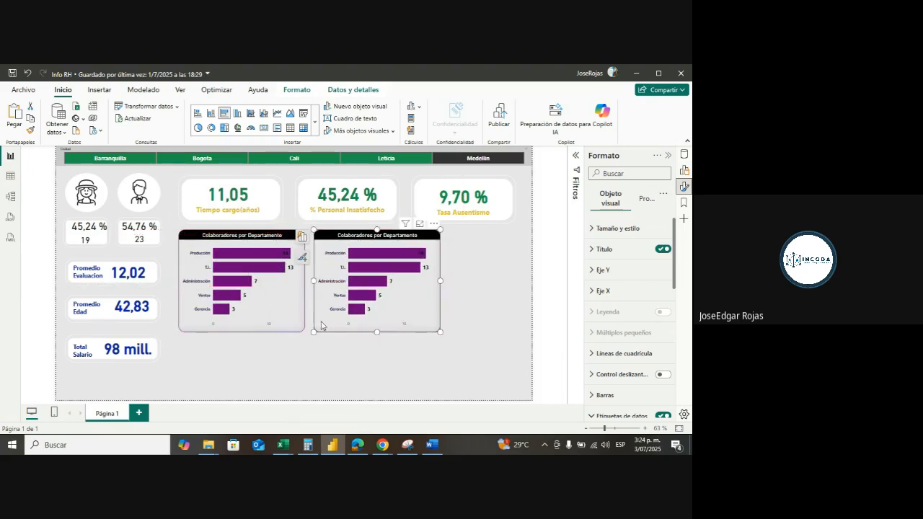
- Narrow both department charts and place them side by side, leaving room for a third chart under the Tasa Ausentismo card
click(293, 318)
drag(300, 284, 289, 286)
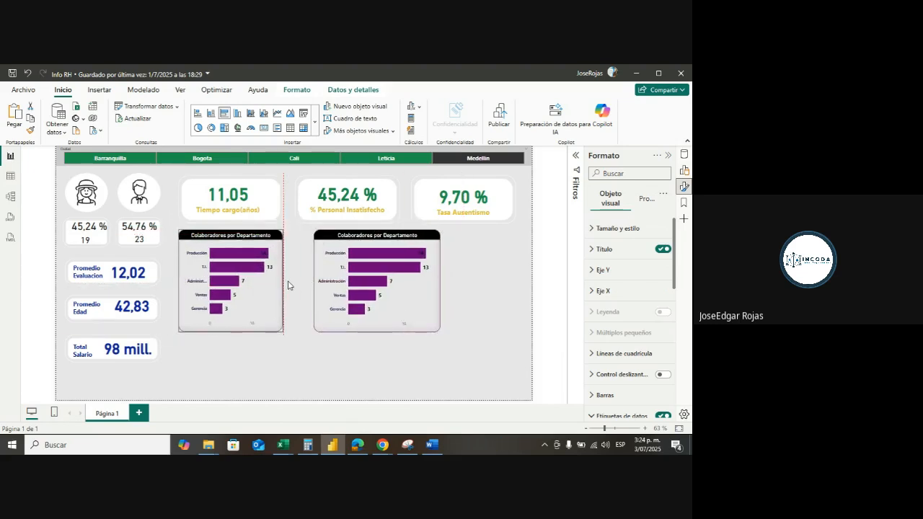
click(436, 291)
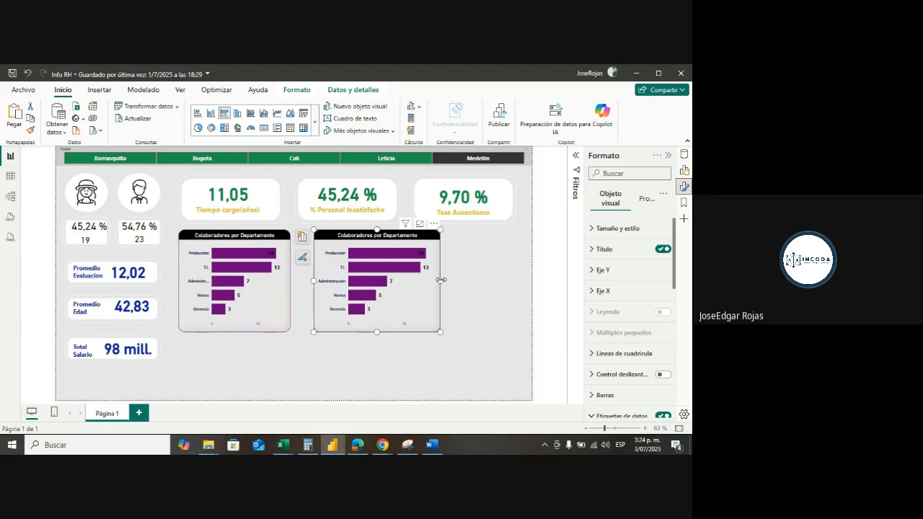
drag(440, 282, 393, 298)
click(274, 306)
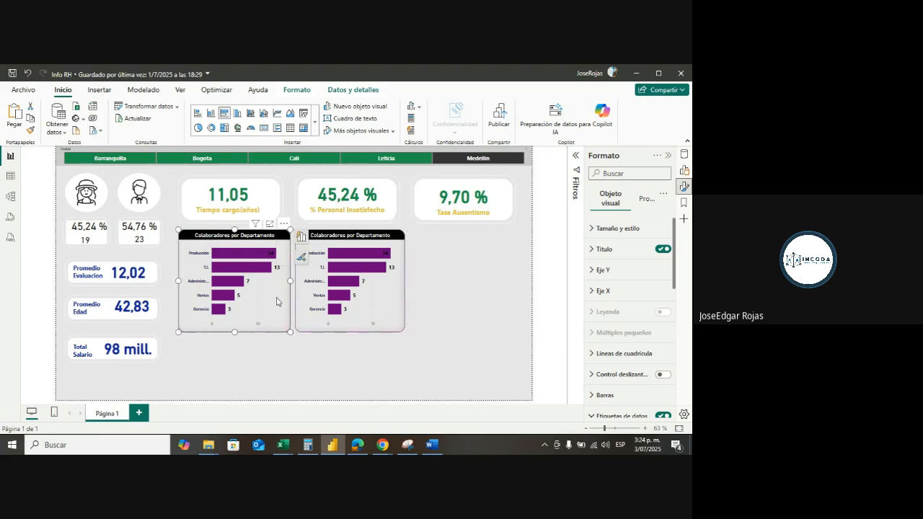
click(473, 300)
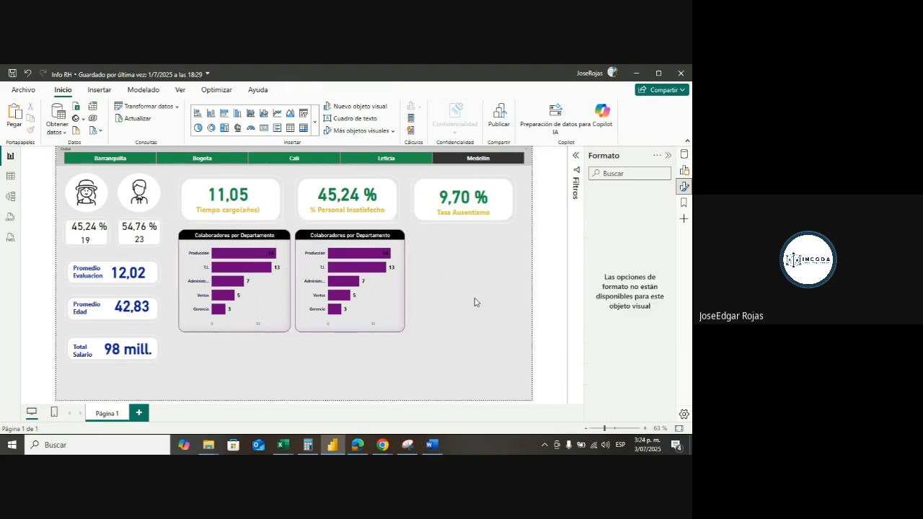
- Replace the Departamento field with Grupo Edad from InfoColaboradores in the copied bar chart
click(379, 318)
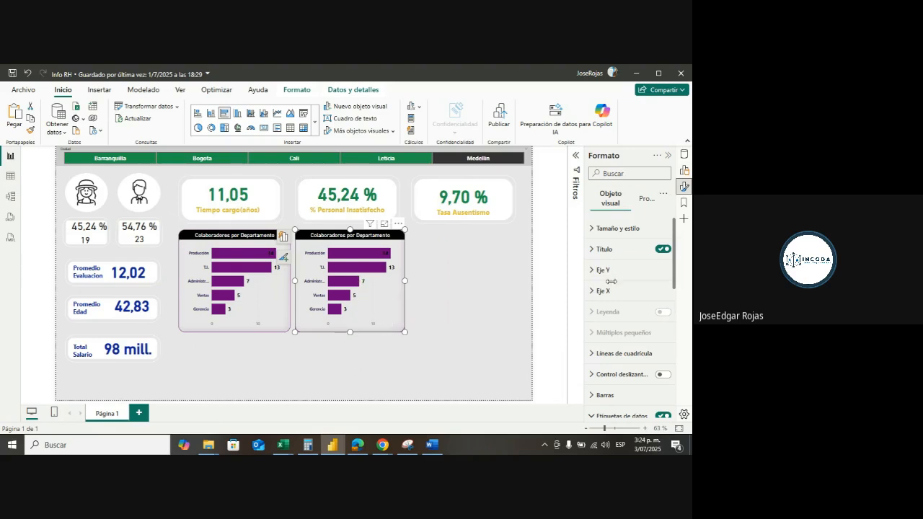
click(670, 156)
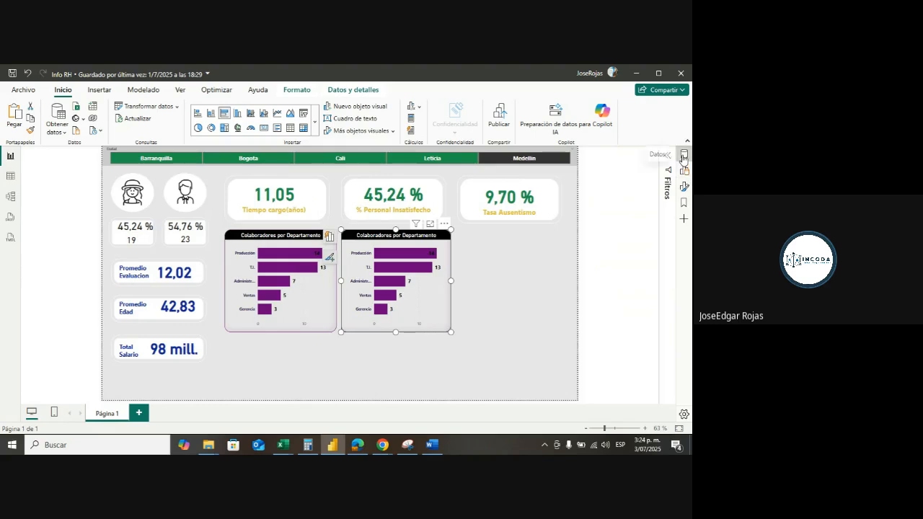
click(684, 154)
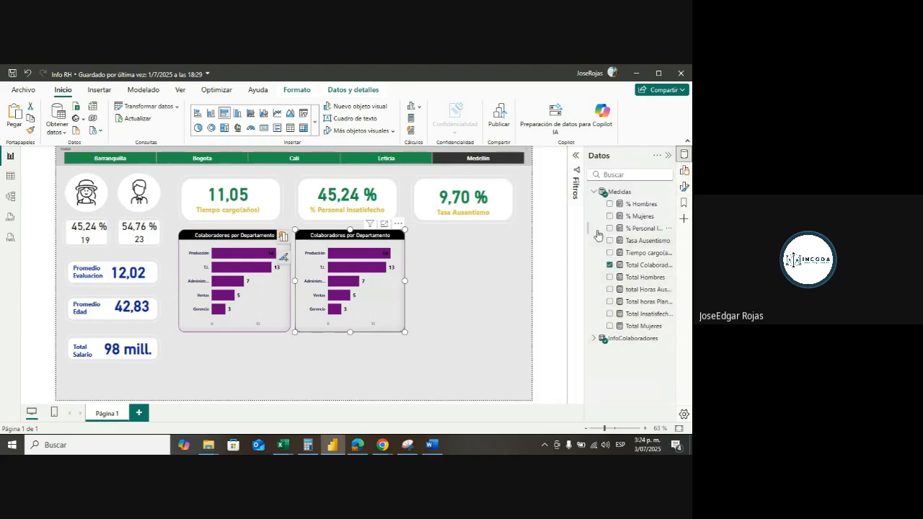
click(595, 193)
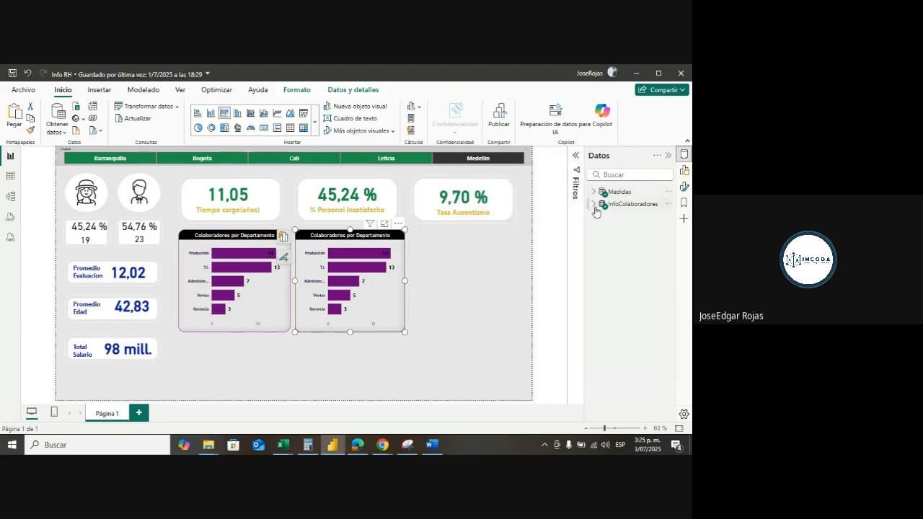
click(594, 205)
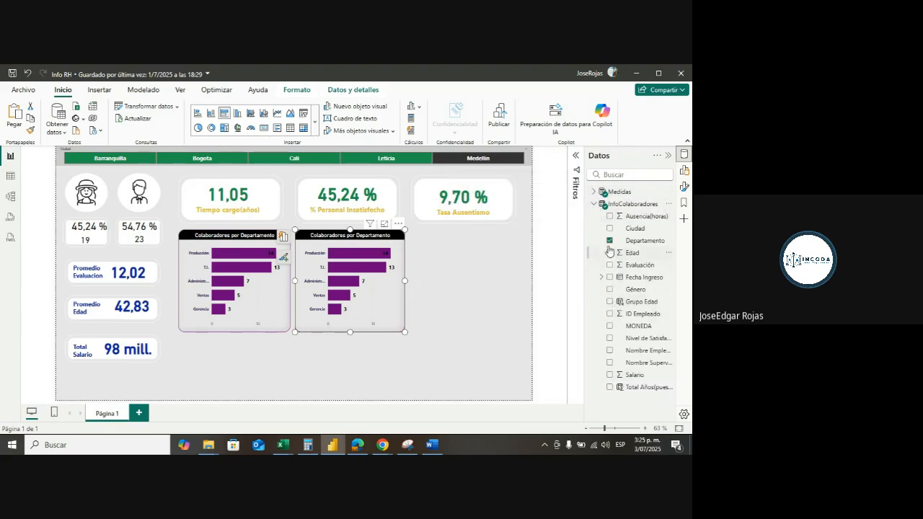
click(610, 241)
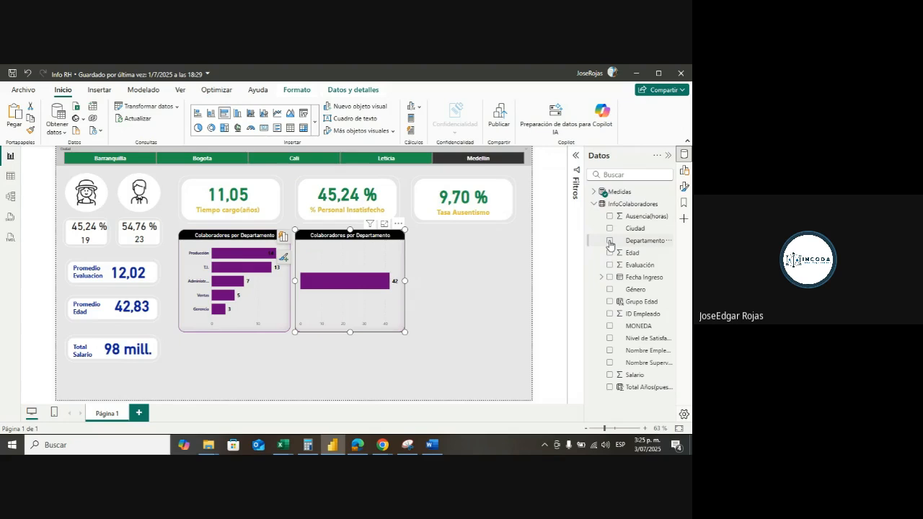
click(610, 301)
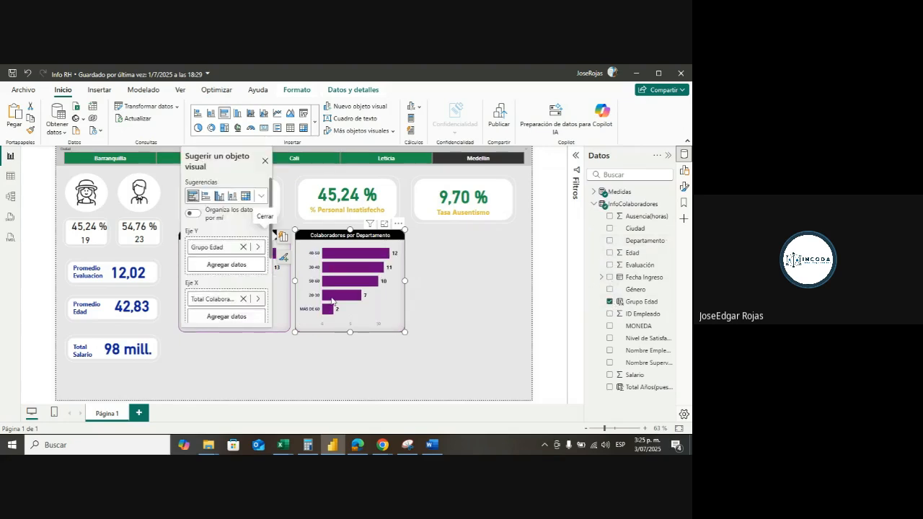
click(443, 351)
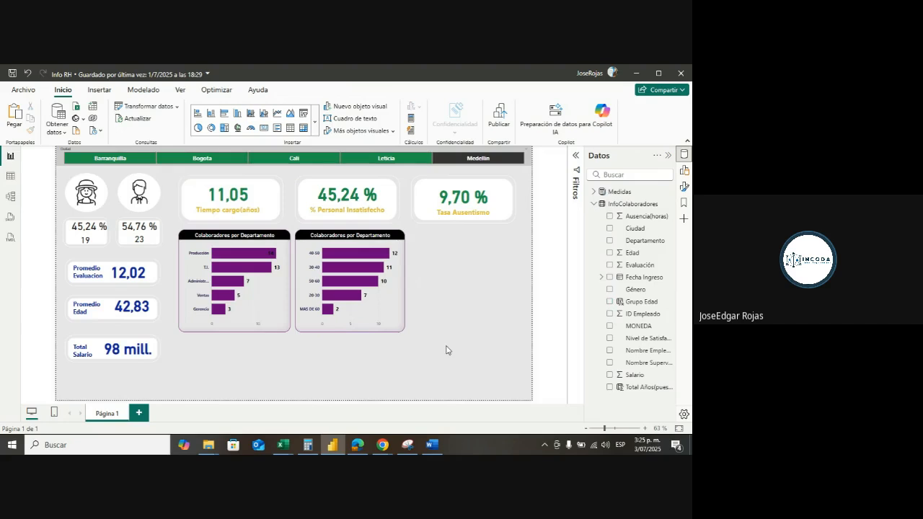
- Duplicate the Grupo Edad chart, align the copy under the Tasa Ausentismo card, and clear the Medellin filter in the city slicer
click(398, 330)
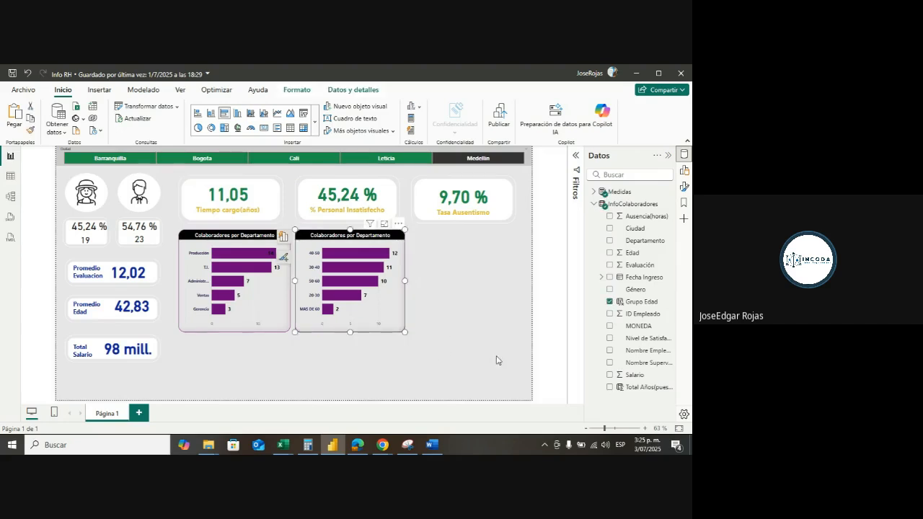
key(ctrl+v)
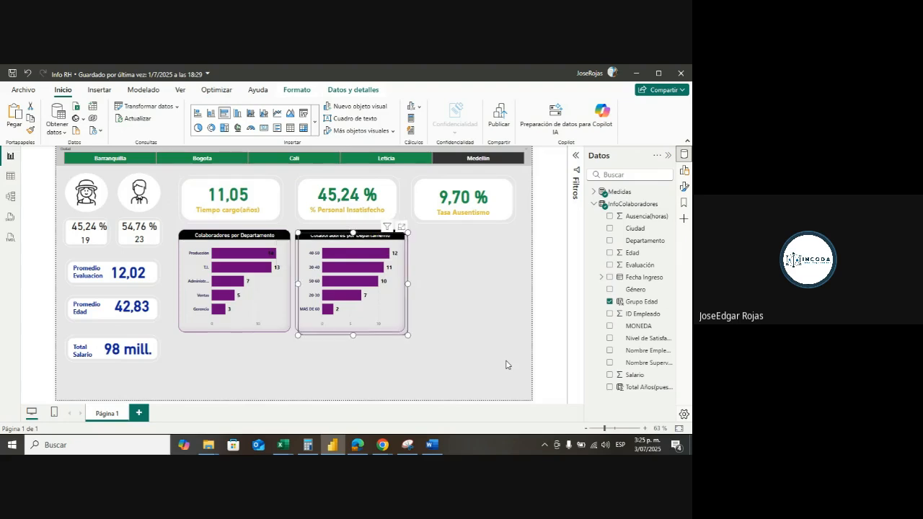
drag(404, 235, 516, 233)
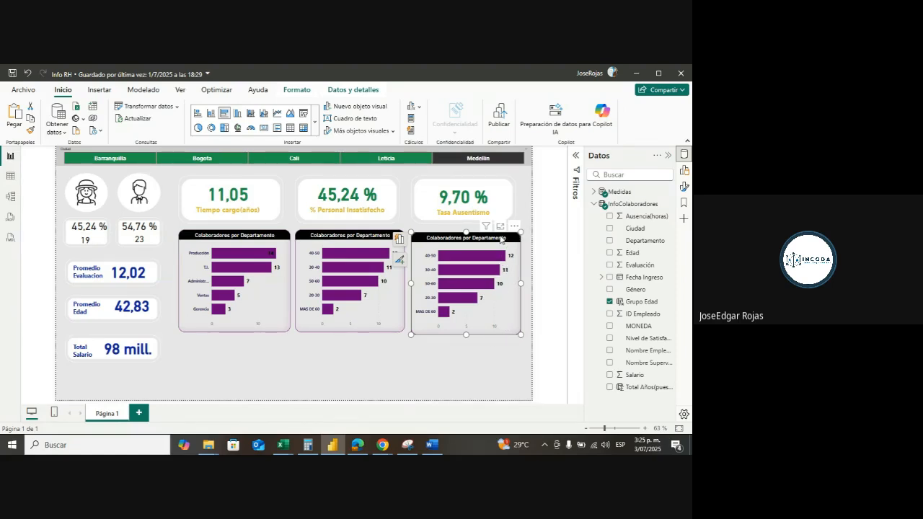
drag(502, 240, 503, 238)
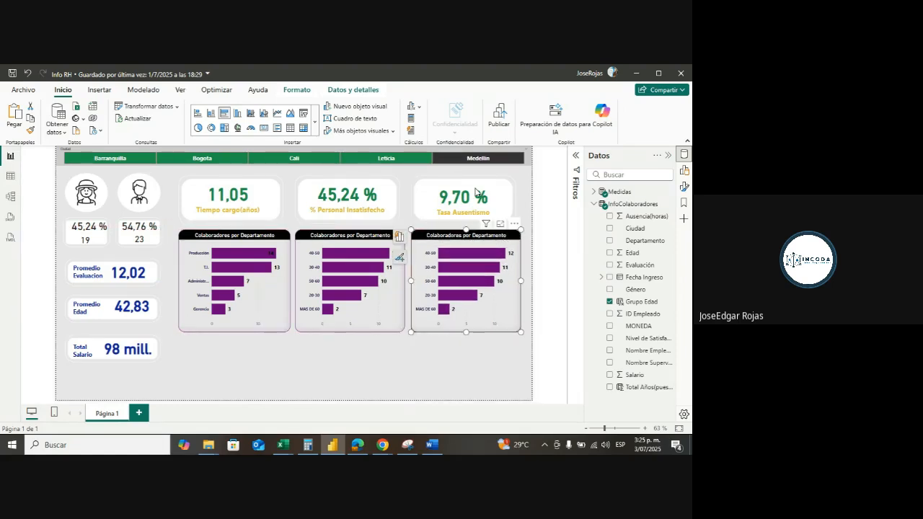
click(481, 160)
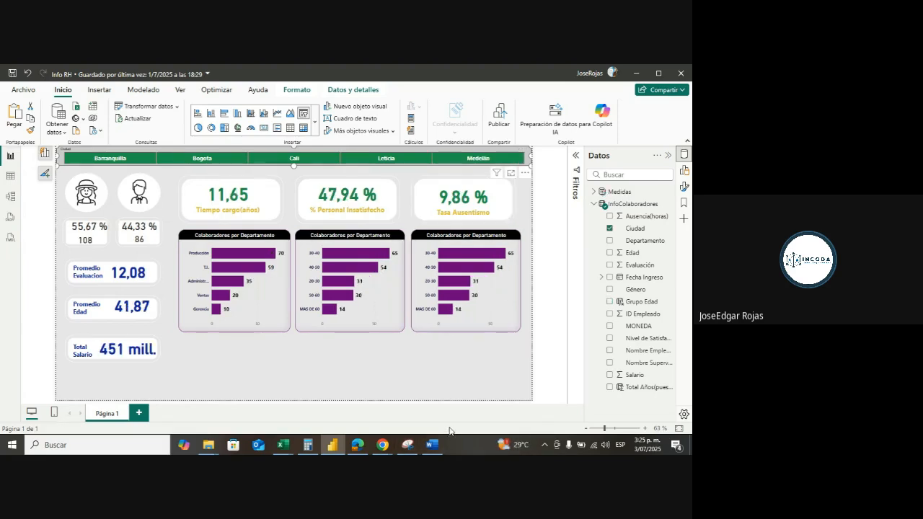
- Convert the third chart to a treemap and replace its Grupo Edad category with the supervisor name field
click(507, 320)
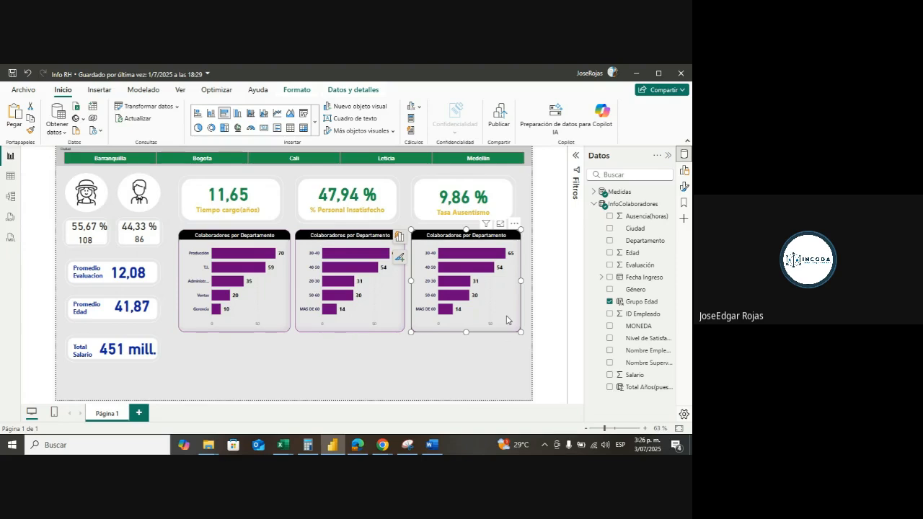
click(685, 173)
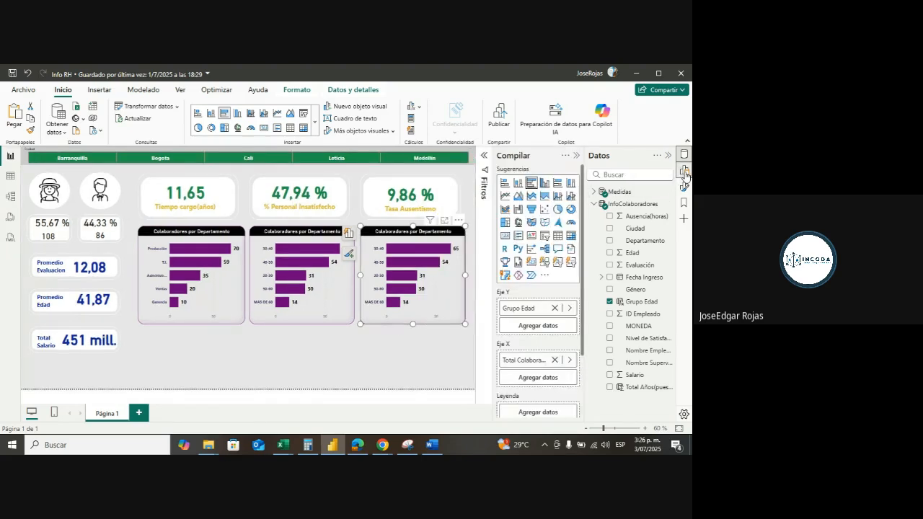
click(507, 226)
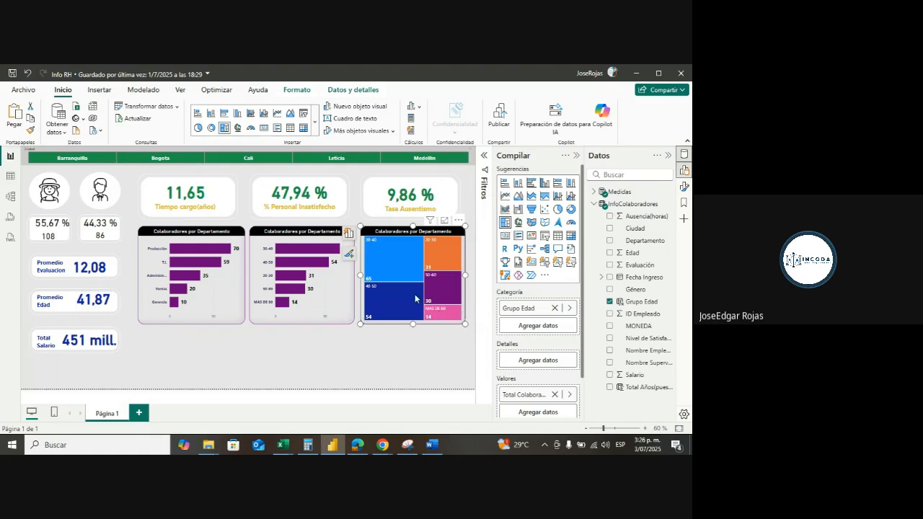
mouse_move(415, 296)
click(610, 303)
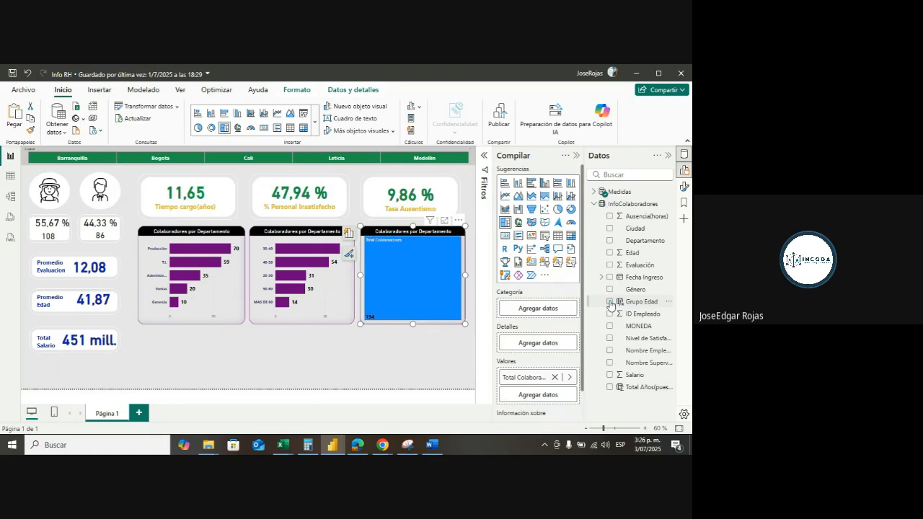
click(609, 367)
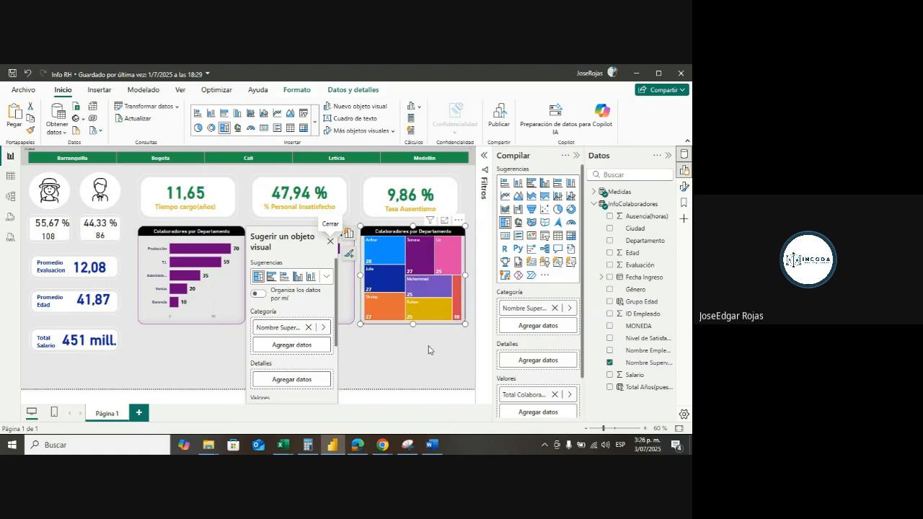
click(393, 361)
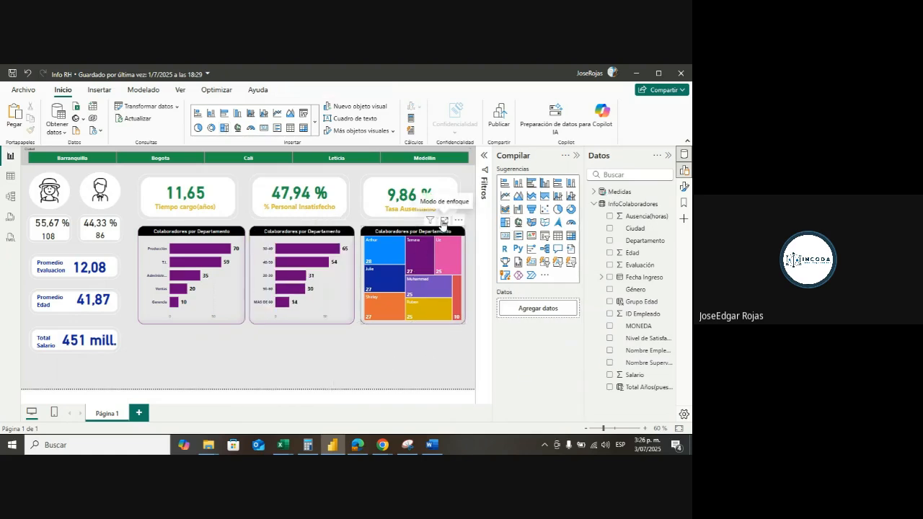
- Examine the supervisor treemap enlarged in focus mode and return to the report page
click(443, 221)
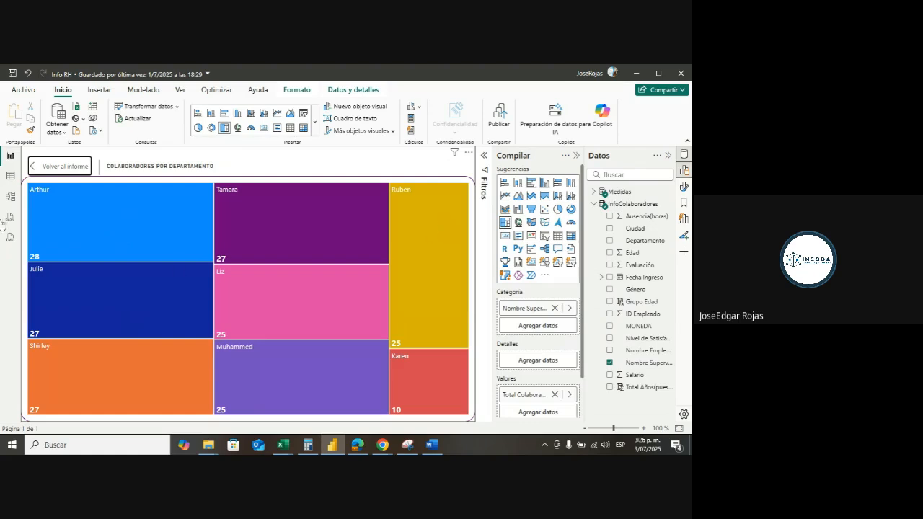
click(39, 168)
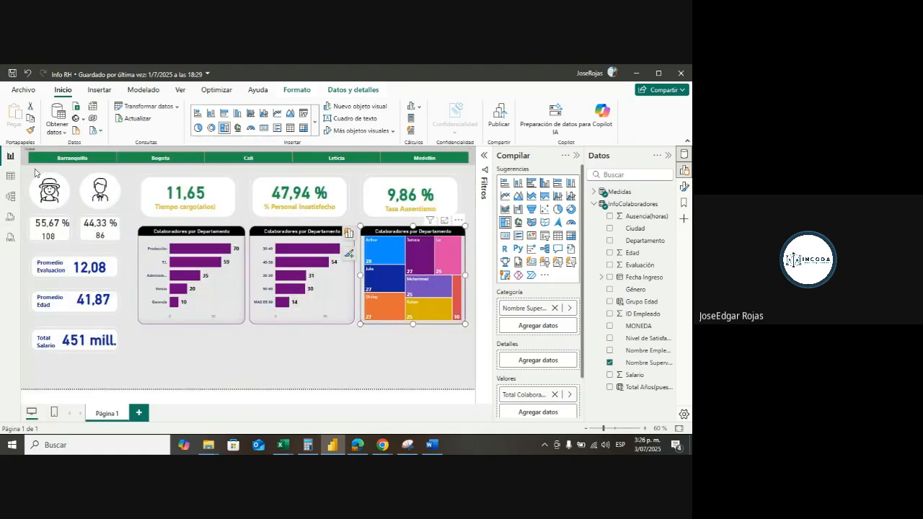
click(379, 355)
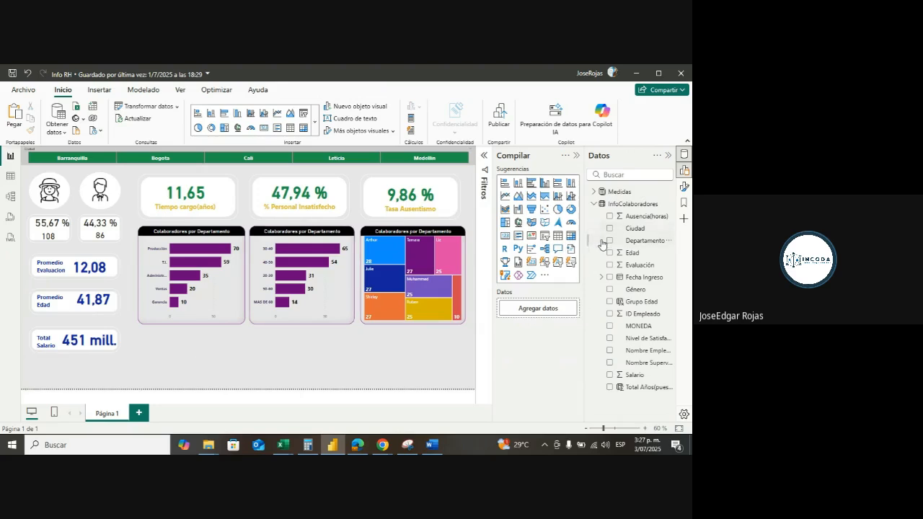
- Insert a matrix below the department bar chart and widen it to span both bar charts
click(594, 205)
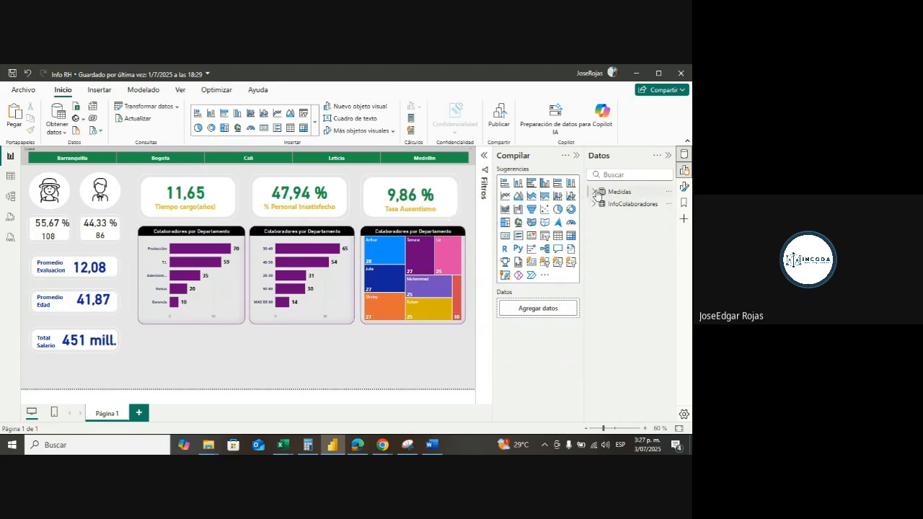
click(669, 156)
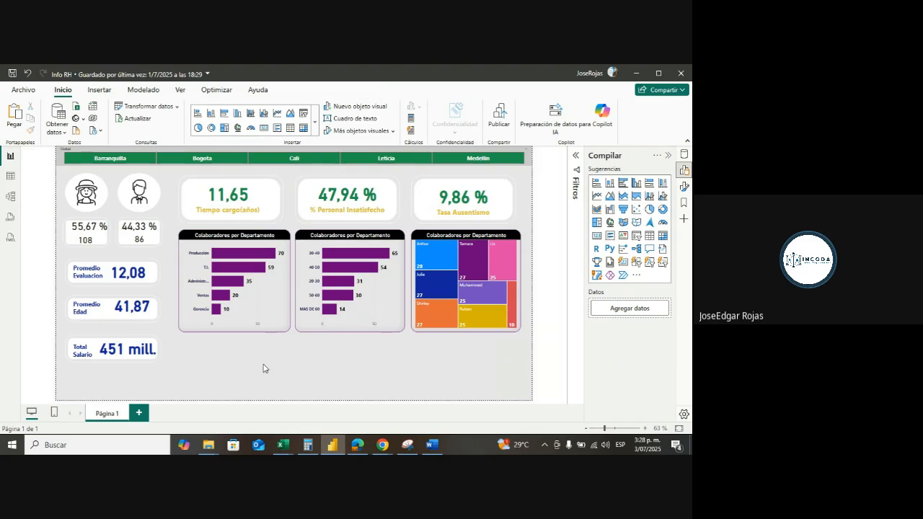
click(664, 238)
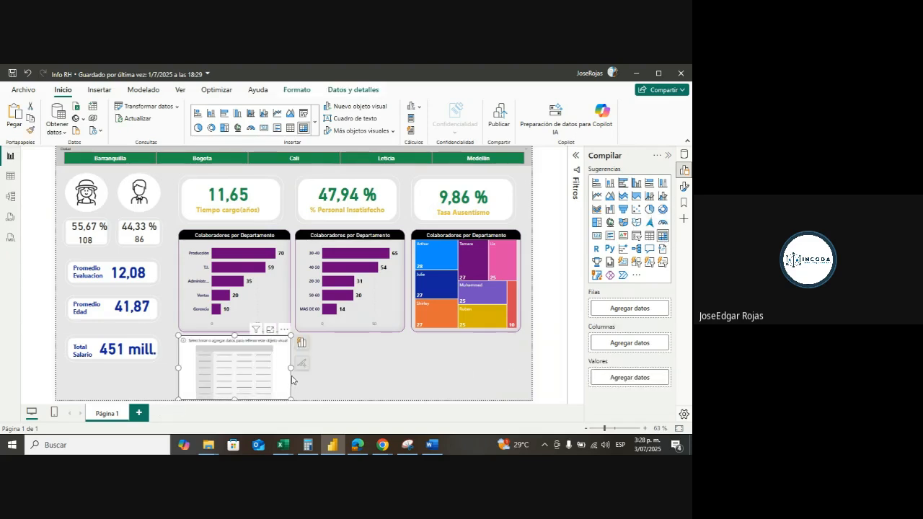
drag(291, 368, 403, 369)
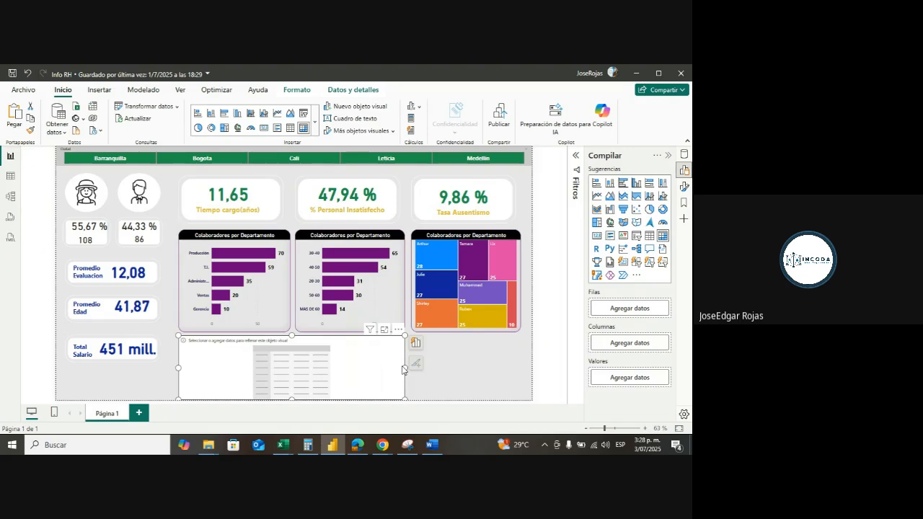
- Add the Departamento field from InfoColaboradores as the matrix rows
click(667, 157)
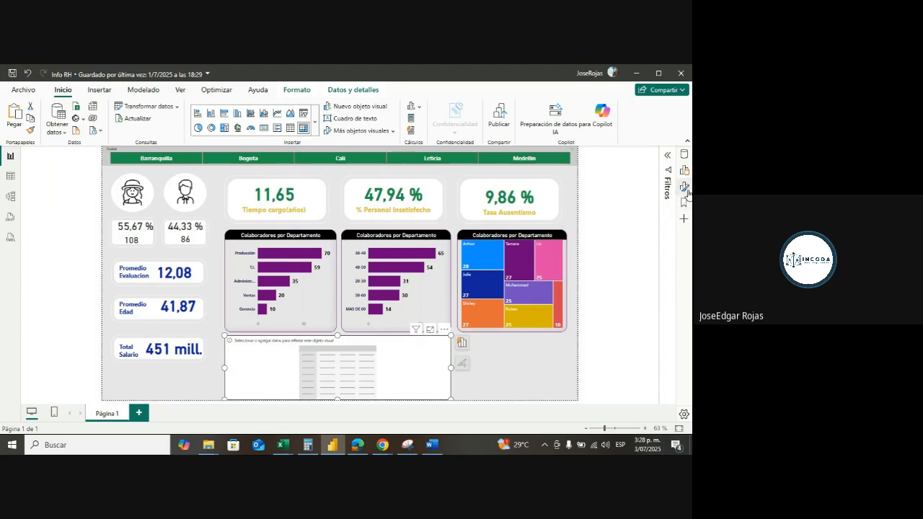
click(684, 158)
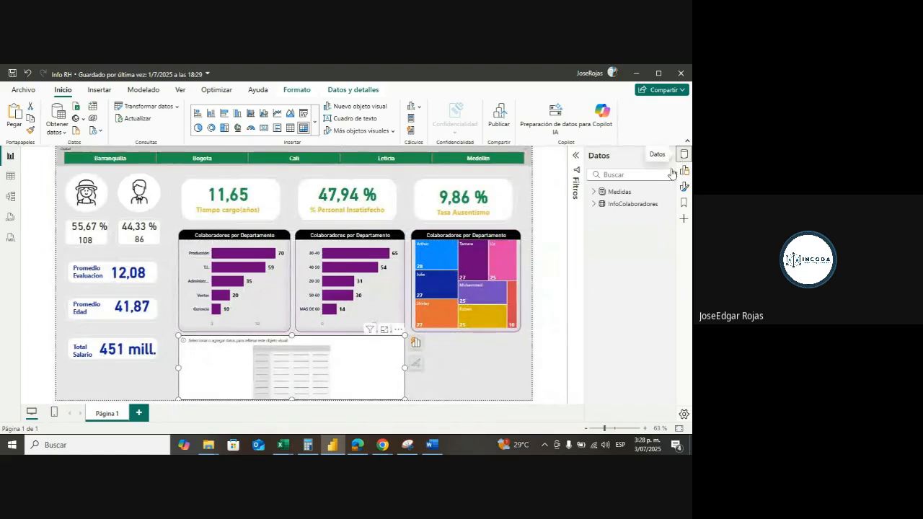
click(594, 204)
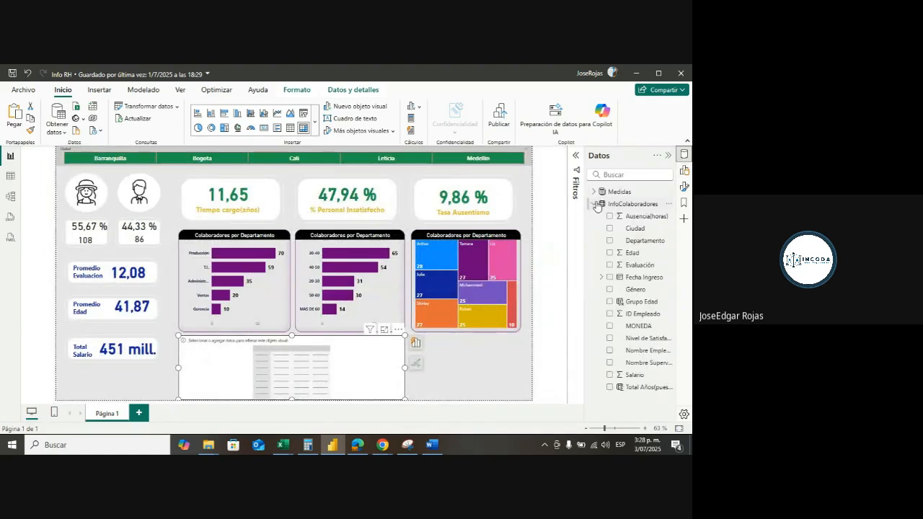
click(609, 242)
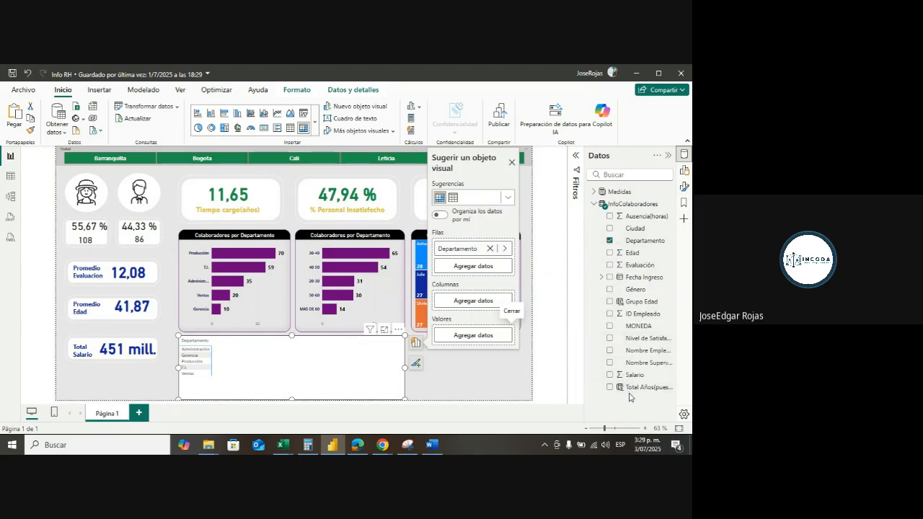
- Add the measures Tiempo cargo(años), Tasa Ausentismo and % Personal Insatisfecho as values in the matrix
click(593, 207)
click(592, 198)
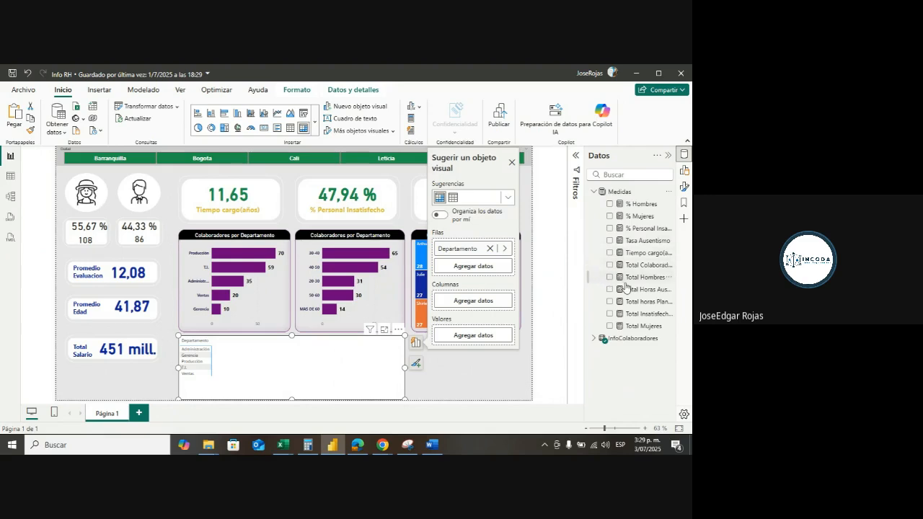
drag(584, 239, 564, 246)
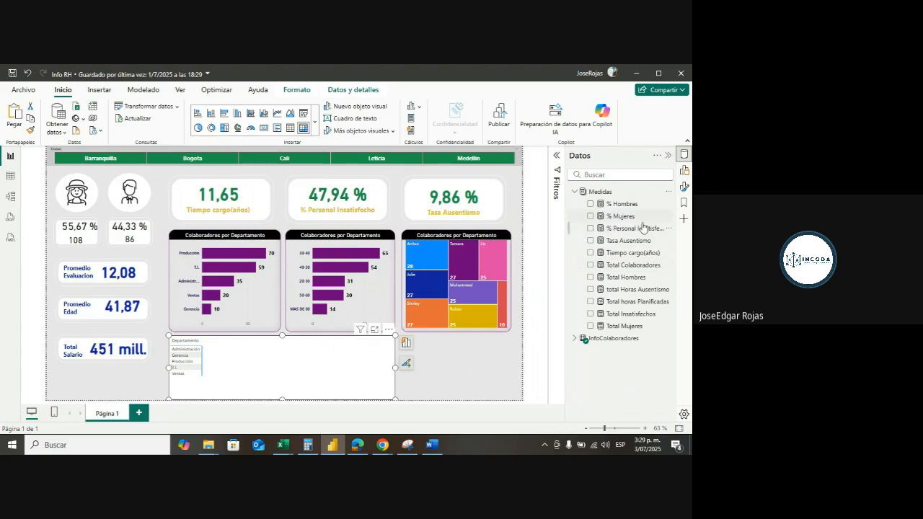
click(591, 253)
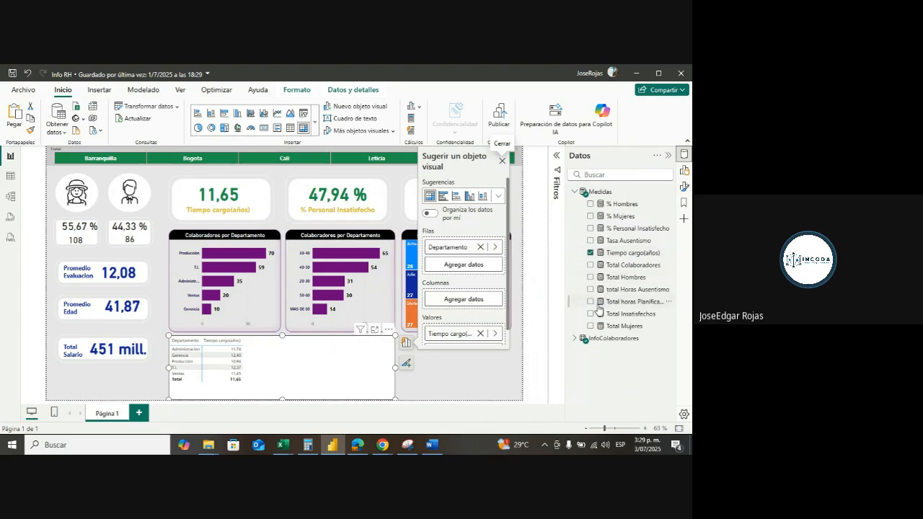
click(591, 241)
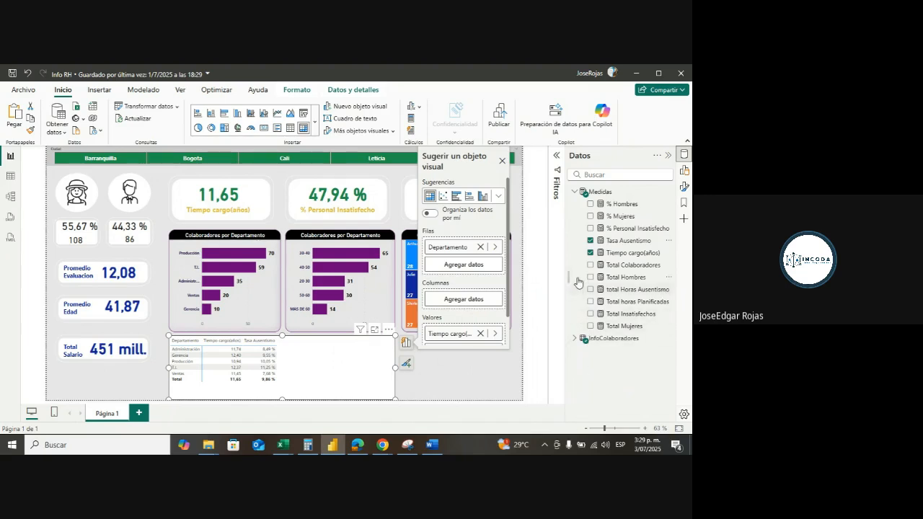
click(590, 230)
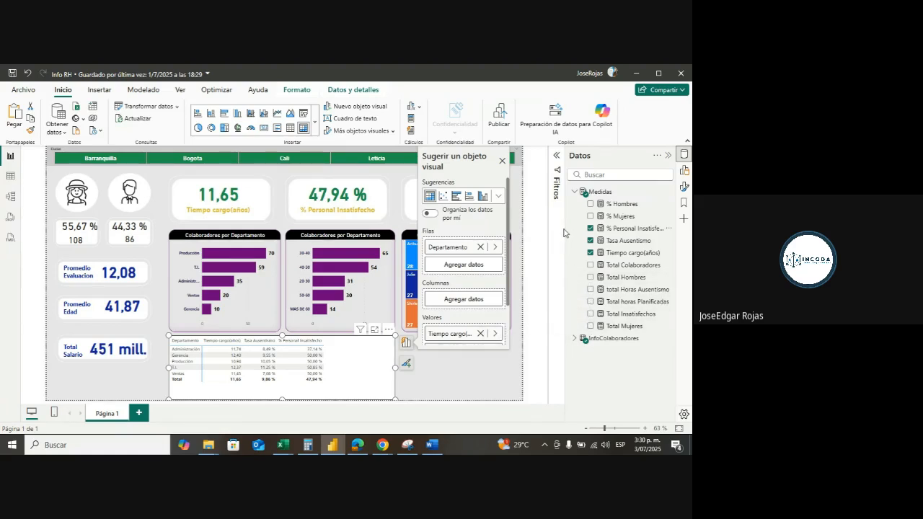
- Add Evaluación from InfoColaboradores to the matrix values and summarize it as Promedio
click(574, 191)
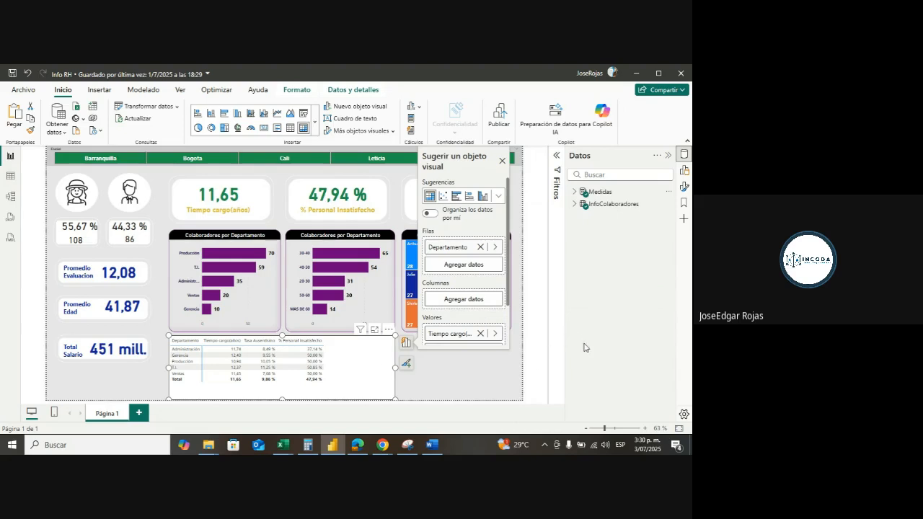
click(574, 204)
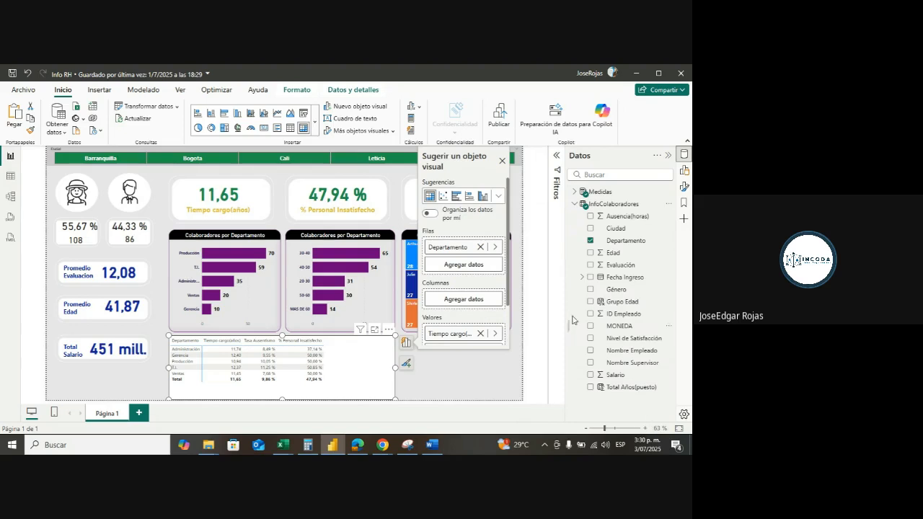
click(591, 266)
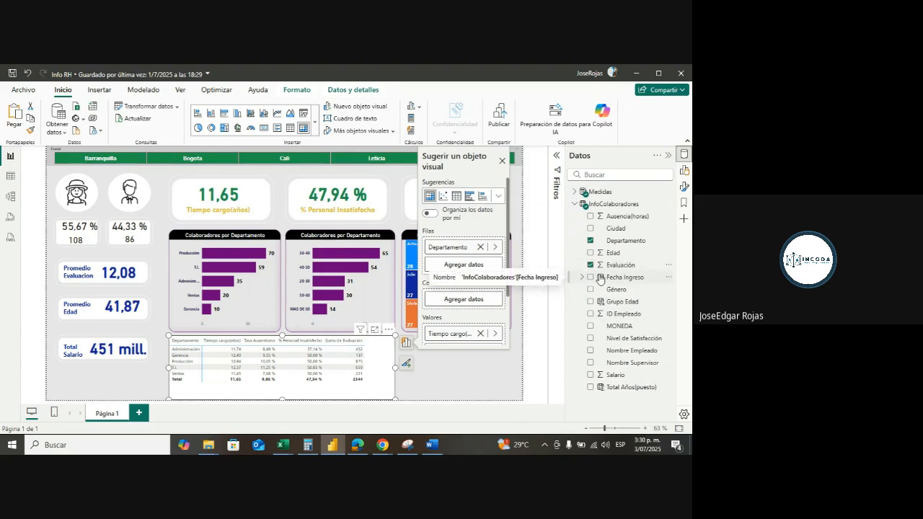
scroll(475, 285, down, 2)
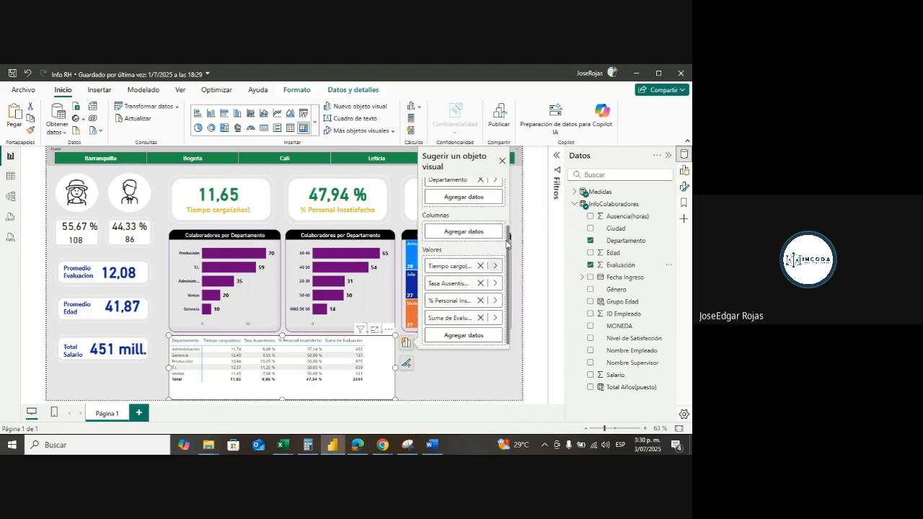
click(503, 164)
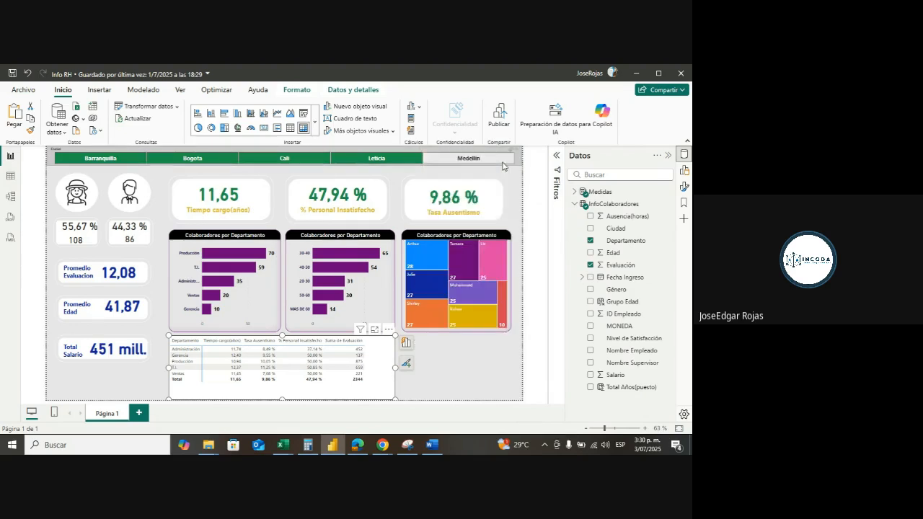
click(685, 172)
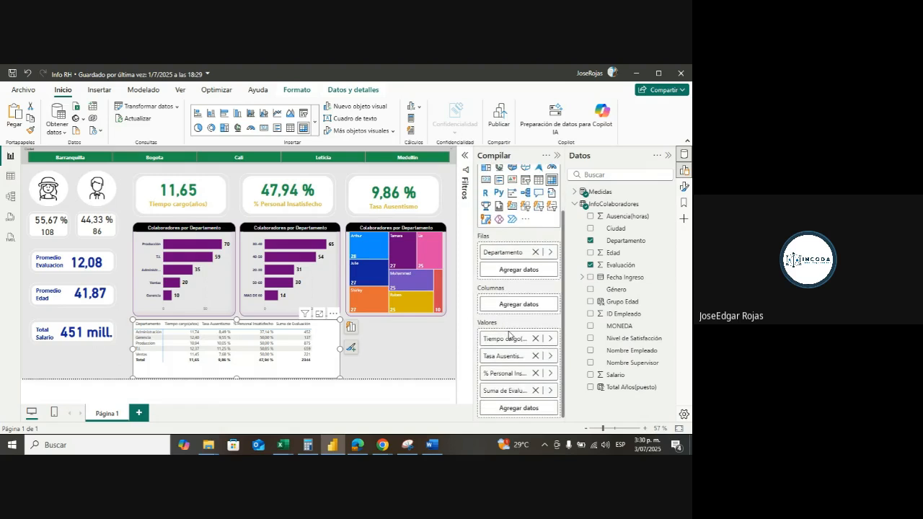
right_click(514, 394)
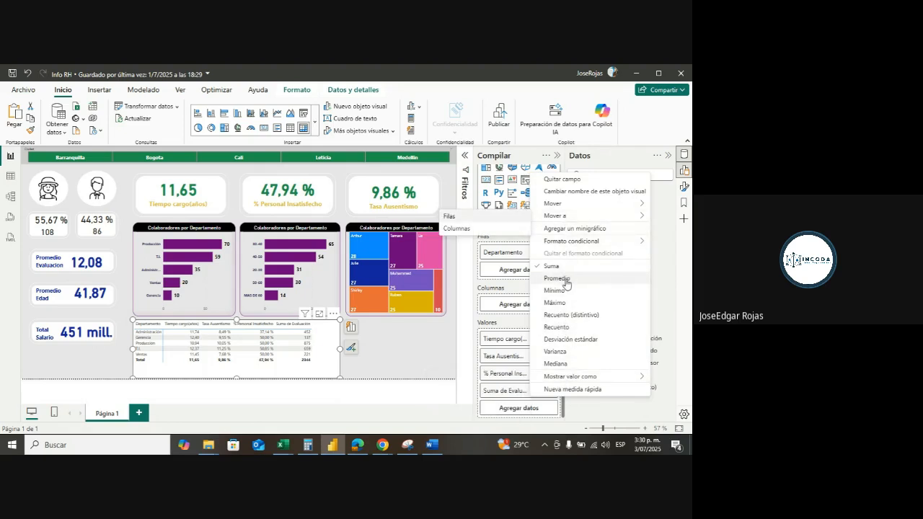
click(567, 279)
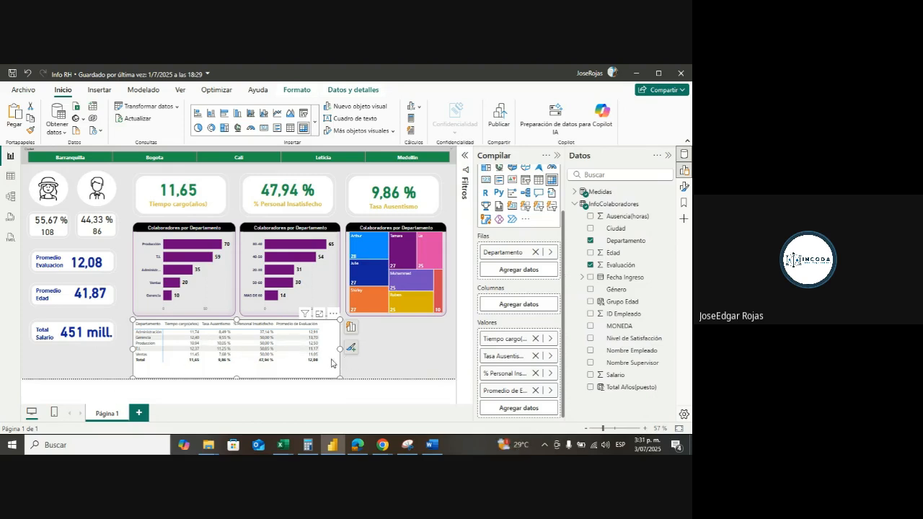
- Widen the matrix slightly beyond the second bar chart and add the Salario field as a summed value
drag(340, 349, 363, 349)
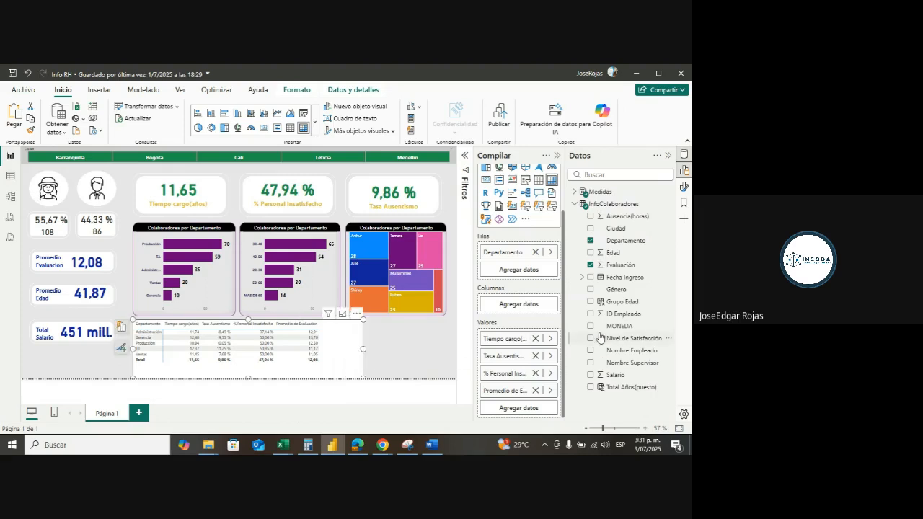
click(574, 205)
click(575, 205)
click(590, 375)
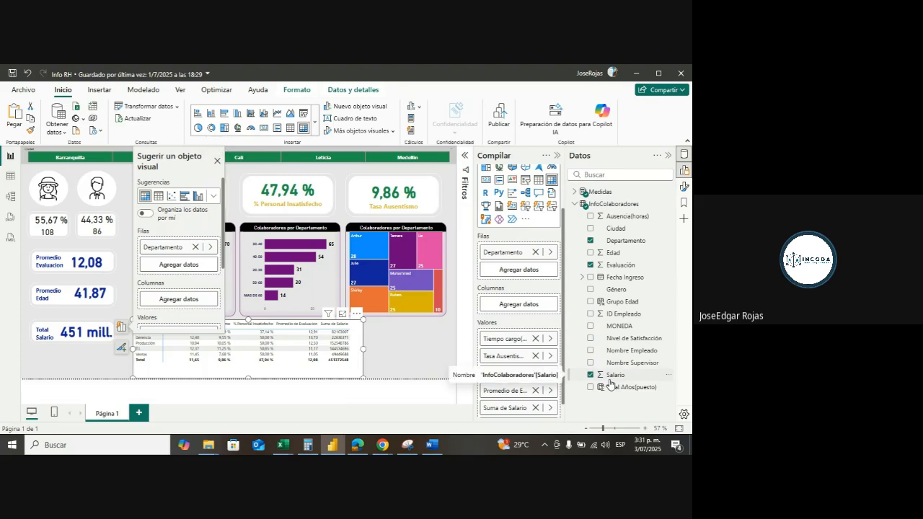
click(217, 165)
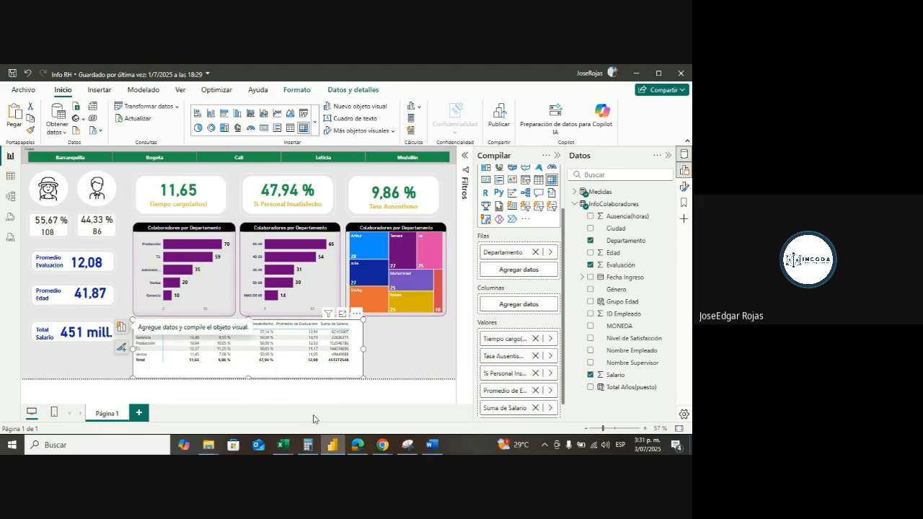
click(397, 352)
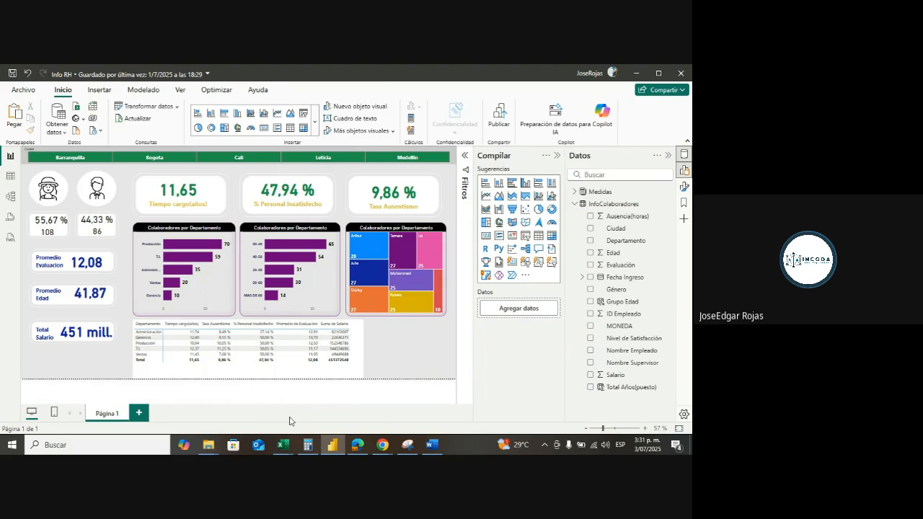
- Format the matrix values with purple text, font size 12 and bold
click(359, 363)
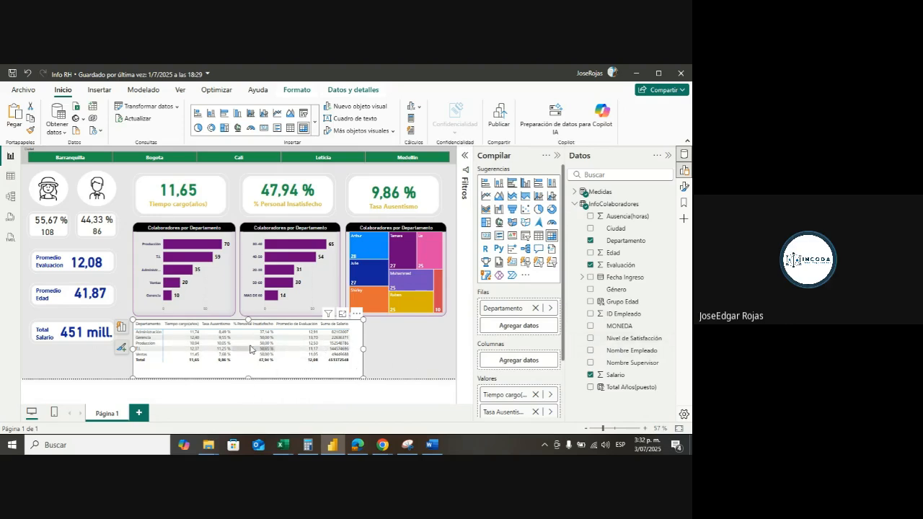
click(669, 155)
click(669, 155)
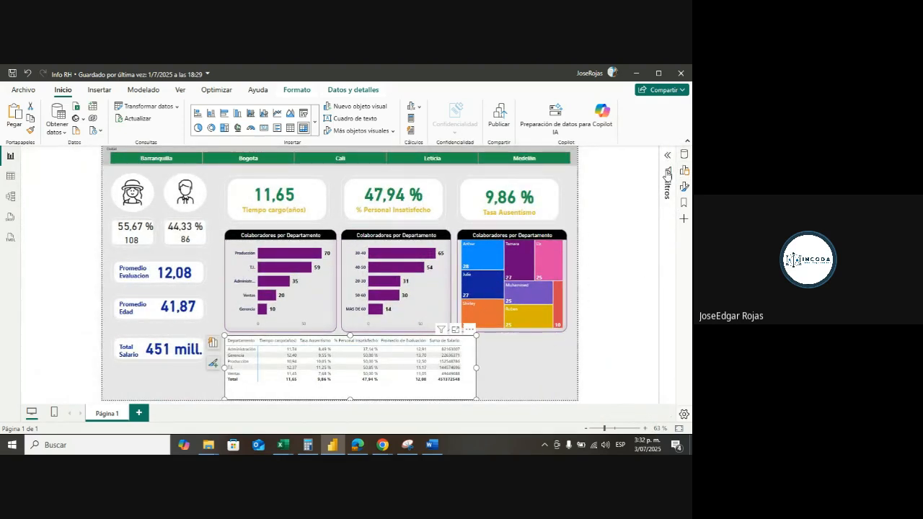
click(684, 187)
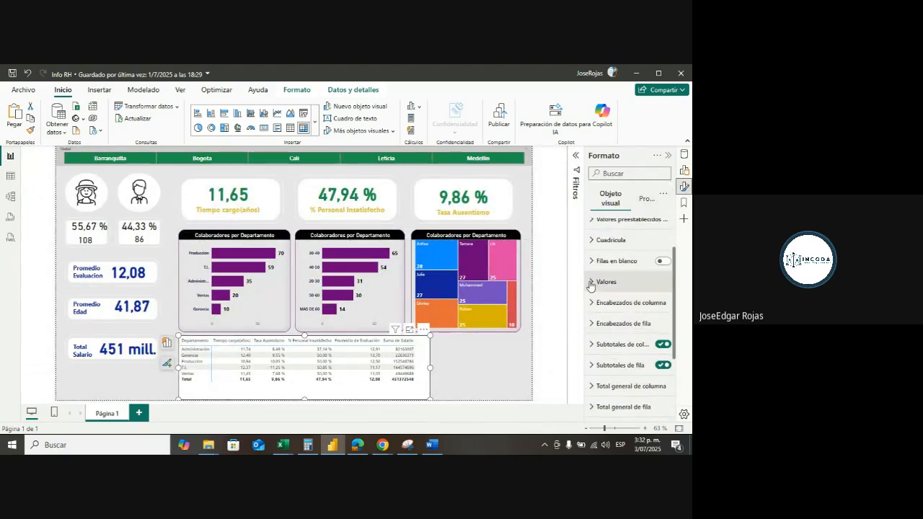
click(605, 282)
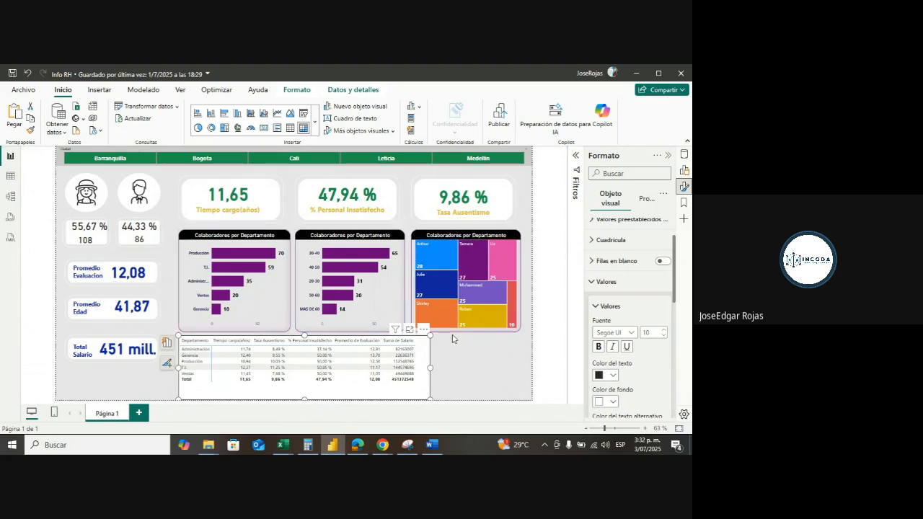
click(614, 376)
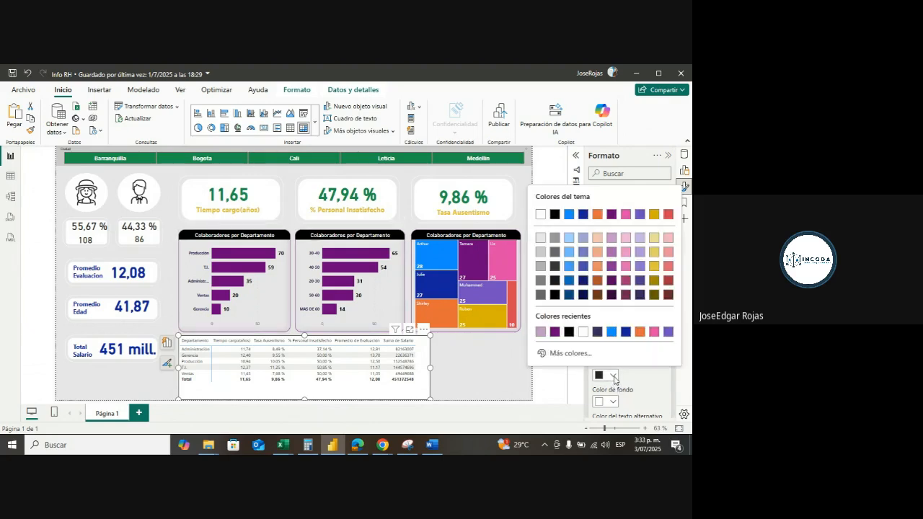
click(555, 333)
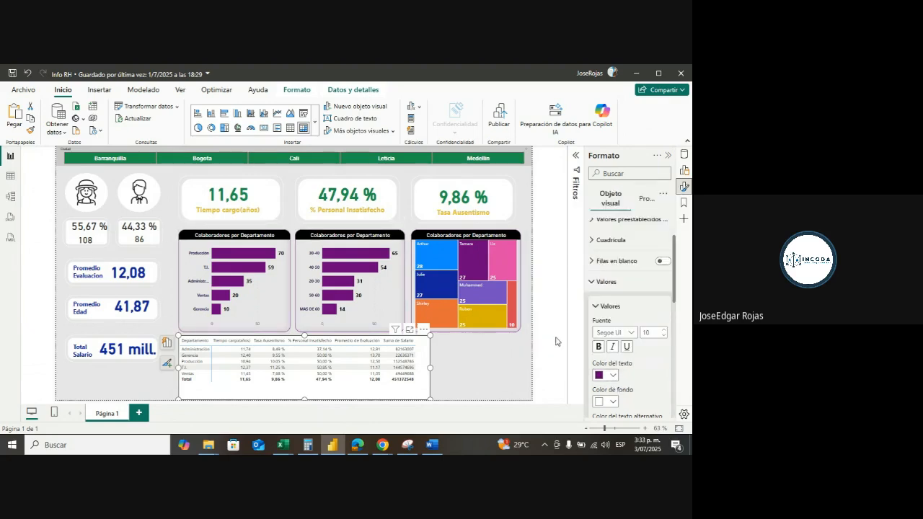
click(665, 330)
click(664, 331)
click(598, 347)
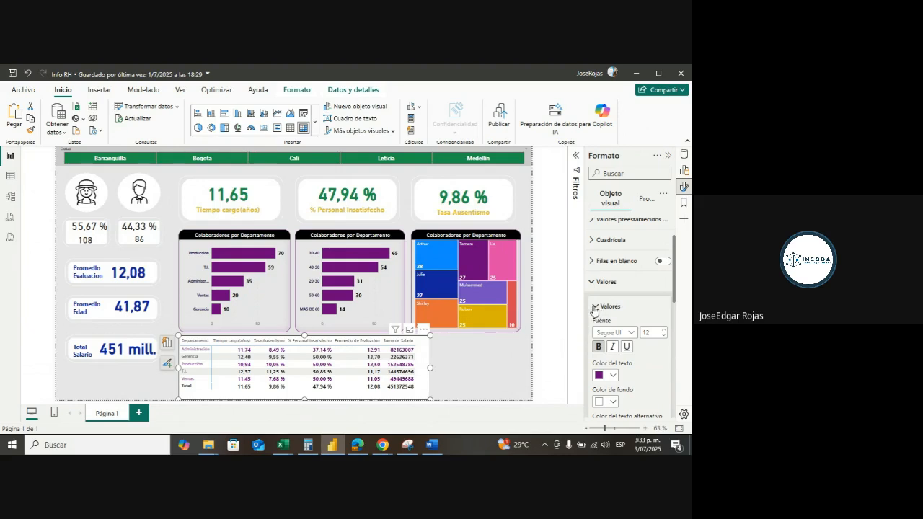
- Set the alternate text color of the matrix values to the recently used dark purple
scroll(595, 339, down, 2)
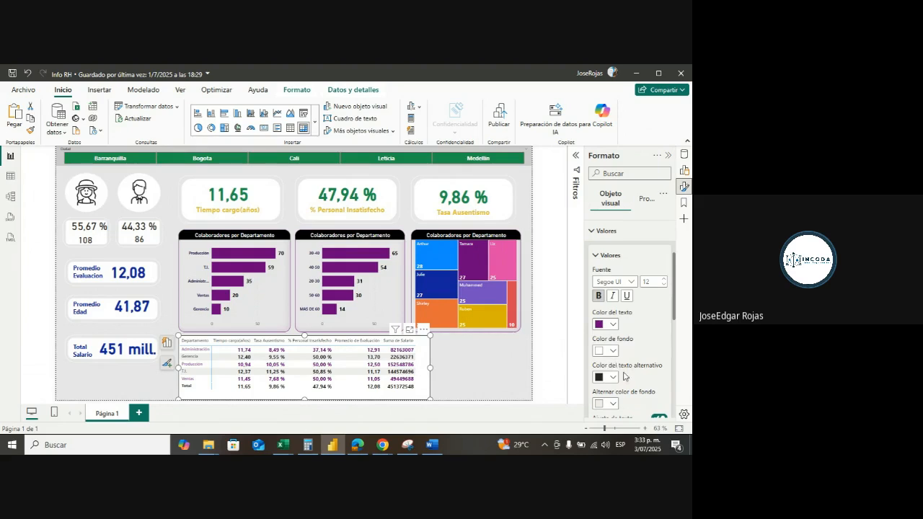
scroll(626, 381, down, 2)
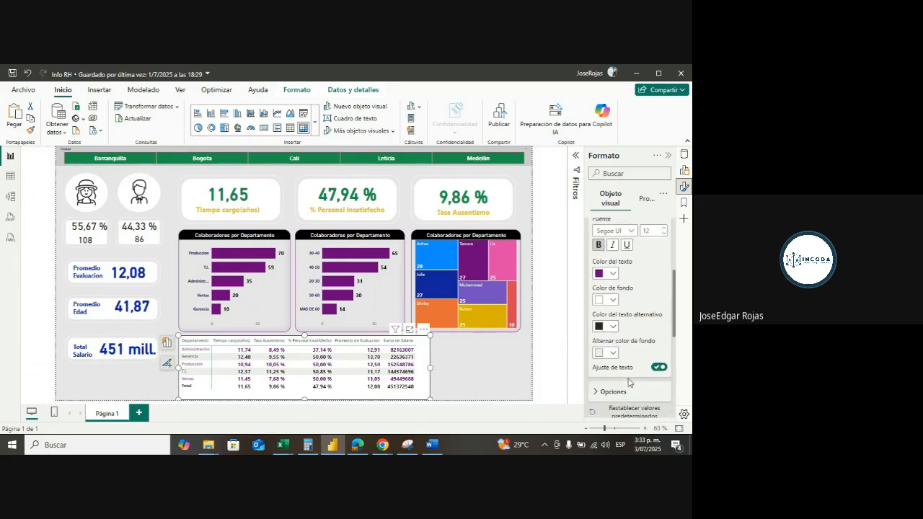
click(598, 326)
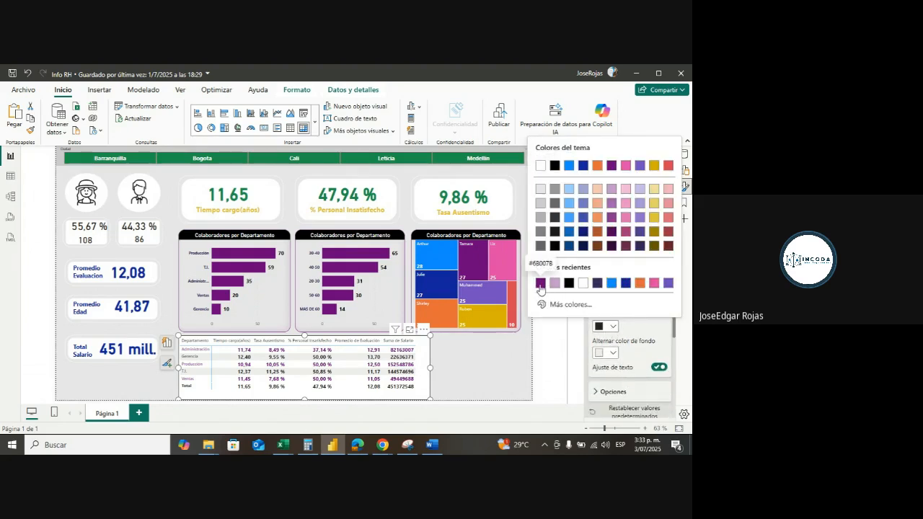
click(540, 283)
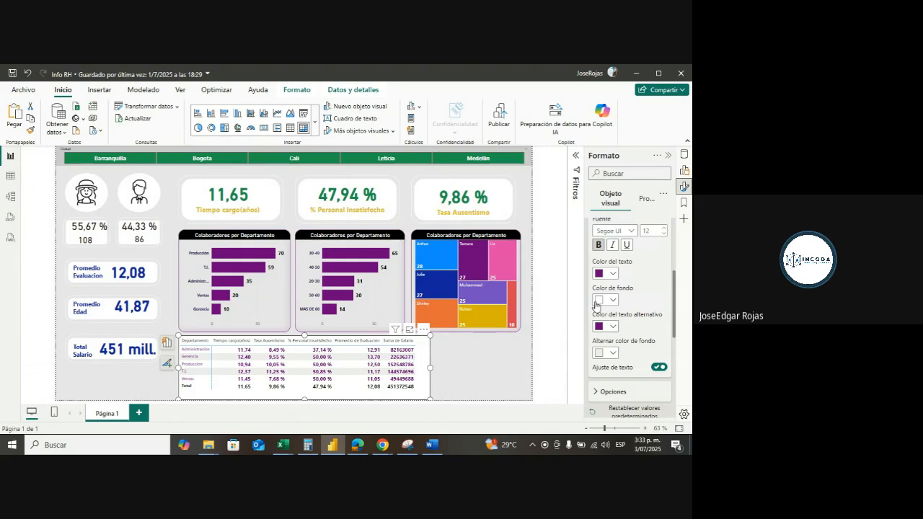
- Set the background color of the matrix values to light gray
scroll(606, 346, up, 3)
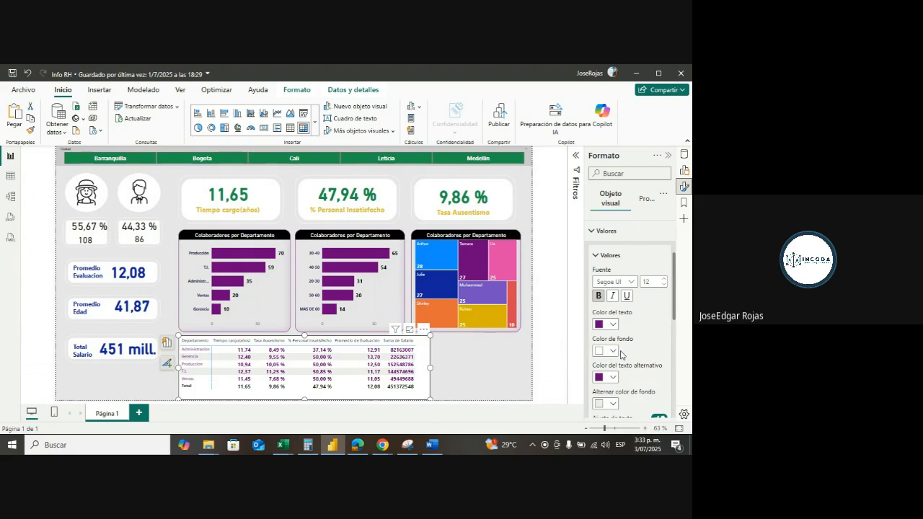
scroll(619, 355, down, 3)
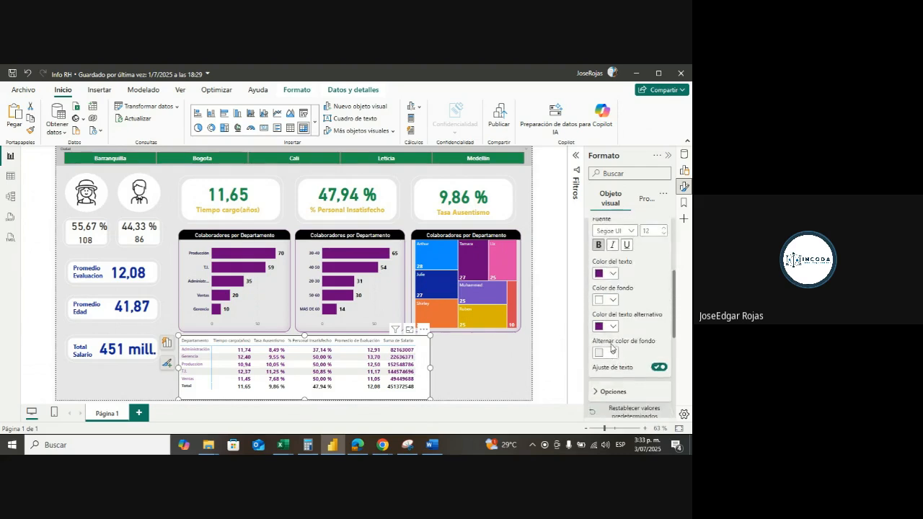
click(614, 301)
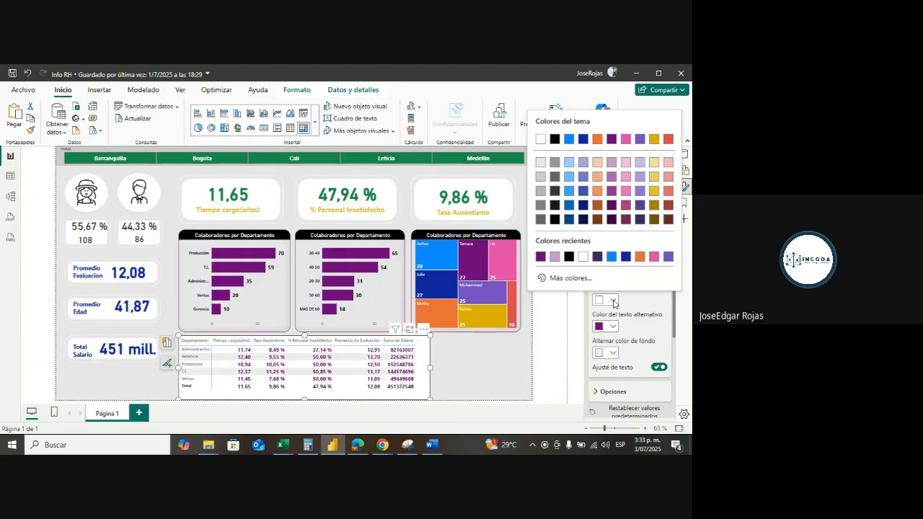
click(541, 167)
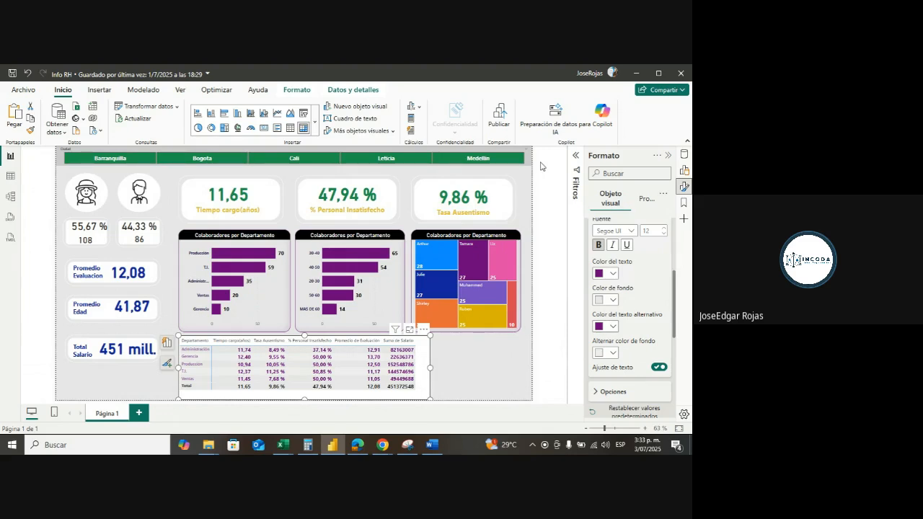
scroll(614, 216, down, 1)
scroll(614, 263, up, 2)
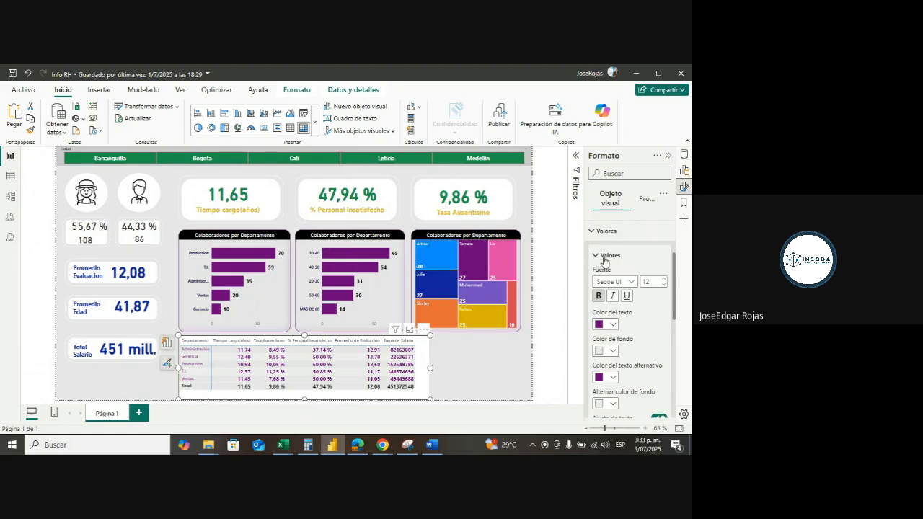
click(685, 187)
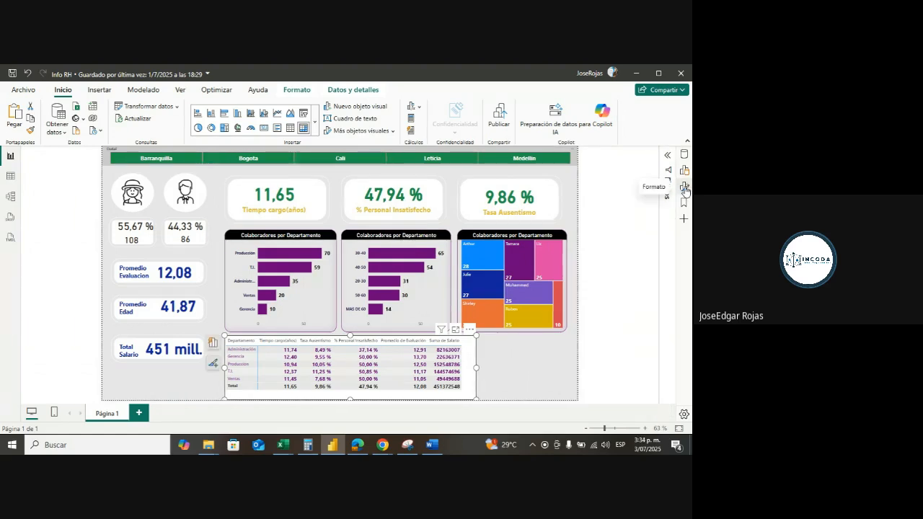
click(685, 188)
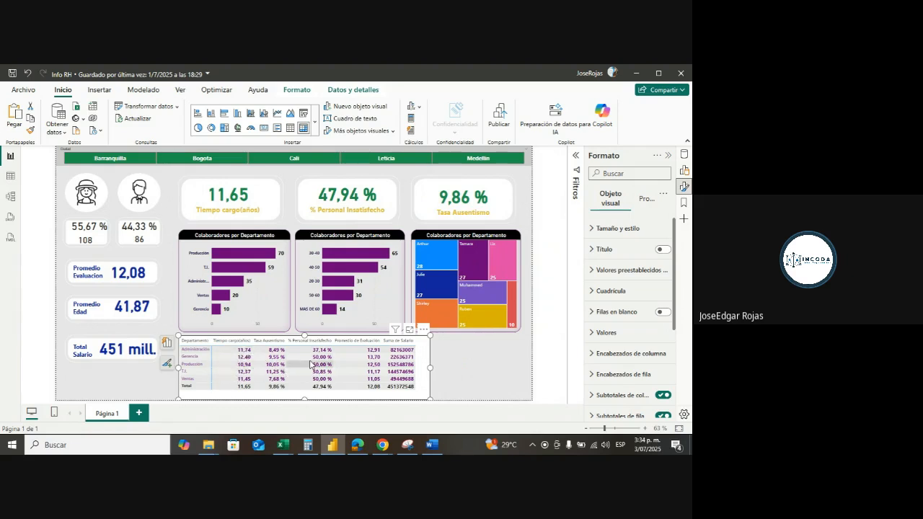
scroll(590, 310, down, 3)
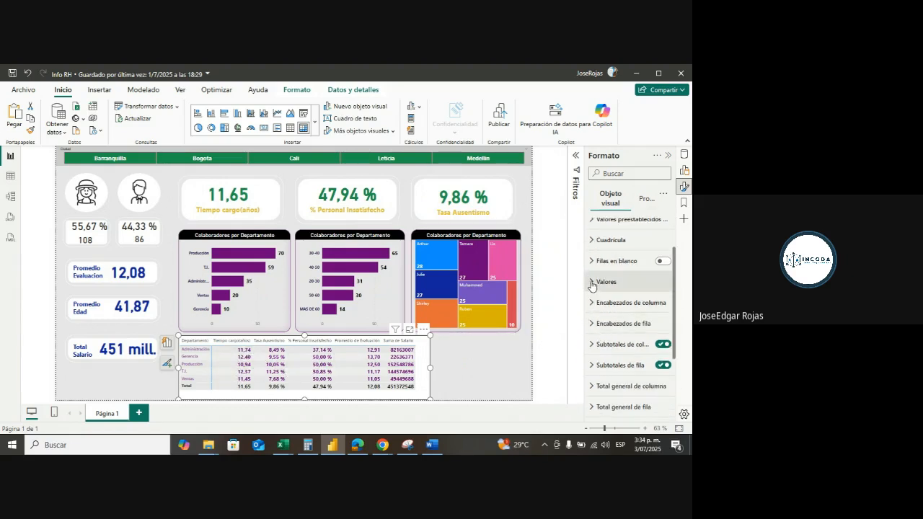
click(593, 282)
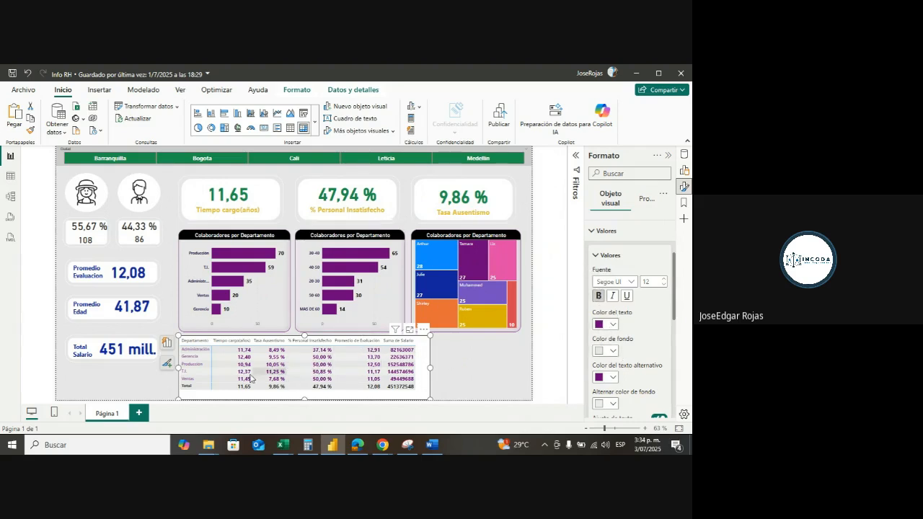
scroll(600, 382, down, 3)
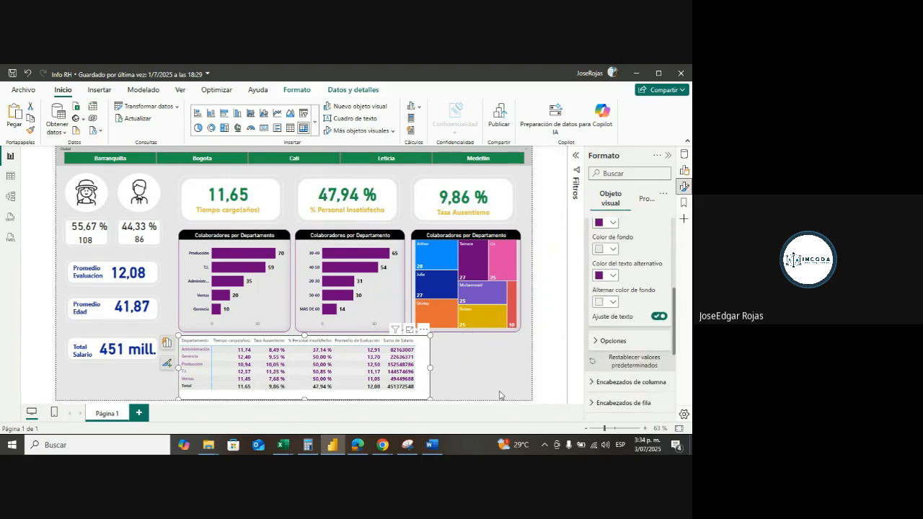
scroll(614, 338, up, 3)
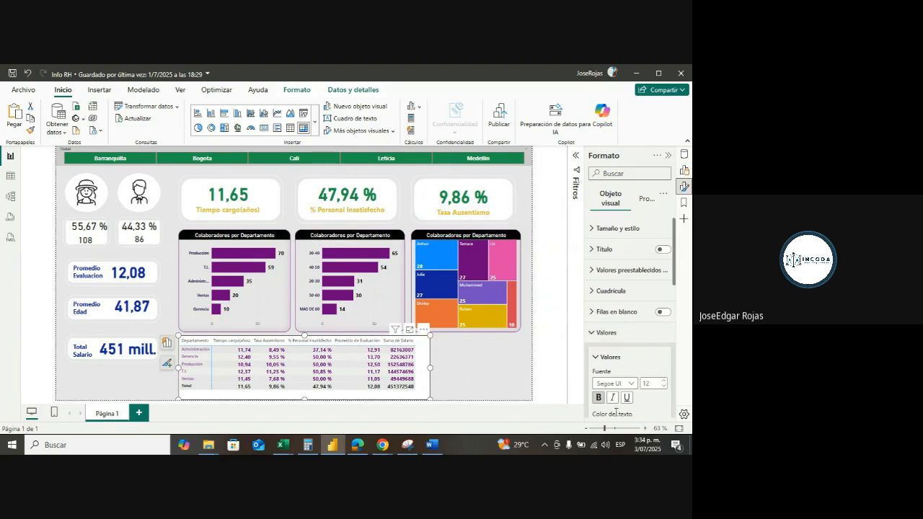
click(592, 333)
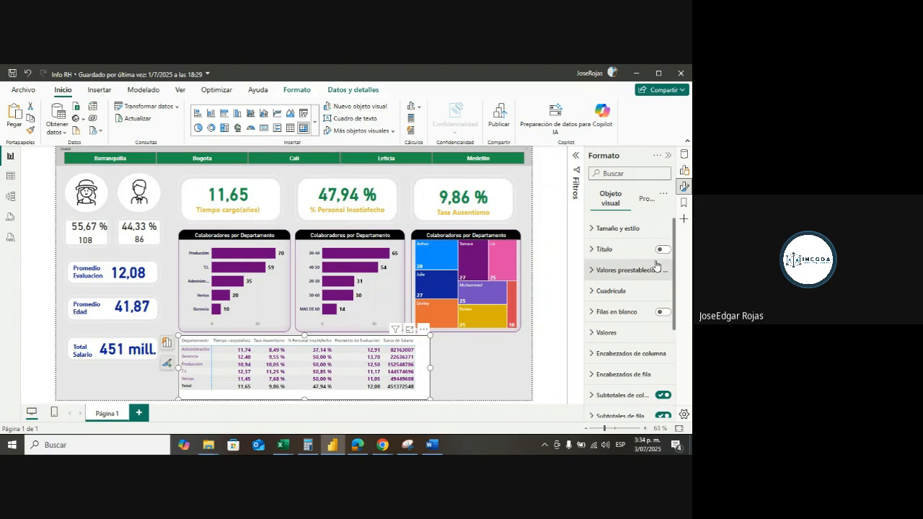
- Format the matrix column headers with a black background and white text
scroll(638, 317, down, 1)
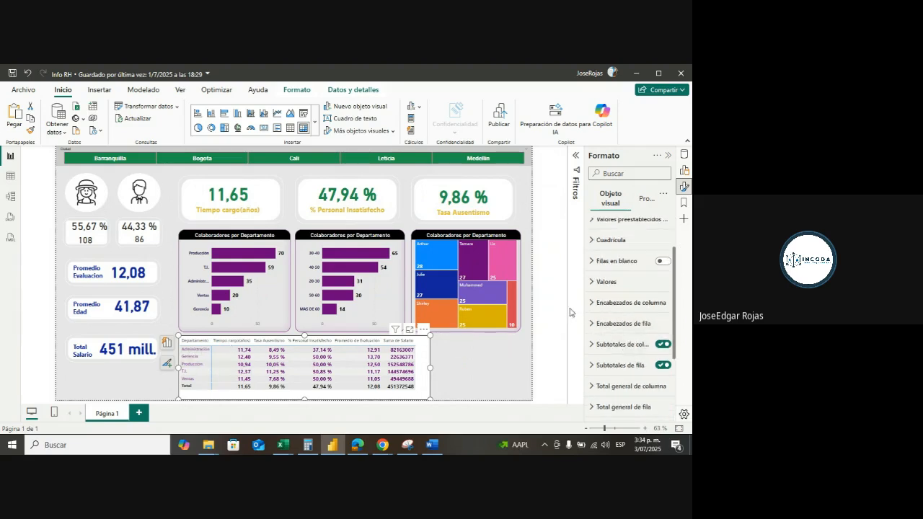
click(595, 303)
scroll(608, 350, down, 2)
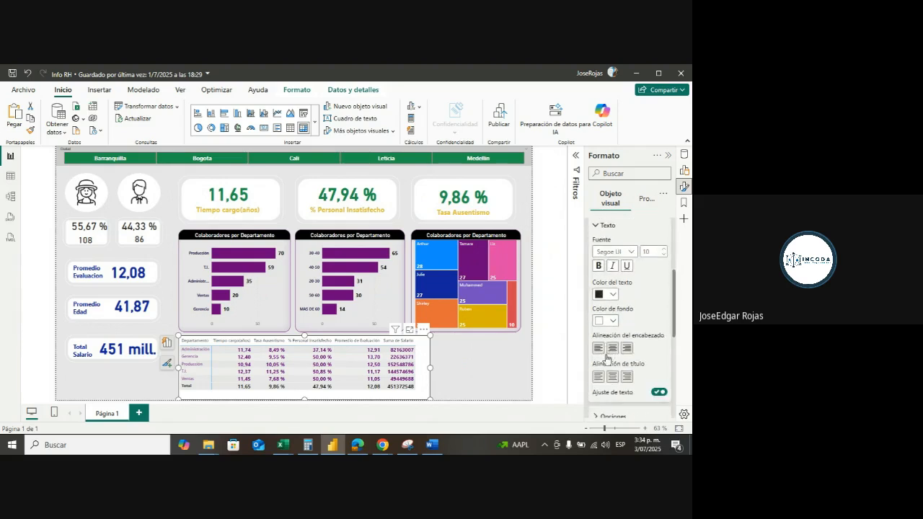
click(609, 321)
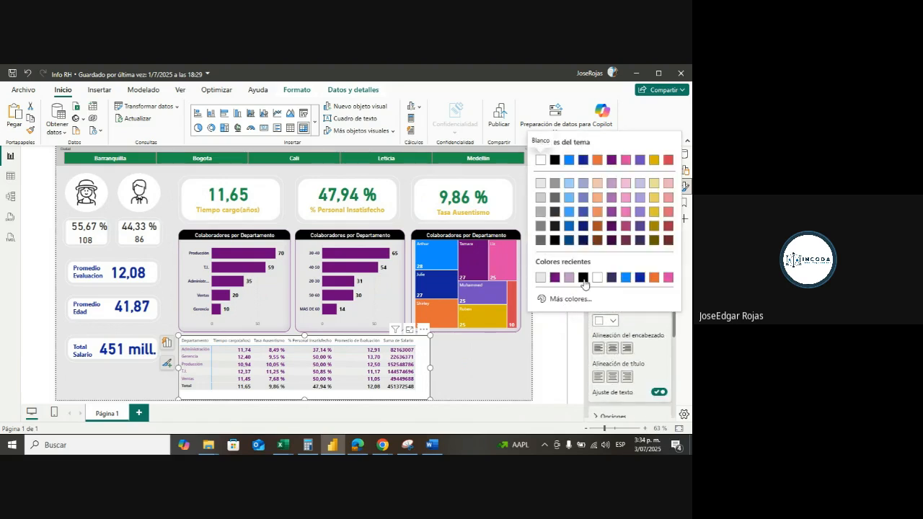
click(583, 278)
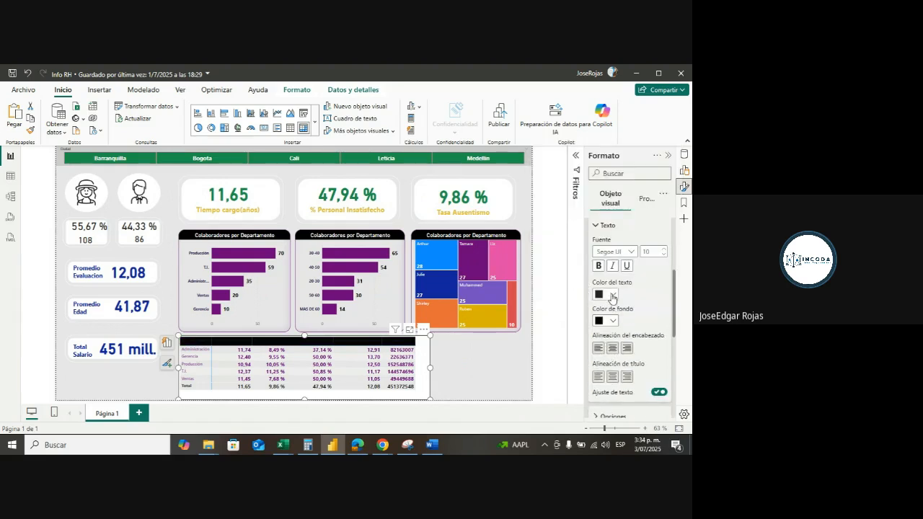
click(612, 294)
click(542, 135)
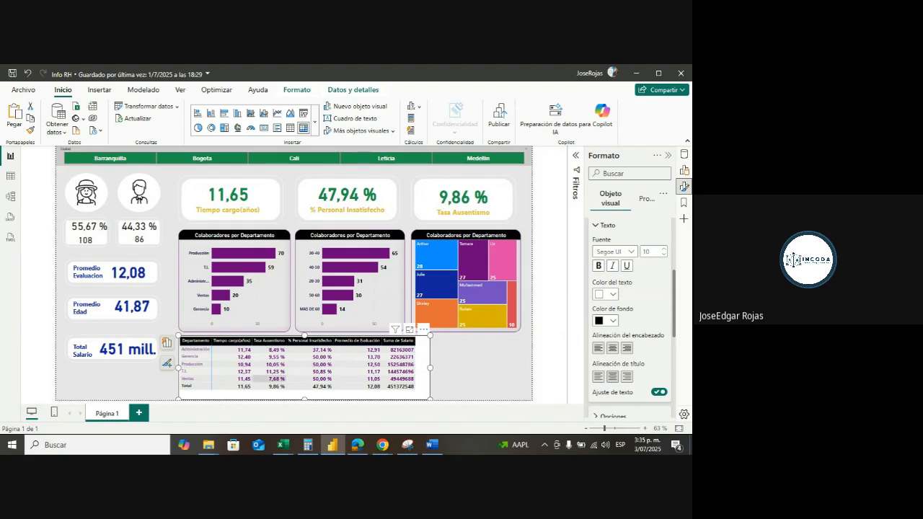
- Rename the matrix value Tasa Ausentismo as Ausentismo for this visual only
click(668, 155)
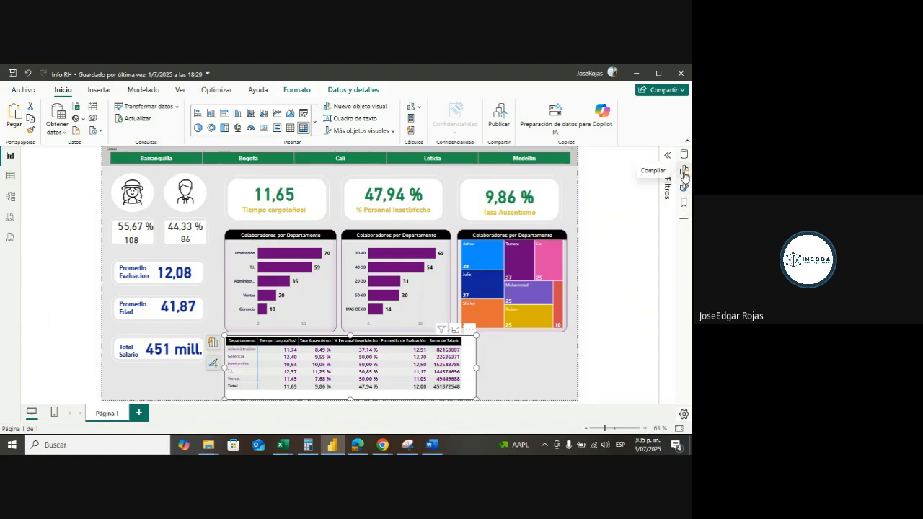
click(685, 174)
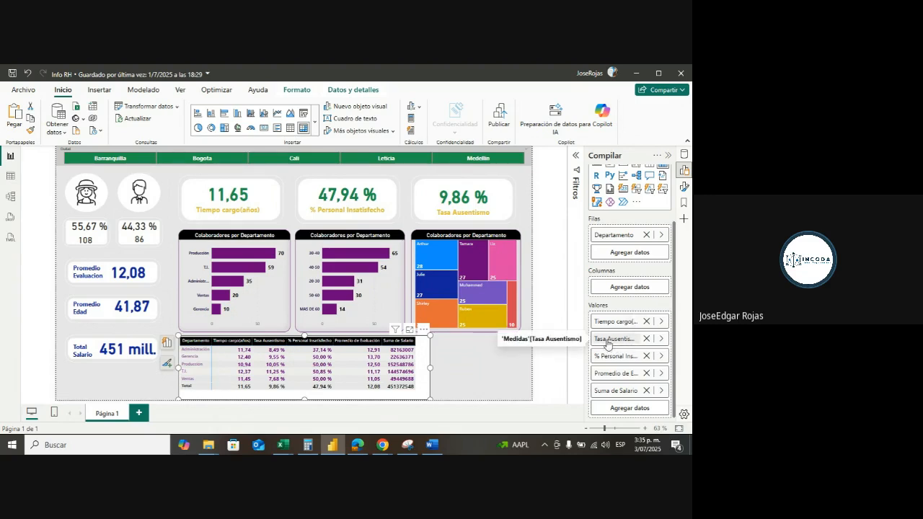
right_click(608, 344)
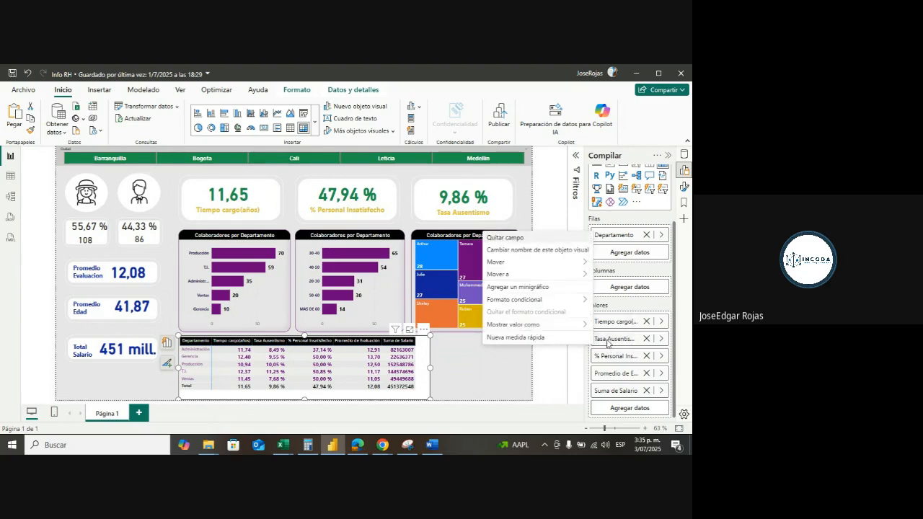
click(517, 252)
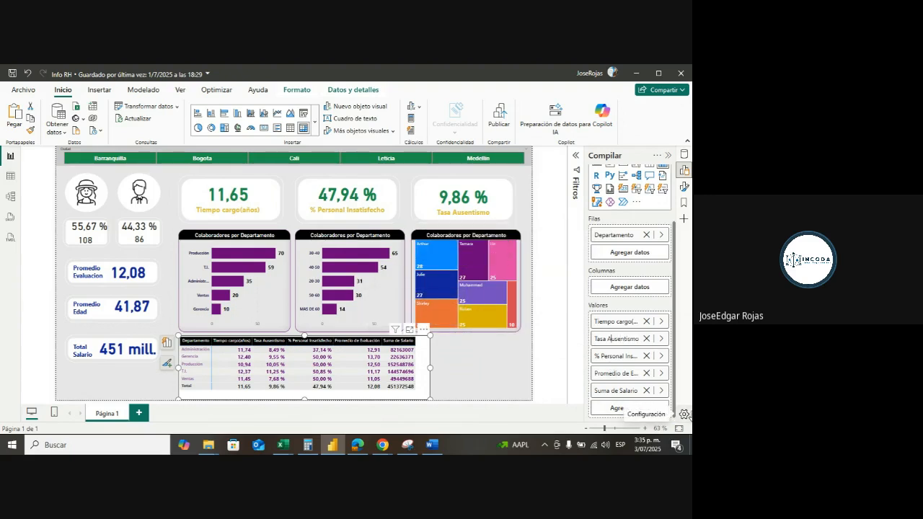
key(BackSpace)
key(BackSpace)
key(BackSpace)
key(BackSpace)
key(BackSpace)
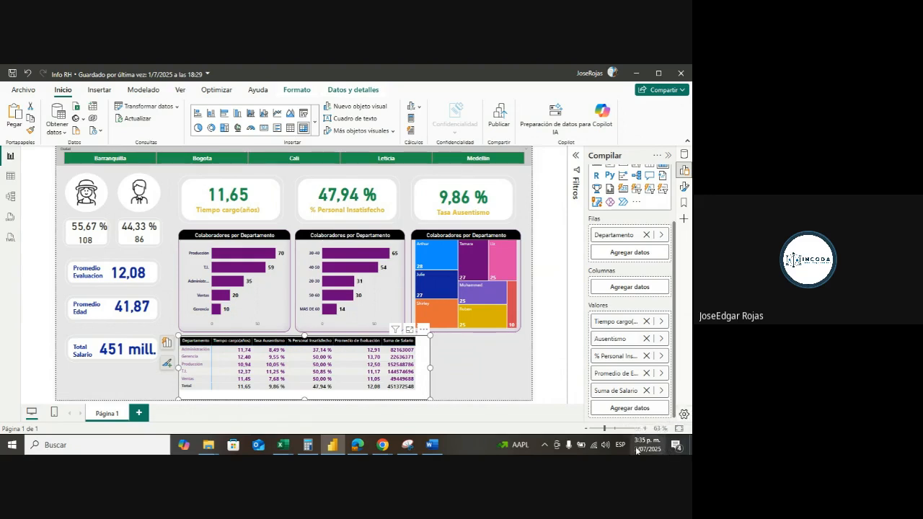
- Rename the matrix value % Personal Insatisfecho as % Insatisfechos for this visual
right_click(622, 360)
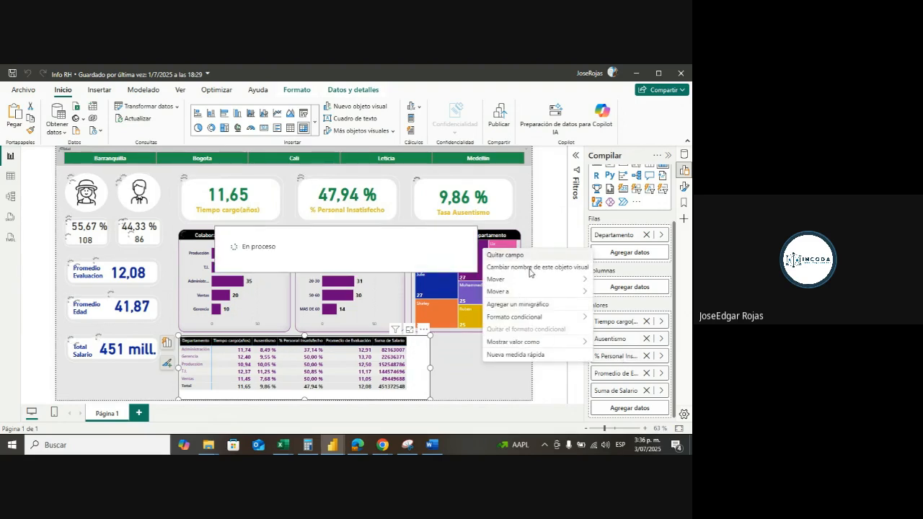
click(527, 270)
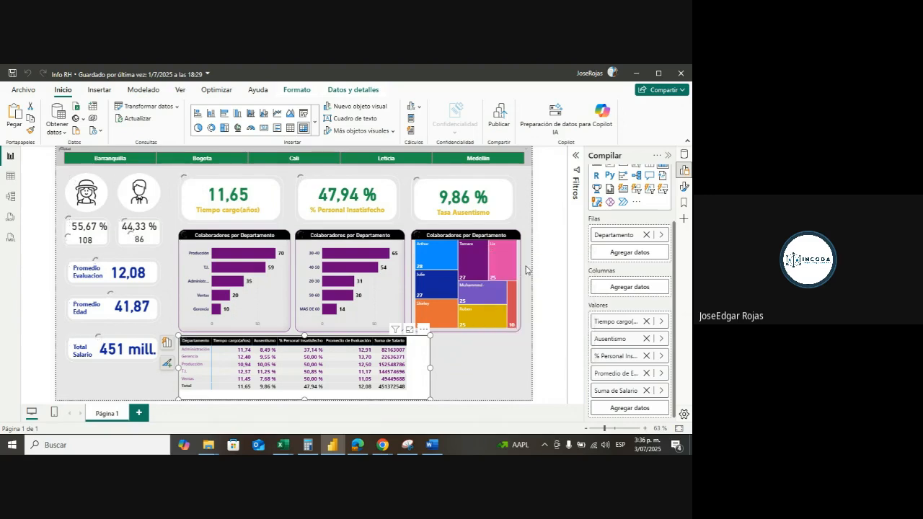
right_click(614, 360)
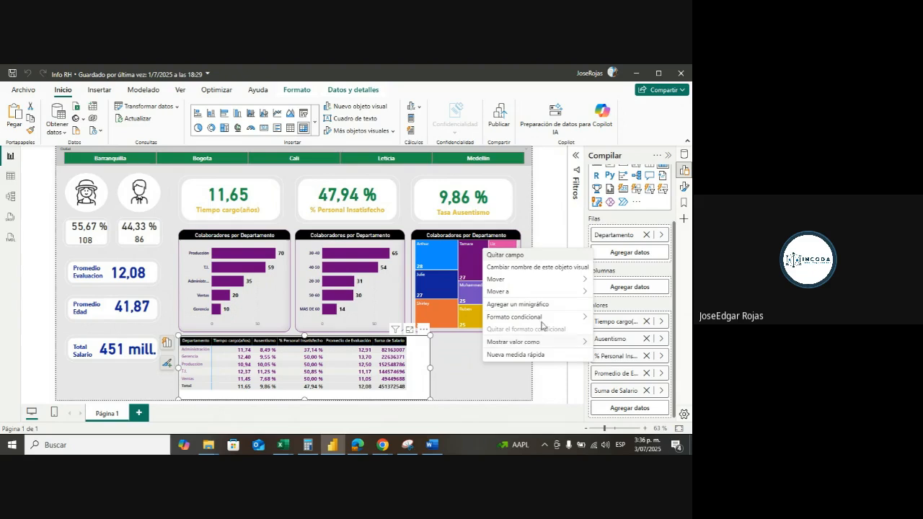
click(535, 268)
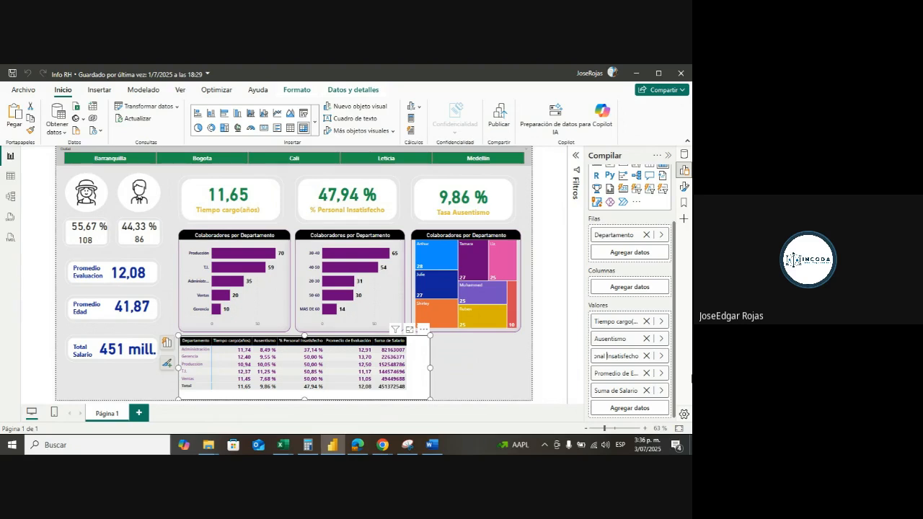
key(BackSpace)
key(BackSpace)
key(BackSpace)
key(BackSpace)
key(BackSpace)
key(BackSpace)
key(BackSpace)
key(BackSpace)
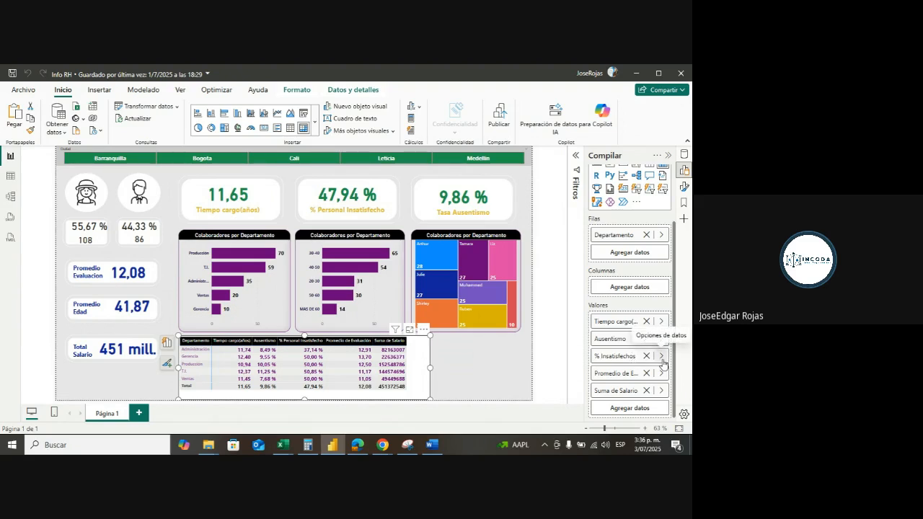
key(Return)
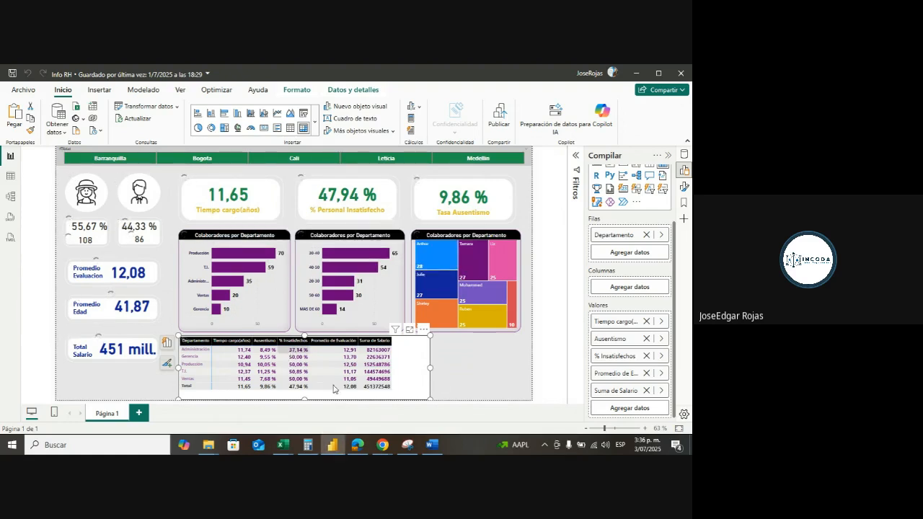
- Rename the matrix value Promedio de Evaluación as Prome. Evaluación for this visual
right_click(619, 376)
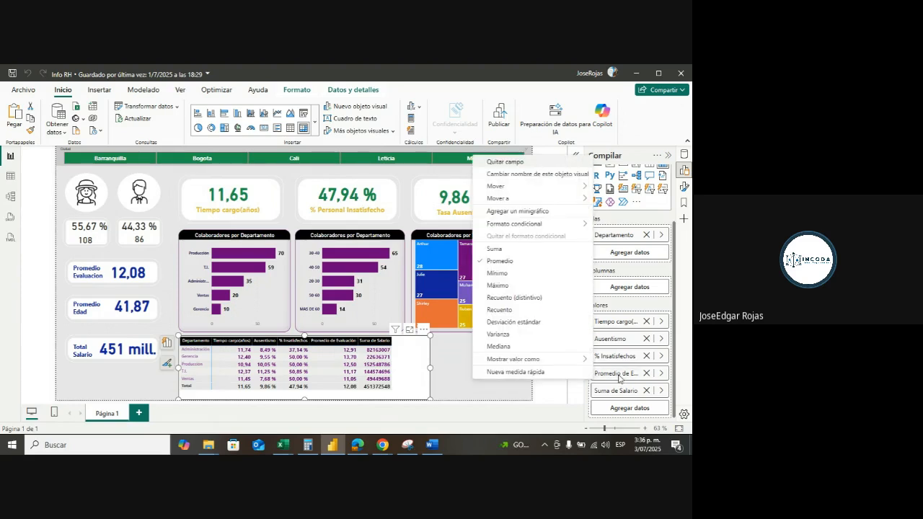
click(534, 175)
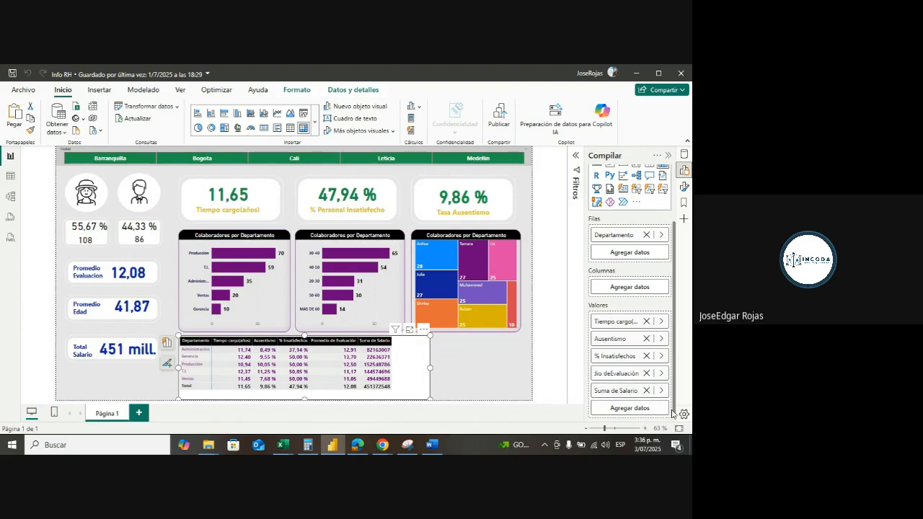
key(BackSpace)
key(BackSpace)
key(BackSpace)
key(BackSpace)
key(BackSpace)
key(BackSpace)
key(BackSpace)
key(BackSpace)
key(BackSpace)
key(BackSpace)
key(BackSpace)
text(Prome .)
key(Return)
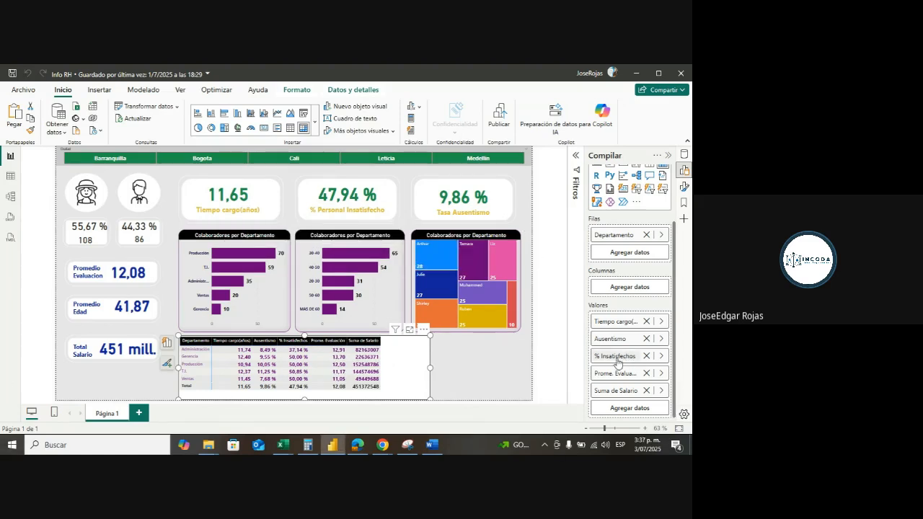
- Rename the matrix value Suma de Salario as Salario for this visual
right_click(617, 392)
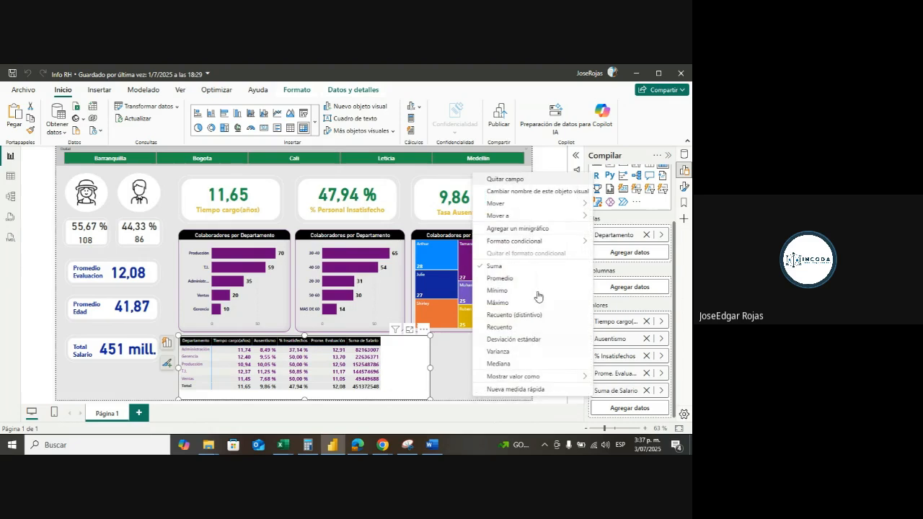
click(539, 192)
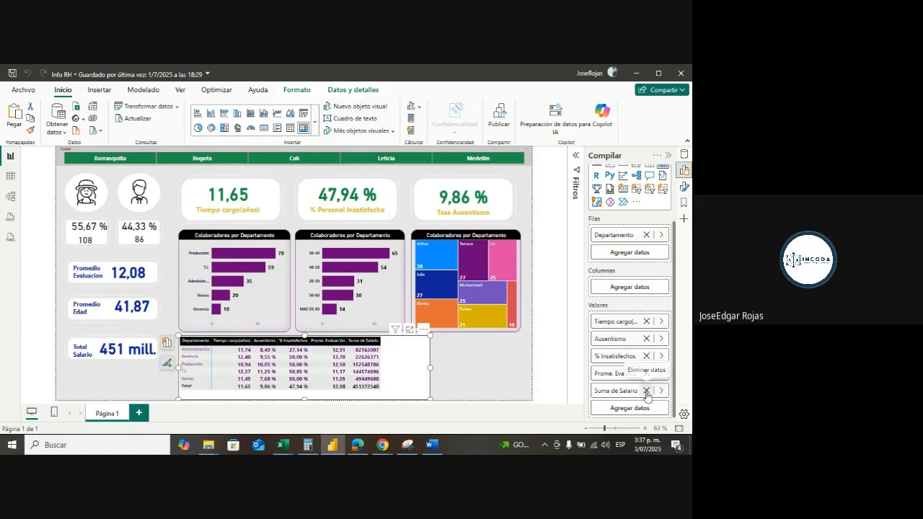
key(BackSpace)
key(BackSpace)
key(BackSpace)
key(BackSpace)
key(BackSpace)
key(BackSpace)
key(BackSpace)
key(BackSpace)
key(Return)
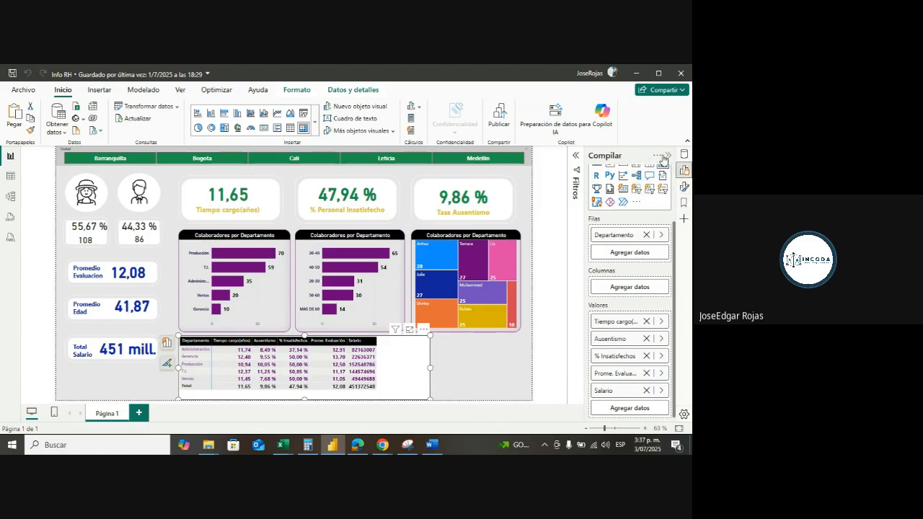
- Turn off the department matrix's background and narrow the matrix to fit closely around its columns
click(668, 156)
click(685, 188)
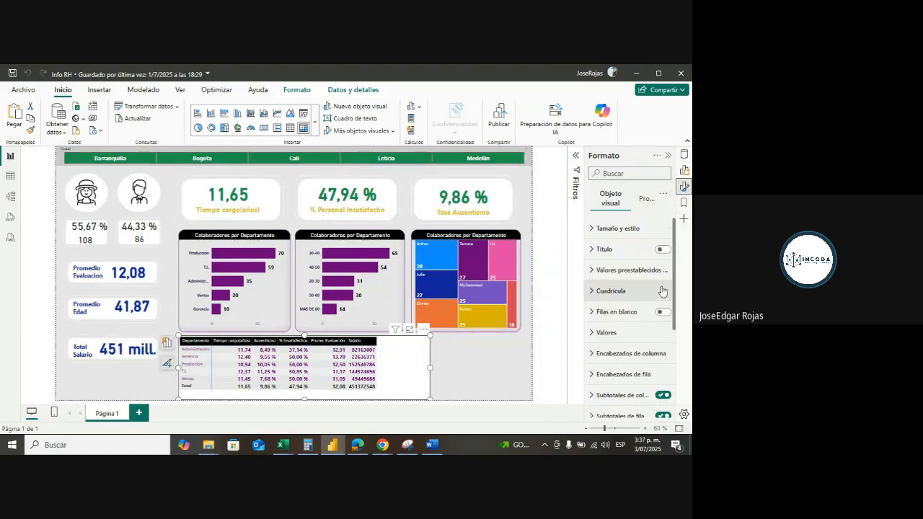
click(596, 229)
scroll(605, 288, down, 3)
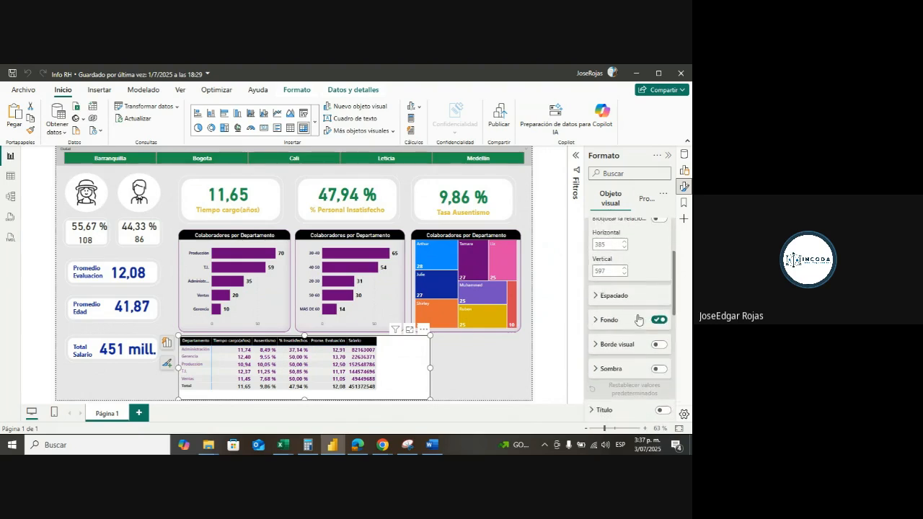
click(658, 322)
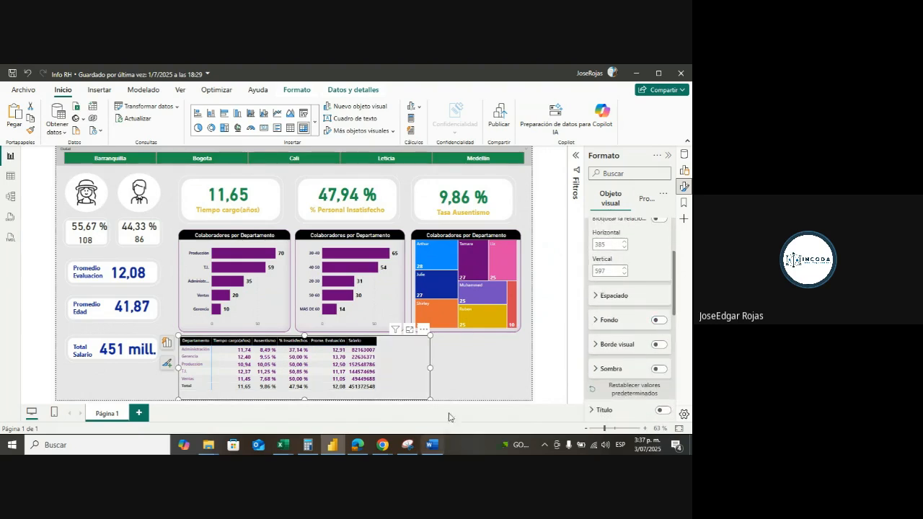
drag(430, 374, 386, 375)
click(388, 376)
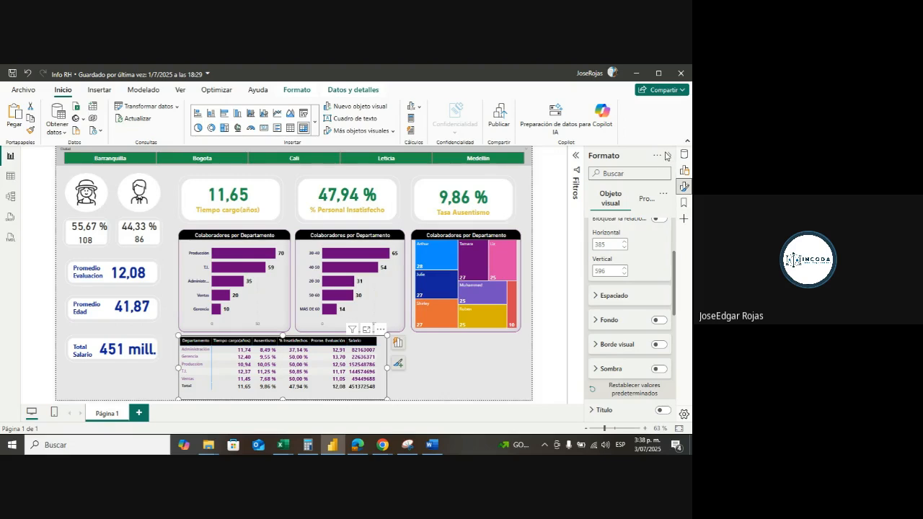
- Apply the thousands separator to the Salario field of the InfoColaboradores table
click(667, 157)
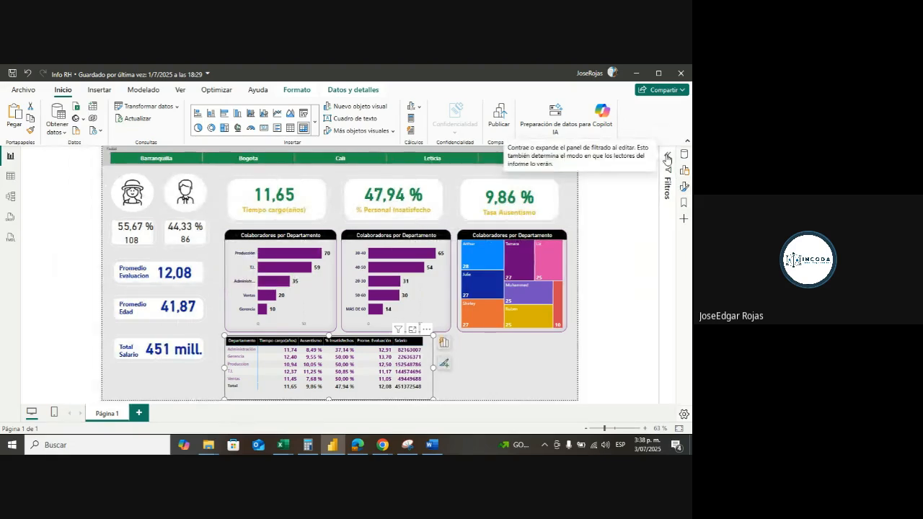
click(684, 155)
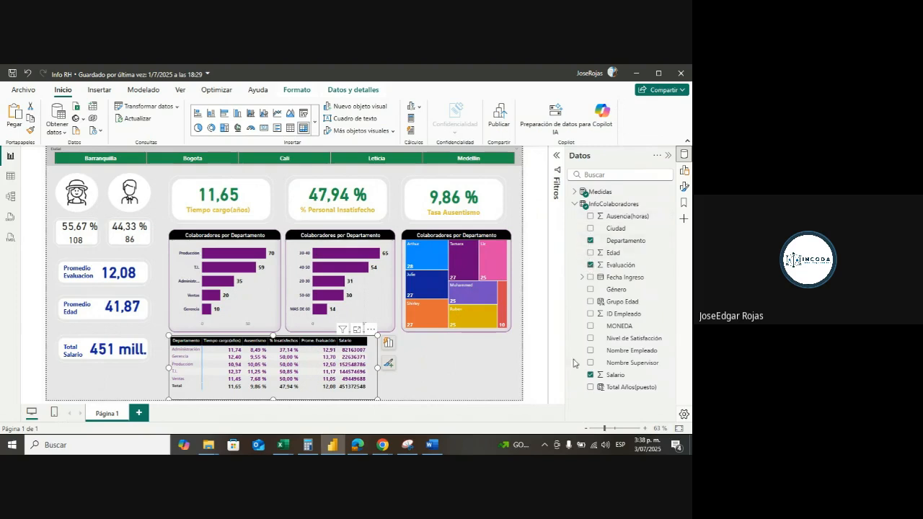
click(624, 379)
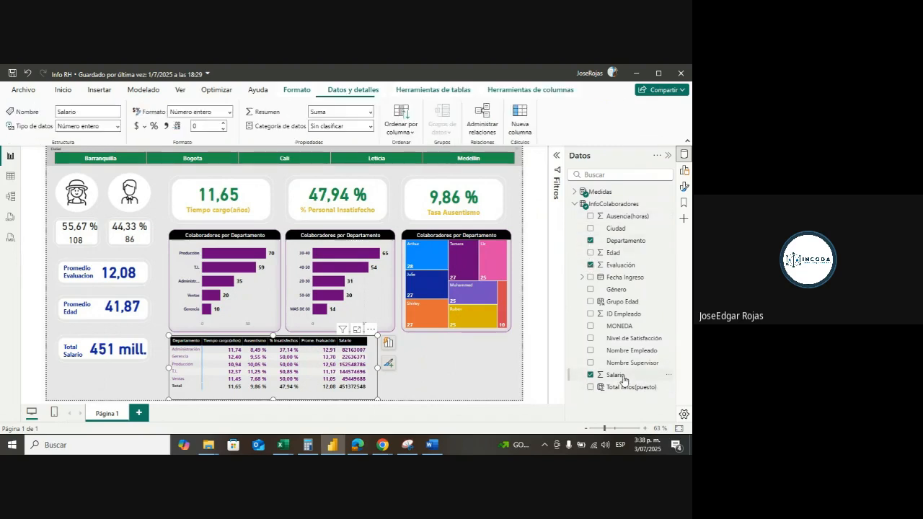
click(168, 129)
click(168, 128)
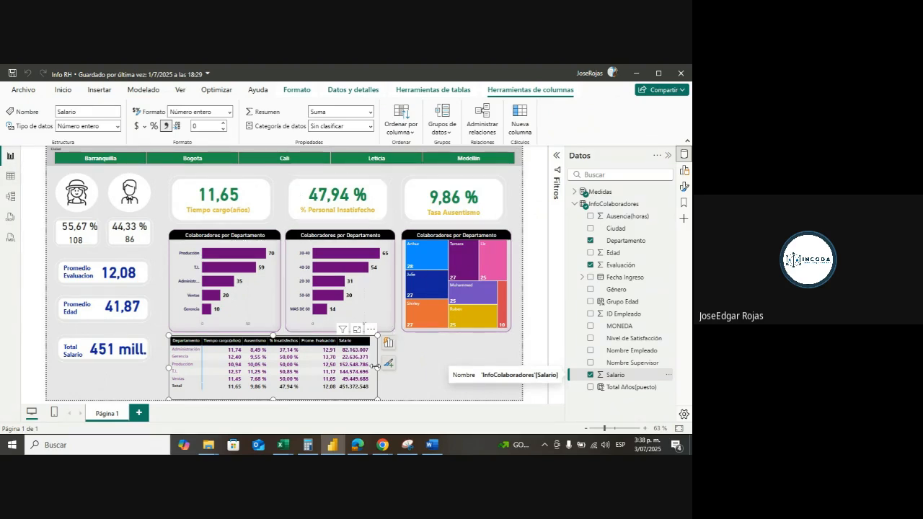
- Widen the matrix's Tiempo cargo(años) and Ausentismo columns slightly and resize the matrix frame to fit all columns
mouse_move(378, 369)
mouse_down()
mouse_move(397, 369)
mouse_move(374, 368)
mouse_up()
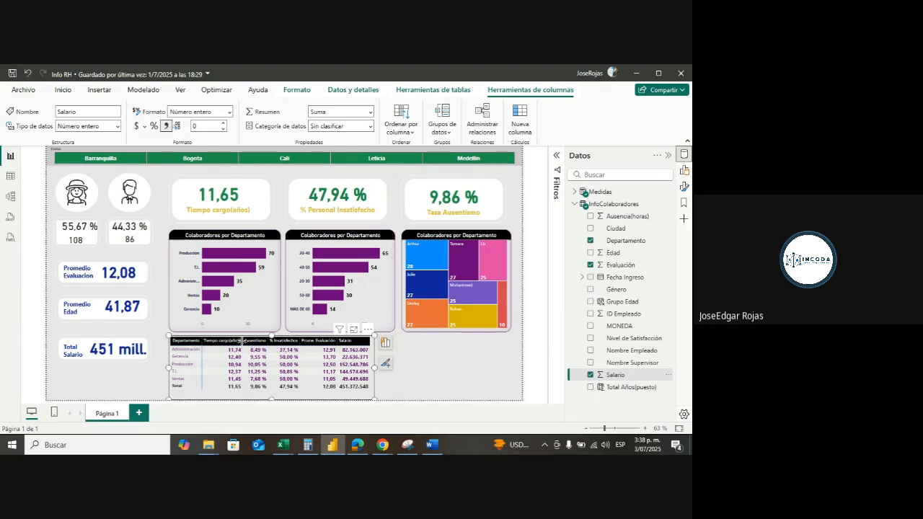
drag(244, 340, 246, 340)
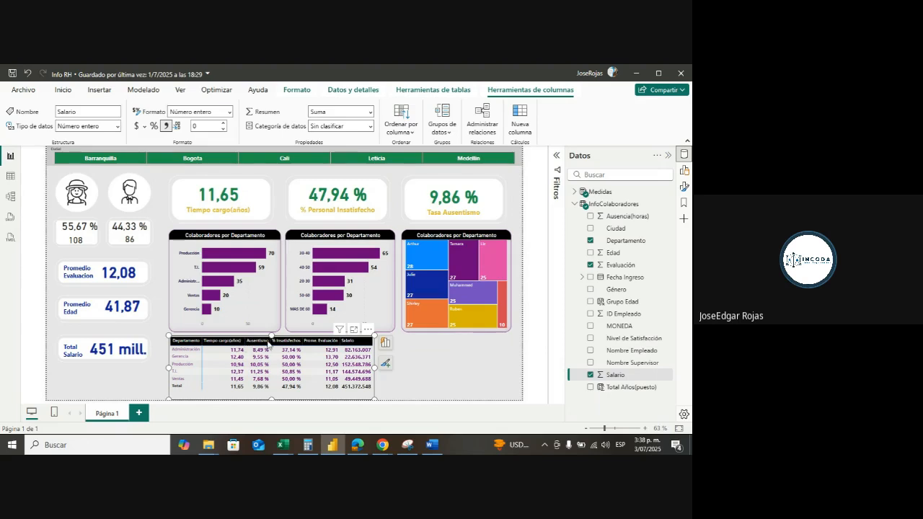
drag(272, 340, 275, 339)
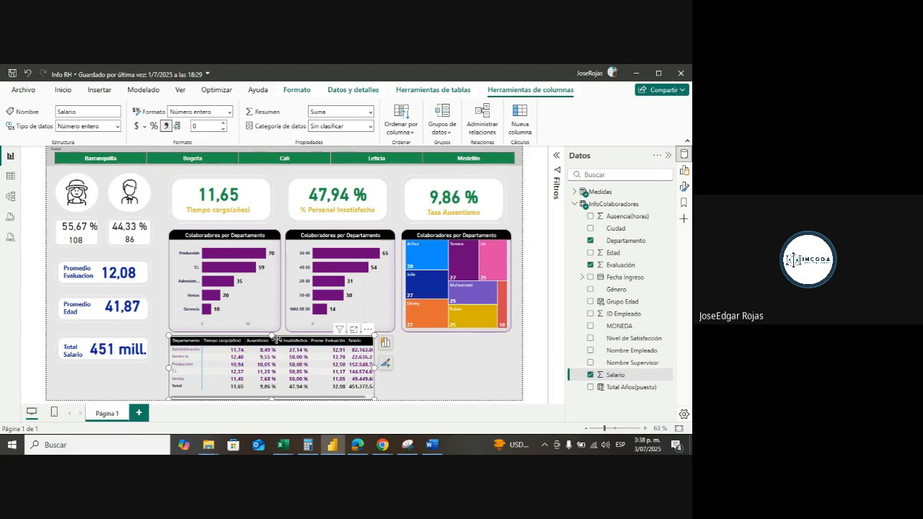
drag(374, 368, 395, 369)
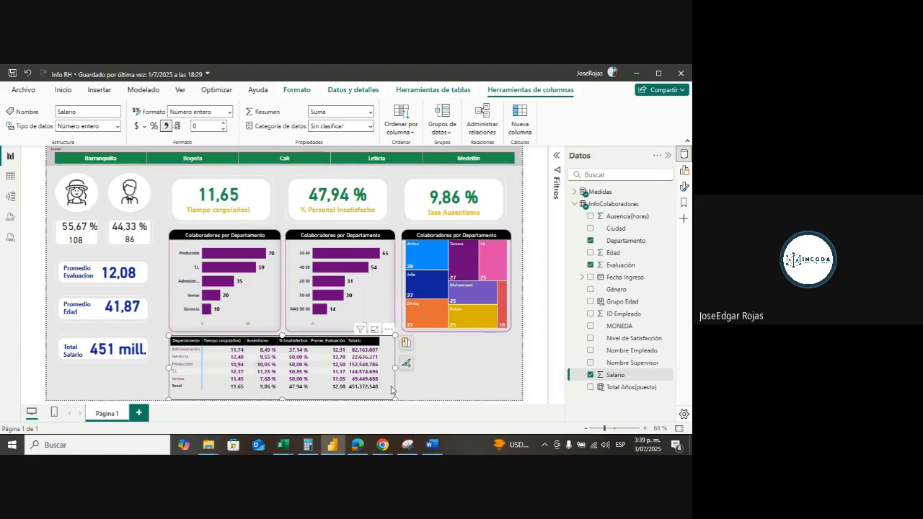
- Examine the matrix's format settings, including the cell elements for Tiempo cargo(años), for an option to align column values
click(669, 157)
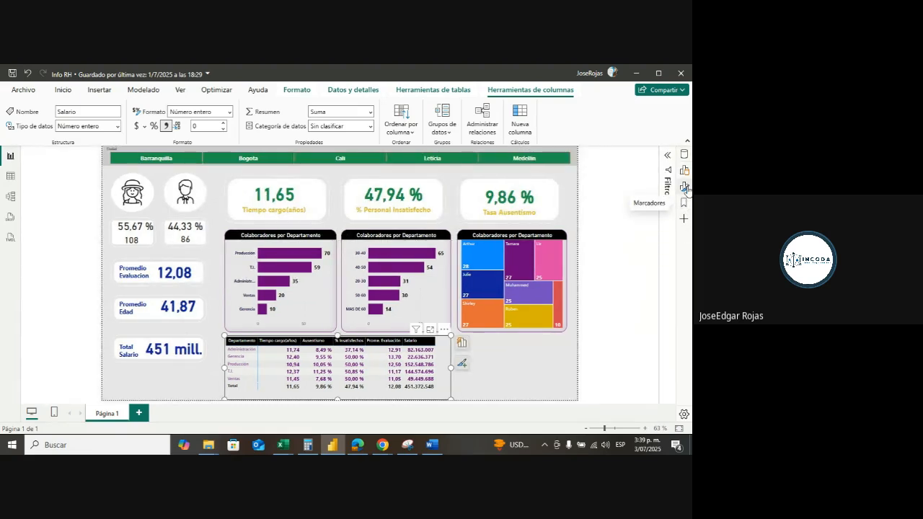
click(684, 187)
scroll(634, 310, down, 5)
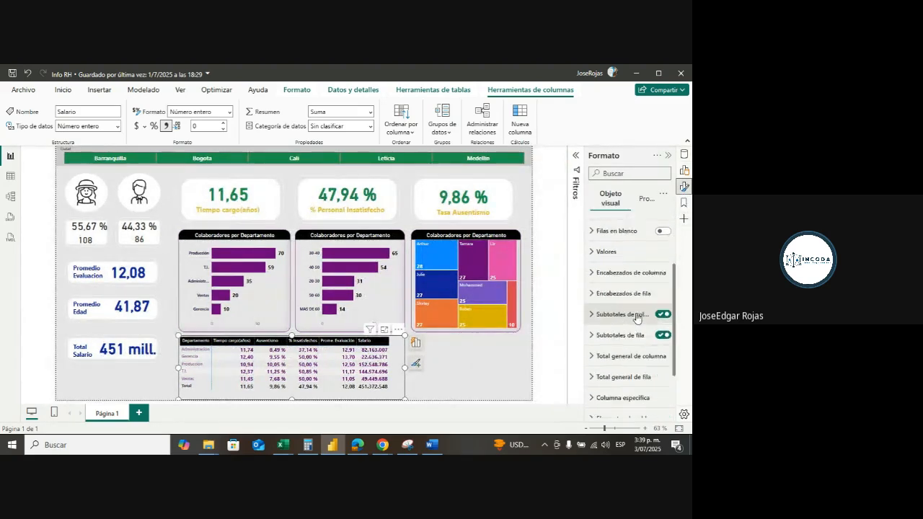
scroll(637, 319, down, 2)
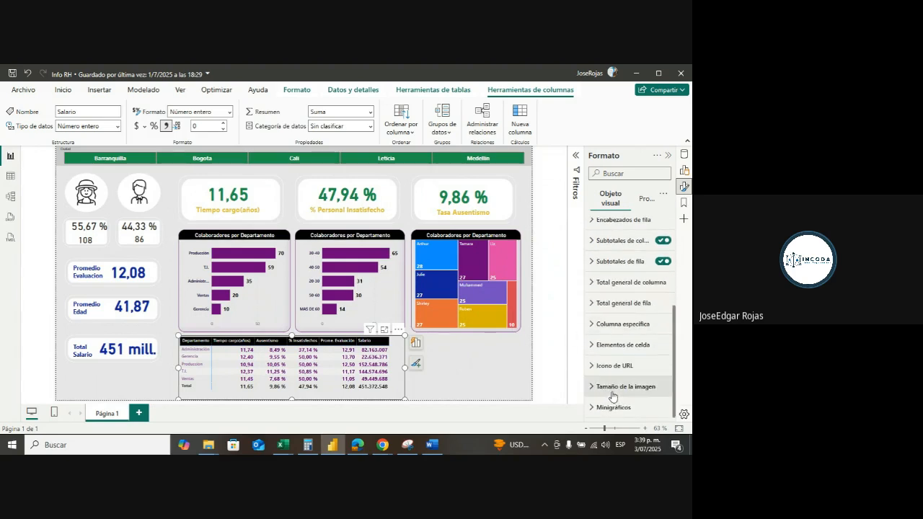
click(596, 346)
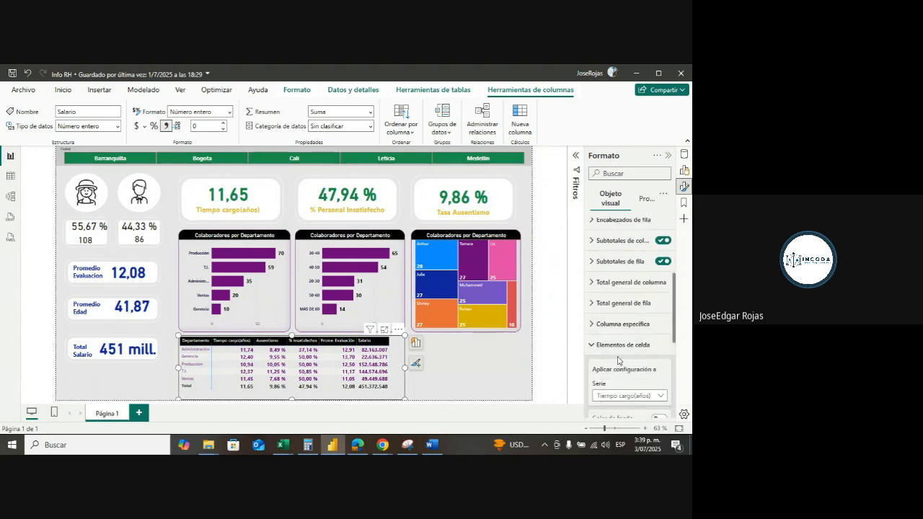
scroll(620, 358, down, 3)
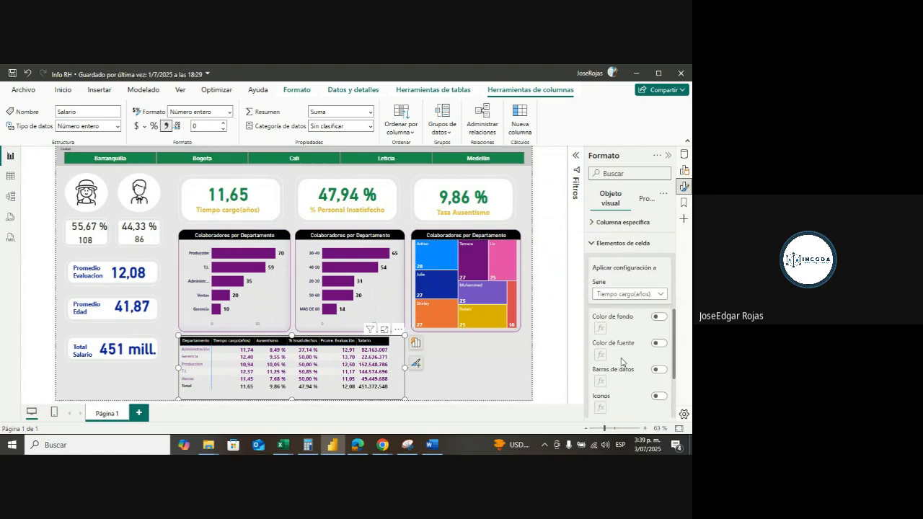
click(663, 296)
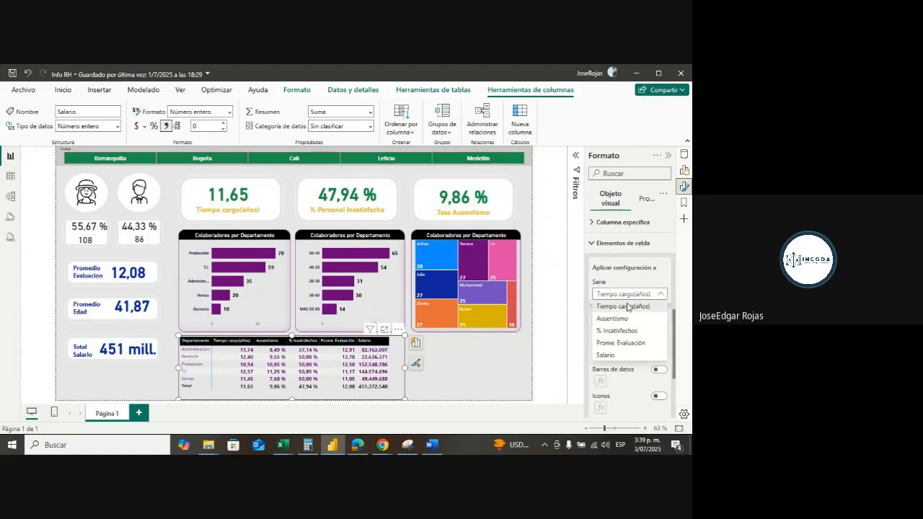
click(629, 307)
scroll(631, 309, down, 2)
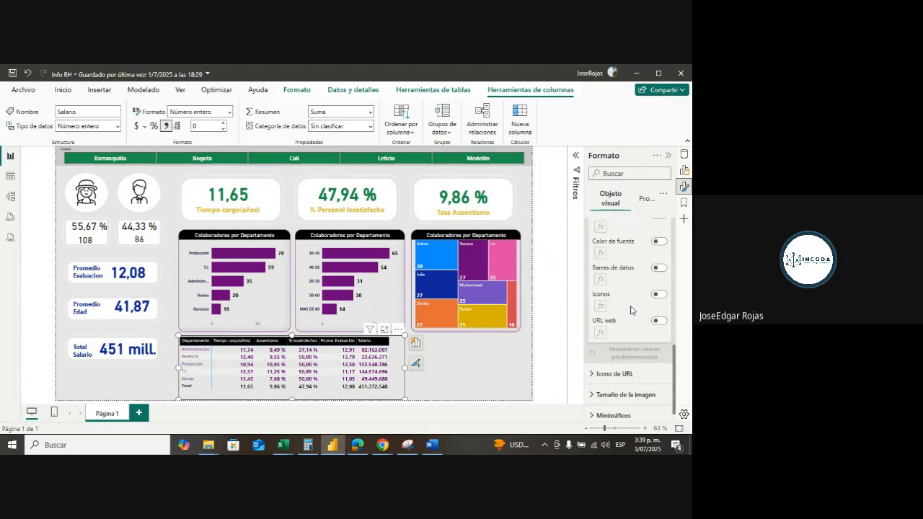
scroll(631, 310, down, 1)
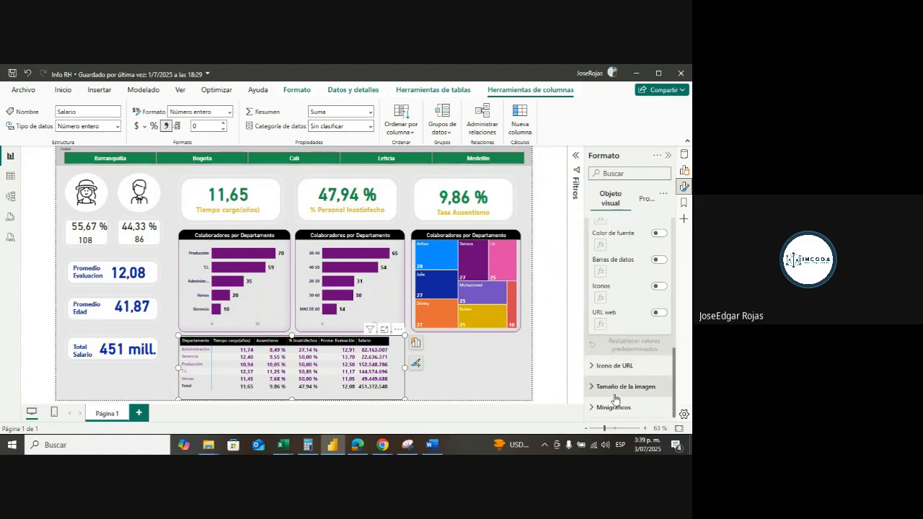
scroll(615, 396, up, 3)
scroll(615, 396, up, 1)
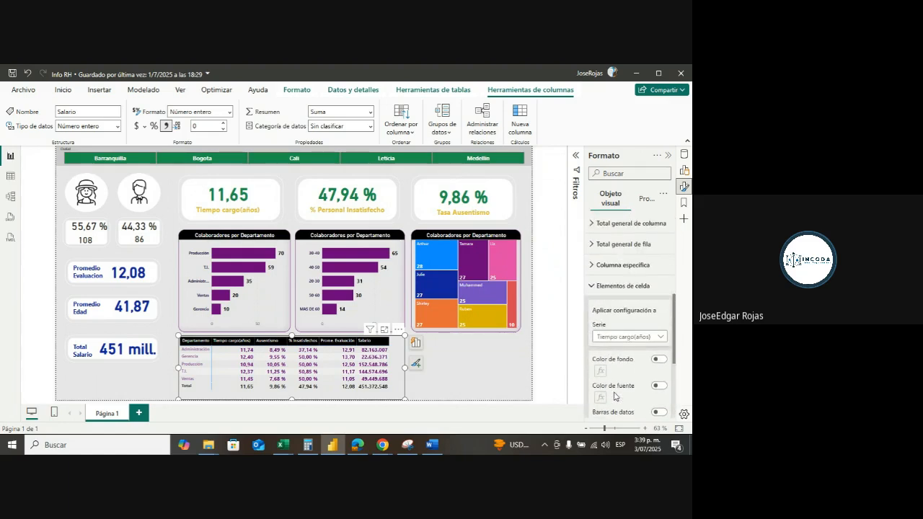
click(593, 285)
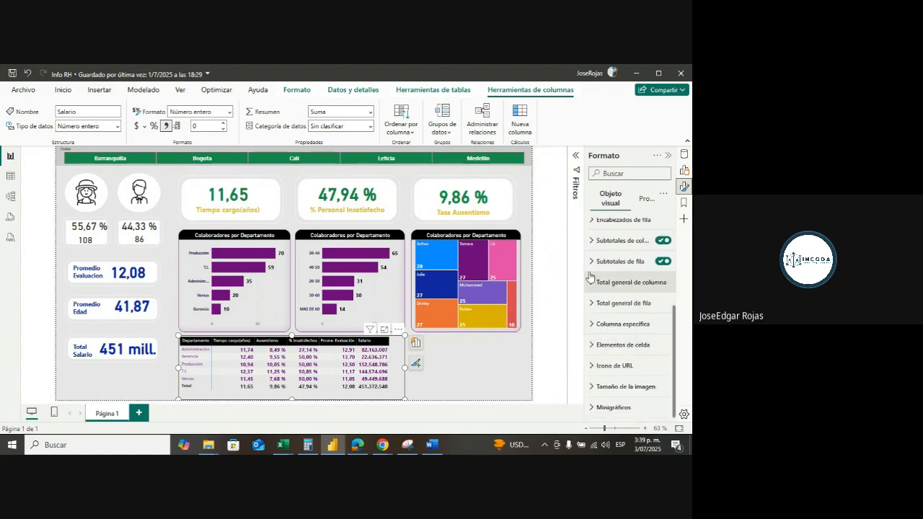
scroll(595, 340, up, 2)
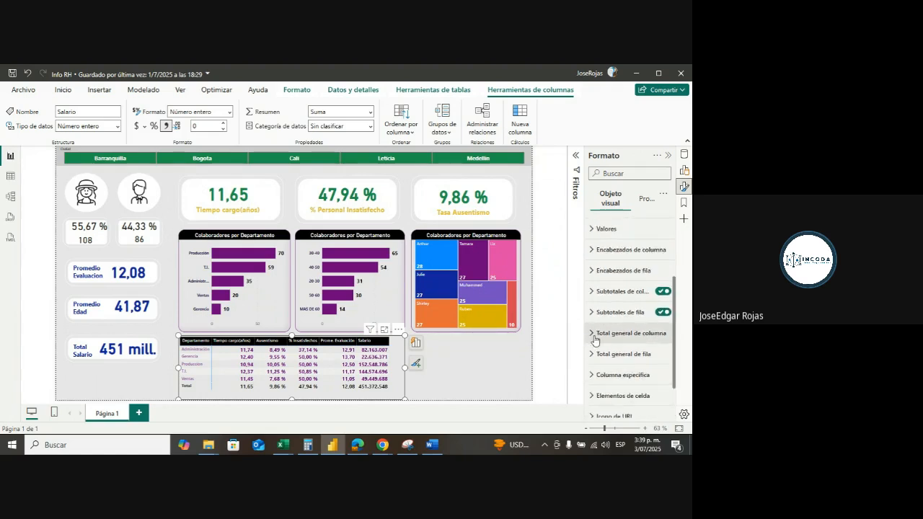
scroll(596, 345, down, 2)
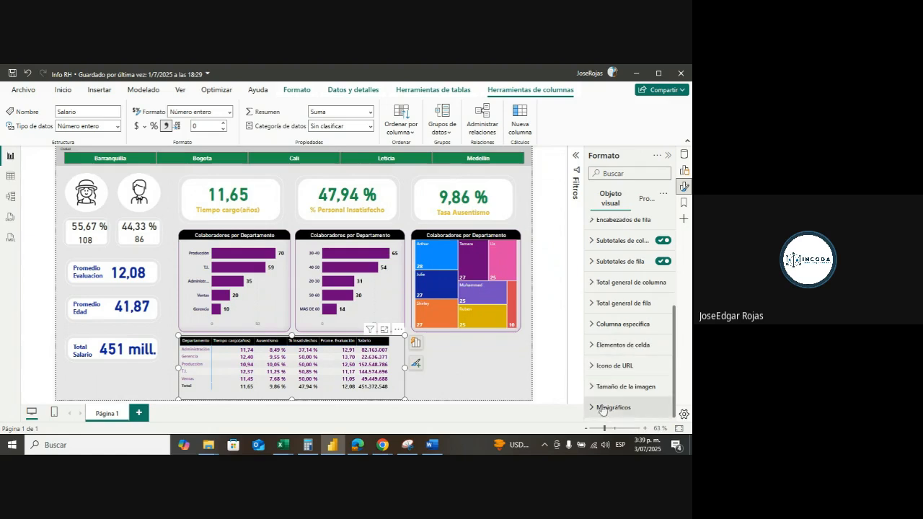
scroll(600, 369, up, 4)
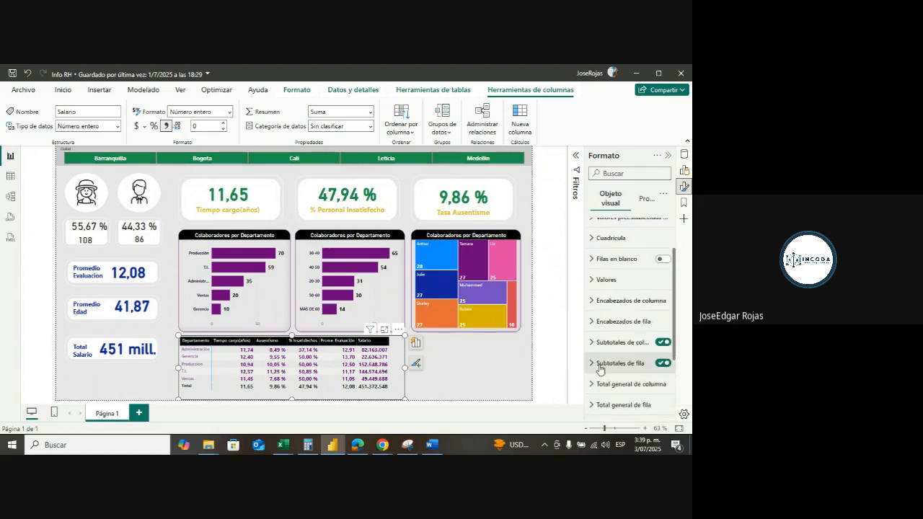
scroll(600, 369, down, 2)
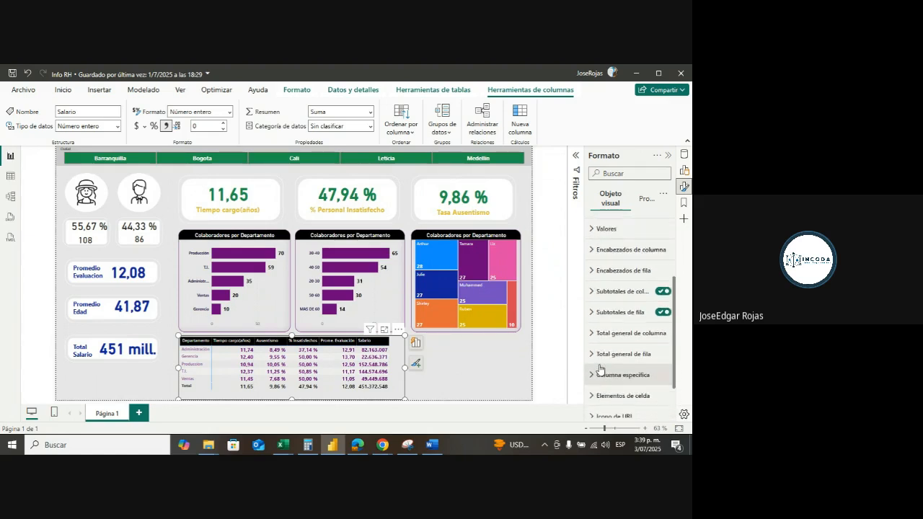
scroll(600, 369, down, 2)
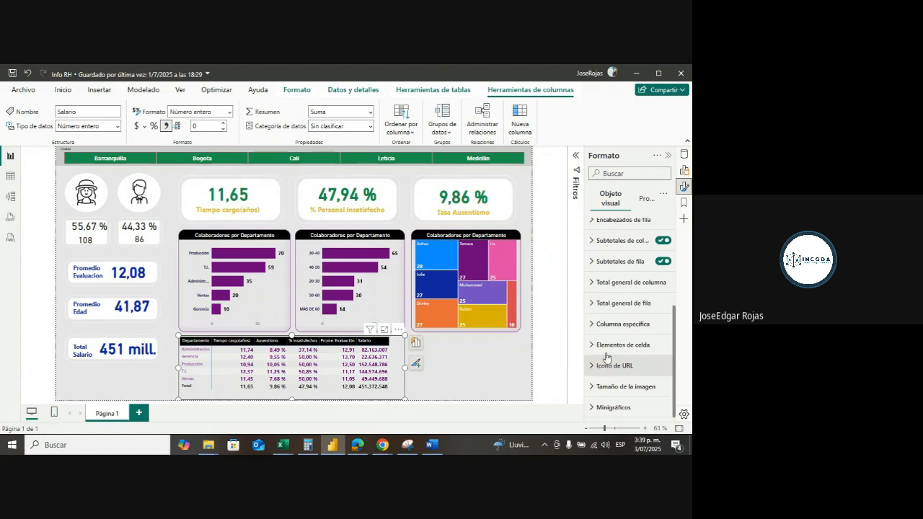
- Center the values of the matrix's Tiempo cargo(años) column with the specific column settings
click(592, 325)
scroll(603, 354, down, 4)
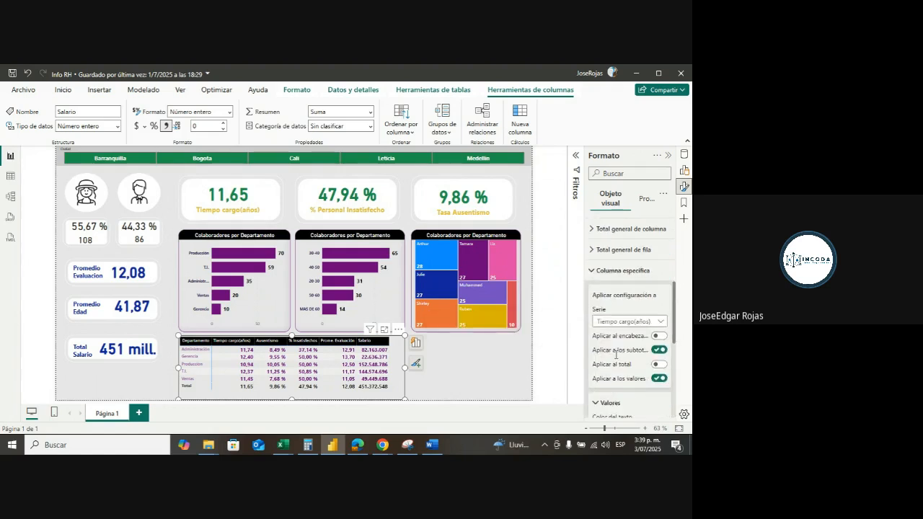
scroll(605, 359, down, 2)
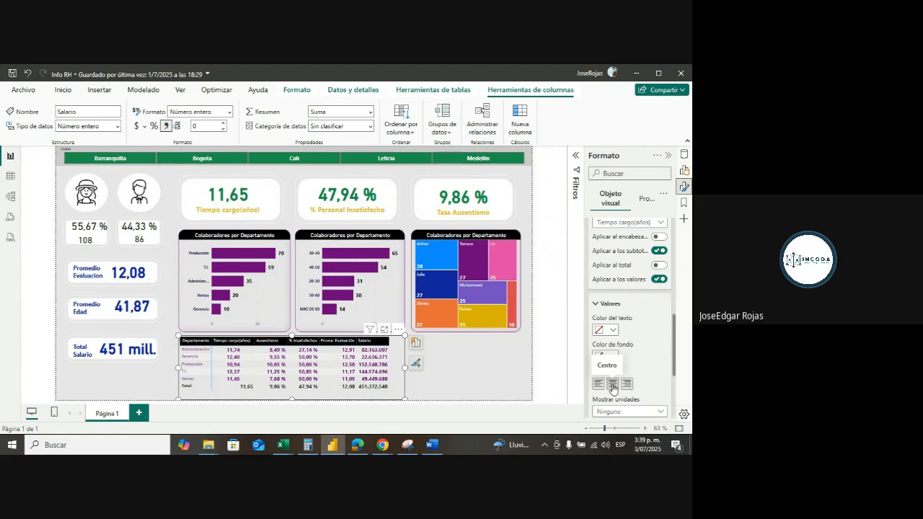
- Select the Ausentismo series in the specific column settings and center its values
scroll(614, 389, up, 2)
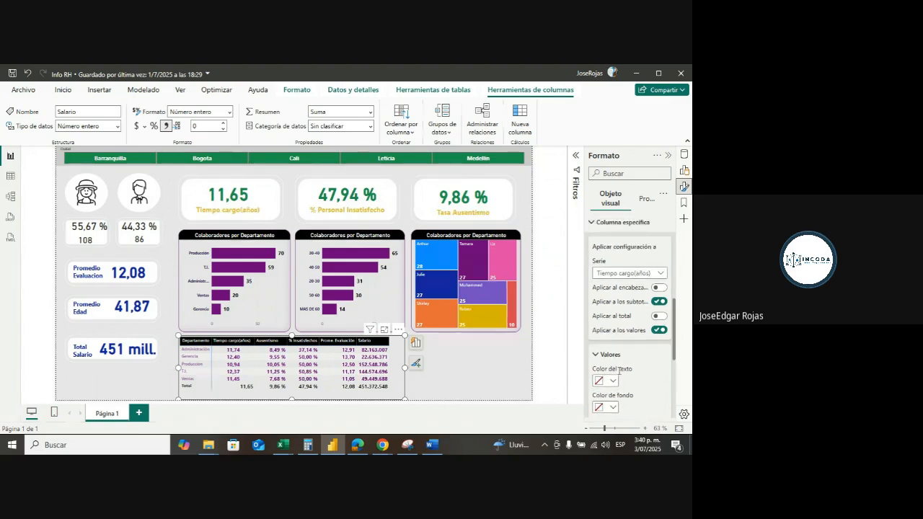
click(659, 276)
click(613, 297)
scroll(620, 409, down, 2)
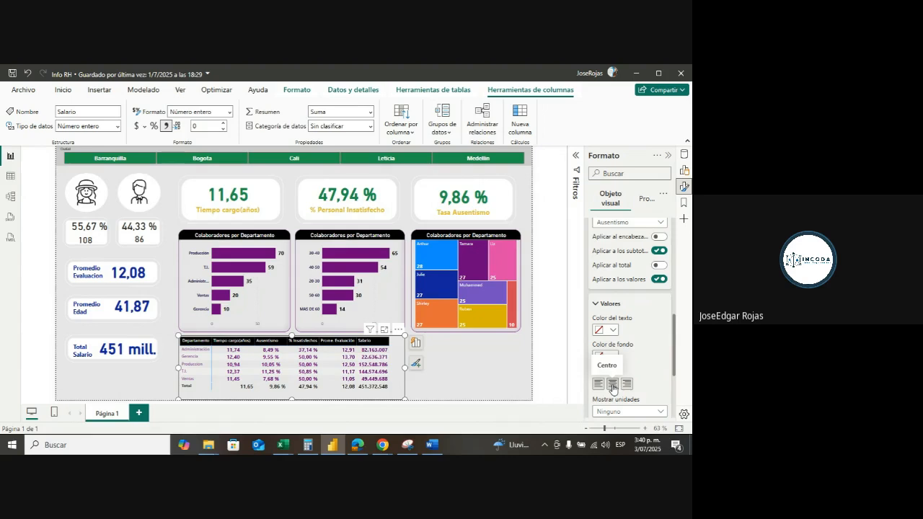
scroll(612, 387, up, 4)
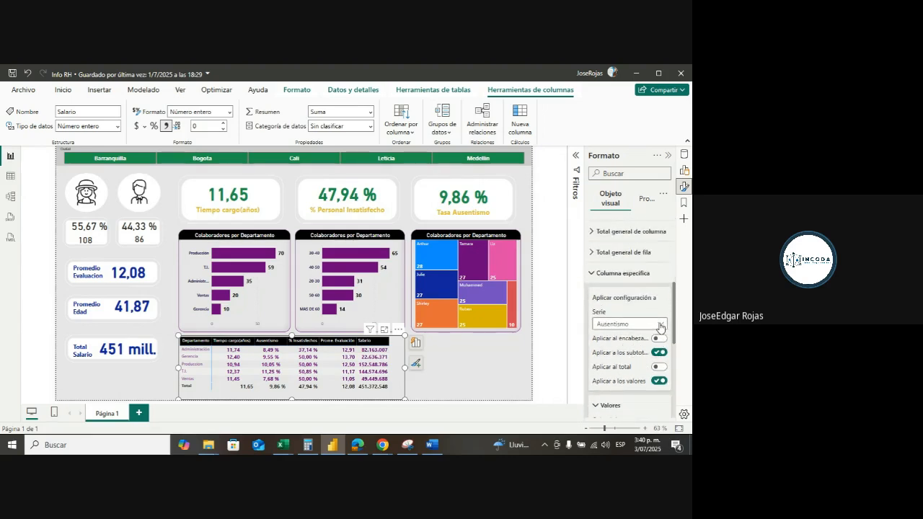
- Select the % Insatisfechos series in the matrix's specific column settings and center its values
click(660, 328)
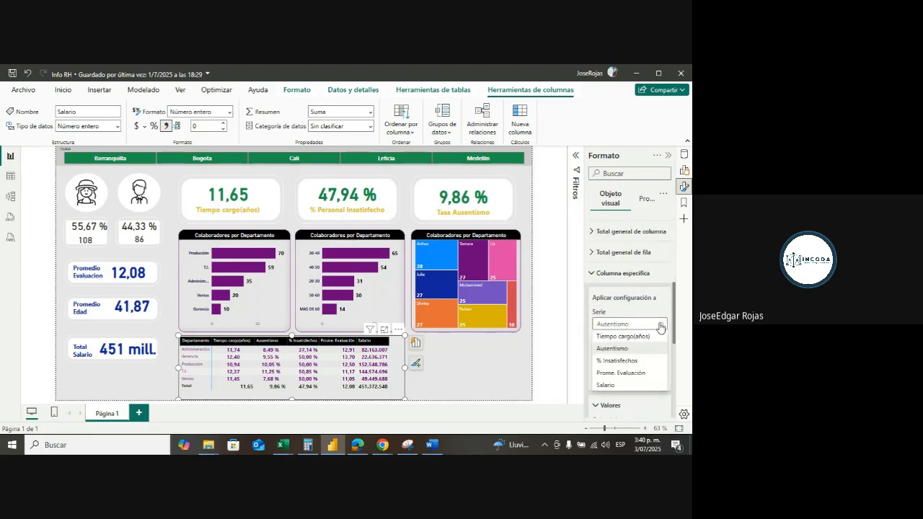
click(615, 363)
scroll(616, 370, down, 1)
scroll(616, 371, down, 4)
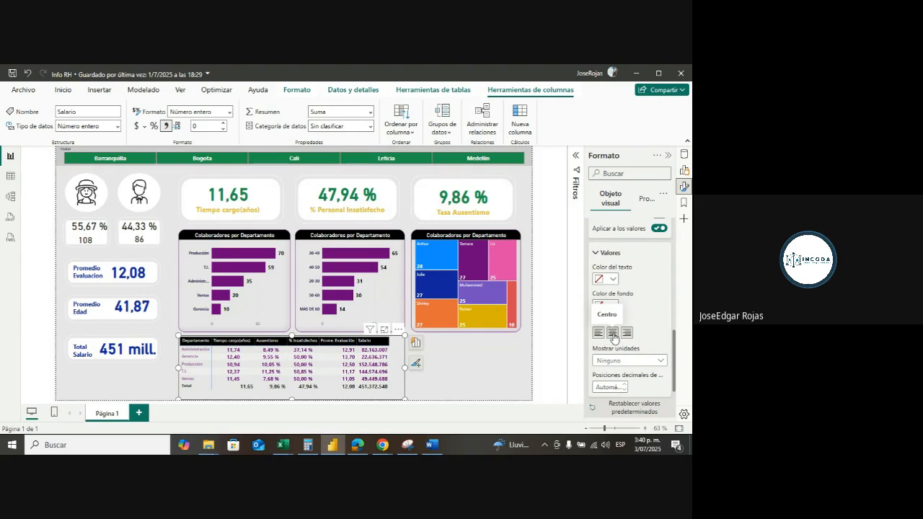
scroll(614, 338, up, 3)
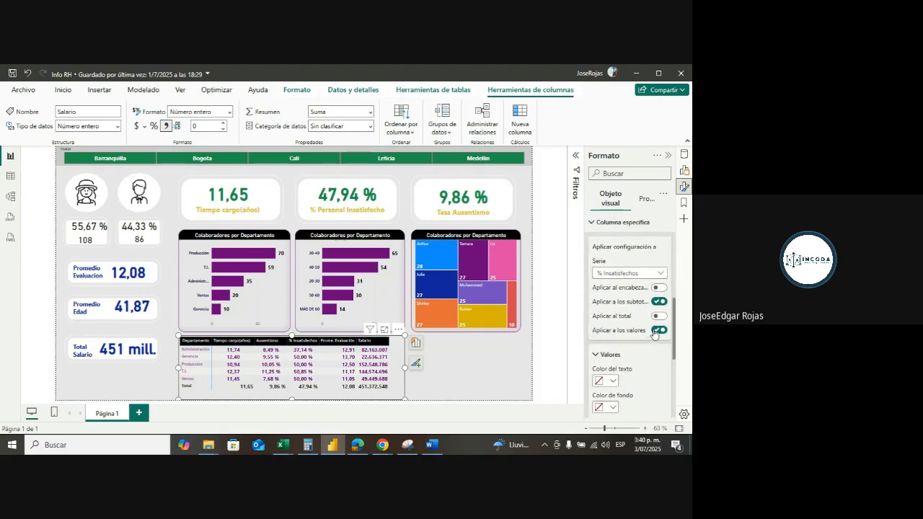
- Center the values of the matrix's Prome. Evaluación column with the specific column settings
click(655, 275)
click(620, 322)
scroll(633, 381, down, 1)
scroll(632, 381, down, 2)
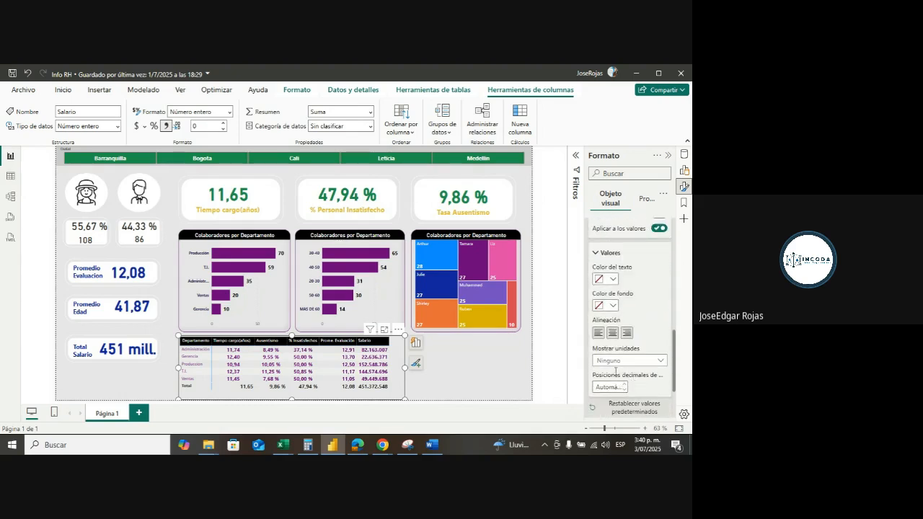
click(613, 334)
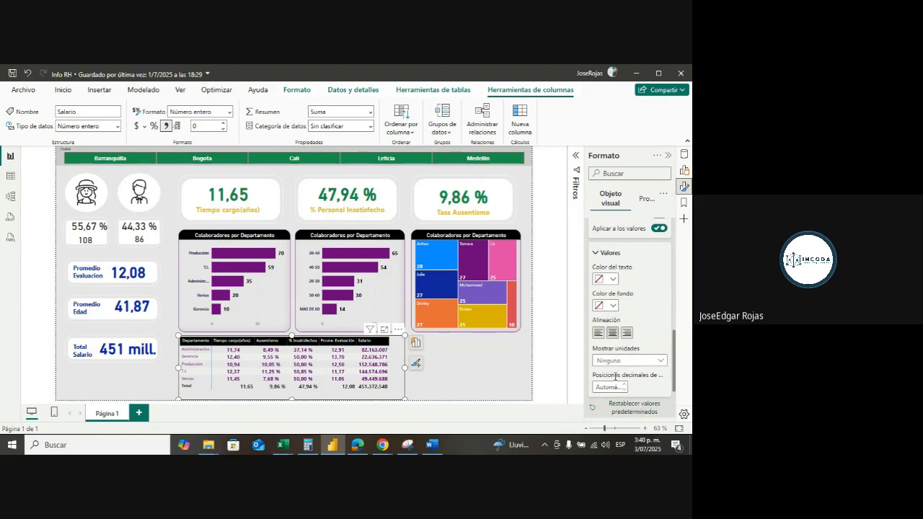
- Review the matrix's column alignment and the specific column options for Prome. Evaluación, including display units and decimal places
scroll(626, 363, up, 2)
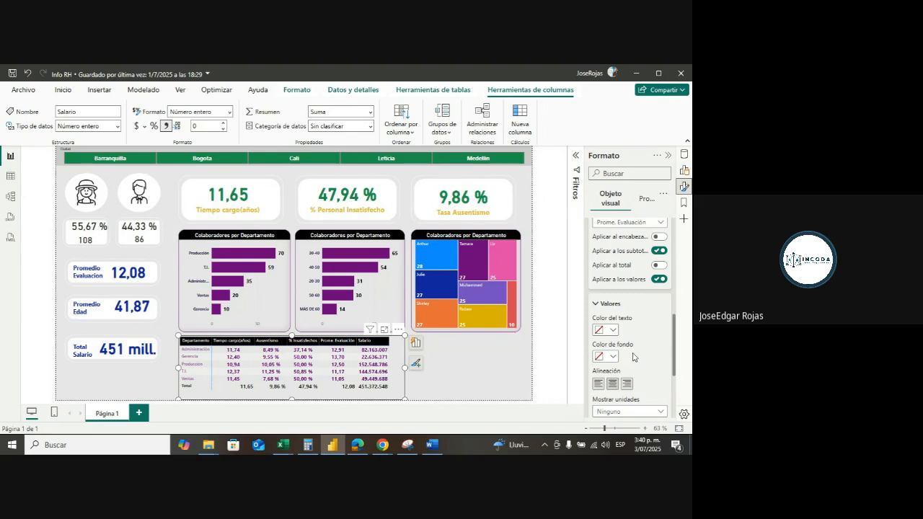
scroll(634, 359, down, 2)
scroll(634, 361, down, 2)
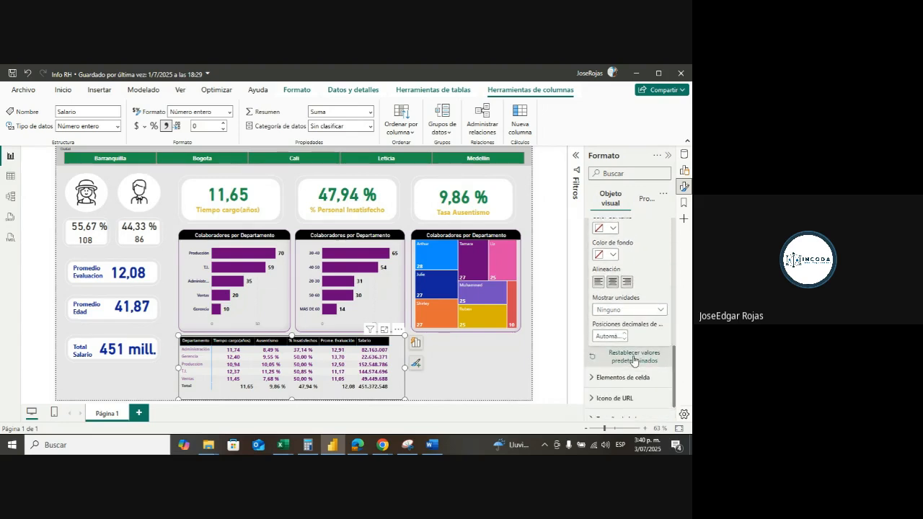
scroll(634, 361, down, 2)
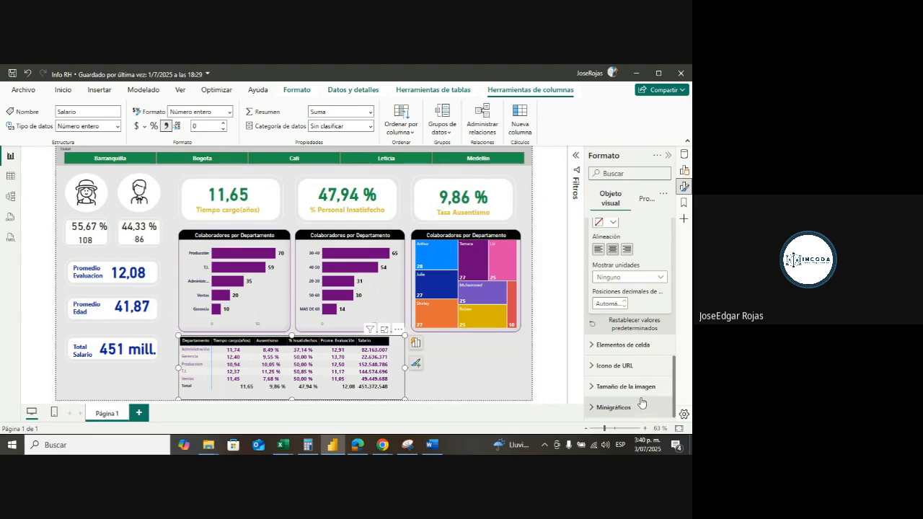
scroll(641, 406, up, 3)
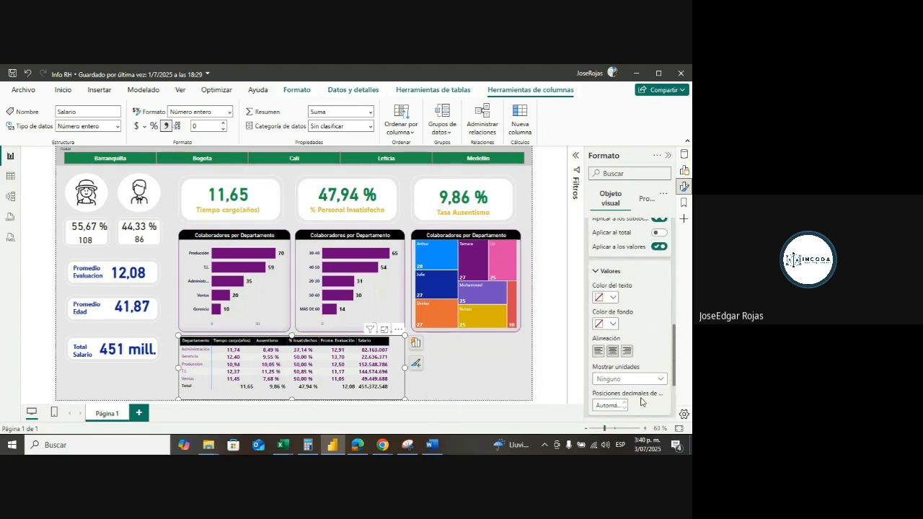
scroll(641, 402, up, 1)
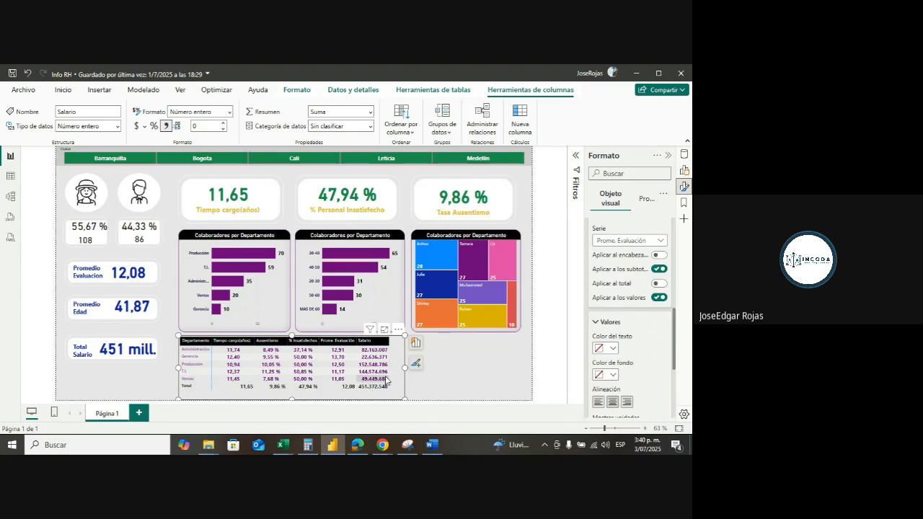
click(438, 389)
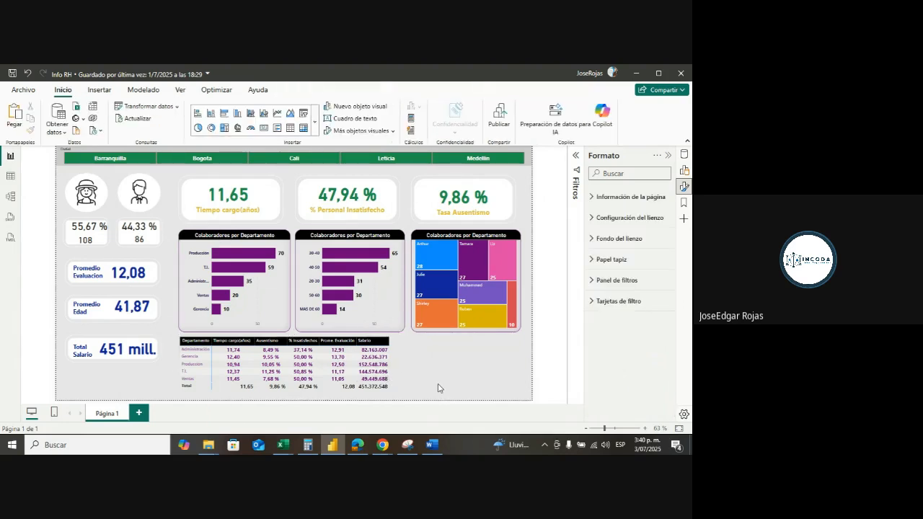
click(401, 372)
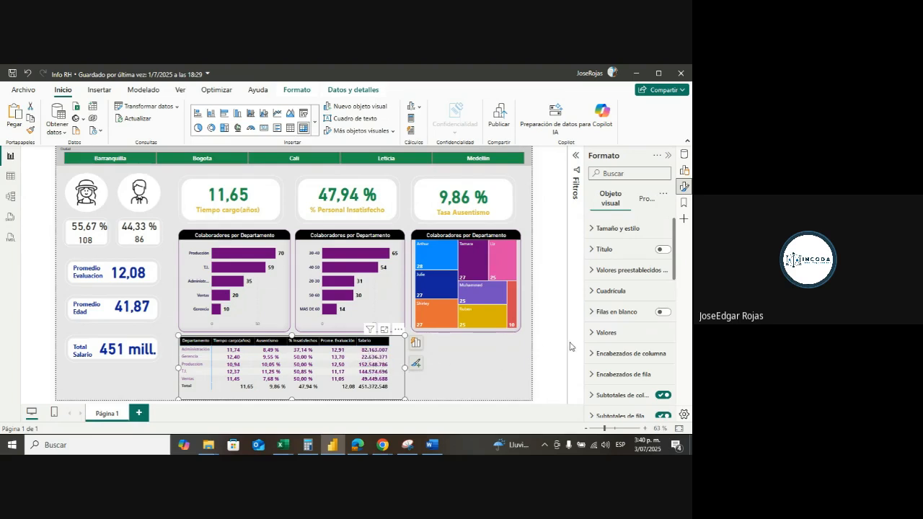
scroll(610, 321, down, 4)
click(613, 327)
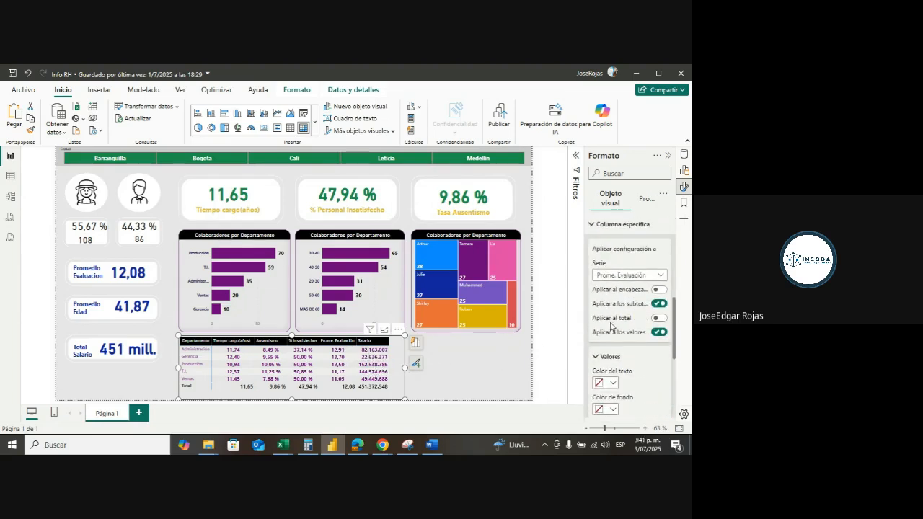
scroll(618, 320, down, 3)
scroll(622, 342, down, 2)
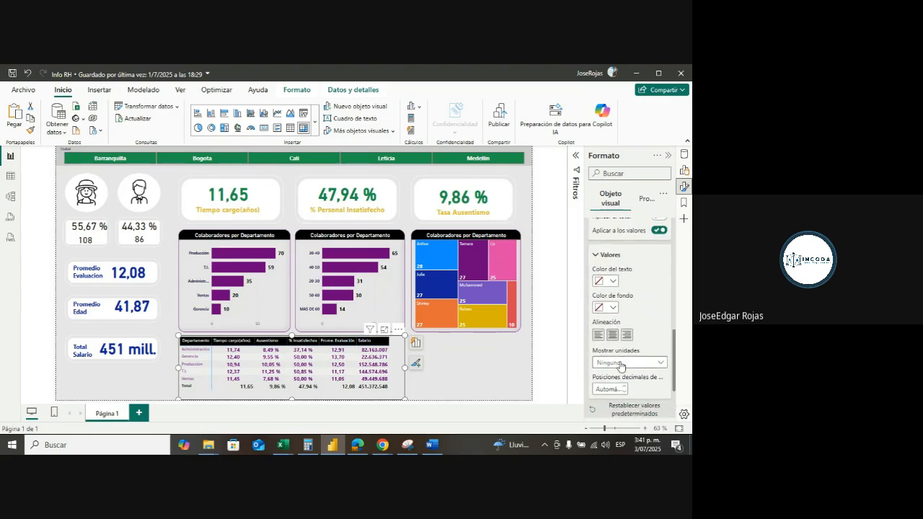
click(443, 371)
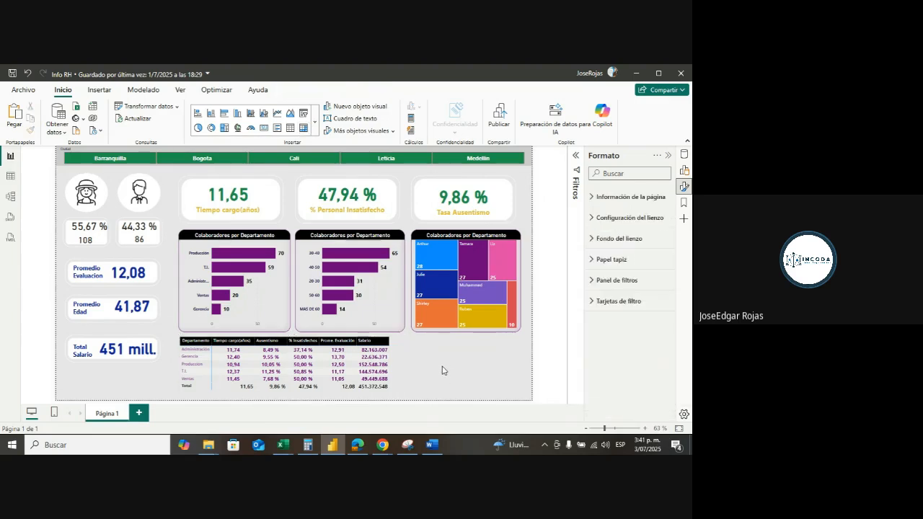
- Make the matrix's row header text bold and set its font size to 13
click(399, 392)
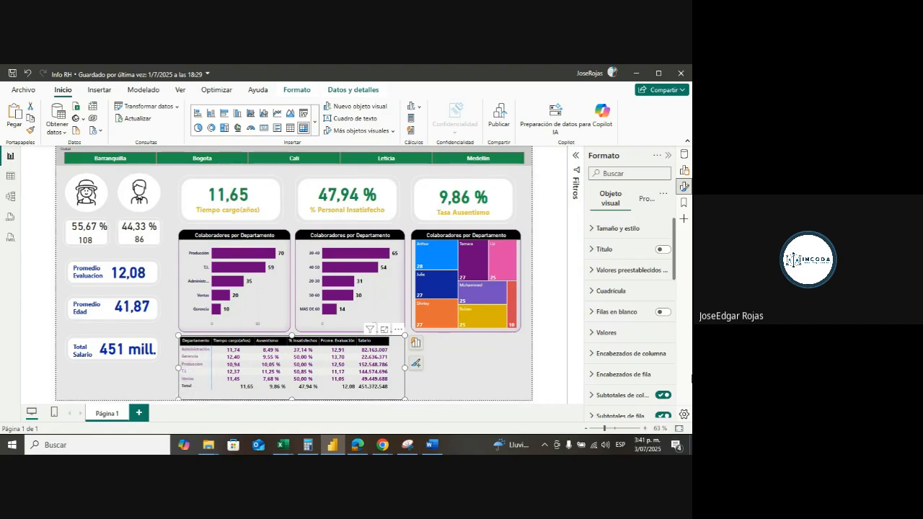
click(685, 187)
click(685, 187)
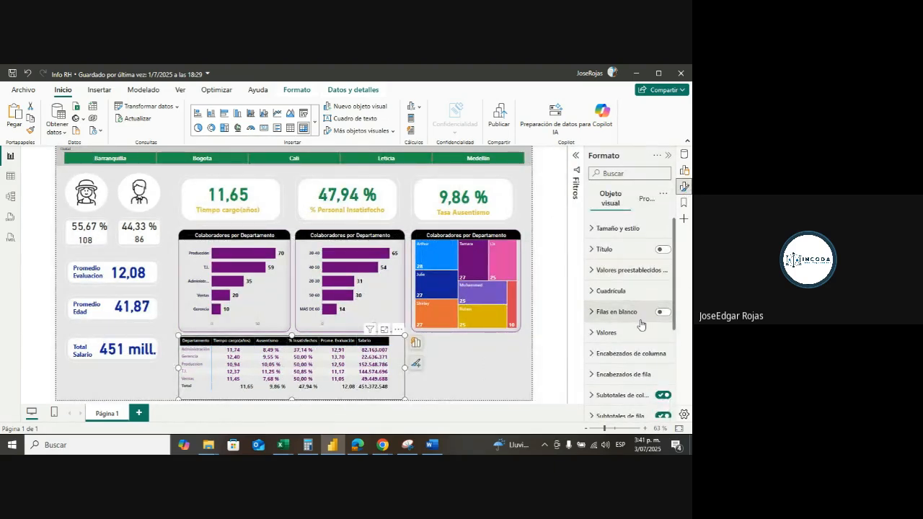
scroll(642, 339, down, 1)
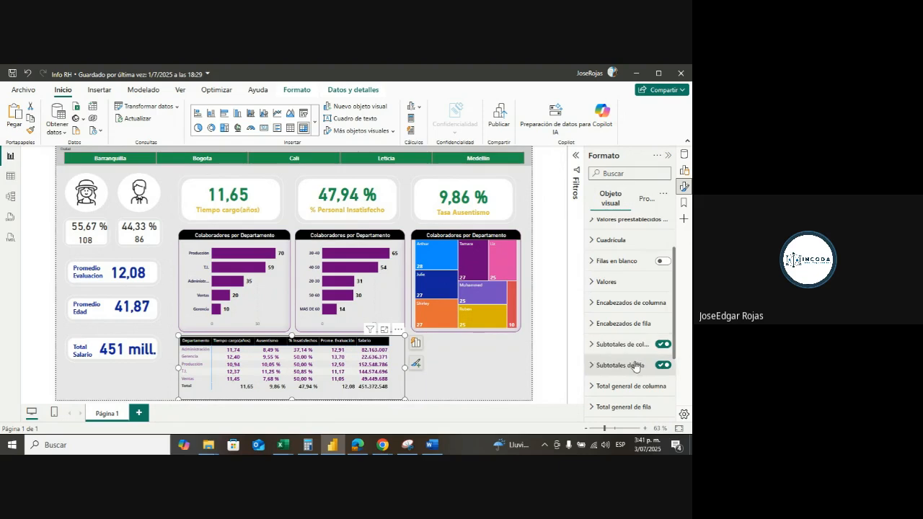
click(595, 327)
scroll(612, 353, down, 1)
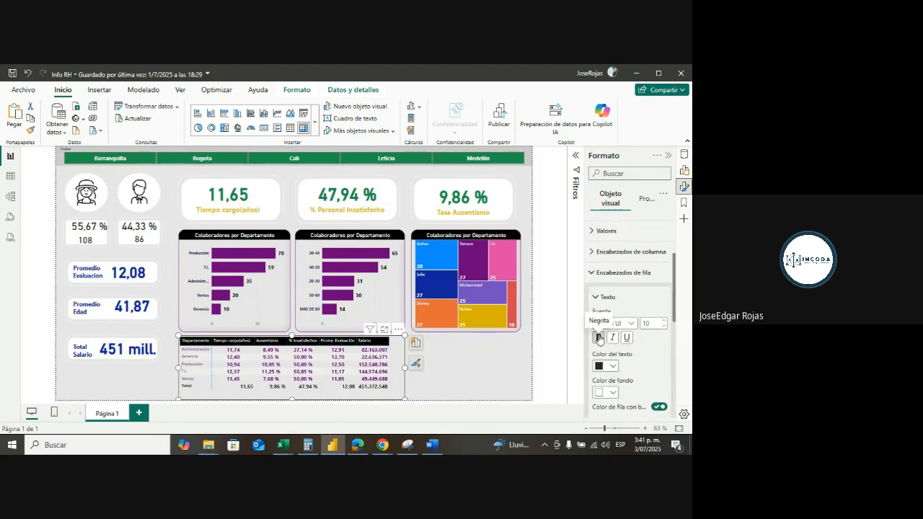
click(598, 337)
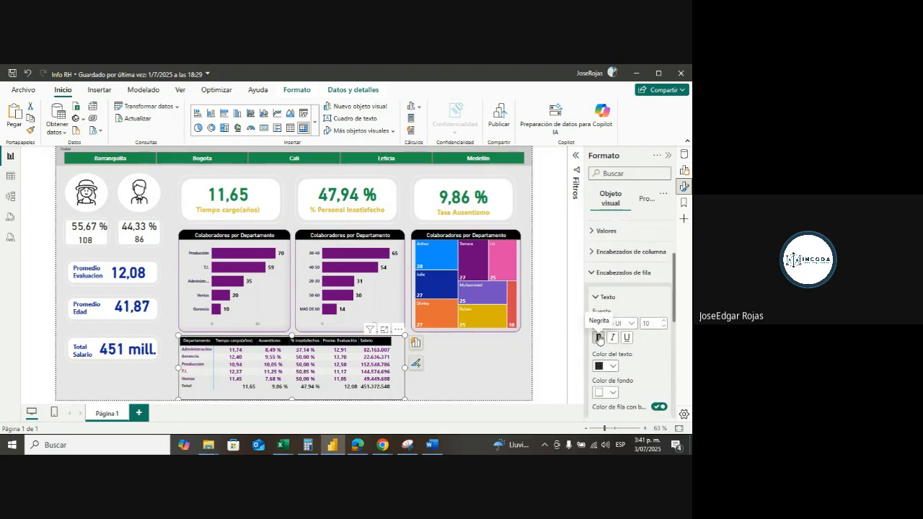
click(664, 322)
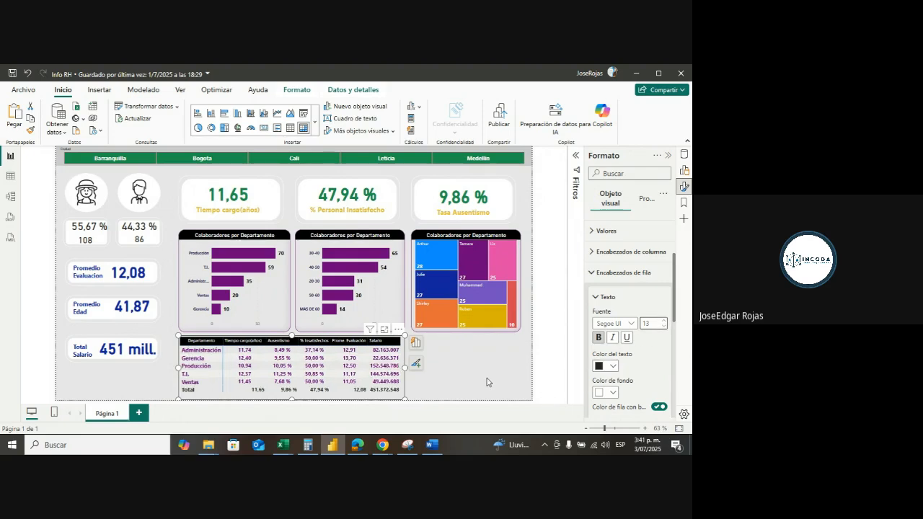
click(487, 382)
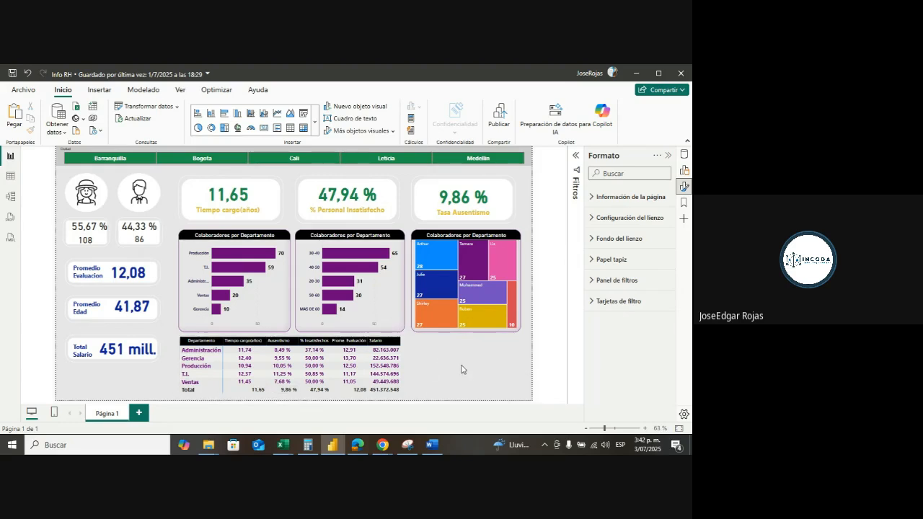
- Open the background color choices for the values of the matrix's row grand total
click(404, 369)
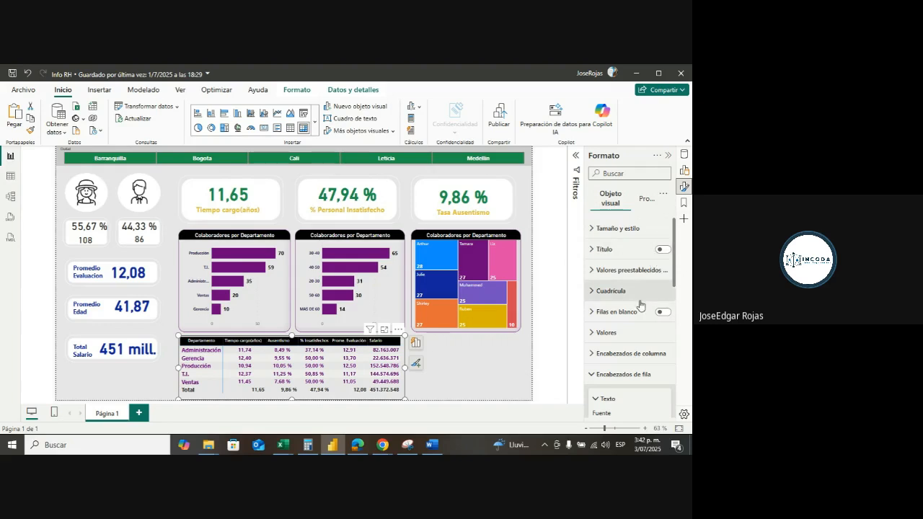
scroll(641, 305, down, 1)
scroll(645, 318, down, 1)
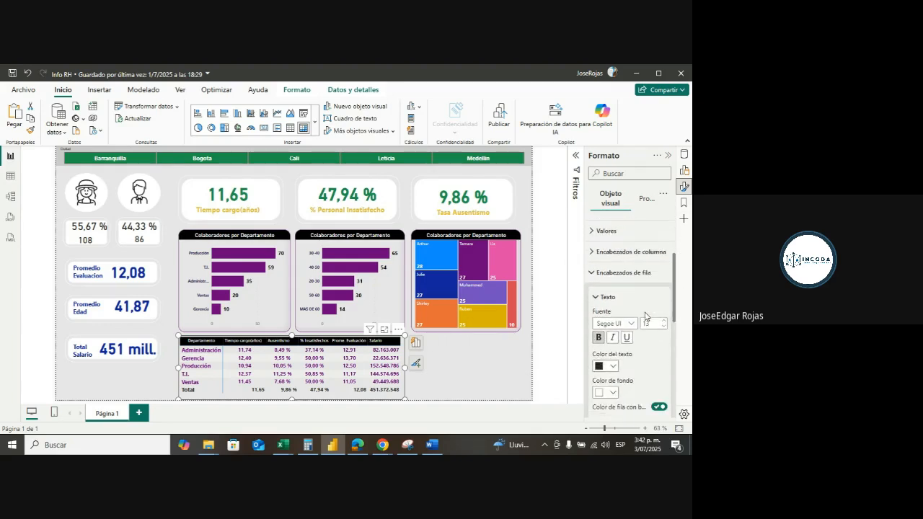
scroll(644, 319, up, 2)
scroll(651, 327, down, 1)
scroll(652, 326, down, 1)
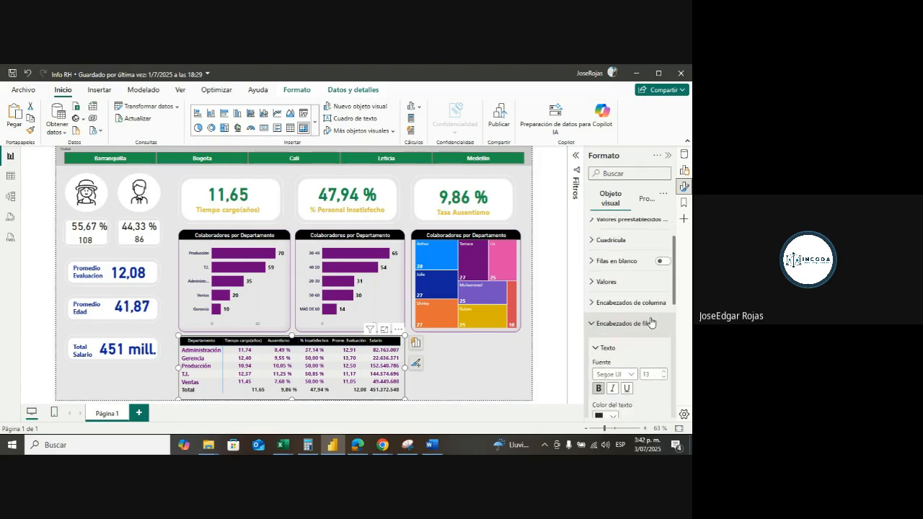
scroll(652, 322, down, 1)
click(685, 187)
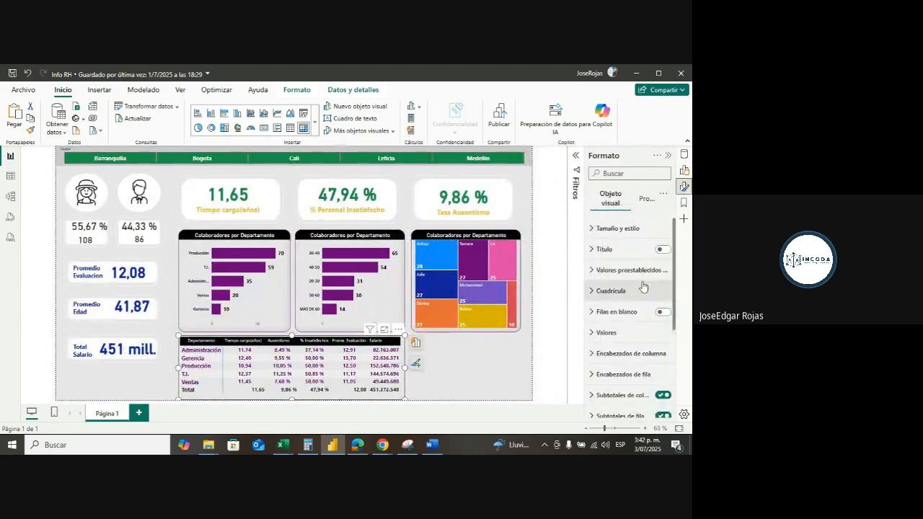
scroll(650, 285, down, 1)
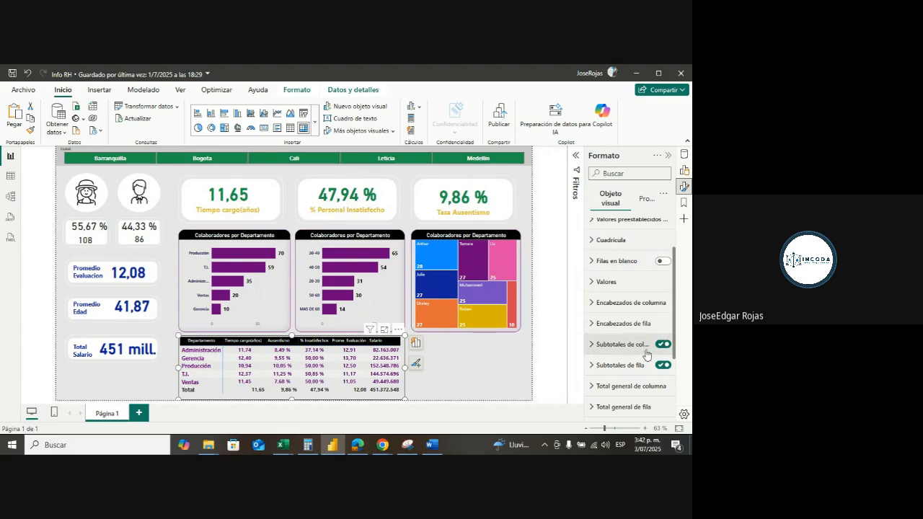
scroll(642, 358, down, 1)
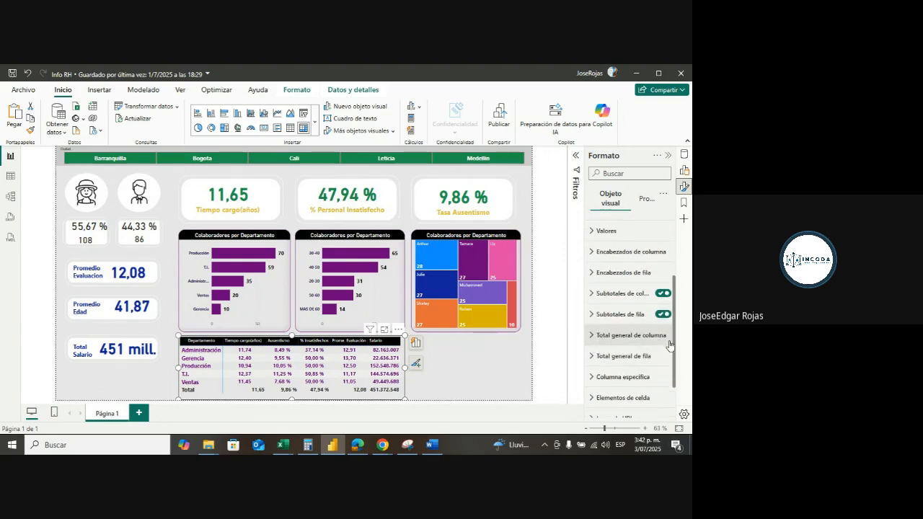
click(593, 356)
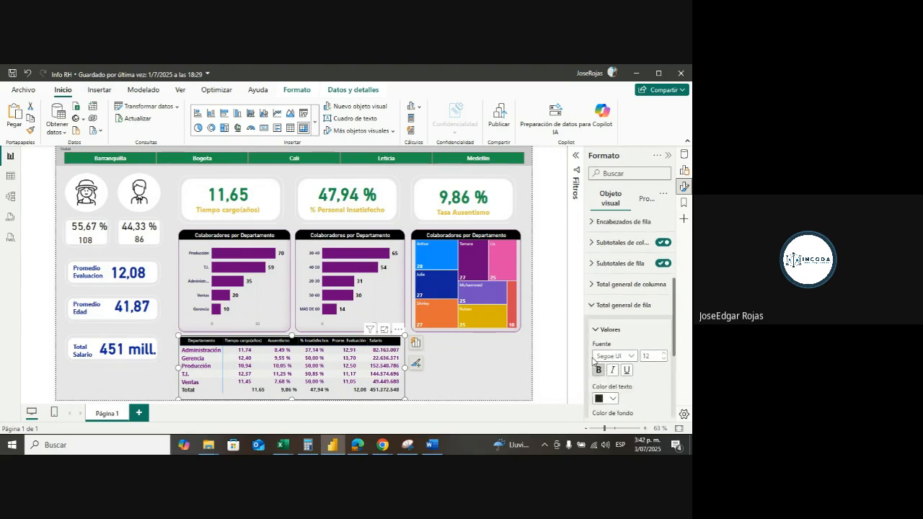
click(612, 375)
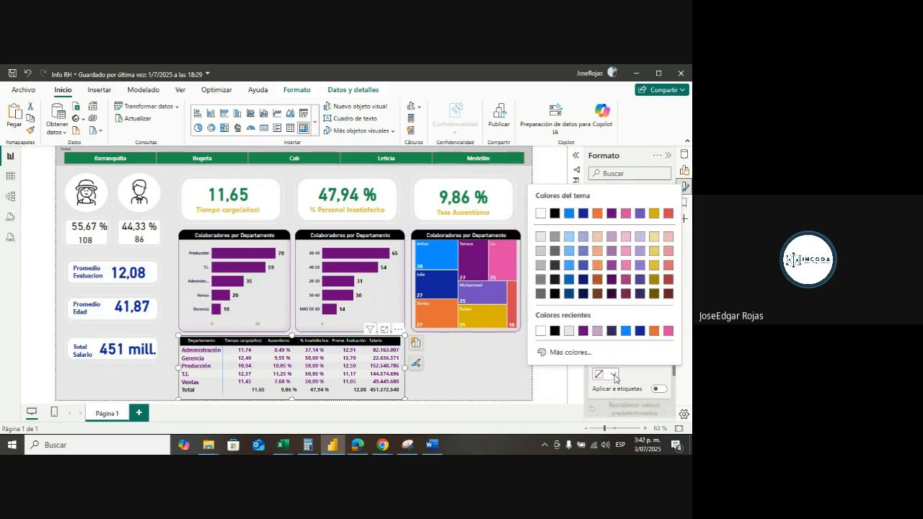
- Give the department matrix's row grand total values a black background and white text
click(554, 330)
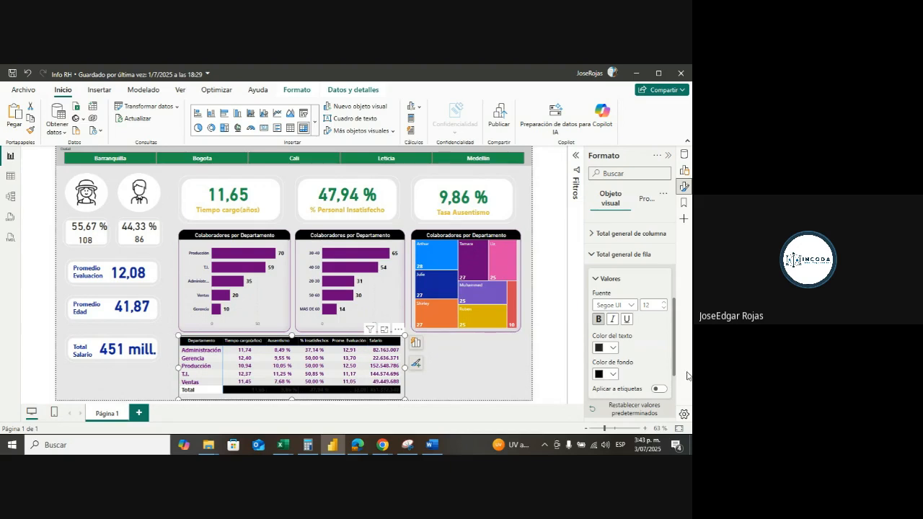
click(607, 348)
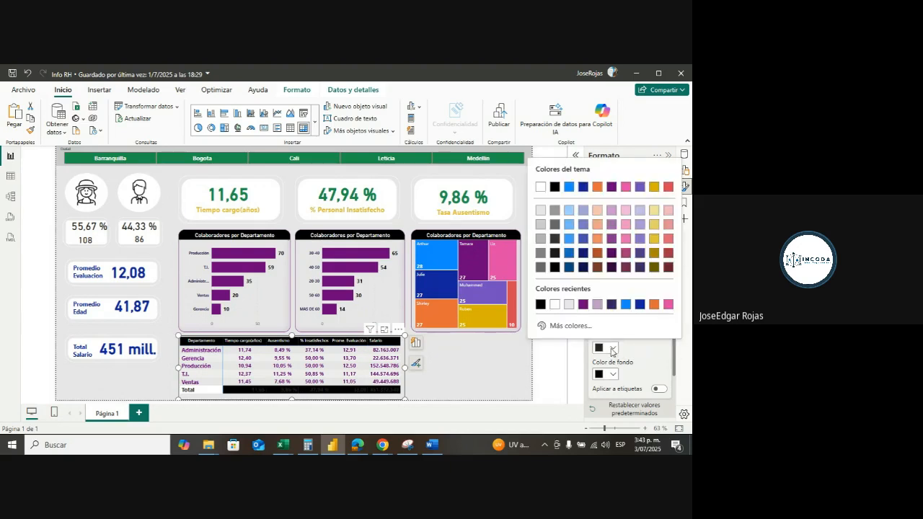
click(541, 189)
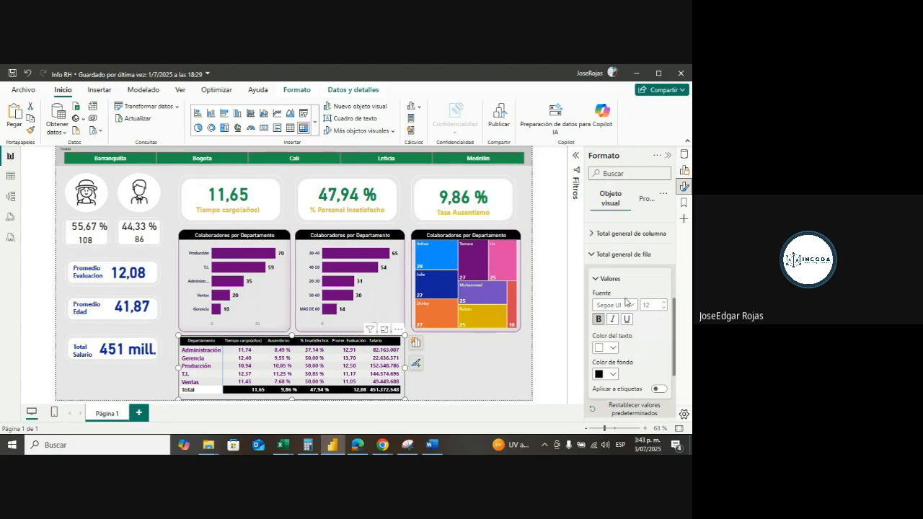
click(593, 255)
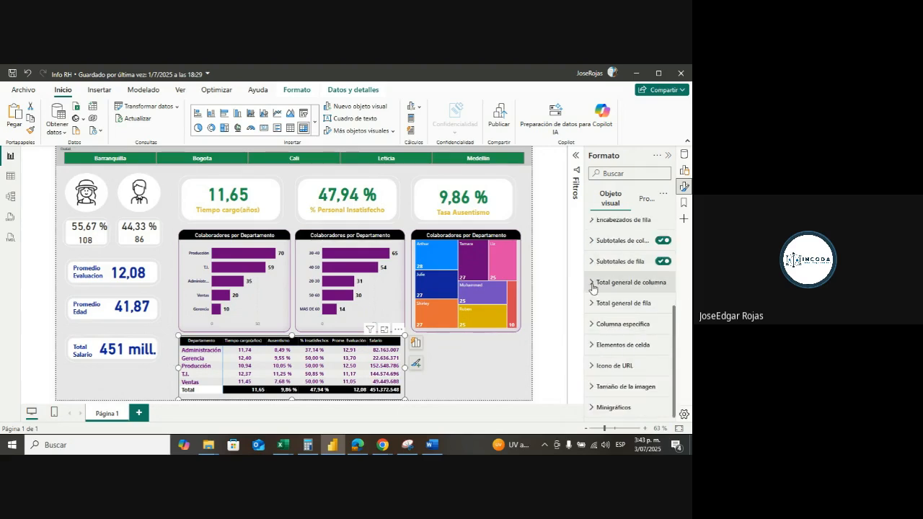
- Give the matrix's column grand total values a black background and white text
click(593, 283)
scroll(606, 324, down, 1)
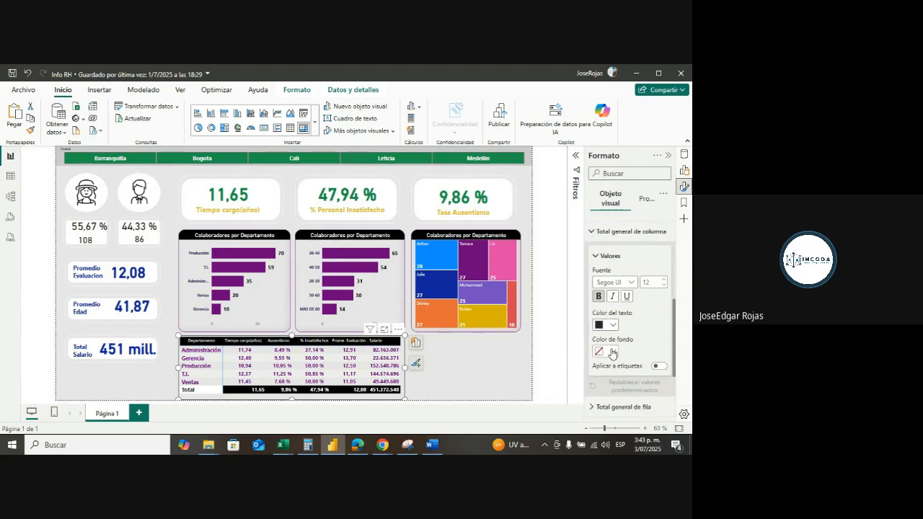
click(614, 353)
click(555, 308)
click(606, 324)
click(541, 166)
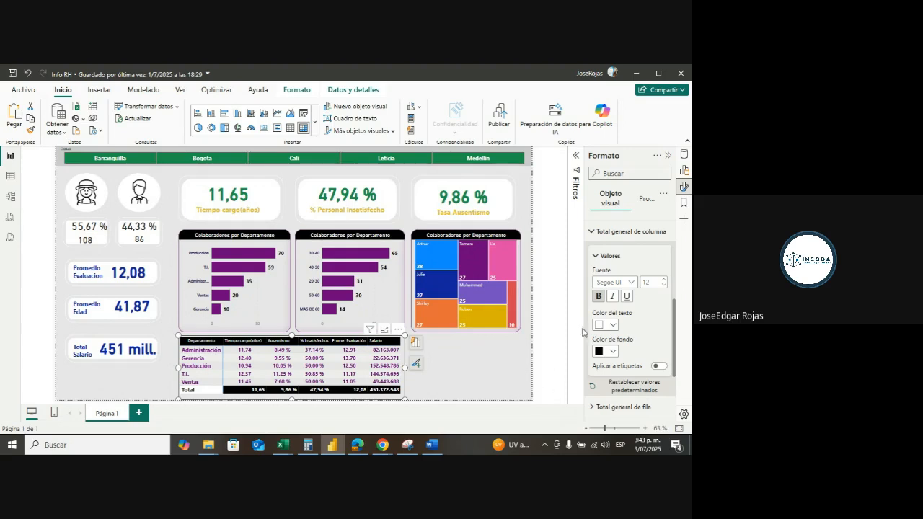
click(592, 238)
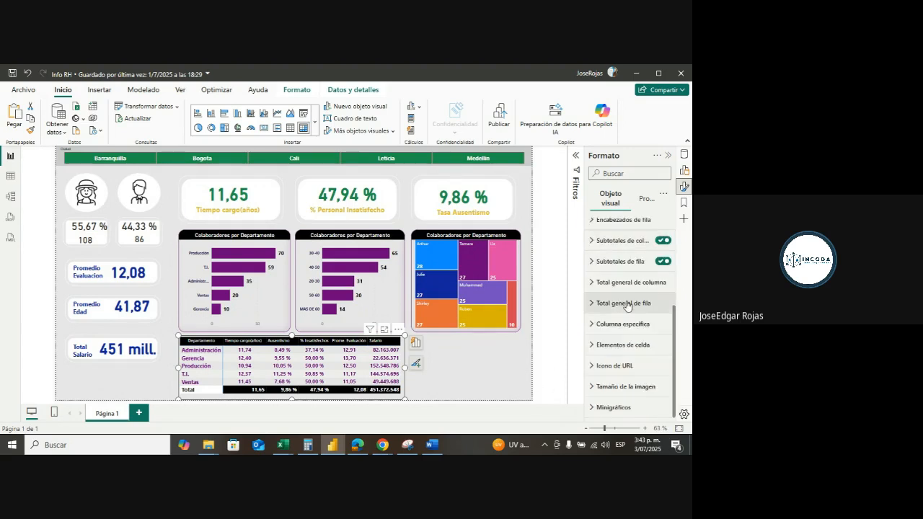
- Try turning off the matrix's column subtotals, and switch them back on
scroll(624, 321, up, 1)
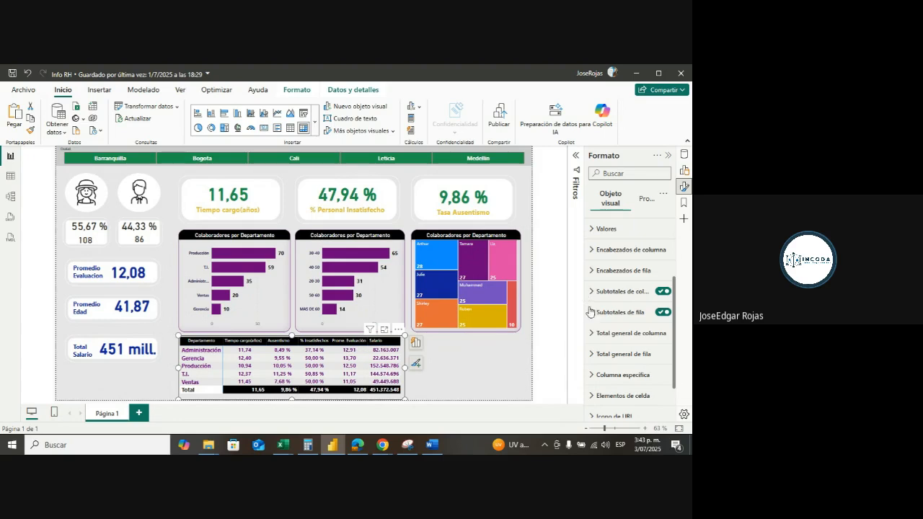
click(661, 291)
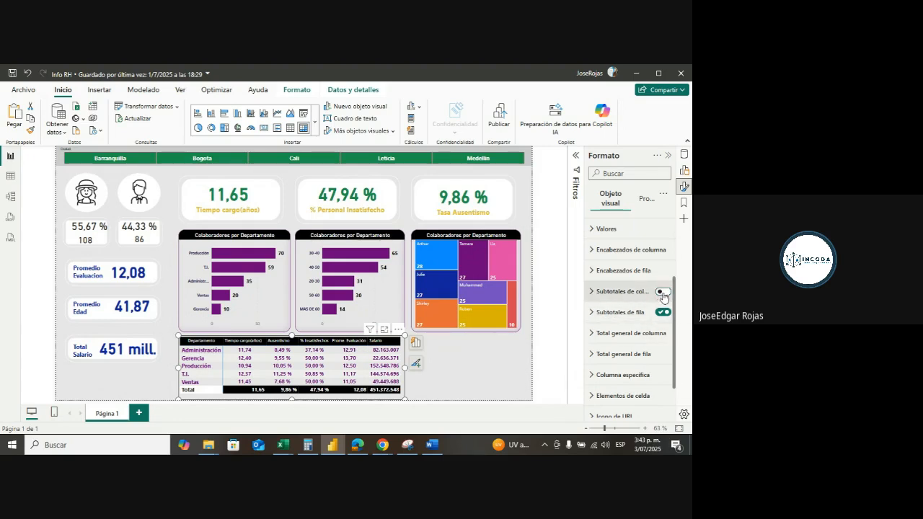
click(662, 293)
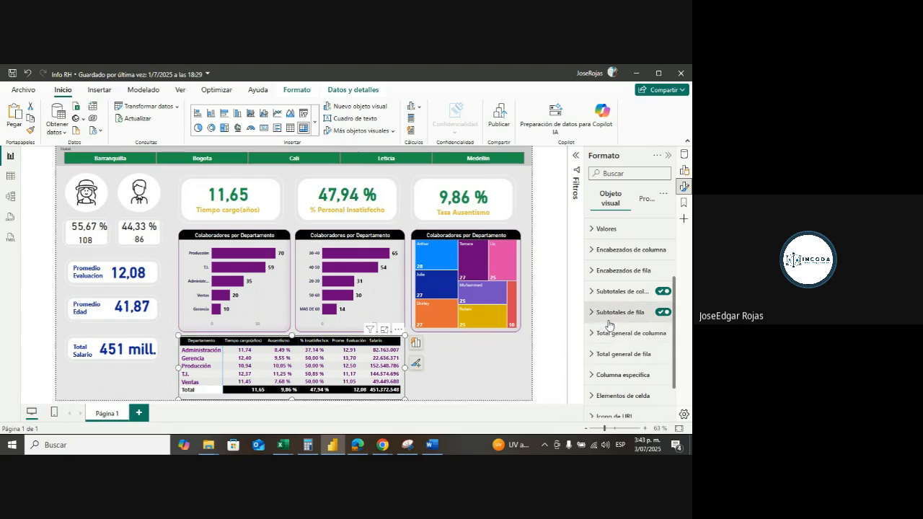
- Examine the matrix's row and column grand total settings for options that format the Total label cell
scroll(600, 333, down, 2)
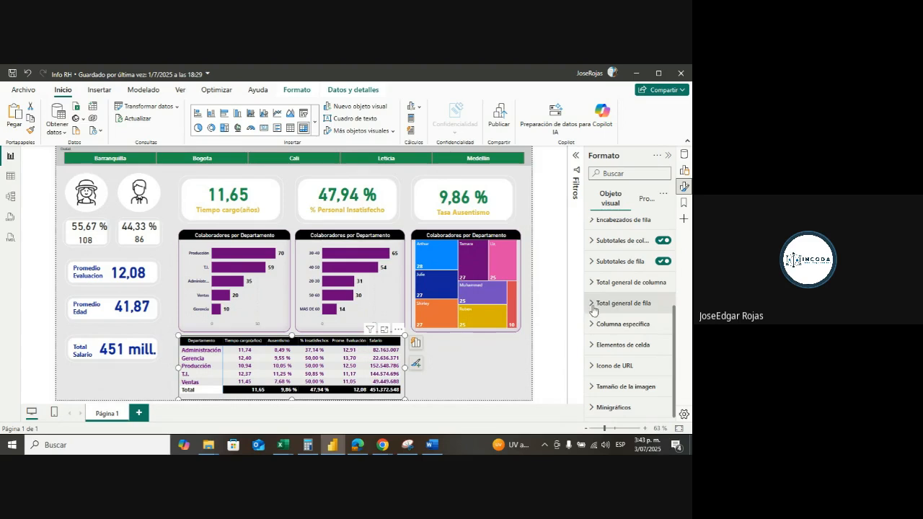
click(590, 309)
scroll(617, 353, down, 2)
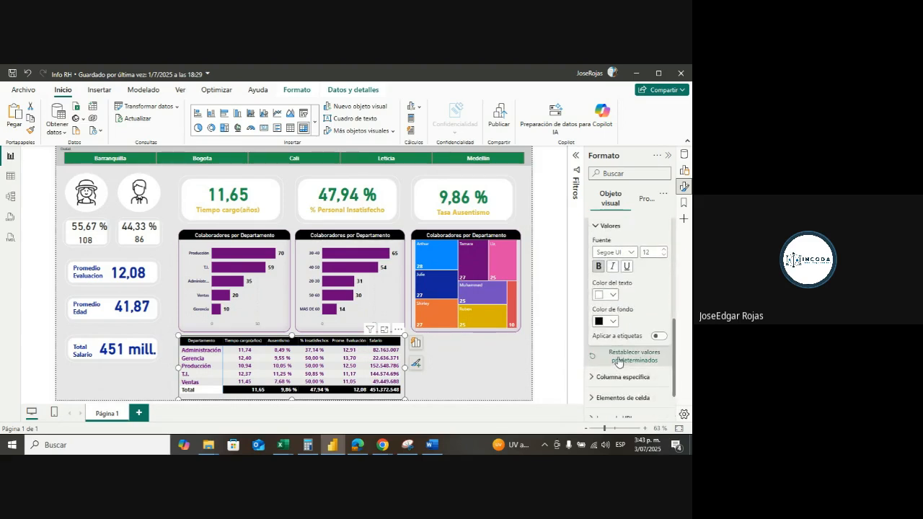
scroll(615, 335, up, 1)
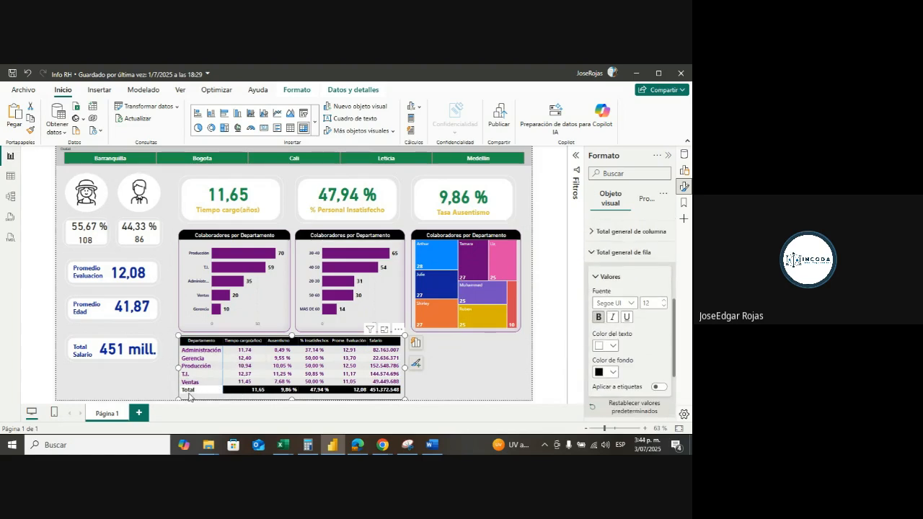
click(594, 252)
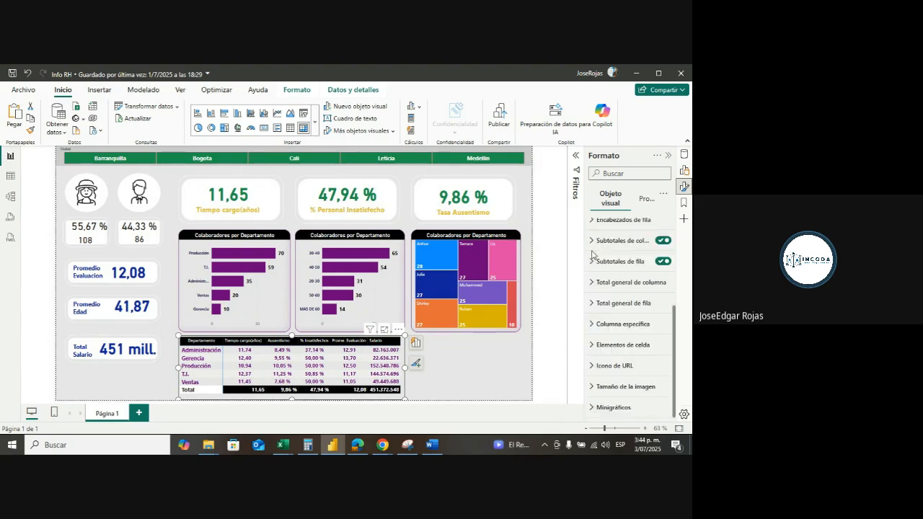
click(592, 284)
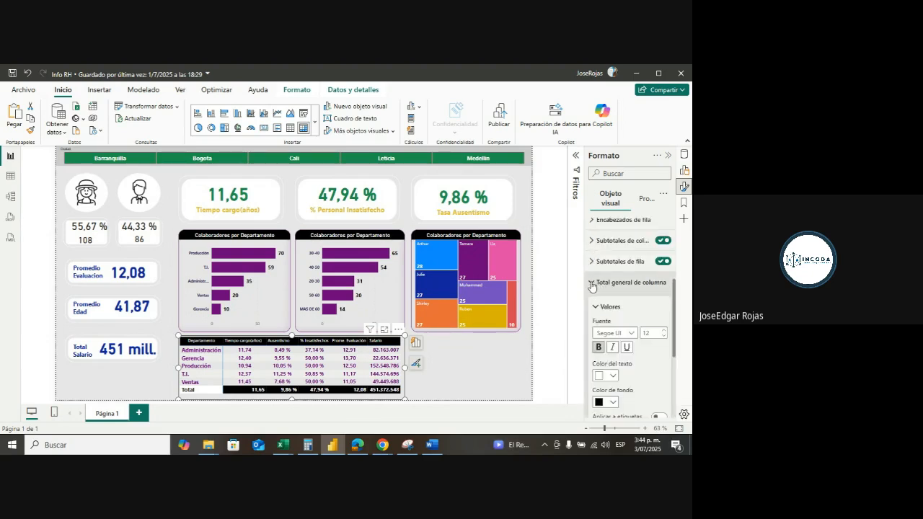
click(592, 284)
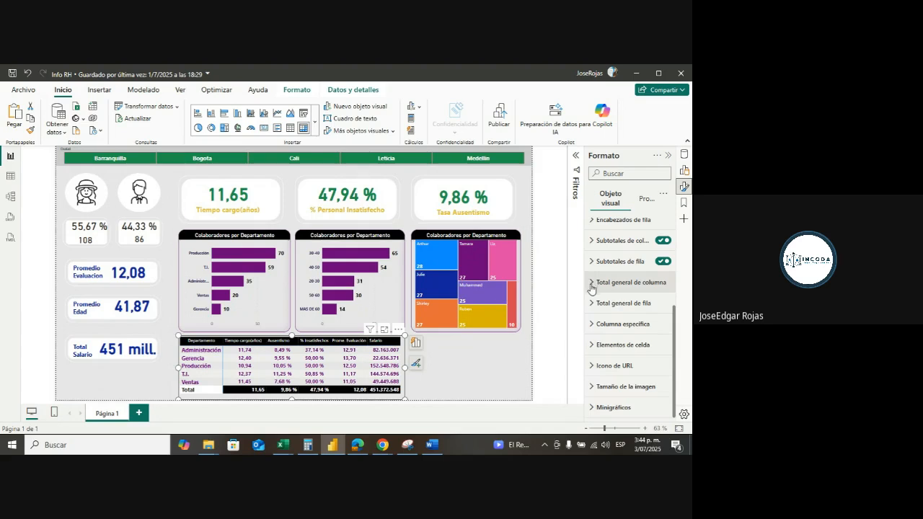
click(595, 303)
scroll(630, 364, down, 1)
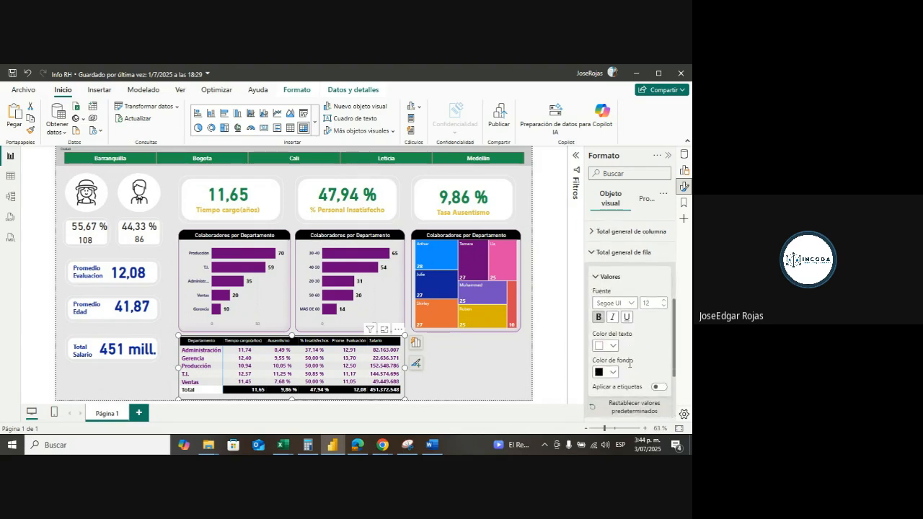
scroll(630, 364, down, 2)
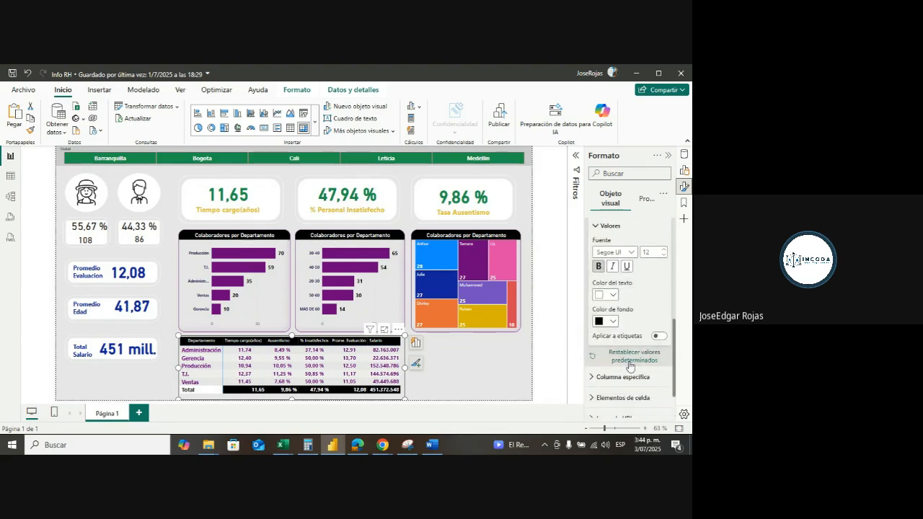
scroll(630, 365, down, 3)
scroll(630, 363, up, 3)
scroll(630, 363, up, 2)
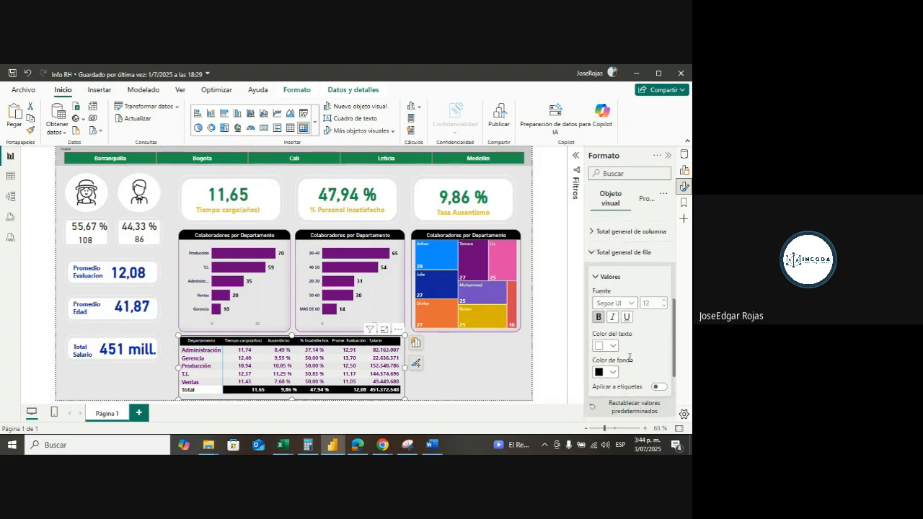
click(590, 251)
scroll(636, 304, up, 1)
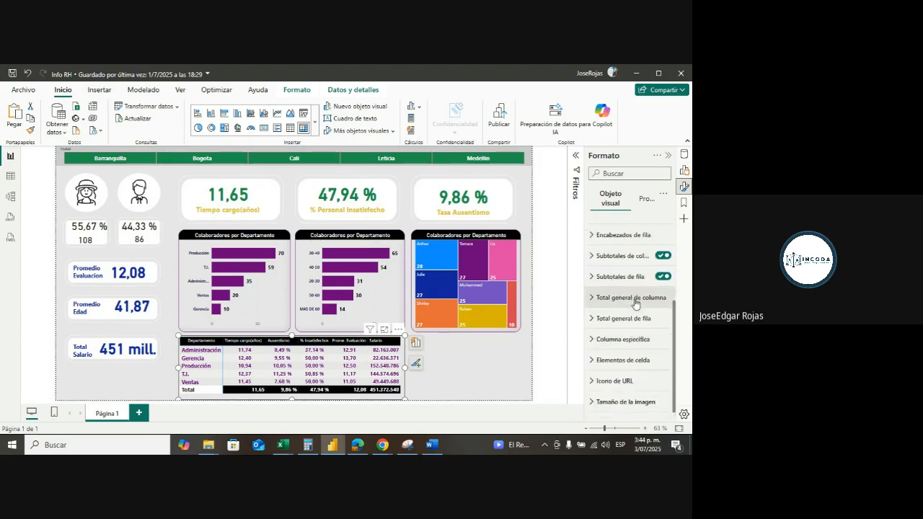
- Examine the row header, column subtotal and row subtotal settings for formatting that affects the Total label
scroll(638, 310, up, 1)
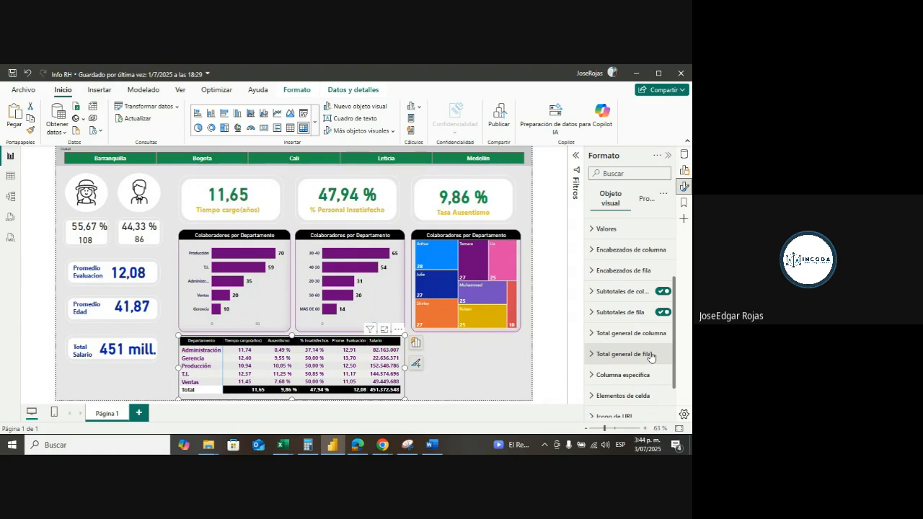
click(593, 272)
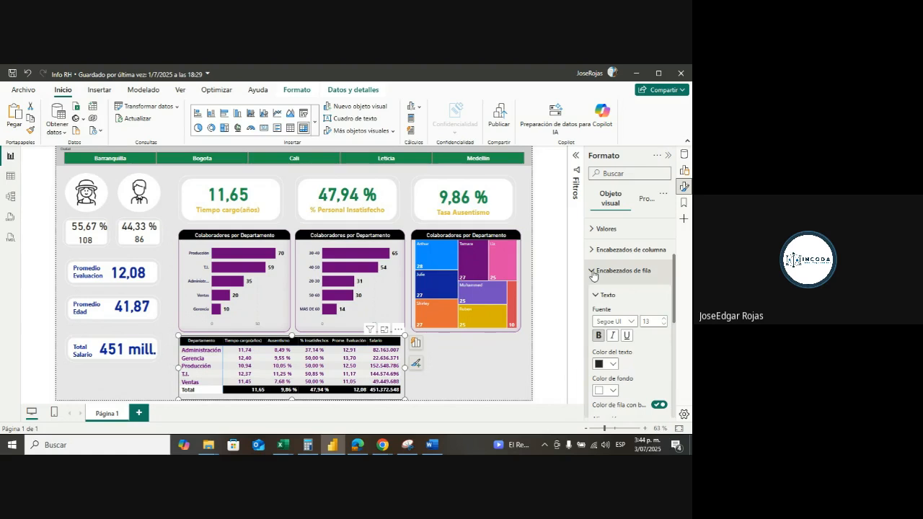
click(593, 272)
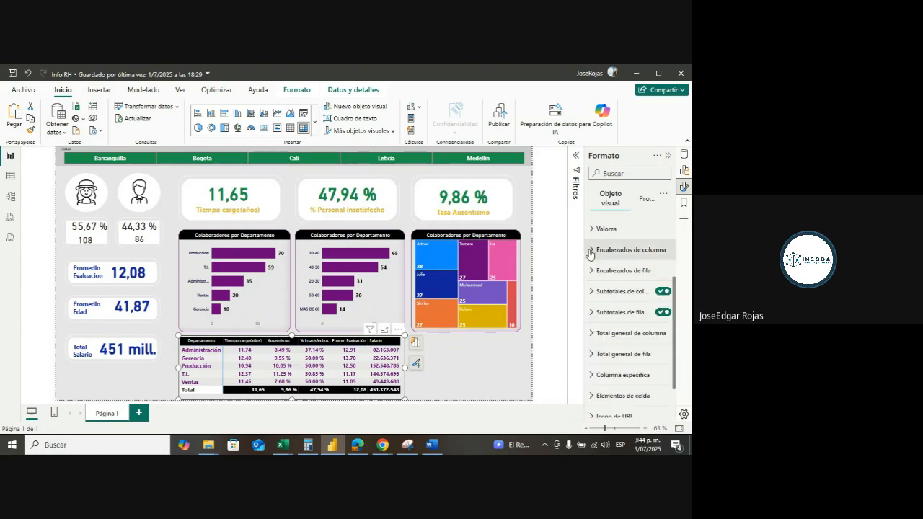
click(593, 292)
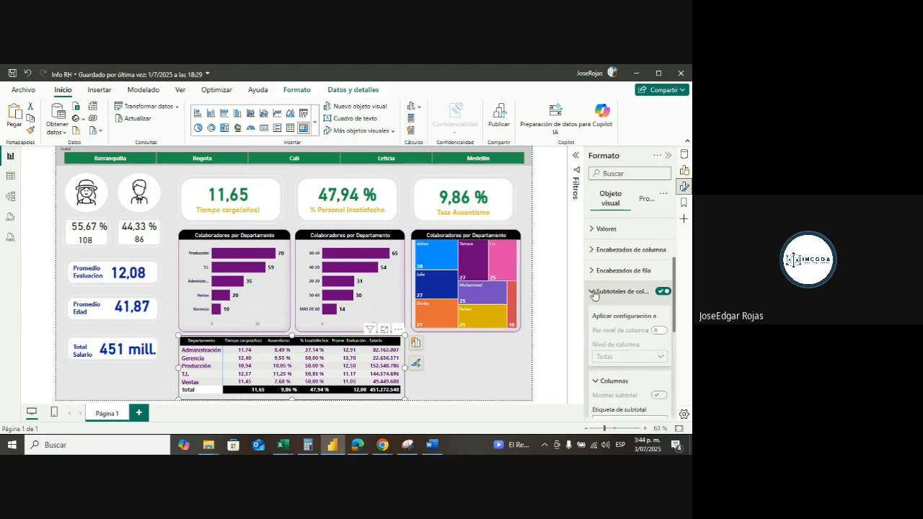
scroll(593, 294, down, 2)
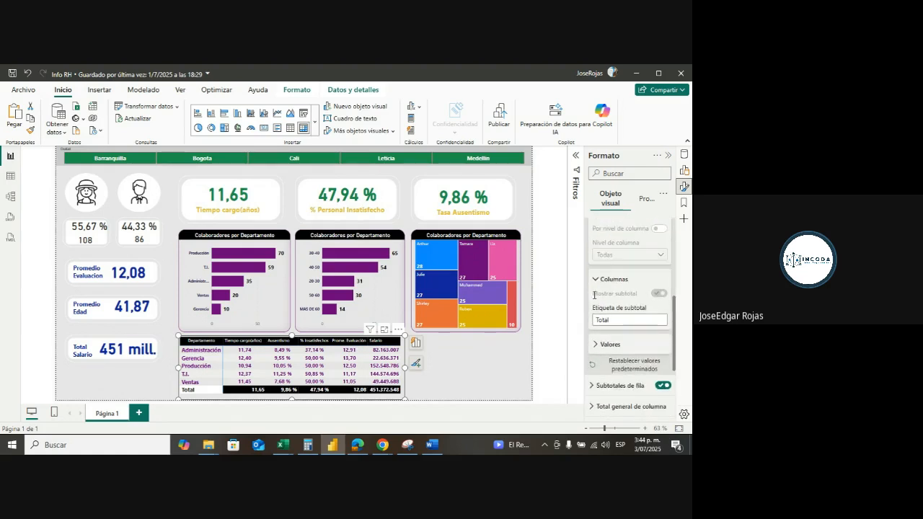
scroll(594, 294, up, 3)
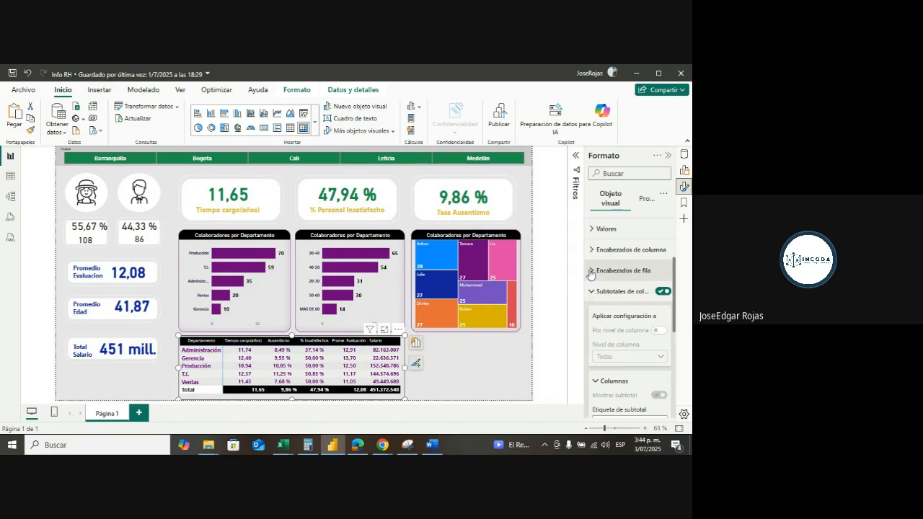
click(591, 272)
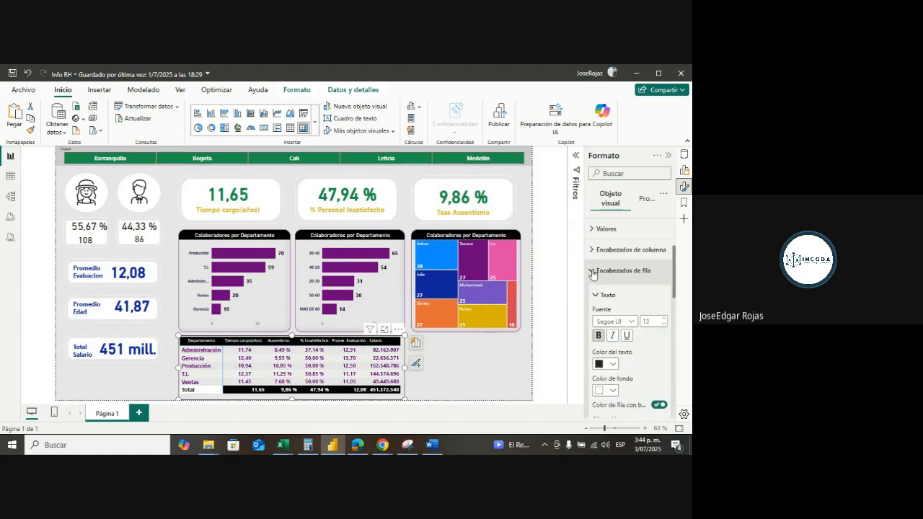
click(591, 272)
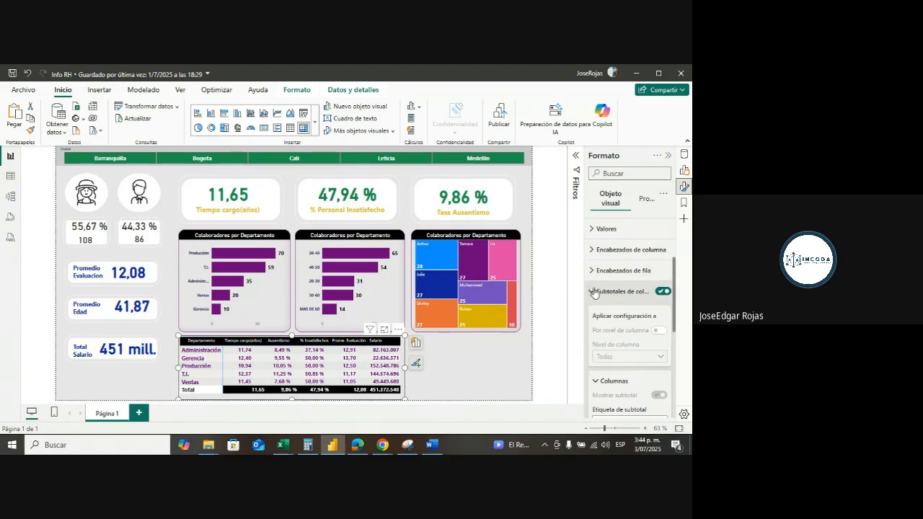
scroll(596, 299, down, 5)
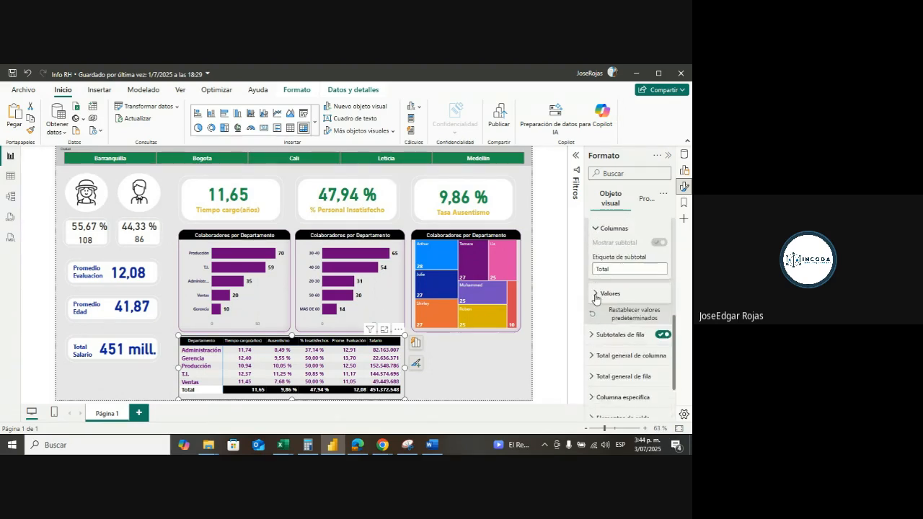
scroll(596, 298, down, 1)
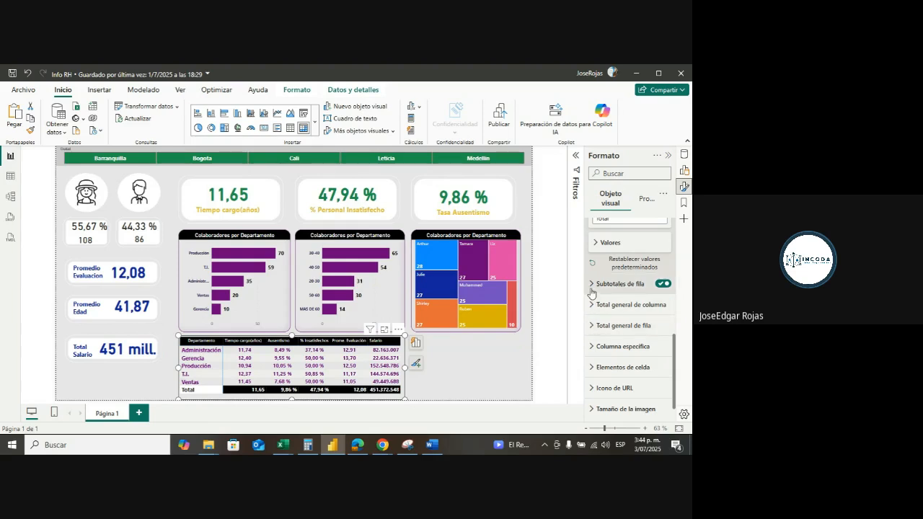
click(597, 290)
scroll(597, 295, down, 6)
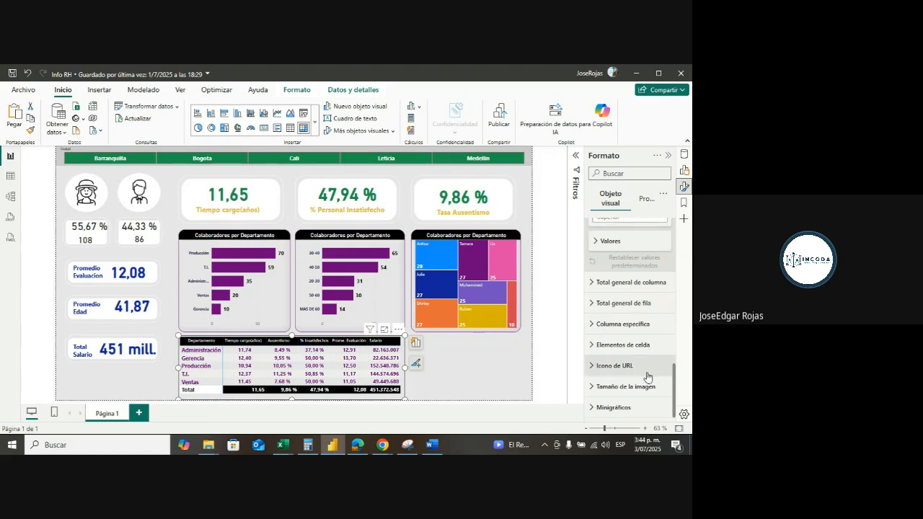
- Try bold on the matrix's column header text, and turn it back off
click(473, 380)
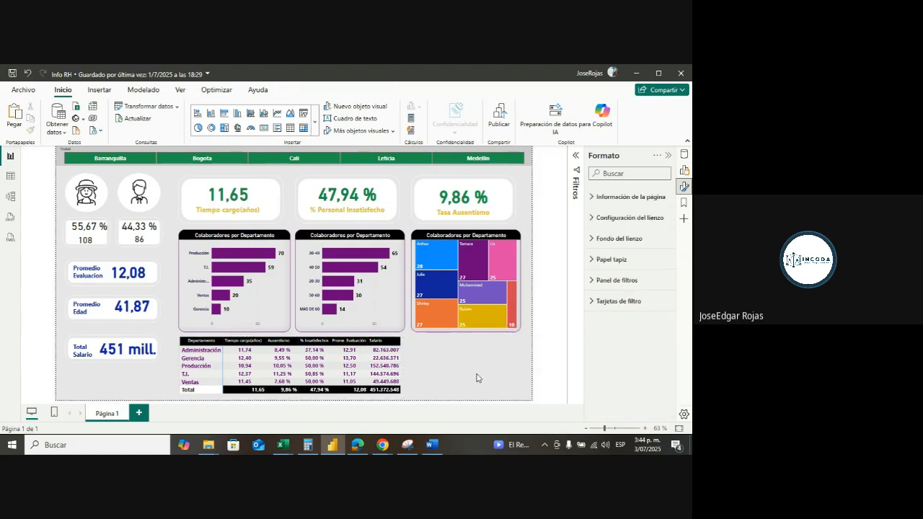
click(404, 372)
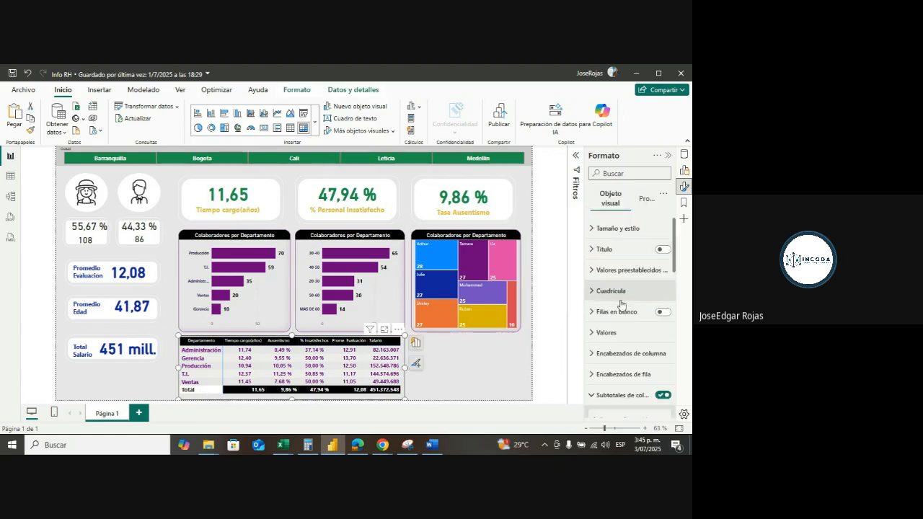
scroll(622, 305, down, 1)
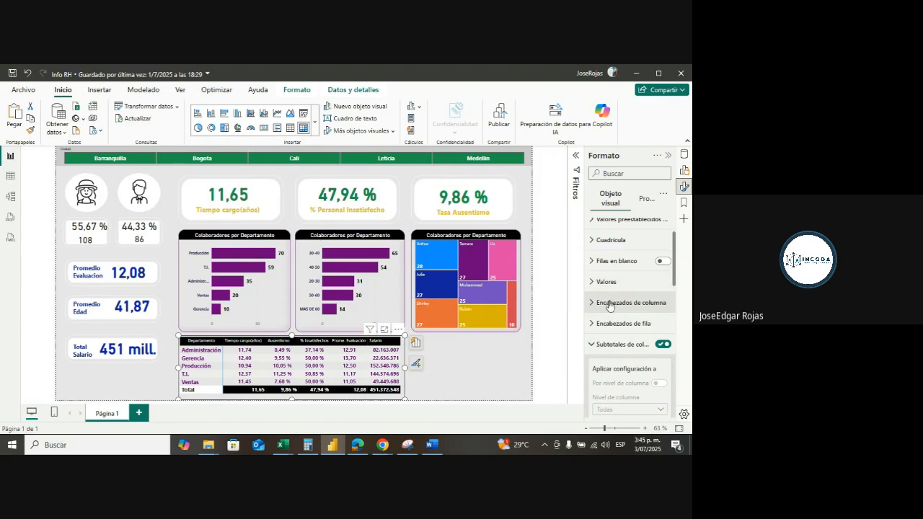
scroll(622, 319, down, 1)
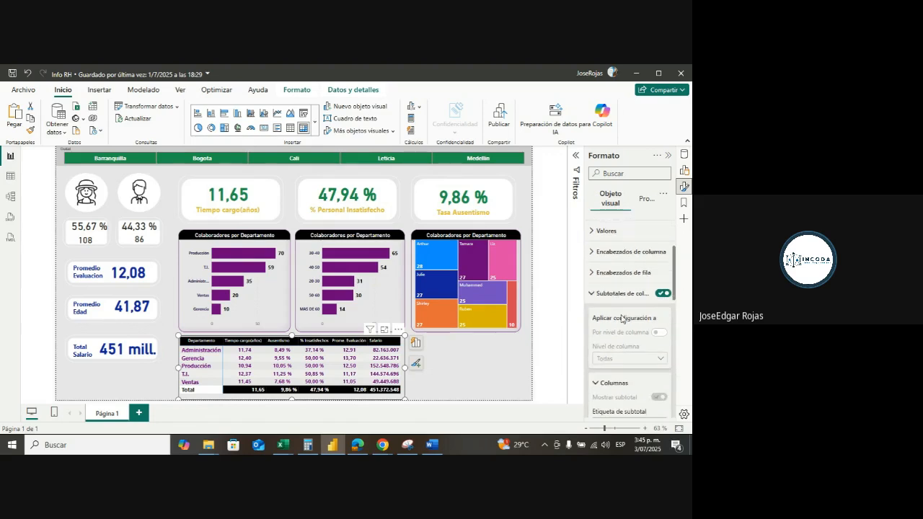
scroll(622, 319, up, 1)
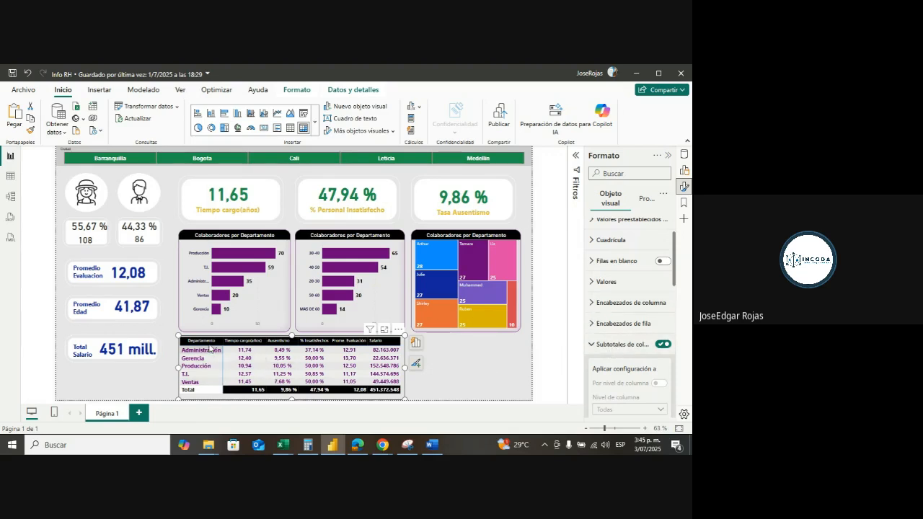
click(593, 303)
scroll(606, 339, down, 2)
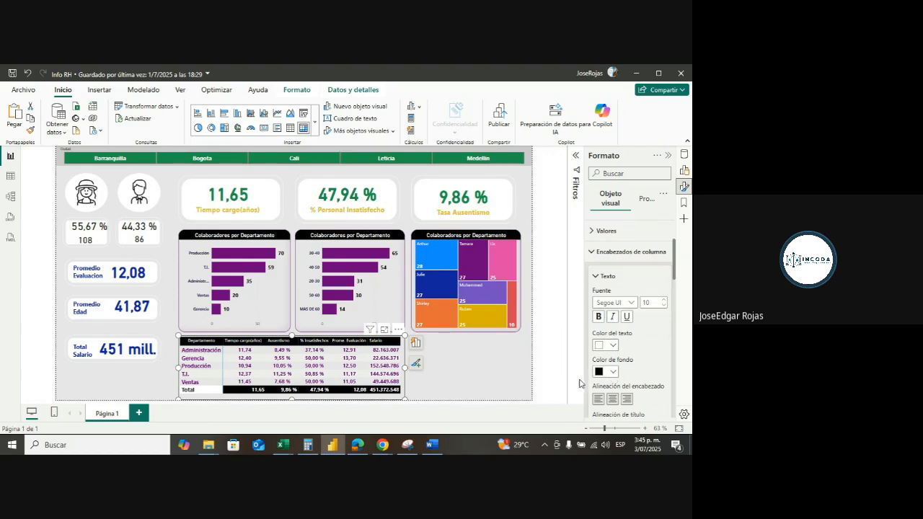
click(598, 318)
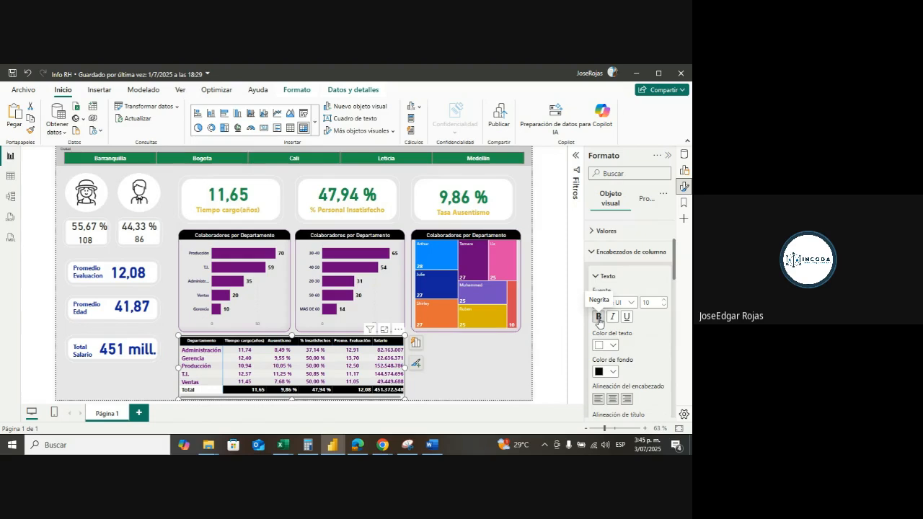
click(599, 320)
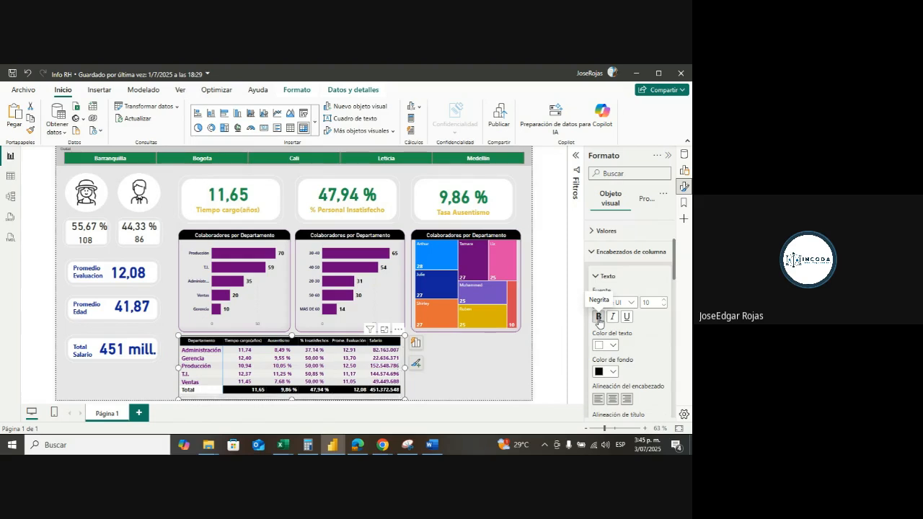
click(599, 320)
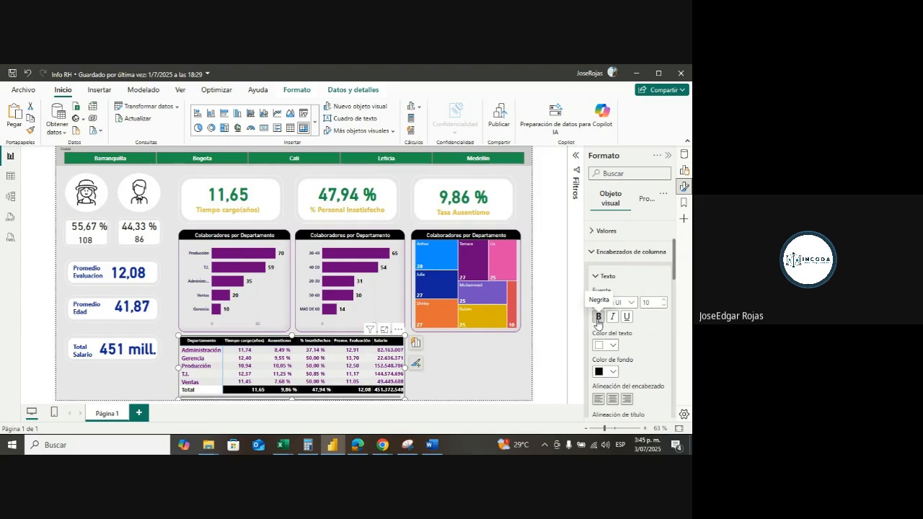
click(598, 321)
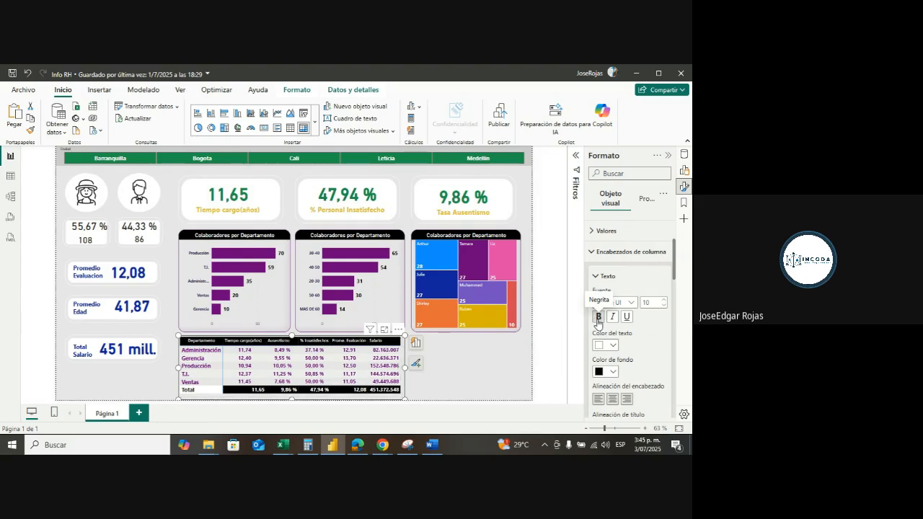
scroll(611, 339, down, 1)
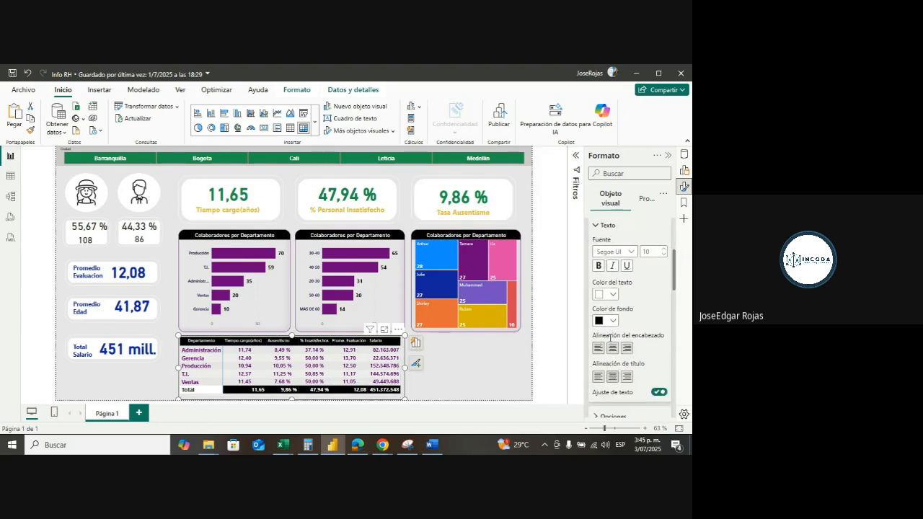
scroll(610, 336, up, 2)
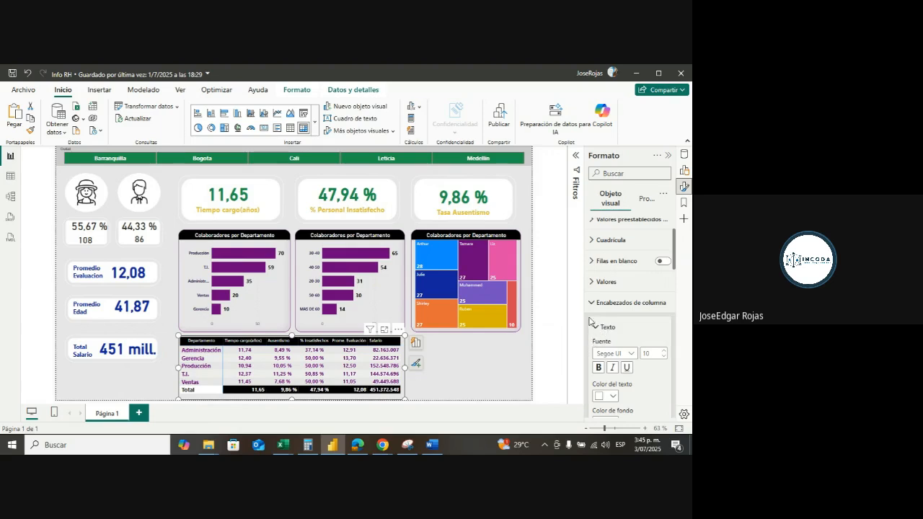
click(589, 309)
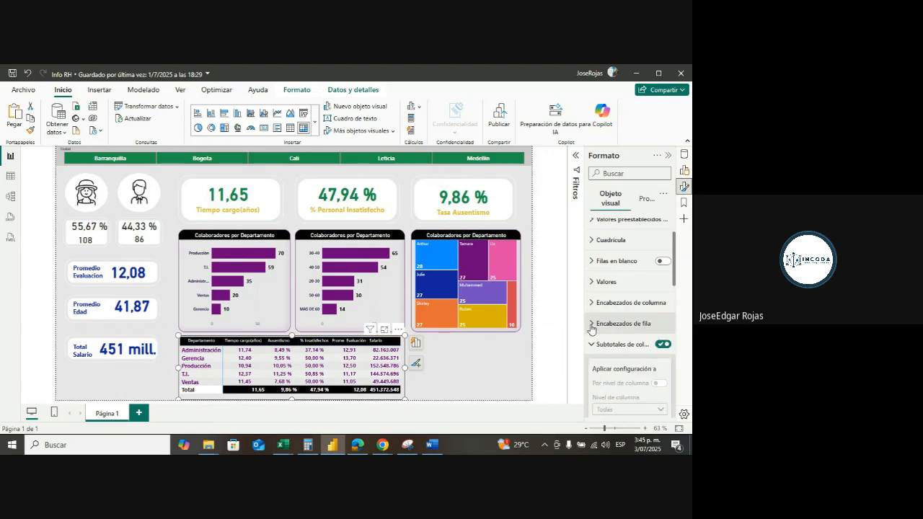
- Give the matrix's row header formatting a black background and white text so that it applies to the Total label
click(592, 326)
scroll(603, 317, down, 3)
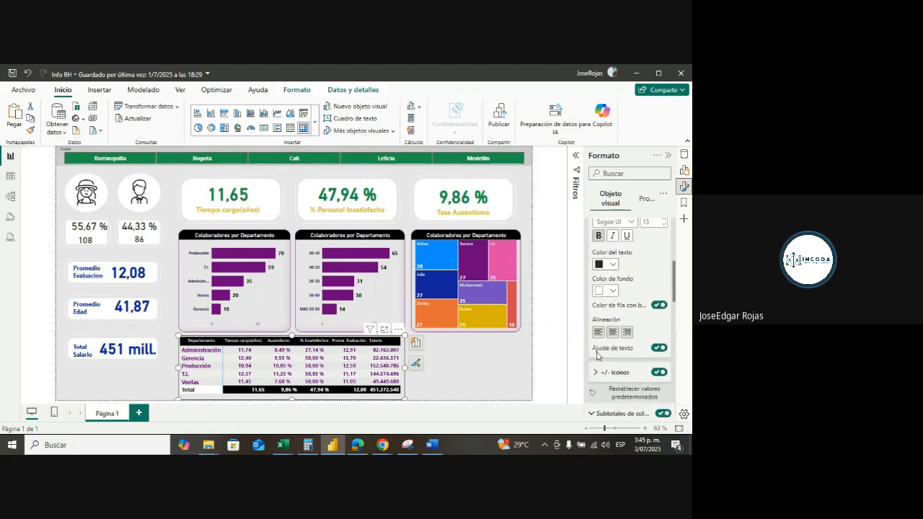
click(613, 292)
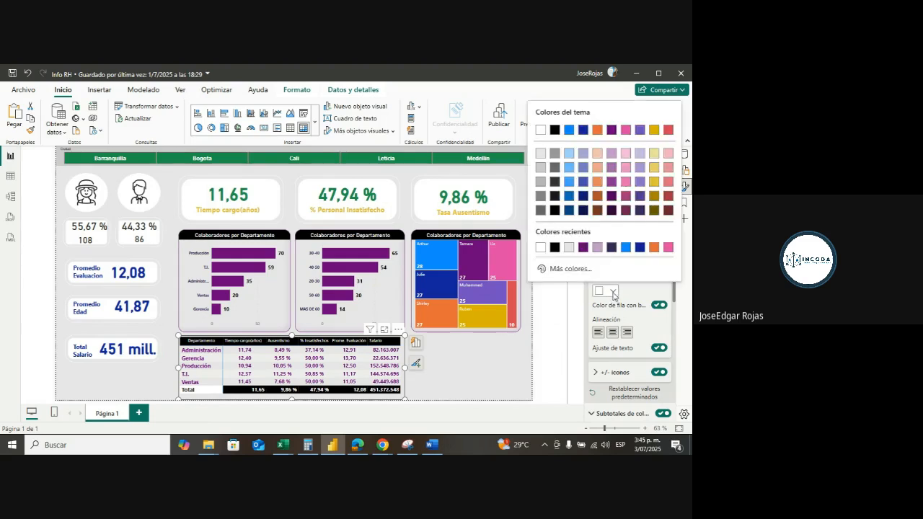
click(555, 247)
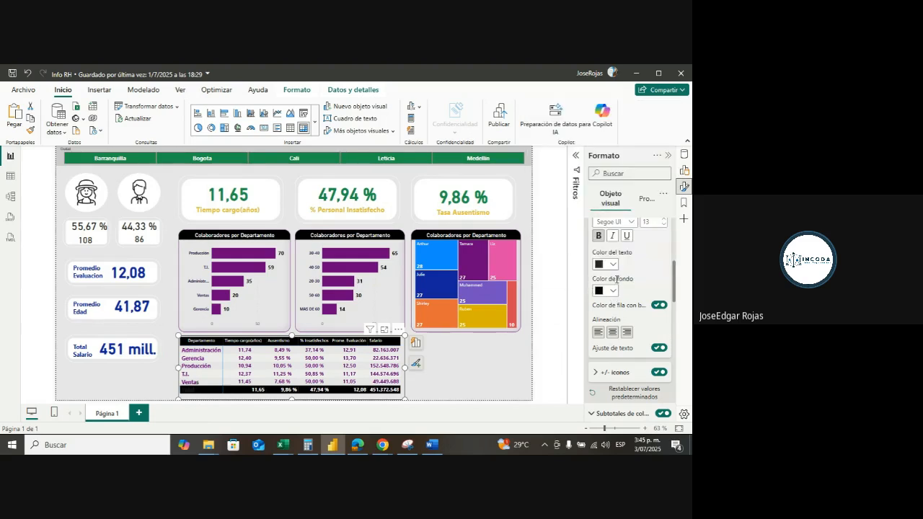
scroll(613, 277, up, 3)
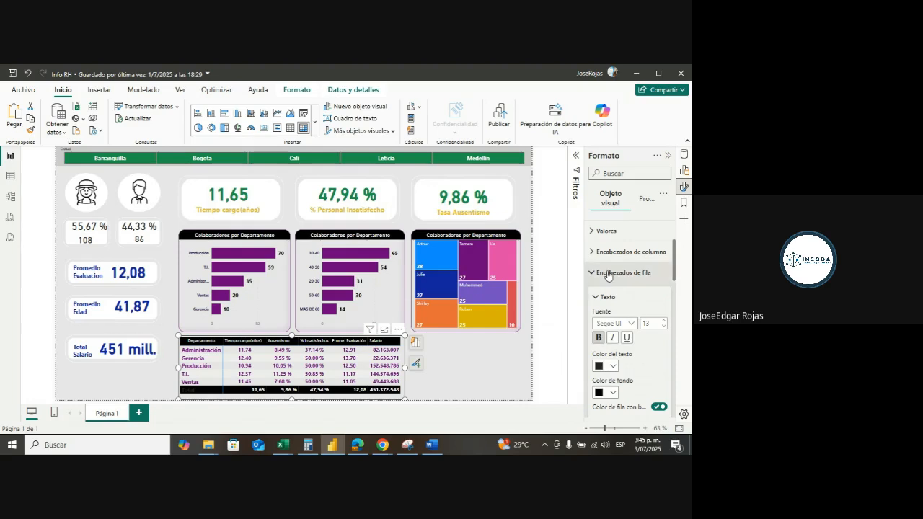
click(613, 365)
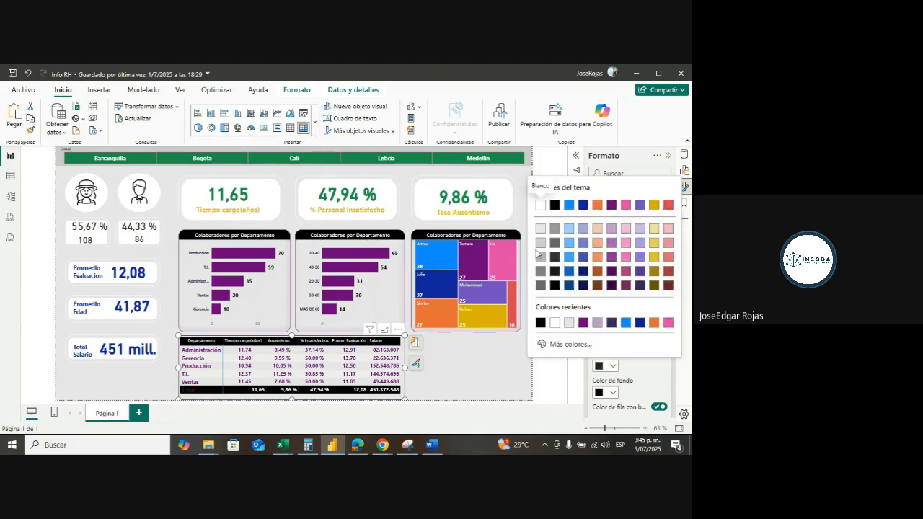
click(541, 205)
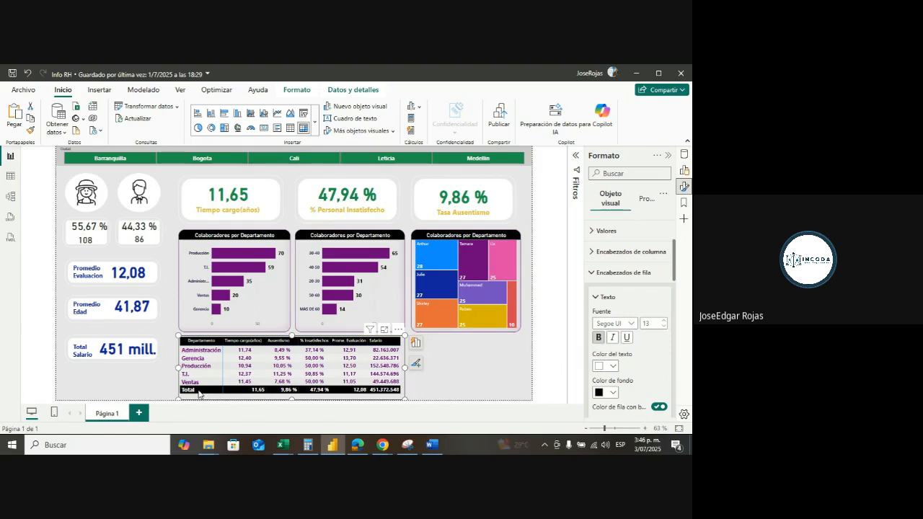
click(434, 376)
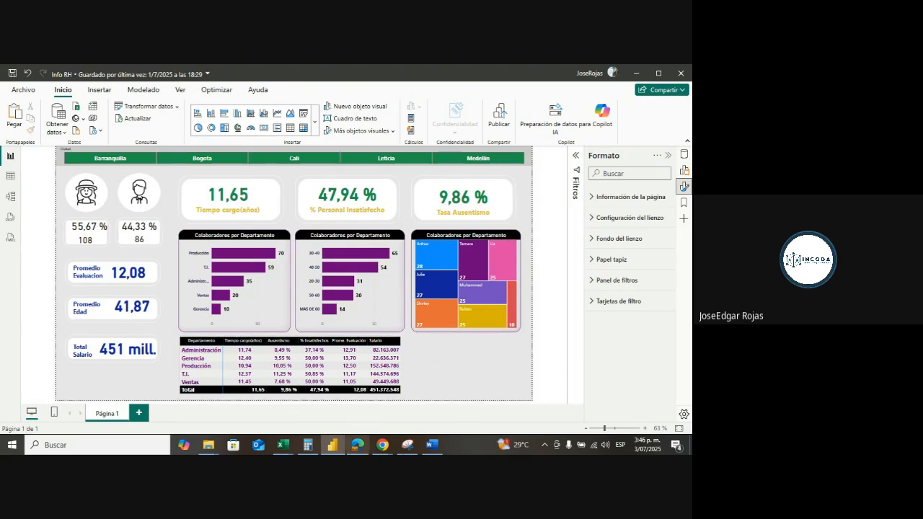
- Insert a blank scatter chart in the free space beside the department matrix, below the treemap
mouse_move(309, 447)
click(668, 156)
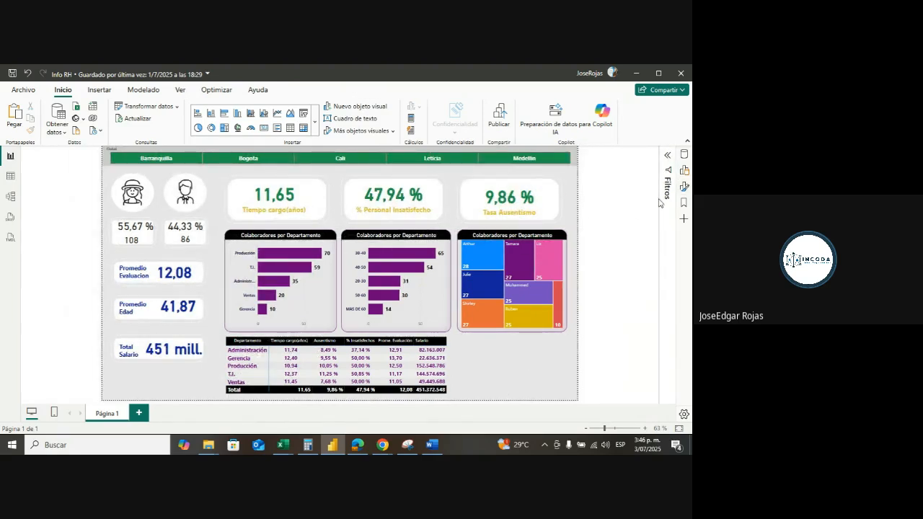
click(685, 171)
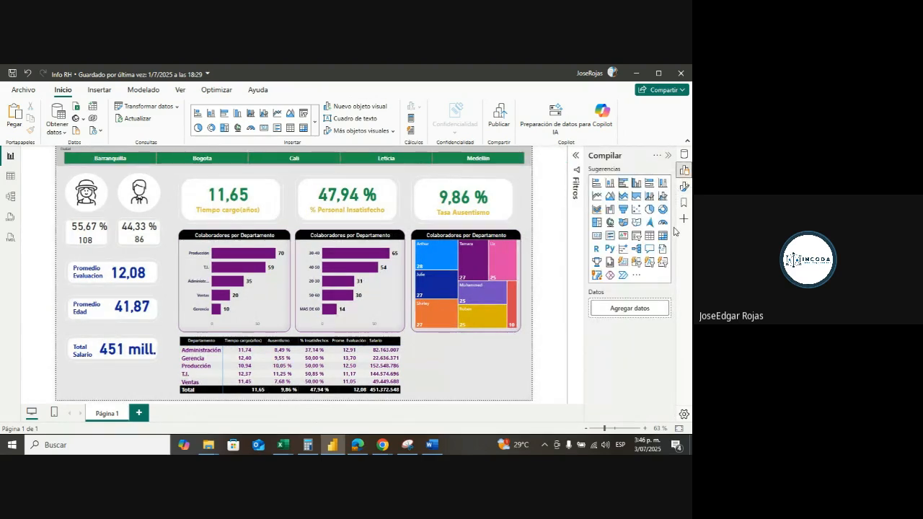
click(636, 209)
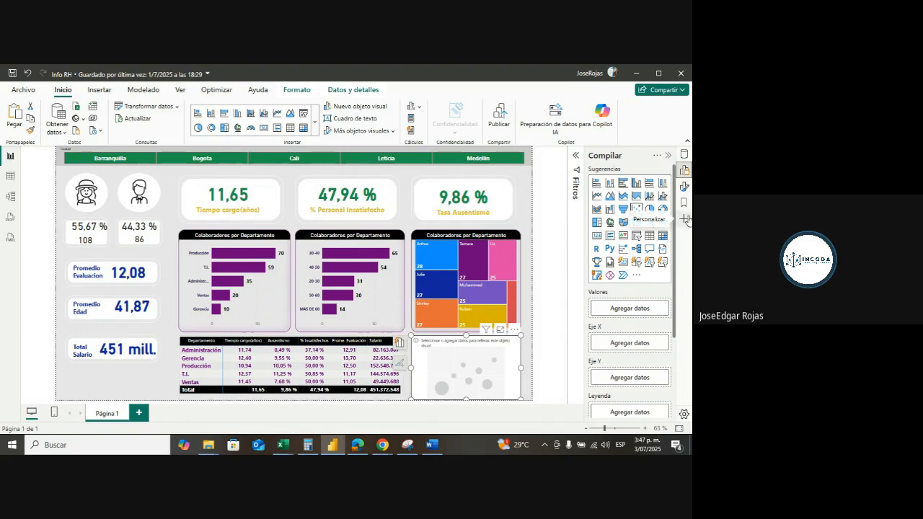
click(669, 158)
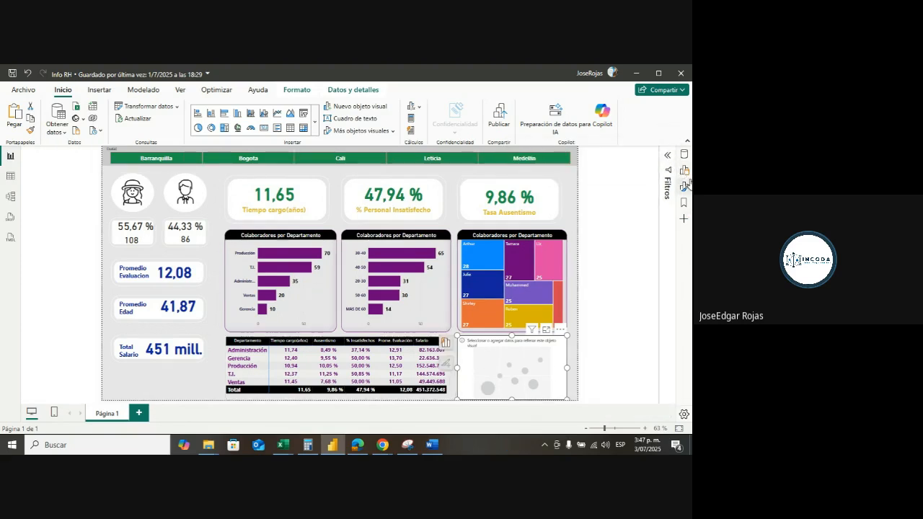
- Fill the scatter chart with Nombre Empleado as values, Edad on the X axis and Salario on the Y axis
click(685, 156)
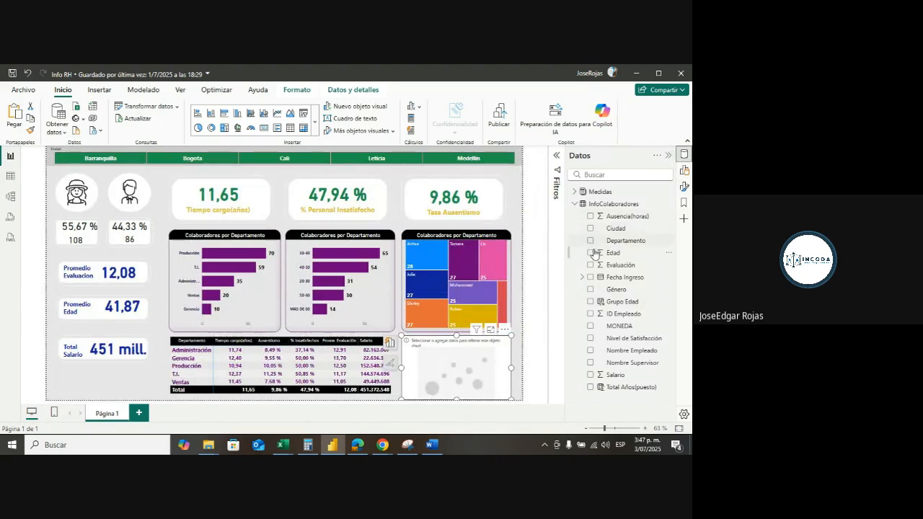
click(590, 351)
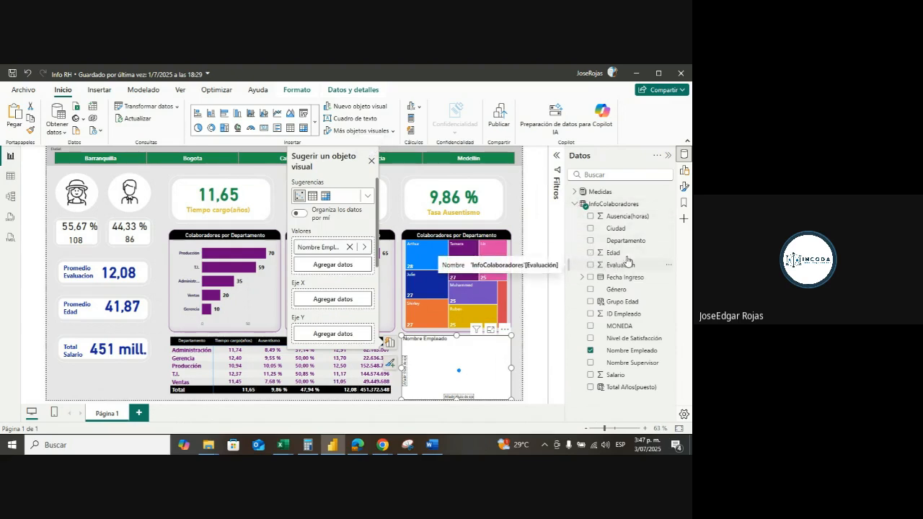
click(683, 171)
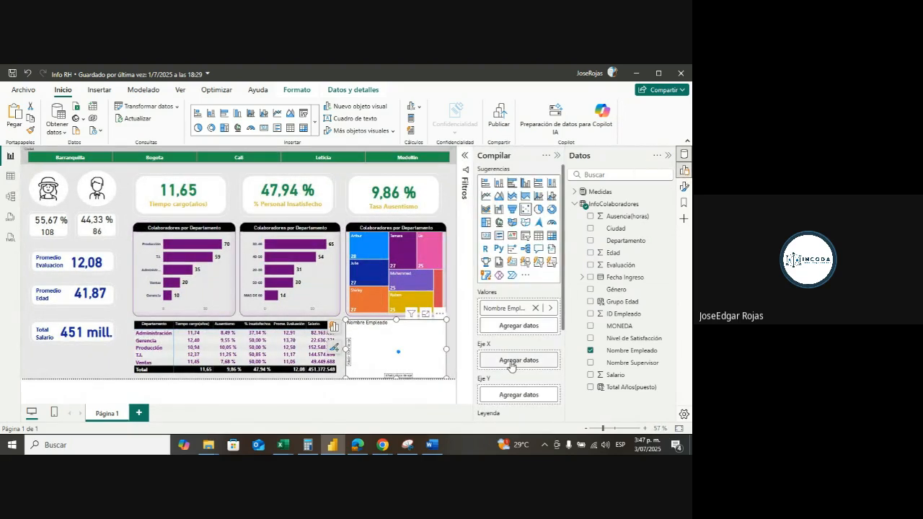
click(591, 253)
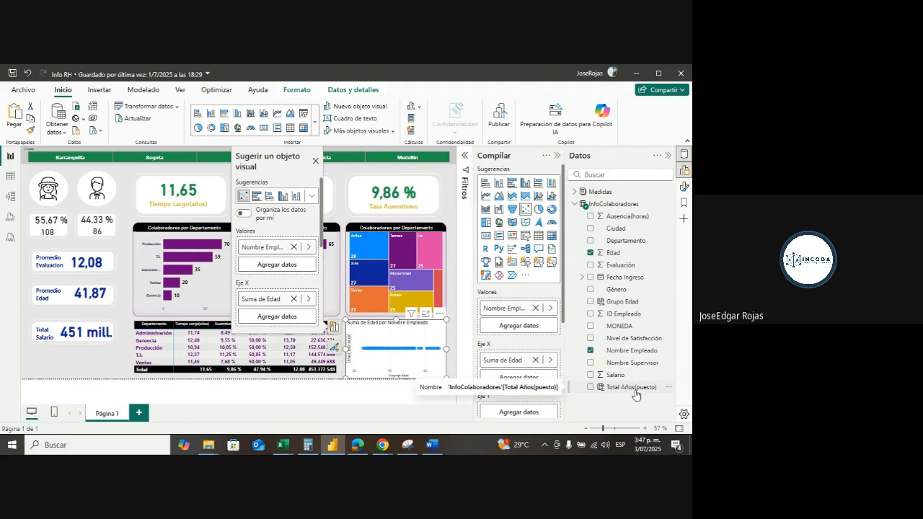
click(591, 375)
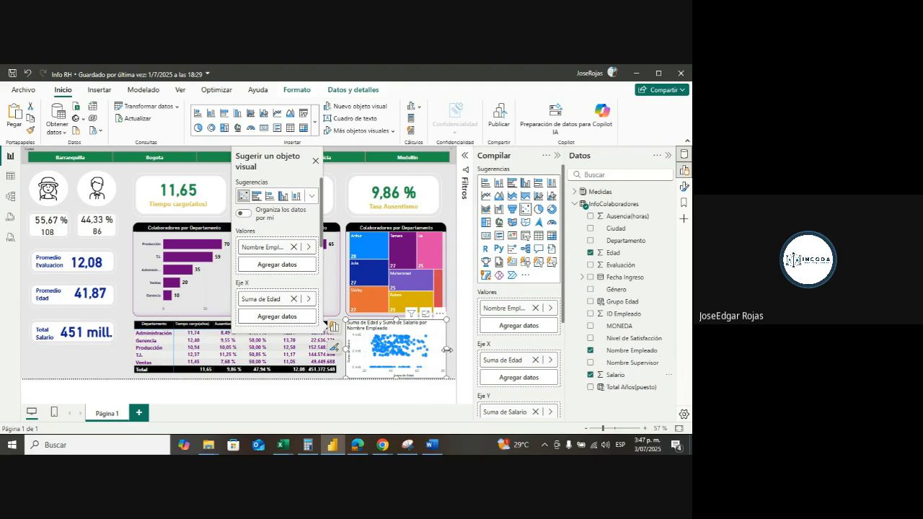
drag(448, 352, 450, 354)
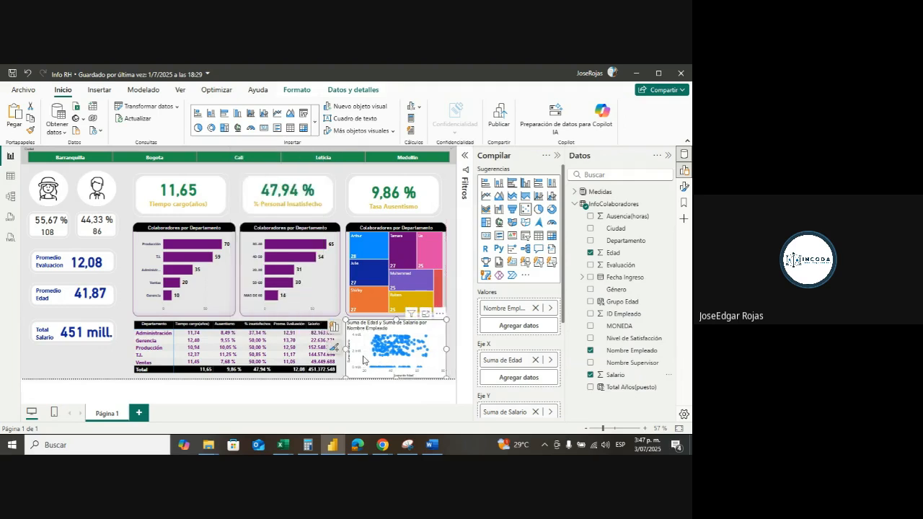
click(667, 156)
click(667, 156)
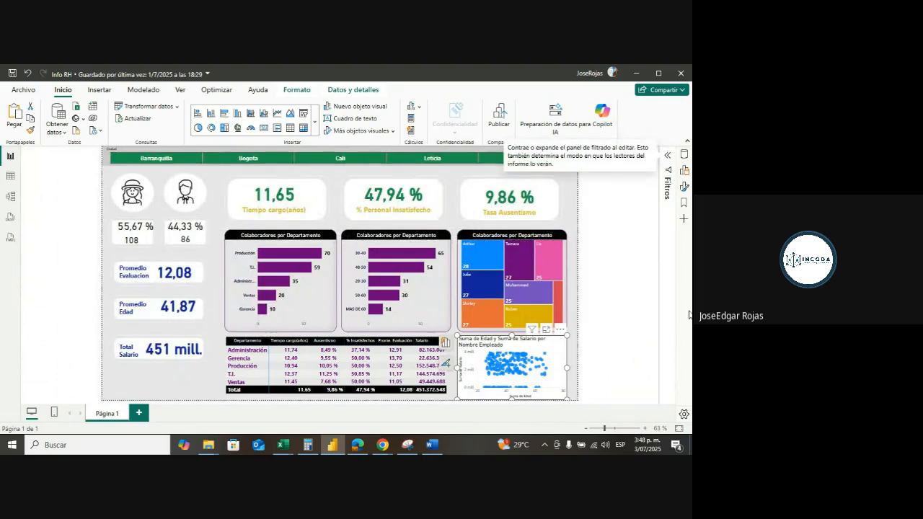
- Examine the scatter chart's age and salary points in focus mode, and return to the report
click(546, 331)
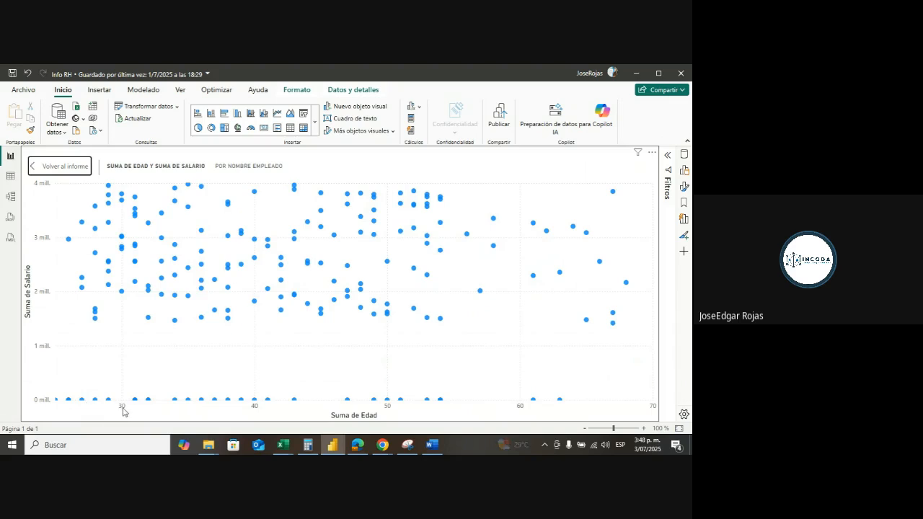
mouse_move(122, 293)
mouse_move(122, 249)
mouse_move(242, 267)
click(62, 171)
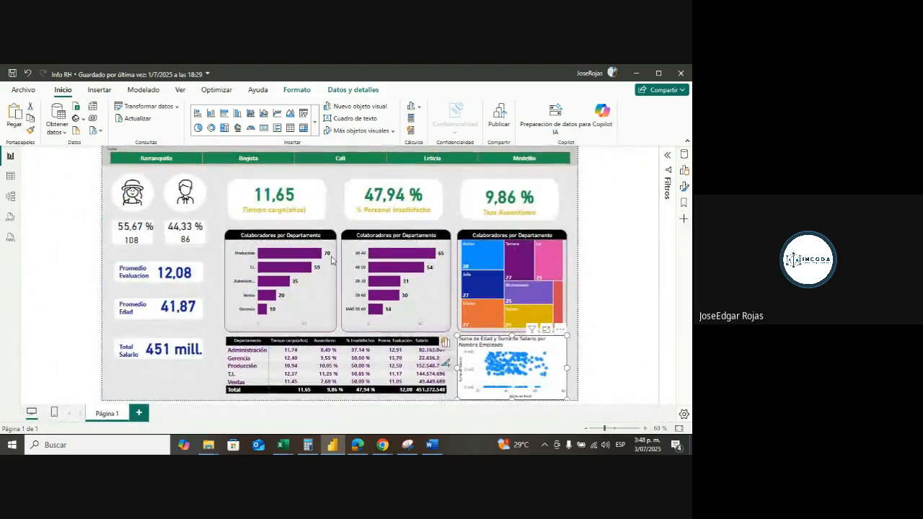
click(613, 318)
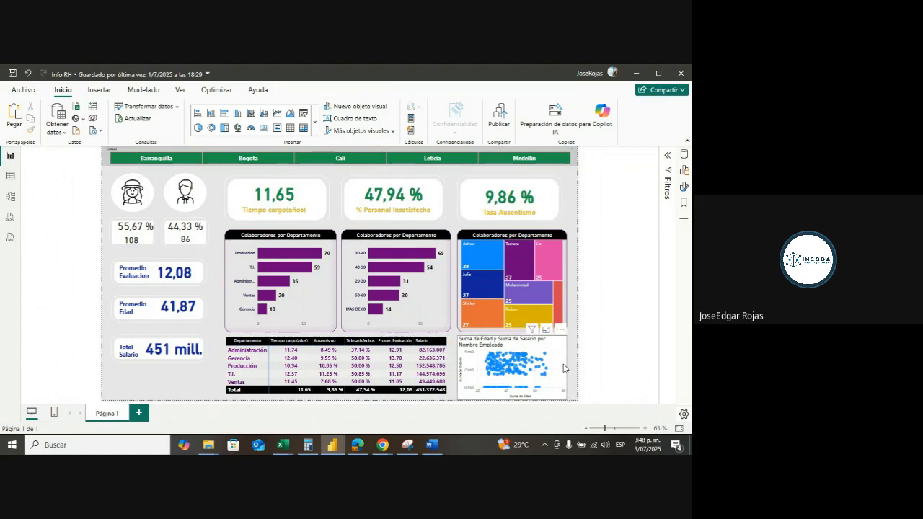
- Try to copy the department matrix's formatting onto the scatter chart
click(449, 376)
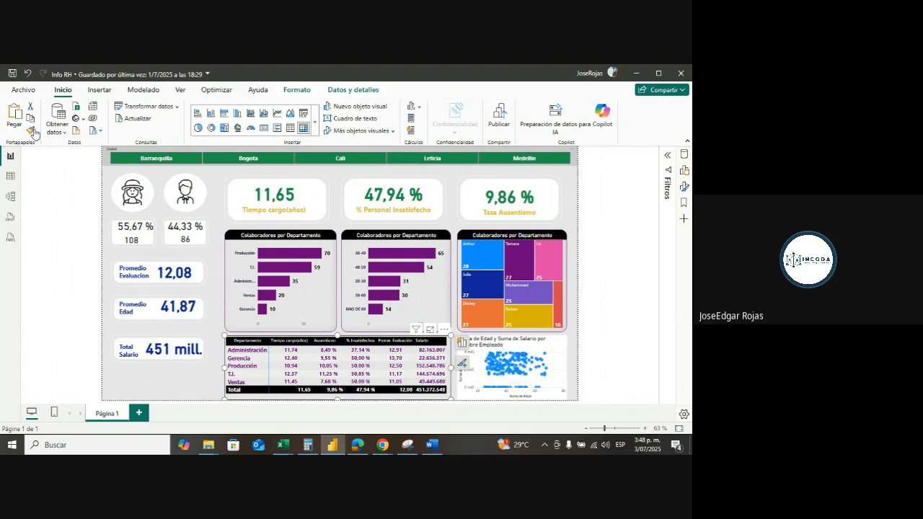
click(554, 345)
click(554, 345)
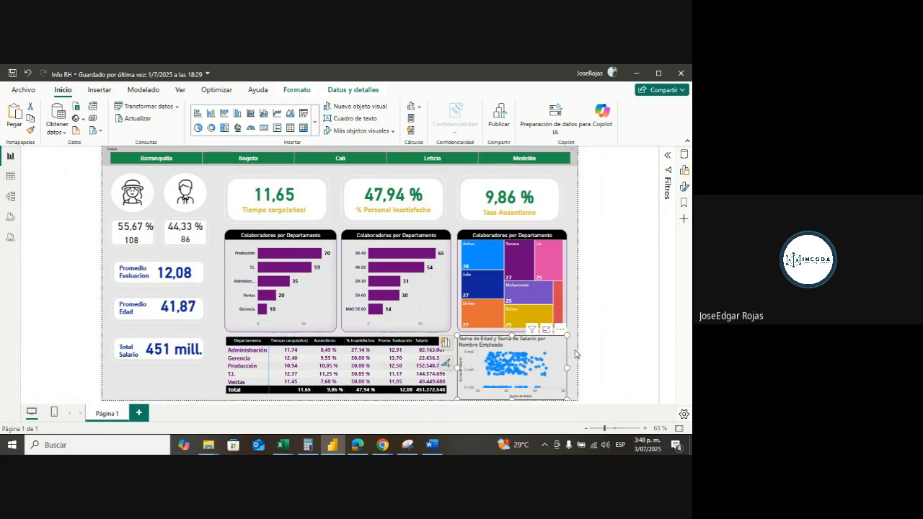
click(575, 355)
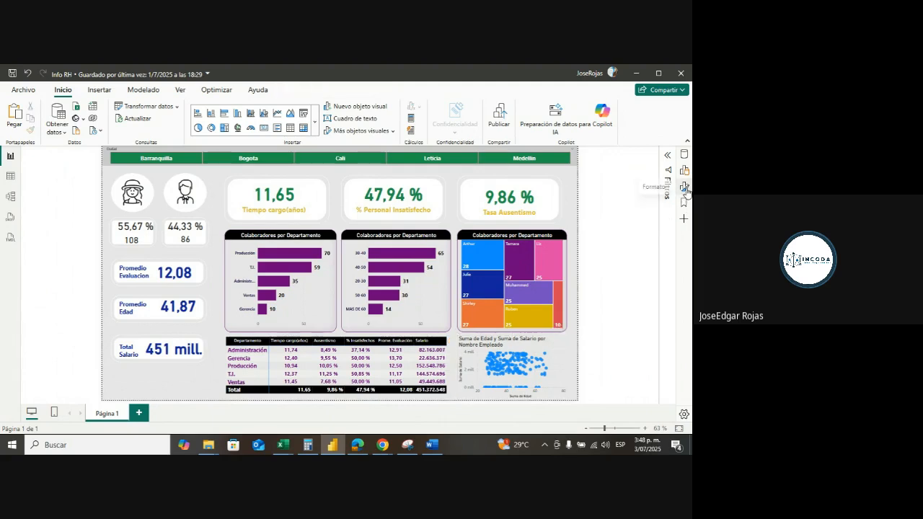
- Change the scatter chart's title text to "Edad Salario Empleado"
click(683, 186)
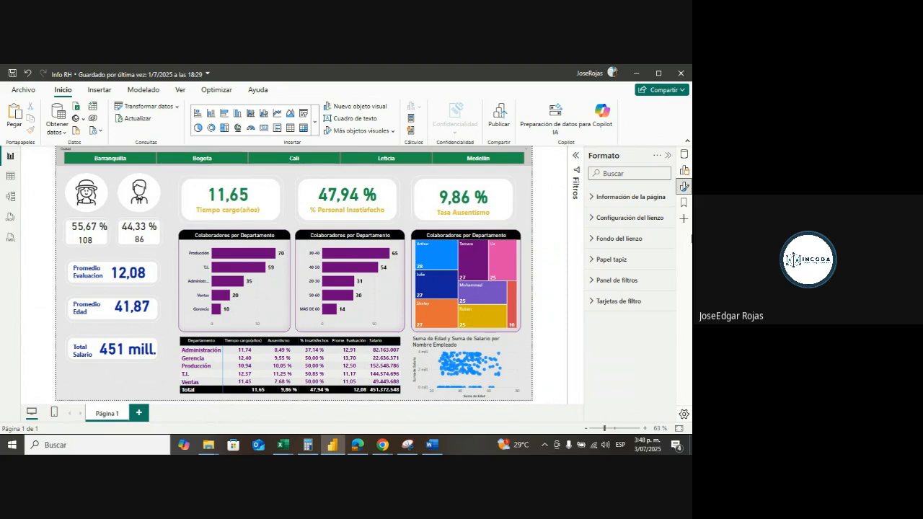
click(517, 366)
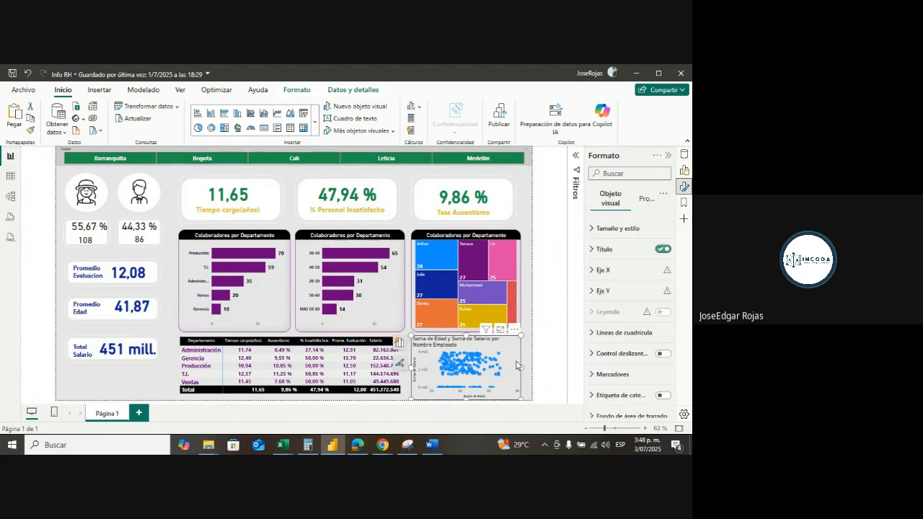
click(610, 250)
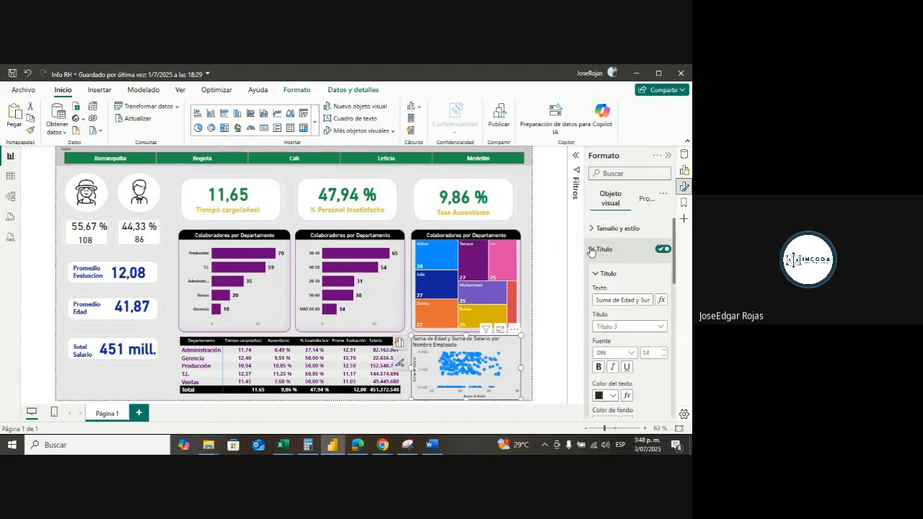
click(642, 302)
key(Right)
key(Right)
key(Right)
key(Right)
key(Right)
key(Right)
key(Right)
key(Right)
key(Right)
key(Right)
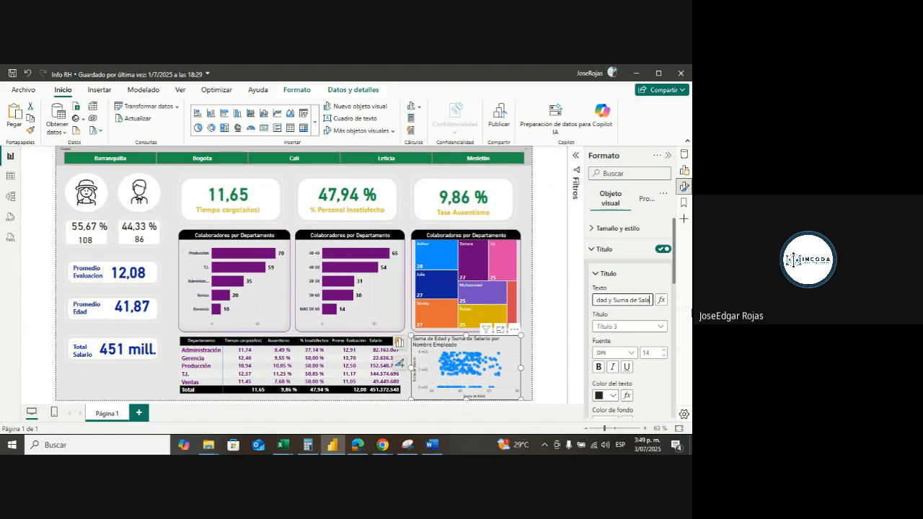
key(Right)
key(Right)
key(Right)
key(Right)
key(Right)
key(Right)
key(Right)
key(Right)
key(Right)
key(Right)
key(Right)
key(Right)
key(Right)
key(Right)
key(Right)
key(Right)
key(Right)
key(Right)
key(Right)
key(BackSpace)
key(BackSpace)
key(BackSpace)
key(BackSpace)
key(BackSpace)
key(BackSpace)
key(BackSpace)
key(BackSpace)
key(BackSpace)
key(BackSpace)
key(BackSpace)
key(BackSpace)
key(BackSpace)
key(BackSpace)
key(BackSpace)
key(BackSpace)
key(BackSpace)
key(BackSpace)
key(BackSpace)
key(BackSpace)
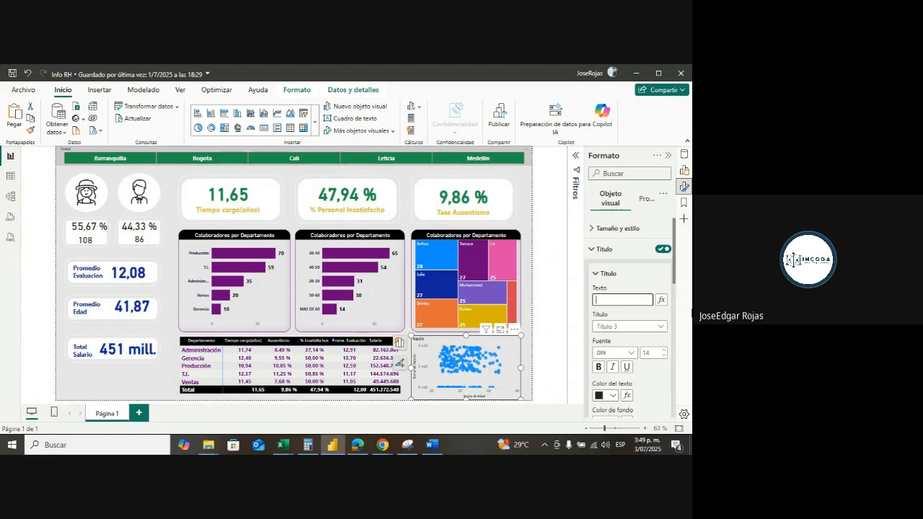
text(Edad Salario)
text(Empleado)
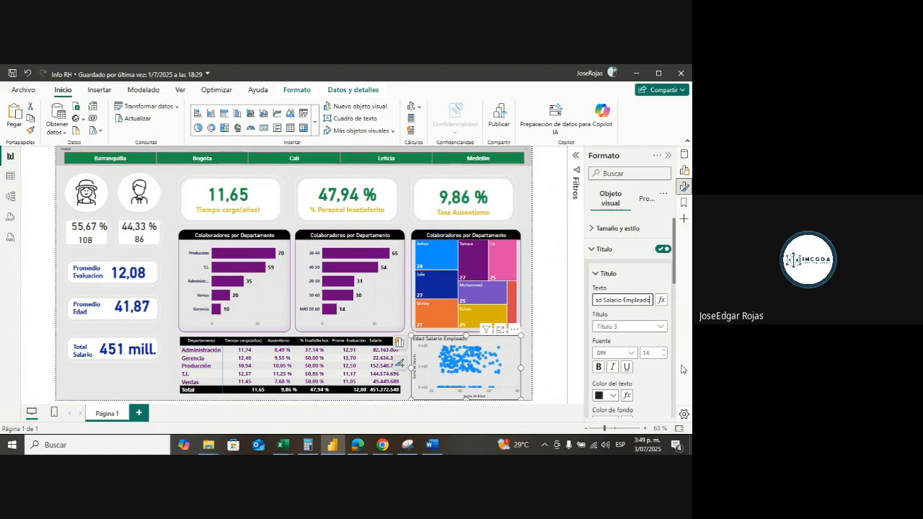
- Give the scatter chart's title a black background and white text, center it, and close the formatting options
scroll(614, 401, down, 3)
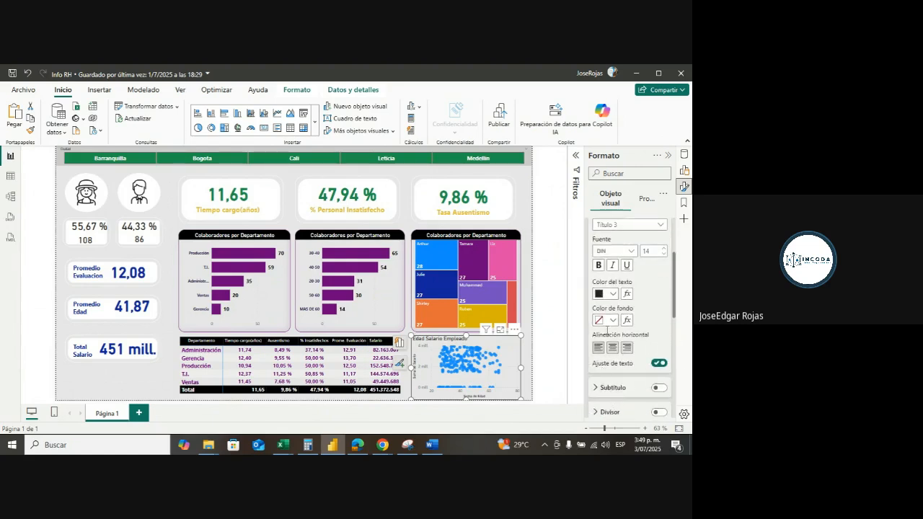
click(613, 319)
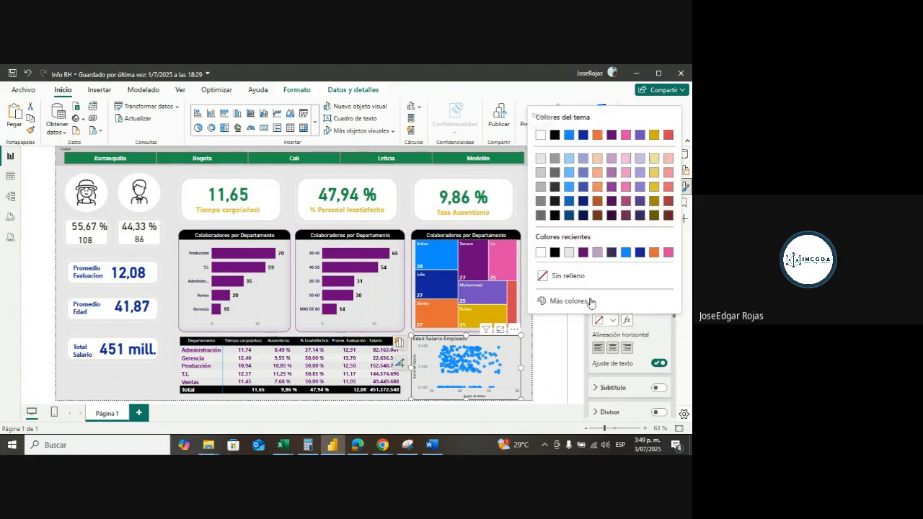
click(554, 252)
click(613, 294)
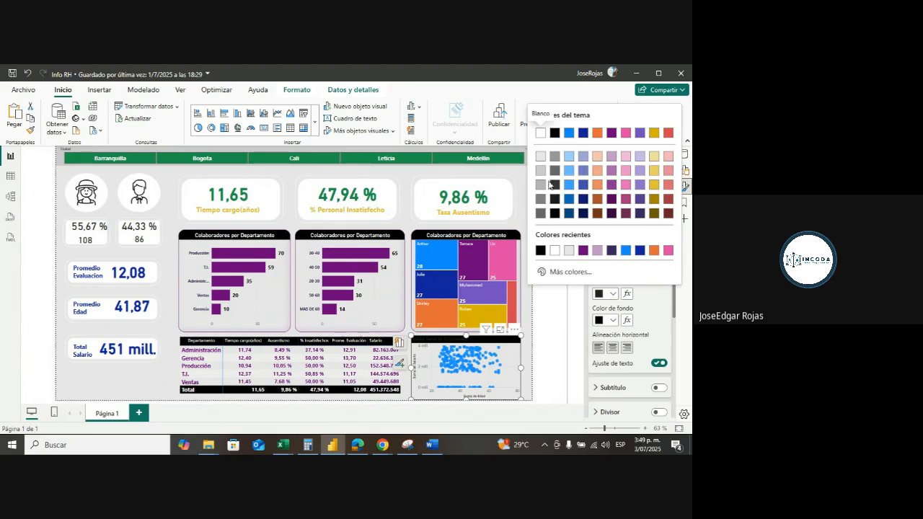
click(542, 134)
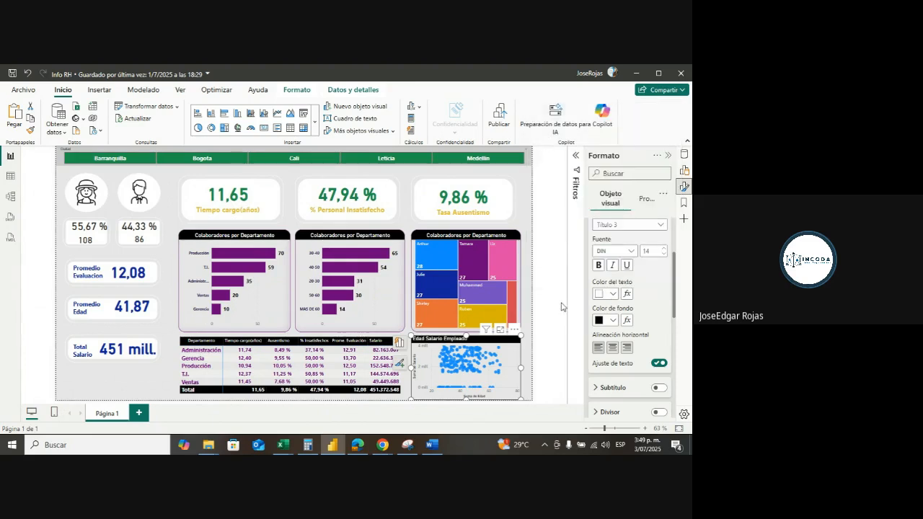
click(612, 347)
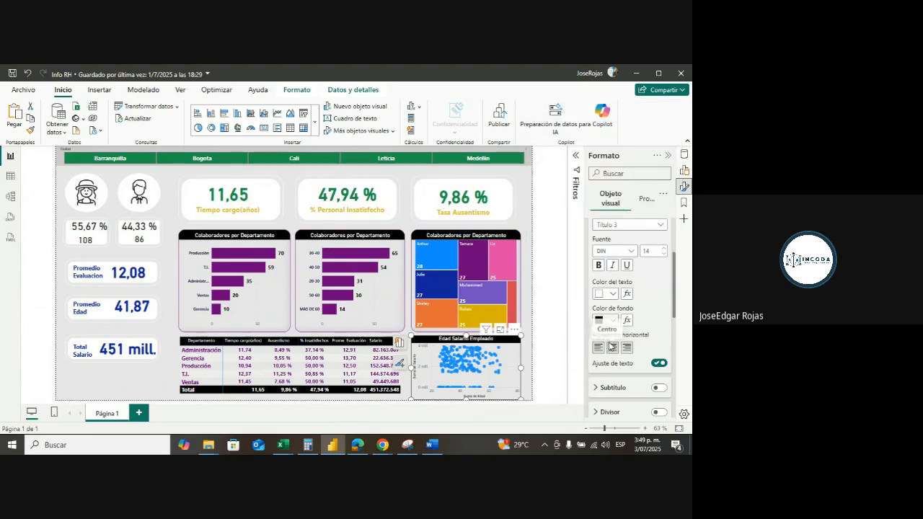
click(544, 389)
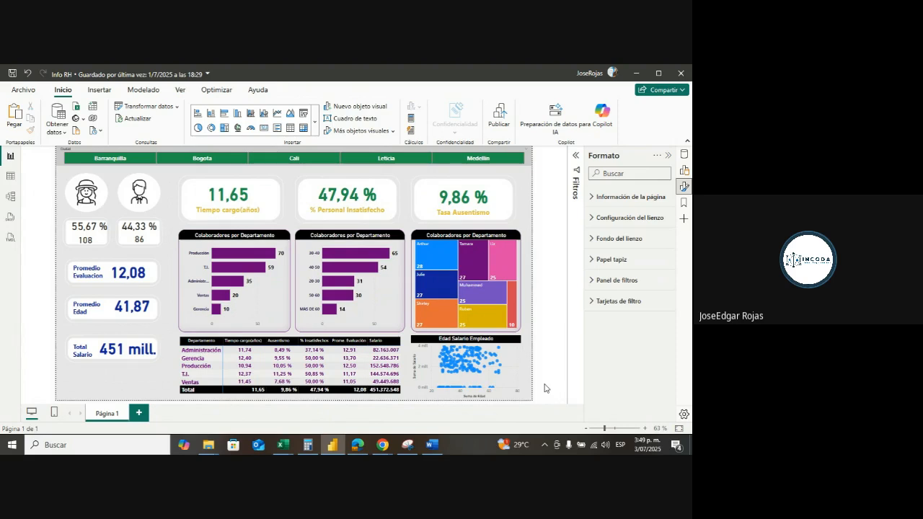
click(669, 156)
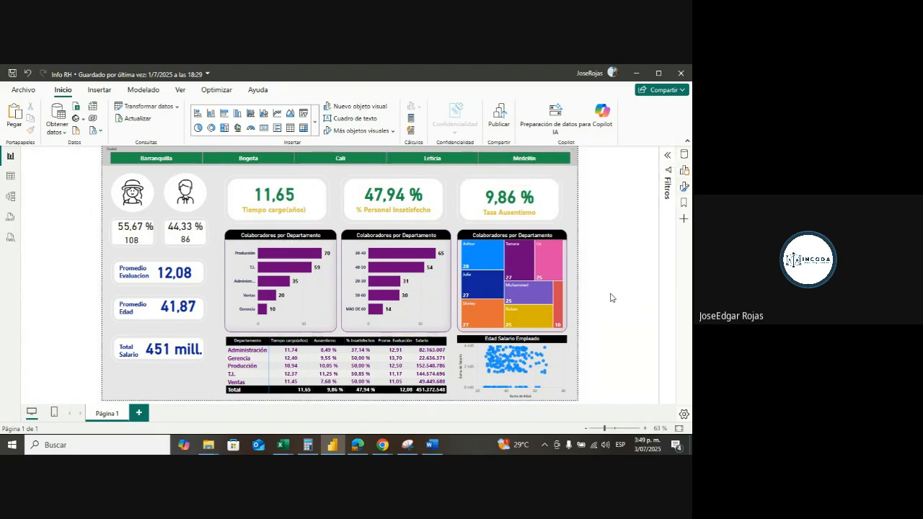
- Filter the dashboard by each city in turn, from Barranquilla through Medellin, to examine how the visuals respond
click(156, 159)
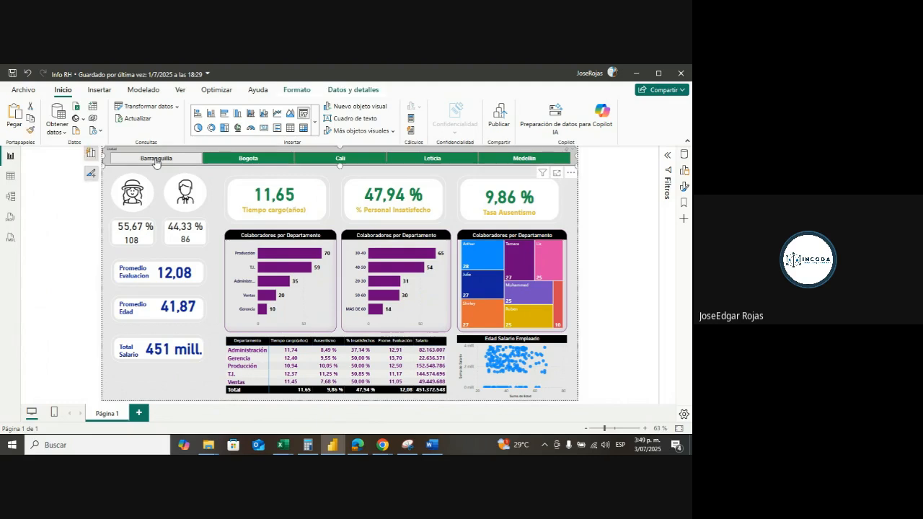
click(237, 159)
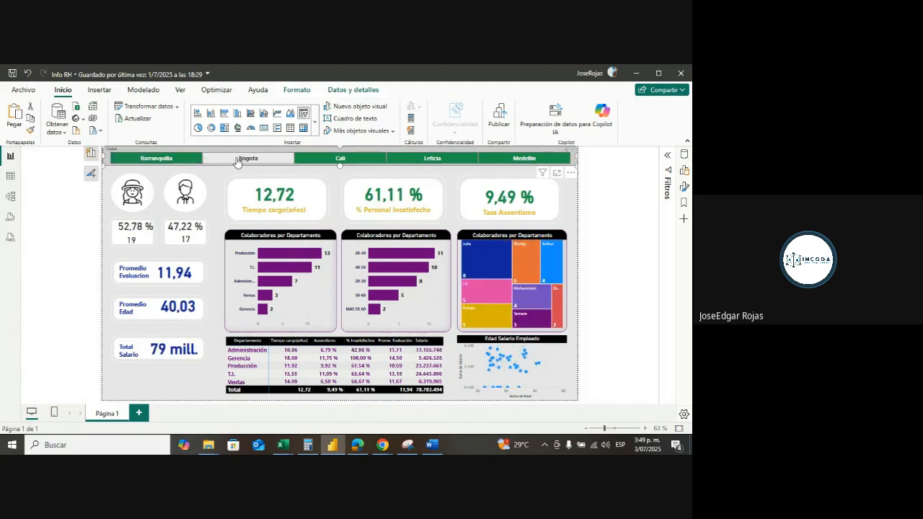
click(358, 160)
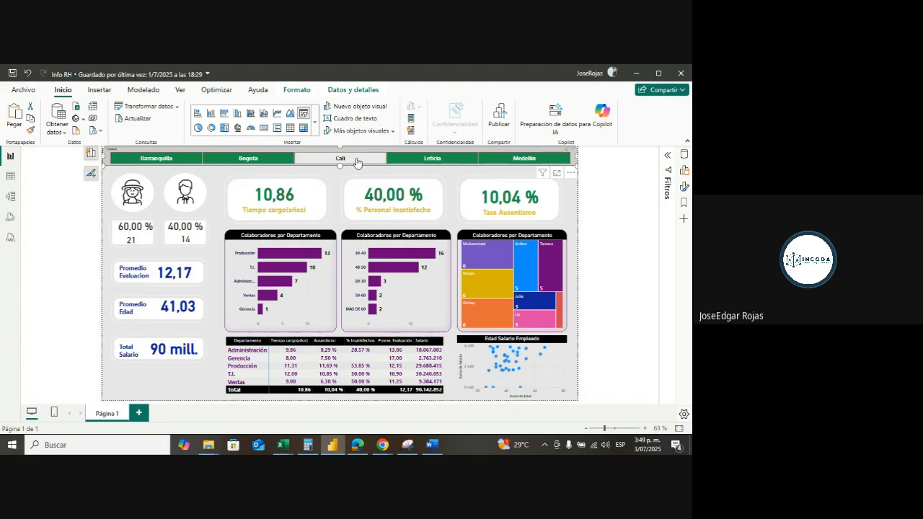
click(455, 159)
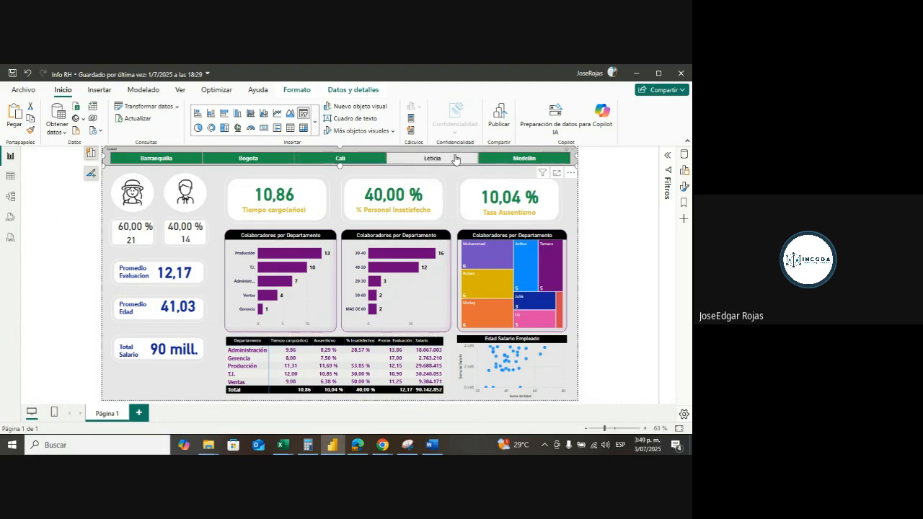
click(524, 159)
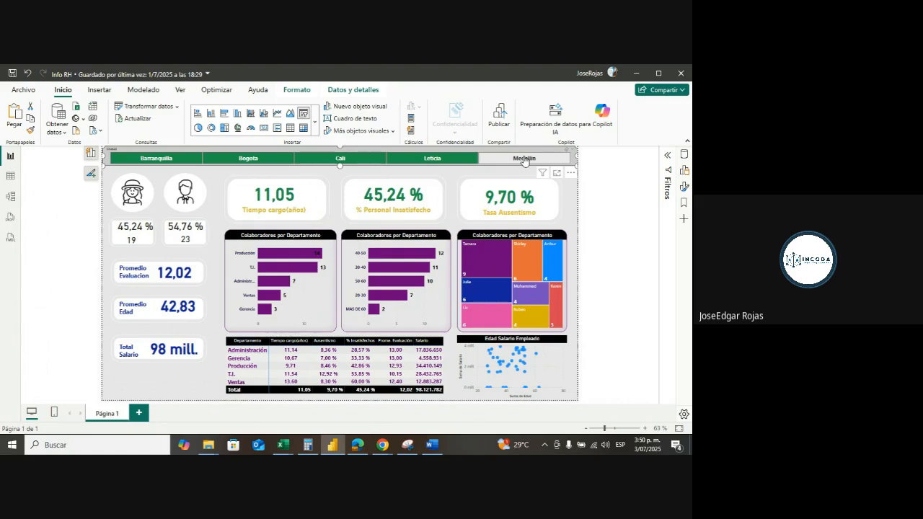
click(525, 160)
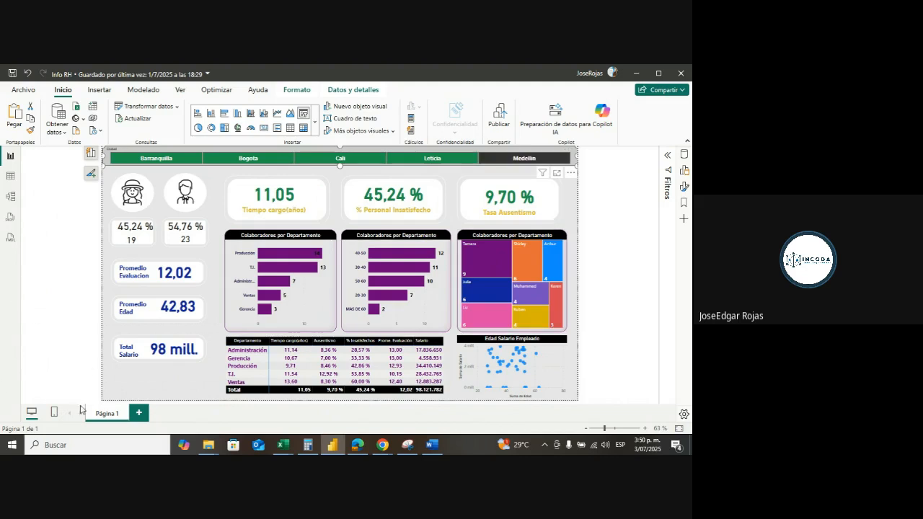
- Save the Info RH report and close it
click(14, 75)
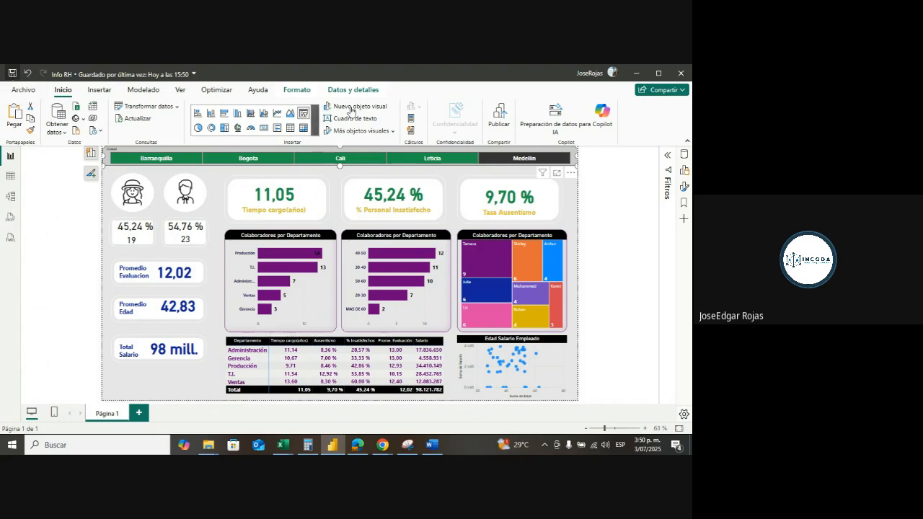
click(621, 218)
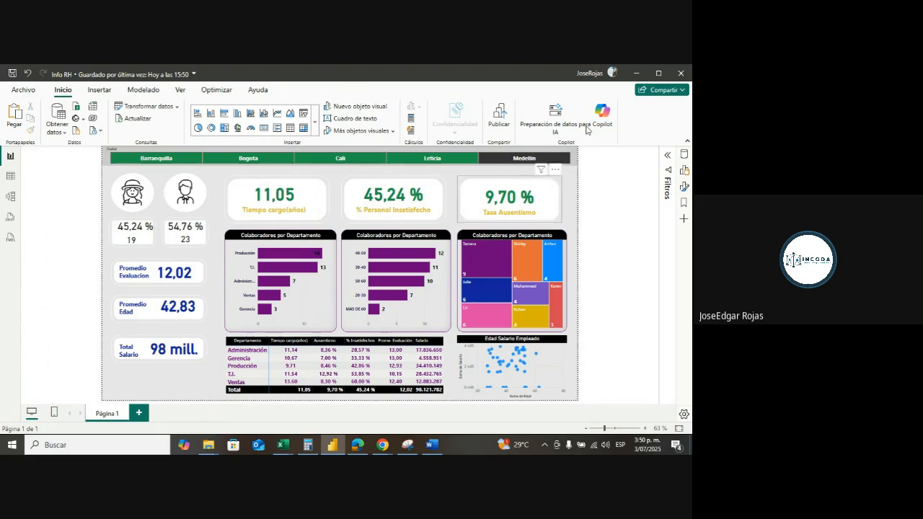
click(680, 73)
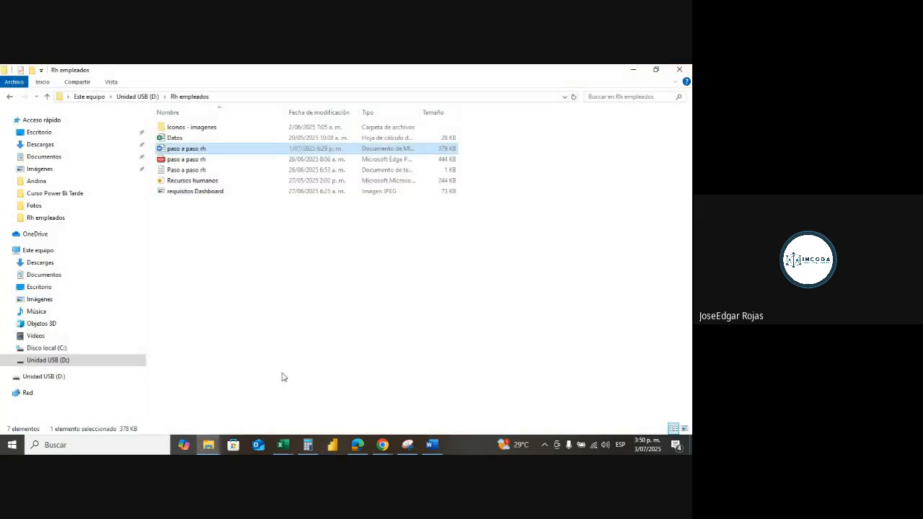
- Start Power BI Desktop again, create a blank report, and minimize its window
click(334, 449)
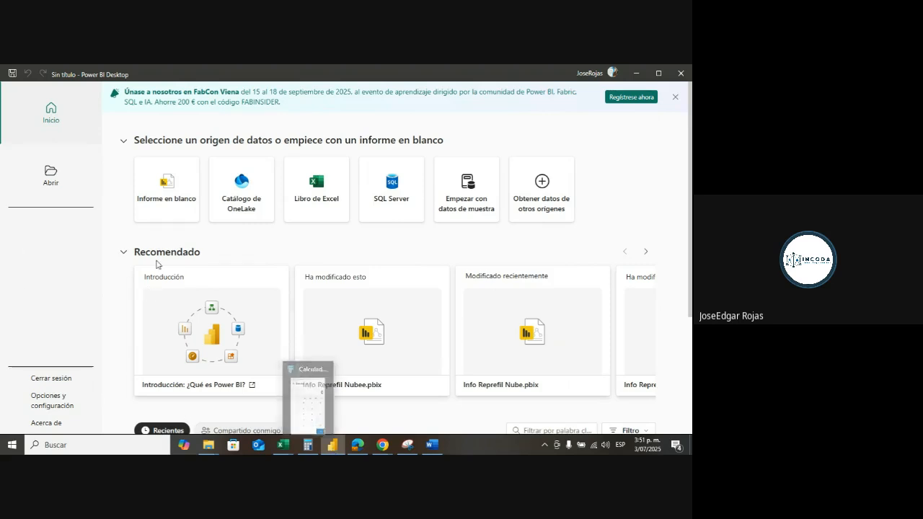
click(167, 191)
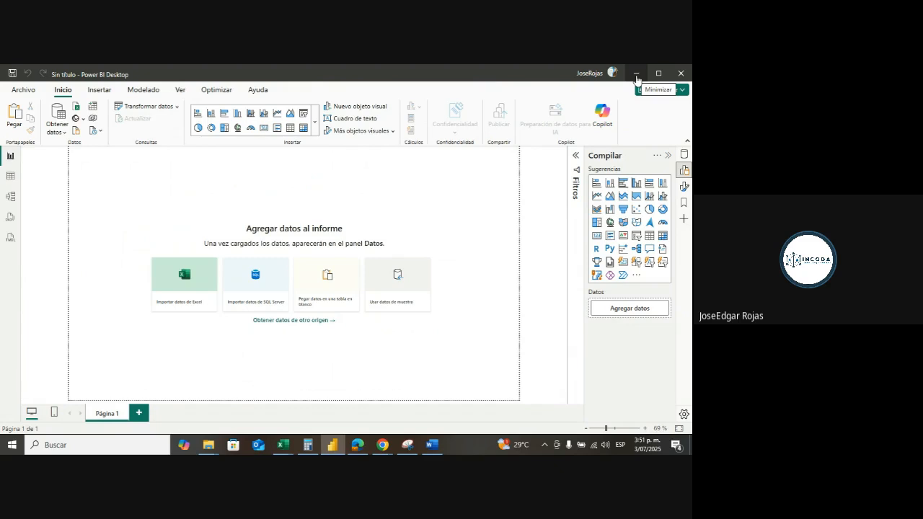
click(637, 77)
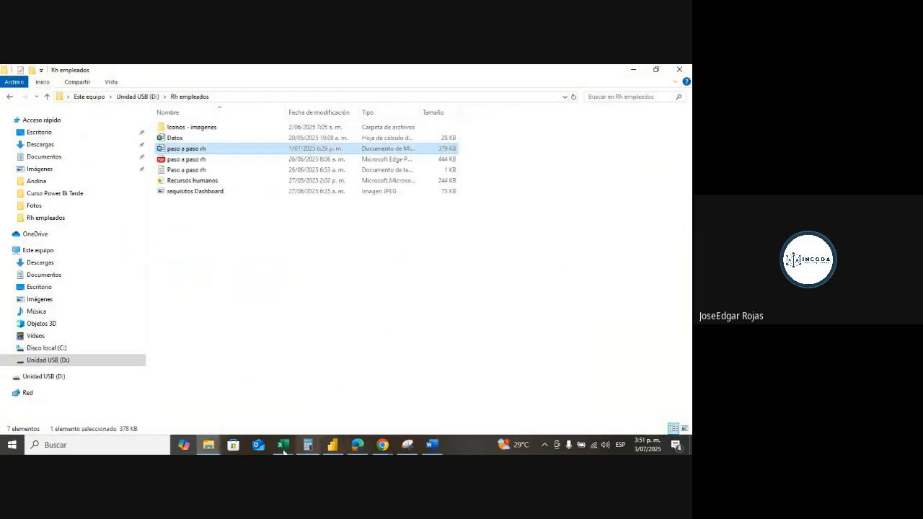
- Open the Confecciones Original workbook from the Confecciones folder inside Curso Power Bi Tarde on the desktop
mouse_move(210, 447)
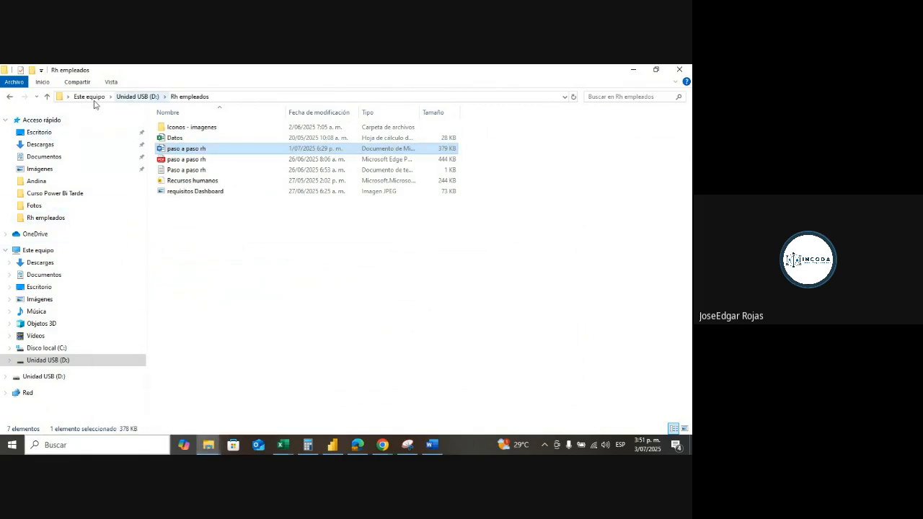
click(42, 136)
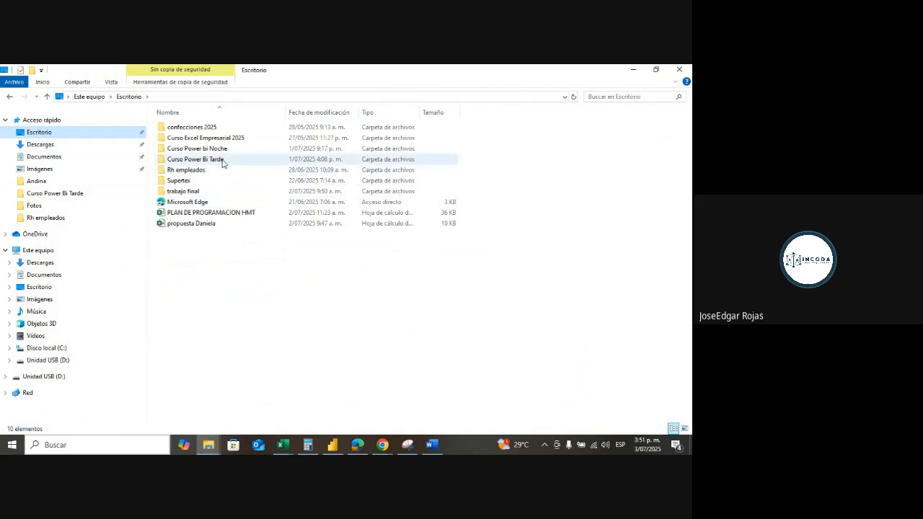
click(222, 162)
double_click(222, 162)
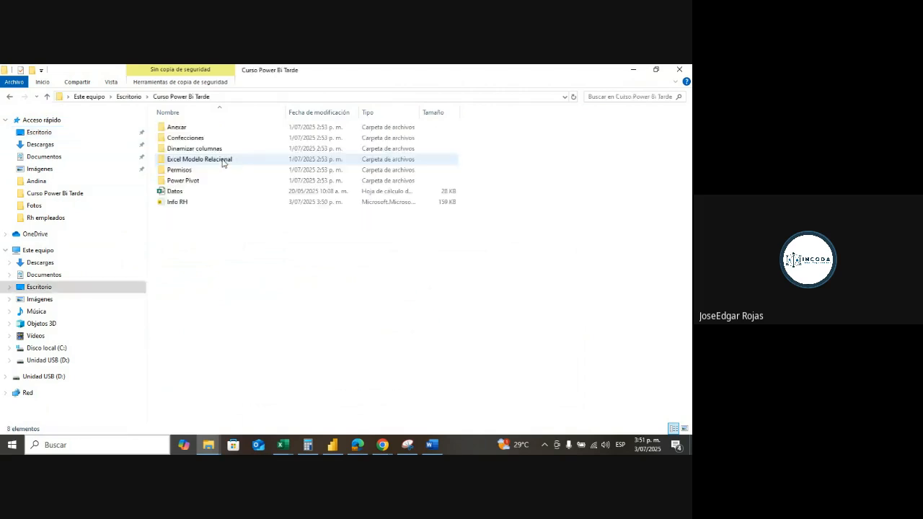
click(185, 143)
double_click(186, 142)
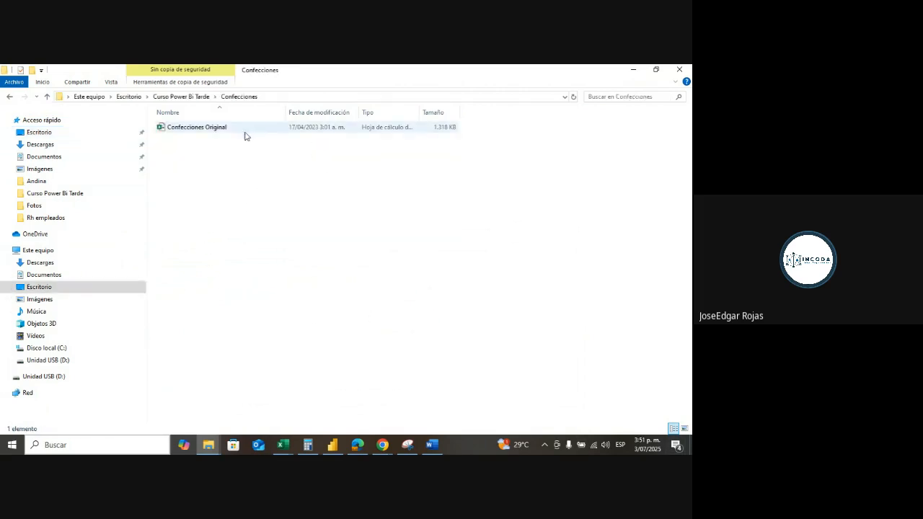
click(217, 130)
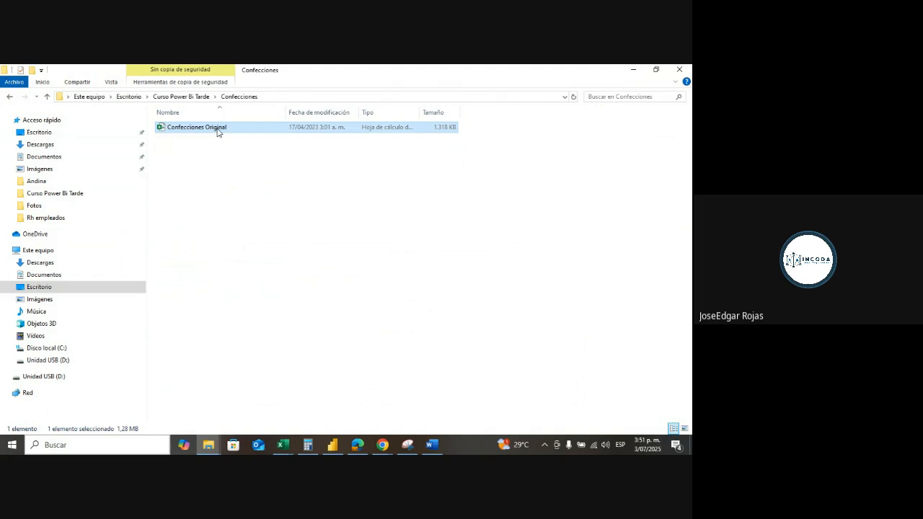
double_click(217, 131)
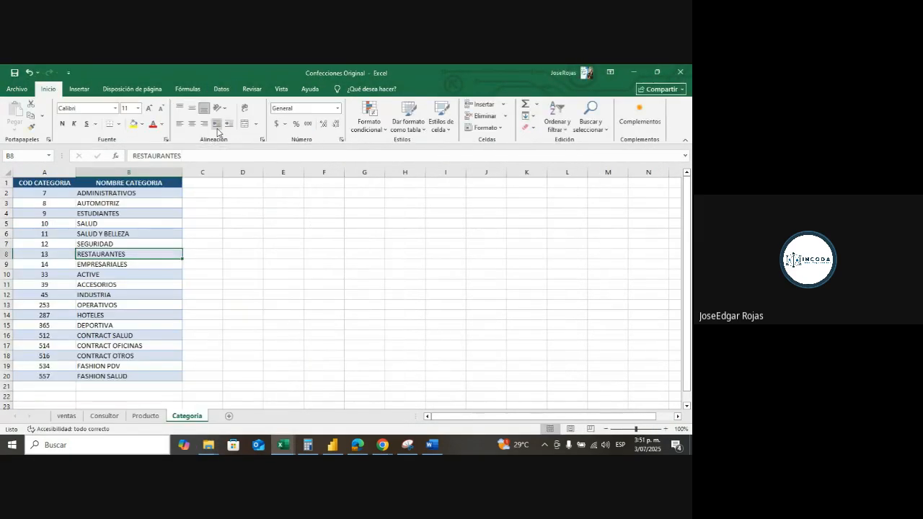
mouse_move(290, 450)
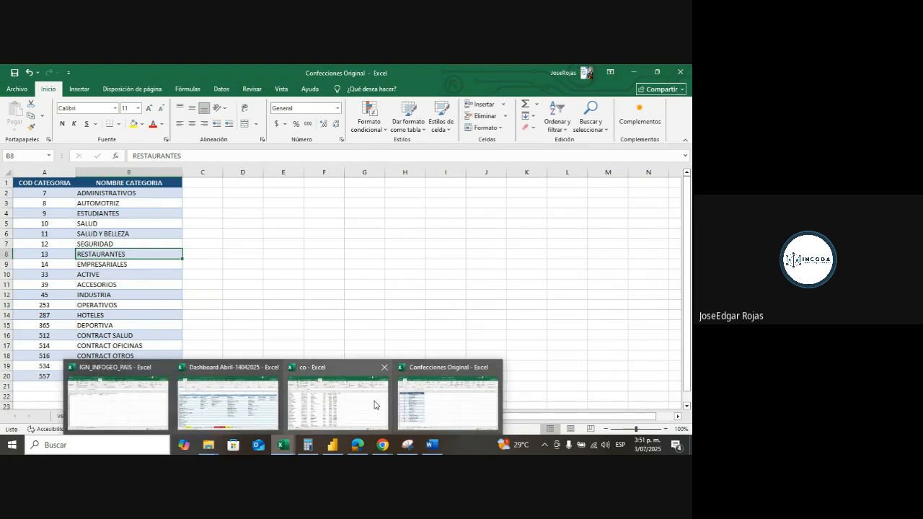
- Close the Dashboard Abril-14042025 workbook and return to the Confecciones Original workbook
mouse_move(376, 405)
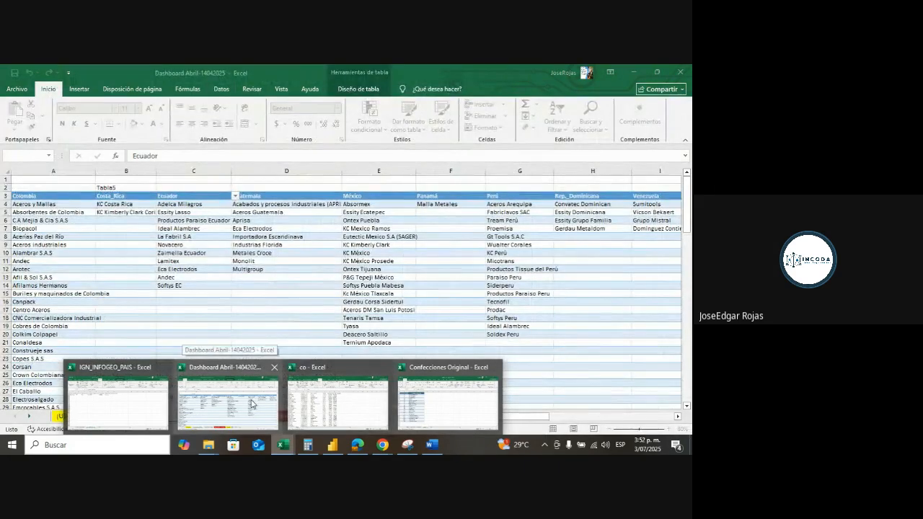
click(229, 400)
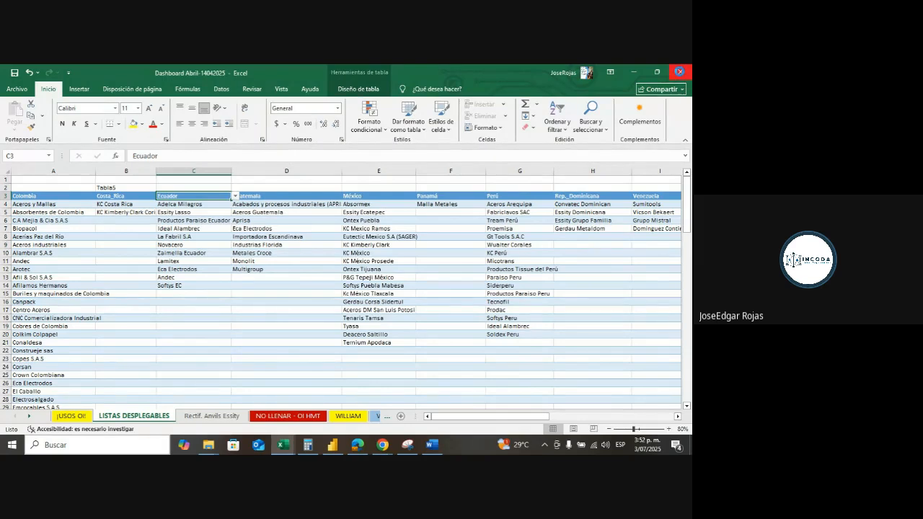
click(680, 71)
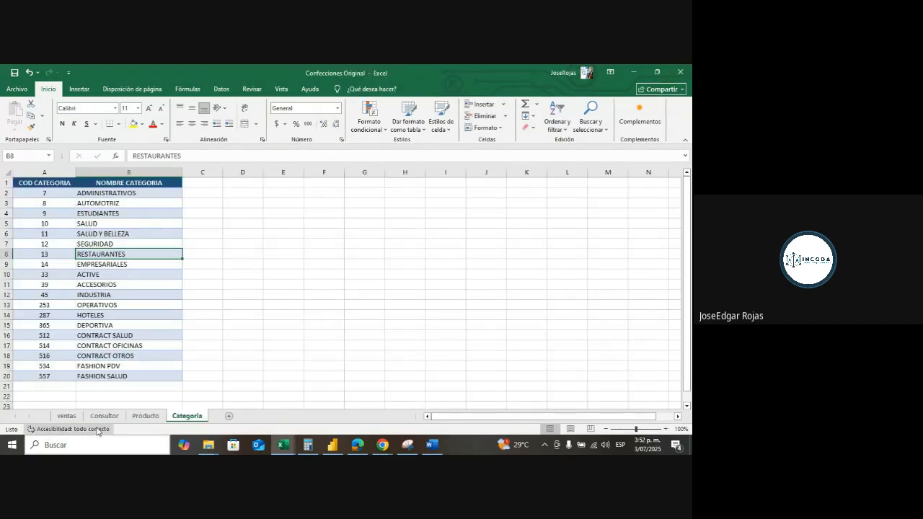
click(298, 329)
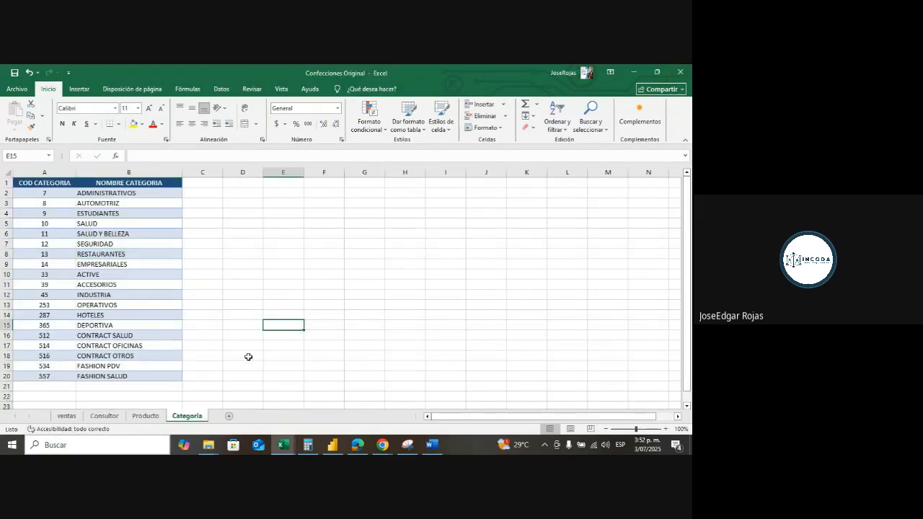
- Examine the ventas sheet's columns and records, from the first rows down to the end of the data
click(67, 417)
click(252, 293)
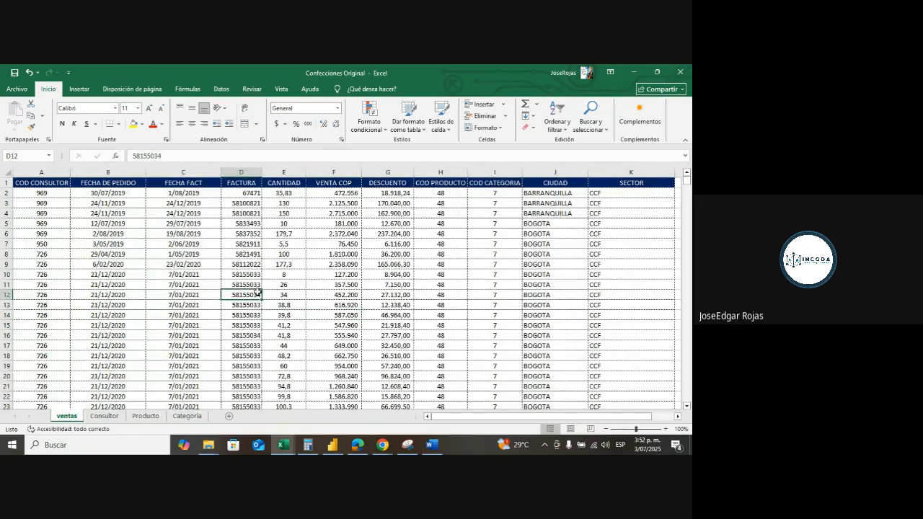
click(67, 244)
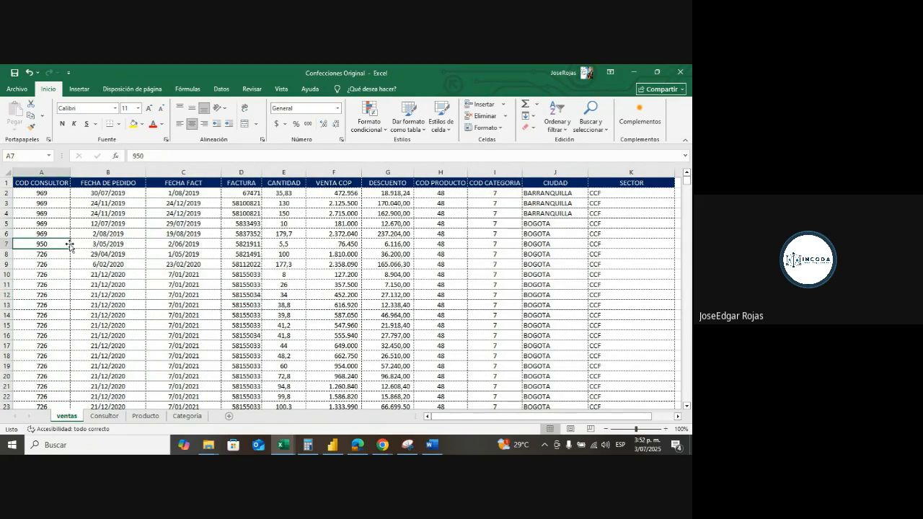
click(129, 256)
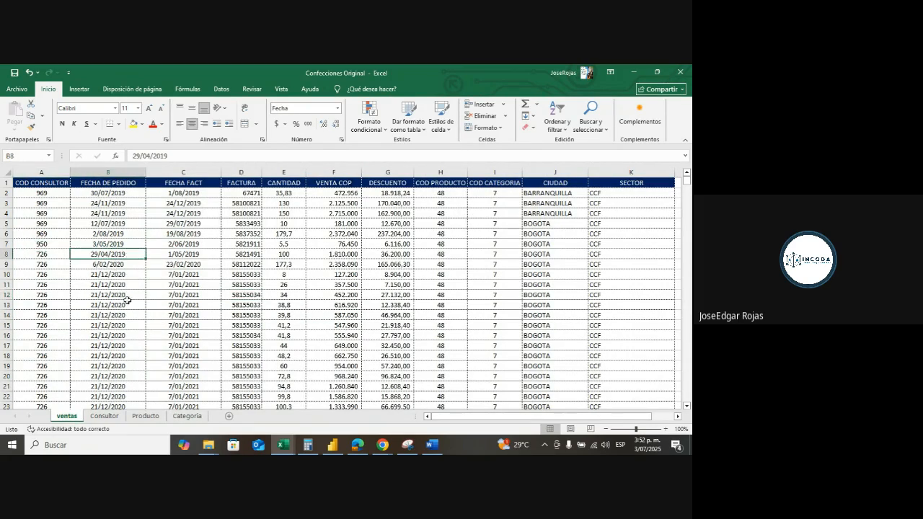
click(107, 204)
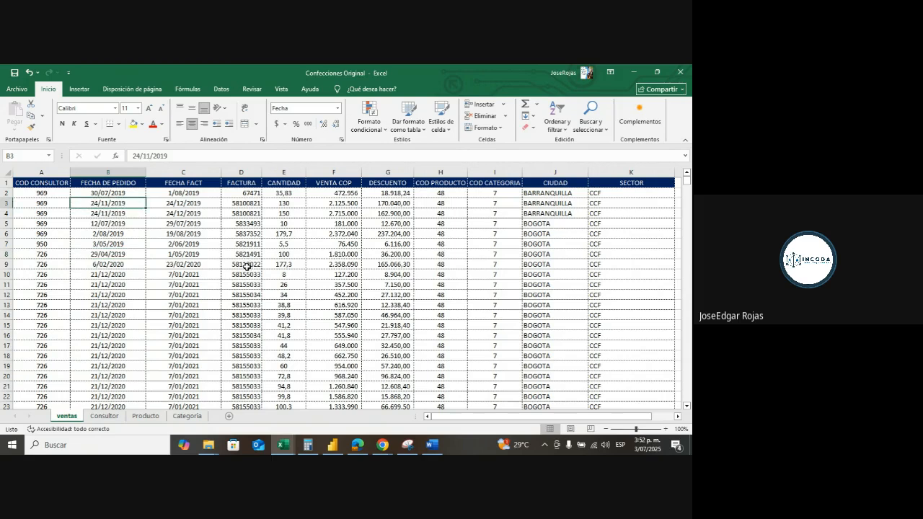
mouse_move(333, 445)
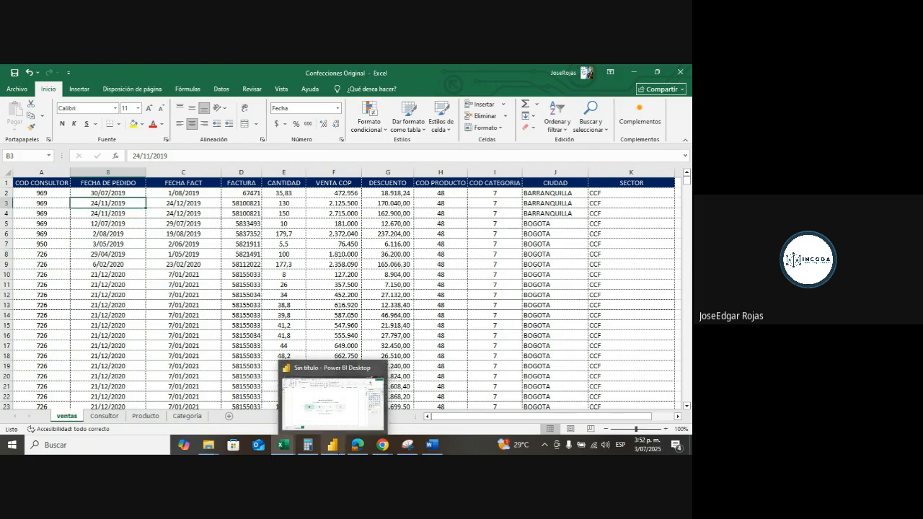
key(ctrl+Down)
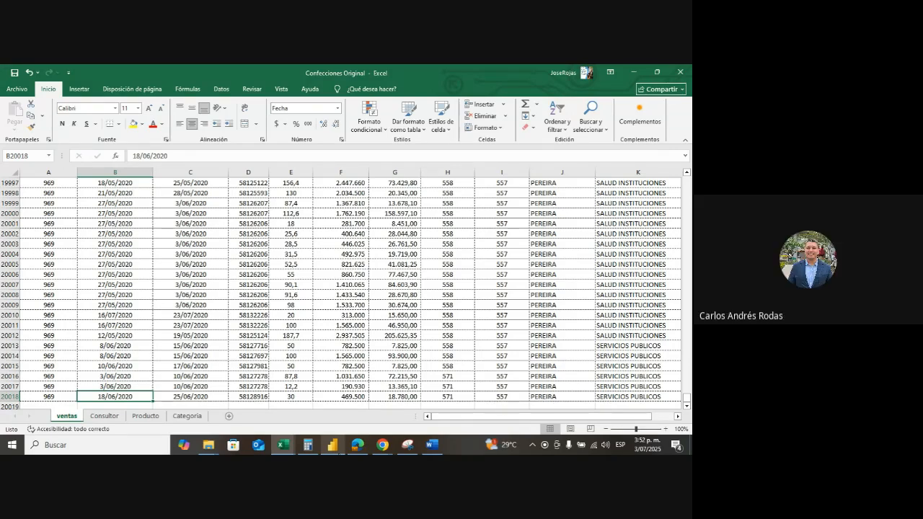
scroll(296, 346, up, 4)
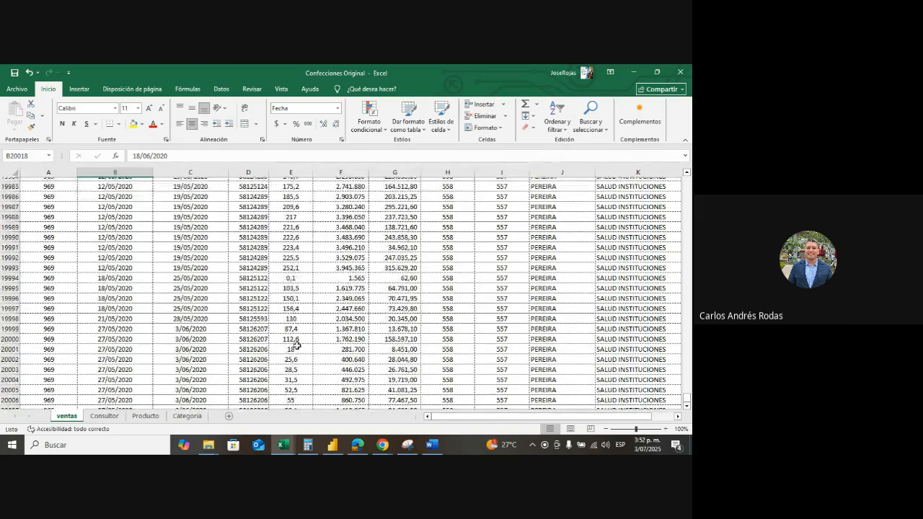
scroll(296, 346, up, 7)
scroll(298, 349, down, 6)
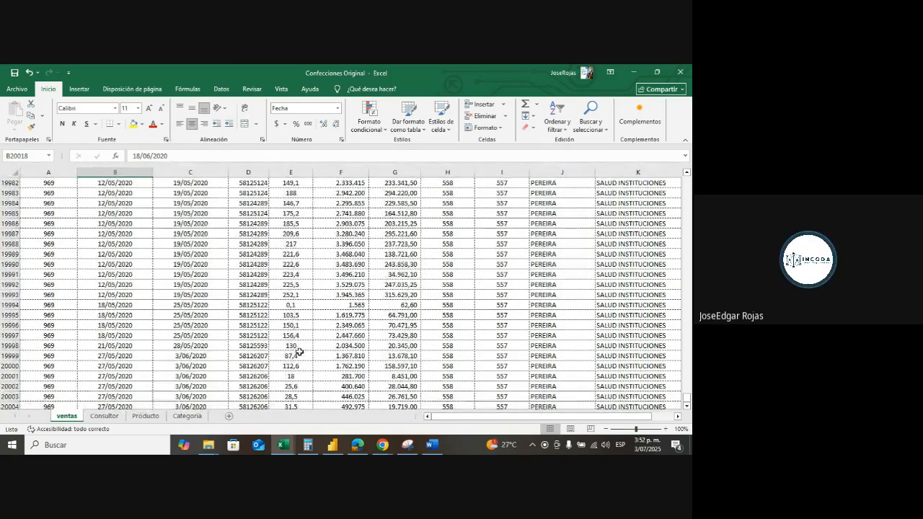
click(548, 303)
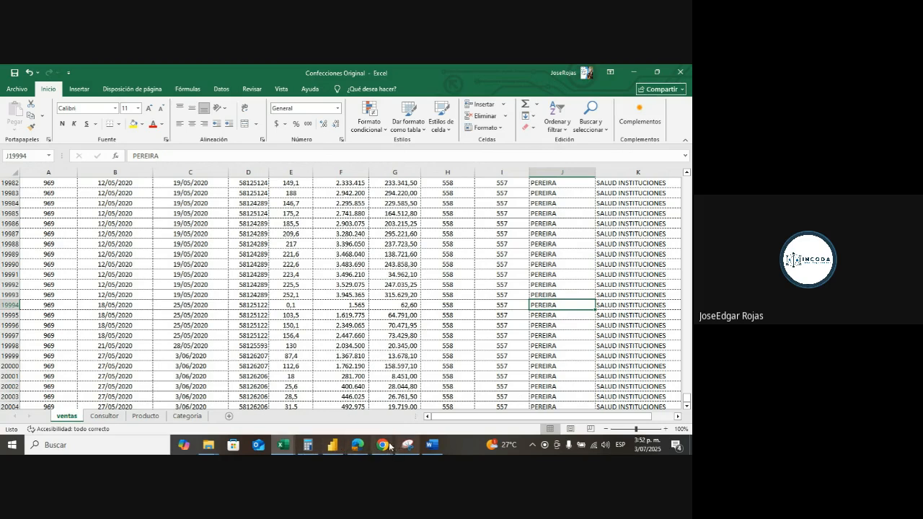
- Switch to WhatsApp Business in Chrome and search the chats for "g20"
mouse_move(385, 445)
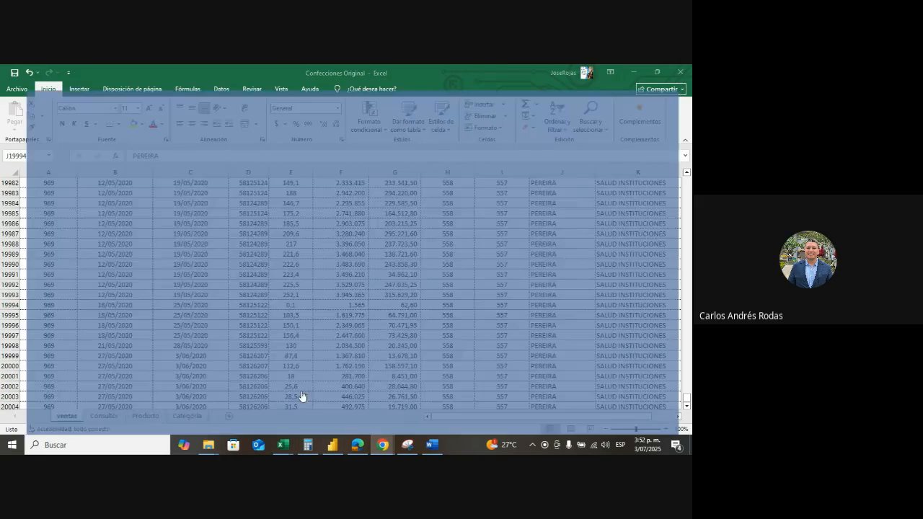
click(301, 397)
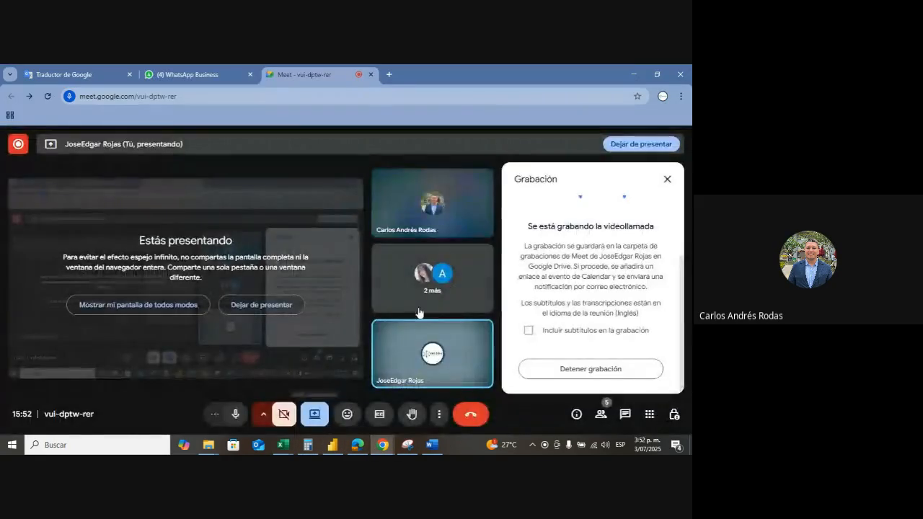
click(179, 74)
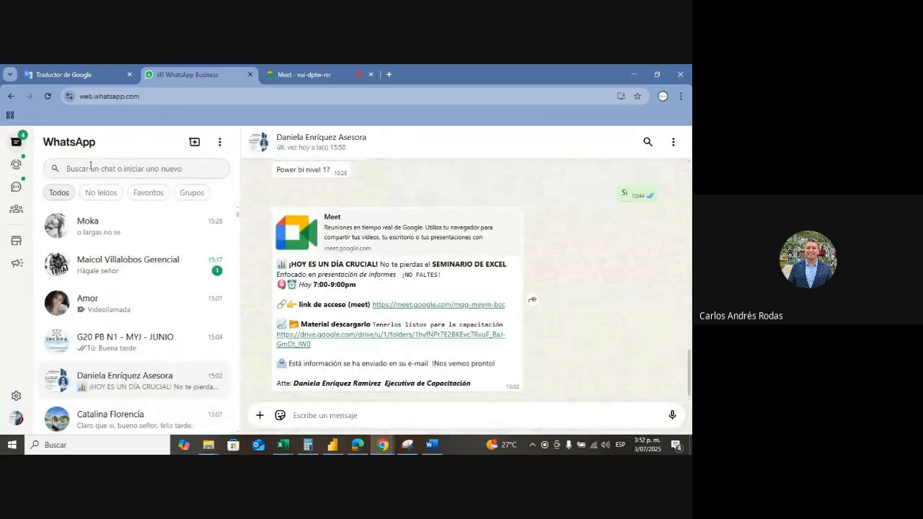
click(118, 167)
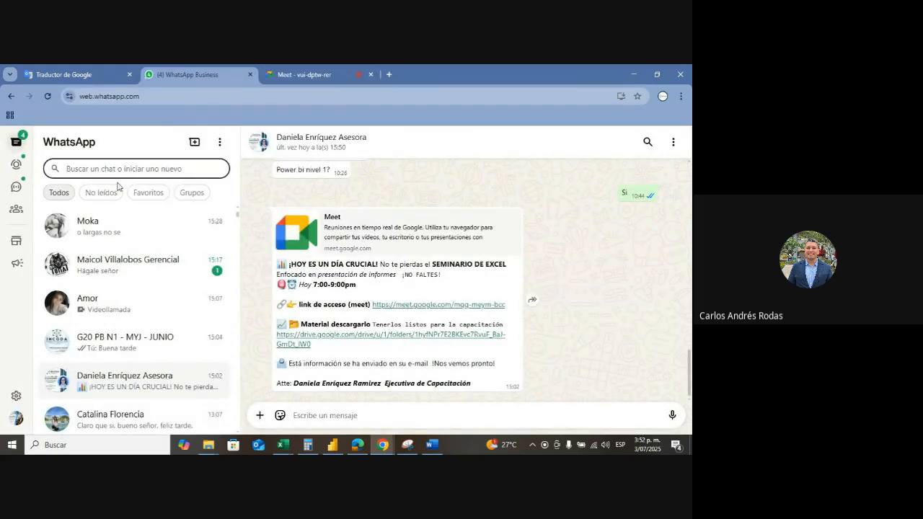
text(g20)
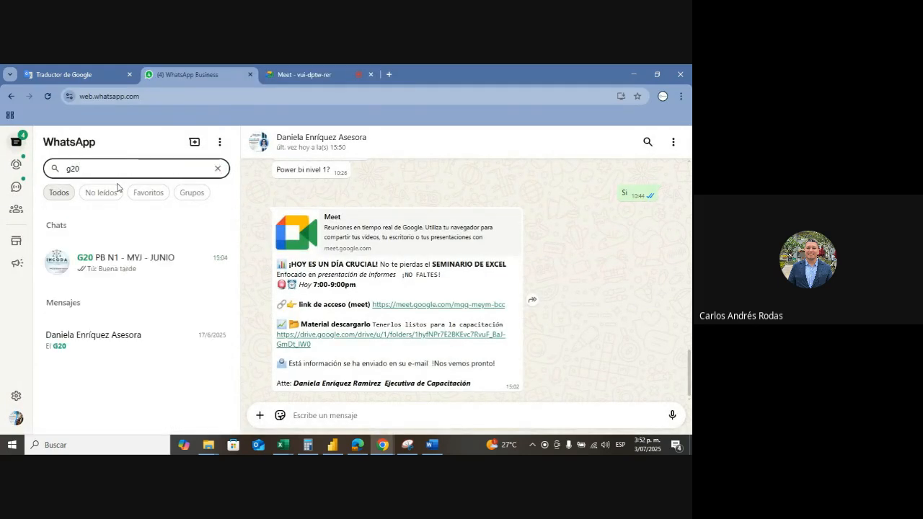
- Look through the open adviser chat and its contact info, including the groups in common
scroll(401, 285, up, 2)
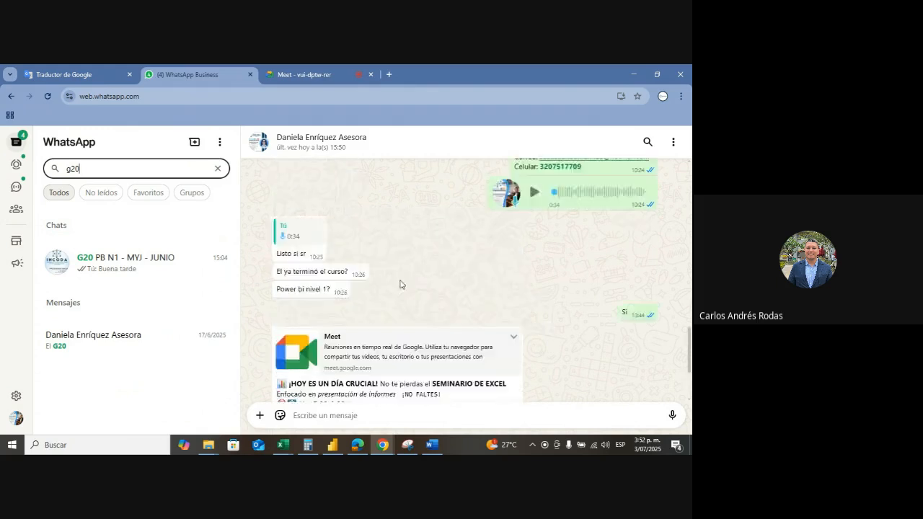
scroll(401, 285, up, 1)
scroll(402, 286, down, 3)
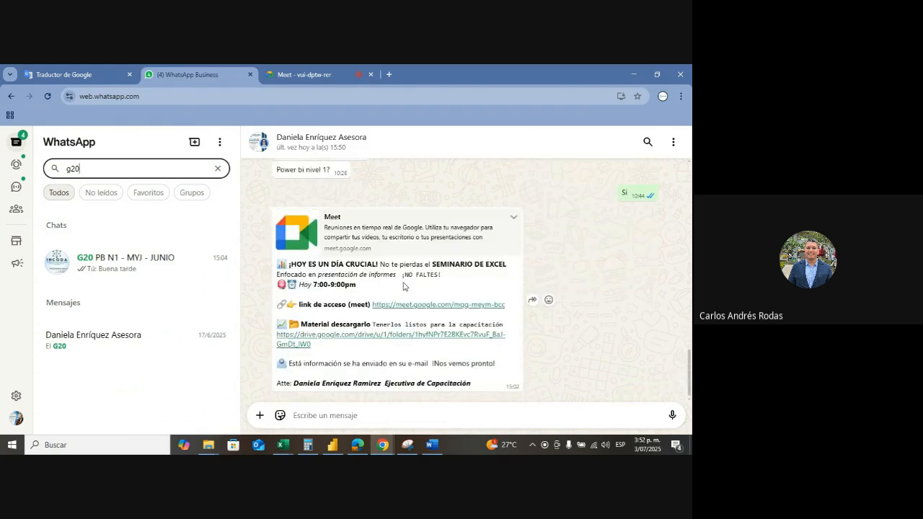
click(322, 143)
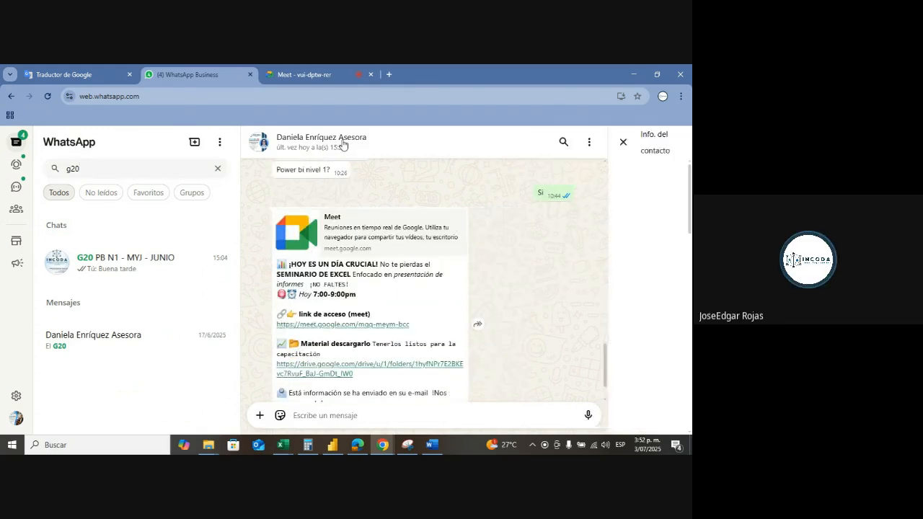
scroll(585, 303, down, 5)
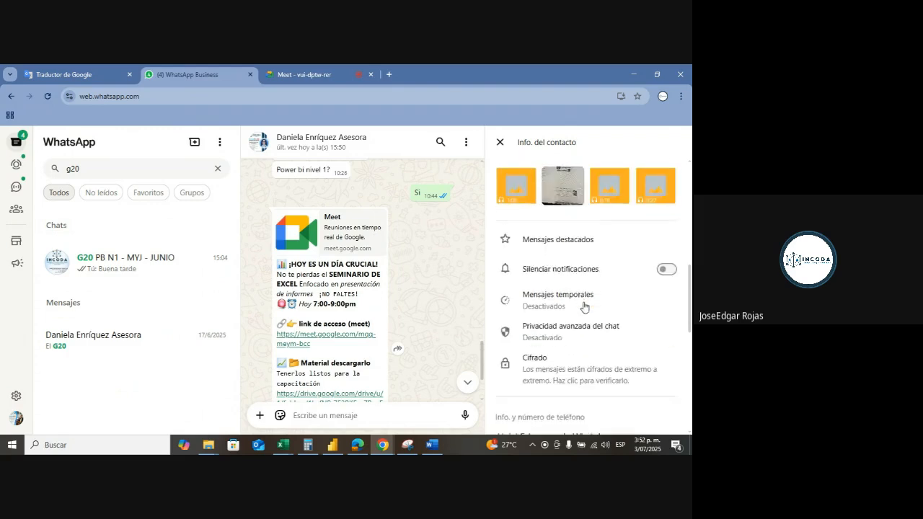
scroll(584, 307, down, 3)
scroll(585, 306, down, 5)
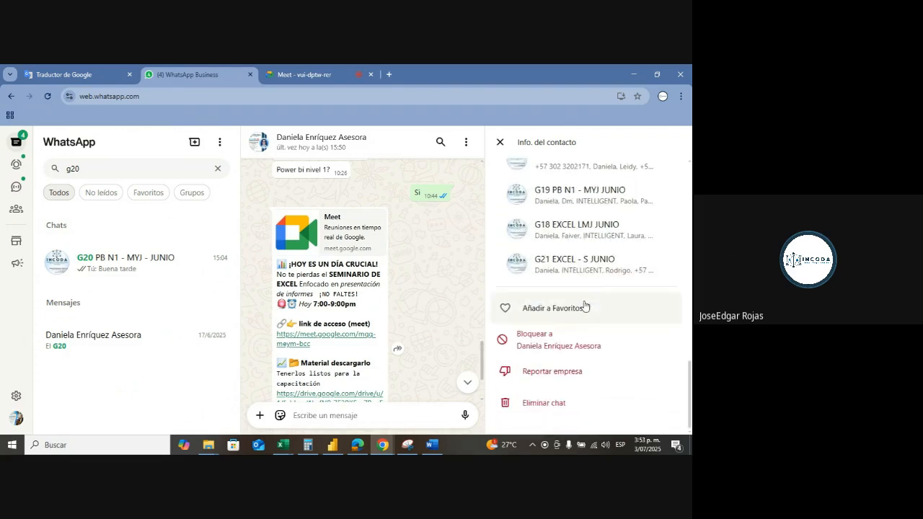
scroll(585, 307, up, 7)
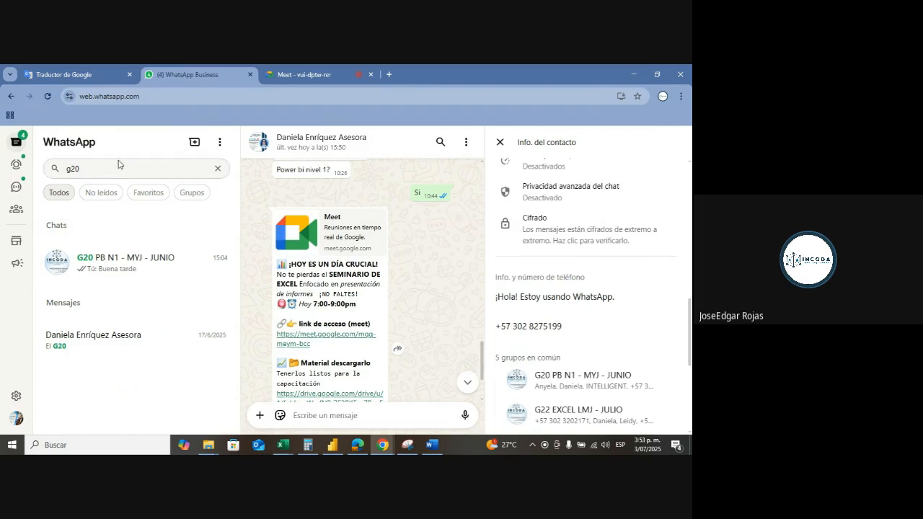
- Open the G20 PB N1 - MYJ - JUNIO group chat, check its group info, and close the info
click(118, 166)
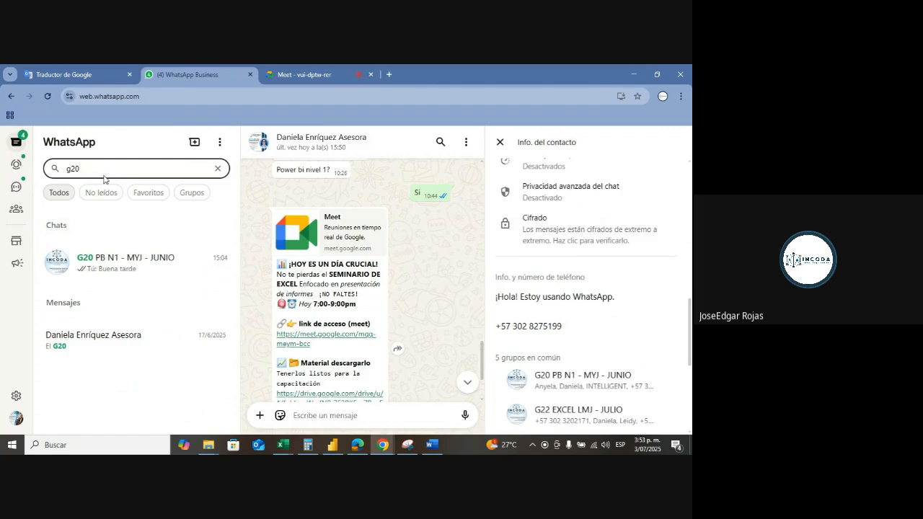
key(Return)
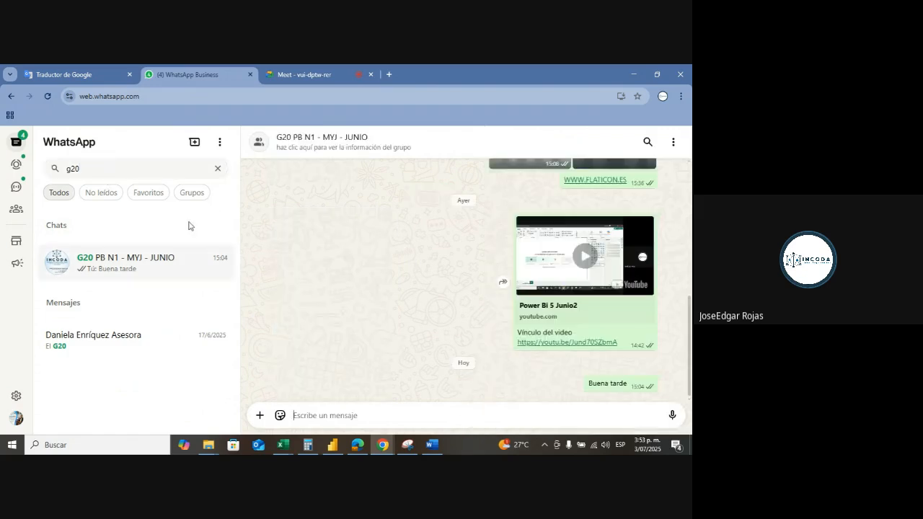
scroll(395, 289, up, 3)
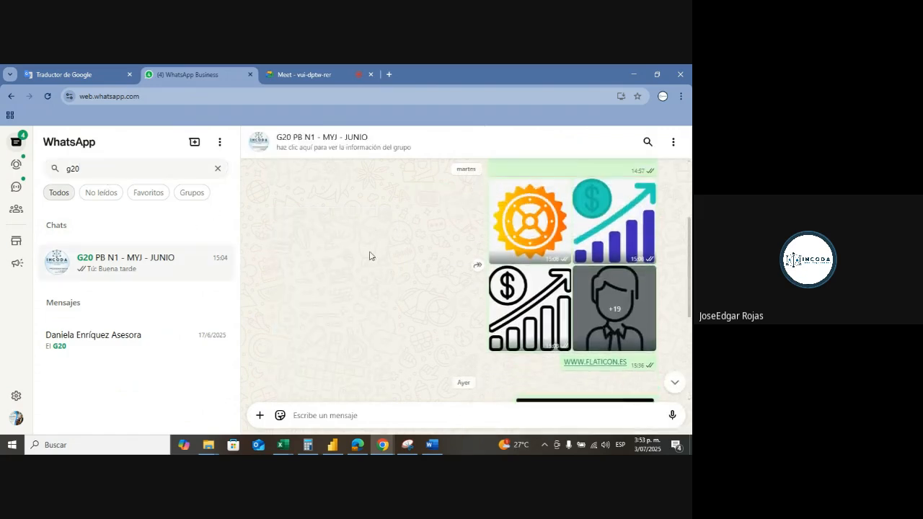
click(361, 150)
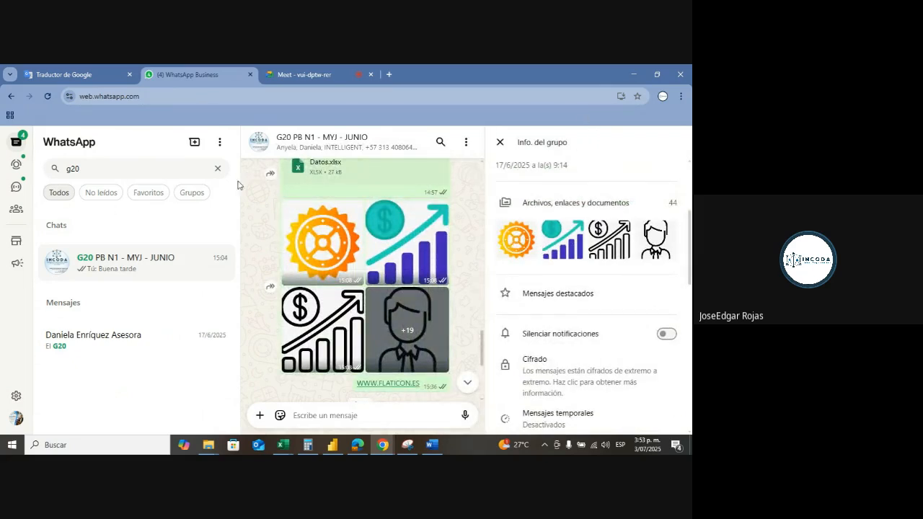
click(500, 142)
- Send the Confecciones Original workbook from the Confecciones folder to the G20 PB N1 - MYJ - JUNIO group chat
click(659, 74)
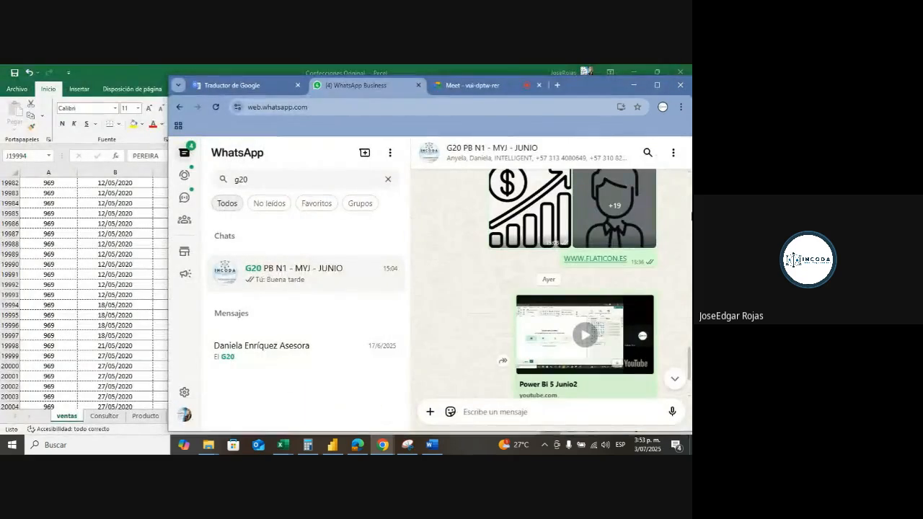
mouse_move(209, 448)
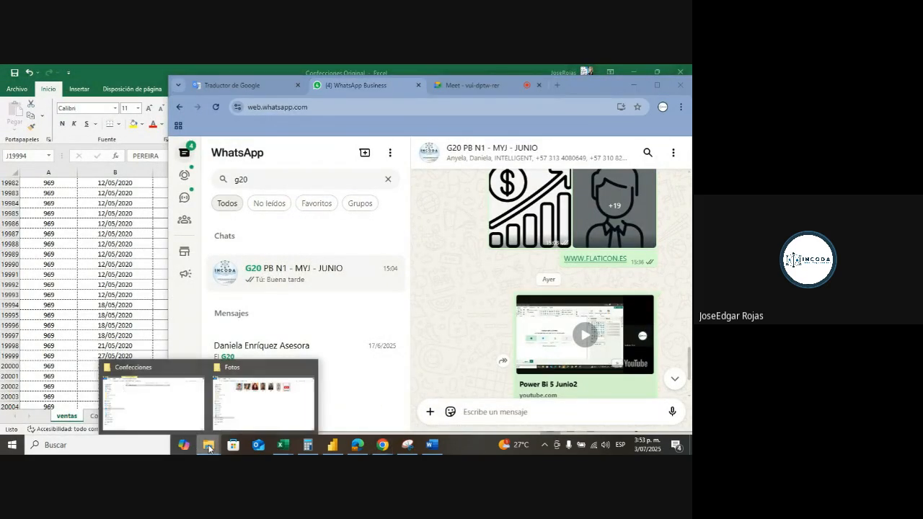
click(173, 415)
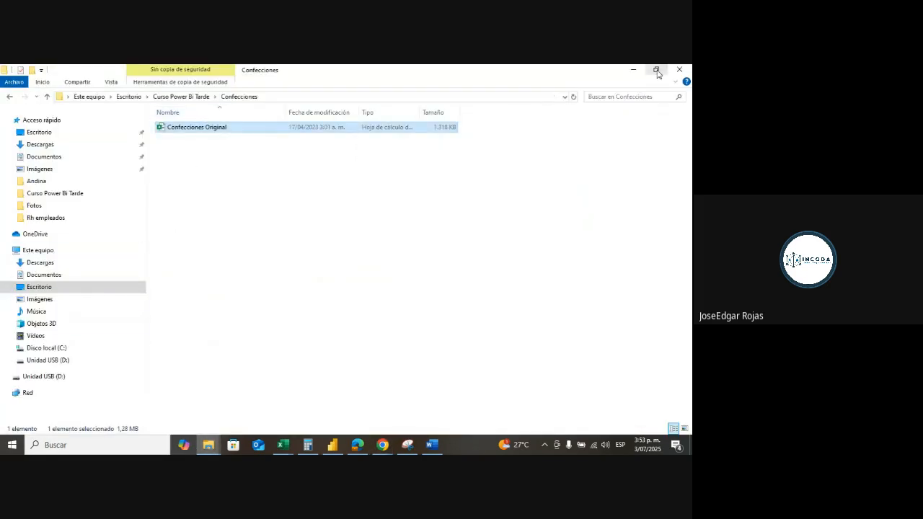
click(655, 69)
drag(279, 135, 598, 371)
click(665, 408)
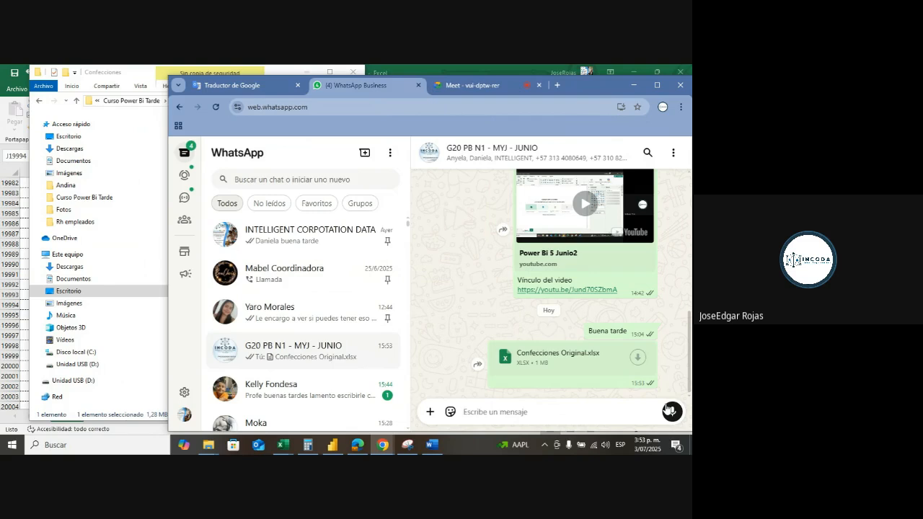
- Minimize the browser and Confecciones folder windows, and return to the VENTA COP header on the ventas sheet
click(634, 84)
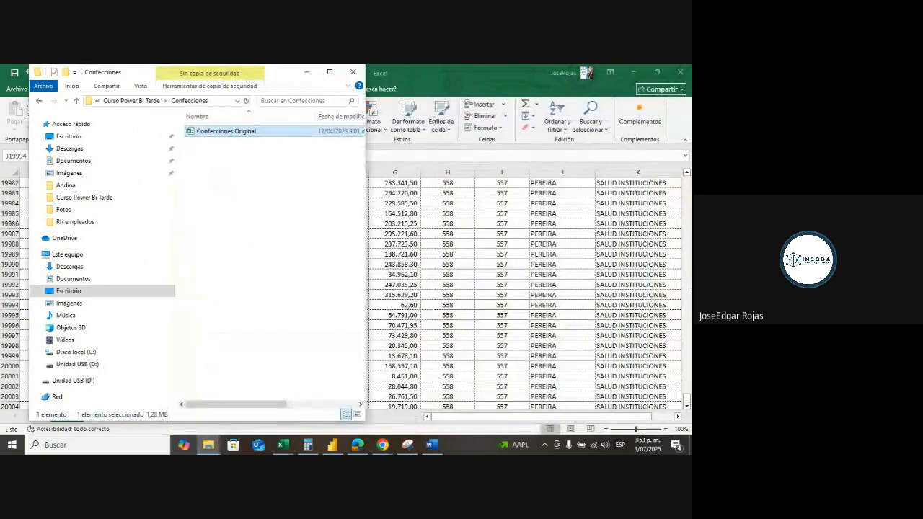
click(308, 73)
drag(341, 294, 395, 294)
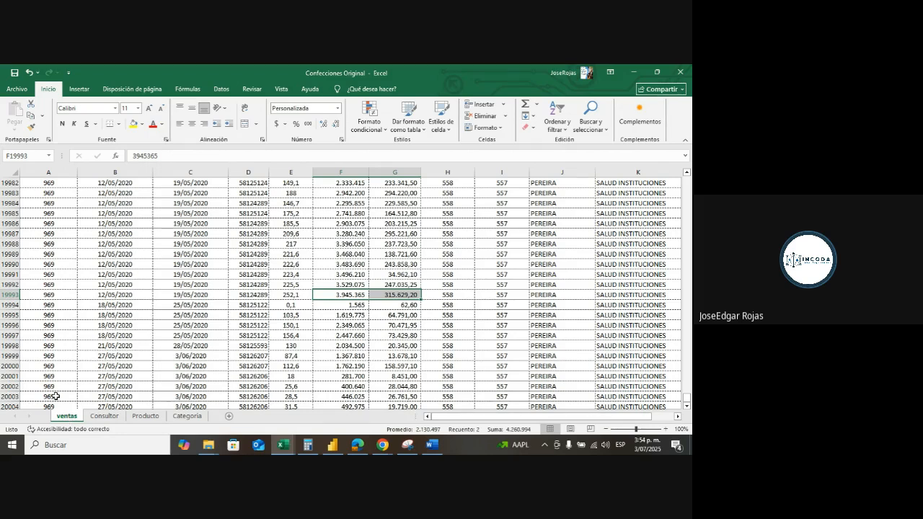
key(ctrl+Up)
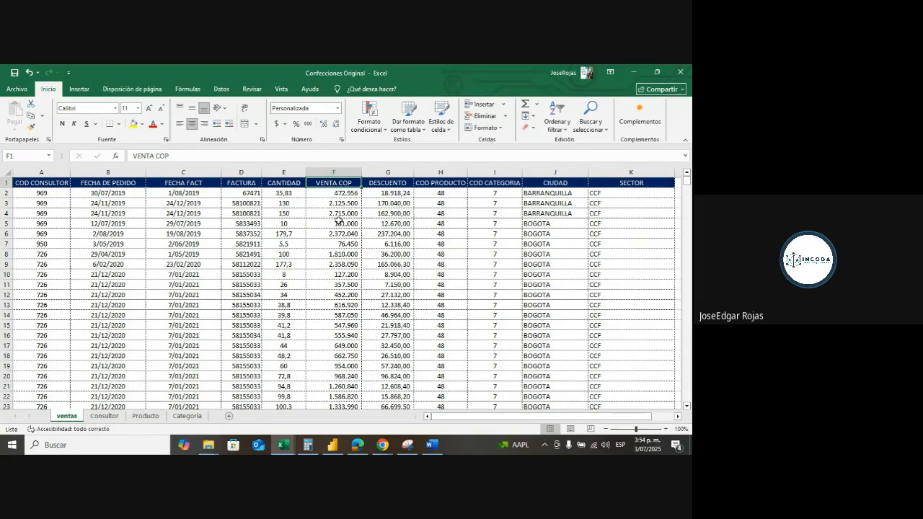
- Review the quantity, product code and category code columns on ventas, check the Consultor, Producto and Categoria sheets, and return to ventas
click(387, 207)
click(286, 205)
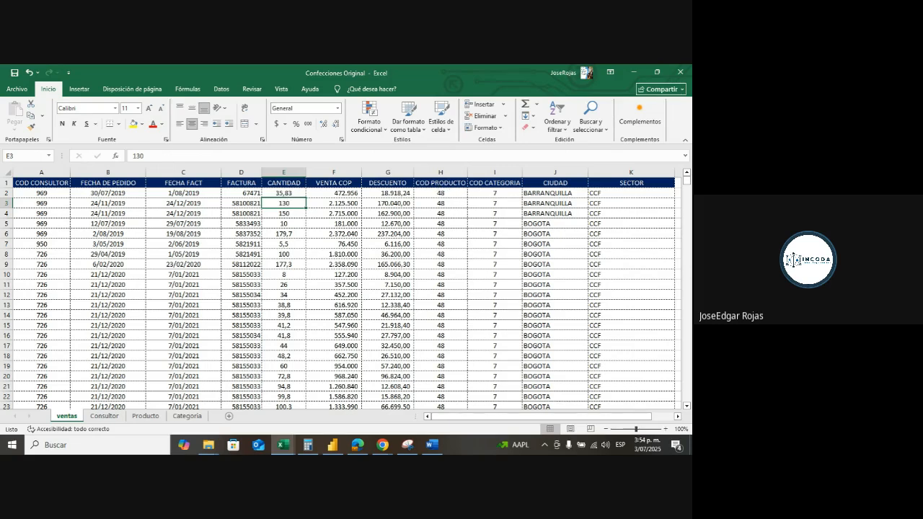
click(436, 257)
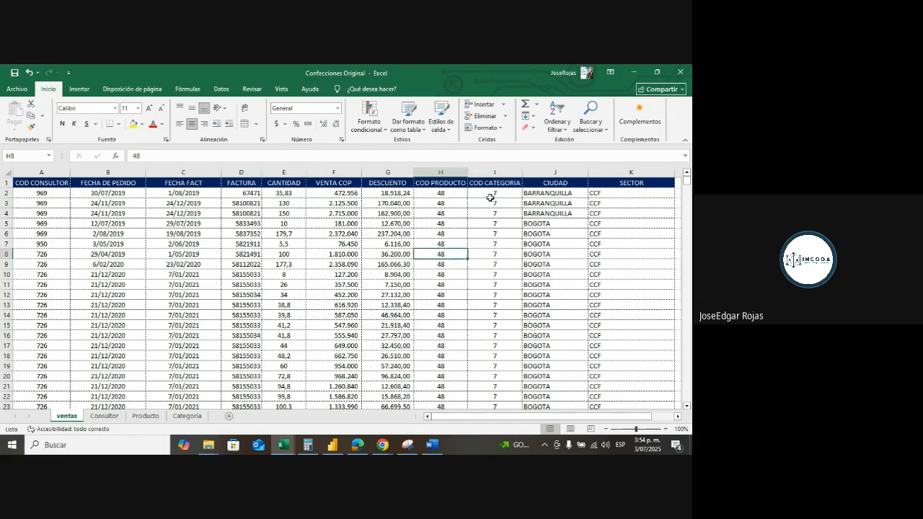
click(494, 225)
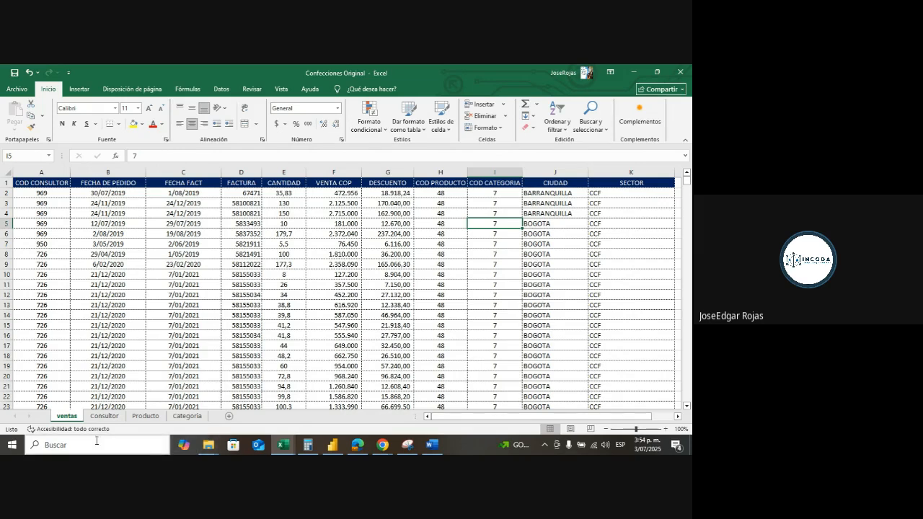
click(108, 417)
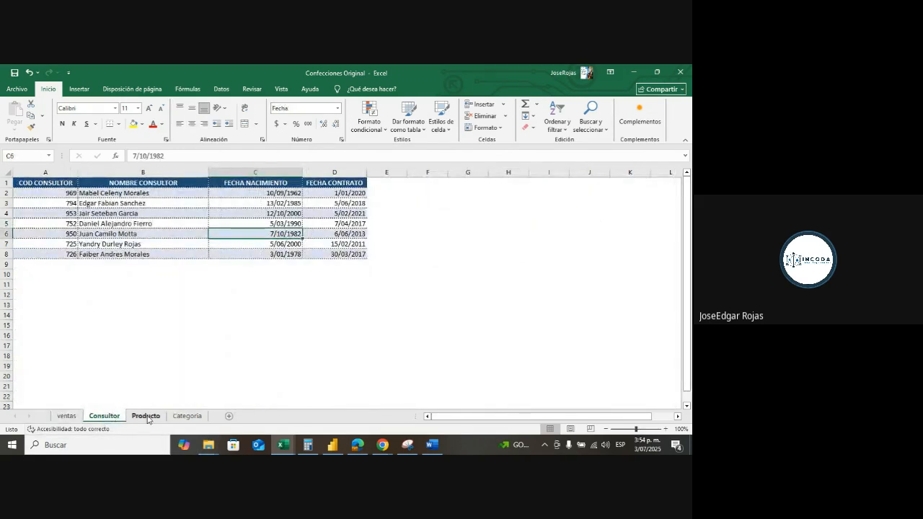
click(145, 417)
click(189, 417)
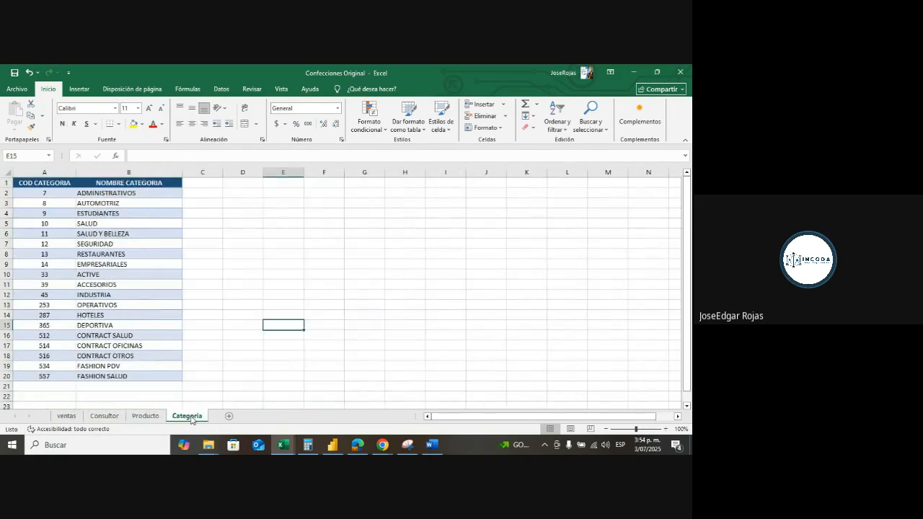
click(67, 416)
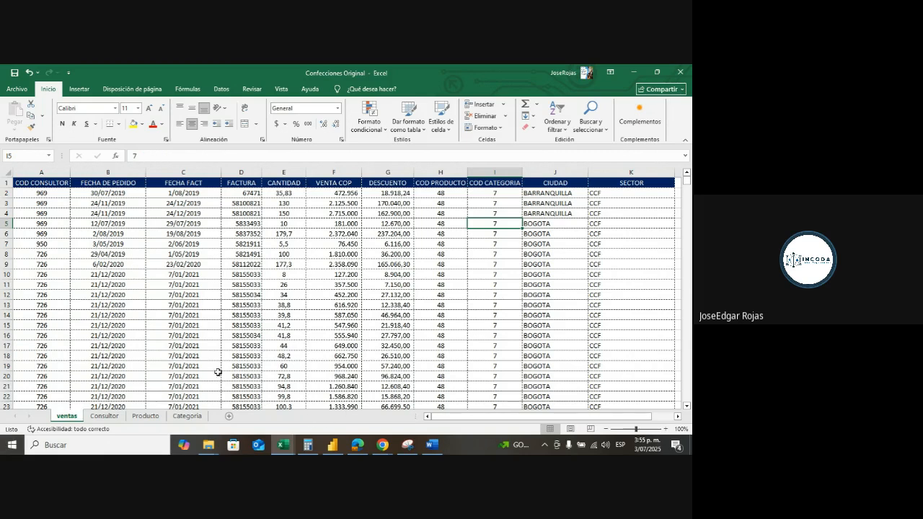
- Convert the data range on the ventas sheet into a table with headers and name it Tventas
click(508, 315)
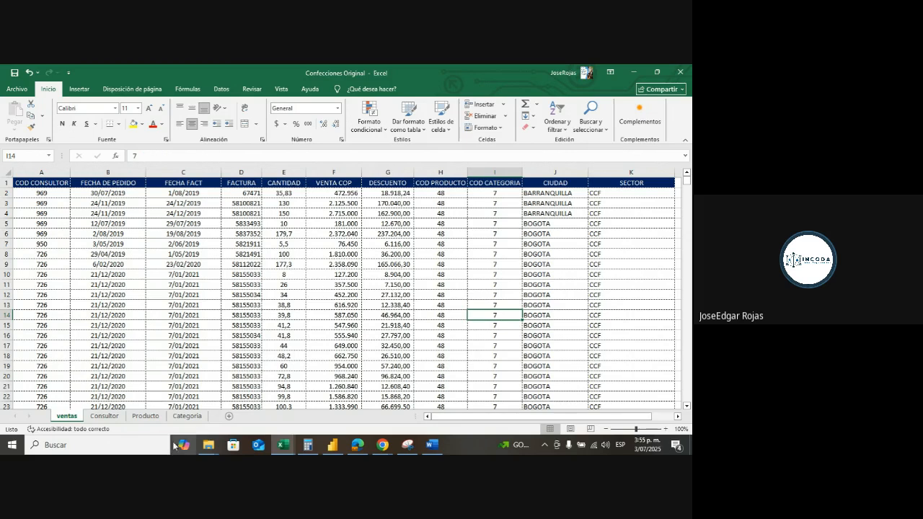
click(264, 305)
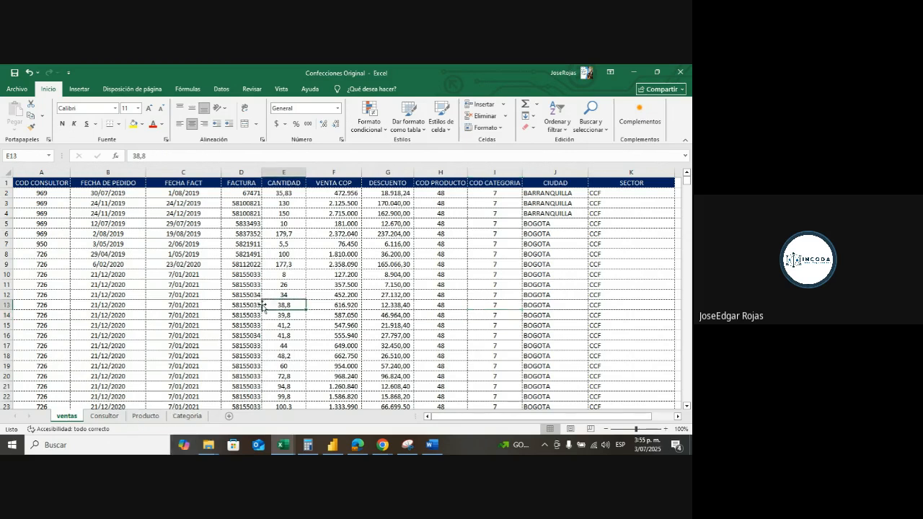
click(407, 314)
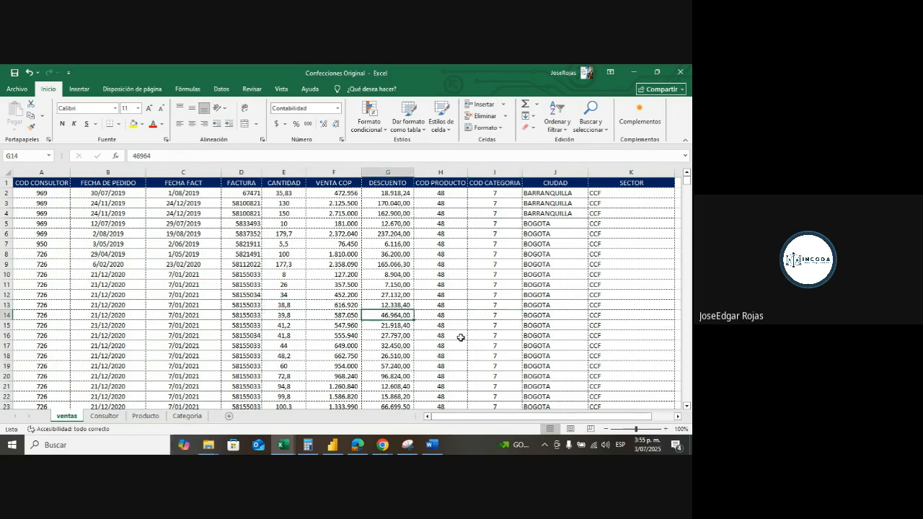
key(ctrl+t)
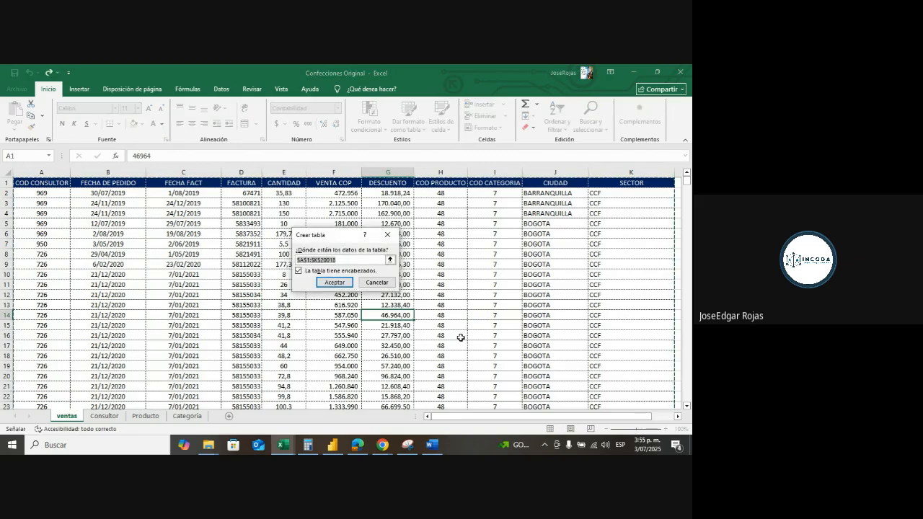
click(335, 283)
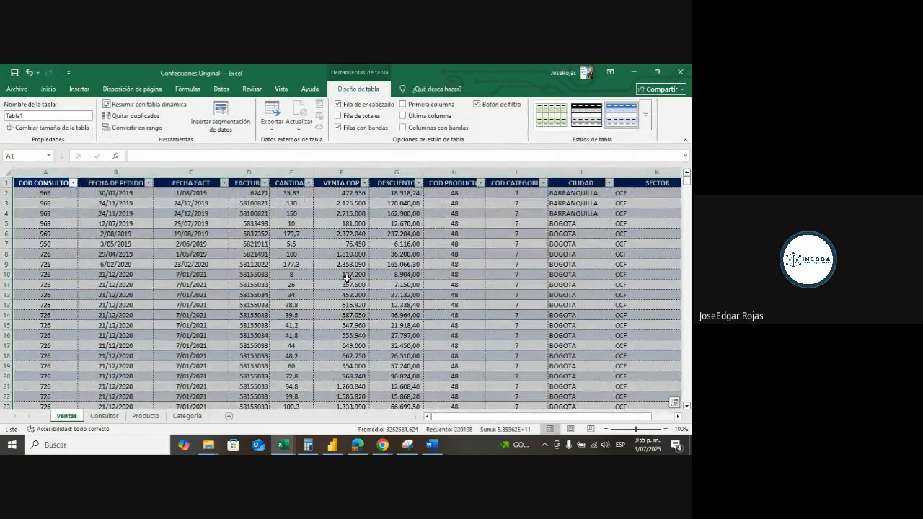
click(46, 116)
key(BackSpace)
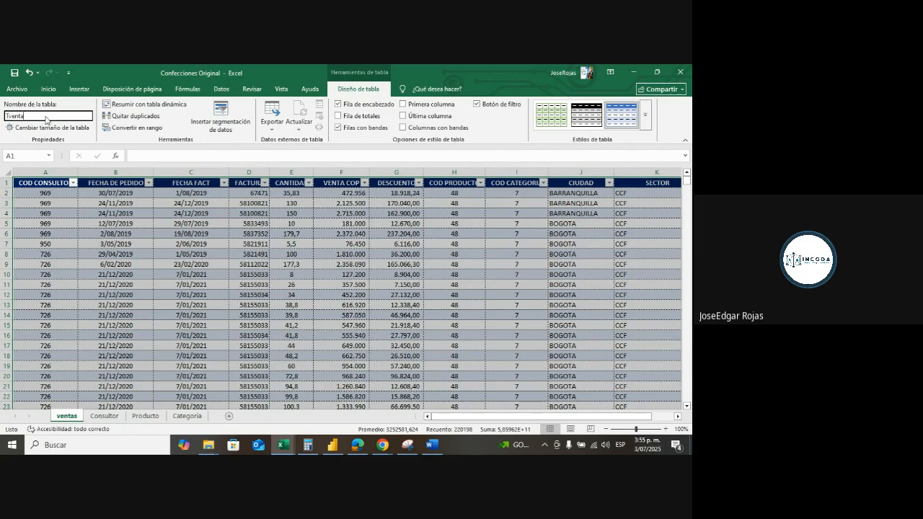
key(Return)
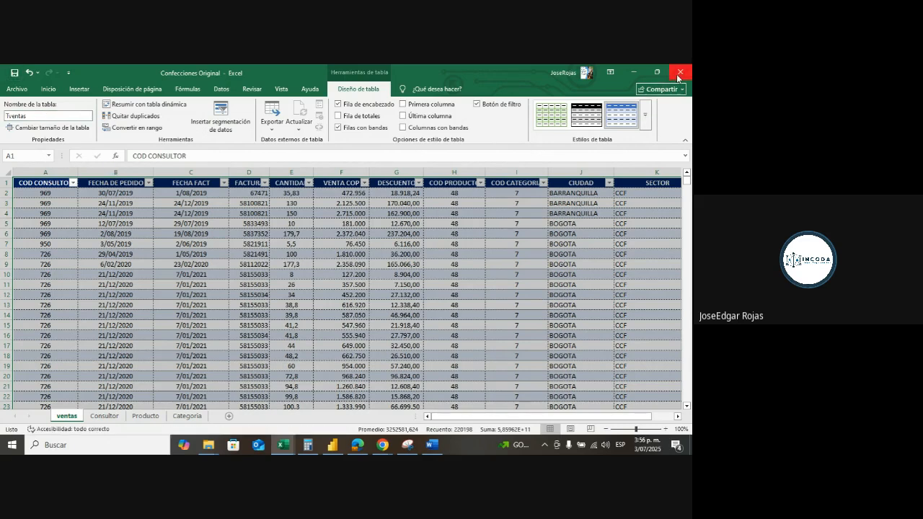
- Convert the consultant data on the Consultor sheet into a table with headers and name it Tconsultor
click(104, 416)
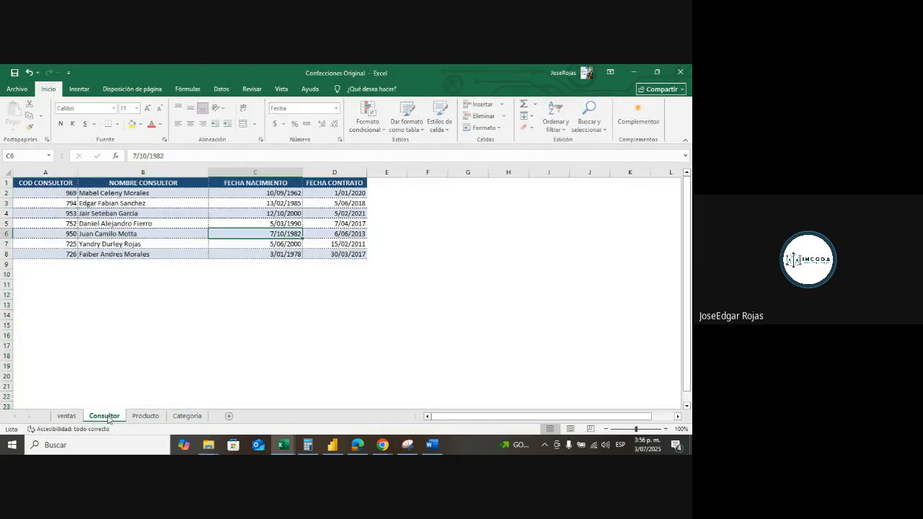
click(118, 225)
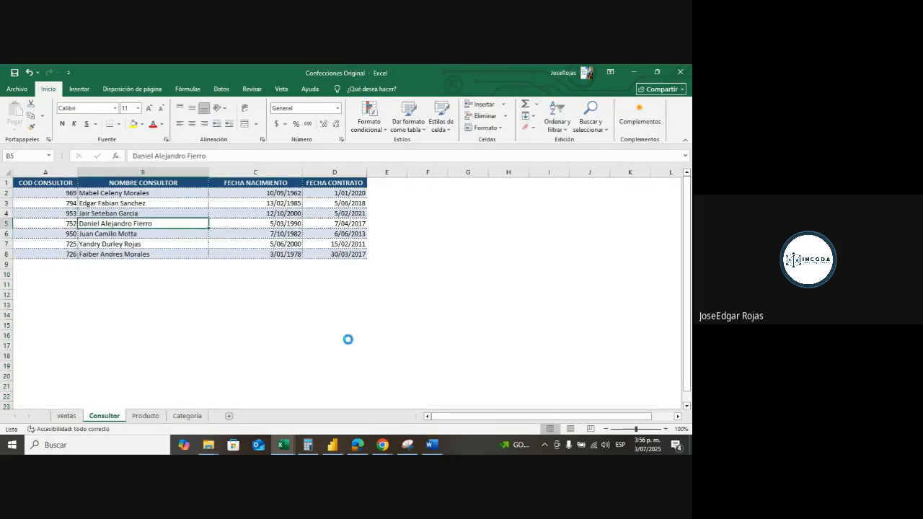
key(ctrl+t)
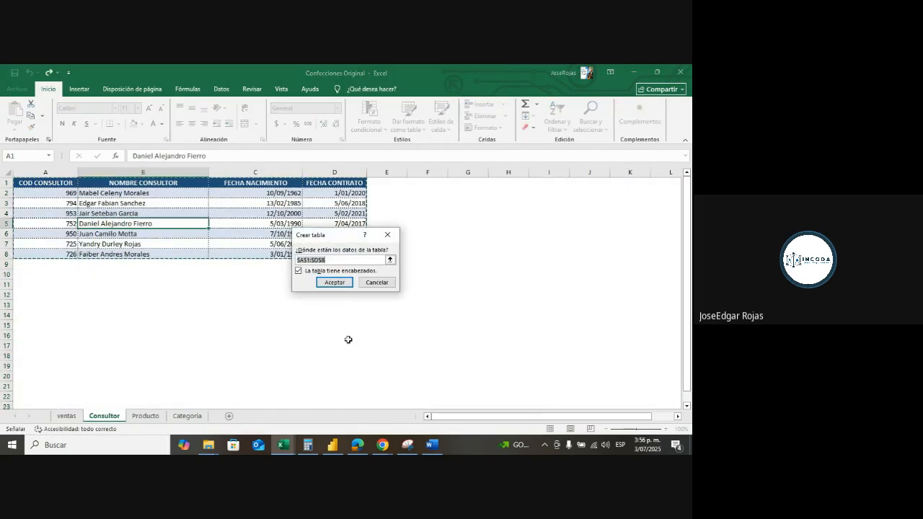
click(335, 282)
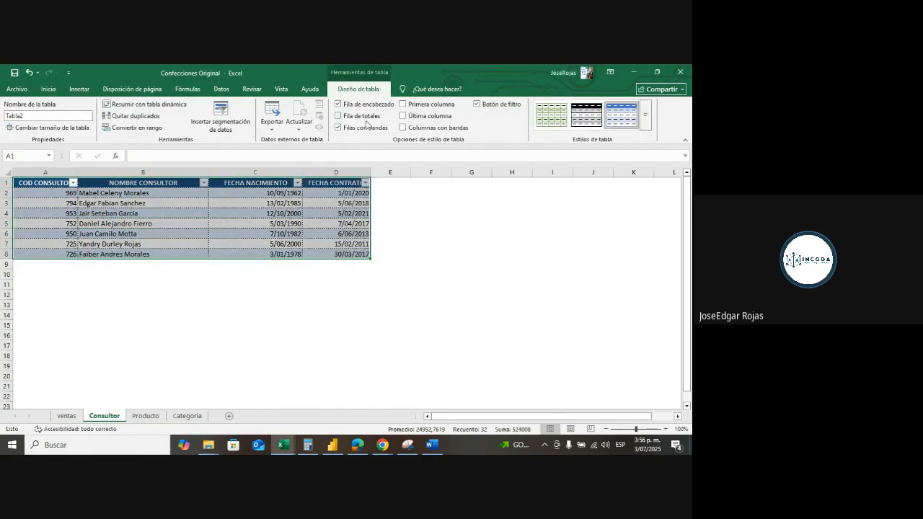
click(40, 116)
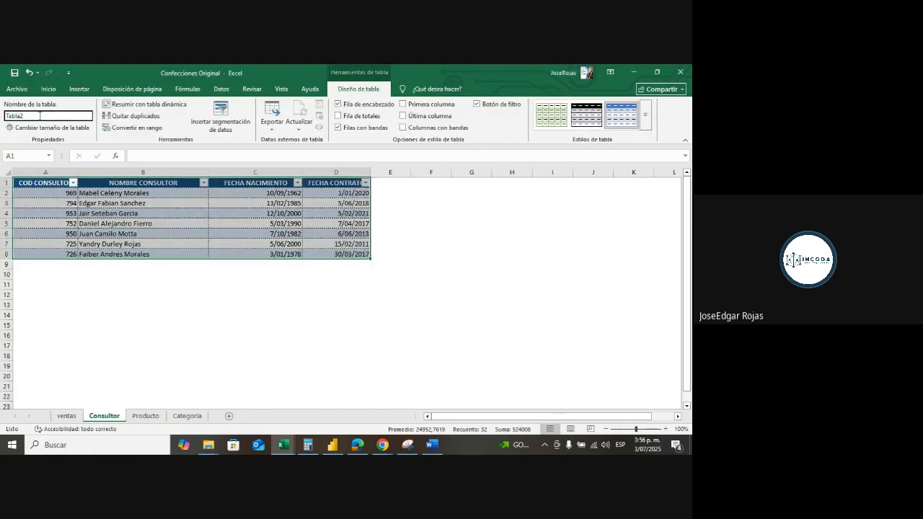
key(BackSpace)
key(BackSpace)
key(BackSpace)
key(BackSpace)
key(Return)
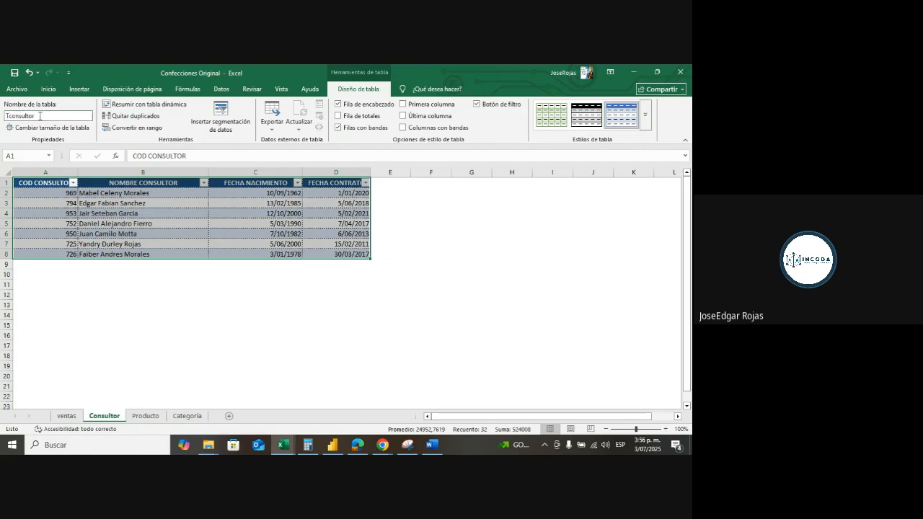
- Convert the product list on the Producto sheet into a table with headers and name it Tproducto
click(146, 416)
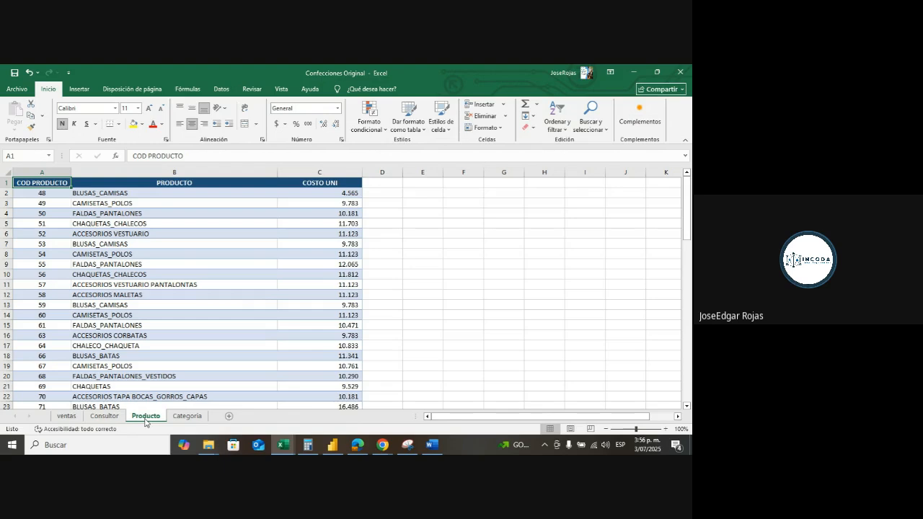
click(189, 337)
key(ctrl+t)
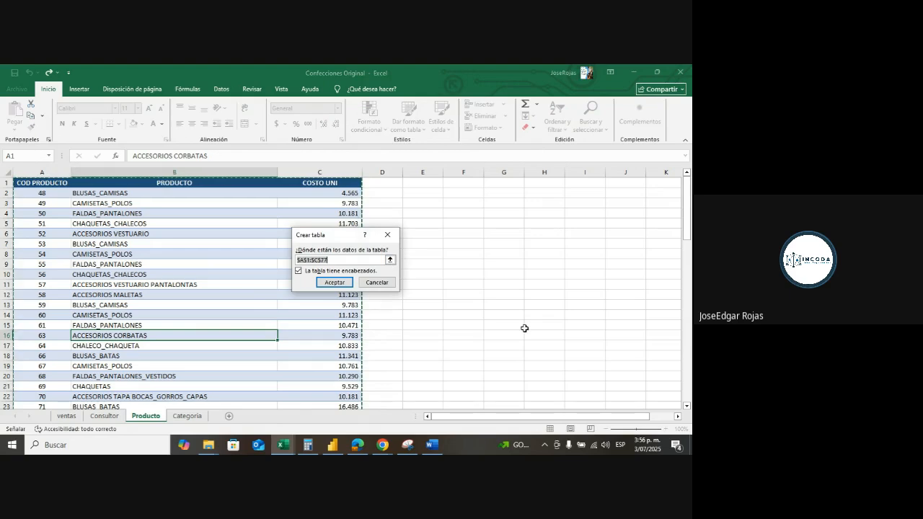
click(334, 282)
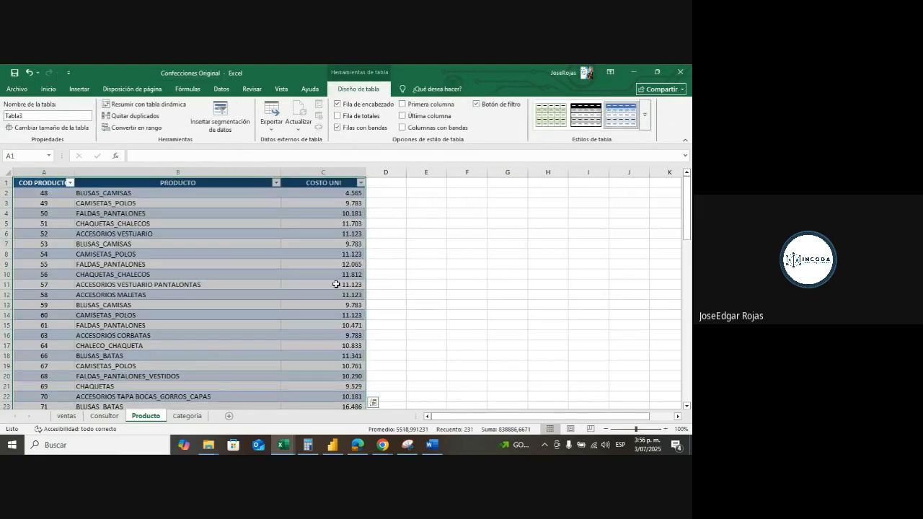
click(46, 116)
key(BackSpace)
key(BackSpace)
key(BackSpace)
key(BackSpace)
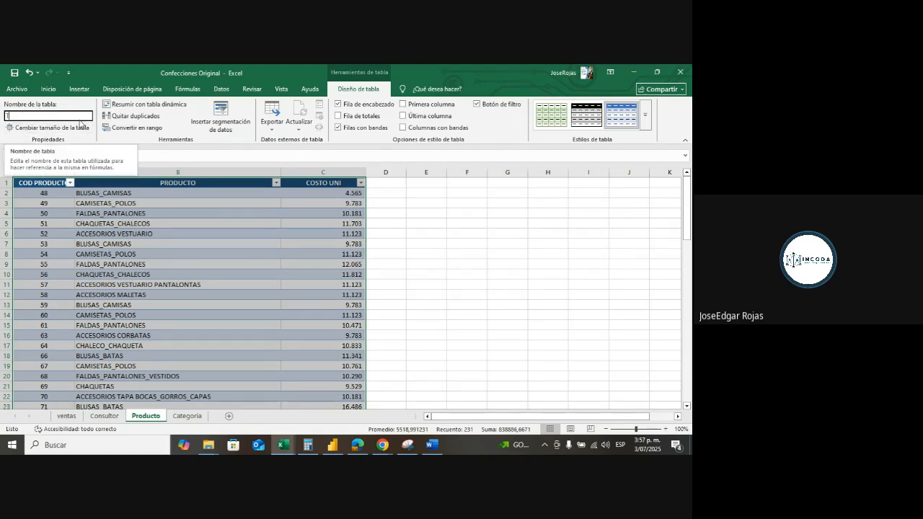
text(produc)
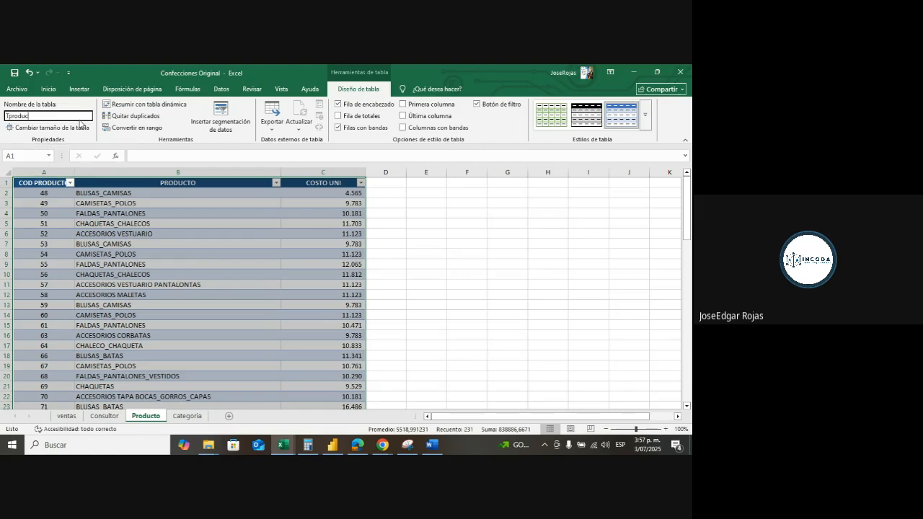
text(to)
key(Return)
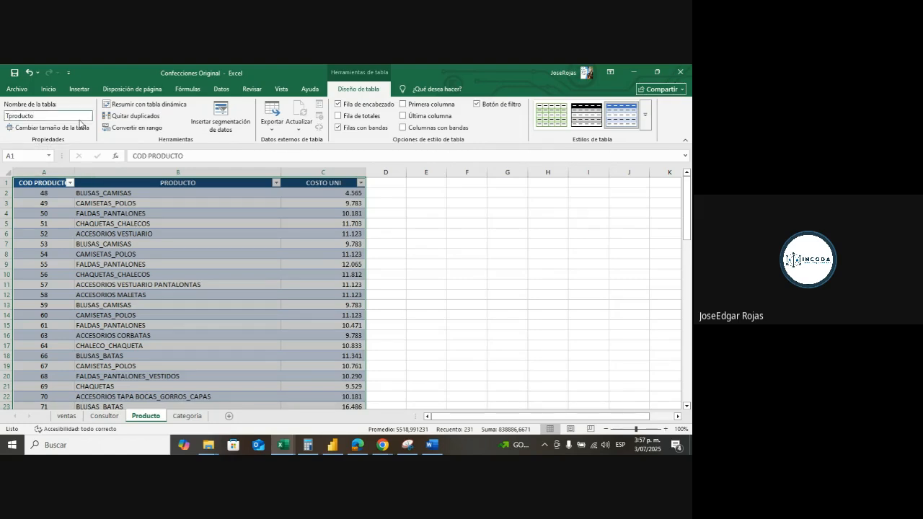
- Convert the category list on the Categoria sheet into a table with headers
click(192, 419)
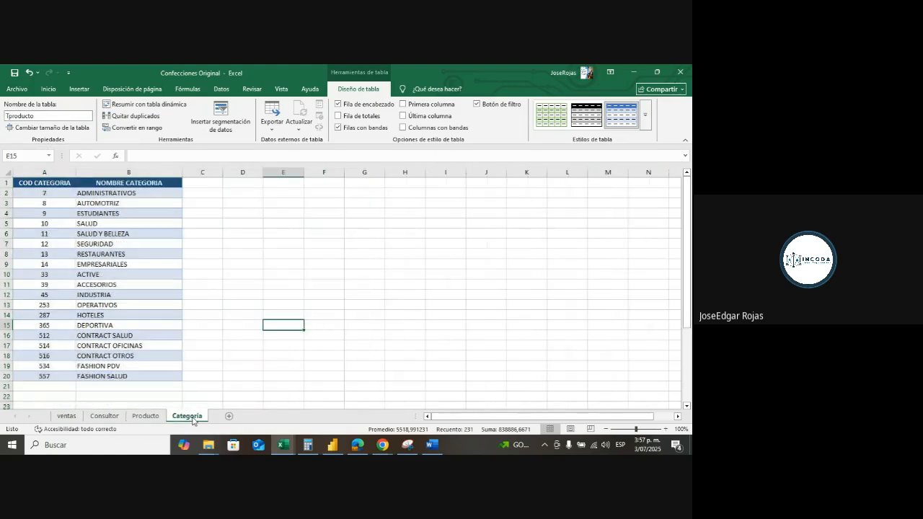
click(129, 293)
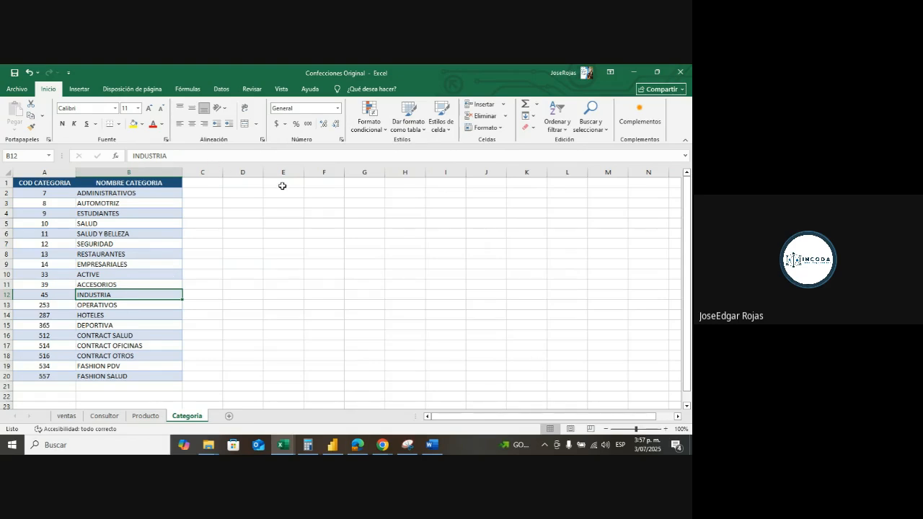
click(136, 204)
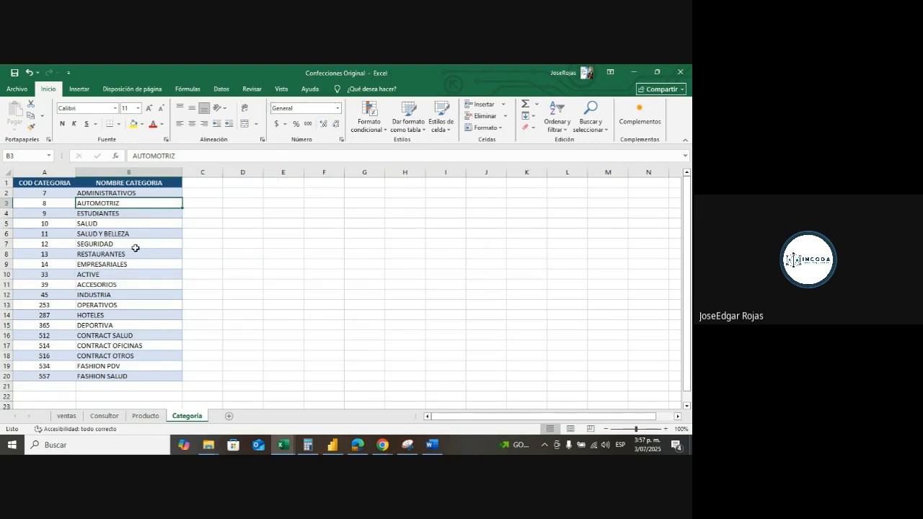
click(100, 243)
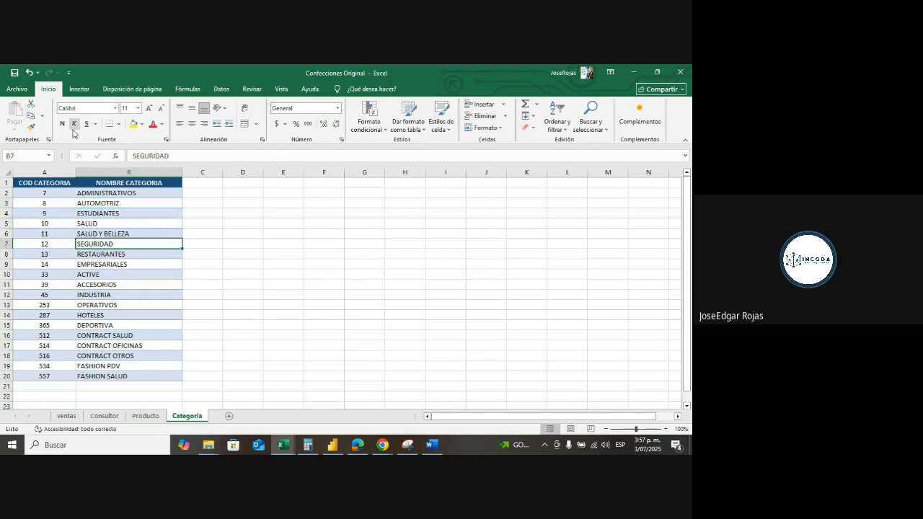
click(84, 275)
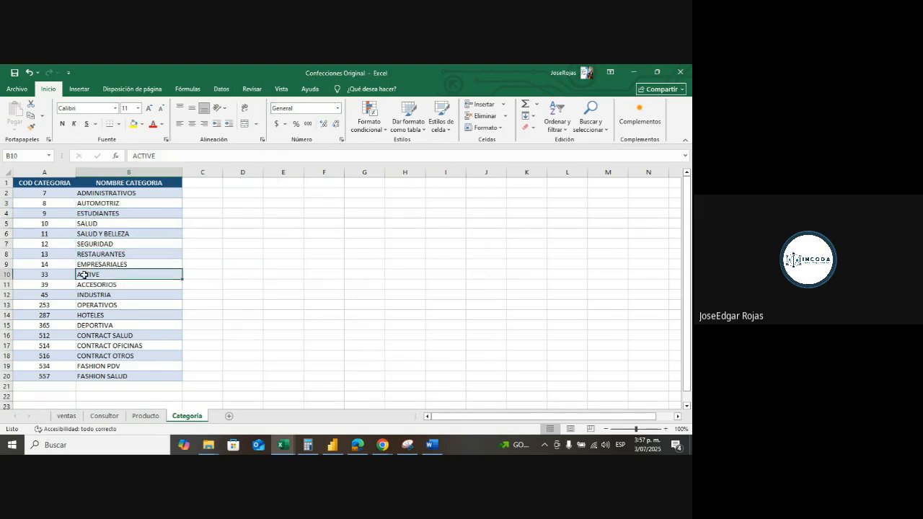
click(81, 89)
click(95, 115)
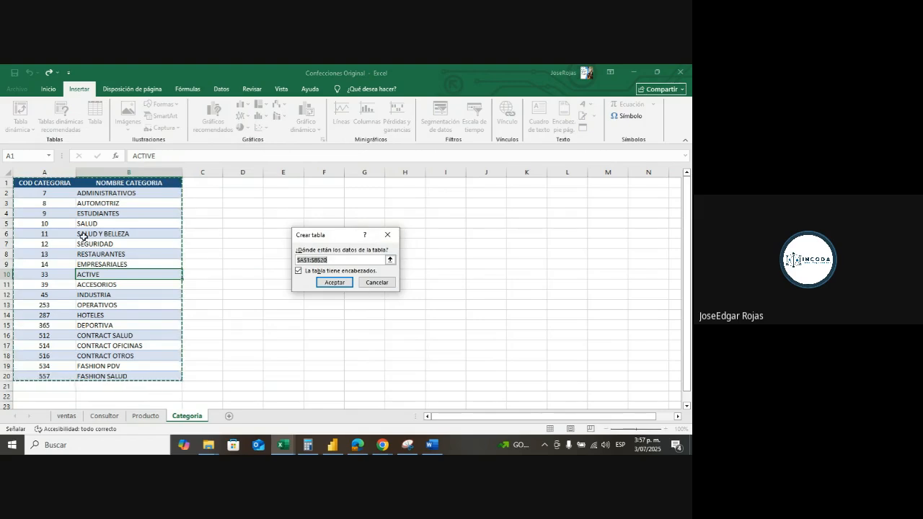
click(335, 283)
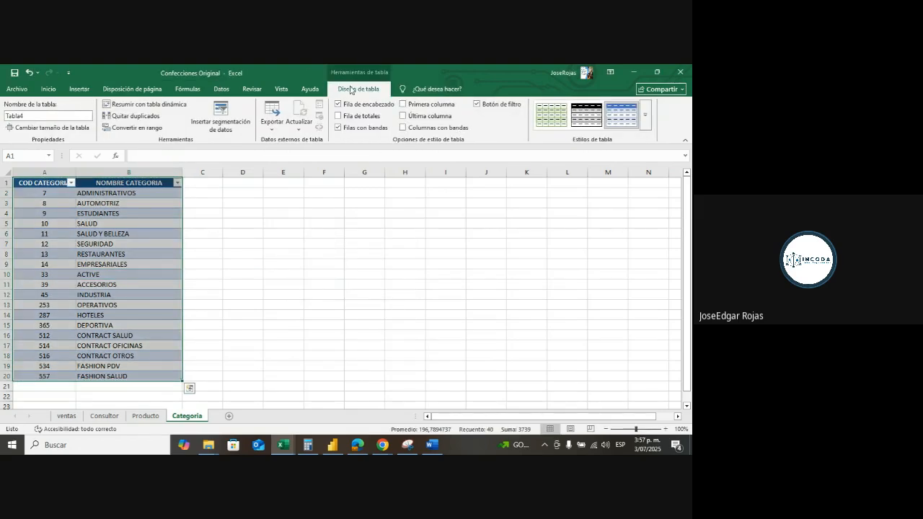
- Rename the table on the Categoria sheet to Tcategoria and deselect the table range
click(31, 117)
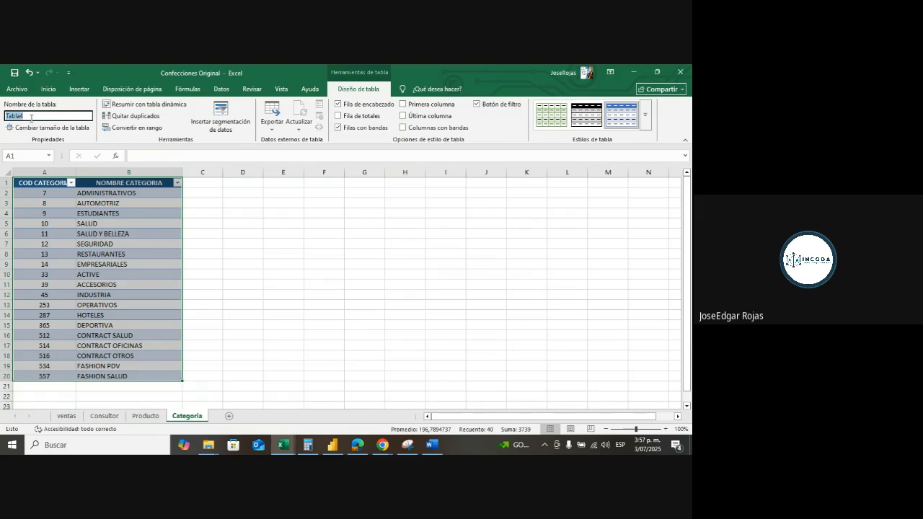
click(31, 117)
key(BackSpace)
key(BackSpace)
key(BackSpace)
key(BackSpace)
key(BackSpace)
text(categoria)
key(Return)
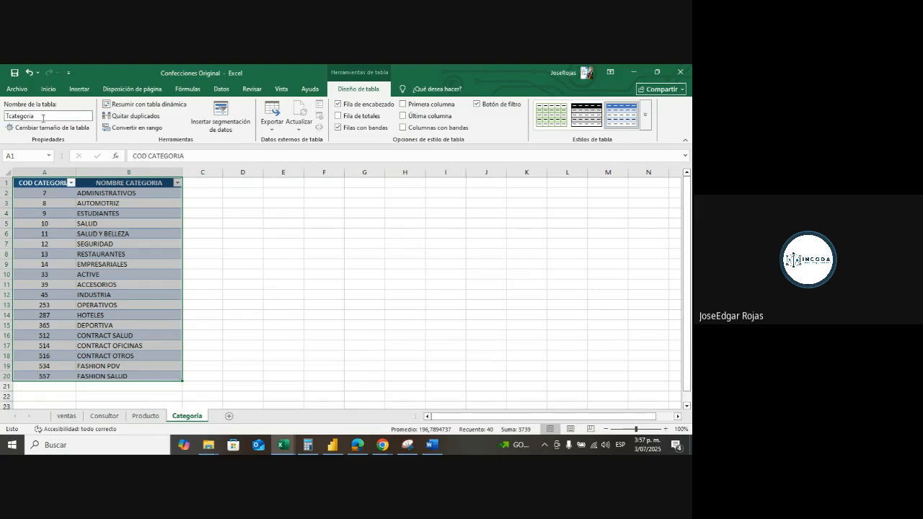
click(111, 244)
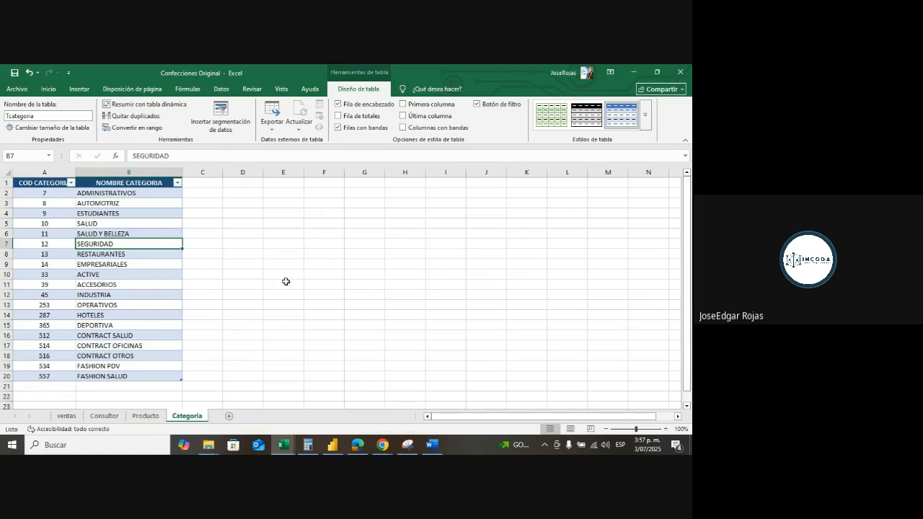
- Close the Confecciones Original, co and IGN_INFOGEO_PAIS workbooks, discarding the changes in the last two
click(555, 273)
click(680, 73)
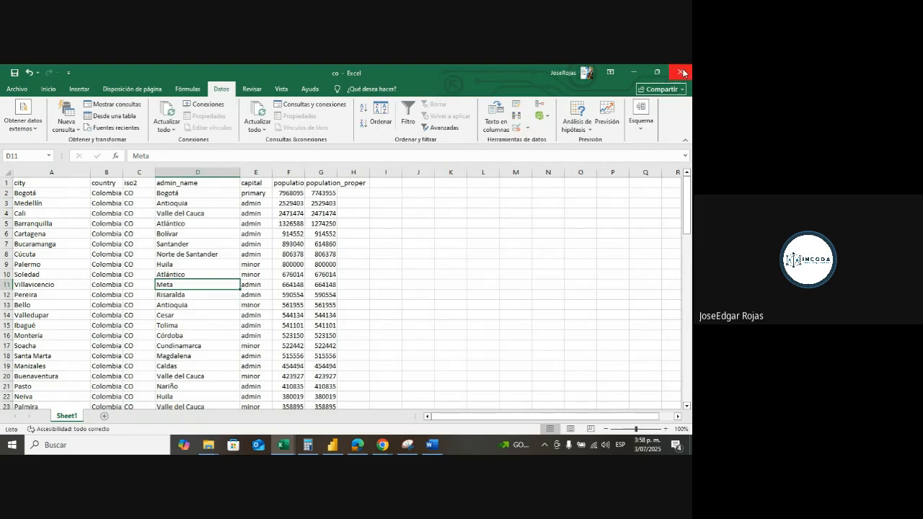
click(682, 73)
click(382, 328)
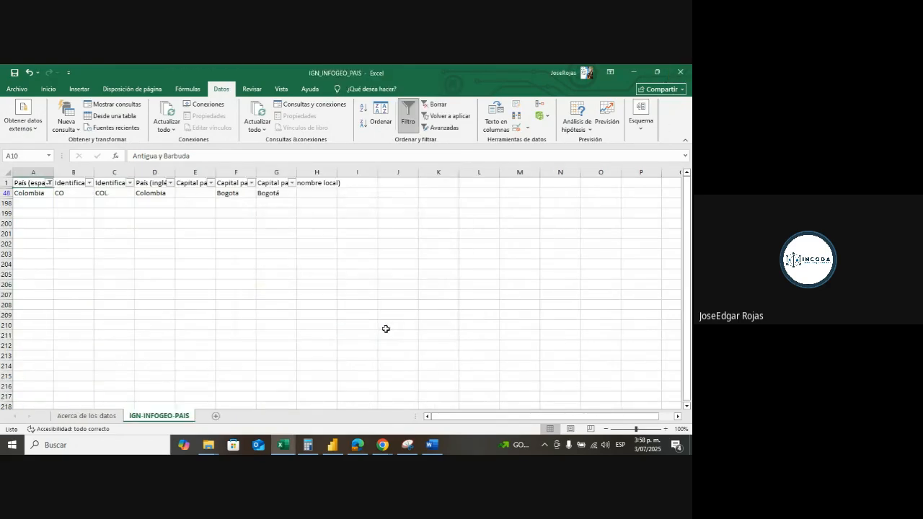
click(680, 72)
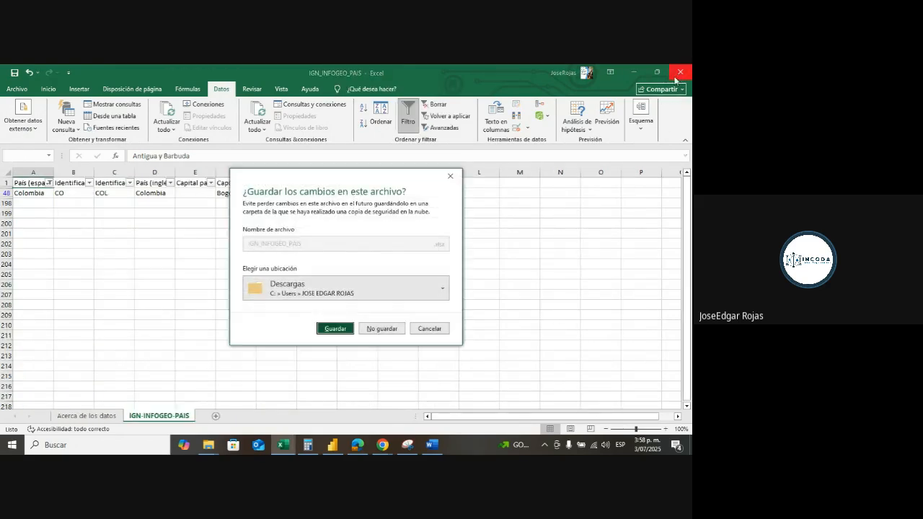
click(370, 332)
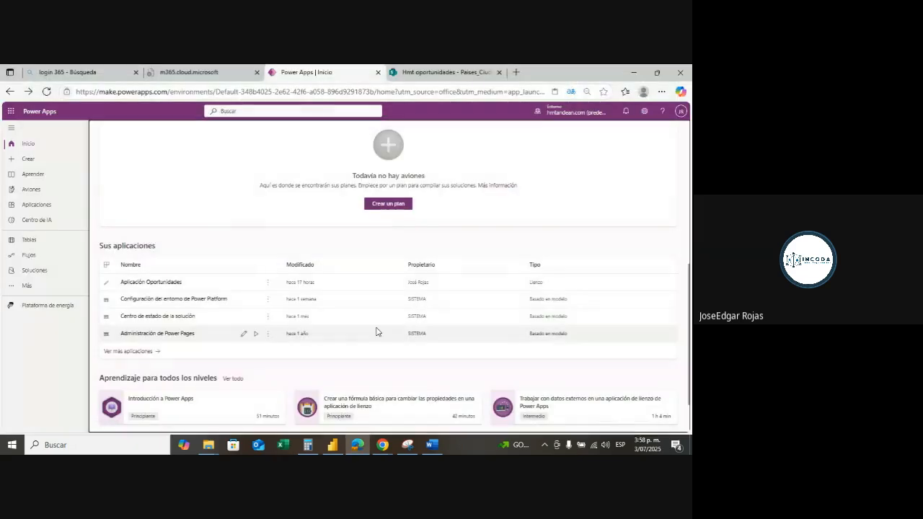
- Switch to Power BI Desktop and connect to the Confecciones Original Excel workbook in the desktop folder Curso Power Bi Tarde, subfolder Confecciones
scroll(130, 214, down, 2)
scroll(558, 256, up, 4)
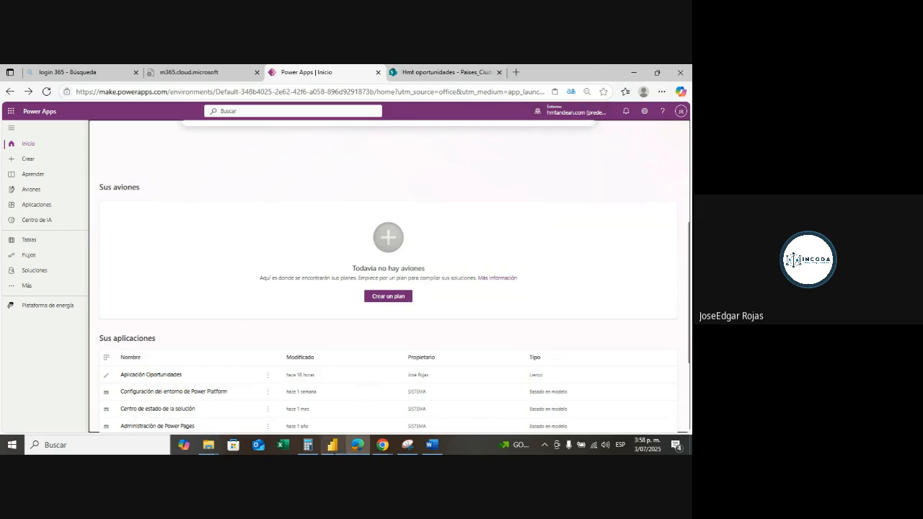
click(333, 446)
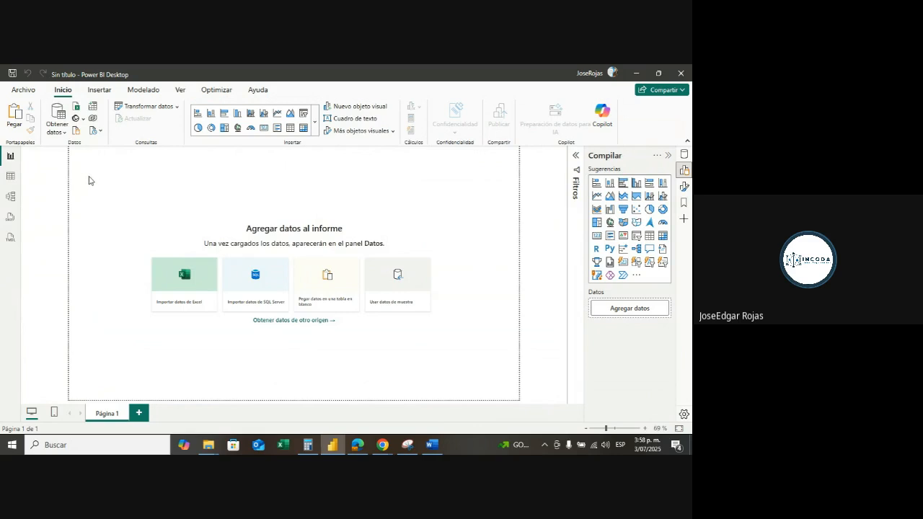
click(65, 134)
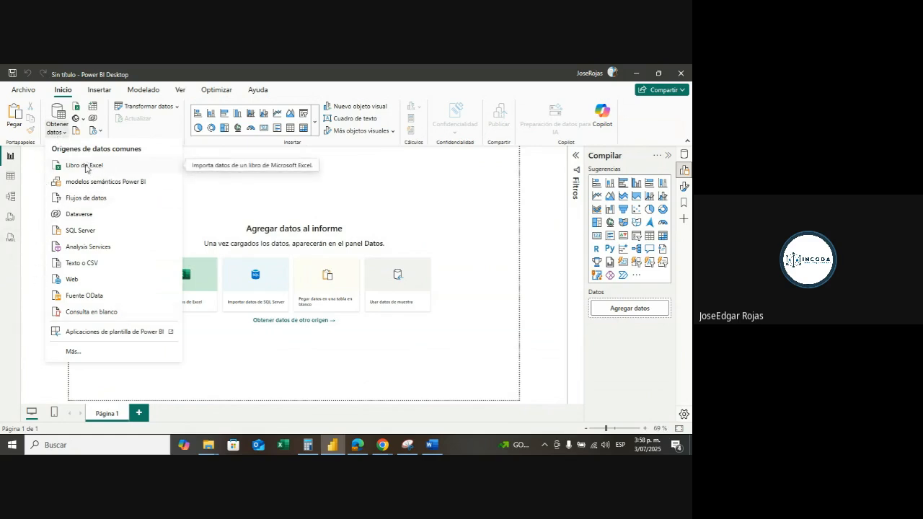
click(90, 166)
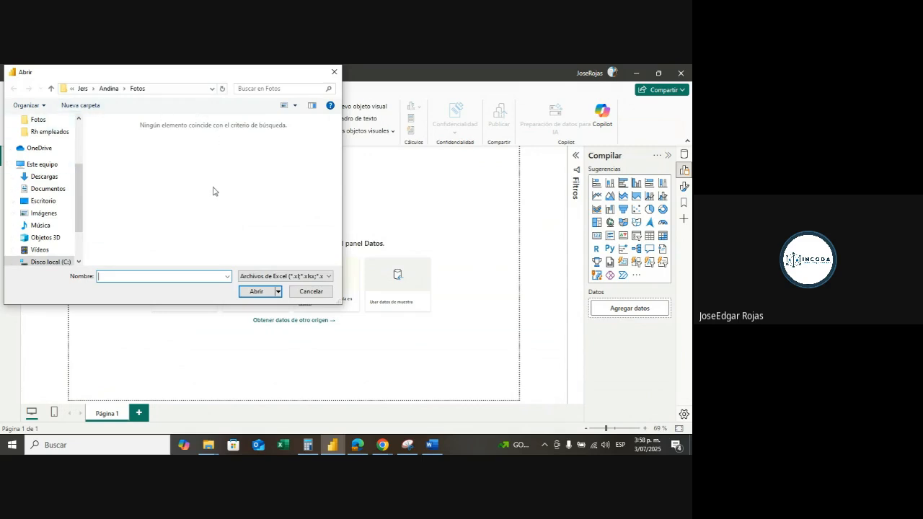
click(48, 205)
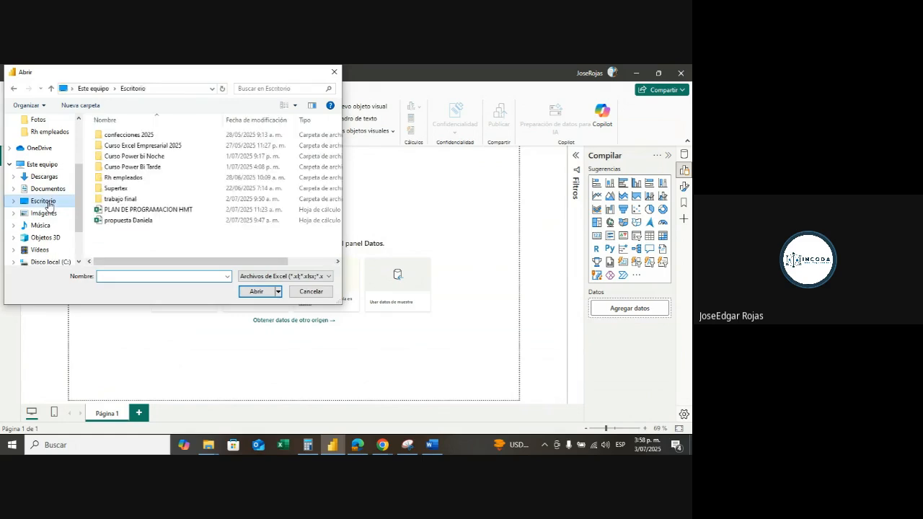
double_click(153, 174)
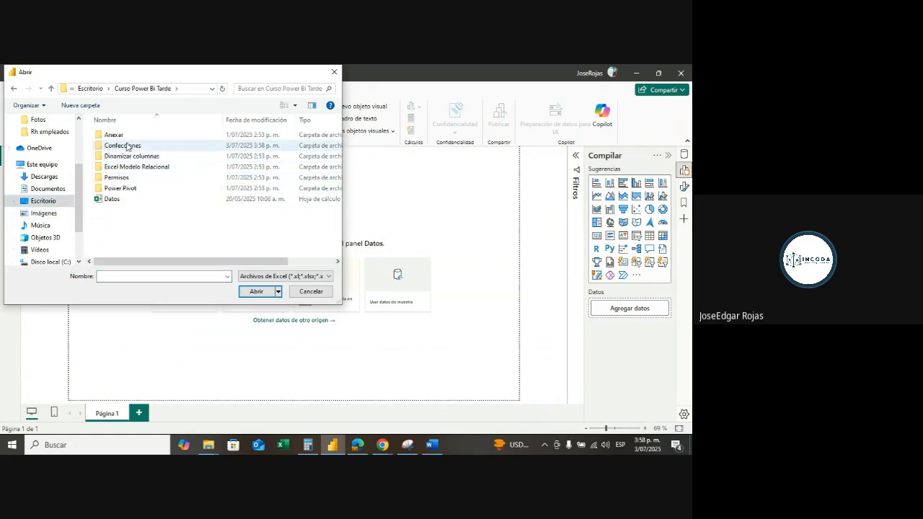
click(127, 147)
double_click(127, 147)
click(123, 137)
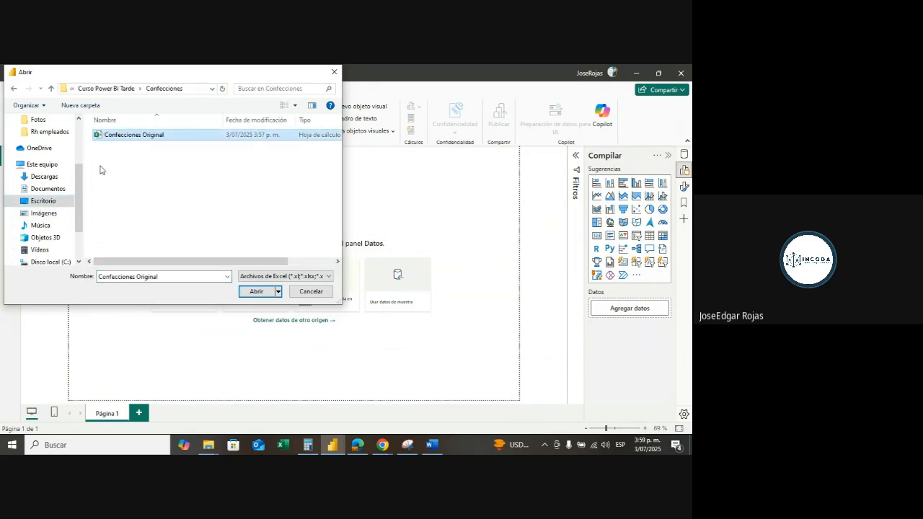
click(257, 291)
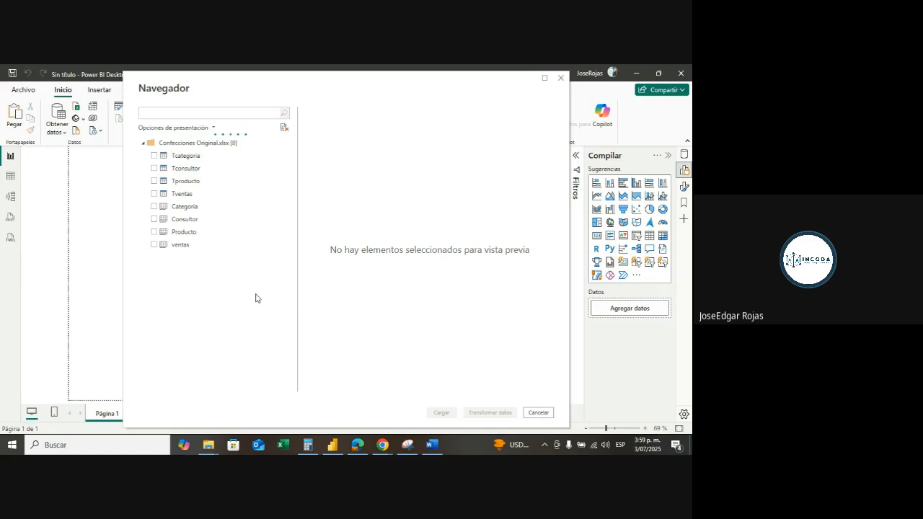
- Select the tables Tcategoria, Tconsultor, Tproducto and Tventas and open them for transformation in Power Query
click(154, 156)
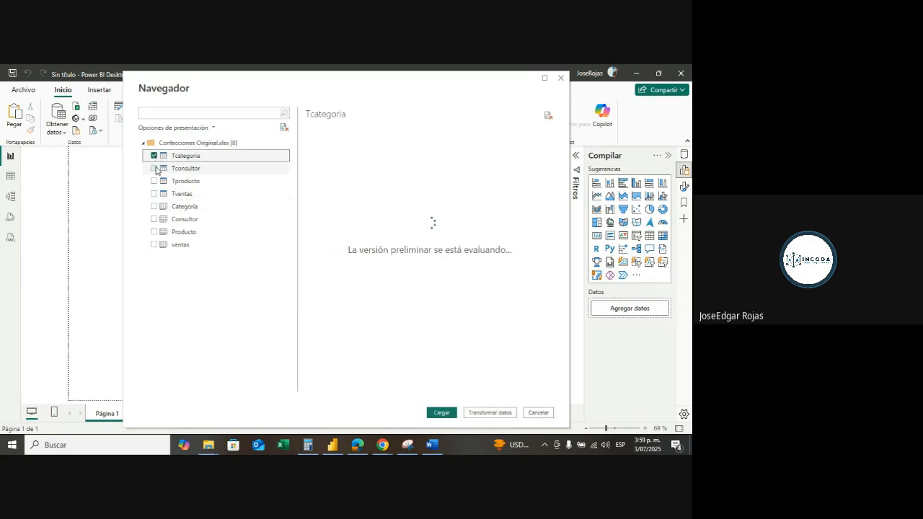
click(155, 168)
click(153, 181)
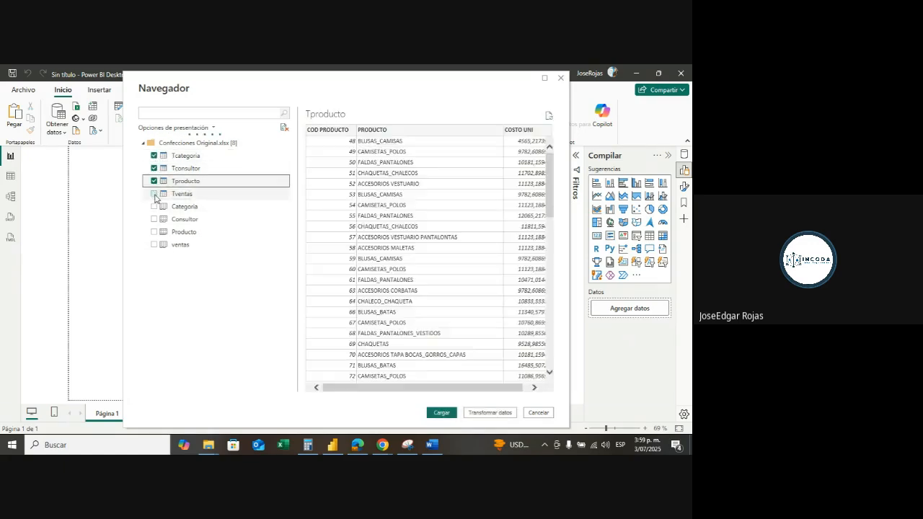
click(153, 194)
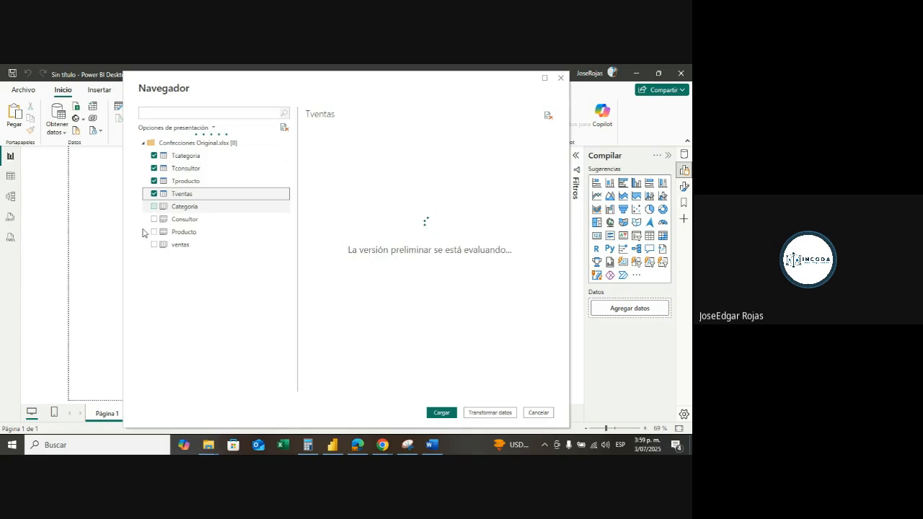
click(495, 412)
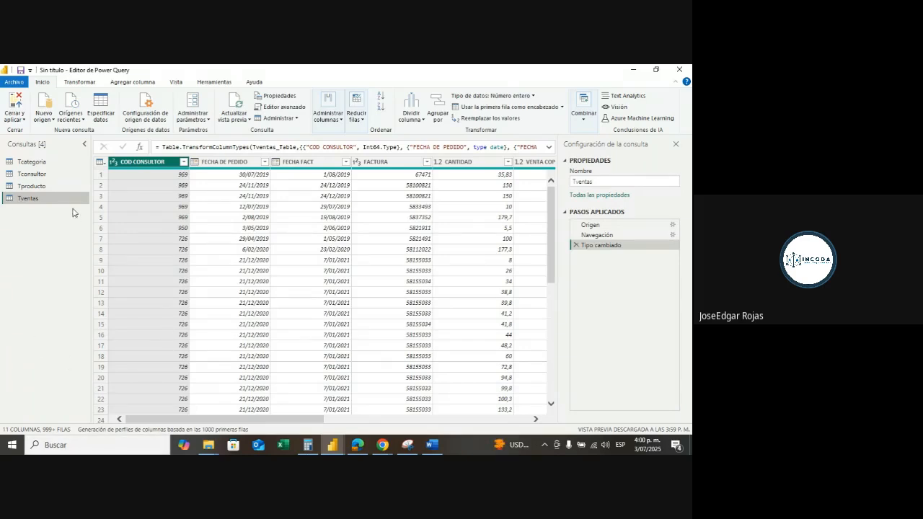
- Change the data type of COD CATEGORIA in the Tcategoria query to Texto, replacing the existing conversion
click(38, 164)
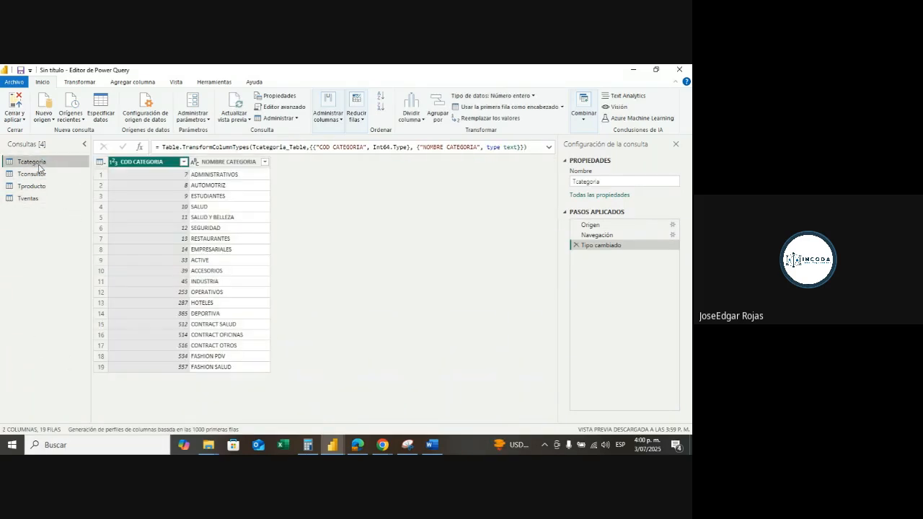
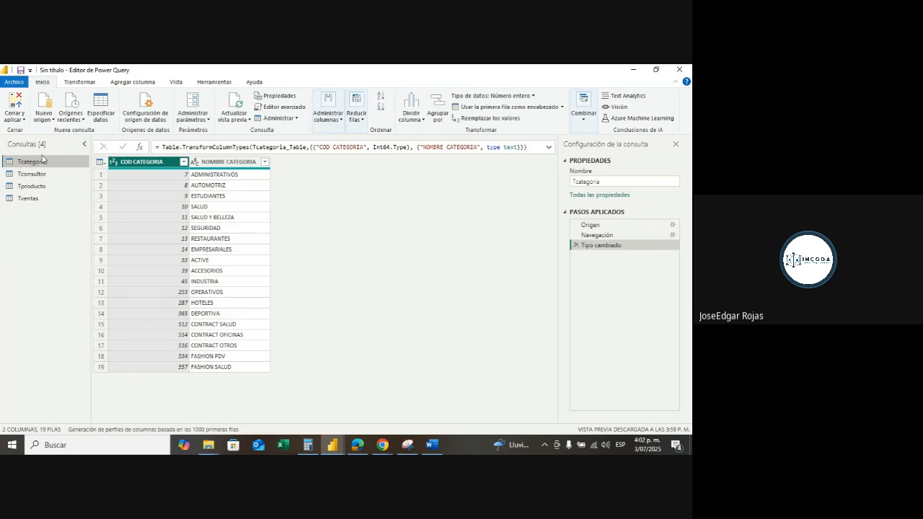
click(114, 162)
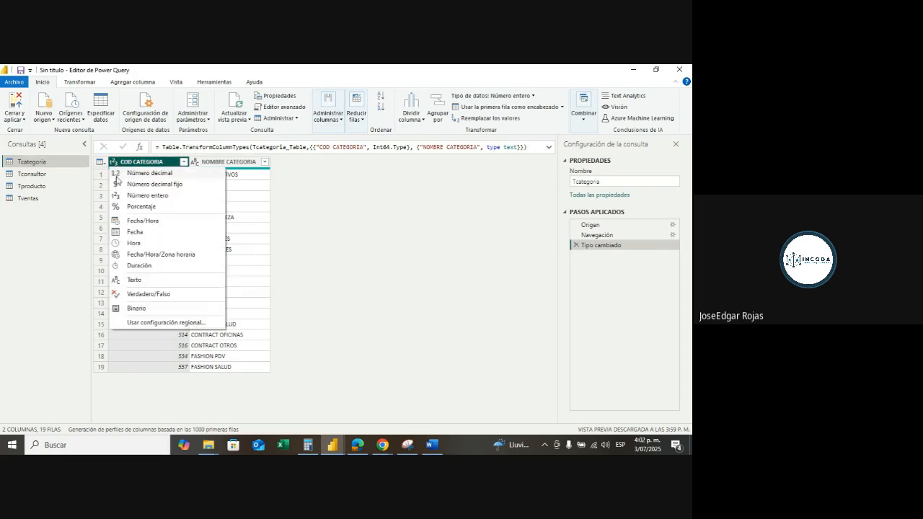
click(134, 281)
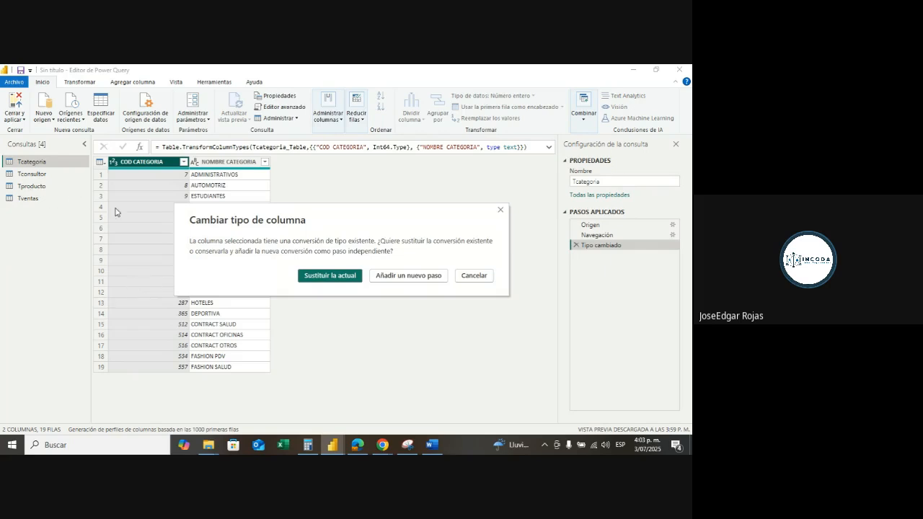
click(323, 280)
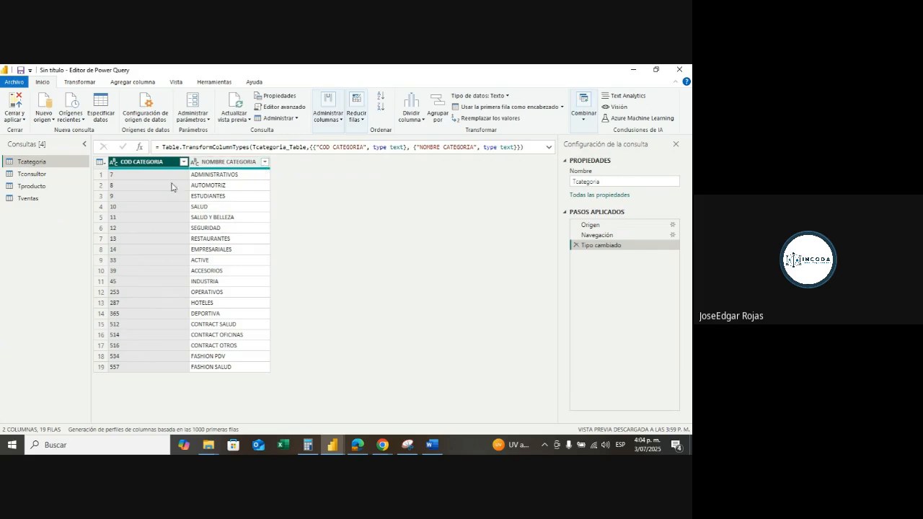
- In the Tconsultor query, change COD CONSULTOR to Texto, replacing the existing conversion, and choose Fecha as the type for FECHA NACIMIENTO
click(36, 176)
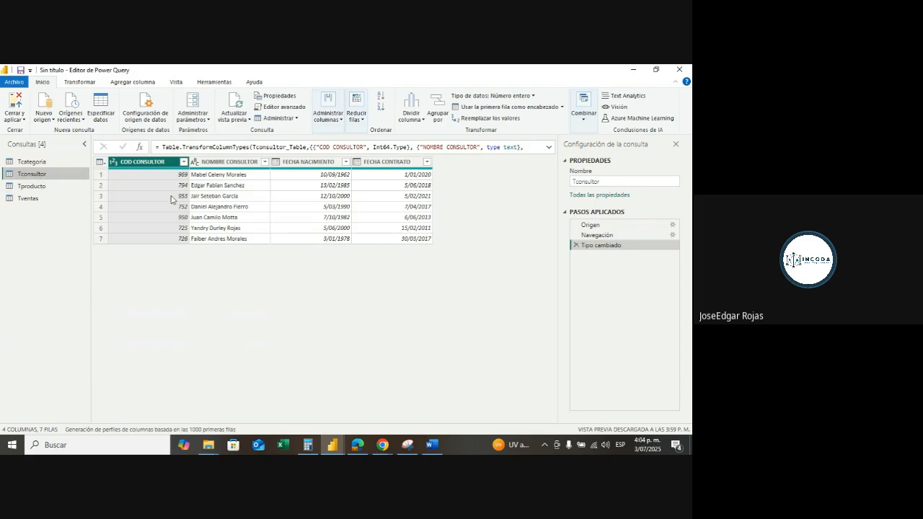
click(114, 163)
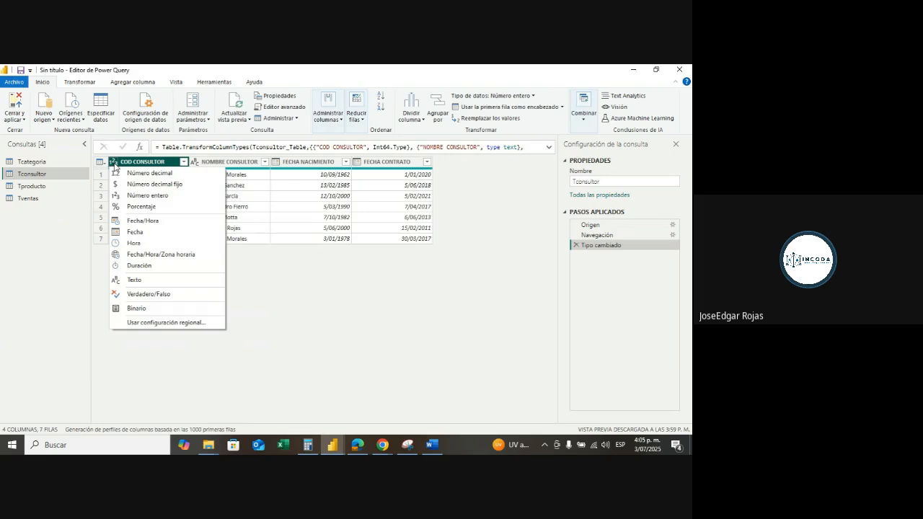
click(130, 281)
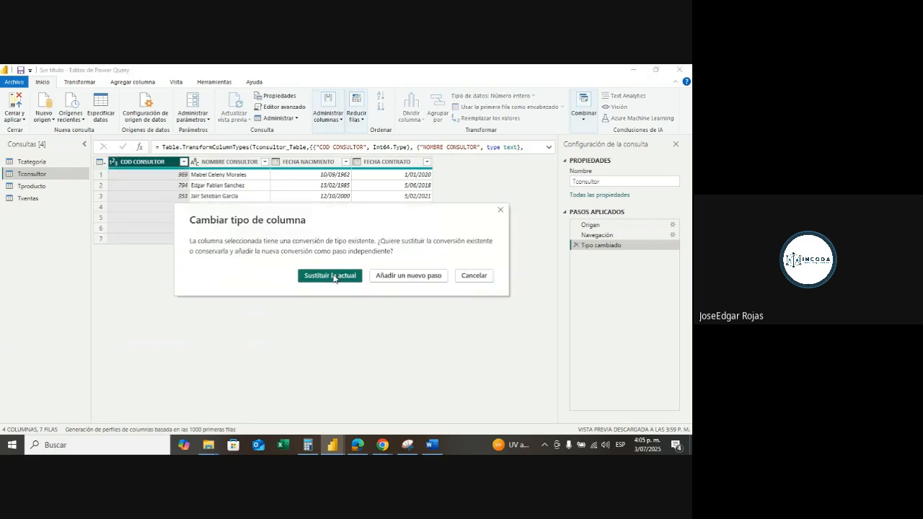
click(332, 275)
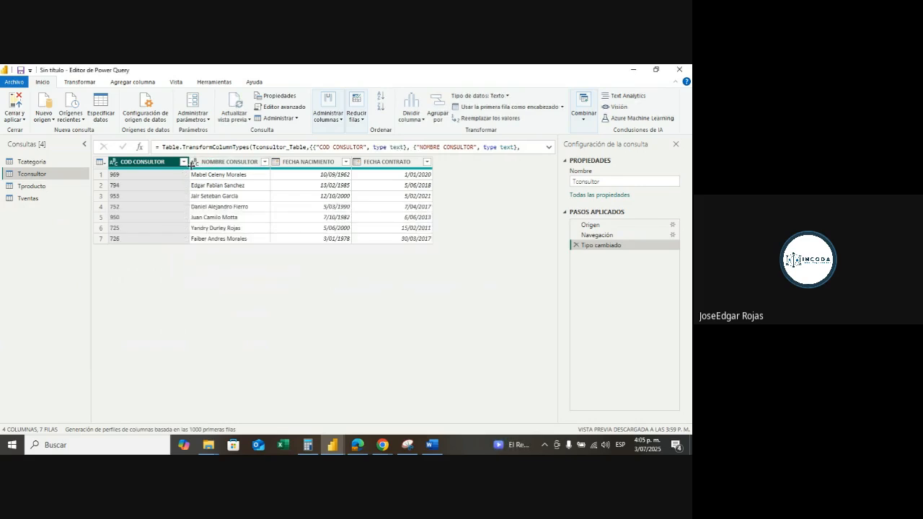
click(276, 162)
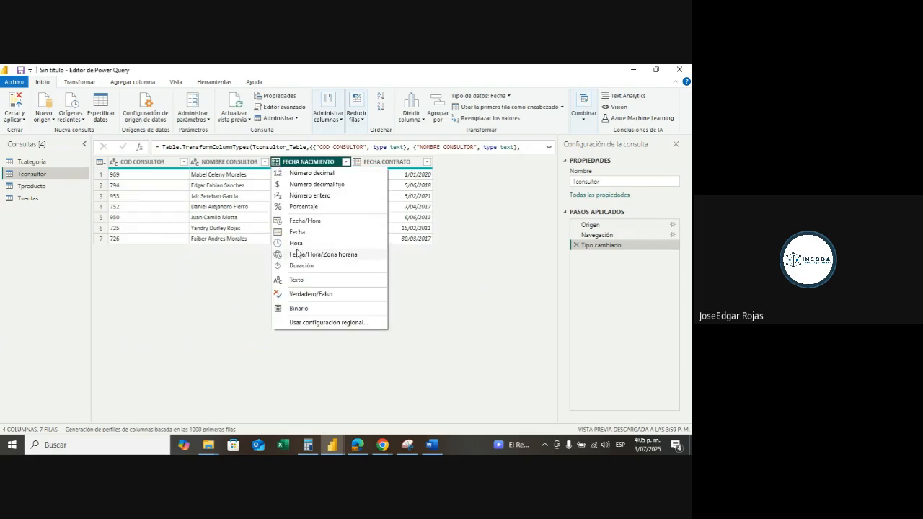
click(302, 233)
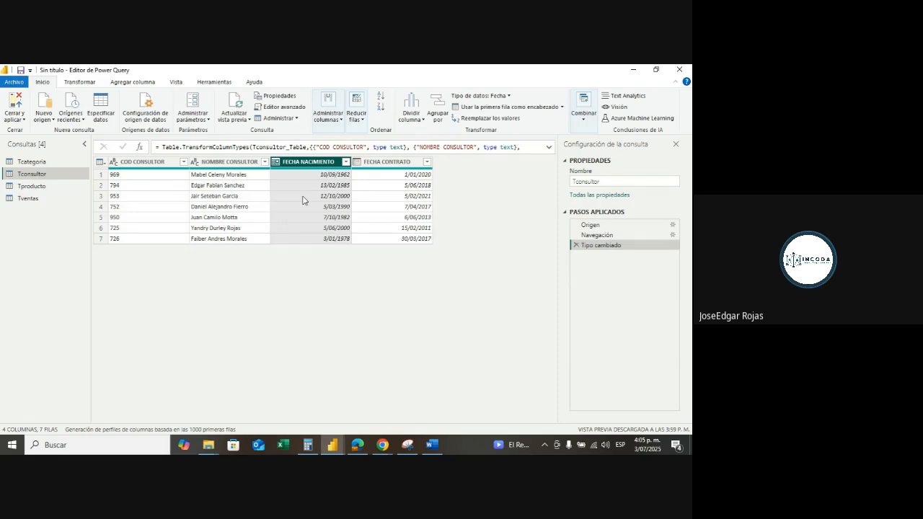
- Show the column quality indicators for Tconsultor to check valid, error and empty values, and hide them again
click(180, 84)
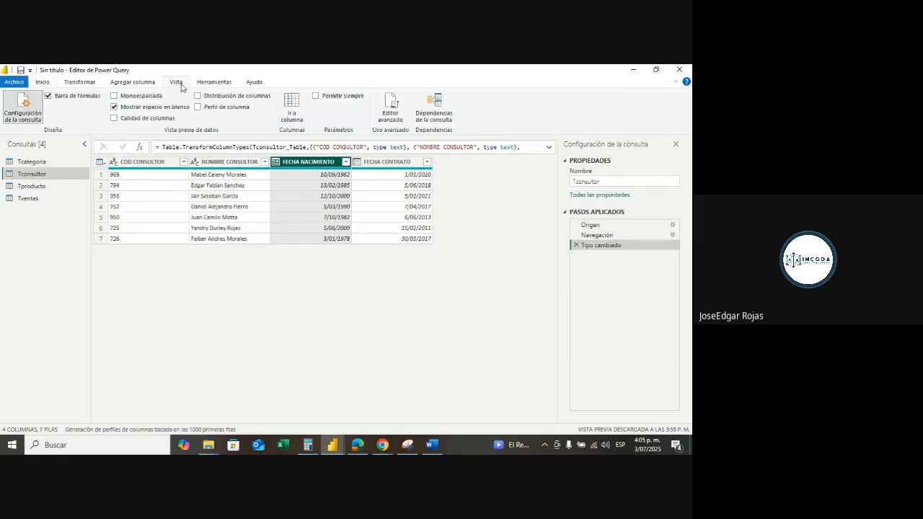
click(115, 120)
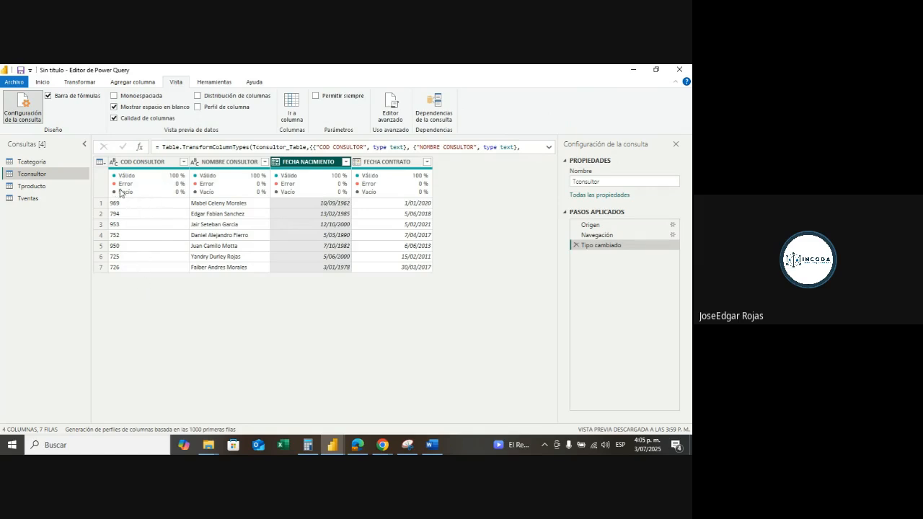
mouse_move(158, 195)
click(114, 118)
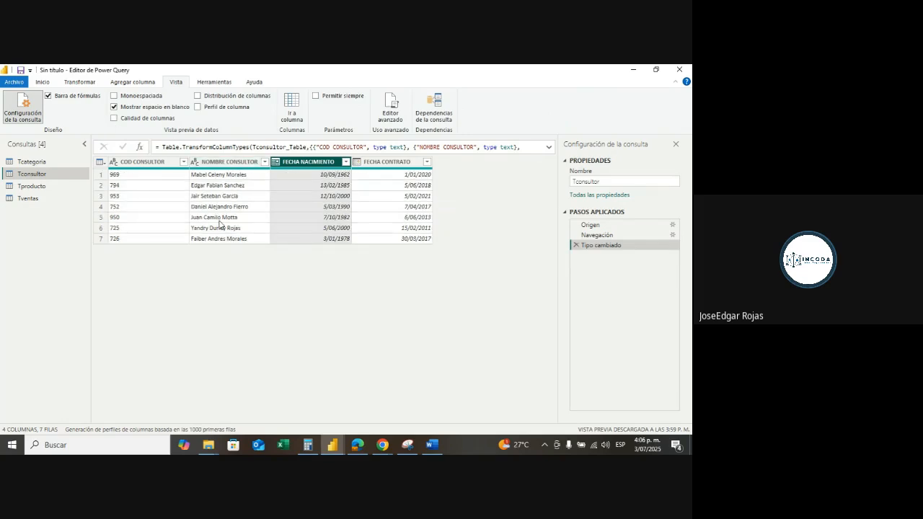
click(114, 118)
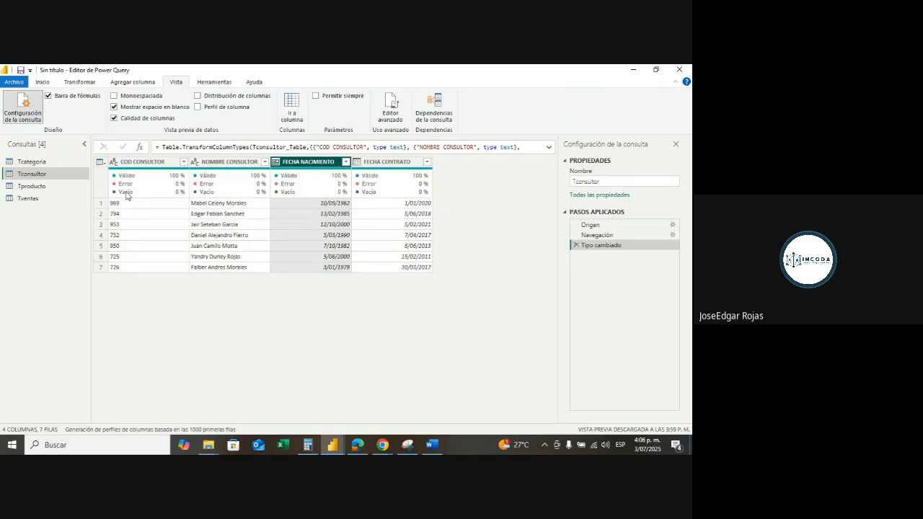
click(114, 119)
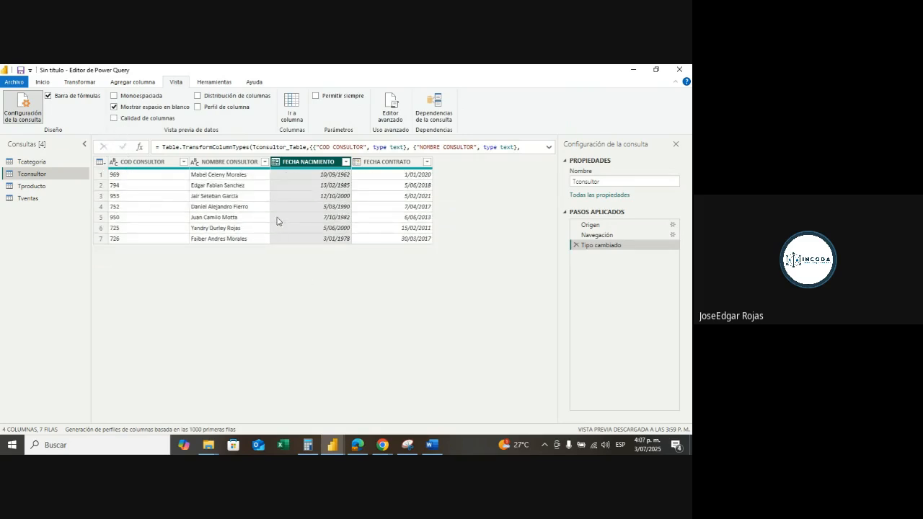
- Duplicate the FECHA NACIMIENTO column in Tconsultor and move the copy directly before FECHA CONTRATO
right_click(308, 165)
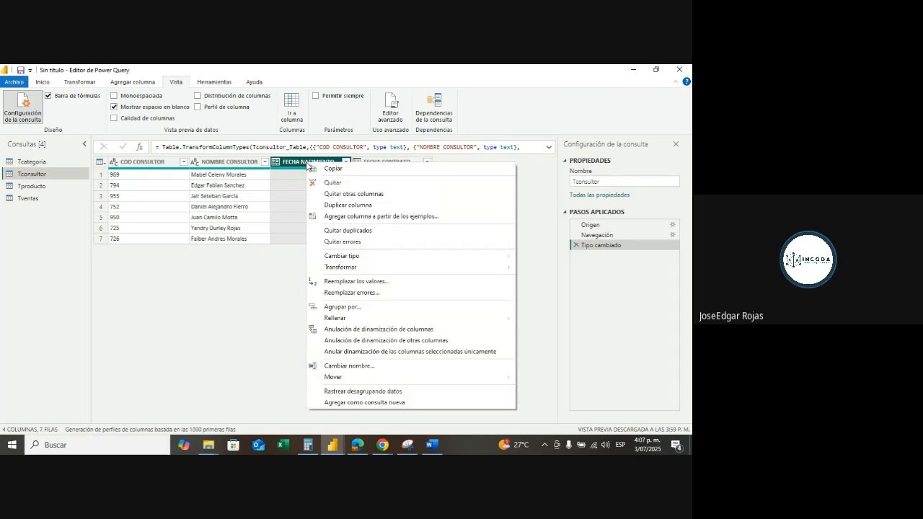
click(355, 210)
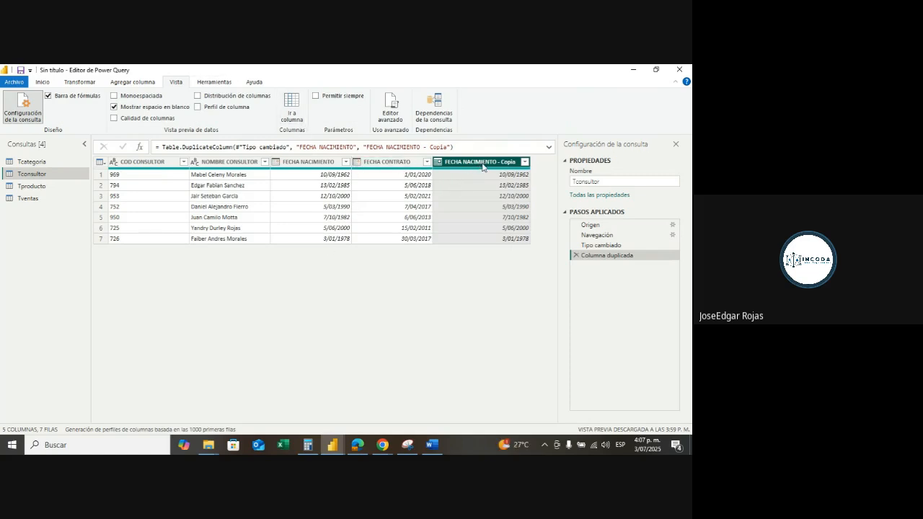
drag(480, 165, 397, 174)
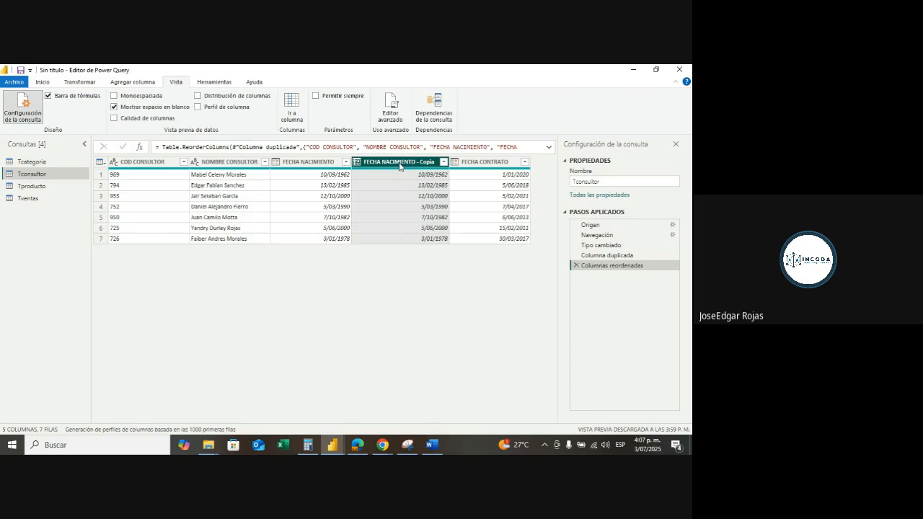
- Rename the duplicated FECHA NACIMIENTO column in Tconsultor to EDAD
double_click(399, 164)
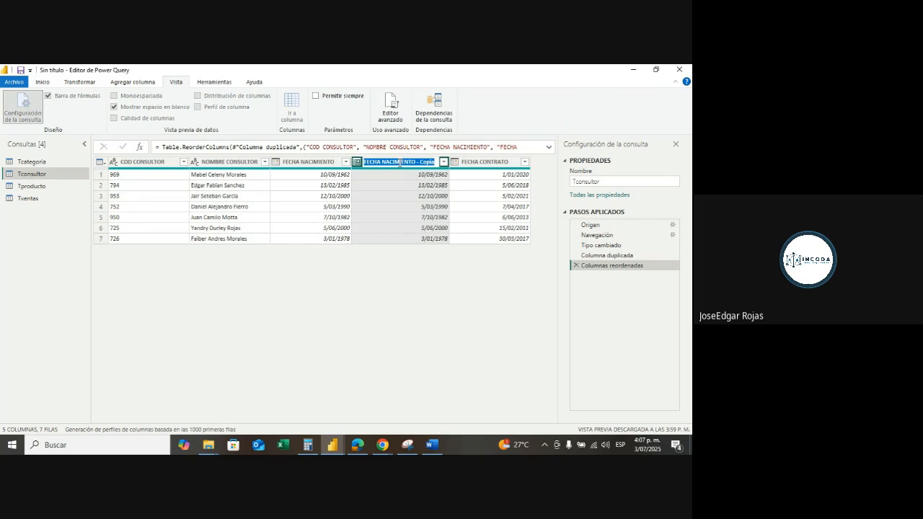
key(BackSpace)
text(edad)
key(BackSpace)
key(BackSpace)
key(BackSpace)
key(BackSpace)
text(EDAD)
key(Return)
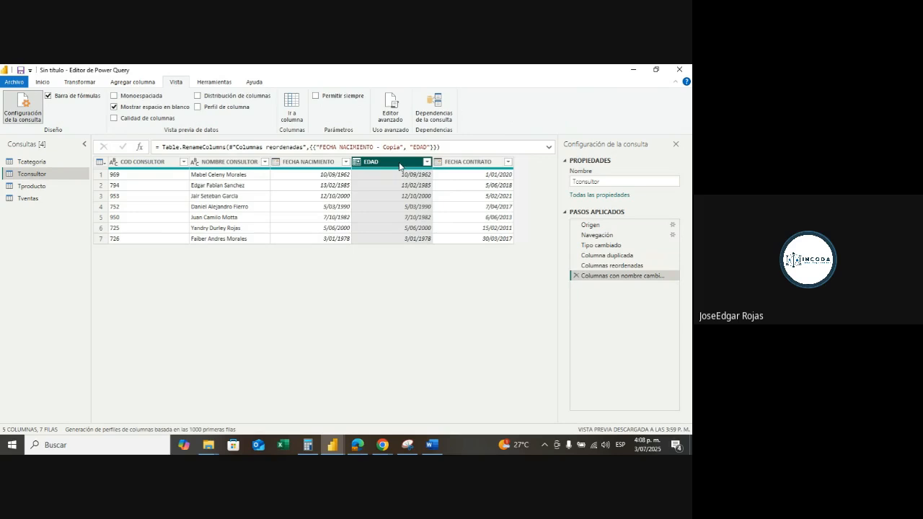
- Transform the dates in the EDAD column into elapsed durations up to today with the Antigüedad date operation
click(392, 206)
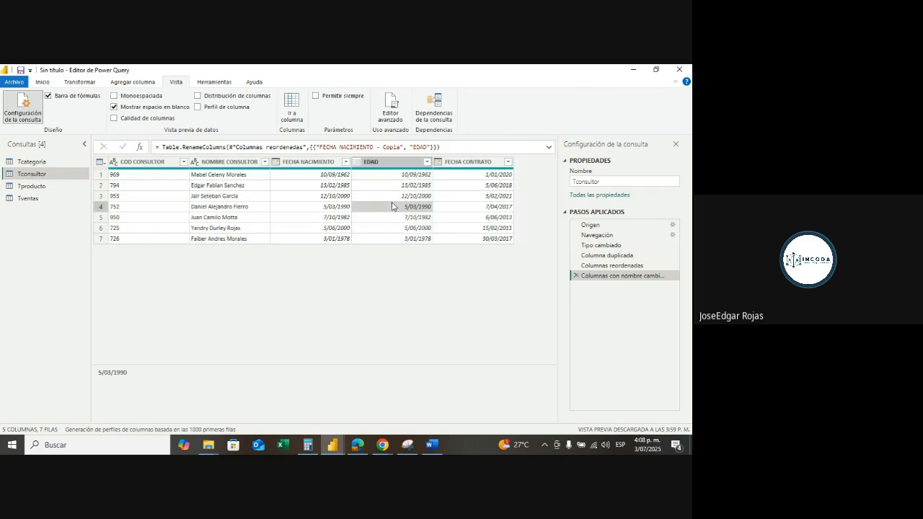
click(80, 83)
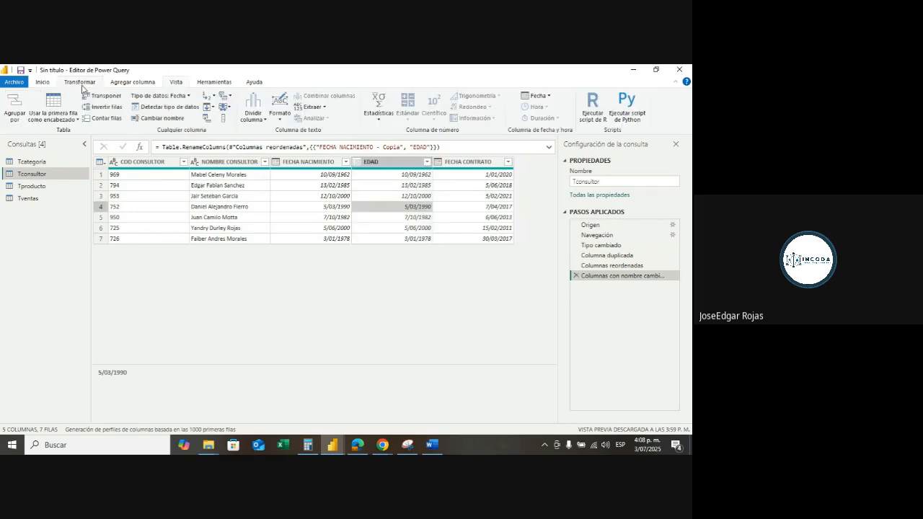
click(403, 184)
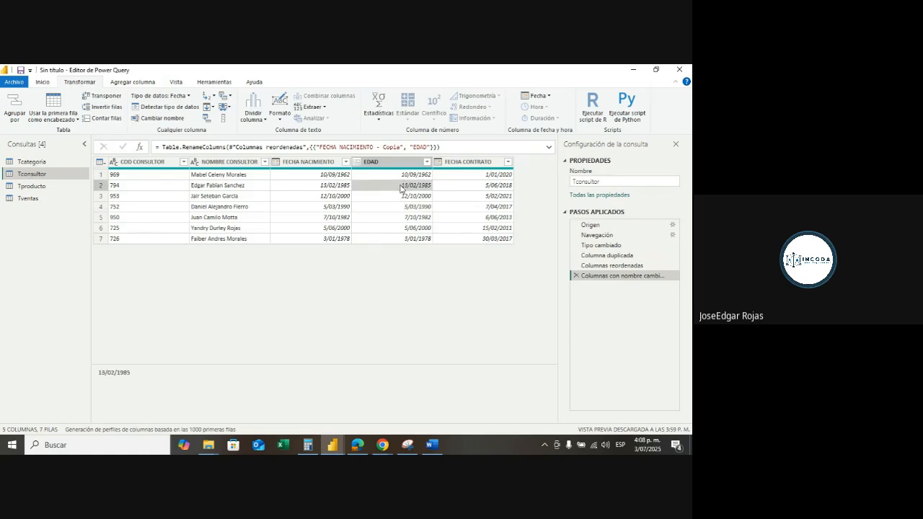
click(404, 164)
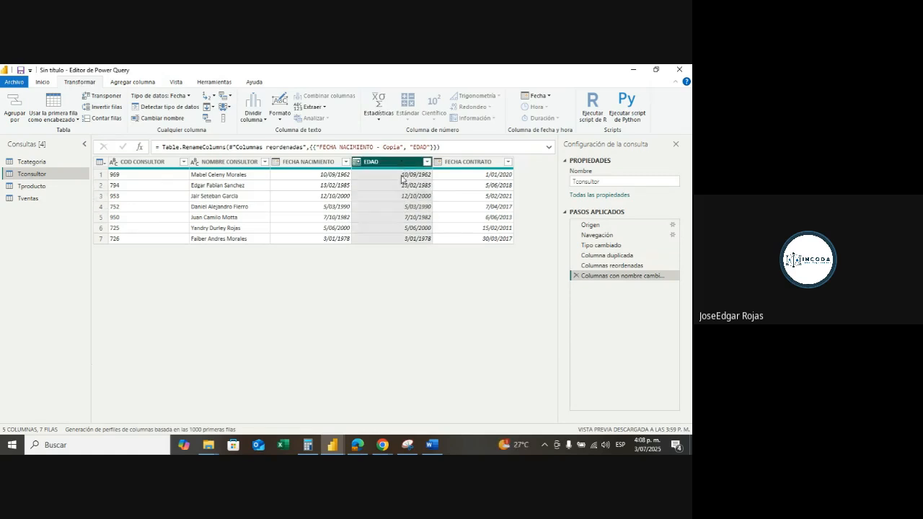
click(407, 218)
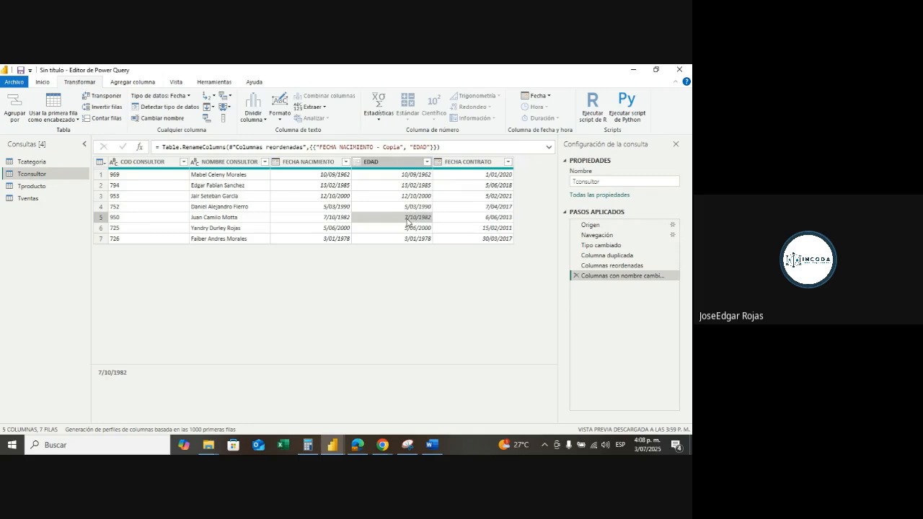
click(406, 197)
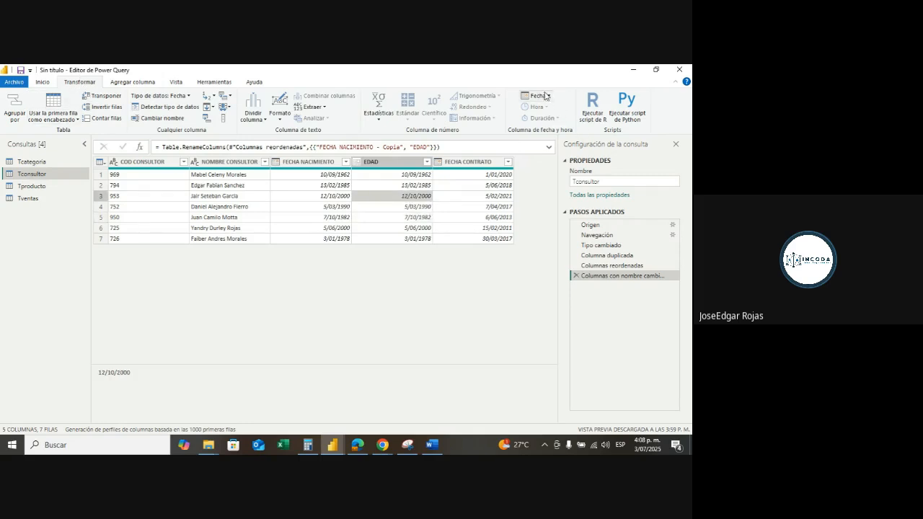
click(549, 96)
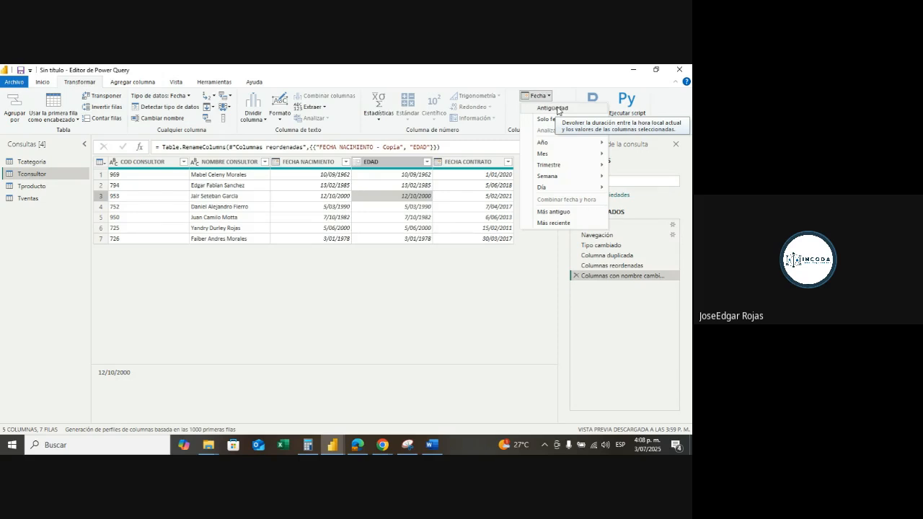
mouse_move(567, 143)
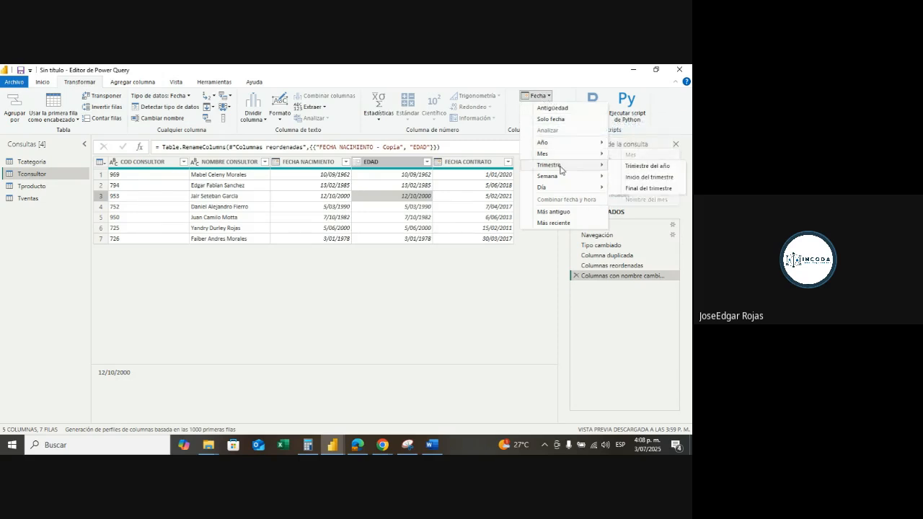
mouse_move(562, 190)
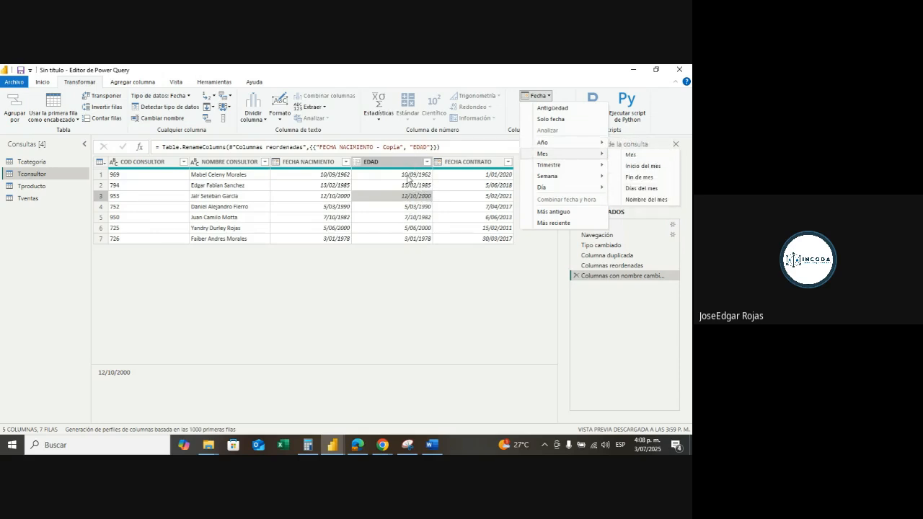
click(566, 110)
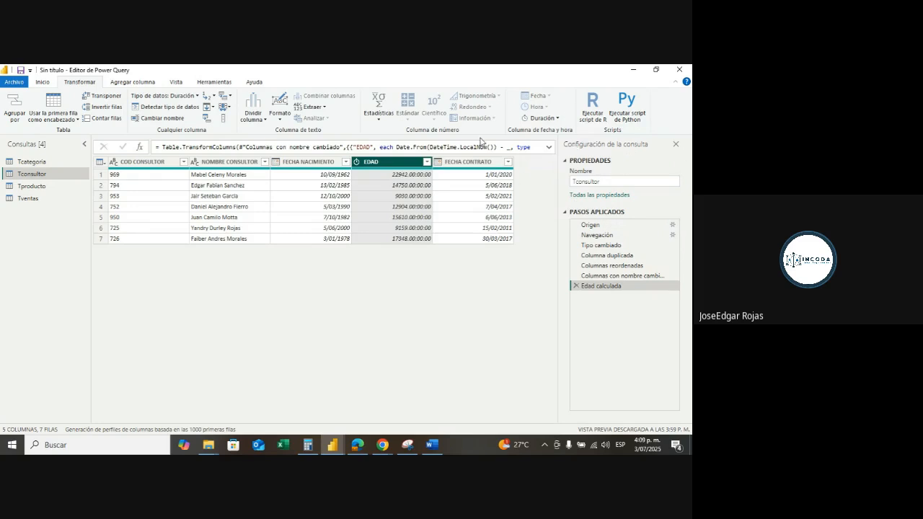
- Convert the EDAD durations to Total de años and change the column's data type to Número entero
right_click(395, 167)
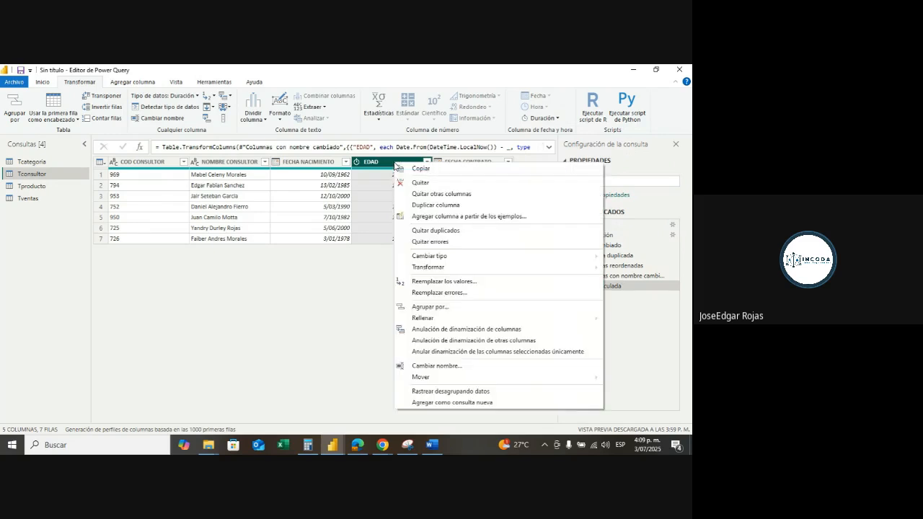
mouse_move(434, 270)
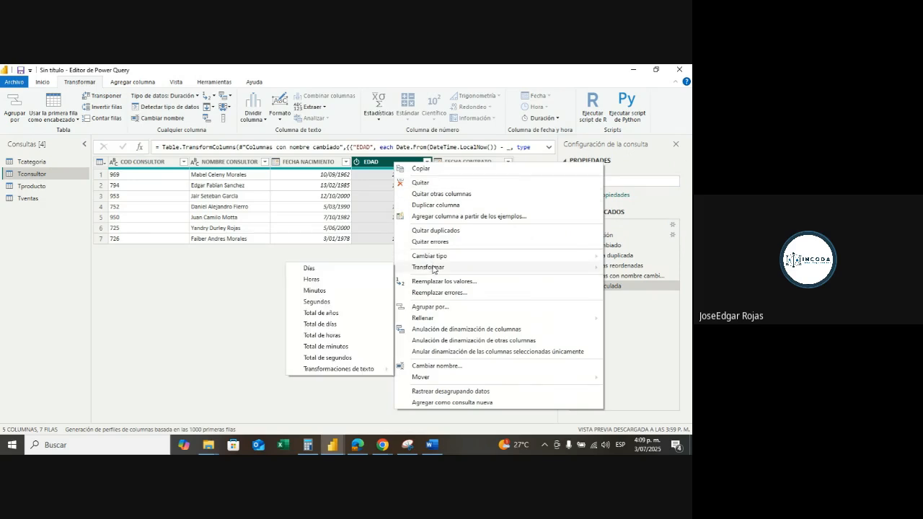
click(320, 313)
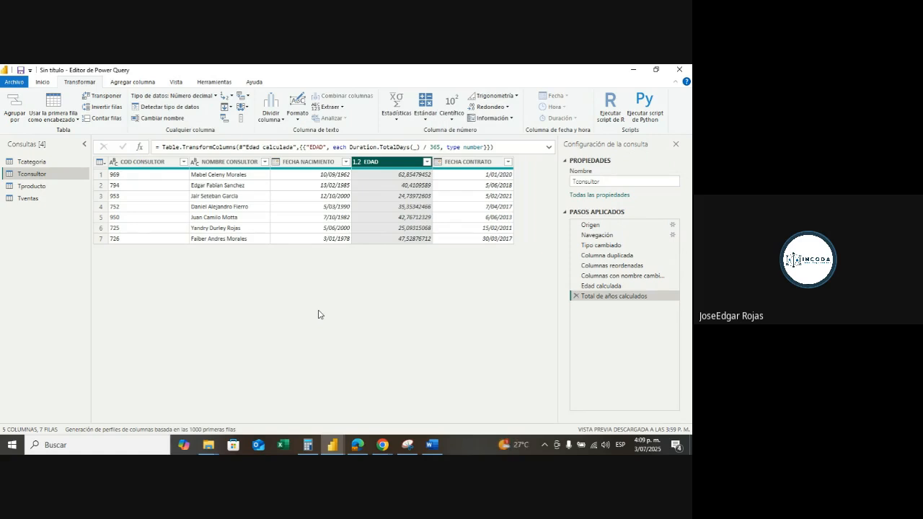
click(356, 162)
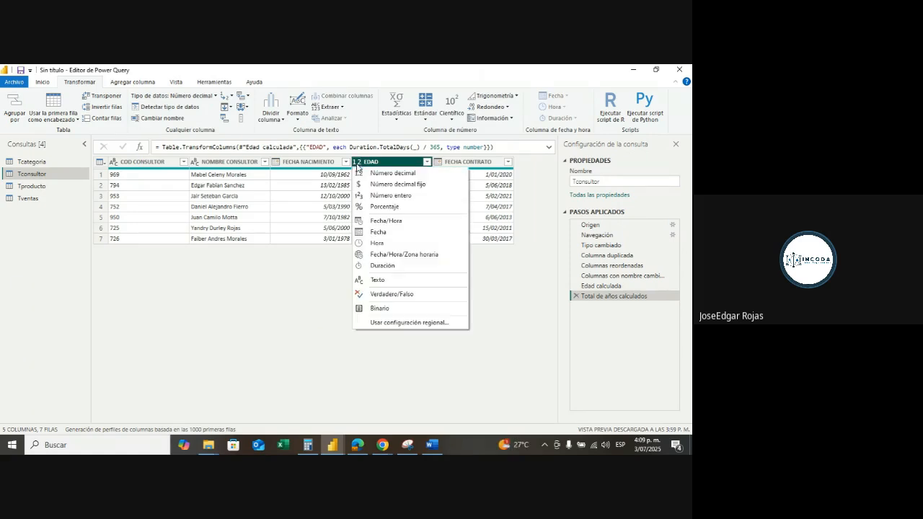
click(390, 196)
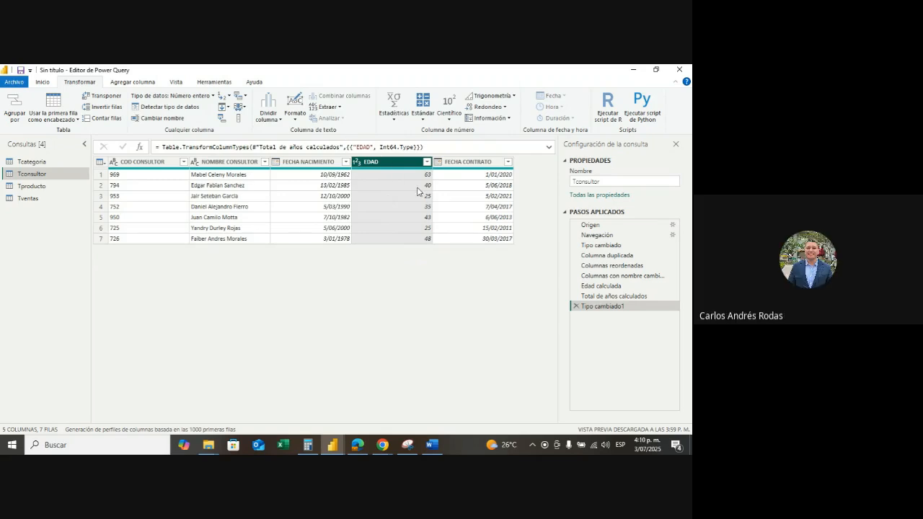
- Duplicate the FECHA CONTRATO column in the Tconsultor query
click(476, 207)
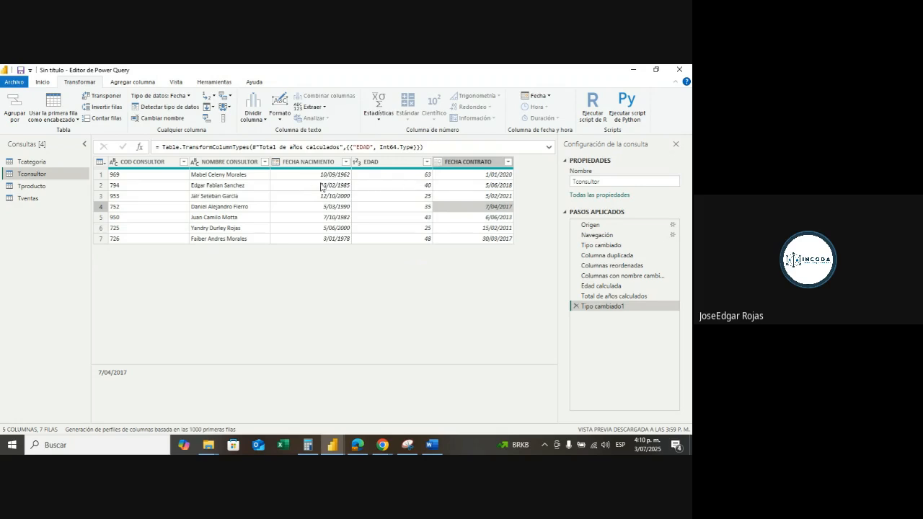
click(415, 175)
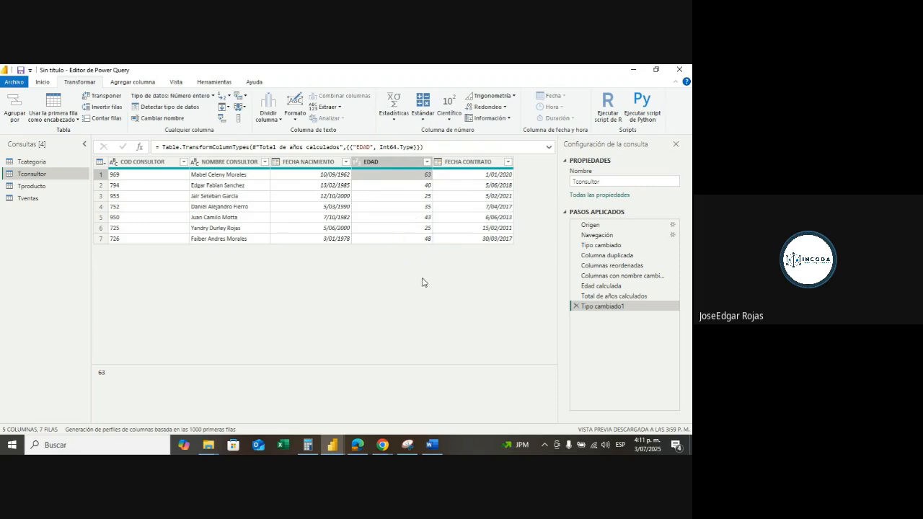
click(472, 197)
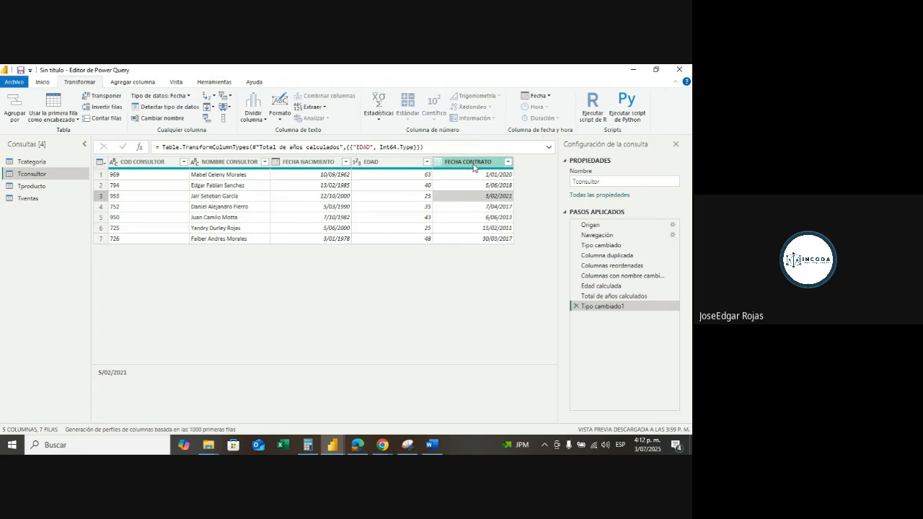
right_click(474, 166)
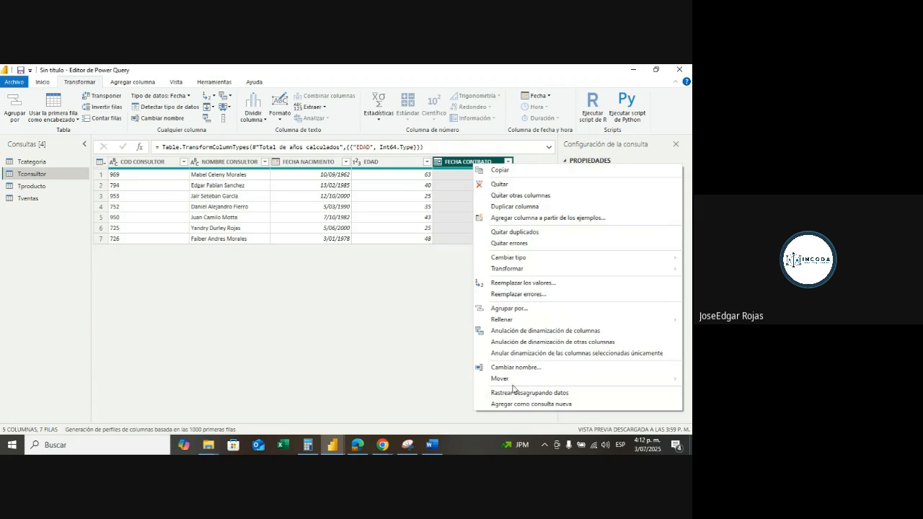
click(508, 206)
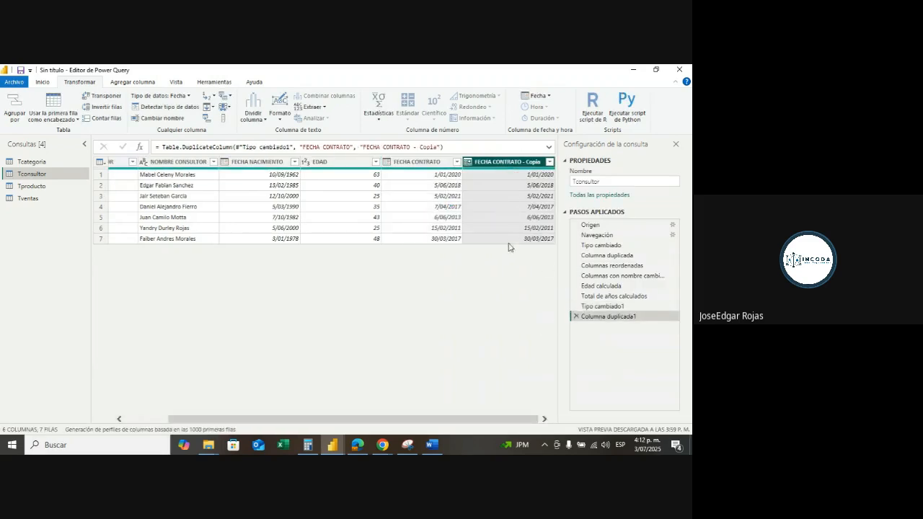
- Rename the copy of the FECHA CONTRATO column to TIEMPO LABORADO
right_click(503, 165)
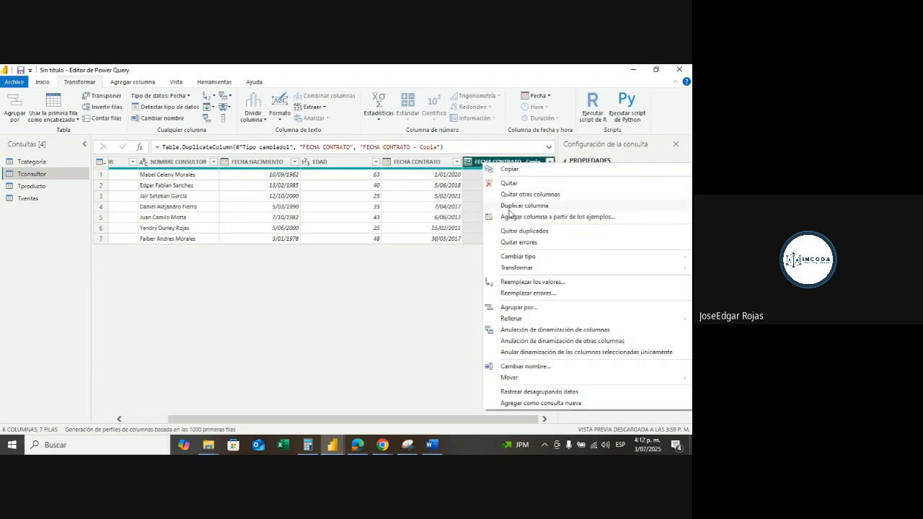
click(526, 366)
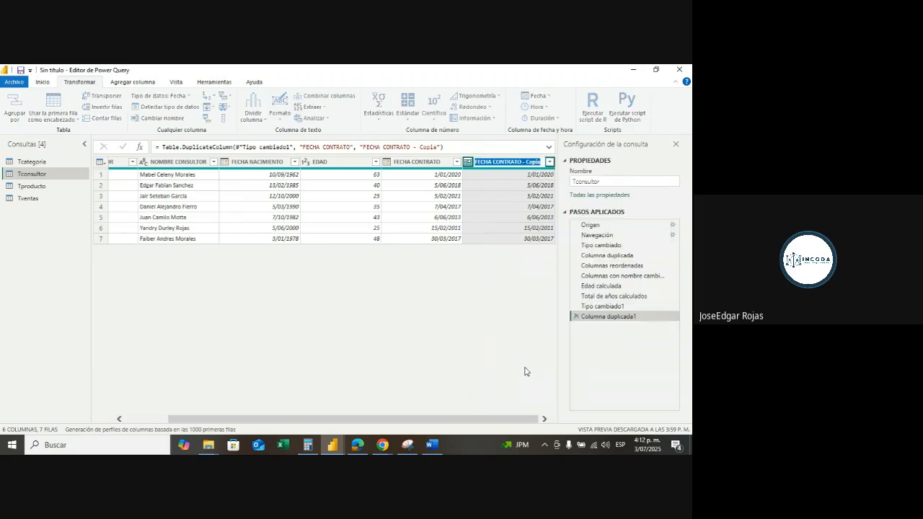
key(BackSpace)
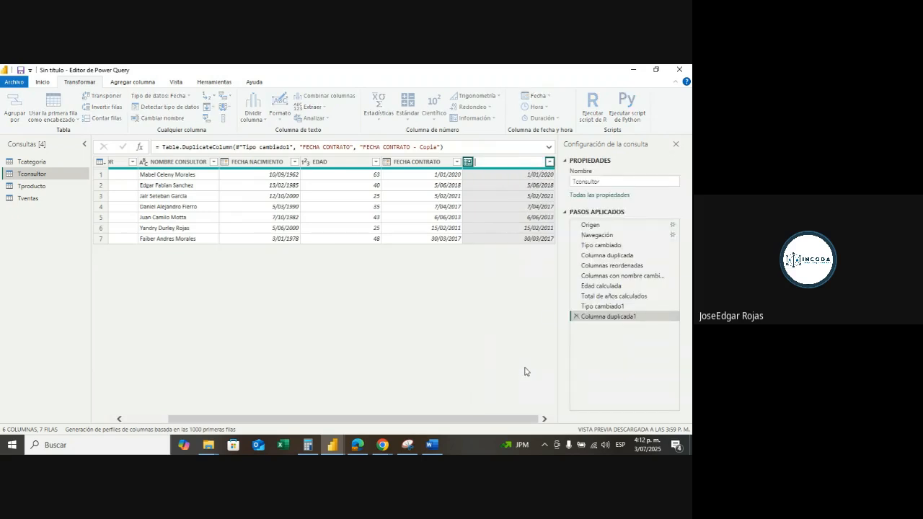
text(TIEMPO LABORADO)
key(Return)
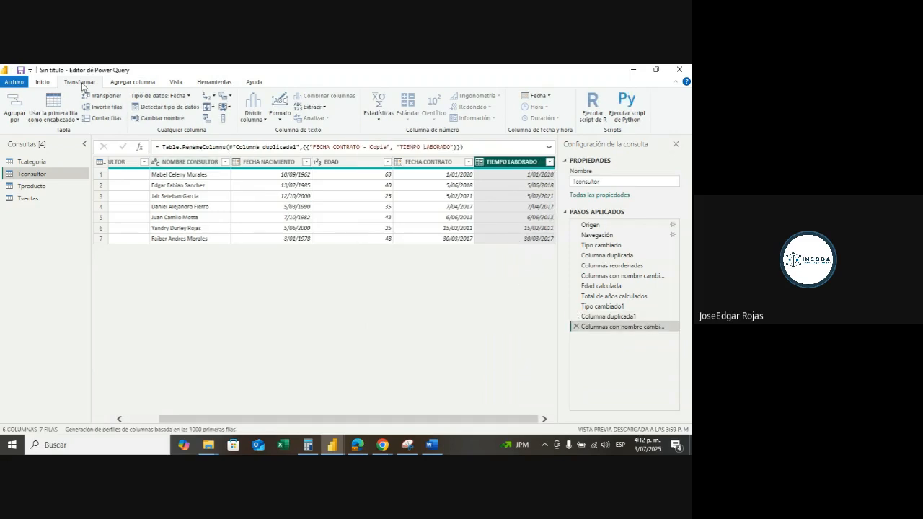
- Apply Antigüedad to the TIEMPO LABORADO dates and convert the resulting durations to Total de años
click(546, 96)
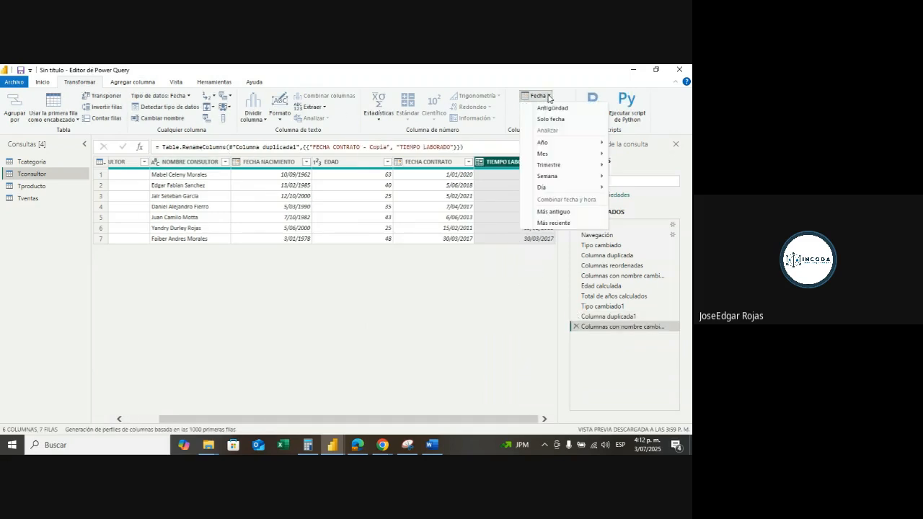
click(553, 108)
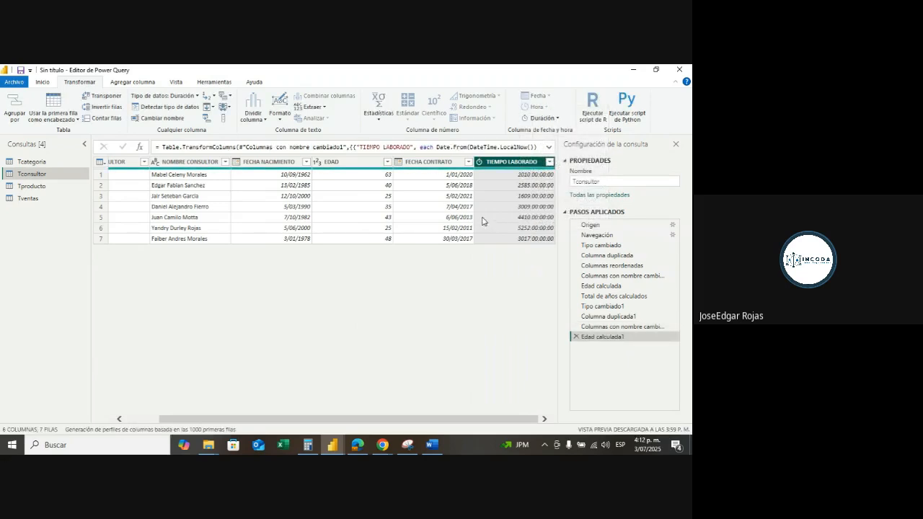
right_click(523, 166)
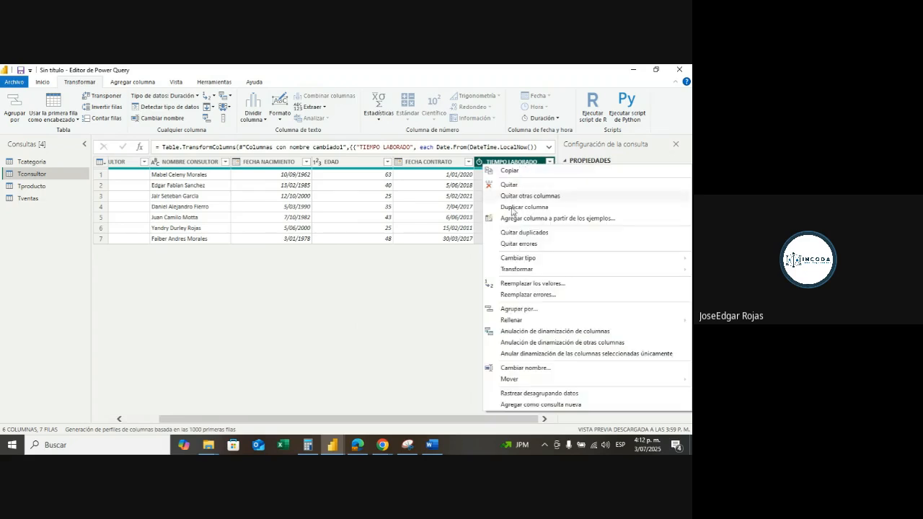
mouse_move(521, 272)
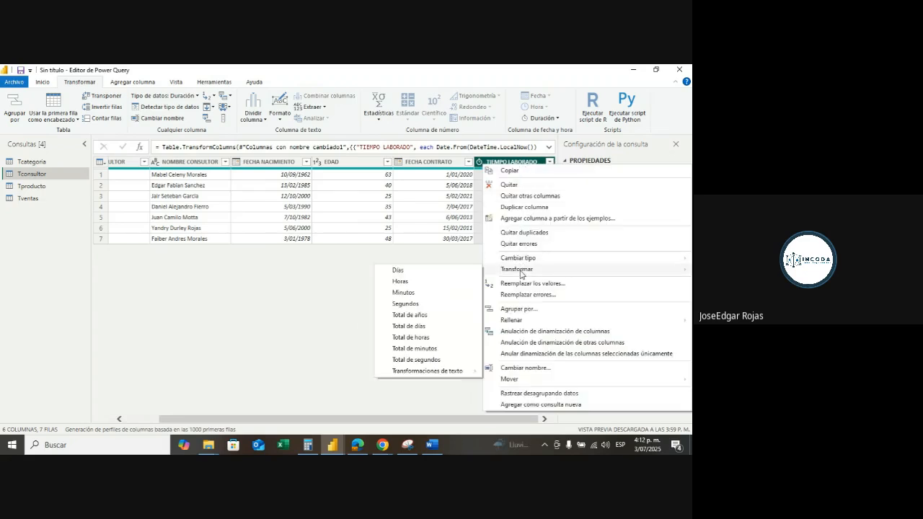
click(410, 315)
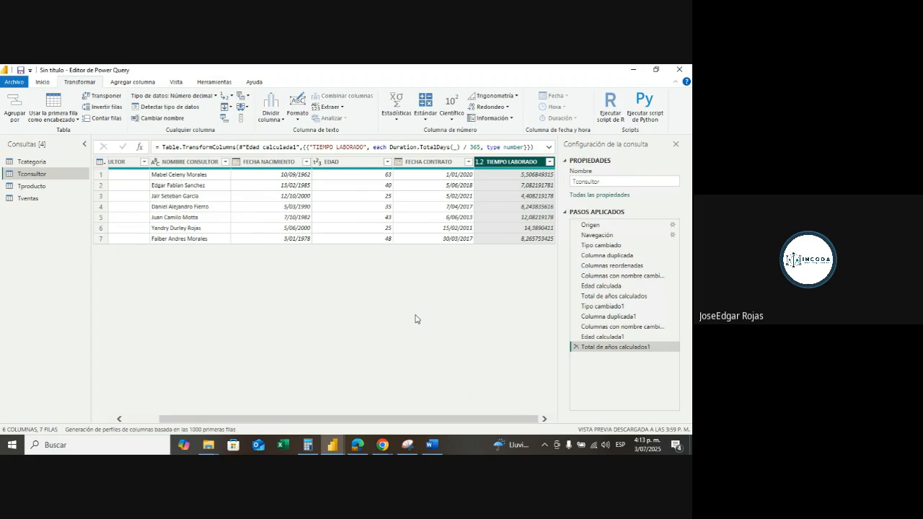
- Round the TIEMPO LABORADO column in the Tconsultor query to 1 decimal place
right_click(519, 165)
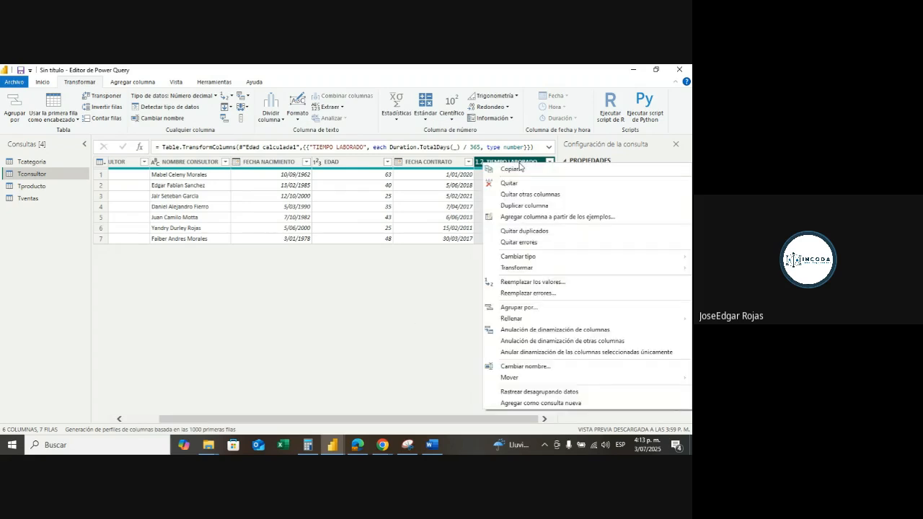
mouse_move(524, 270)
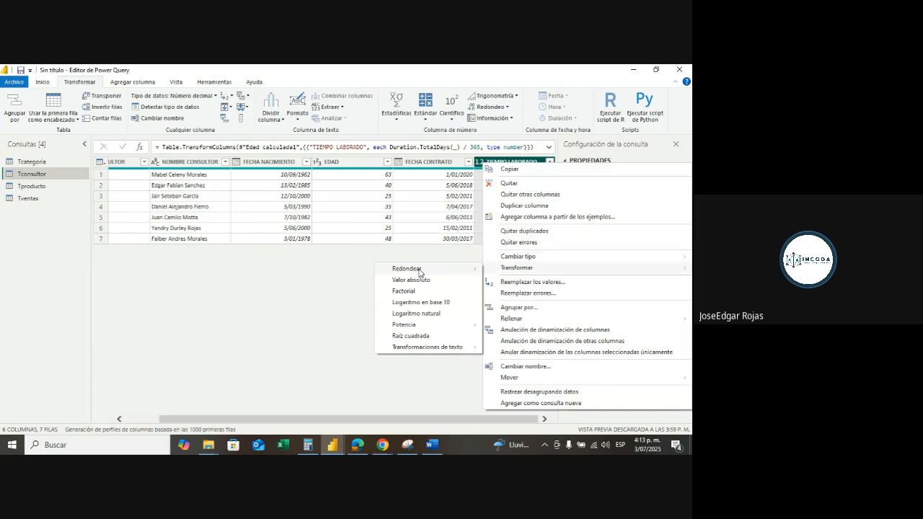
mouse_move(420, 271)
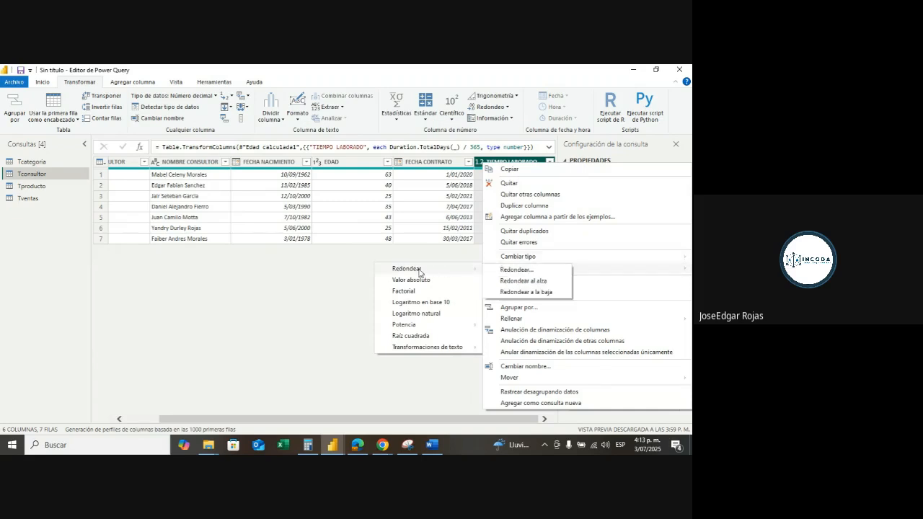
click(523, 272)
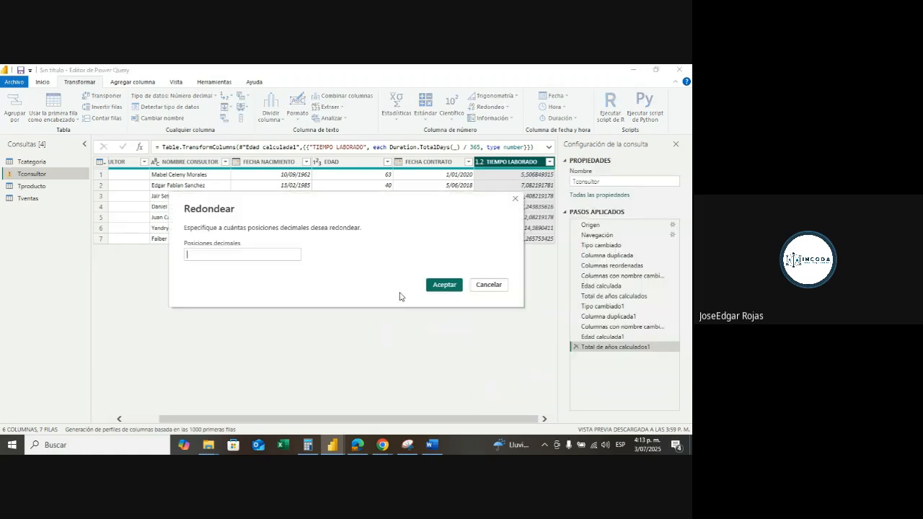
text(1)
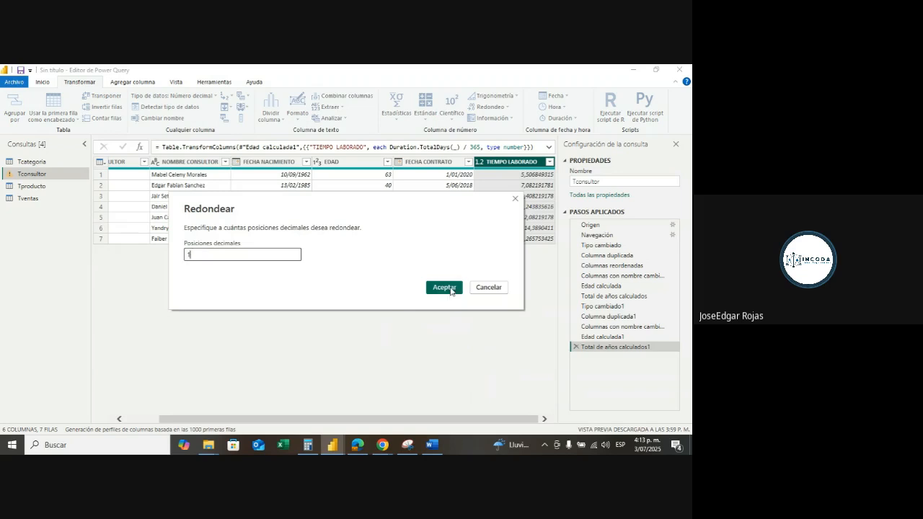
click(445, 287)
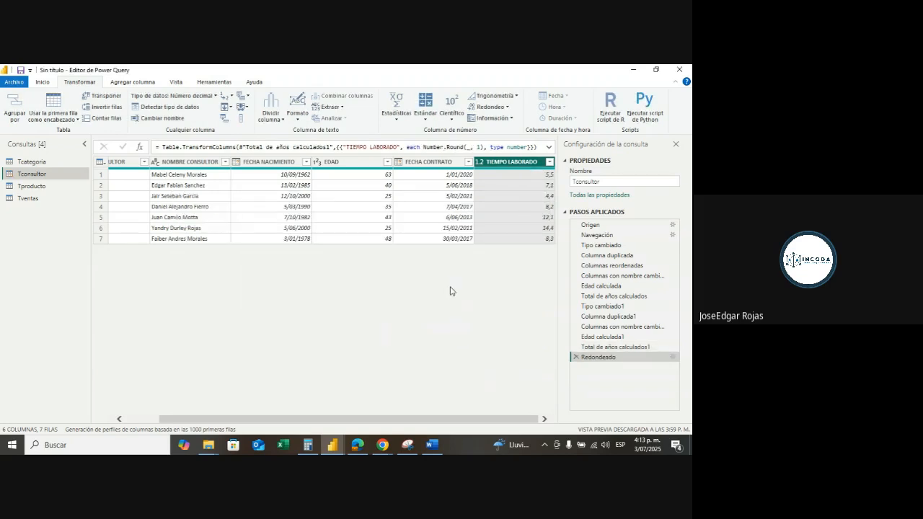
right_click(515, 164)
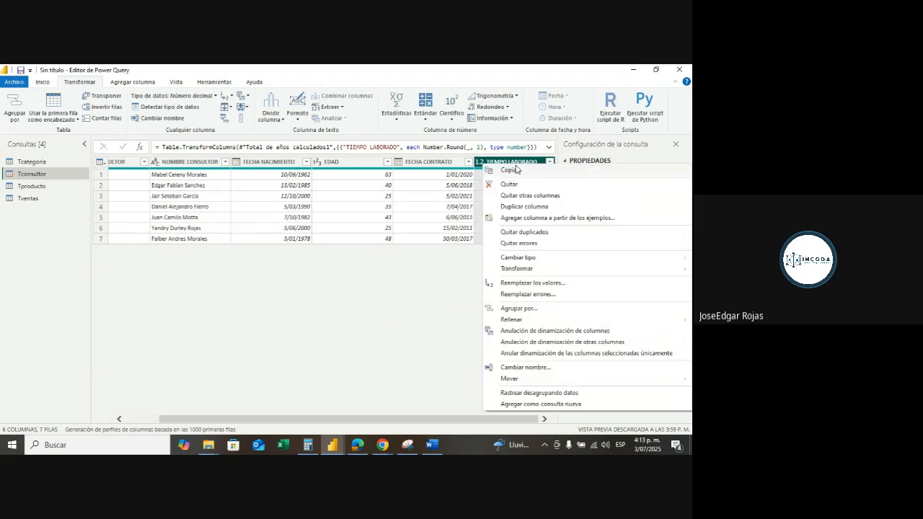
click(510, 164)
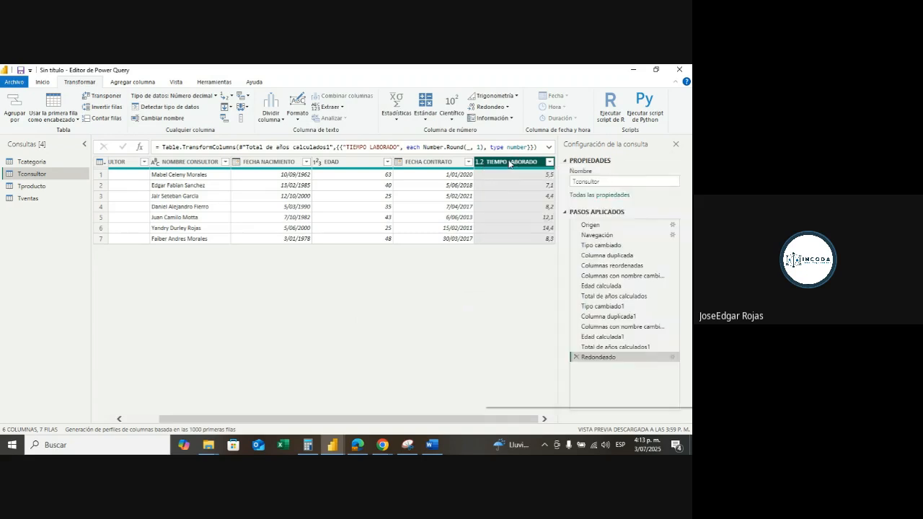
right_click(509, 164)
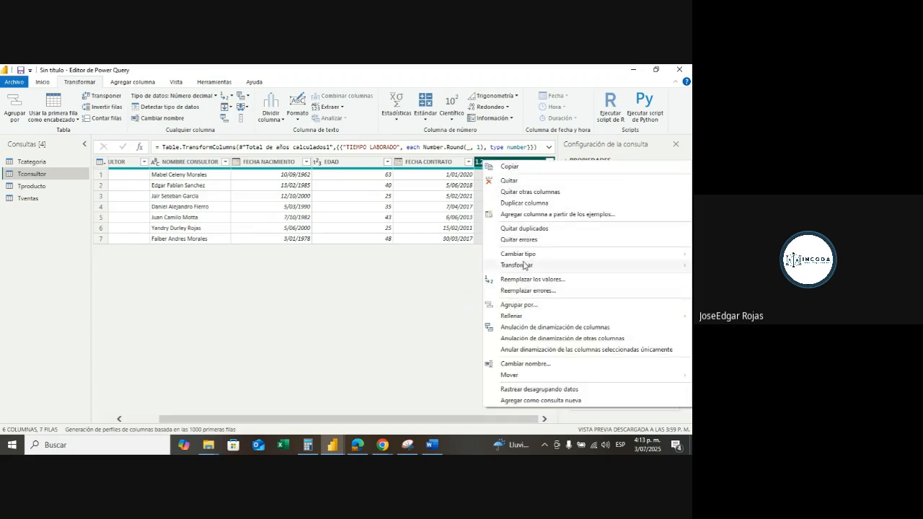
mouse_move(524, 268)
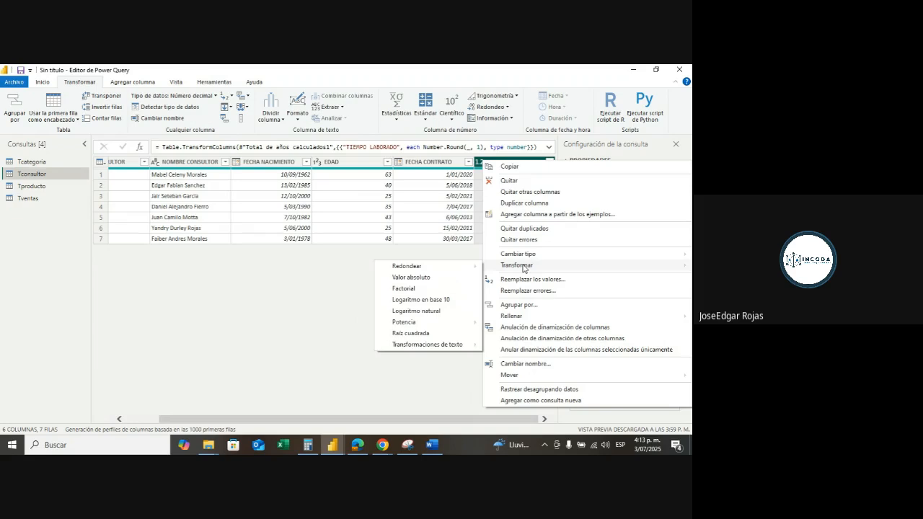
click(432, 214)
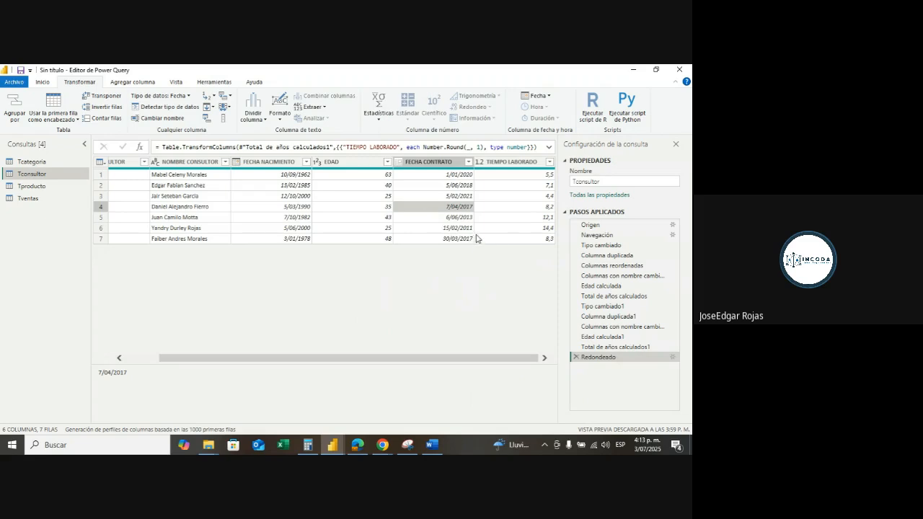
- Close the query settings pane and convert the NOMBRE CONSULTOR column to MAYÚSCULAS
click(676, 145)
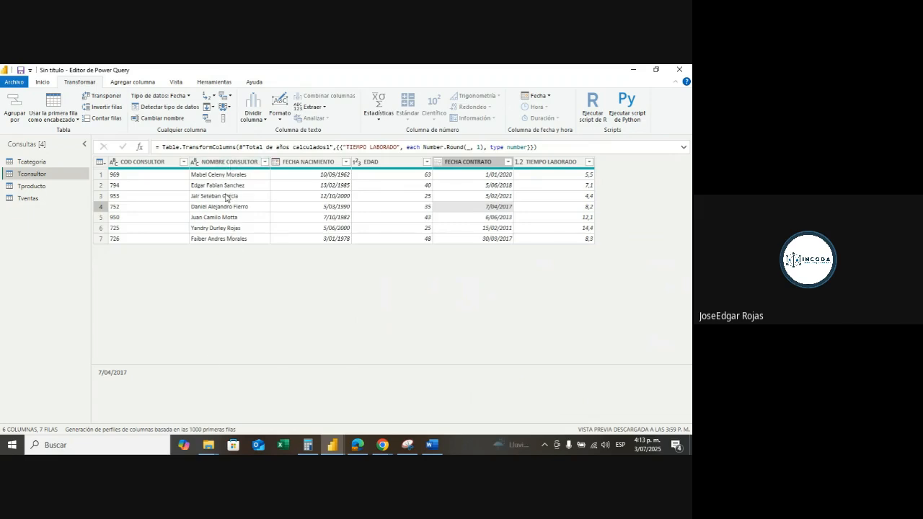
right_click(233, 165)
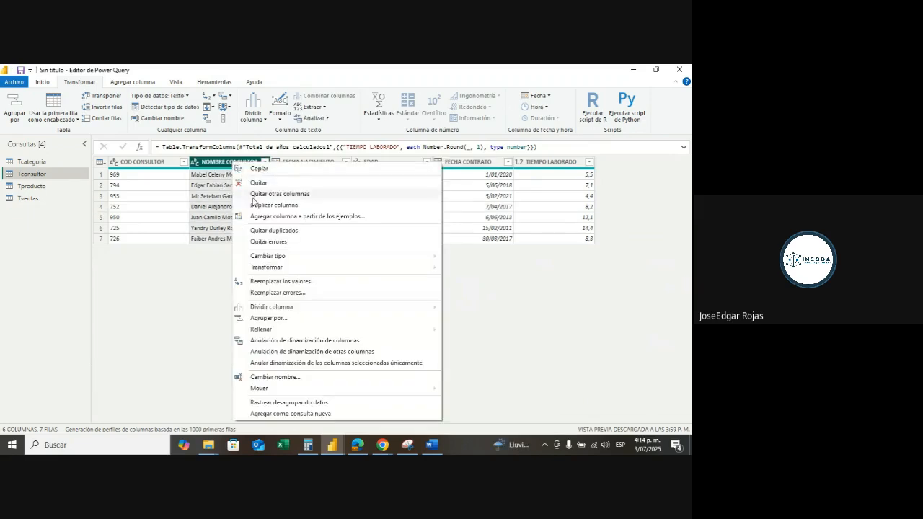
mouse_move(276, 272)
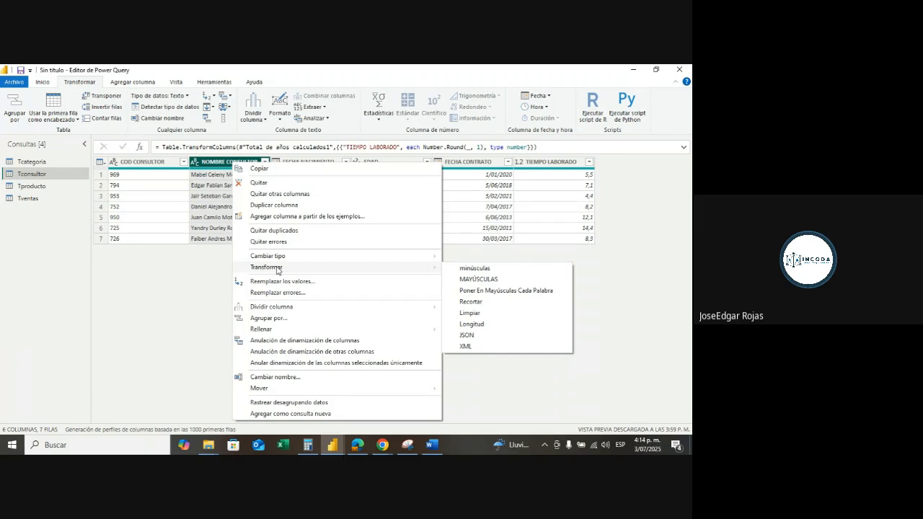
click(477, 279)
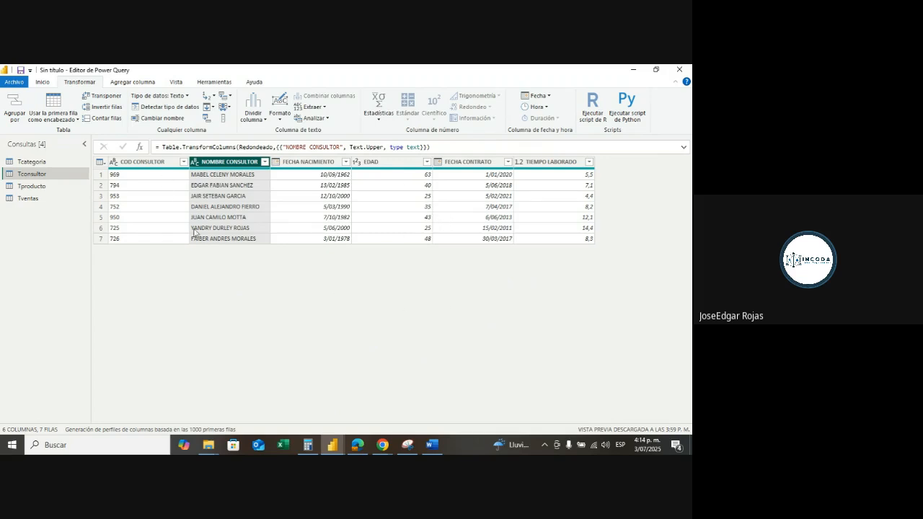
- Change the COD PRODUCTO column in the Tproducto query to Texto, replacing the existing type conversion
click(33, 190)
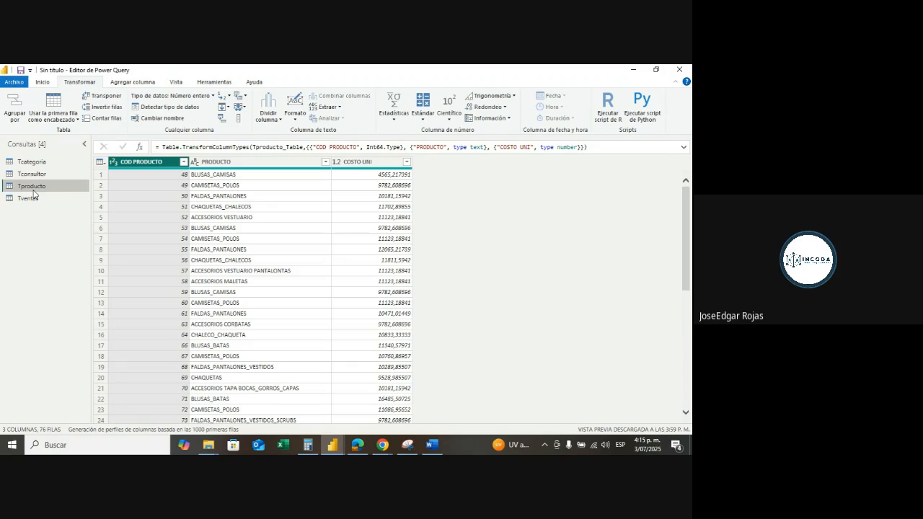
click(113, 162)
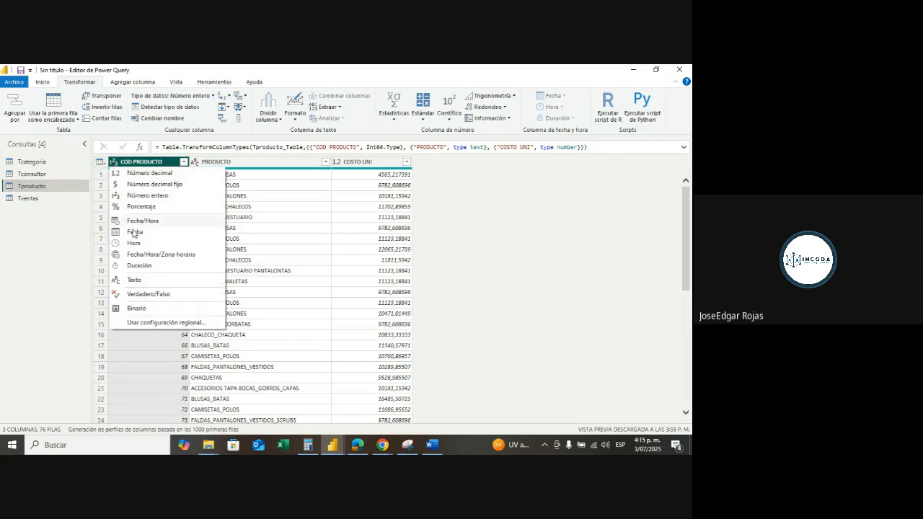
click(135, 282)
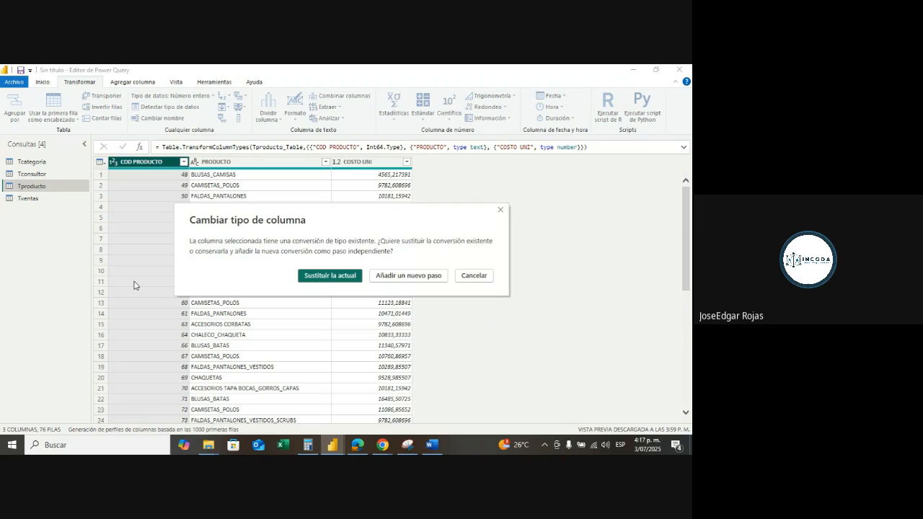
click(330, 275)
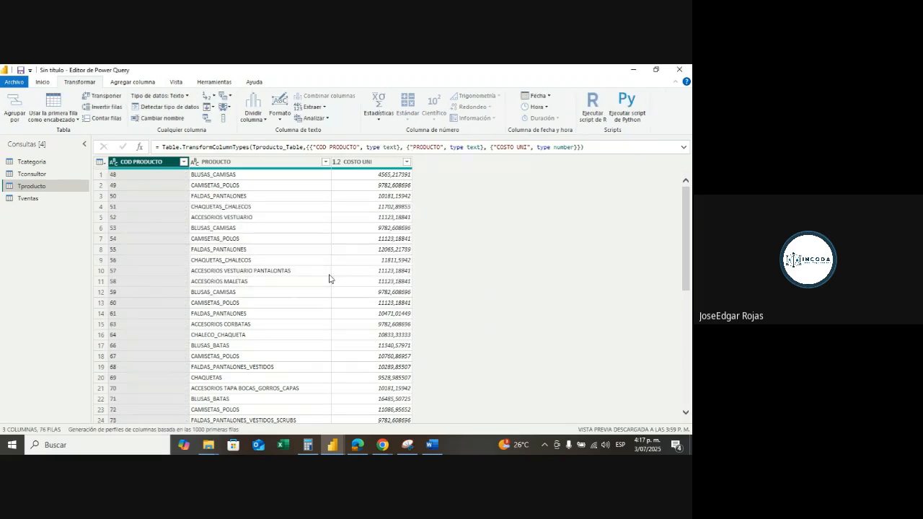
- Change the COSTO UNI column in Tproducto to Número entero, replacing the existing type conversion
click(249, 219)
click(374, 251)
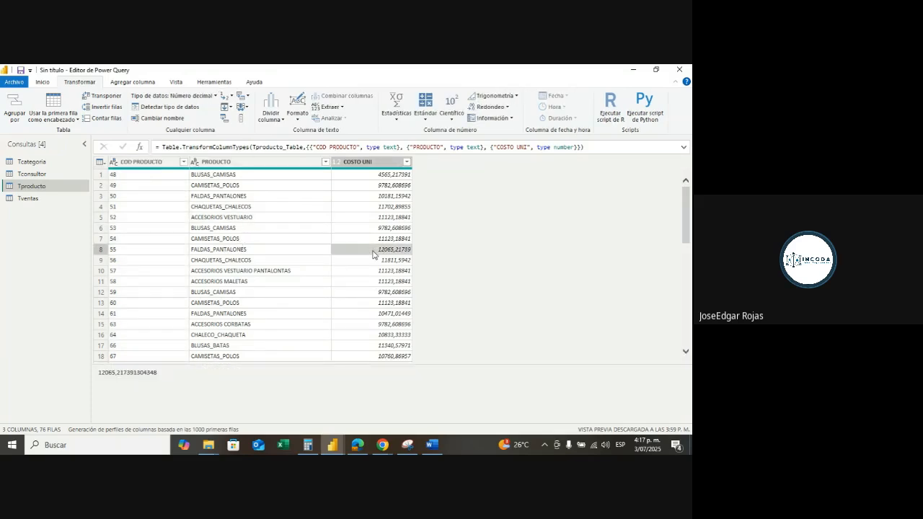
click(361, 196)
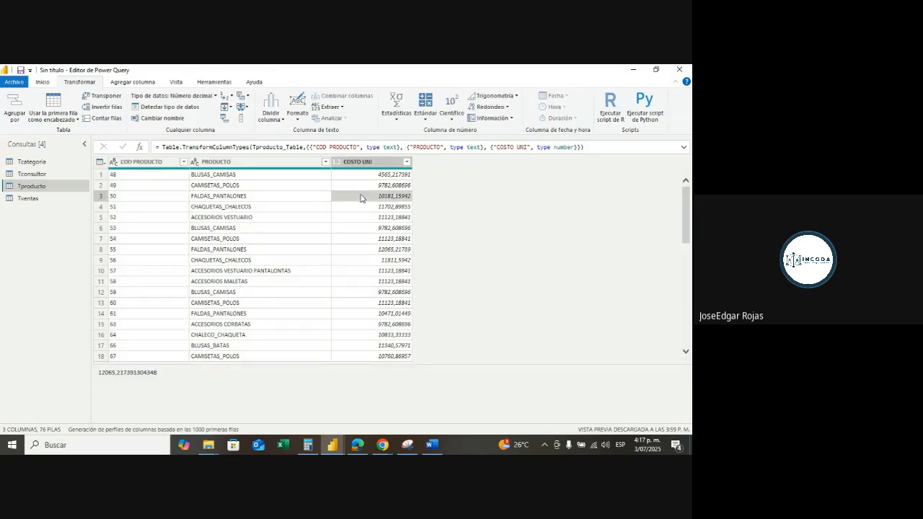
click(337, 163)
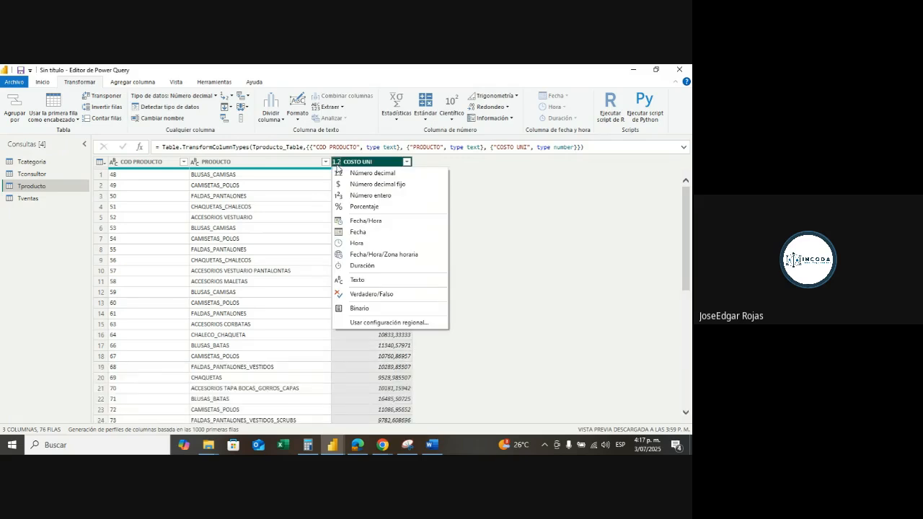
click(418, 195)
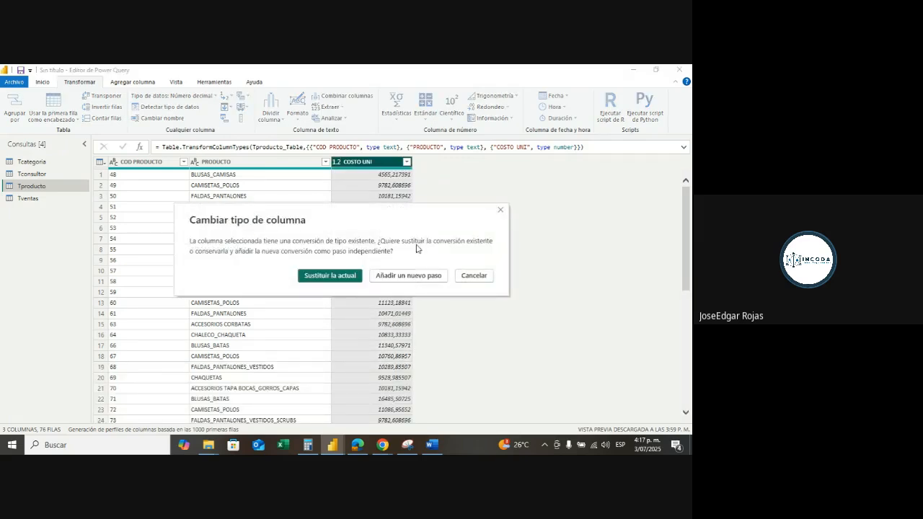
click(342, 277)
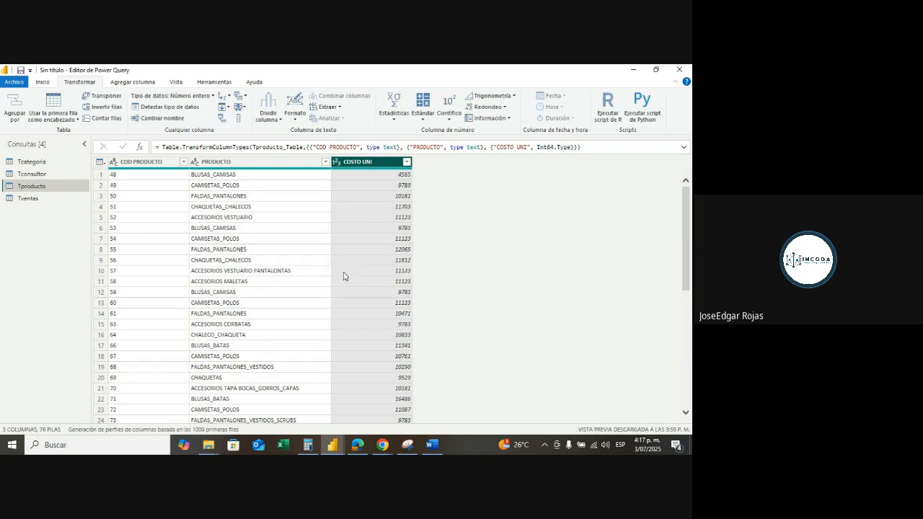
click(392, 263)
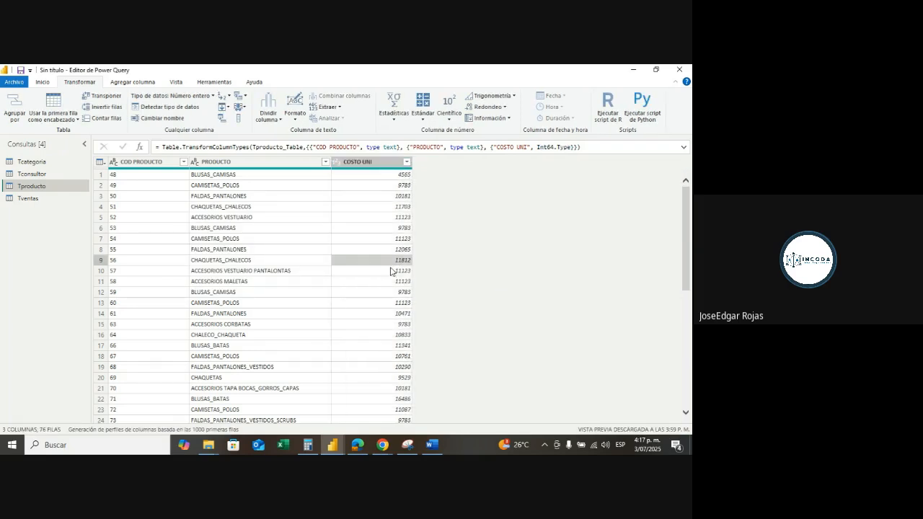
- Change the COD CONSULTOR column in the Tventas query to Texto, replacing the existing type conversion
click(27, 198)
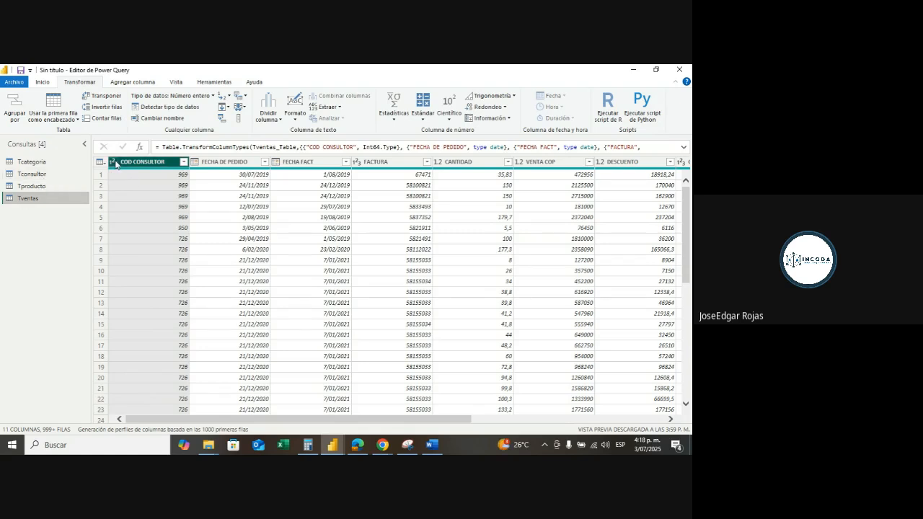
click(114, 163)
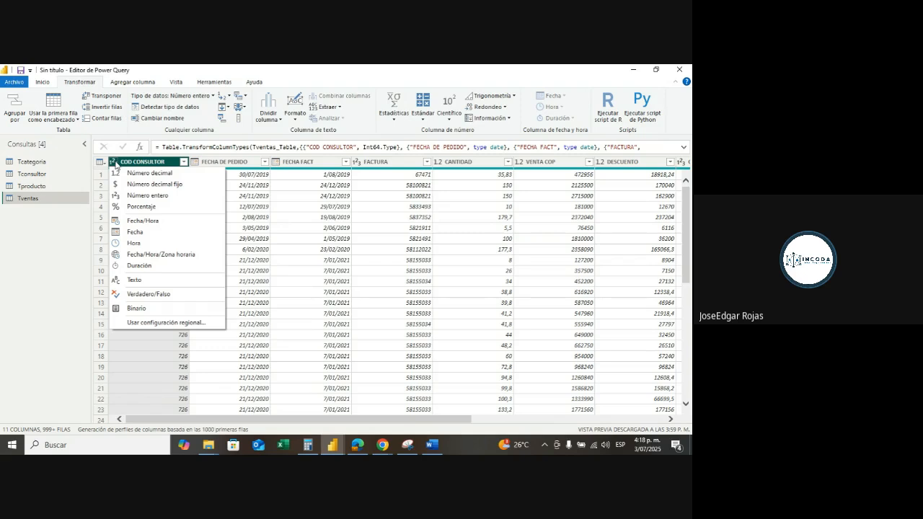
click(134, 282)
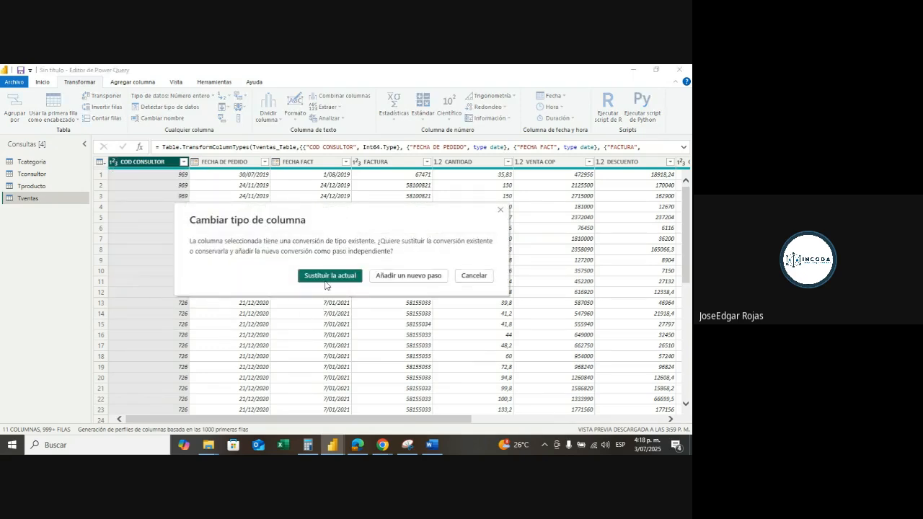
click(326, 280)
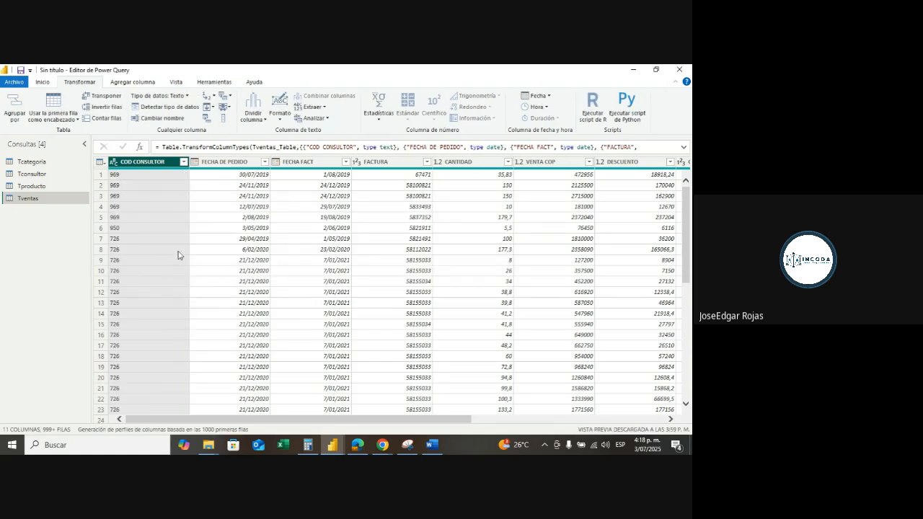
- Set the data type of the FECHA DE PEDIDO and FECHA FACT columns in Tventas to Fecha
click(196, 164)
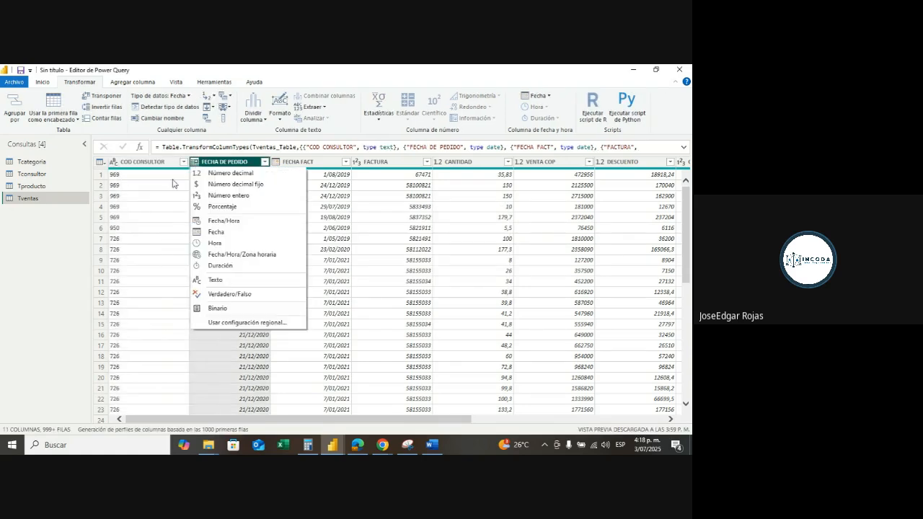
click(216, 236)
click(277, 164)
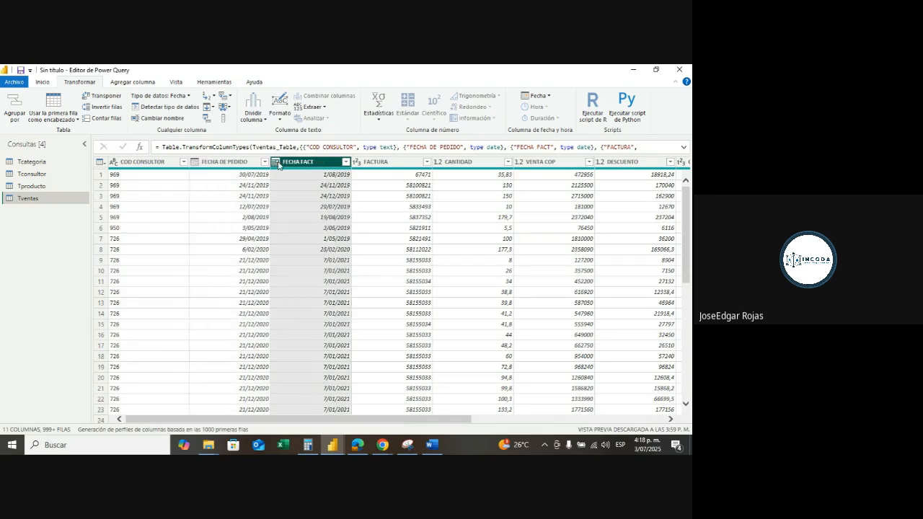
click(300, 232)
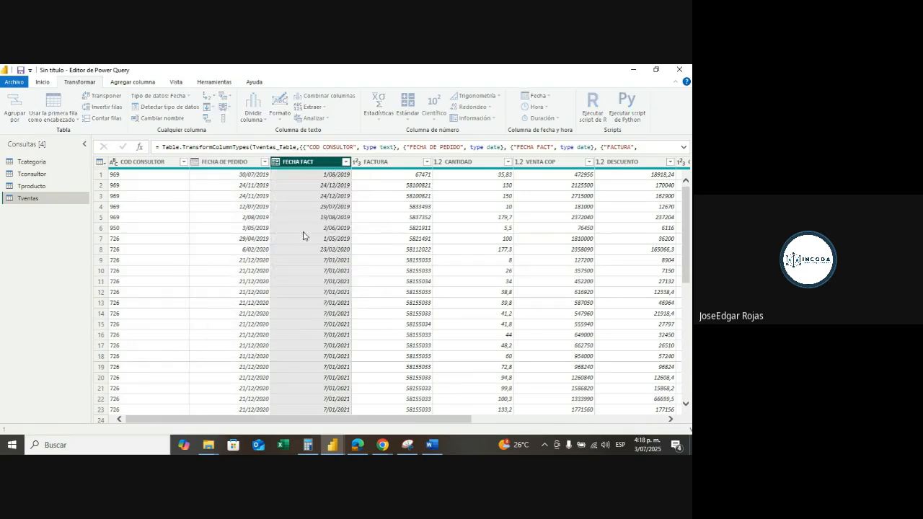
- Open the data type choices for the FACTURA column in Tventas
click(357, 165)
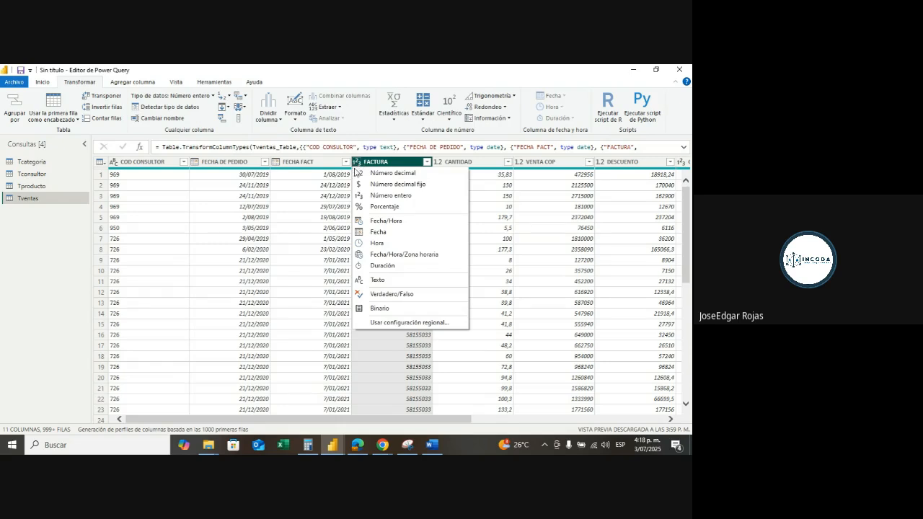
- Change the FACTURA column to text and the CANTIDAD column to whole number, replacing their existing type conversions
click(374, 279)
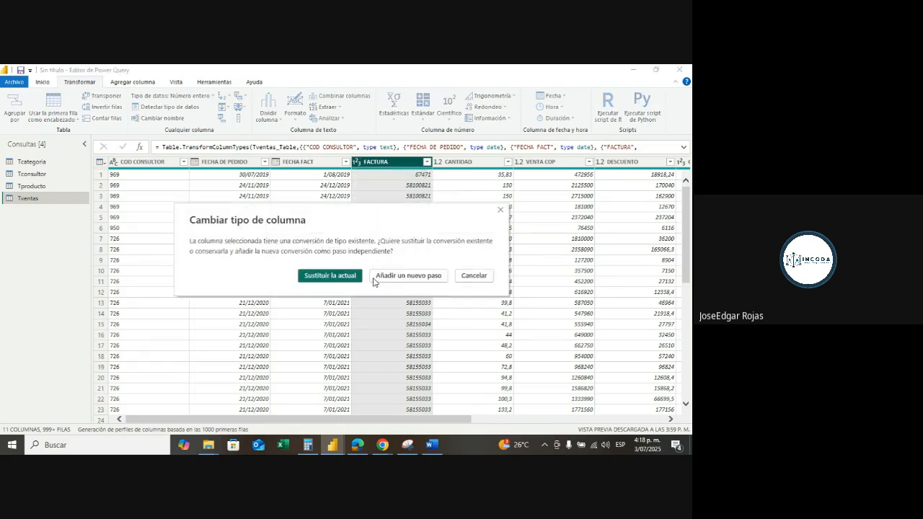
click(333, 273)
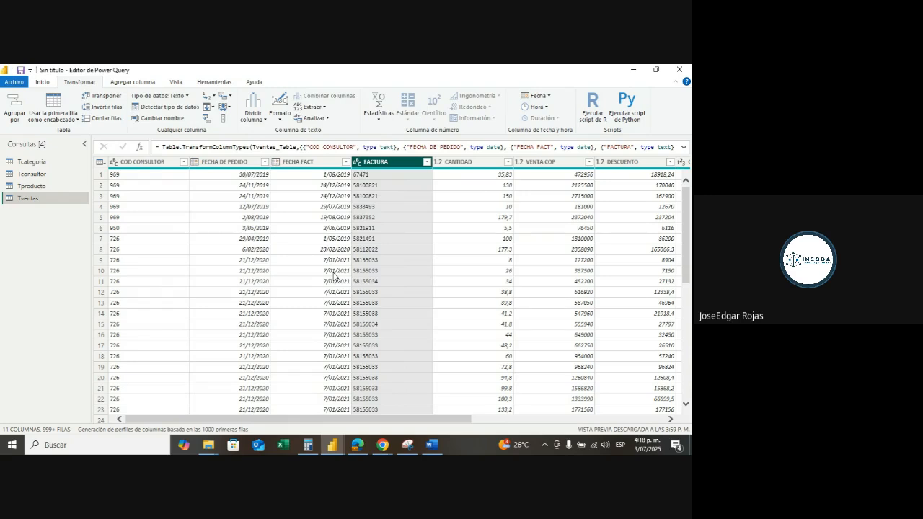
click(441, 164)
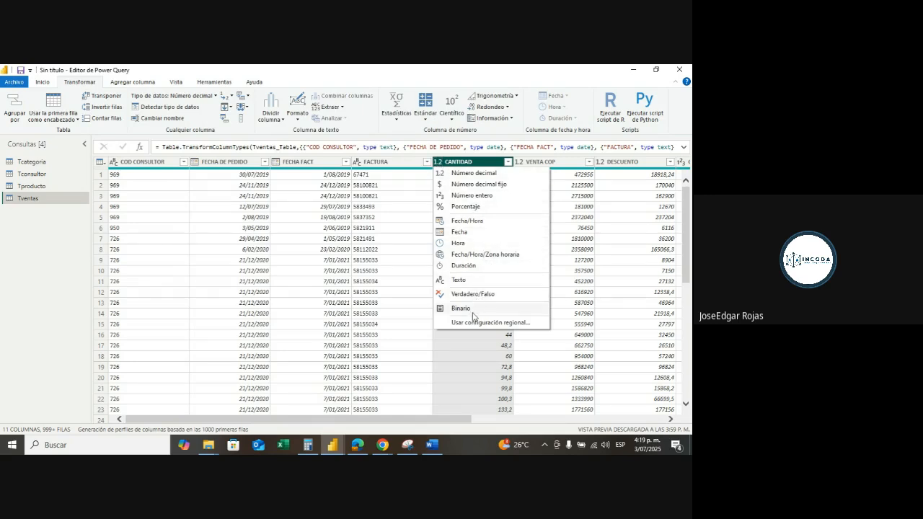
click(483, 200)
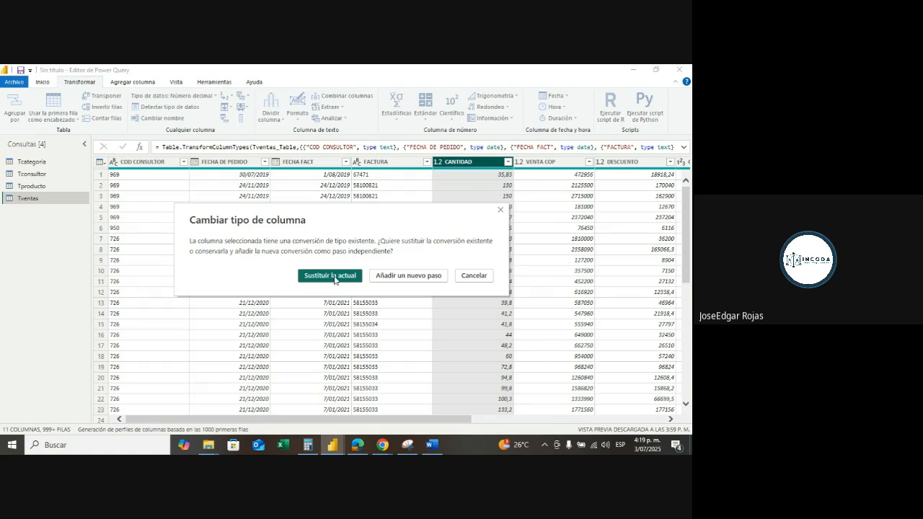
click(333, 275)
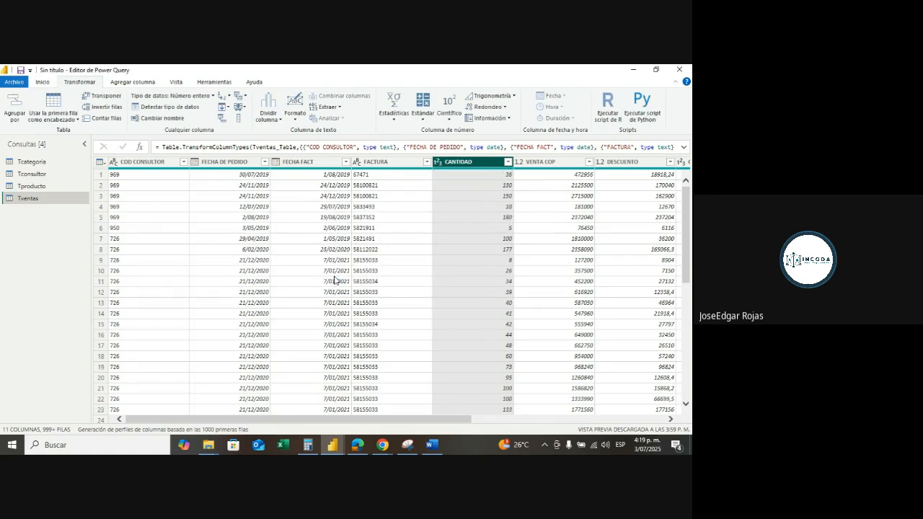
- Change the VENTA COP column to whole number, replacing its existing type conversion
click(519, 166)
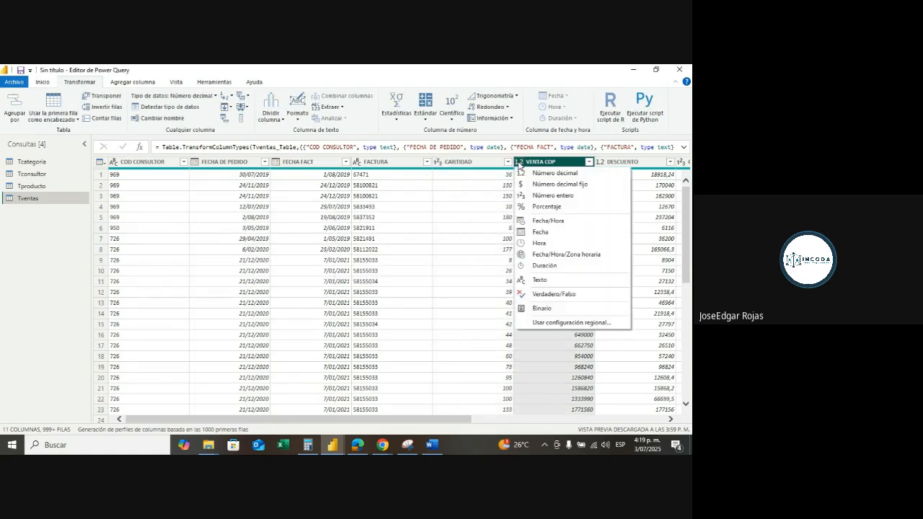
click(567, 196)
click(342, 279)
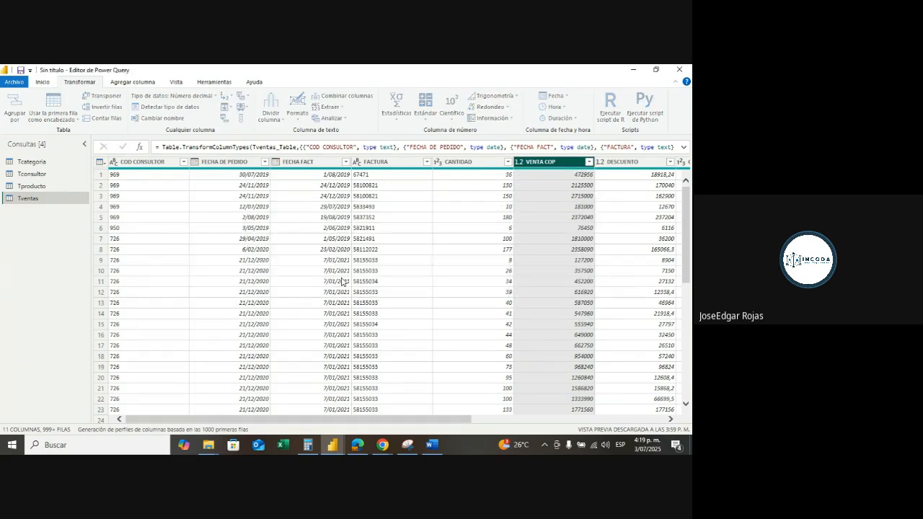
- Apply the VENTA COP column's filter with all values selected
click(590, 162)
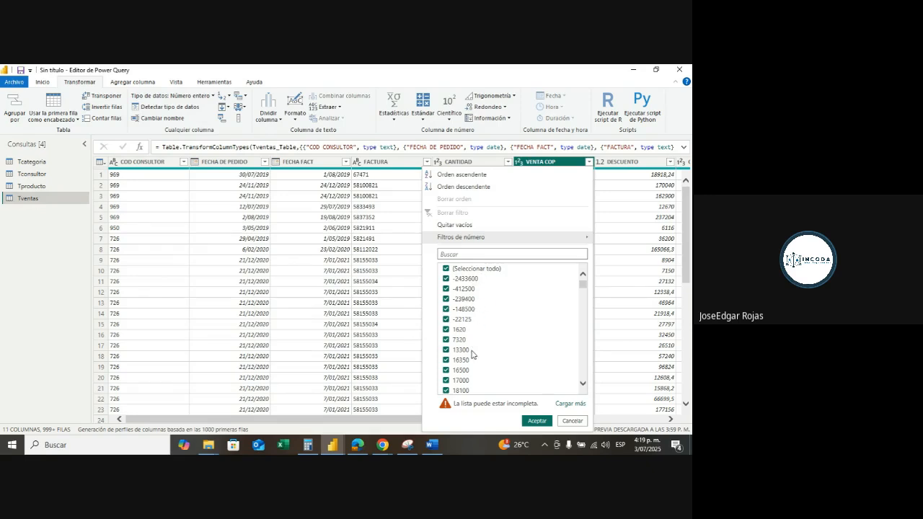
click(538, 422)
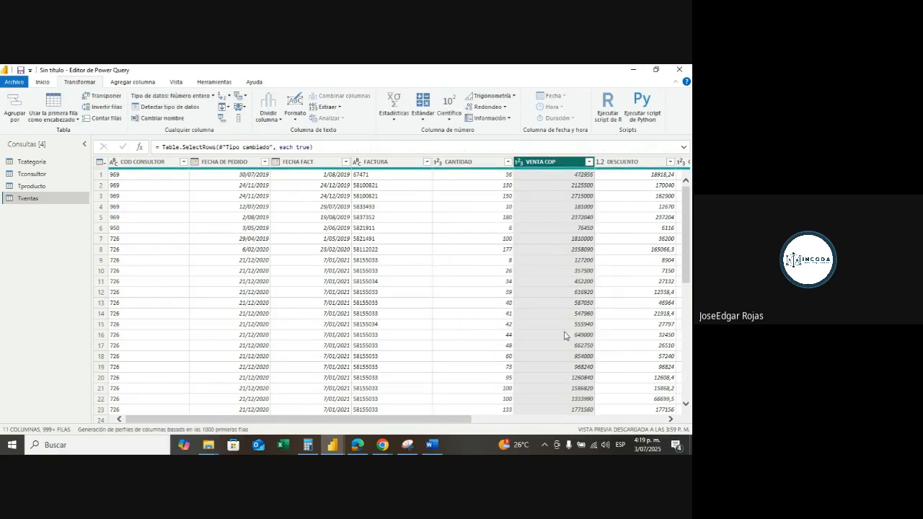
mouse_move(516, 446)
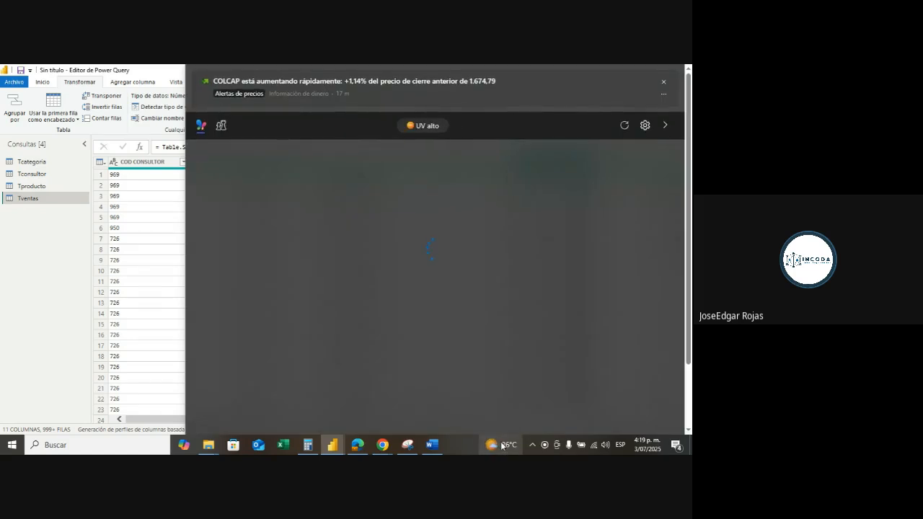
click(664, 83)
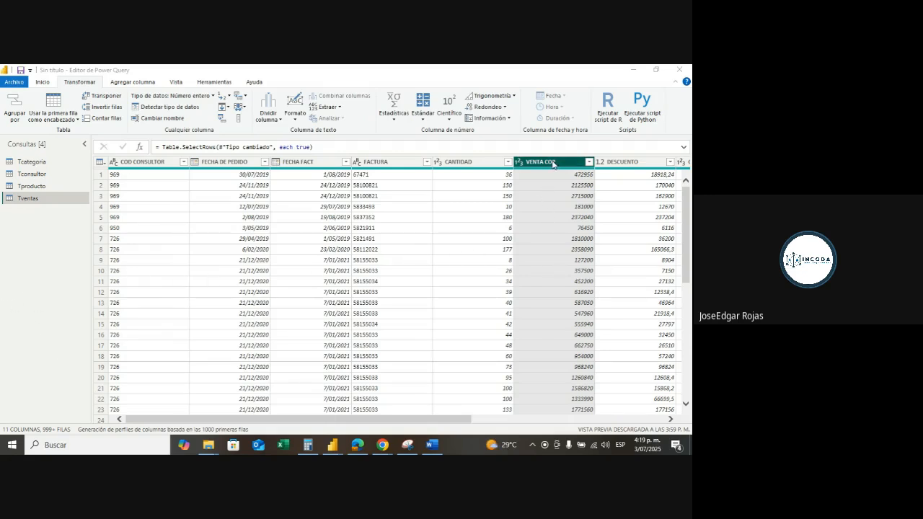
- Review the VENTA COP column's filter values and the transformations available for it, without applying any
click(589, 163)
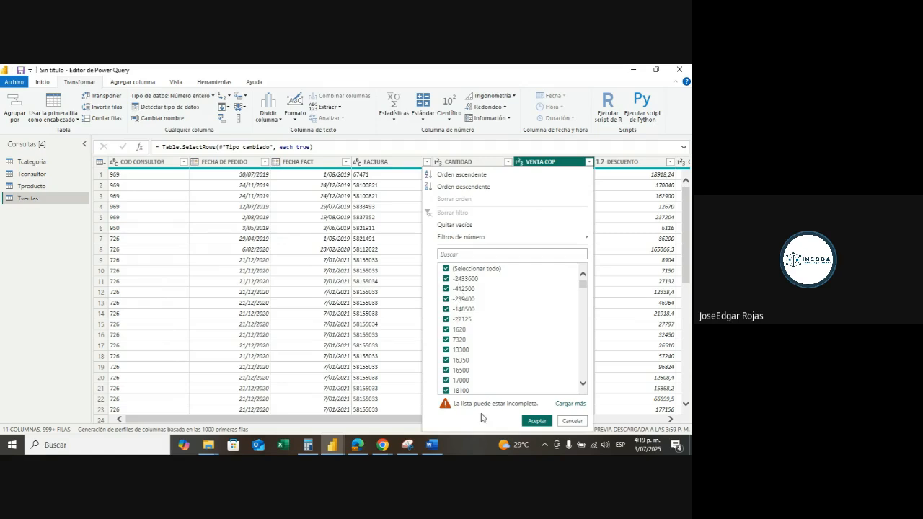
click(574, 423)
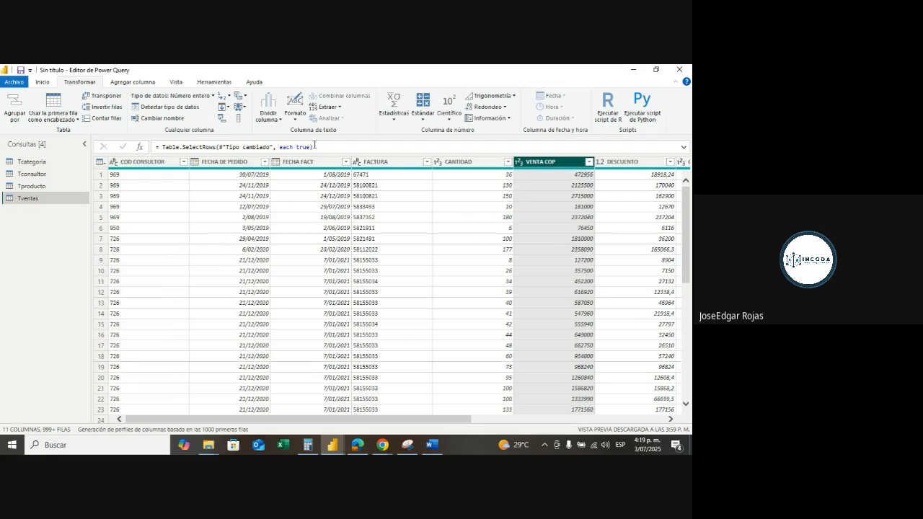
right_click(546, 166)
mouse_move(531, 271)
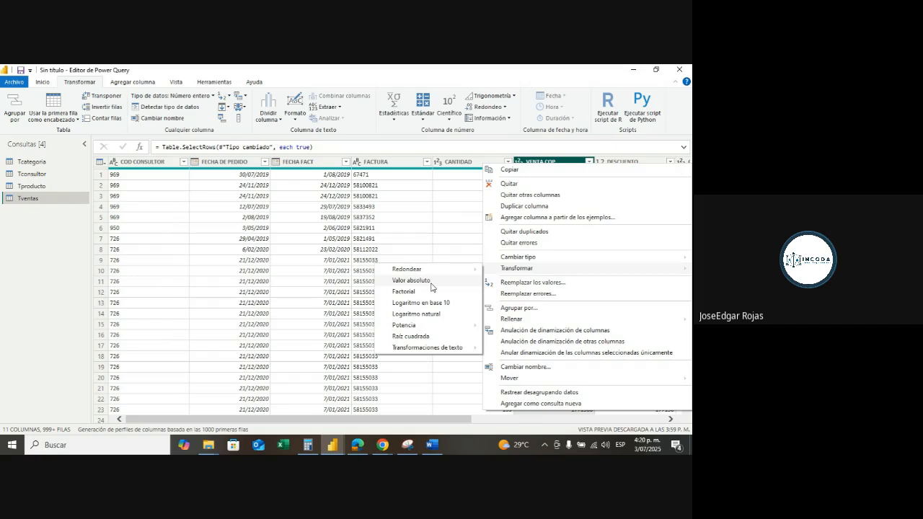
click(456, 220)
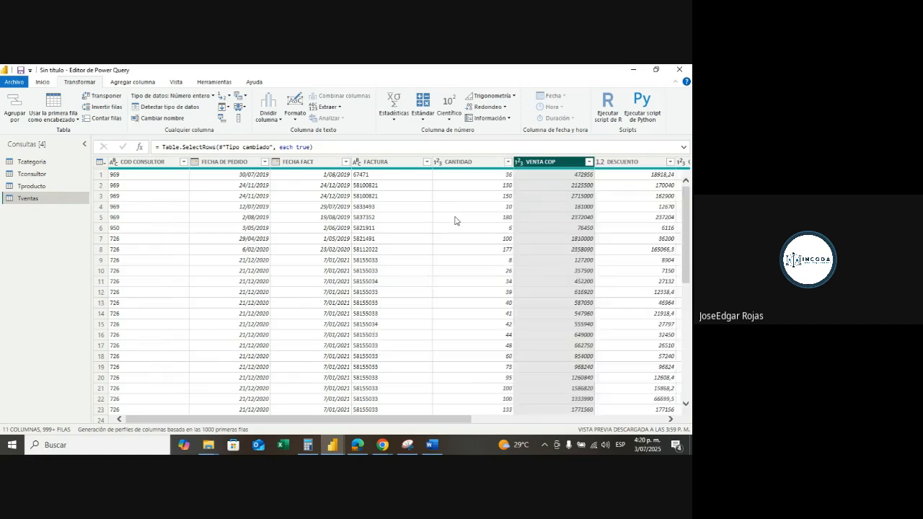
click(456, 220)
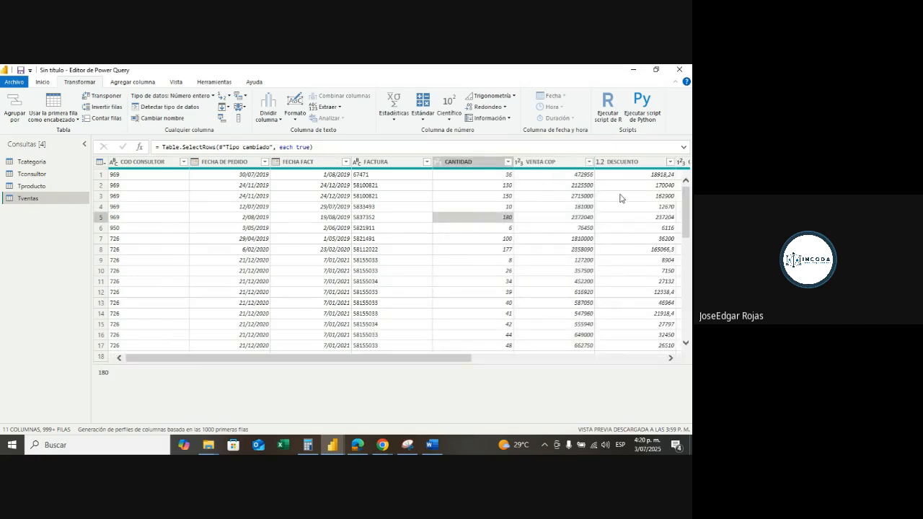
- Change the DESCUENTO column's data type to whole number
click(603, 163)
click(602, 163)
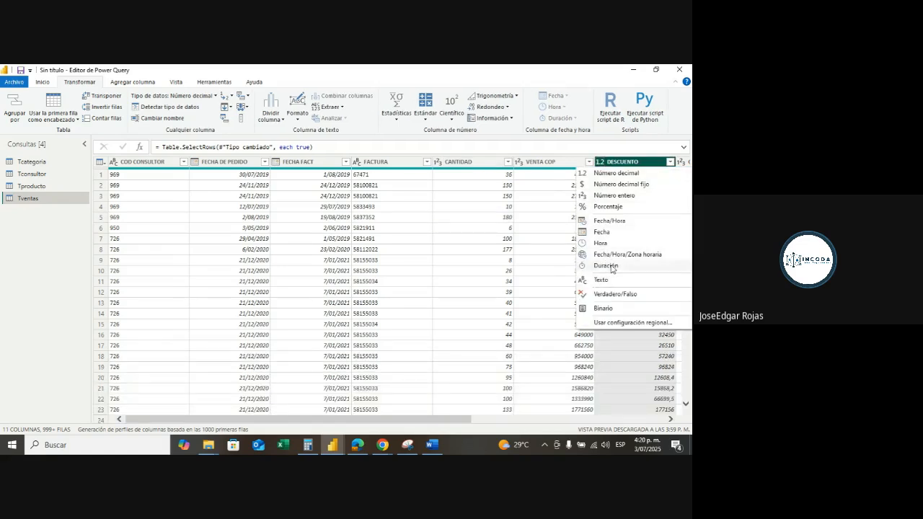
click(619, 197)
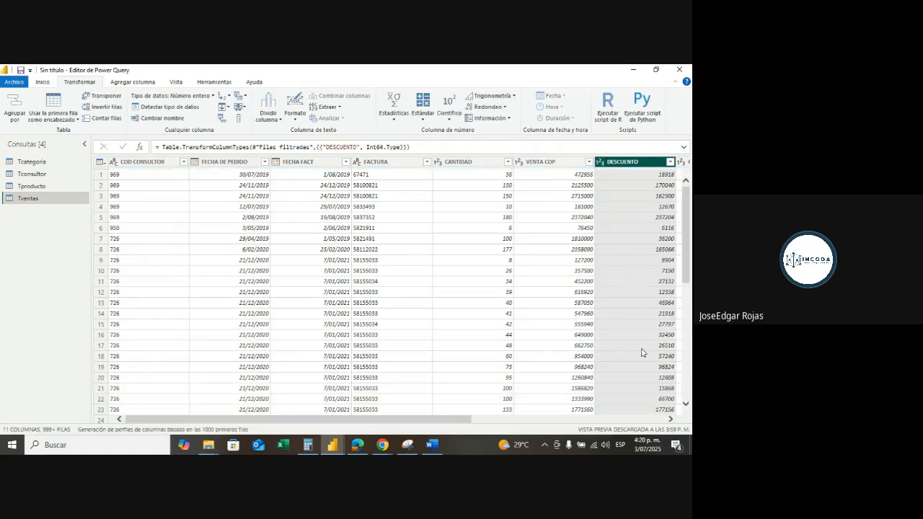
- Change the COD PRODUCTO column of Tventas to text and compare it with the matching column in Tproducto
click(669, 420)
click(670, 419)
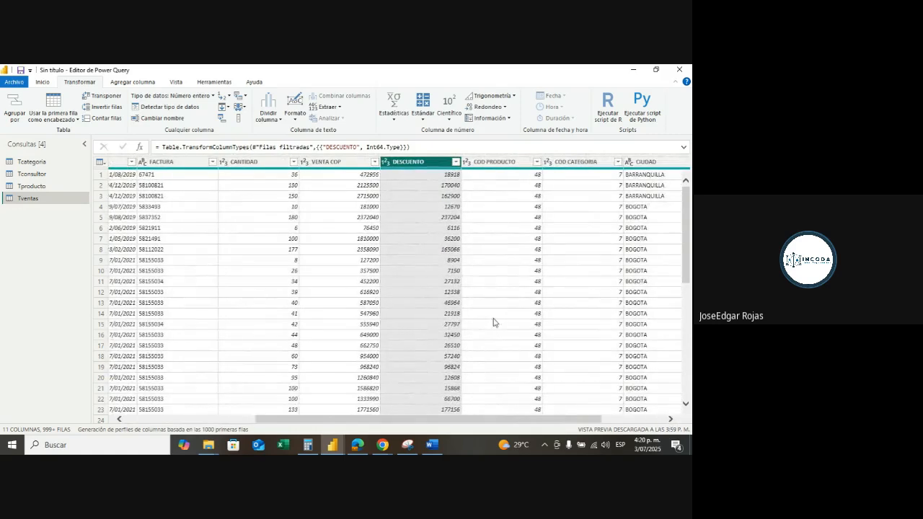
click(467, 162)
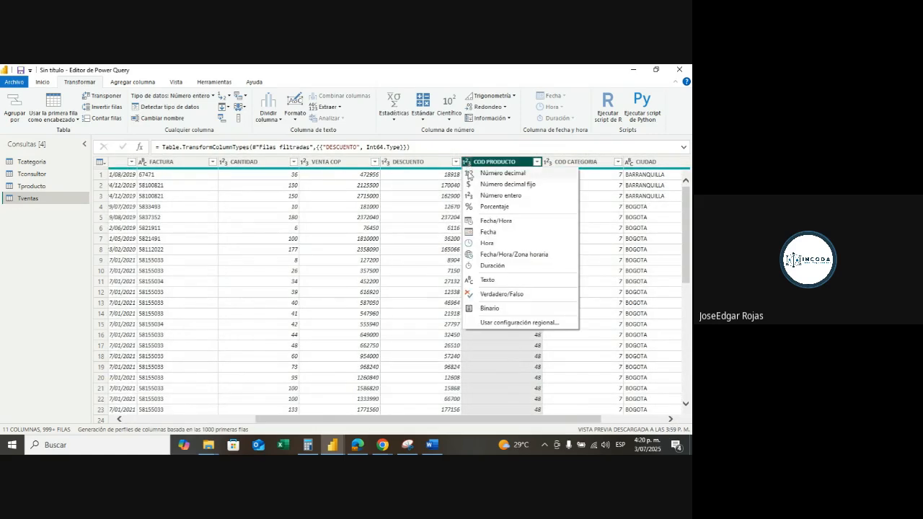
click(486, 280)
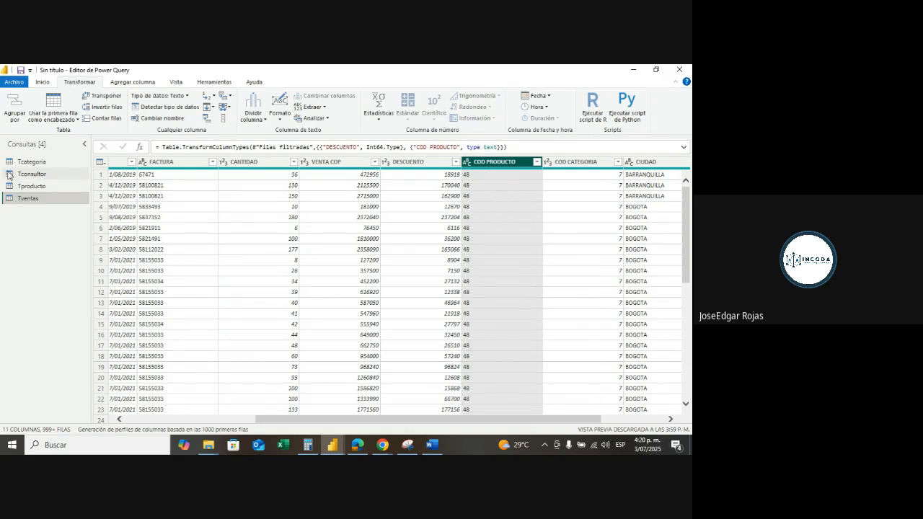
click(27, 186)
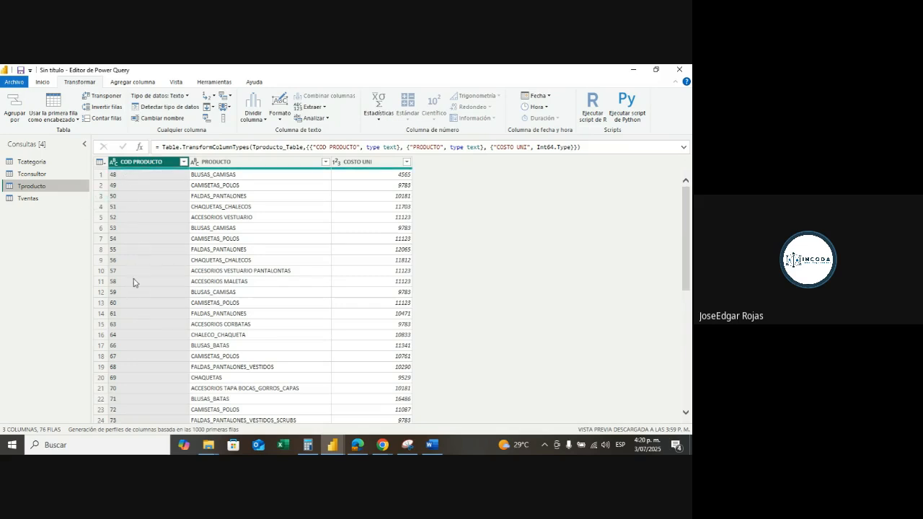
- Return to the Tventas query and change its COD CATEGORIA column to text
click(27, 198)
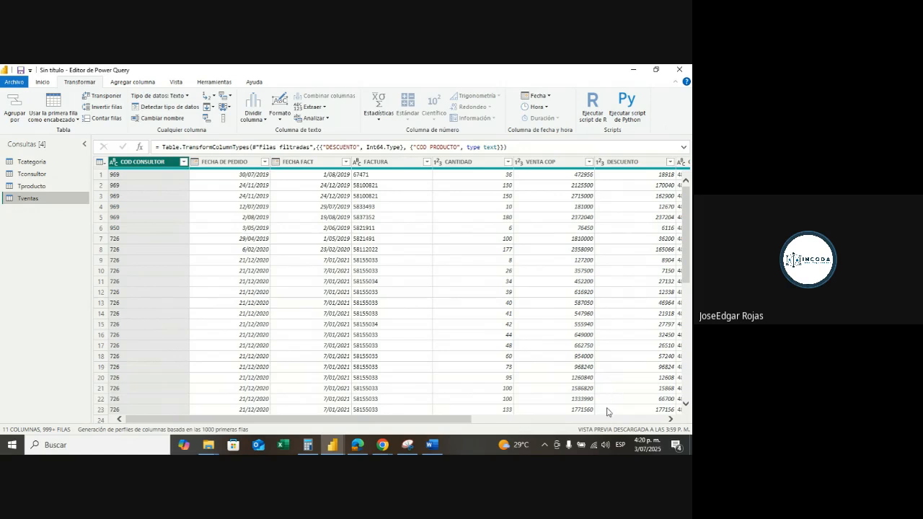
click(670, 419)
click(670, 420)
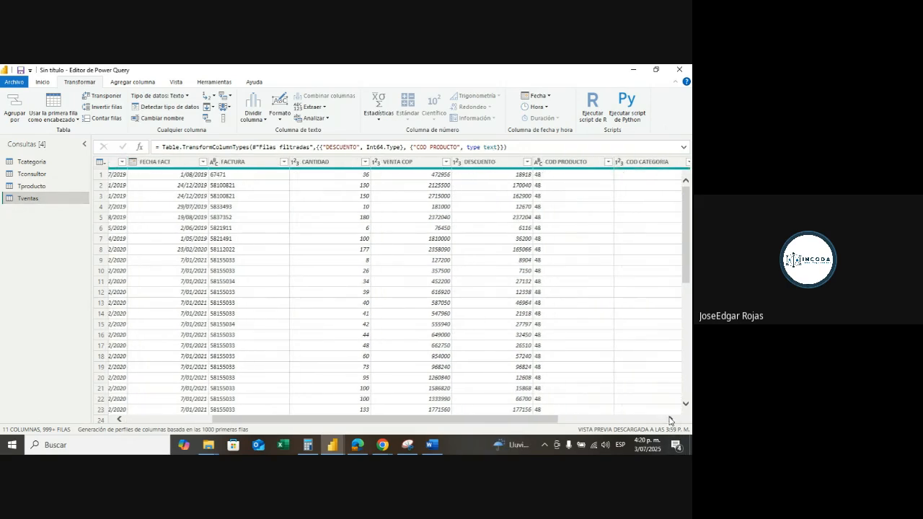
click(670, 420)
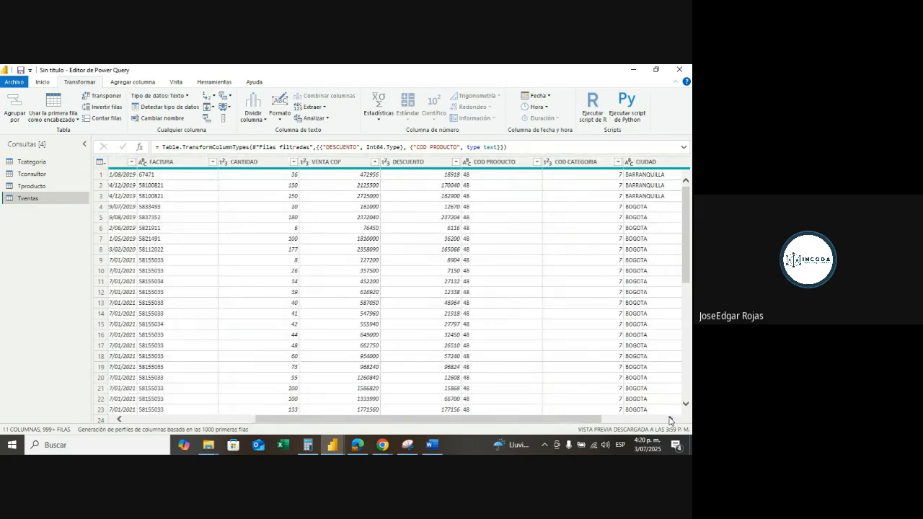
click(548, 162)
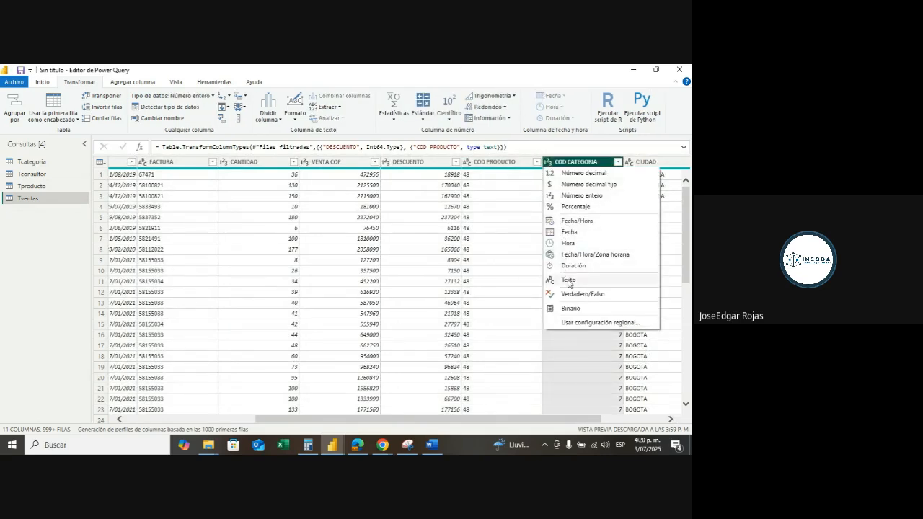
click(568, 281)
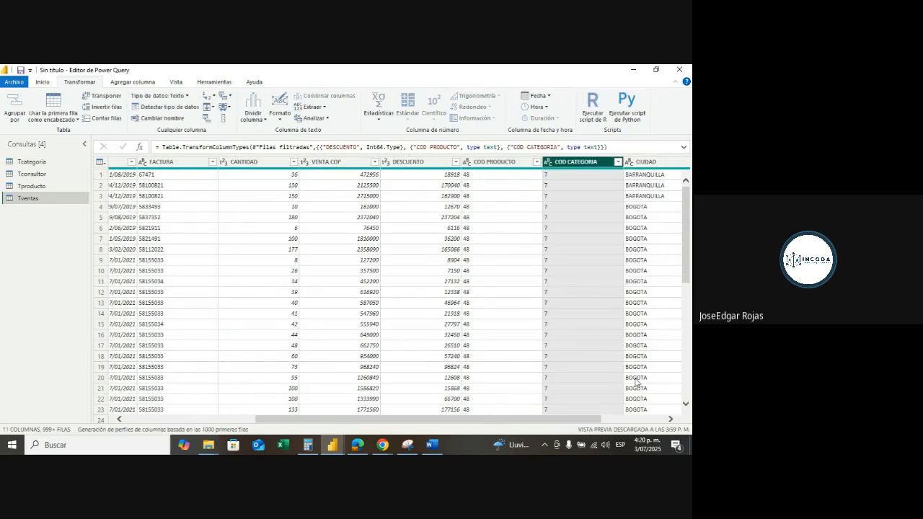
- Check the CIUDAD and SECTOR columns, and review the applied steps in the Tventas query settings
click(669, 421)
click(669, 421)
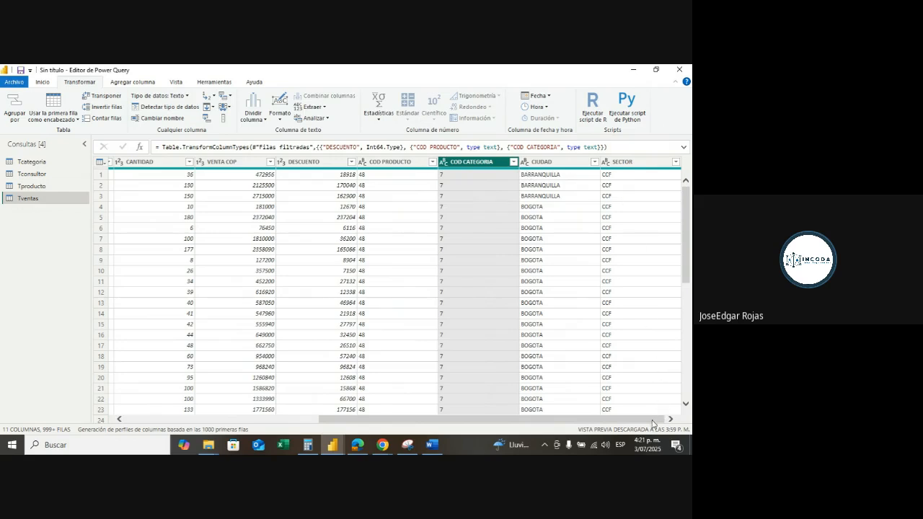
mouse_move(656, 423)
mouse_down()
mouse_move(342, 424)
mouse_move(664, 422)
mouse_up()
click(176, 82)
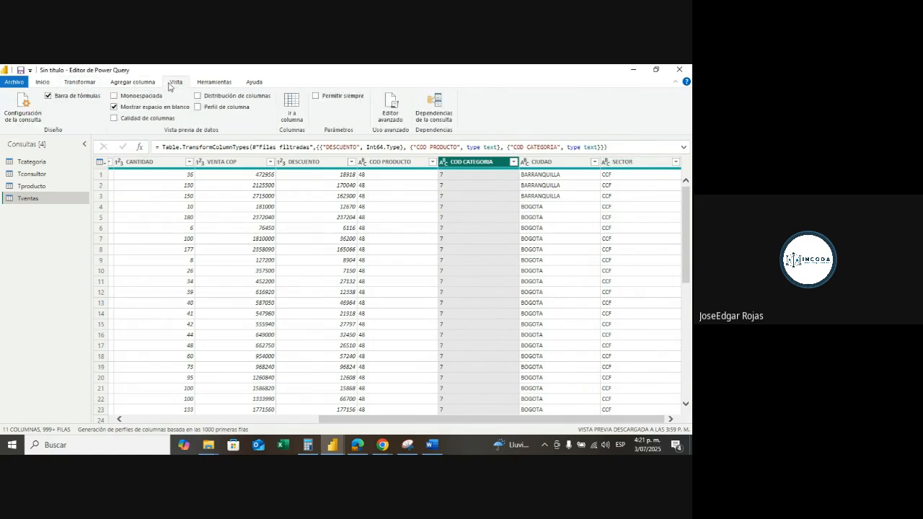
click(23, 111)
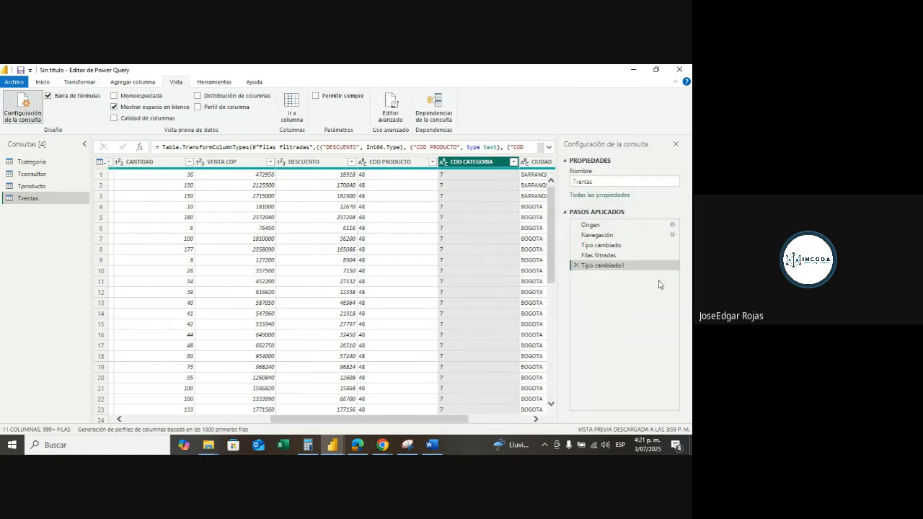
click(676, 144)
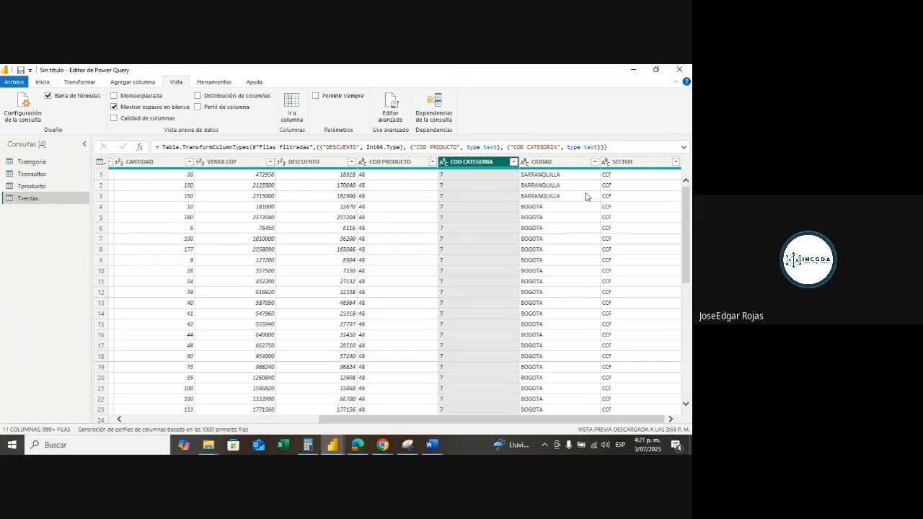
- Load the complete list of CIUDAD filter values and review it without applying a filter
click(595, 162)
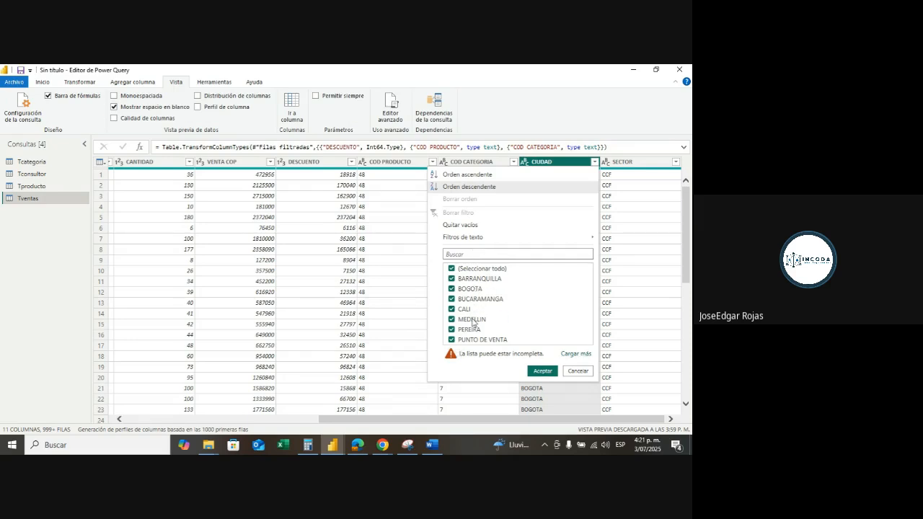
click(575, 354)
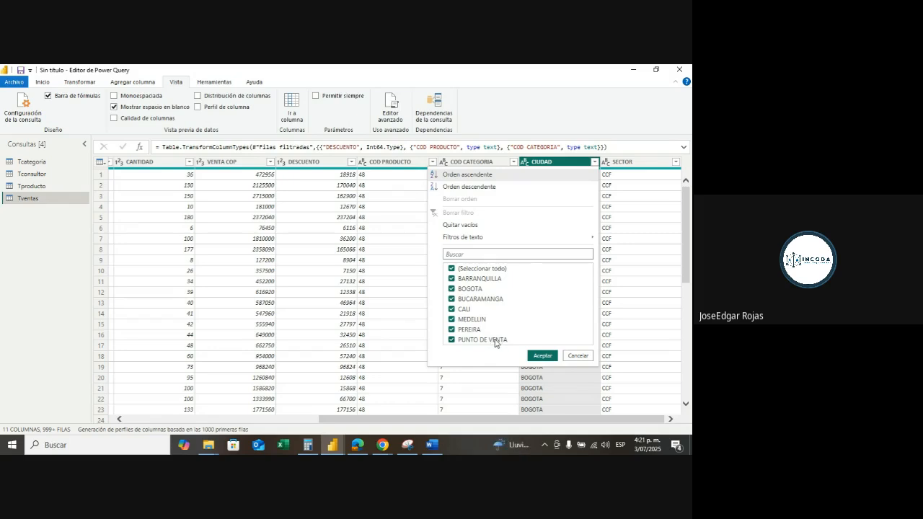
click(584, 356)
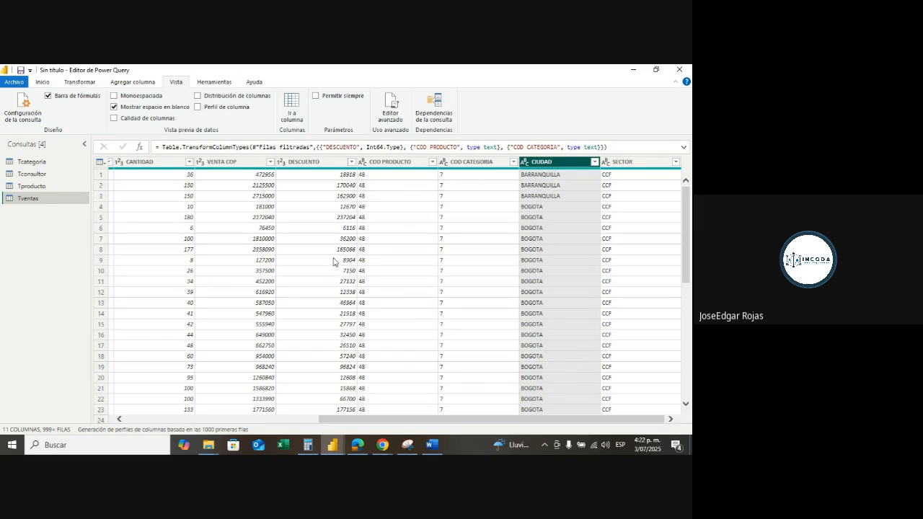
- Replace the value PUNTO DE VENTA with NEIVA in the CIUDAD column of Tventas
right_click(553, 166)
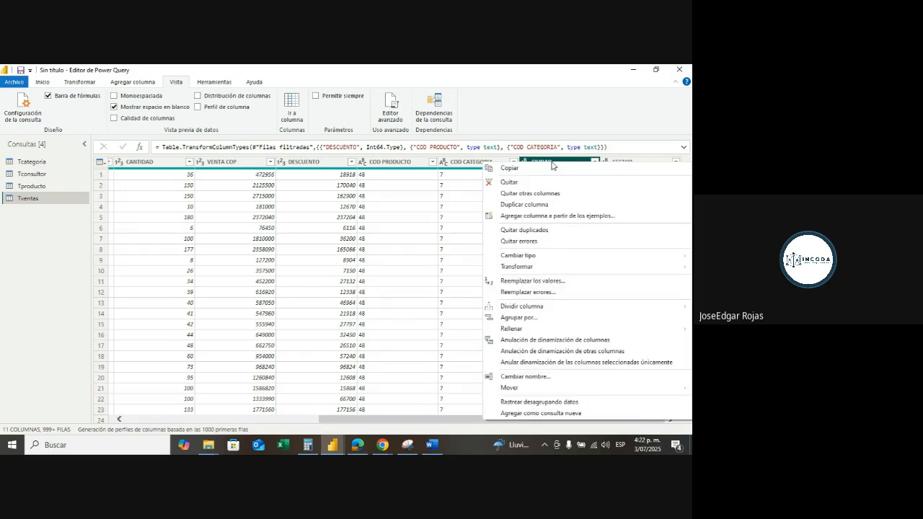
click(571, 160)
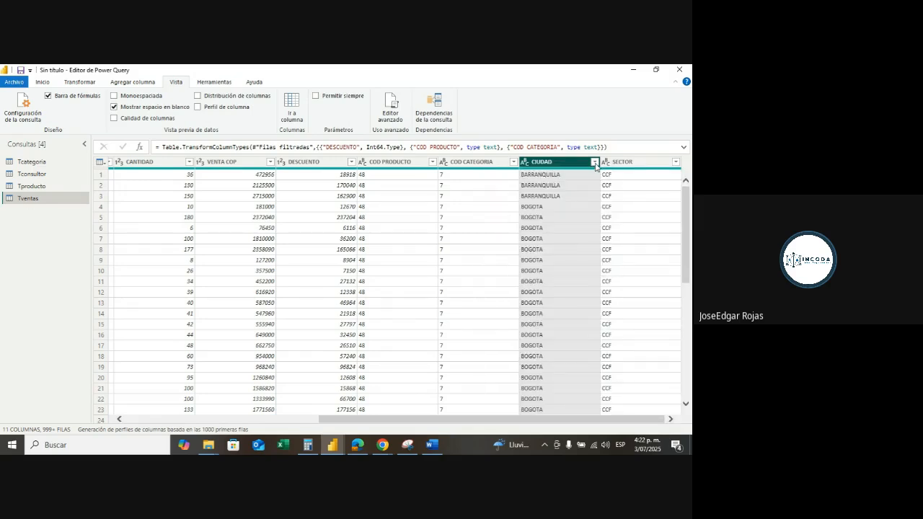
right_click(555, 166)
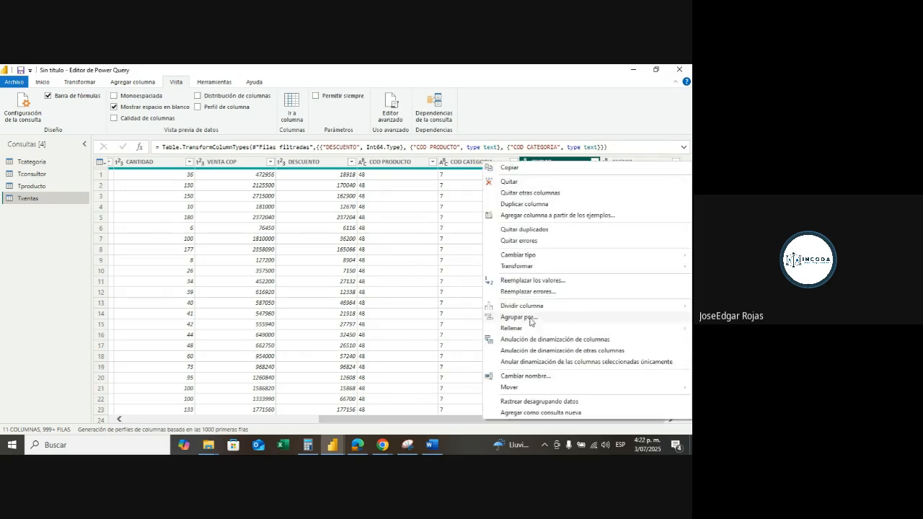
click(533, 282)
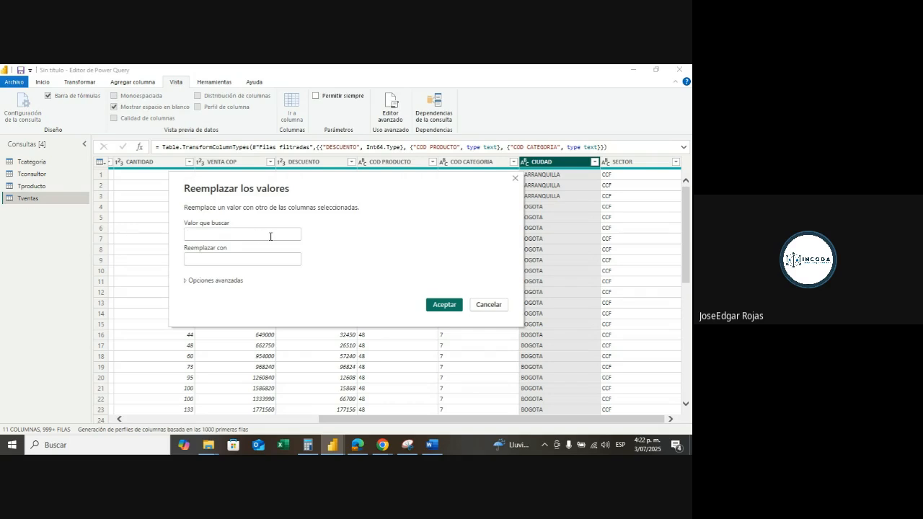
click(271, 237)
text(PUNTO D)
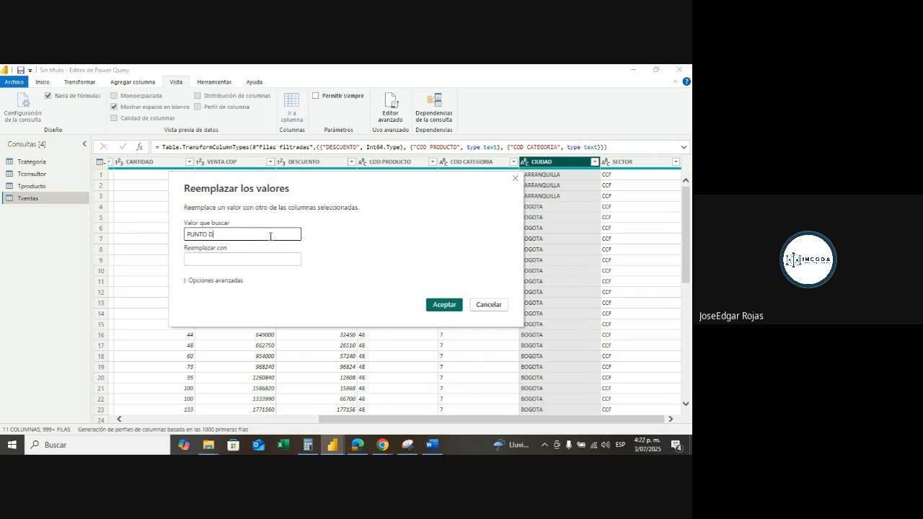
text(E VENTA)
click(209, 262)
text(NEV)
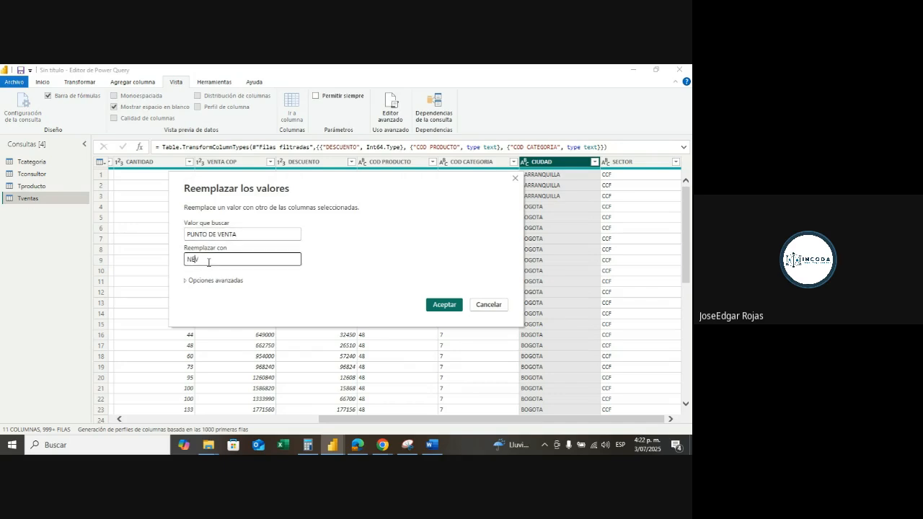
text(A)
key(BackSpace)
key(BackSpace)
text(IVA)
click(444, 304)
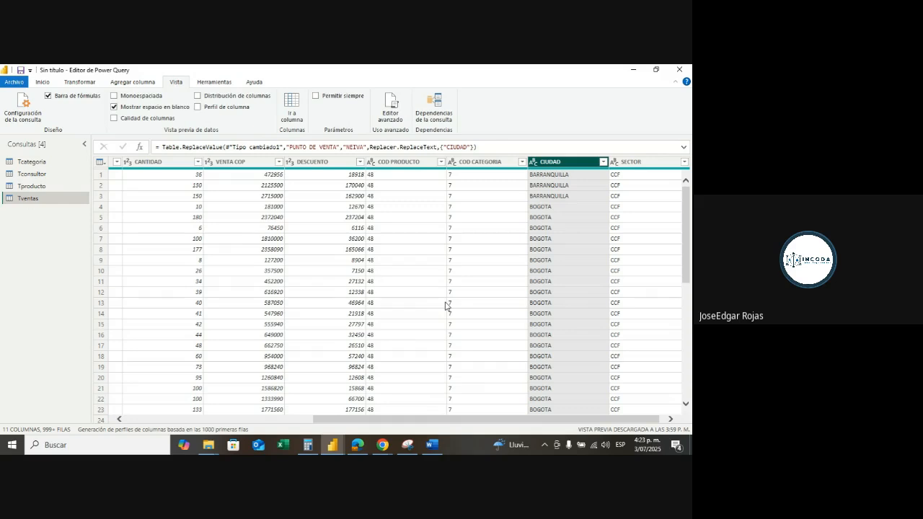
- Load all CIUDAD filter values again to check the replacement, leaving the column unfiltered
click(603, 162)
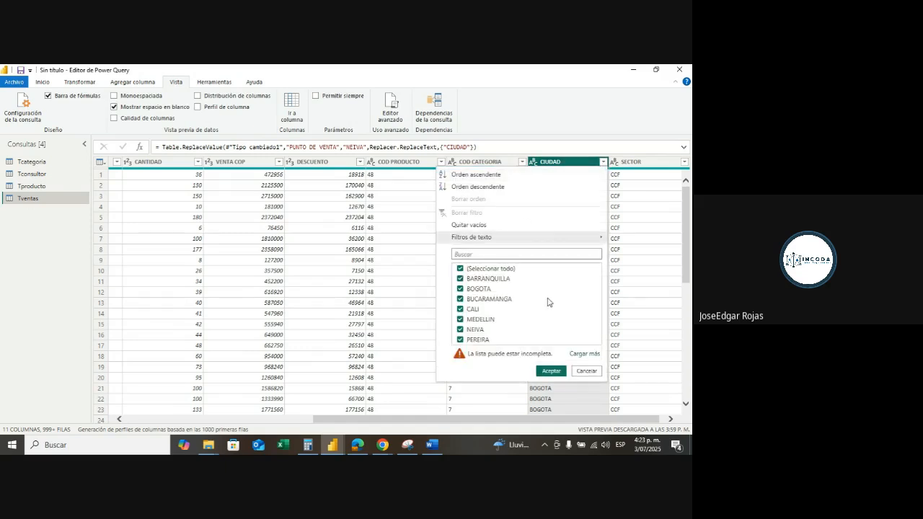
click(583, 354)
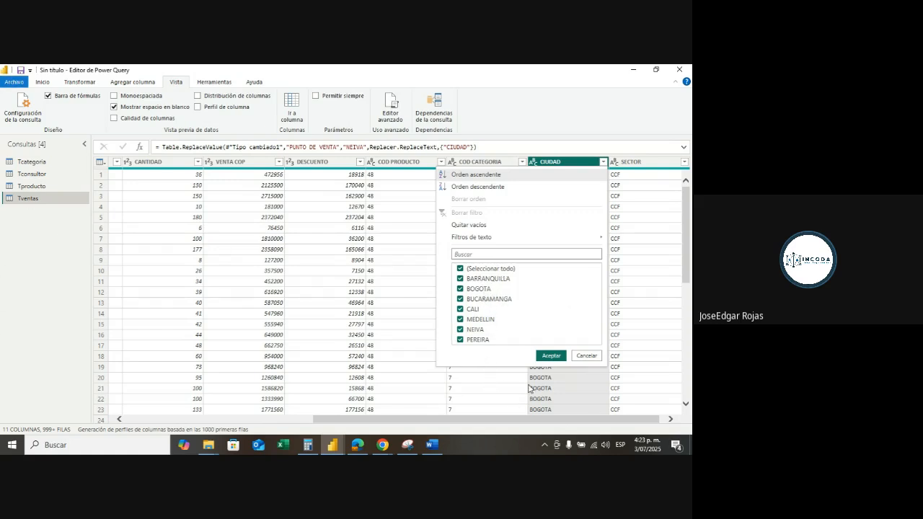
click(586, 357)
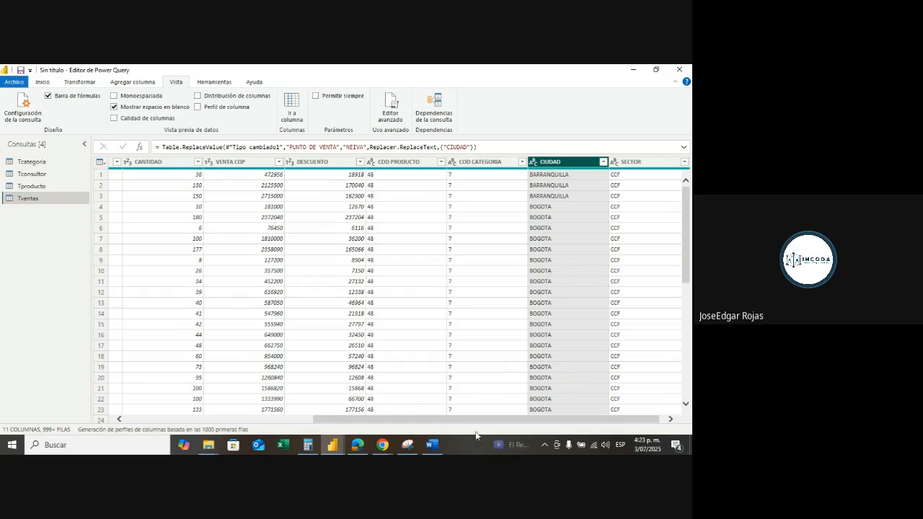
- Add a column to Tventas that subtracts DESCUENTO from VENTA COP
drag(481, 421, 344, 419)
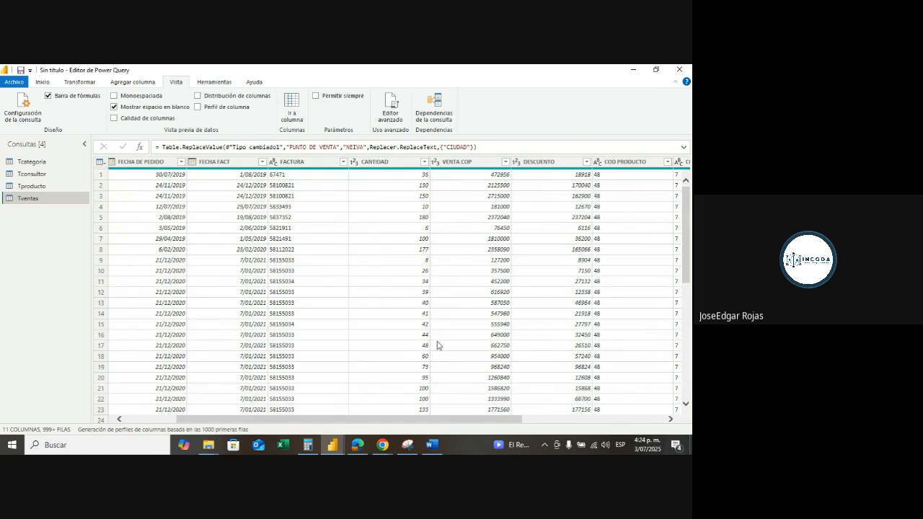
click(471, 163)
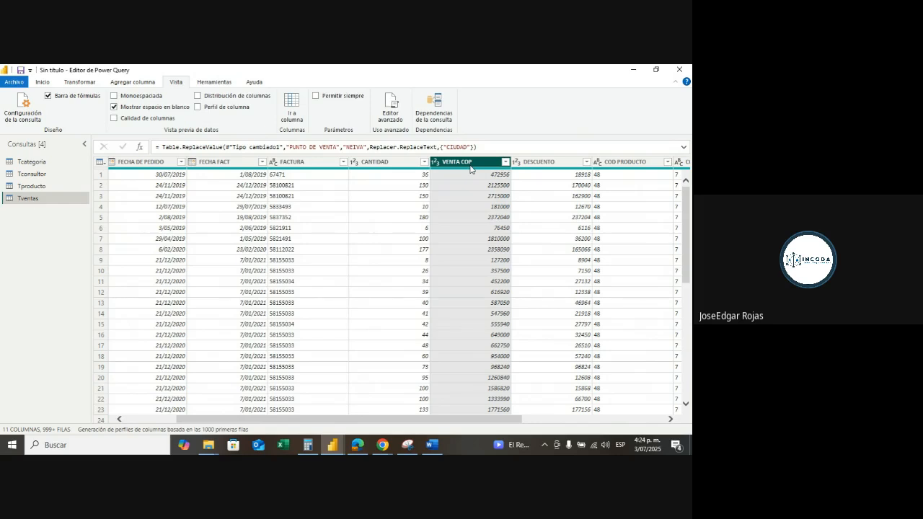
ctrl+click(553, 163)
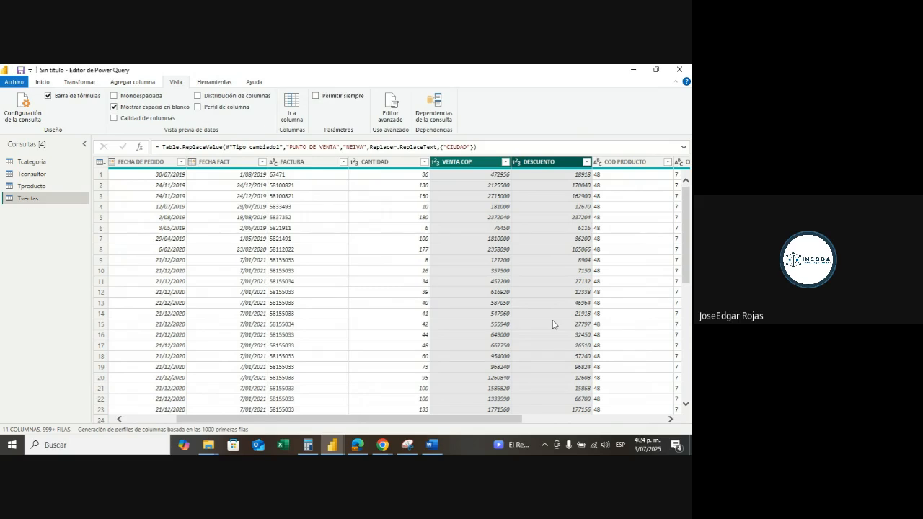
click(134, 84)
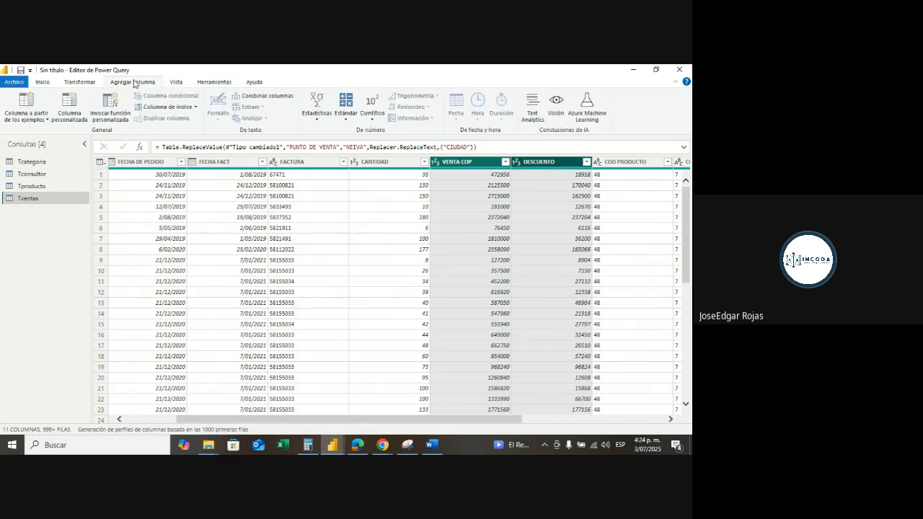
click(347, 121)
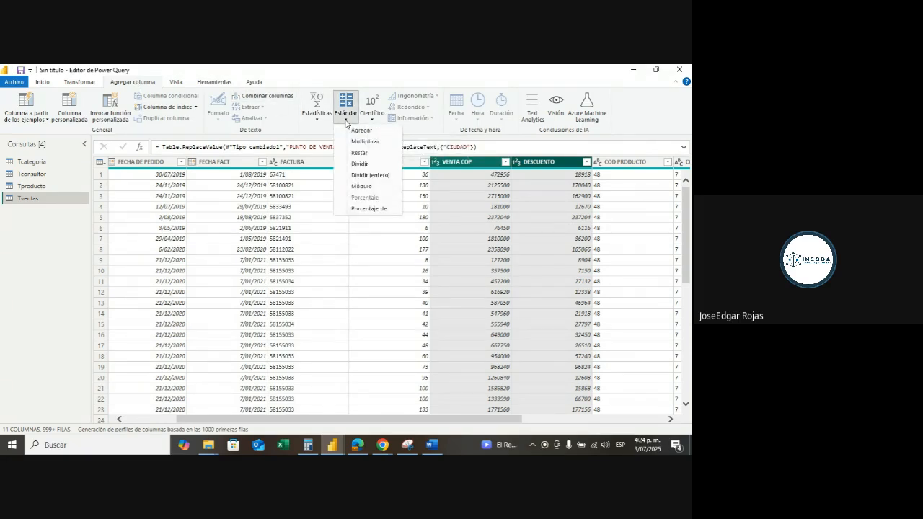
click(366, 156)
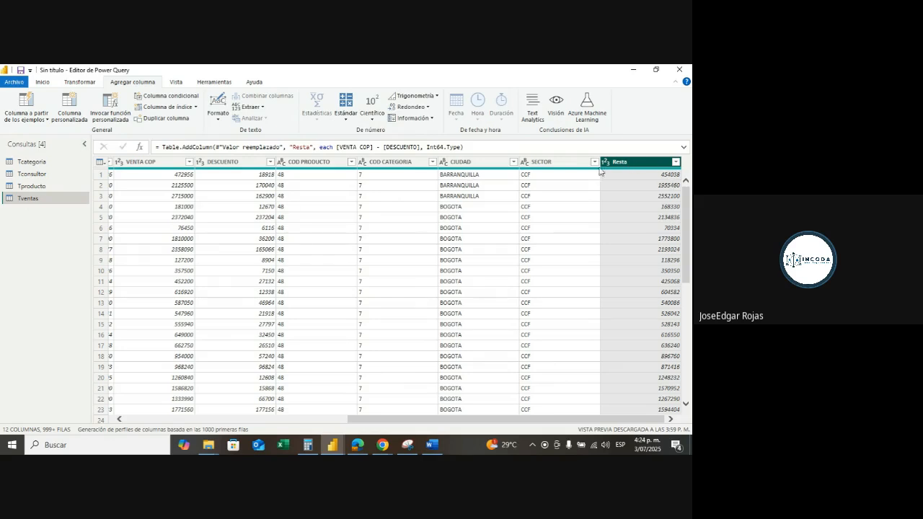
- Move the subtraction column between DESCUENTO and COD PRODUCTO and rename it VENTA NETA
drag(606, 162, 310, 181)
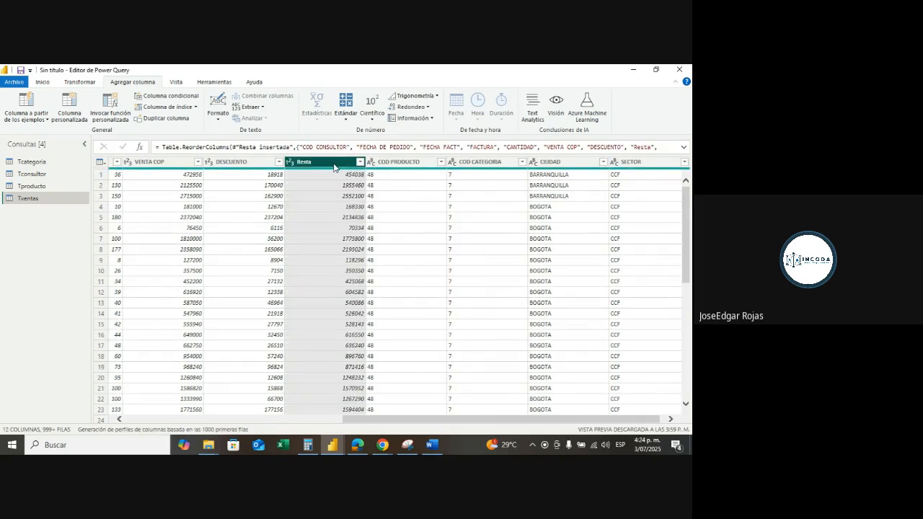
double_click(335, 164)
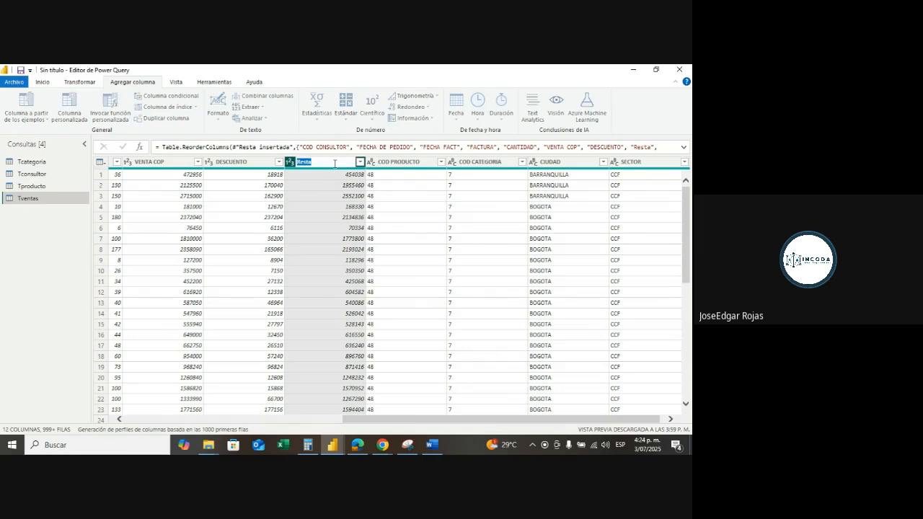
key(BackSpace)
text(VENTA NETA)
key(Return)
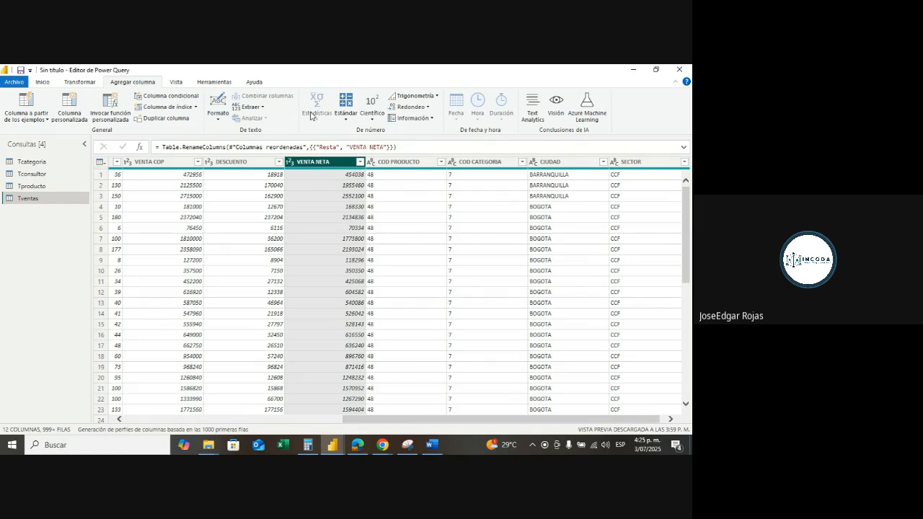
- Compare the COD CONSULTOR column in the Tventas and Tconsultor queries to examine how the two tables relate
drag(378, 422, 163, 422)
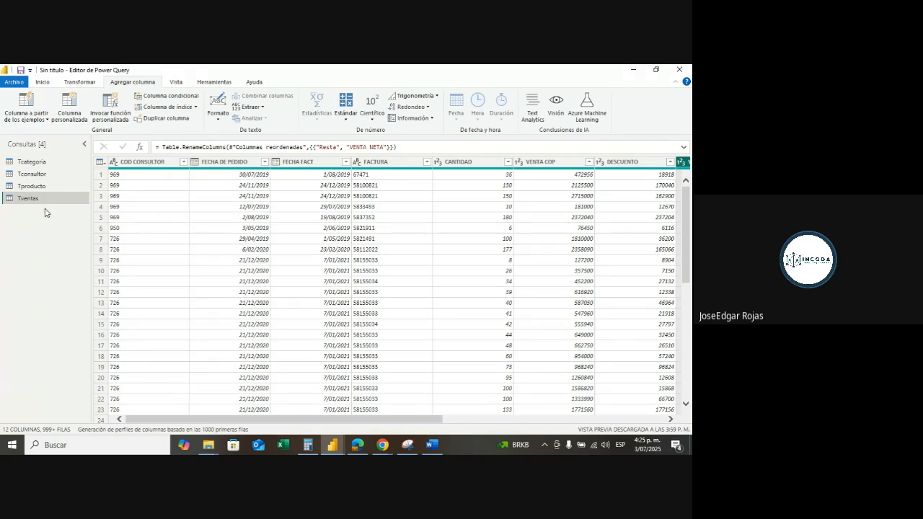
click(35, 174)
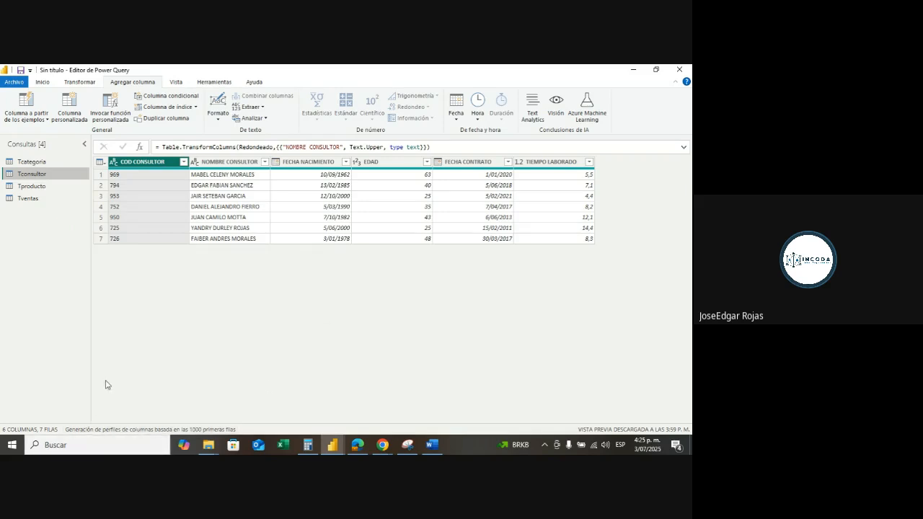
click(32, 200)
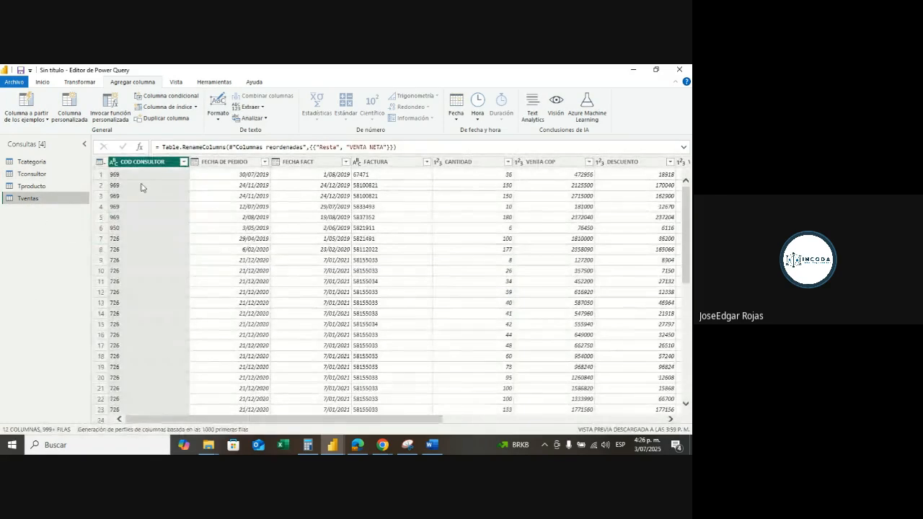
click(32, 174)
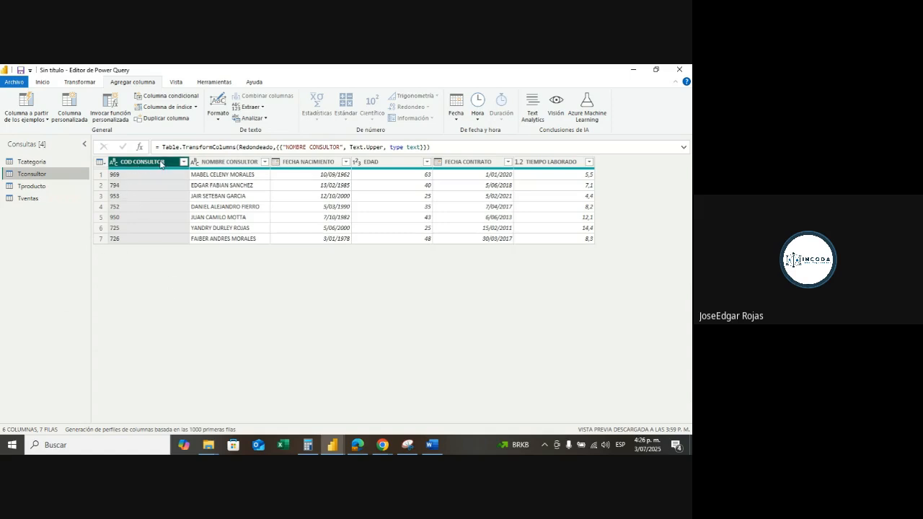
click(36, 200)
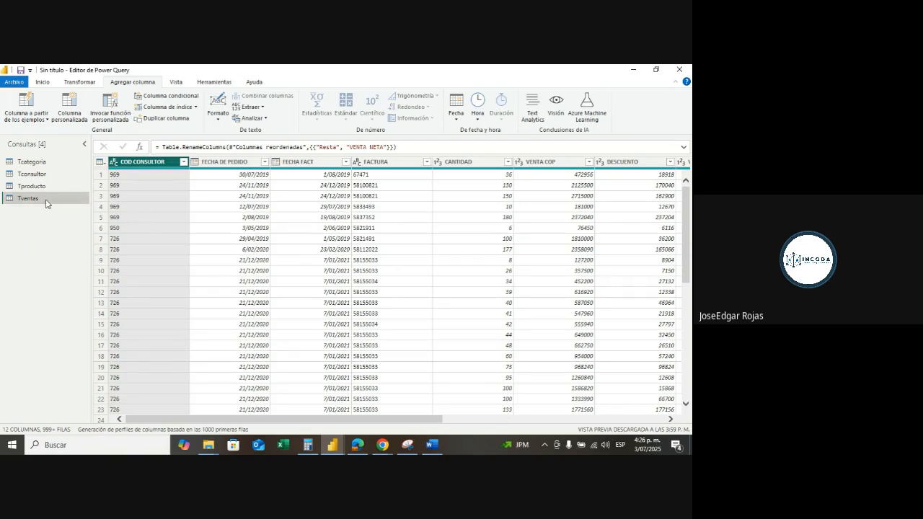
click(38, 174)
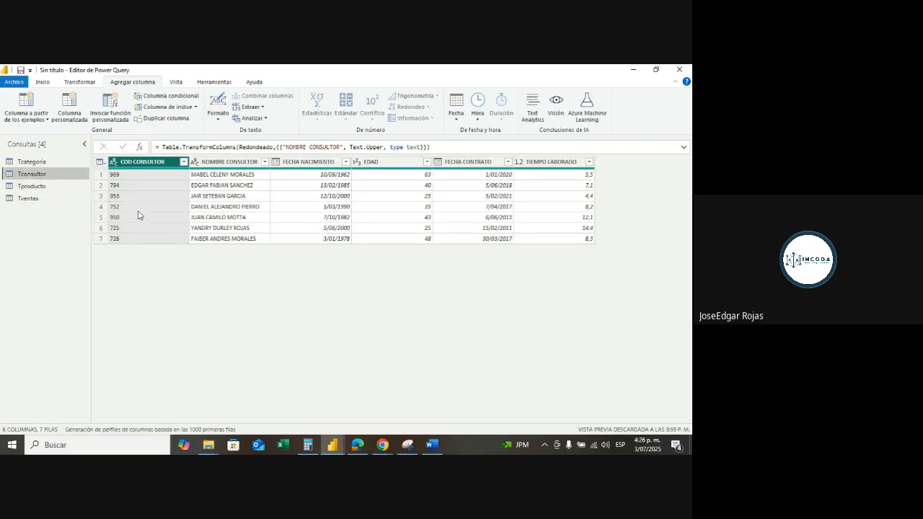
click(38, 200)
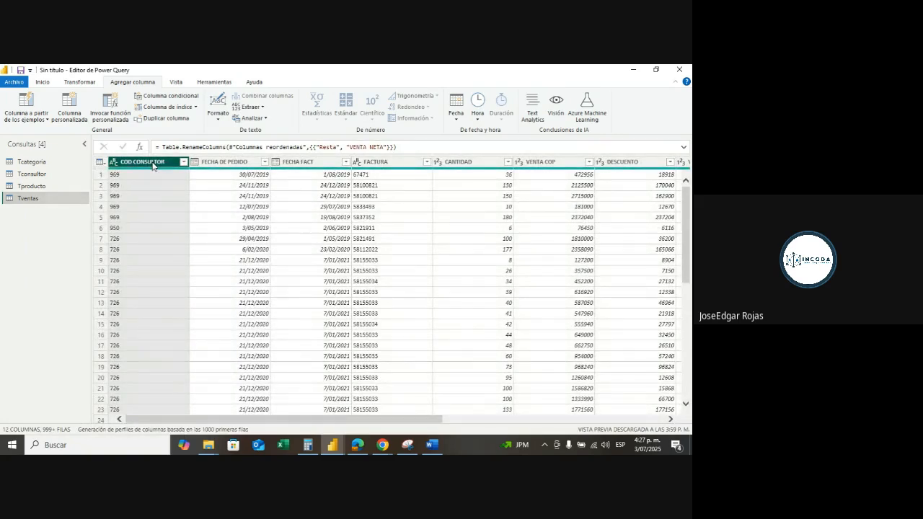
click(32, 175)
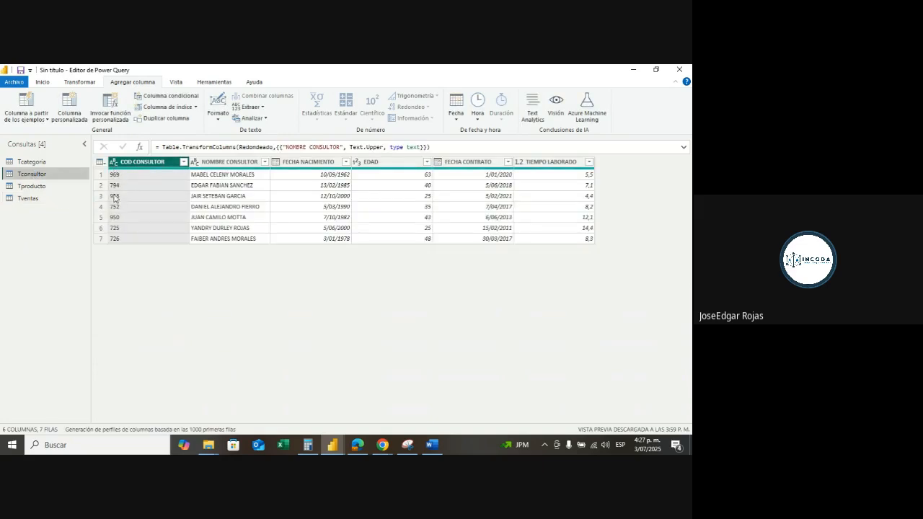
click(29, 200)
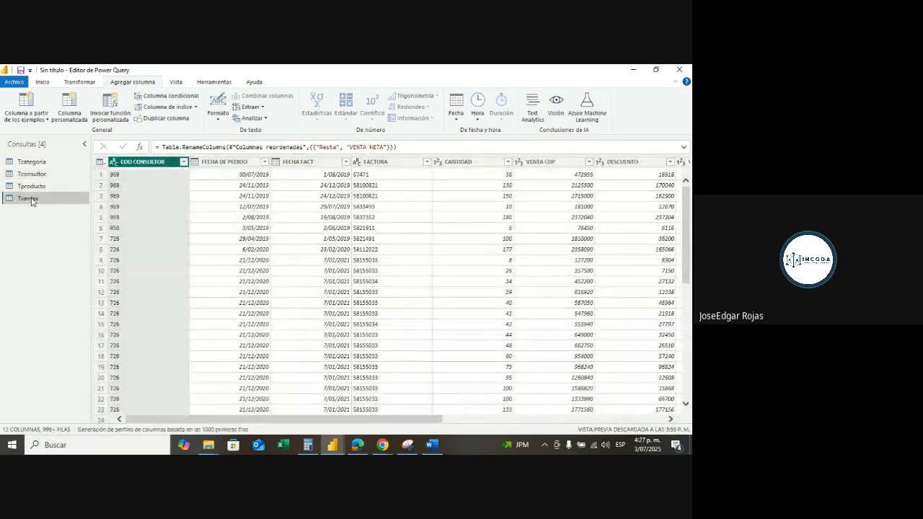
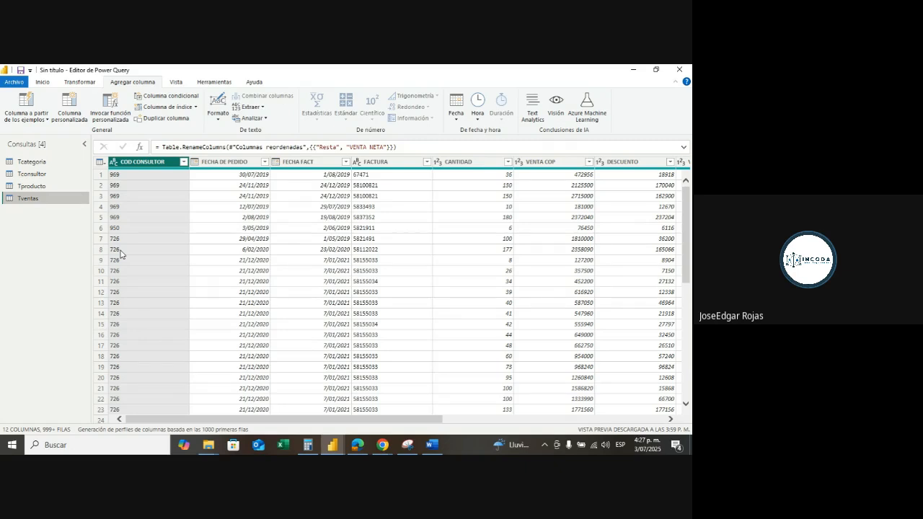
click(66, 176)
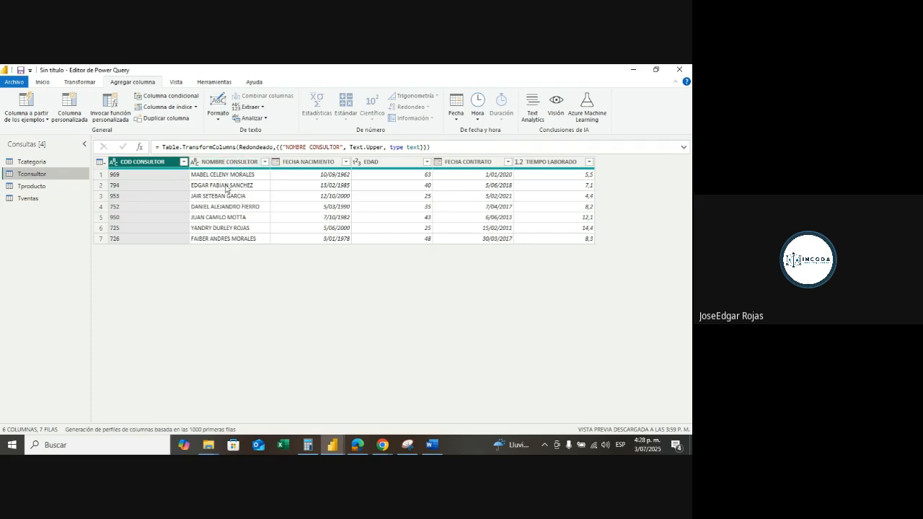
click(41, 202)
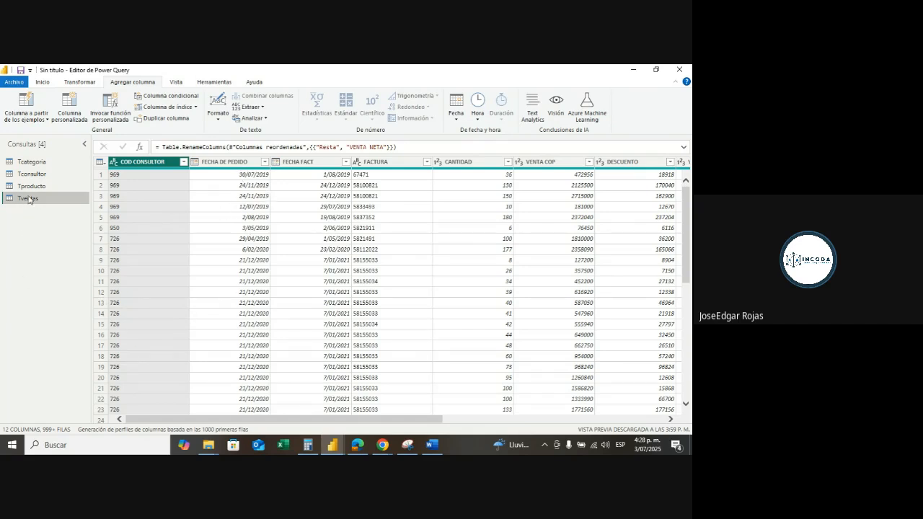
click(33, 174)
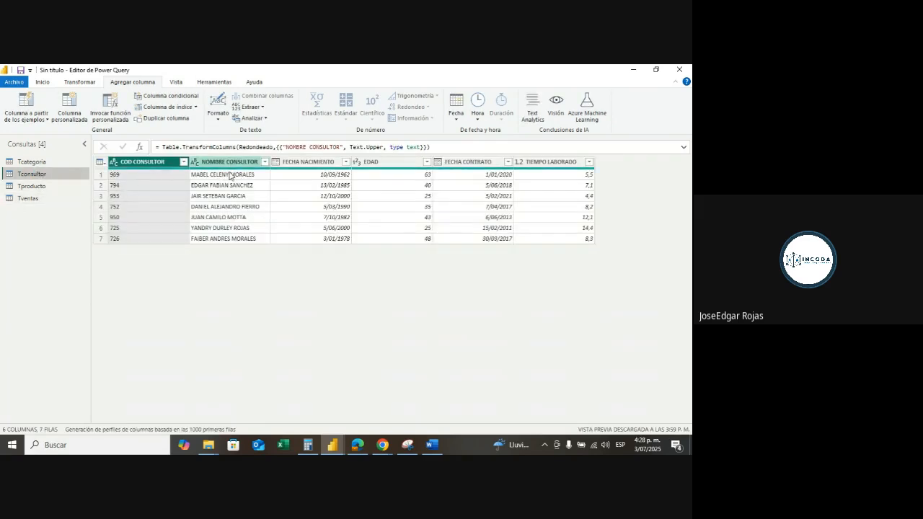
click(28, 198)
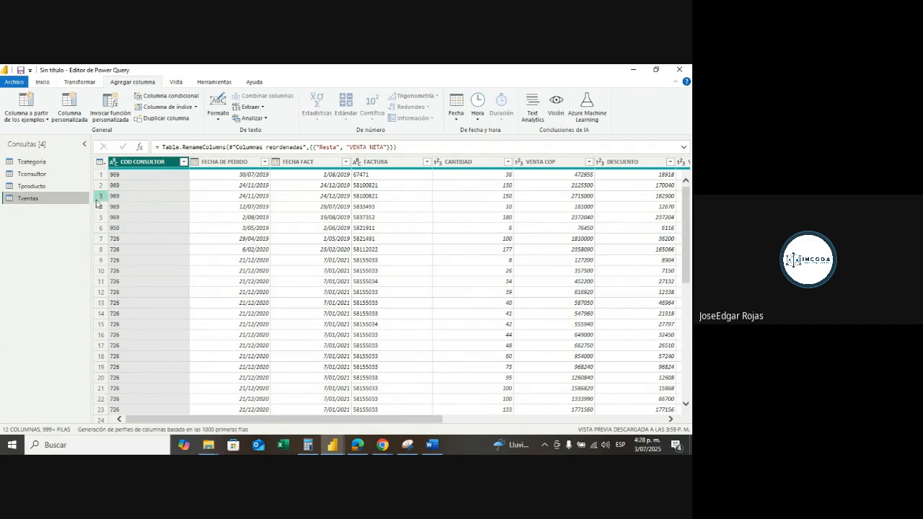
click(31, 174)
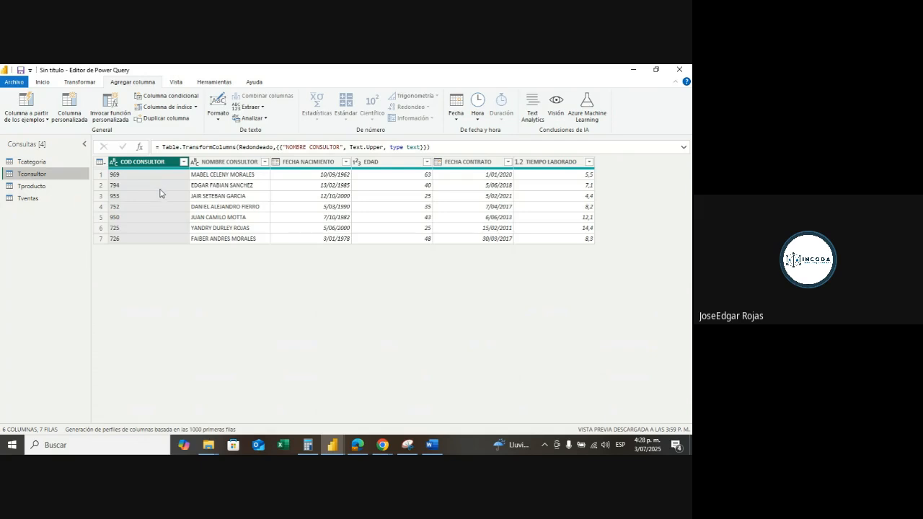
click(33, 199)
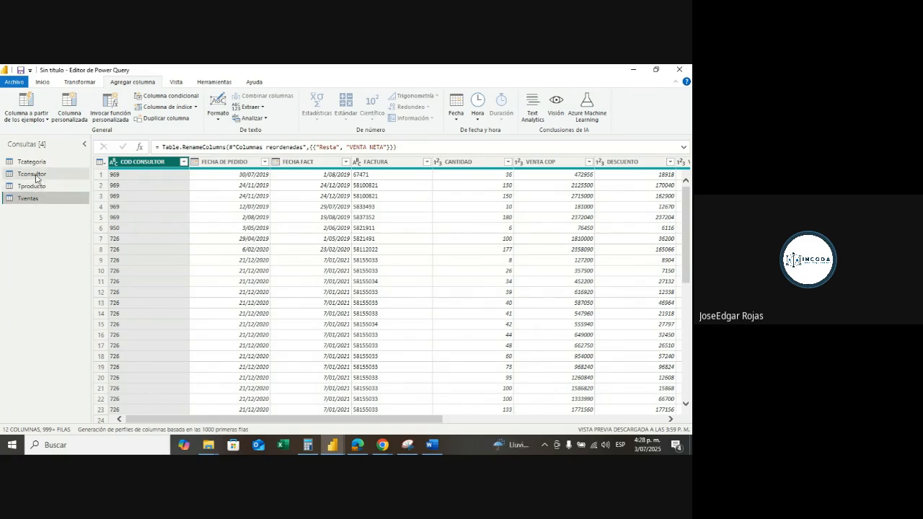
- Merge the Tventas query with Tconsultor, matching both tables on COD CONSULTOR with a left outer join
click(36, 175)
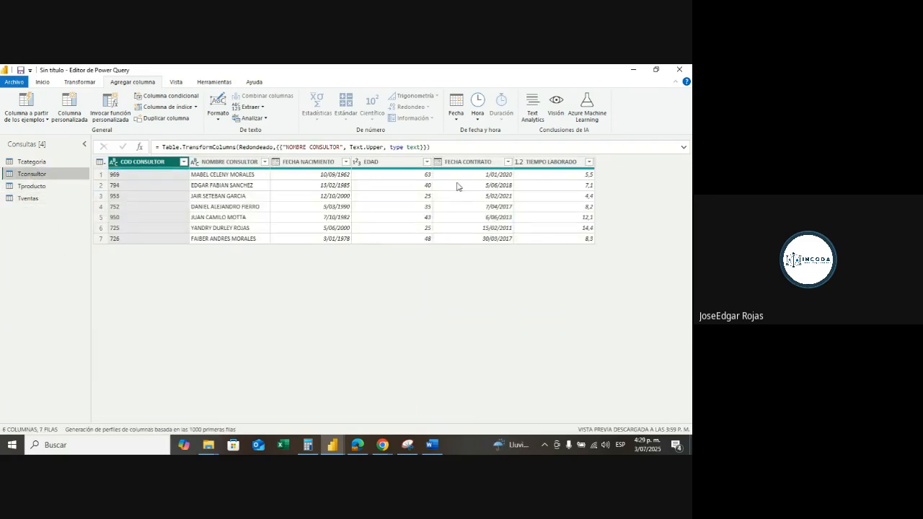
click(29, 198)
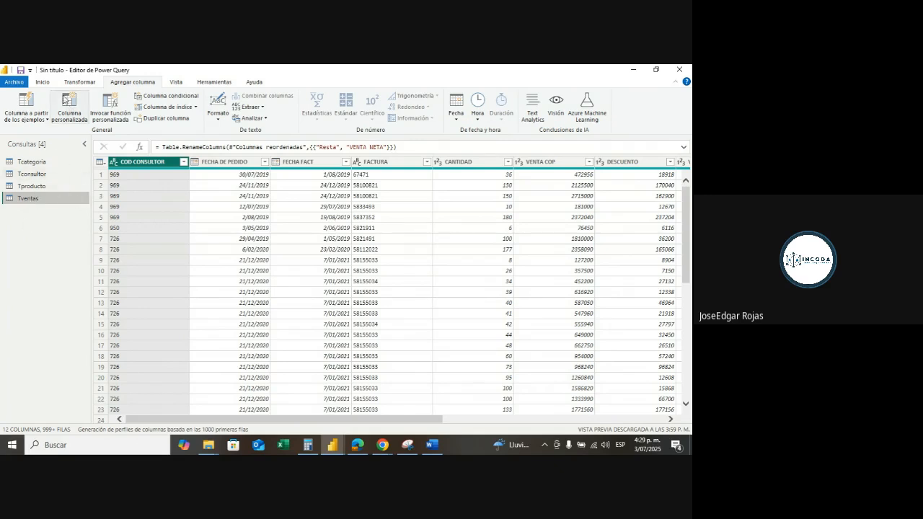
click(42, 82)
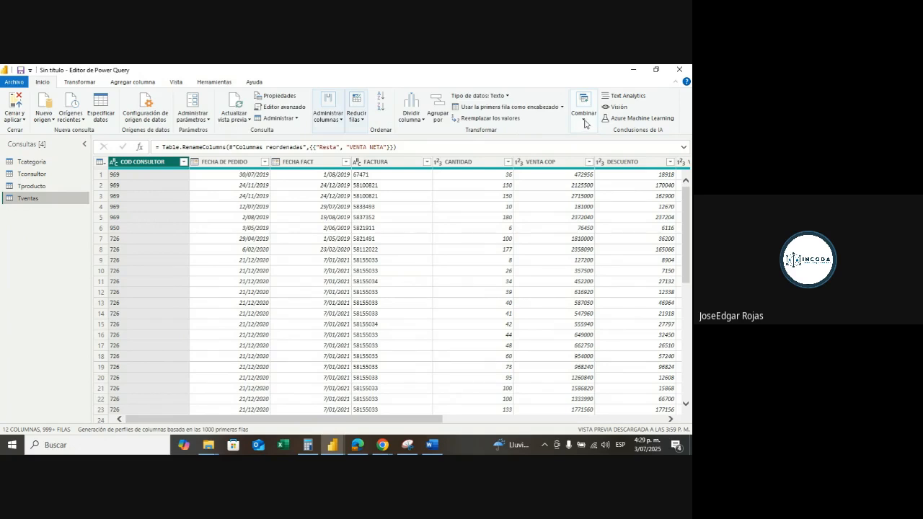
click(585, 121)
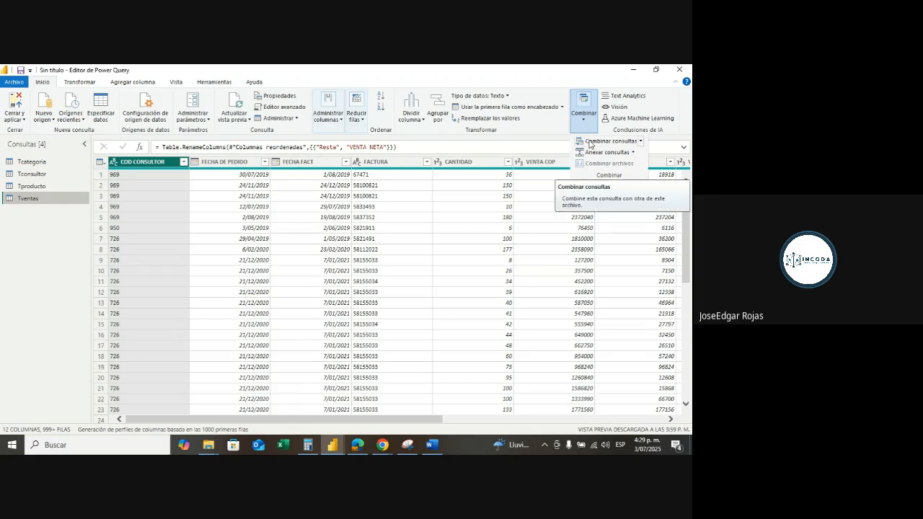
click(641, 145)
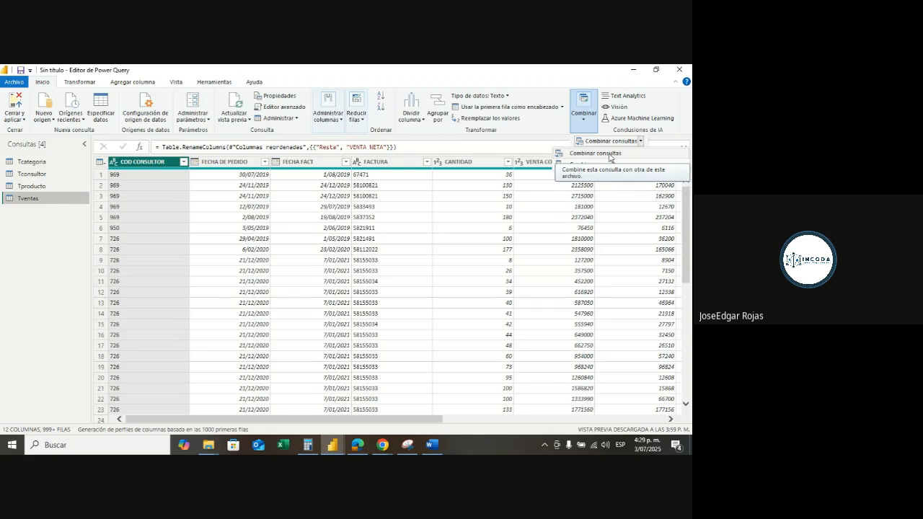
click(609, 154)
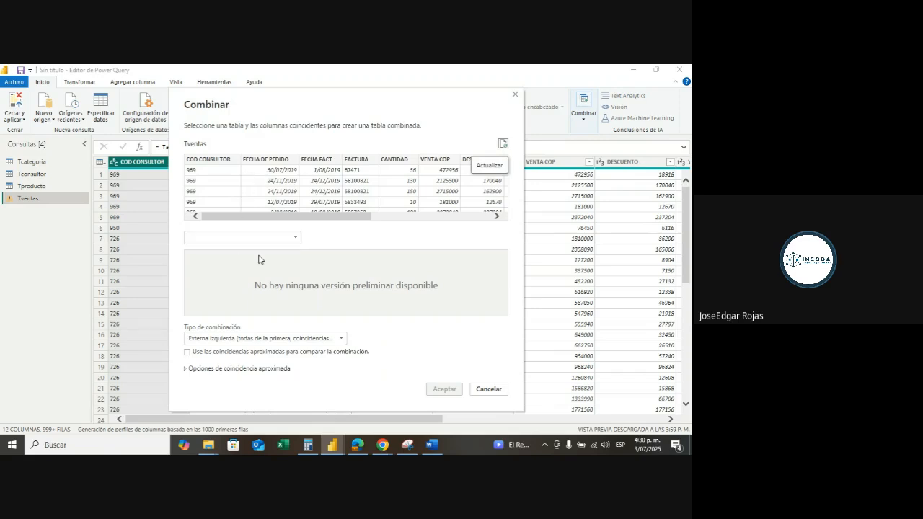
click(296, 241)
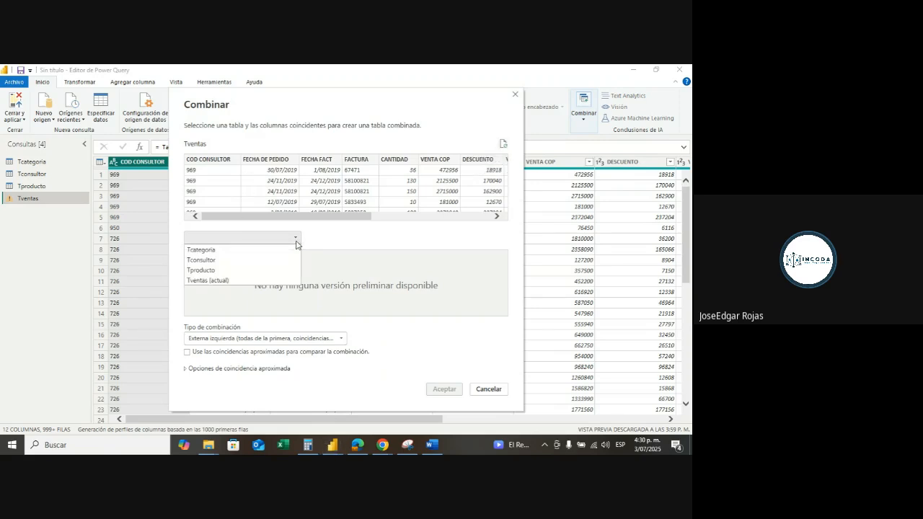
click(202, 260)
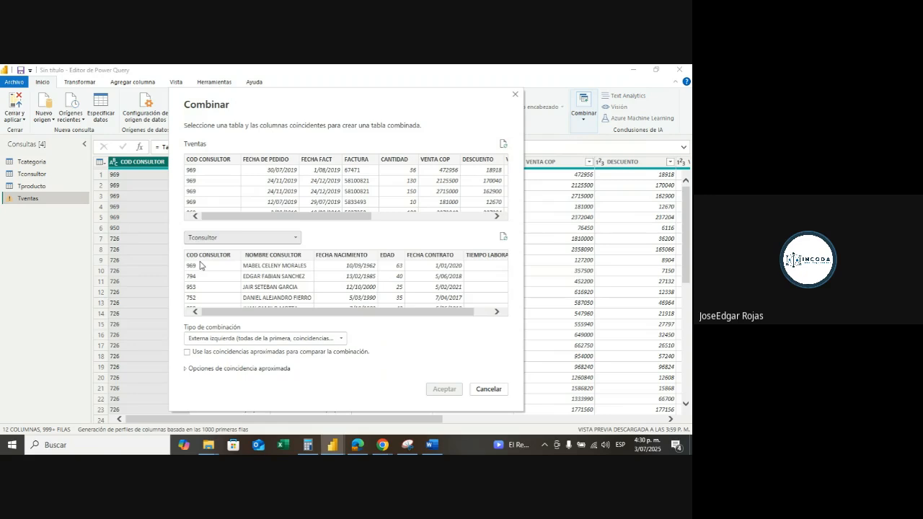
click(203, 273)
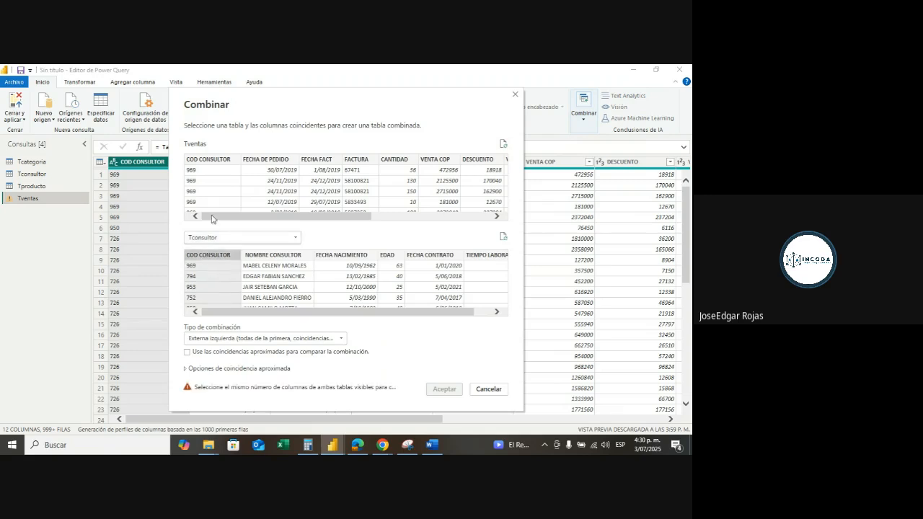
click(213, 189)
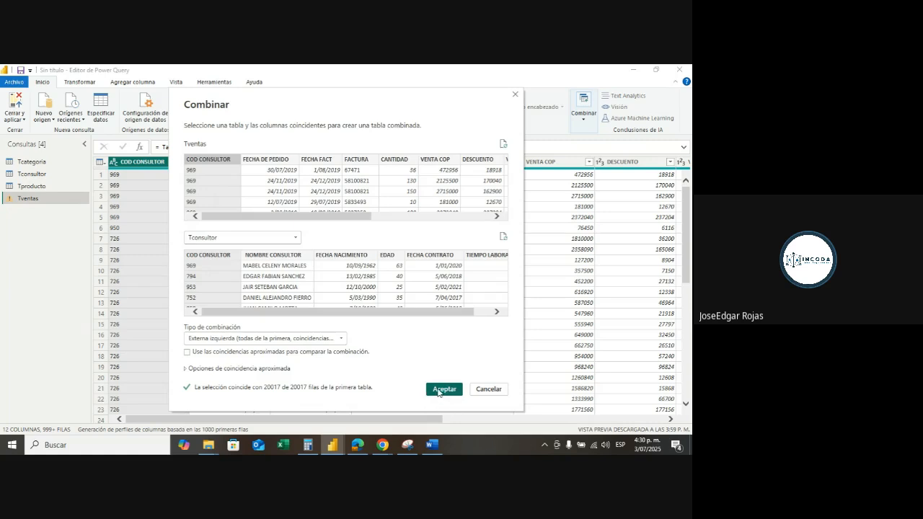
click(449, 389)
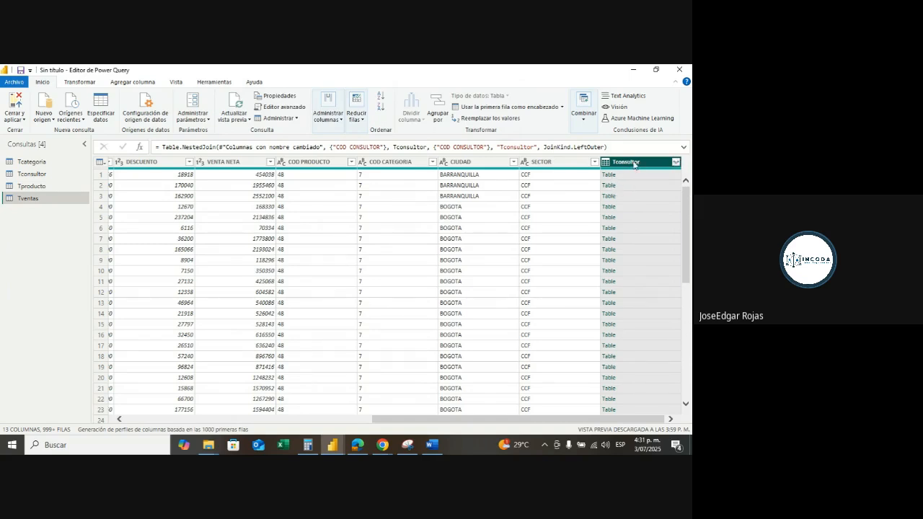
- Choose only NOMBRE CONSULTOR as the column to expand from the merged Tconsultor column
click(676, 162)
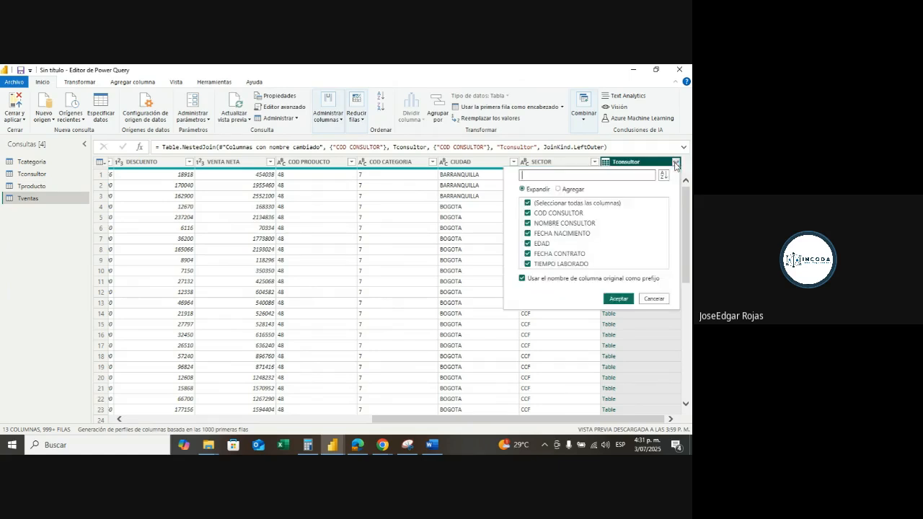
click(528, 204)
click(527, 224)
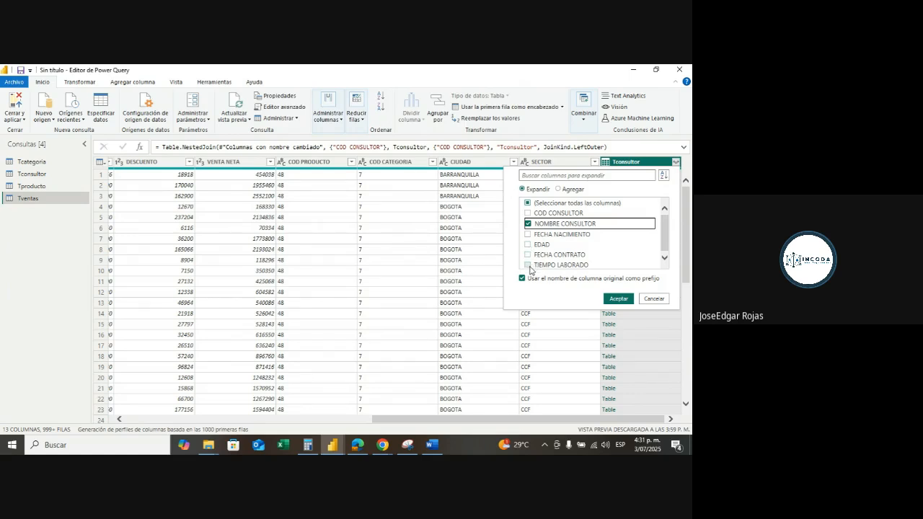
click(527, 234)
click(527, 244)
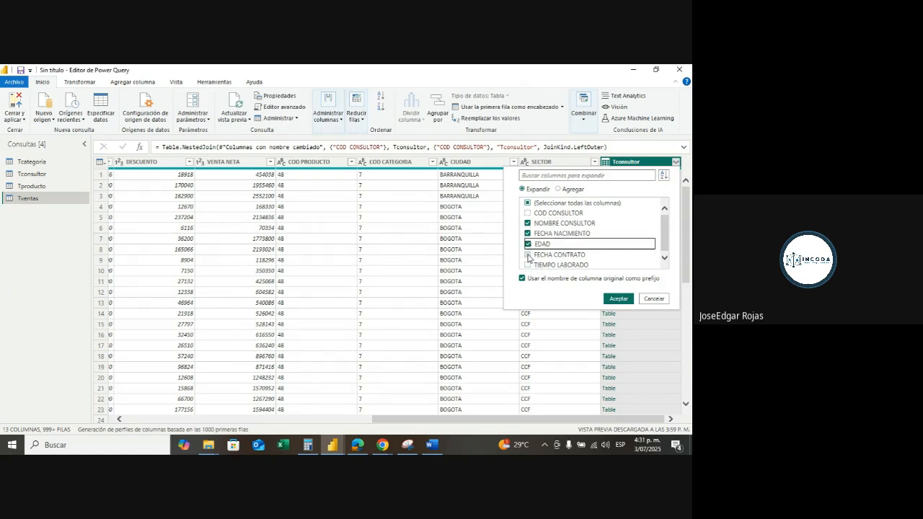
click(527, 257)
click(527, 264)
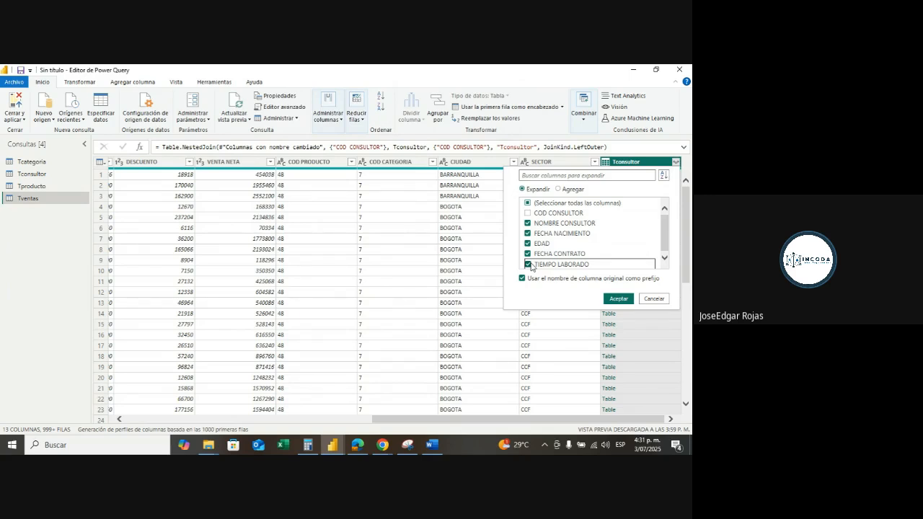
click(528, 234)
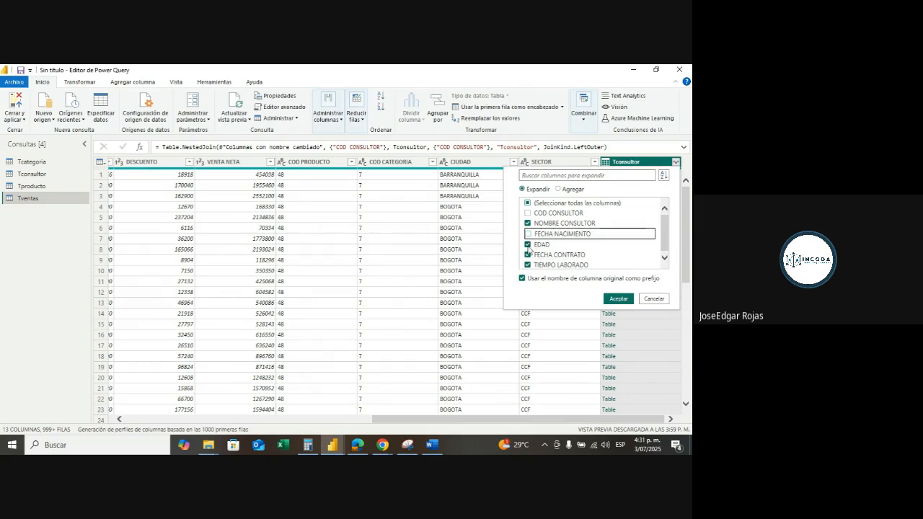
click(528, 244)
click(528, 254)
click(528, 264)
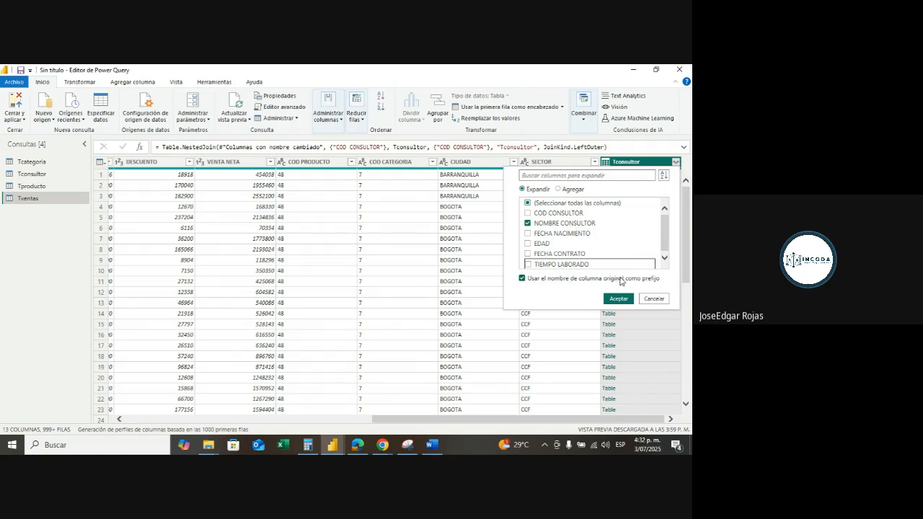
- Expand the Tconsultor column without using the original column name as a prefix
click(522, 280)
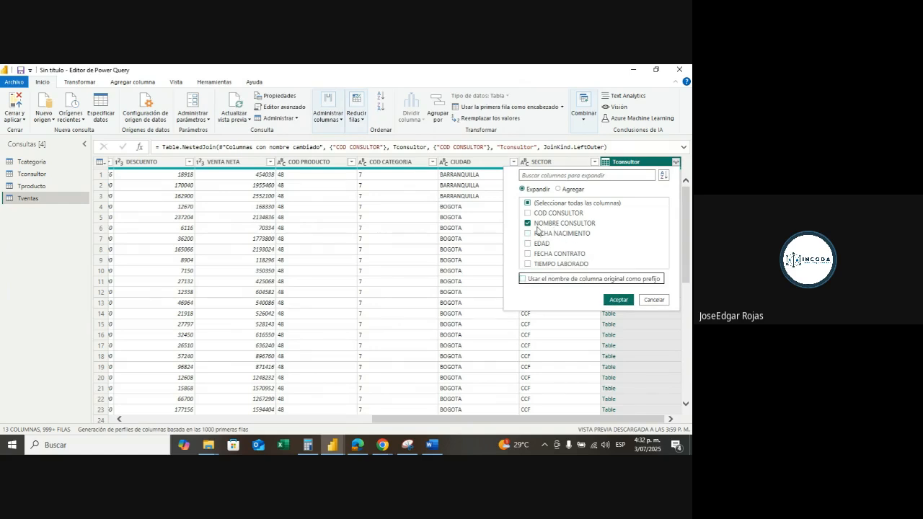
click(618, 299)
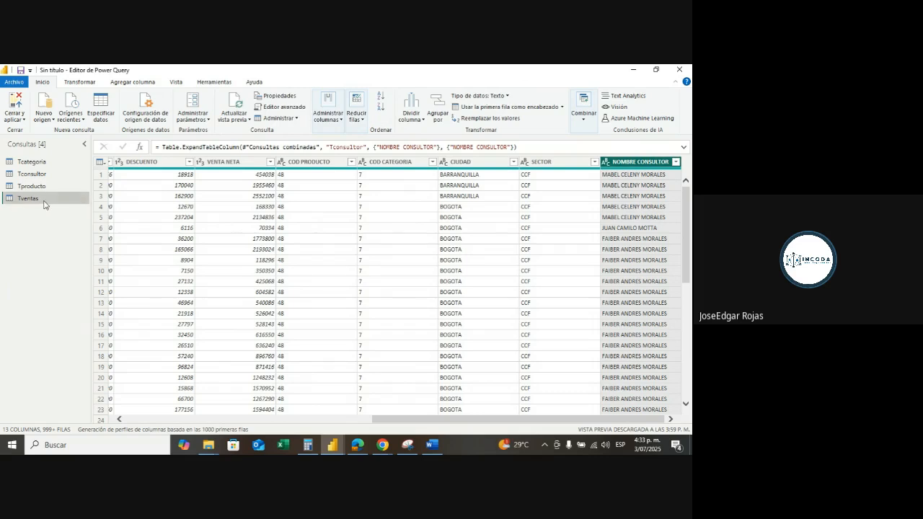
- Show the query settings with the applied steps of Tventas
click(176, 83)
click(28, 114)
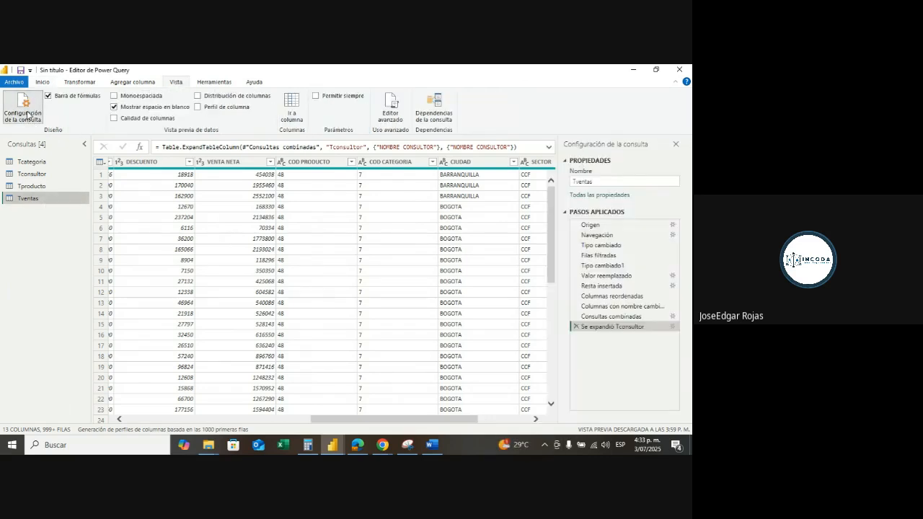
- Edit the Tconsultor expansion step to include EDAD as well, and check the added column in Tventas
click(673, 326)
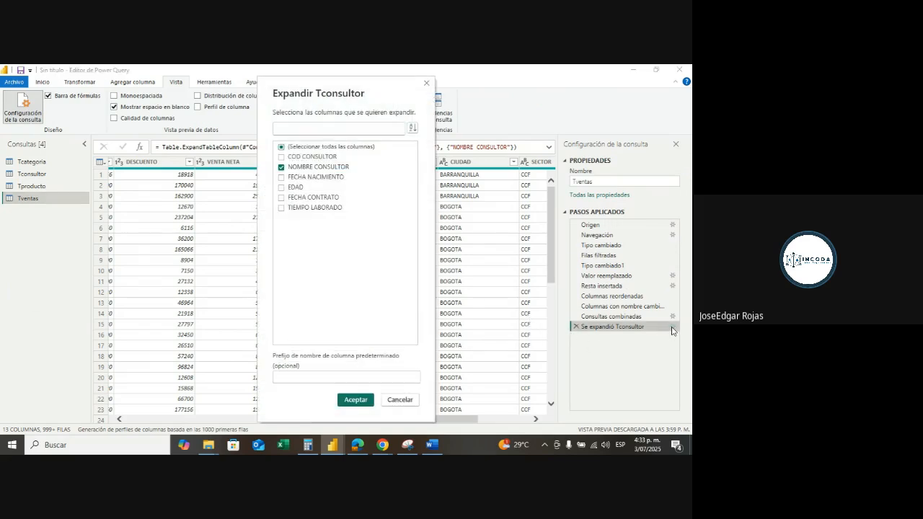
click(282, 187)
click(358, 400)
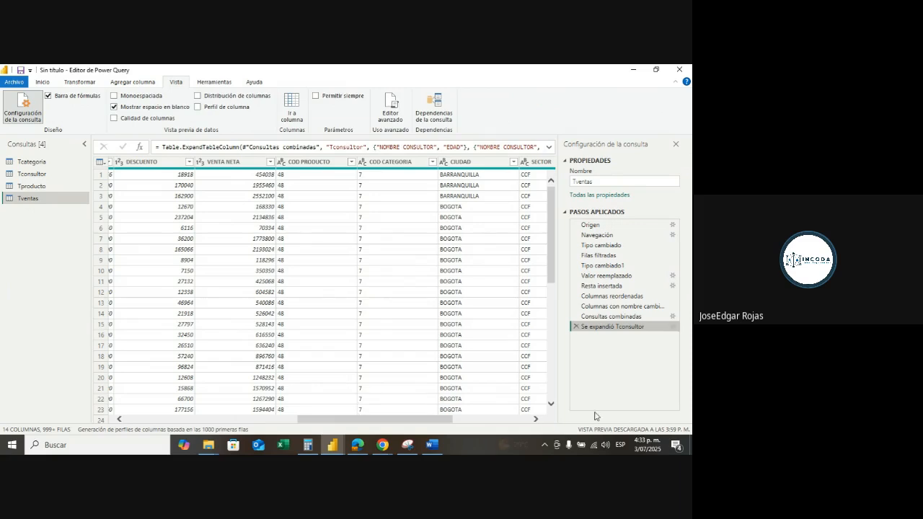
click(536, 419)
click(536, 419)
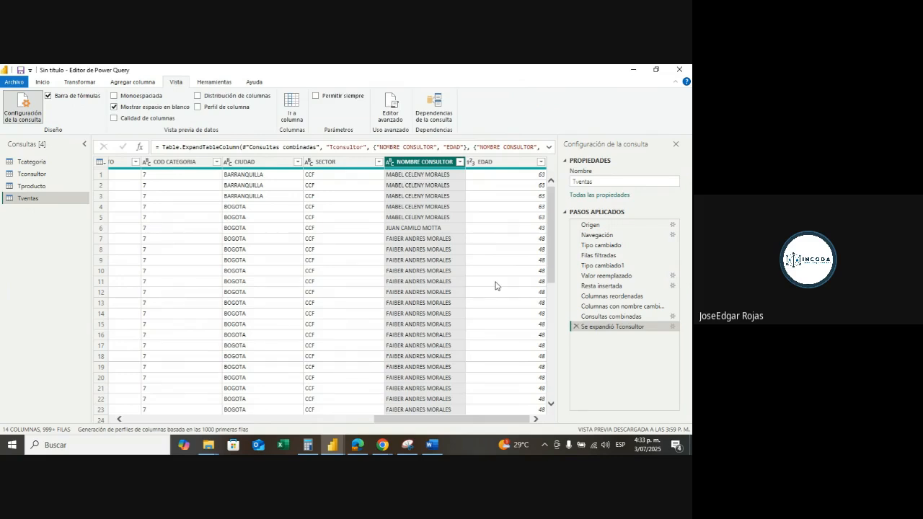
- Edit the Tconsultor expansion step again to exclude EDAD, keeping only NOMBRE CONSULTOR
click(672, 328)
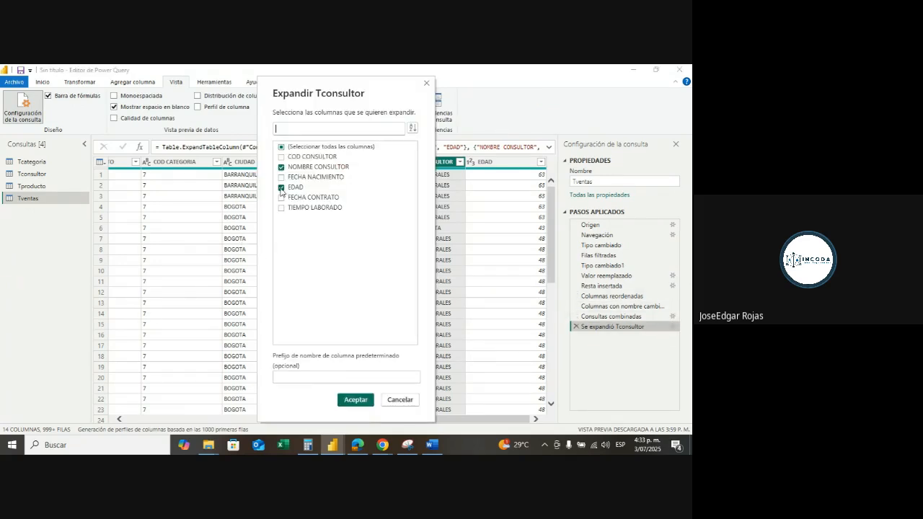
click(281, 188)
click(355, 399)
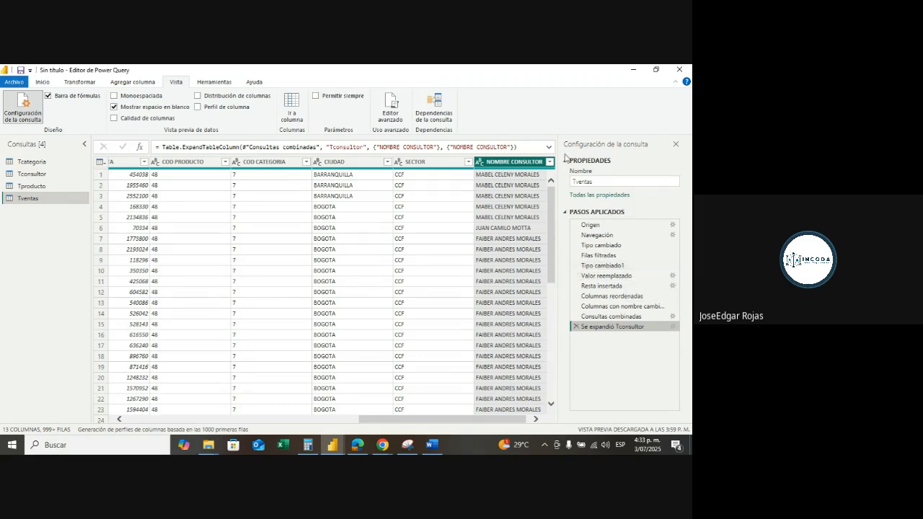
- Move the NOMBRE CONSULTOR column between COD CONSULTOR and FECHA DE PEDIDO in Tventas
drag(527, 165, 241, 185)
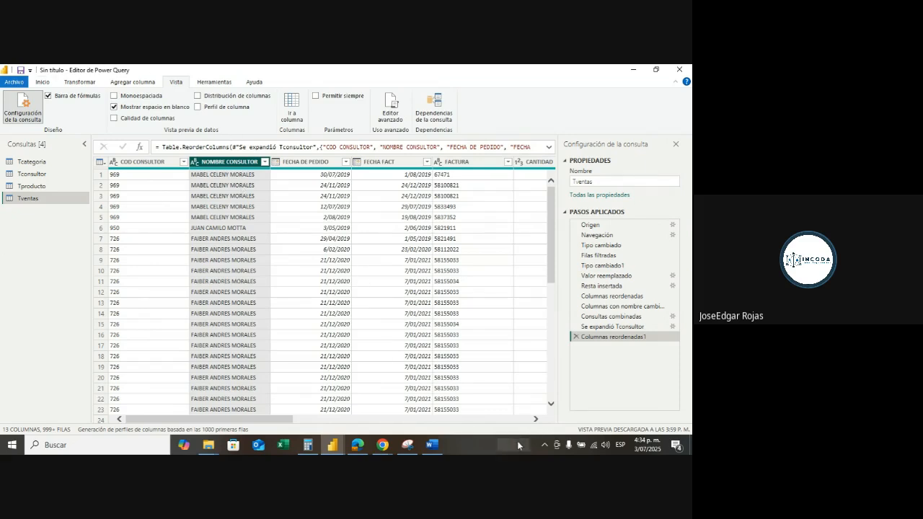
- Compare the COD PRODUCTO column in the Tventas and Tproducto queries to examine how the two tables relate
click(536, 419)
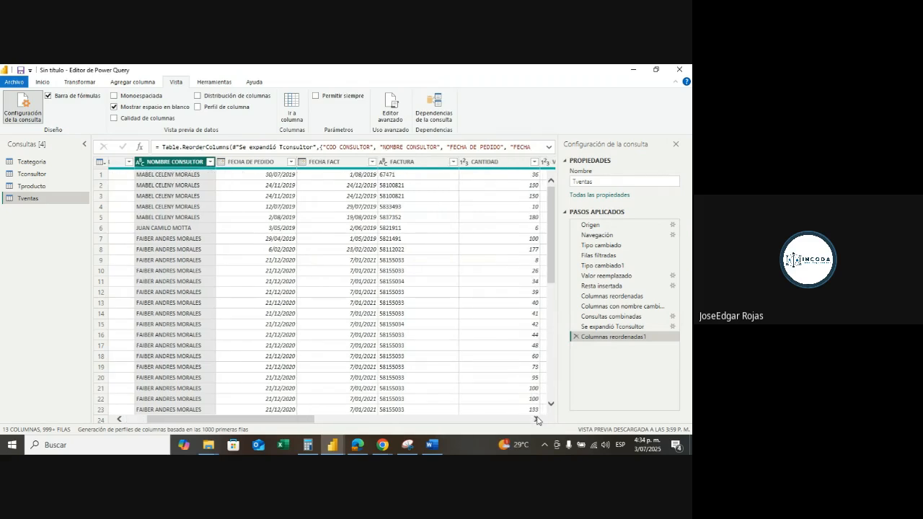
click(536, 419)
click(536, 418)
click(536, 419)
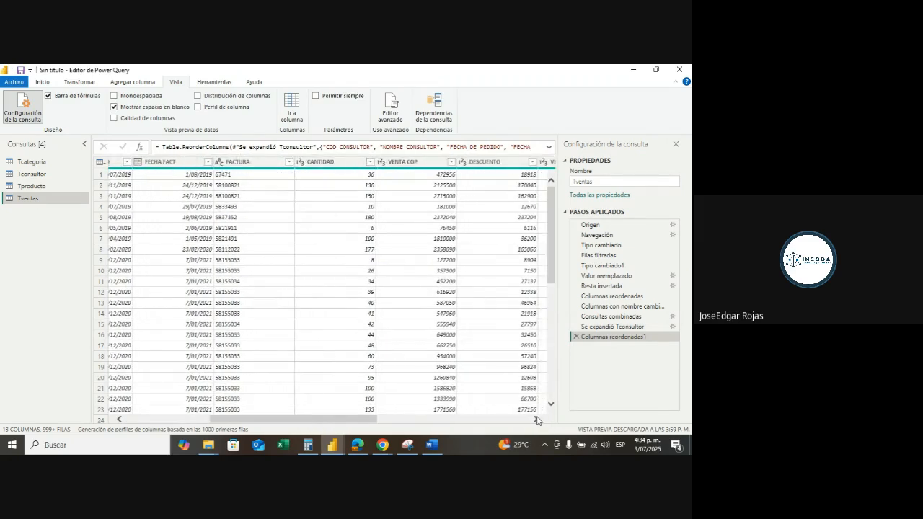
click(536, 419)
click(536, 418)
click(536, 419)
click(536, 419)
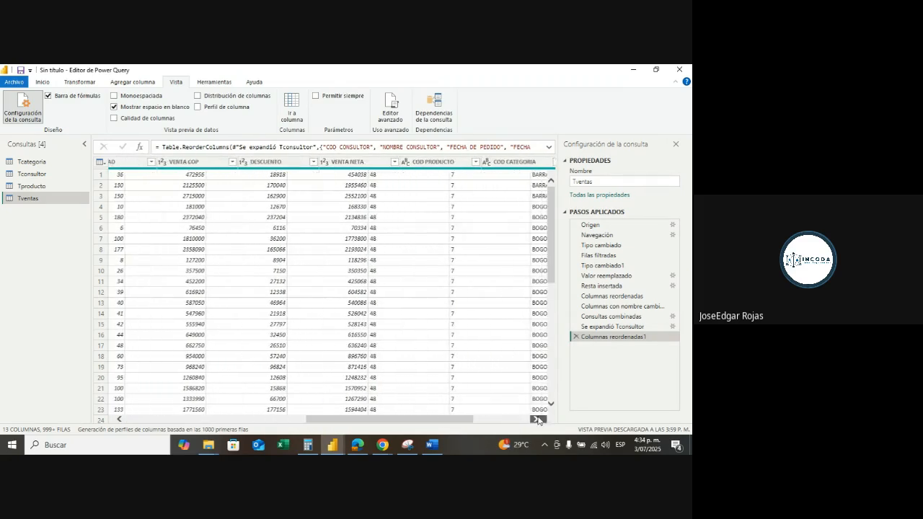
click(536, 419)
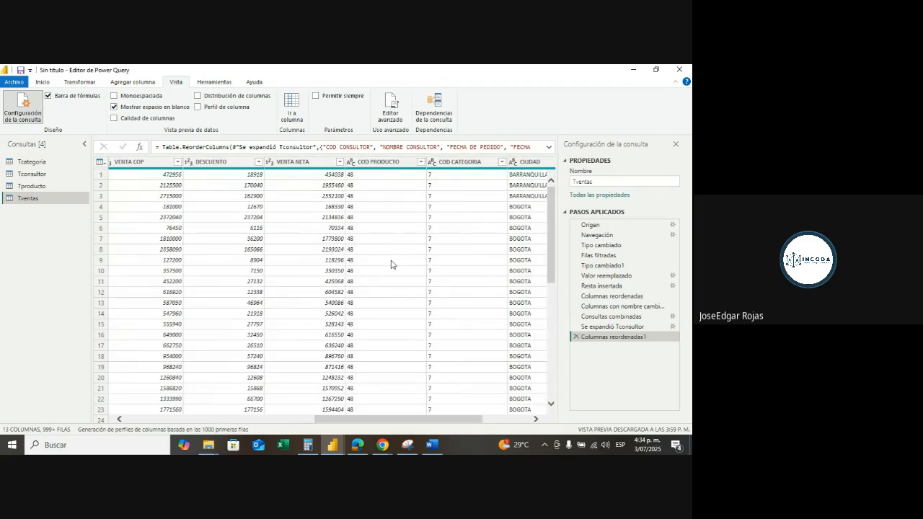
click(390, 219)
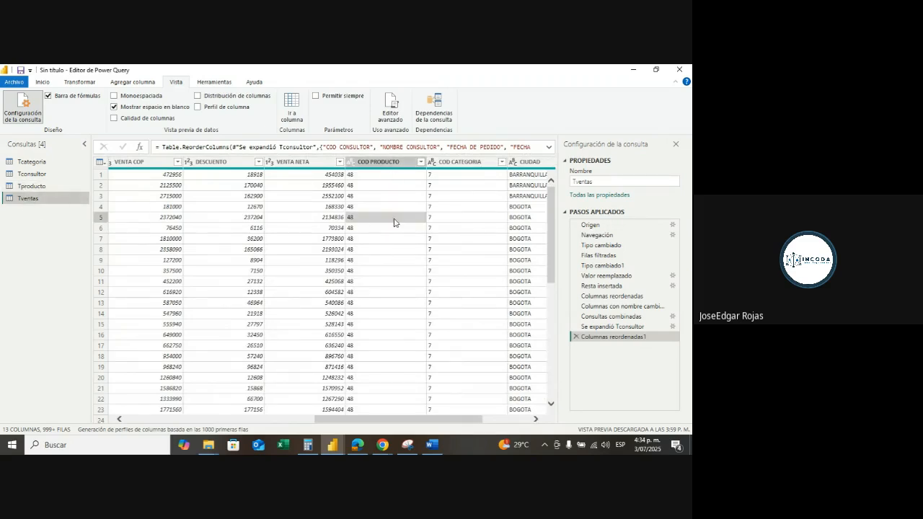
click(32, 186)
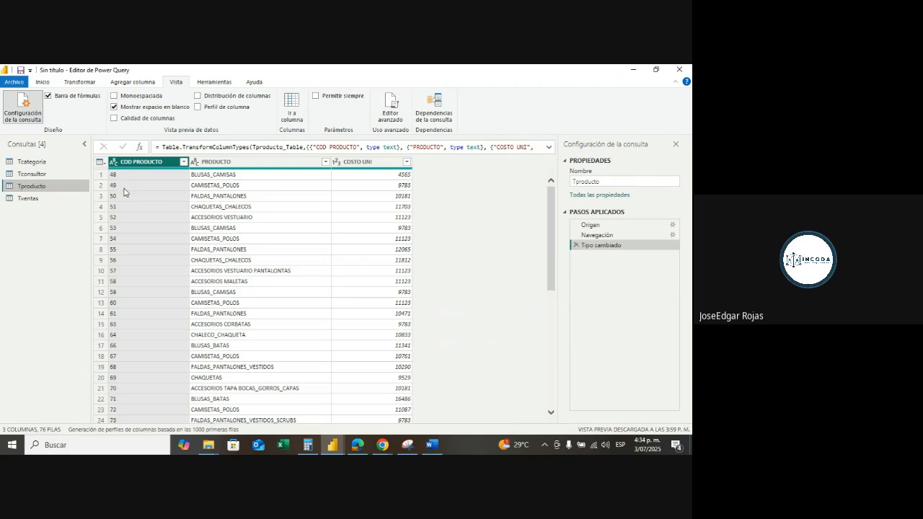
click(29, 198)
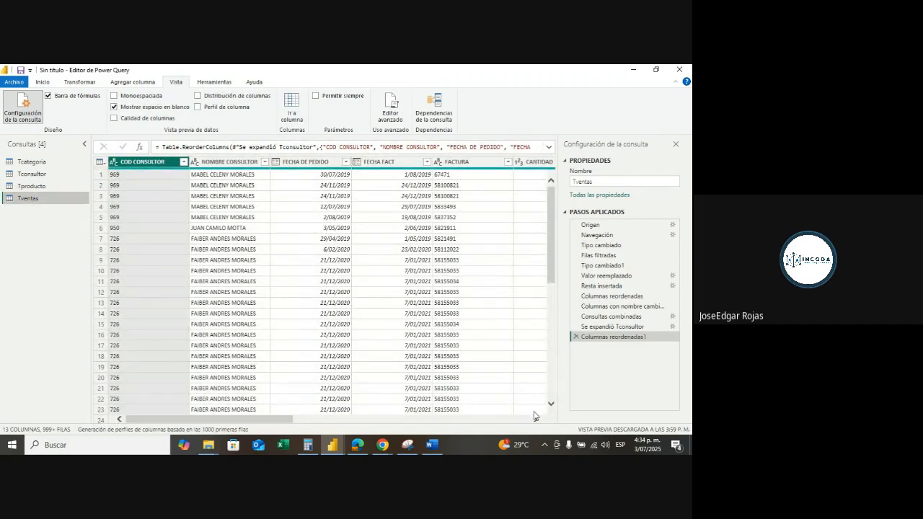
scroll(534, 416, right, 5)
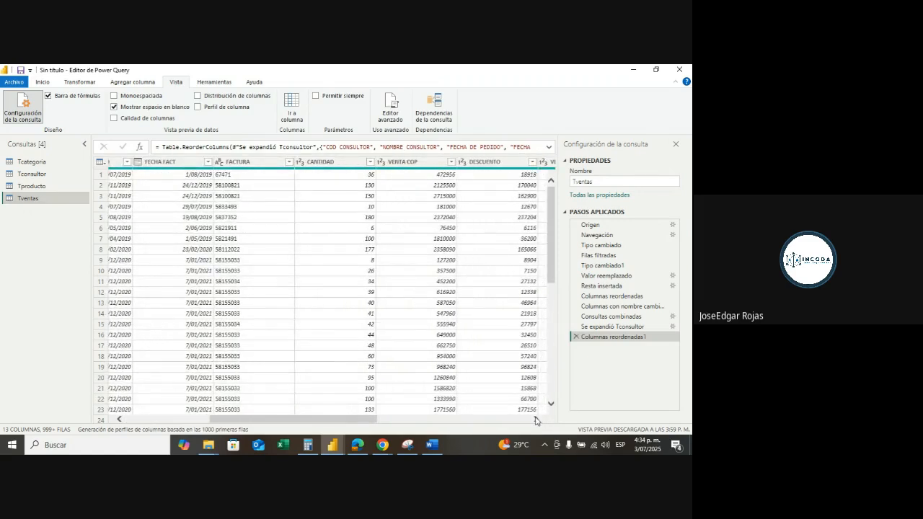
scroll(535, 420, right, 5)
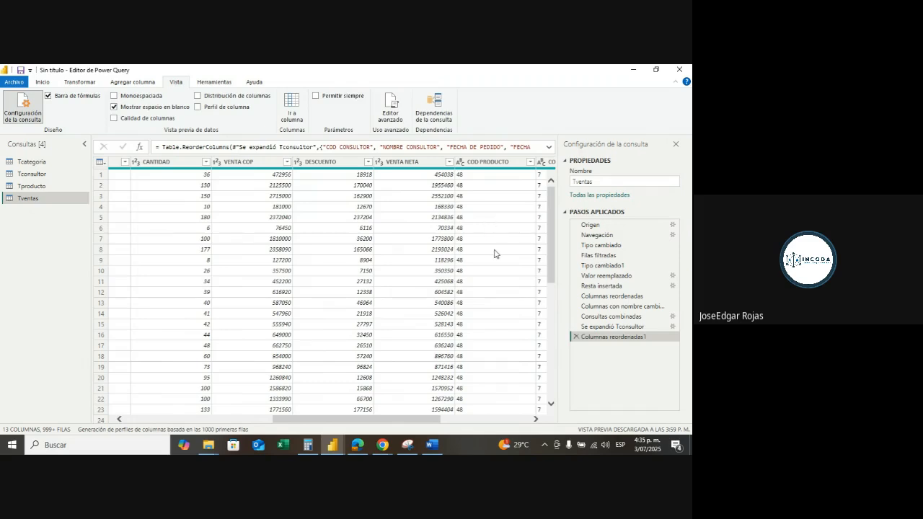
- Review the Tproducto columns, then begin merging the Tventas query with Tproducto as the second table
click(35, 186)
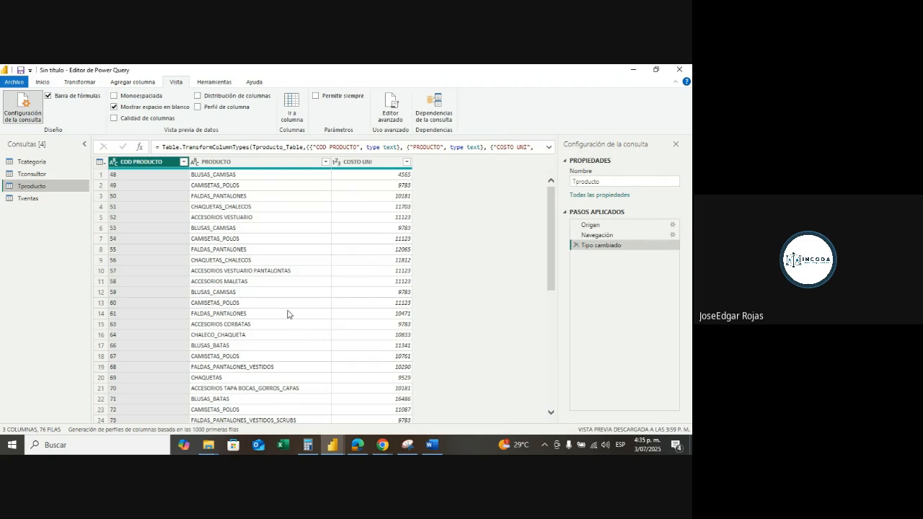
click(33, 199)
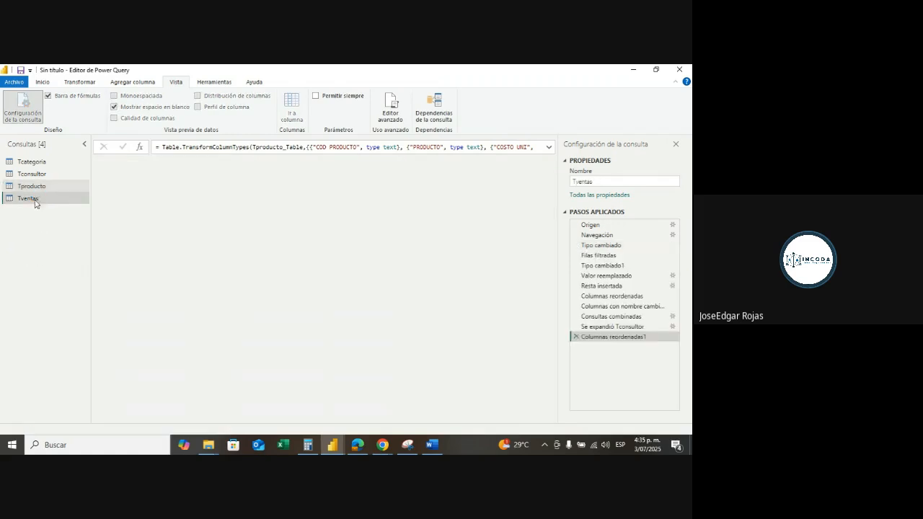
click(380, 259)
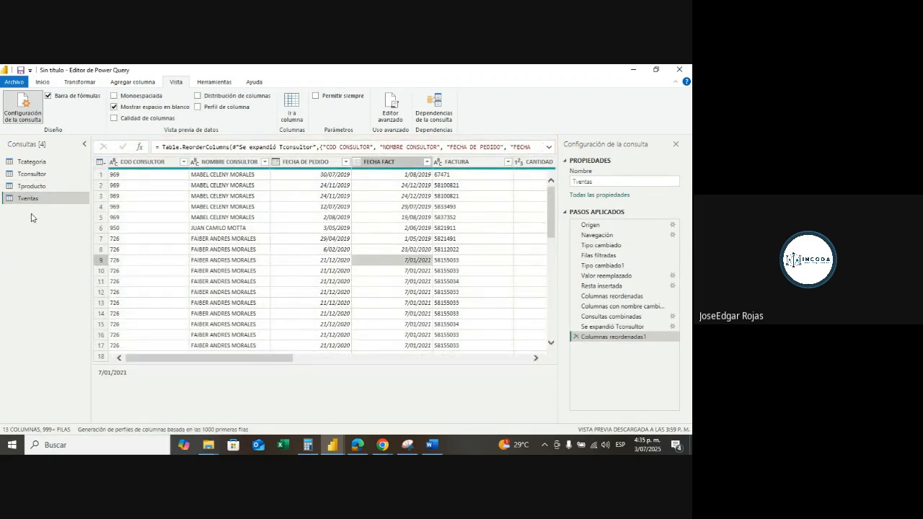
click(44, 83)
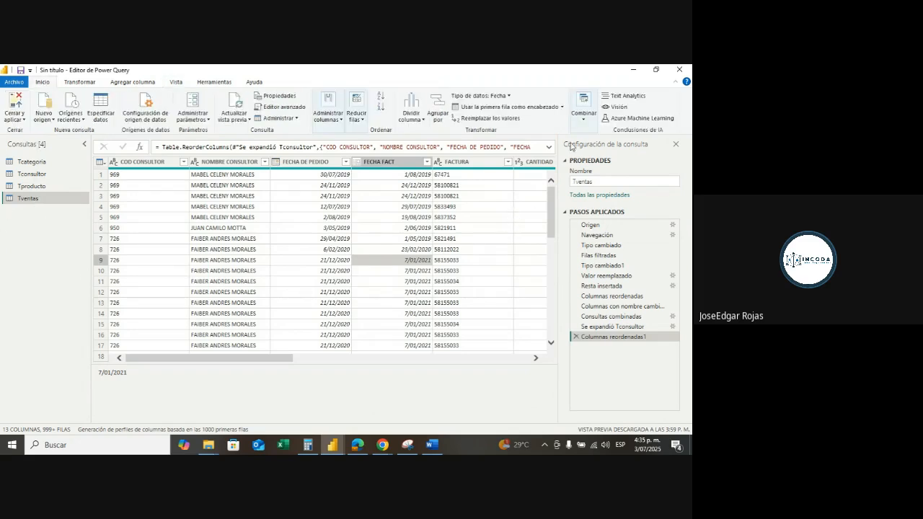
click(582, 121)
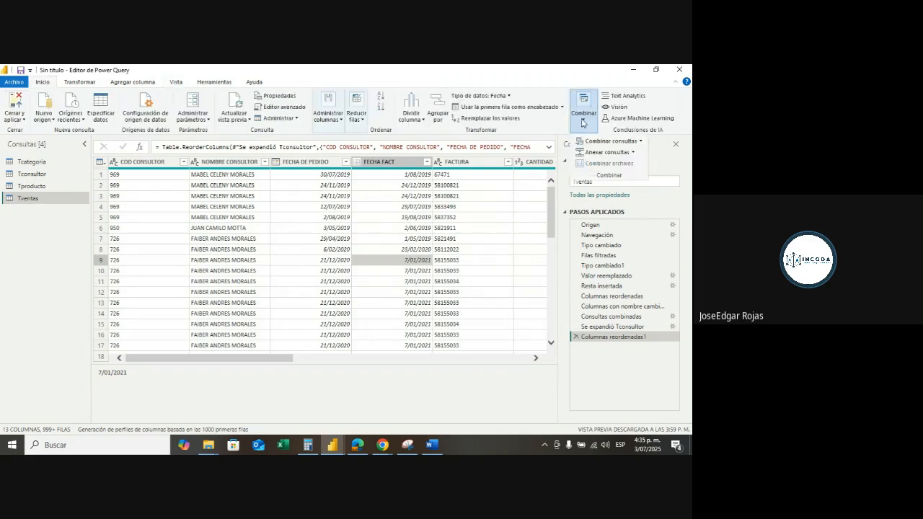
click(641, 142)
click(624, 154)
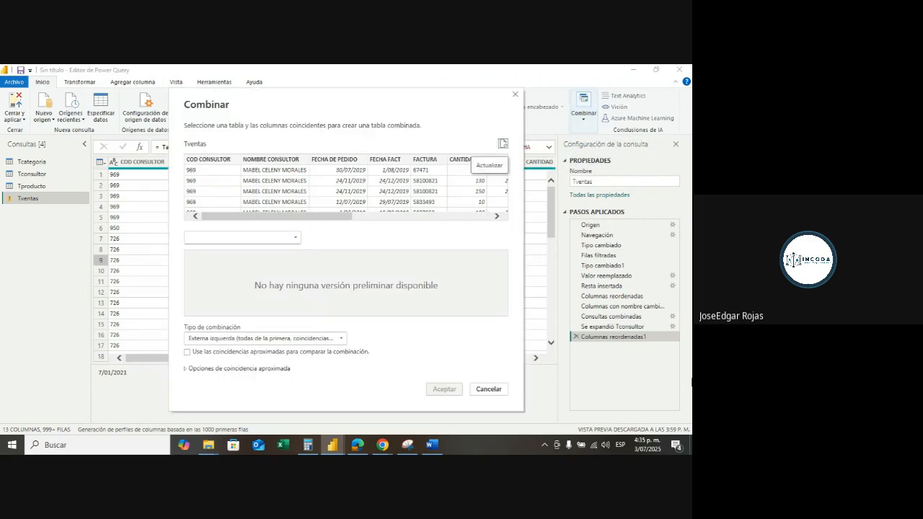
click(297, 240)
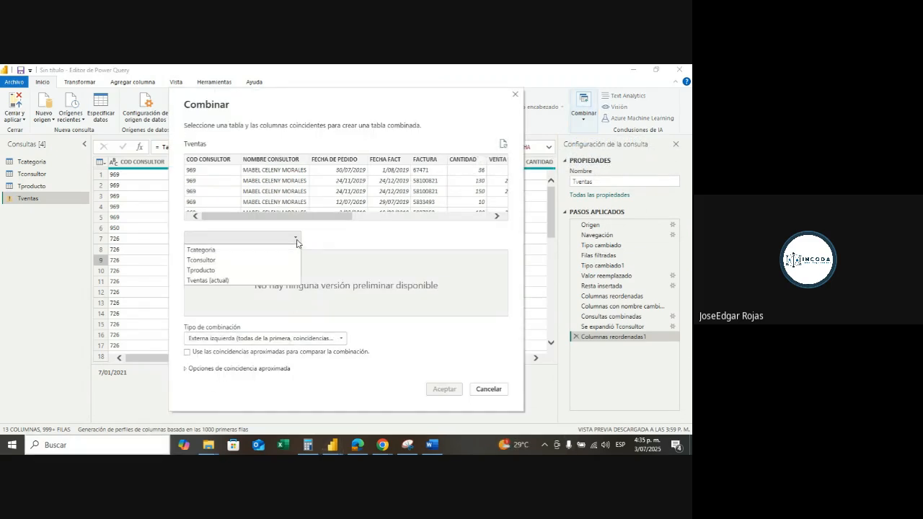
click(200, 271)
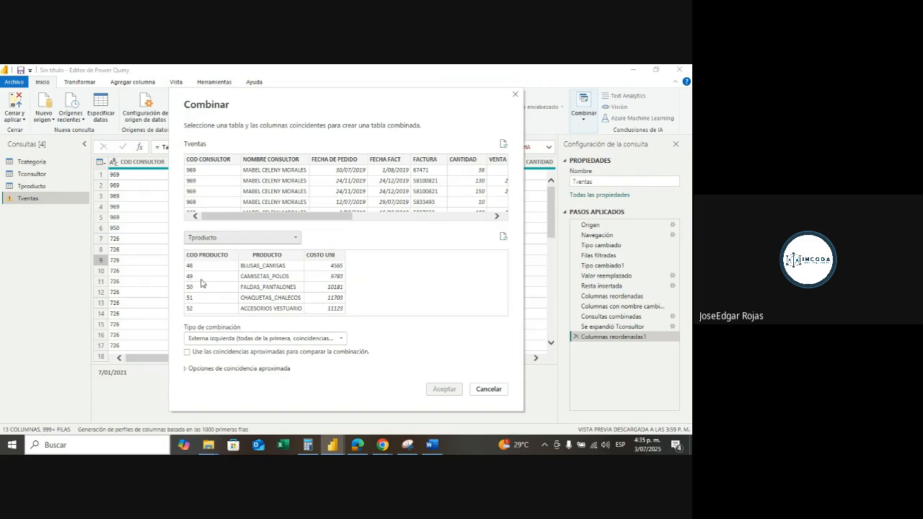
- Match Tventas and Tproducto on COD PRODUCTO and create the merge as a left outer join
click(203, 284)
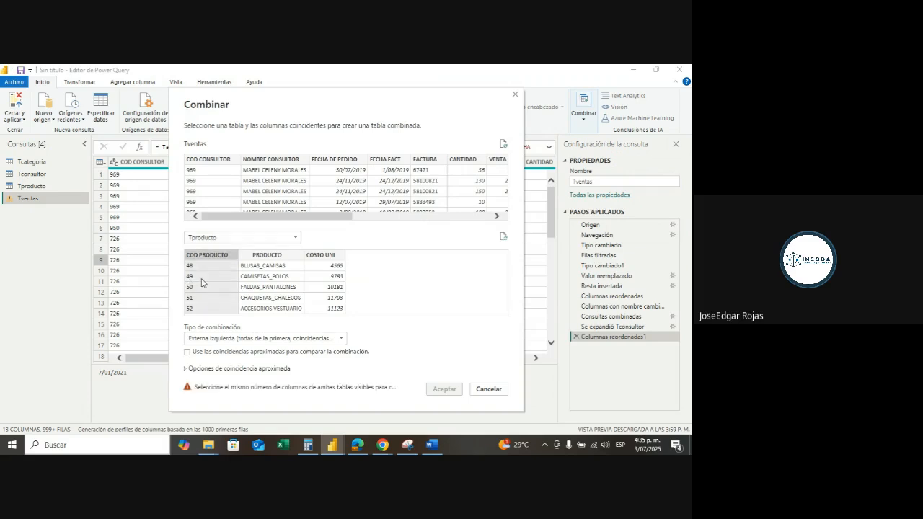
click(497, 217)
click(497, 217)
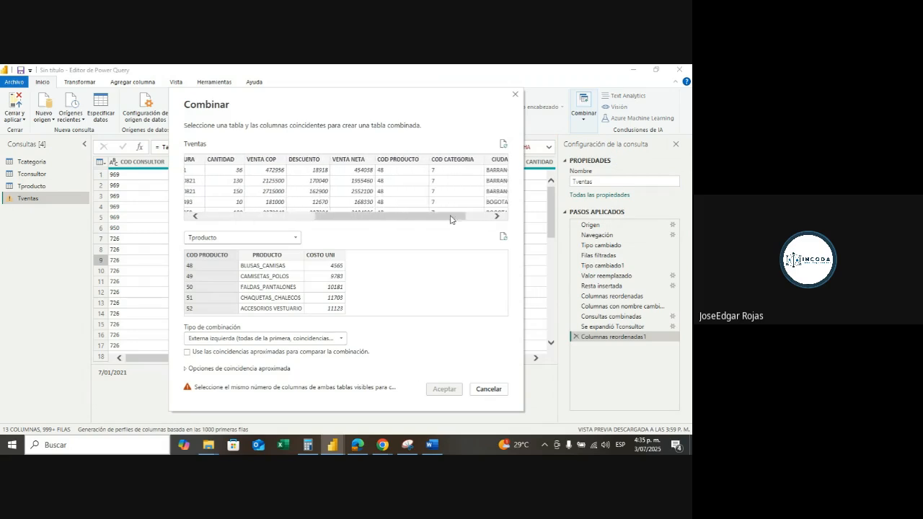
click(398, 188)
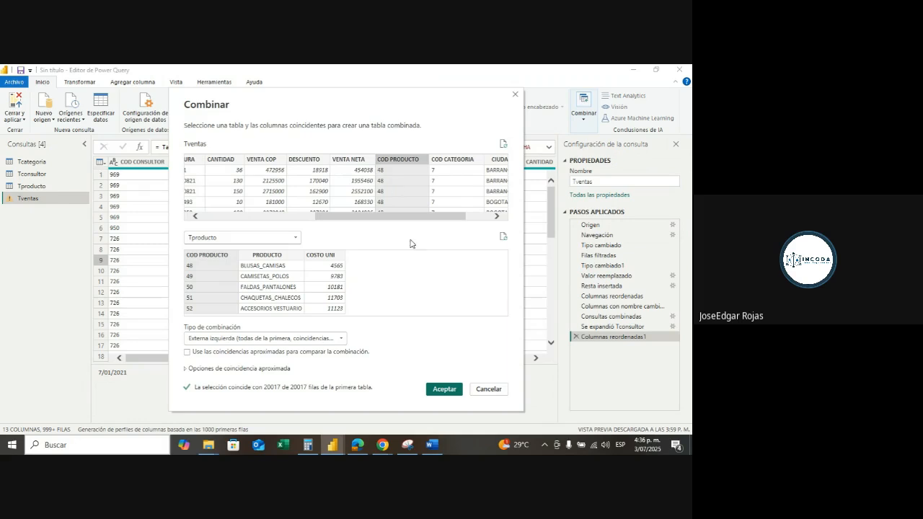
click(446, 388)
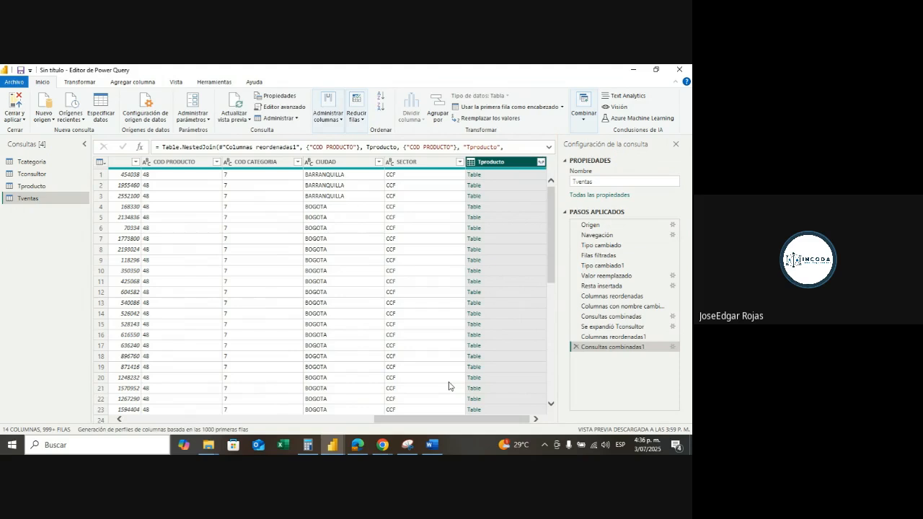
- Expand the merged Tproducto column to only PRODUCTO and COSTO UNI, without the original column name as prefix
click(541, 163)
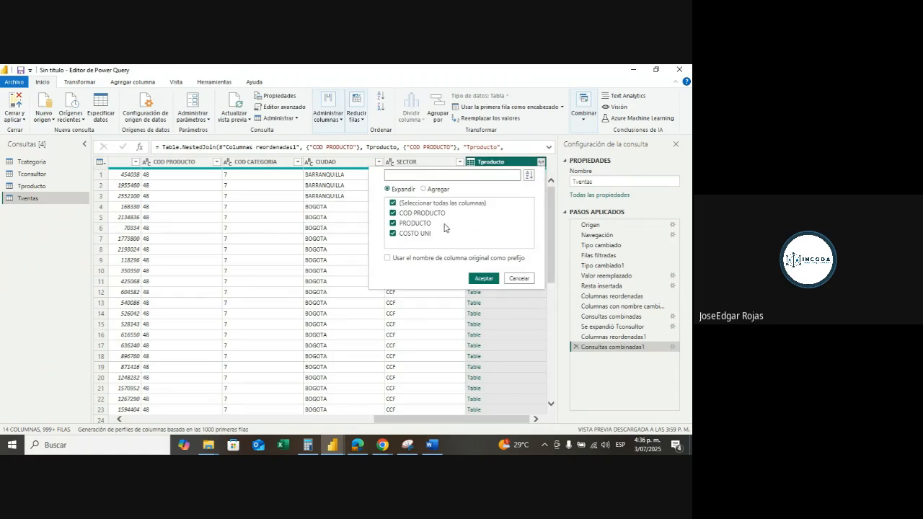
click(393, 204)
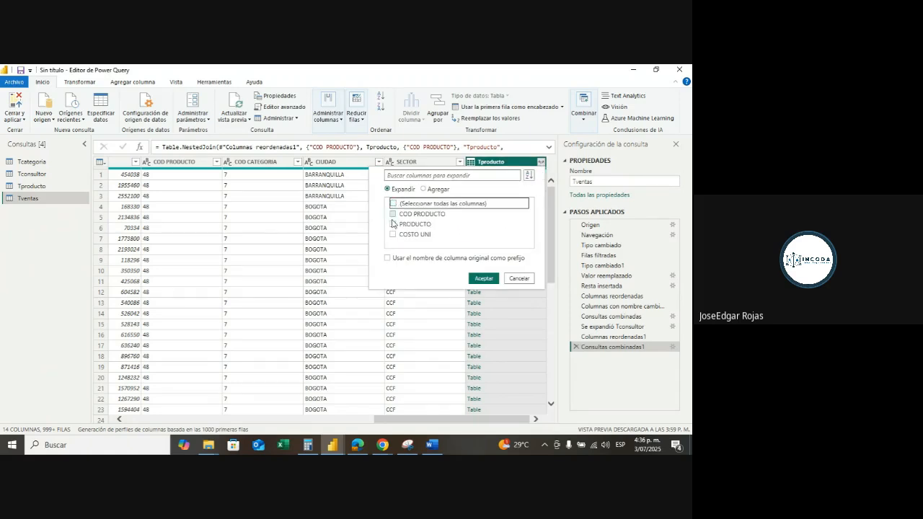
click(393, 223)
click(394, 234)
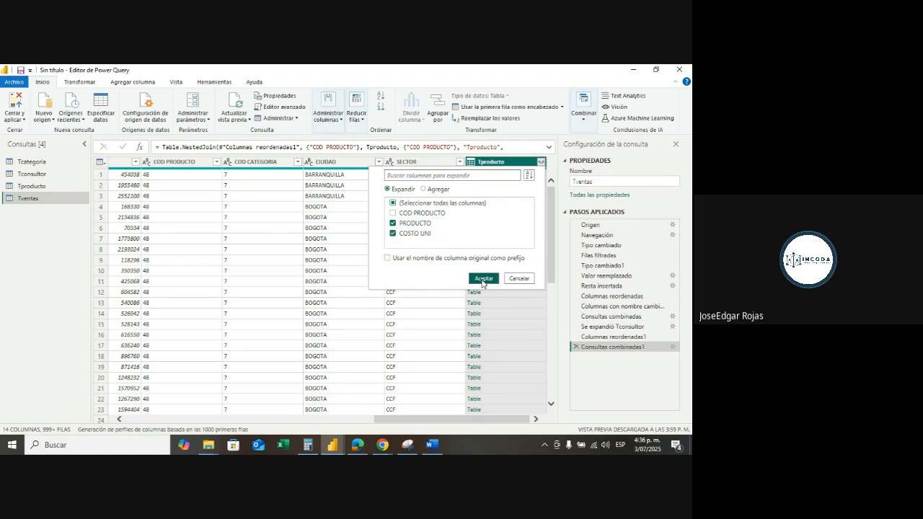
click(483, 279)
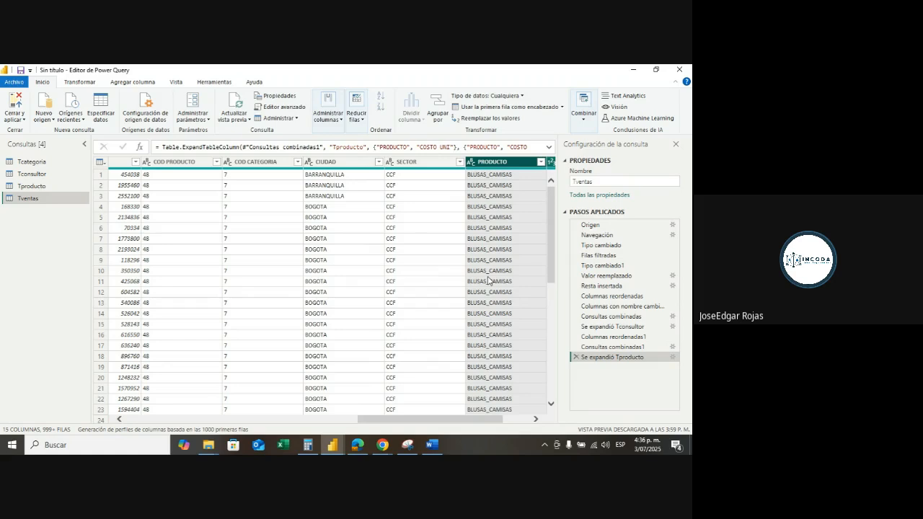
- Move the PRODUCTO and COSTO UNI columns together between COD PRODUCTO and COD CATEGORIA in Tventas
click(536, 419)
click(536, 419)
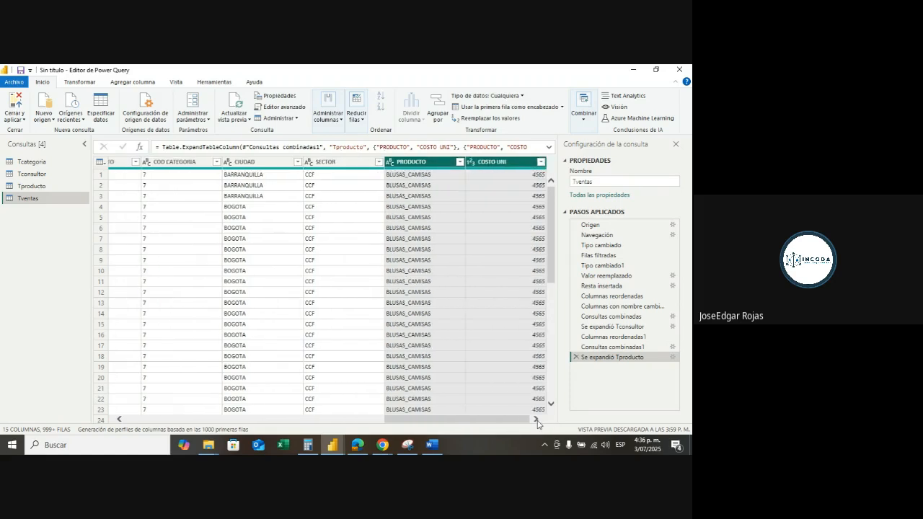
click(428, 166)
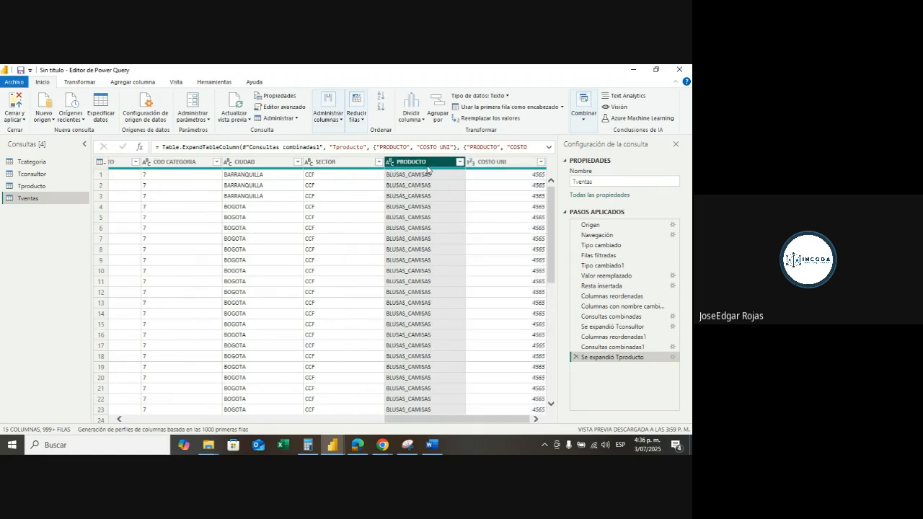
ctrl+click(501, 165)
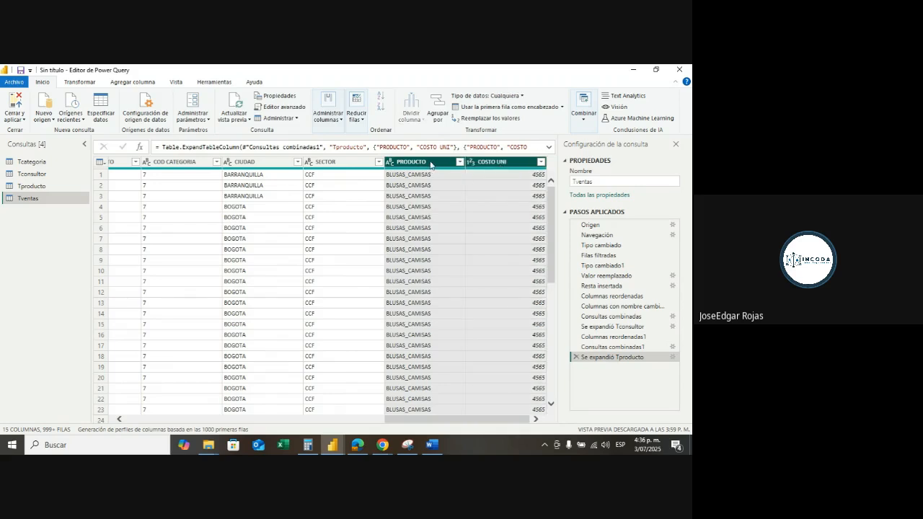
drag(432, 166, 350, 220)
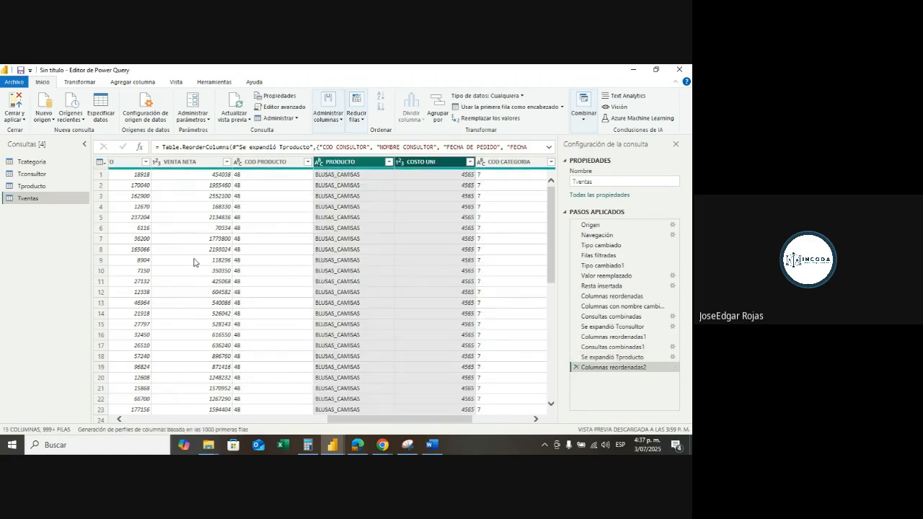
- Move the COD PRODUCTO and PRODUCTO columns together between FACTURA and CANTIDAD
click(260, 163)
ctrl+click(352, 164)
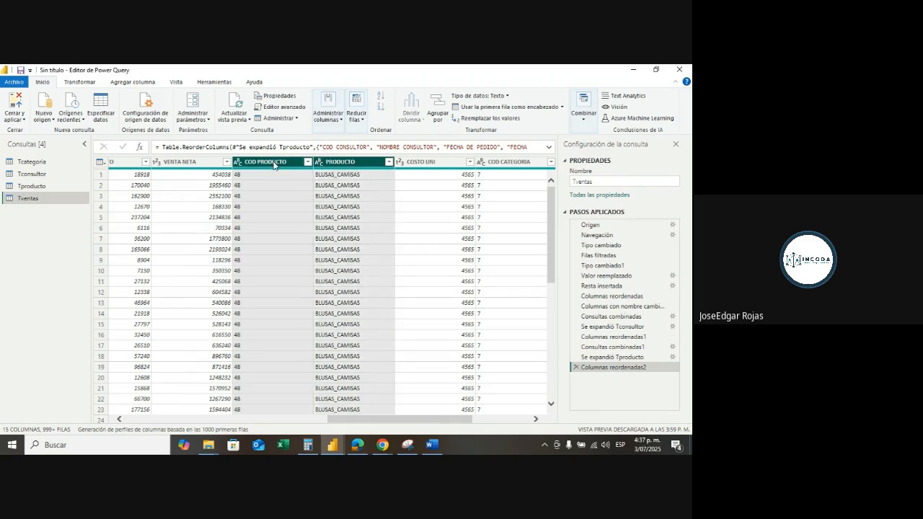
drag(274, 165, 128, 192)
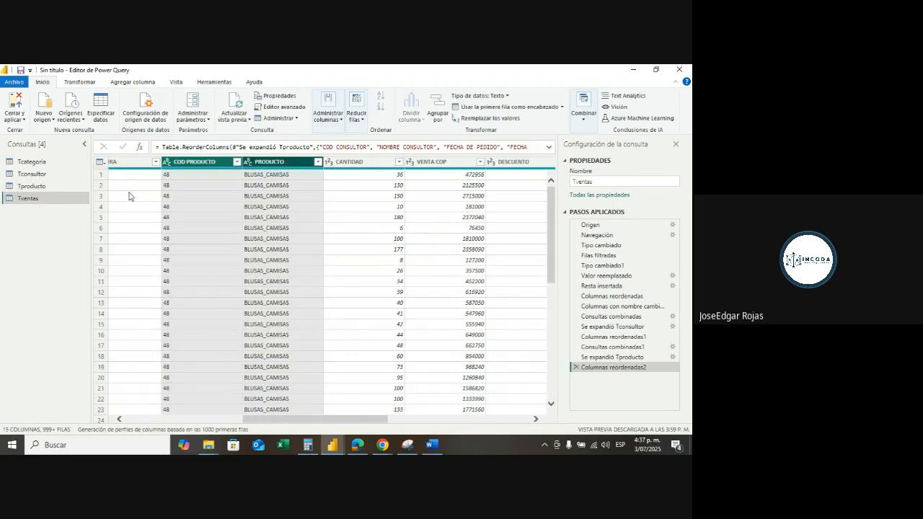
click(201, 239)
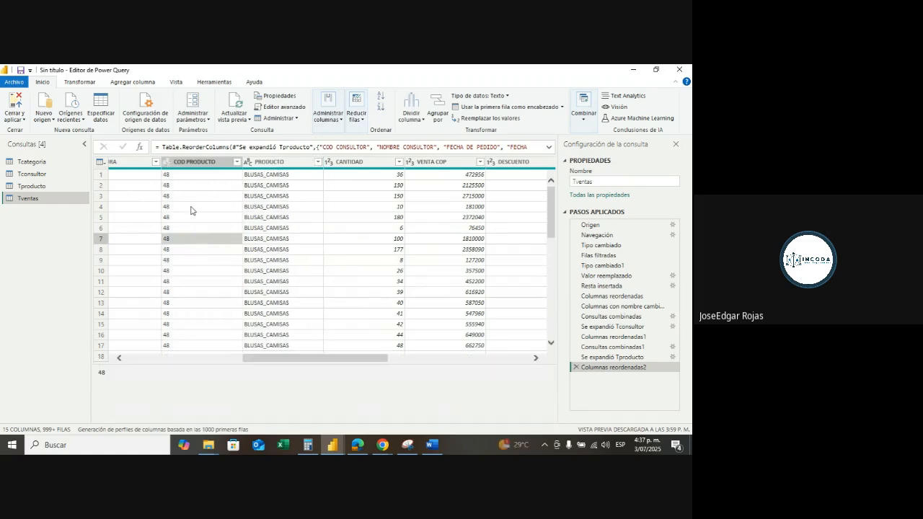
click(289, 239)
click(362, 238)
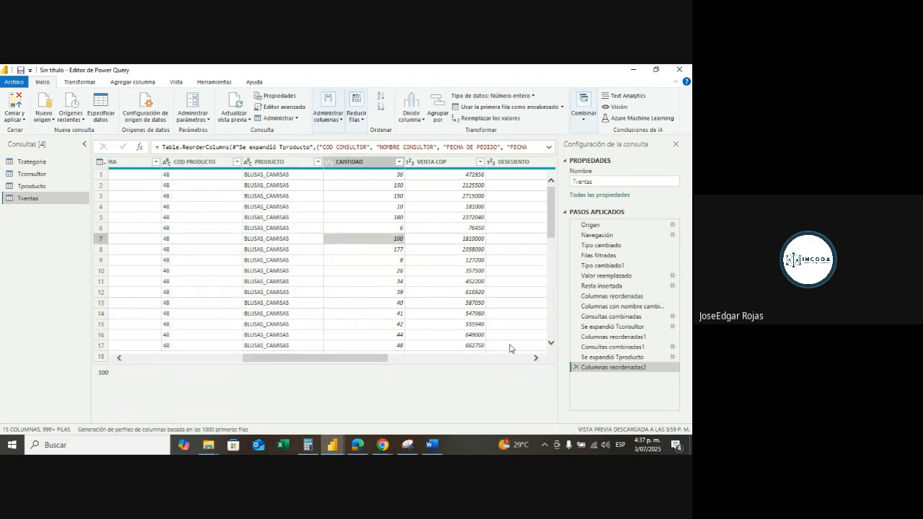
- Move the COSTO UNI column between CANTIDAD and VENTA COP, and review the new column order
click(536, 358)
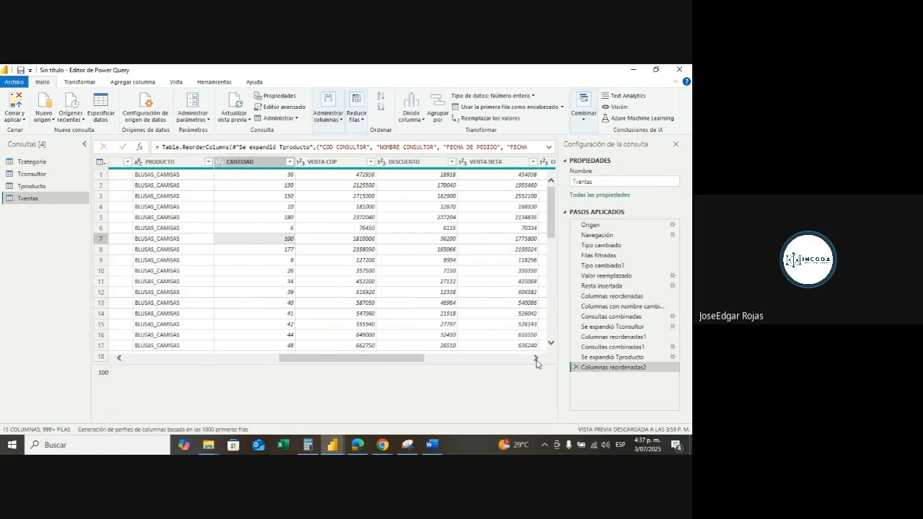
click(536, 359)
click(536, 359)
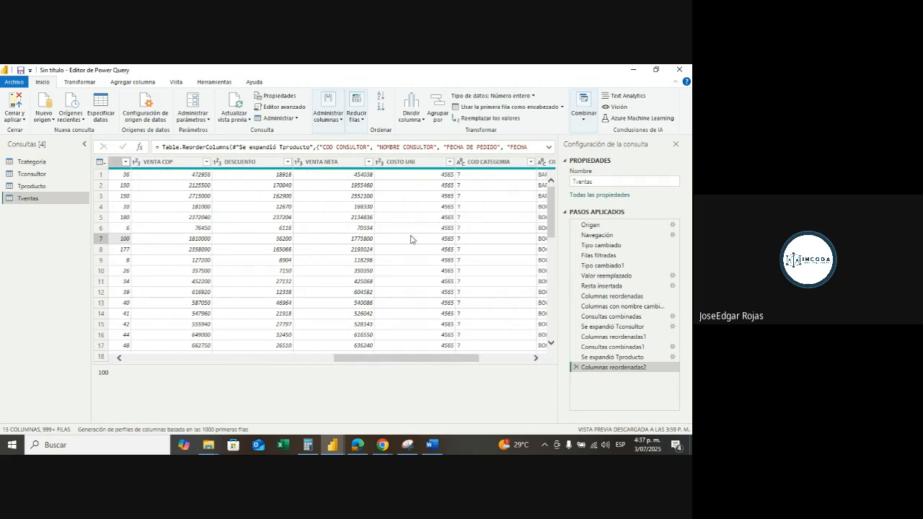
drag(407, 167, 257, 206)
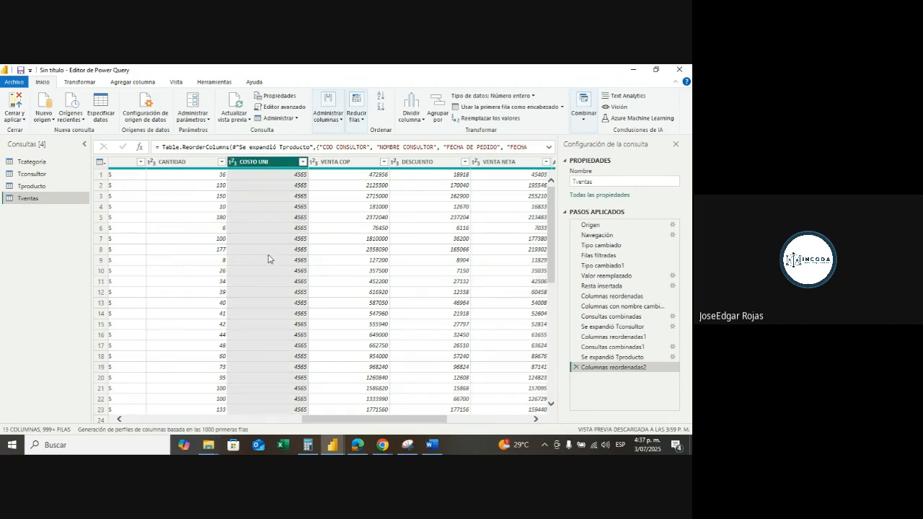
drag(381, 426, 333, 425)
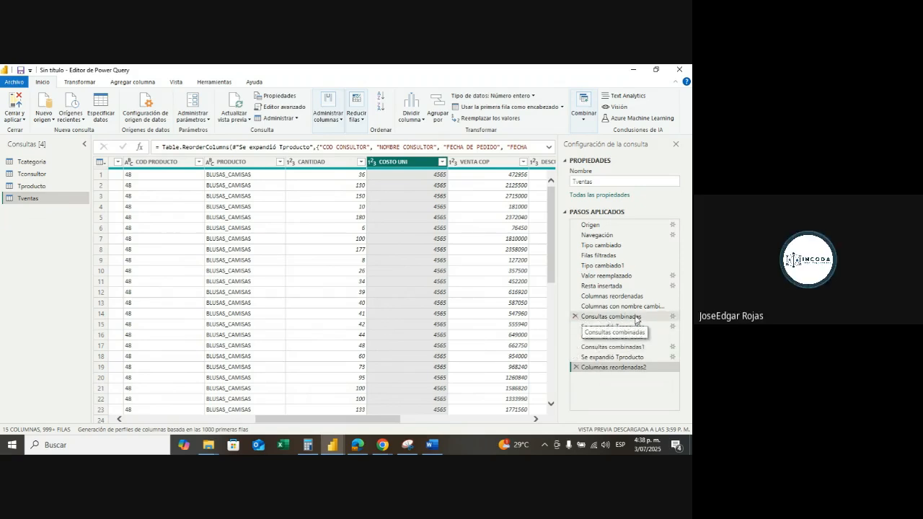
- Review the Tconsultor merge settings, and edit its expansion step to include EDAD alongside NOMBRE CONSULTOR
click(673, 317)
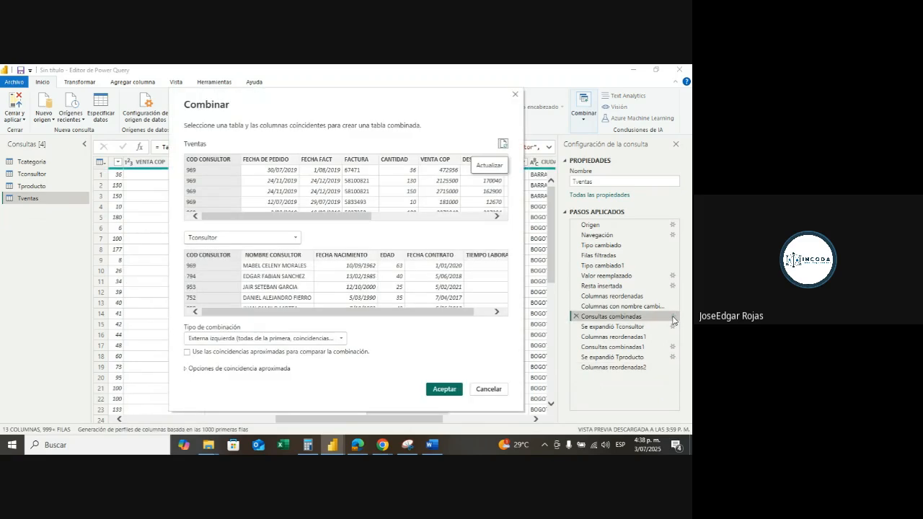
click(491, 389)
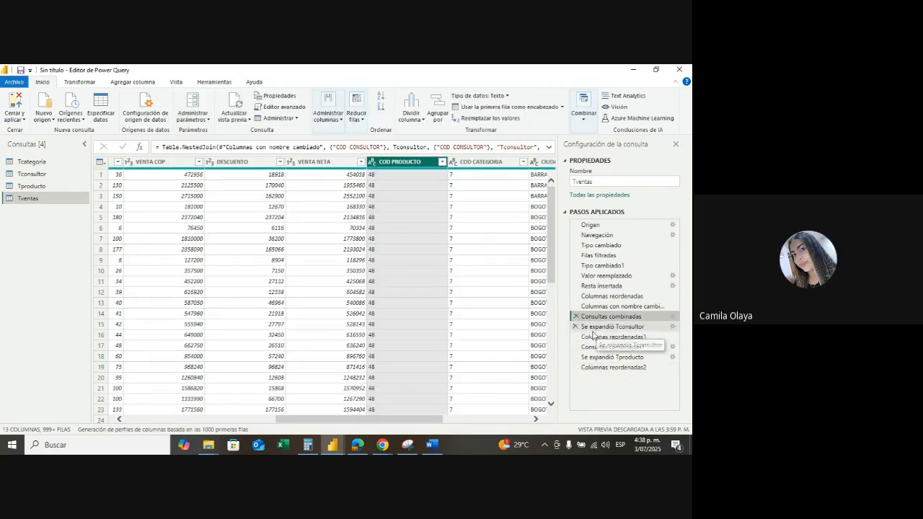
click(674, 329)
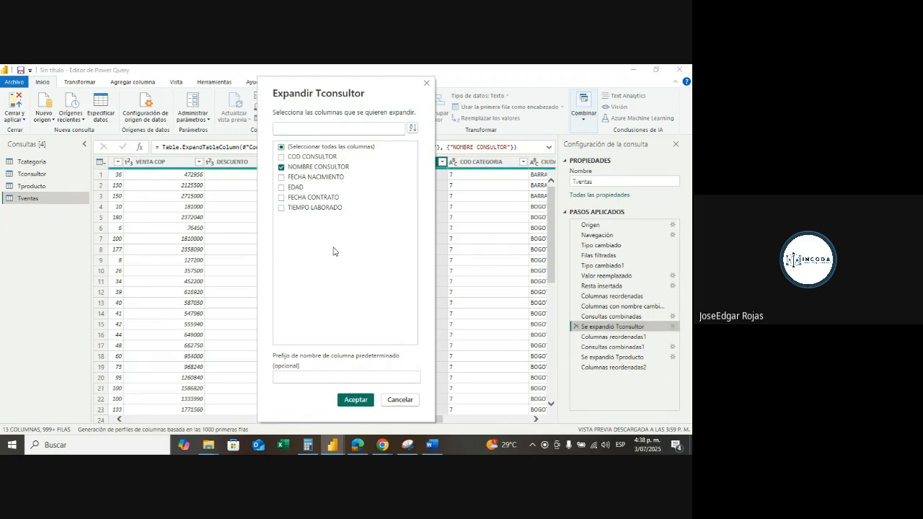
click(282, 188)
click(356, 400)
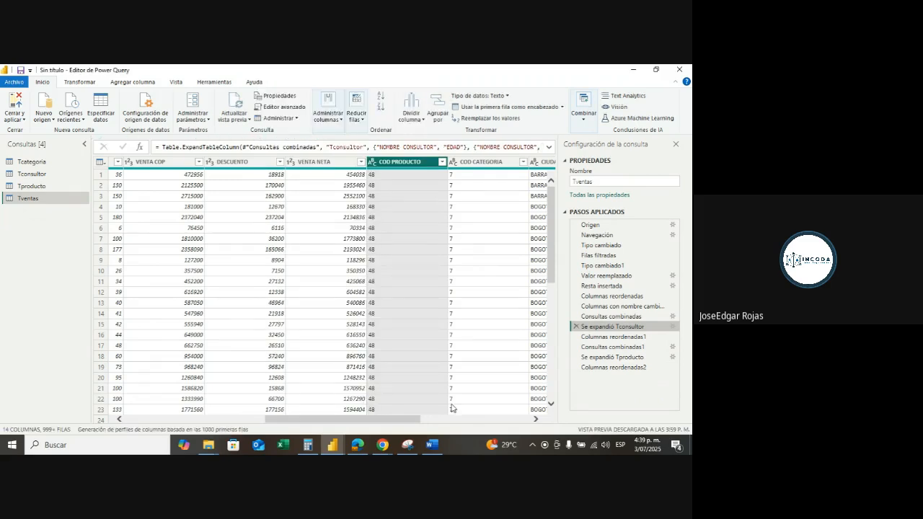
click(536, 421)
click(535, 421)
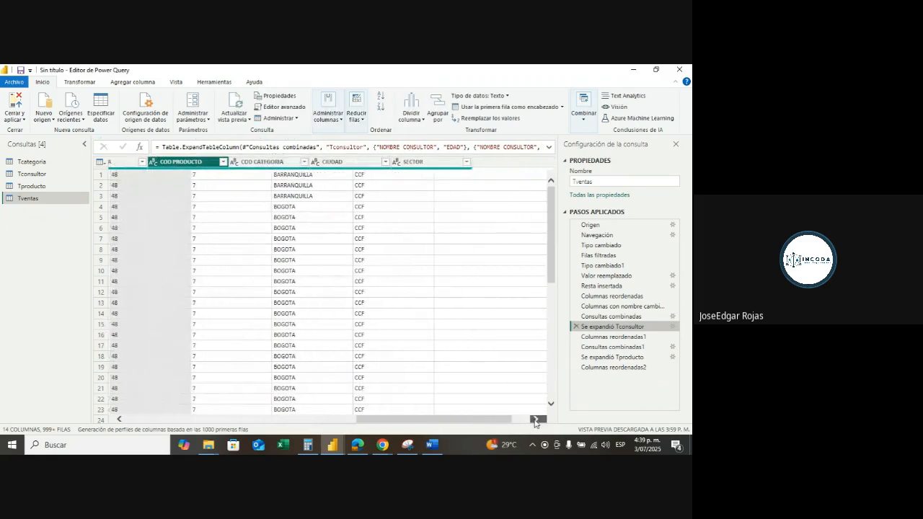
click(535, 421)
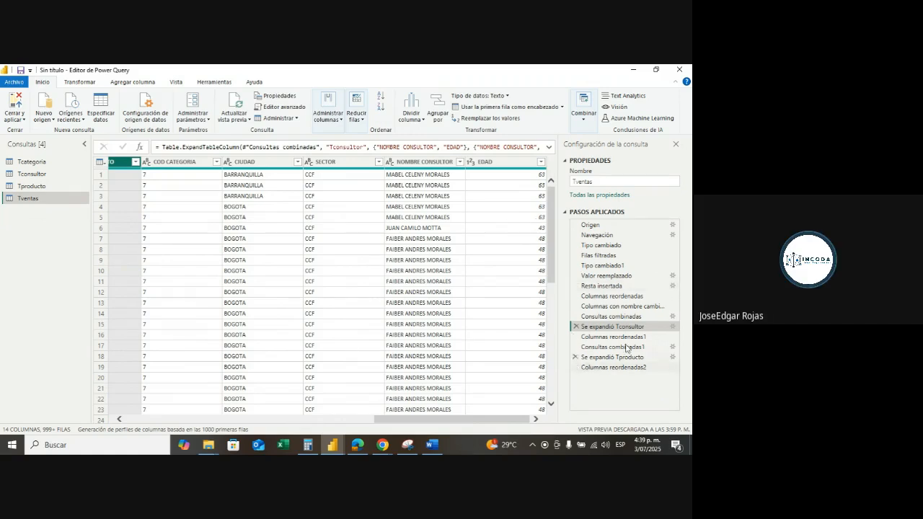
- Edit the Tconsultor expansion step to exclude EDAD and expand only NOMBRE CONSULTOR
click(673, 327)
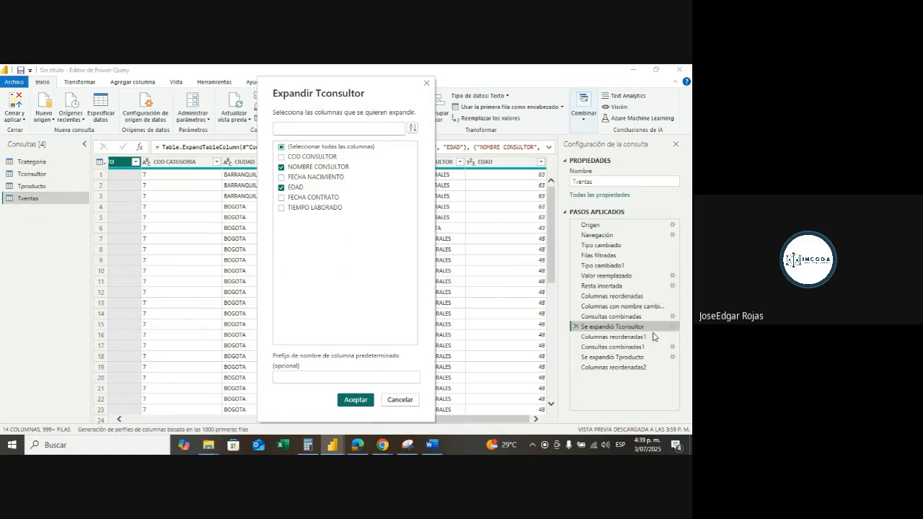
click(282, 186)
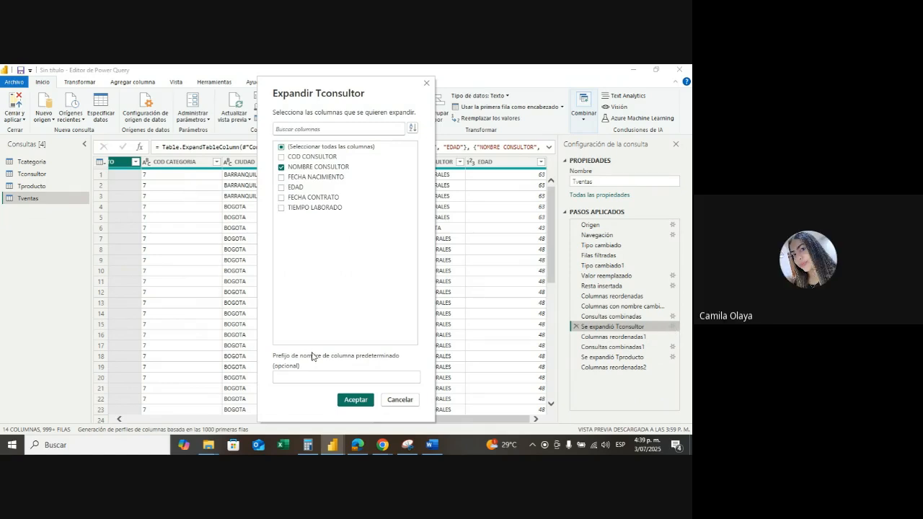
click(356, 399)
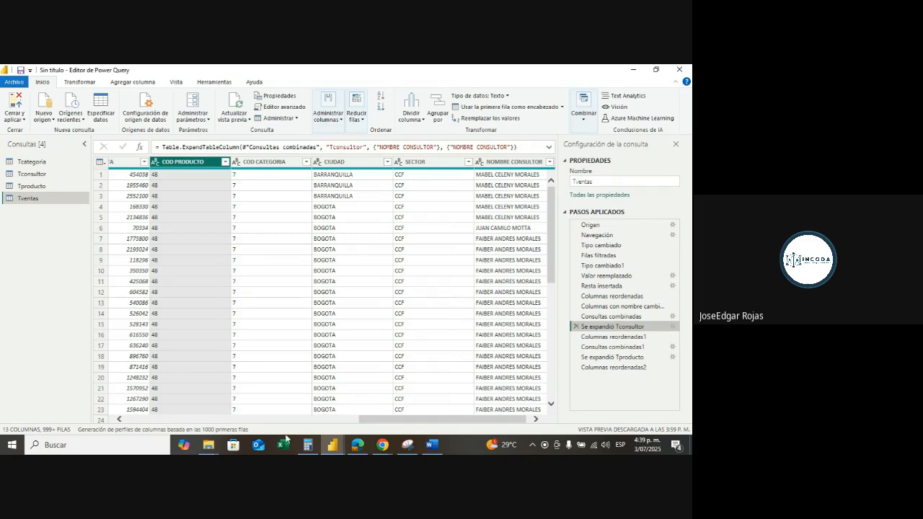
- Examine the Tventas columns from FACTURA through NOMBRE CONSULTOR as they stand at the Tconsultor expansion step
scroll(427, 265, down, 1)
scroll(427, 266, up, 1)
click(537, 420)
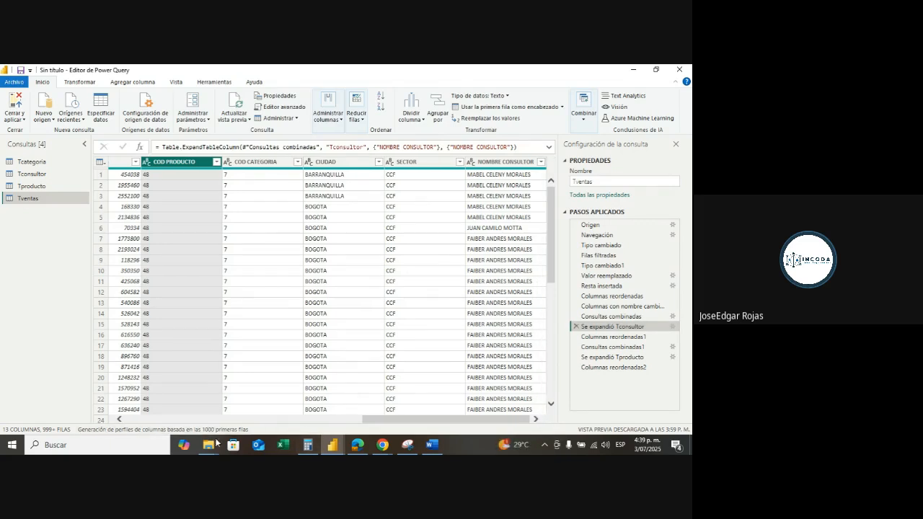
drag(375, 422, 276, 423)
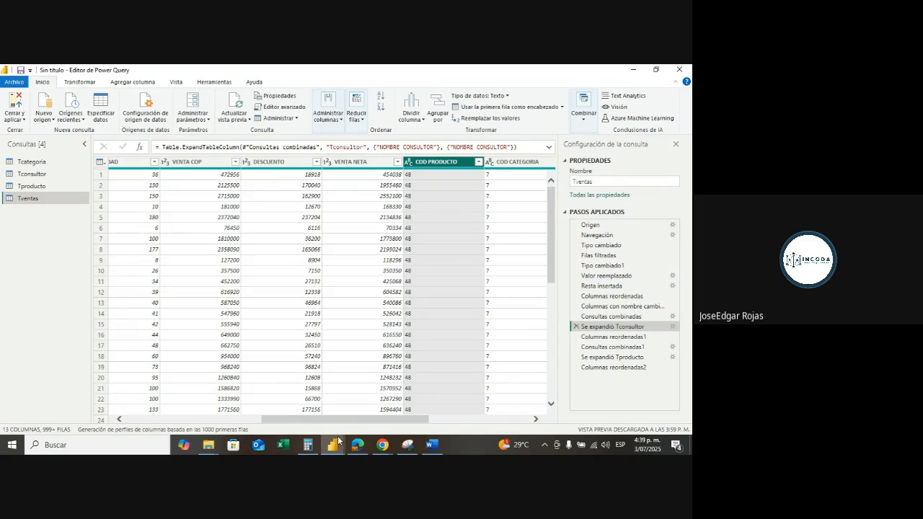
drag(344, 422, 283, 422)
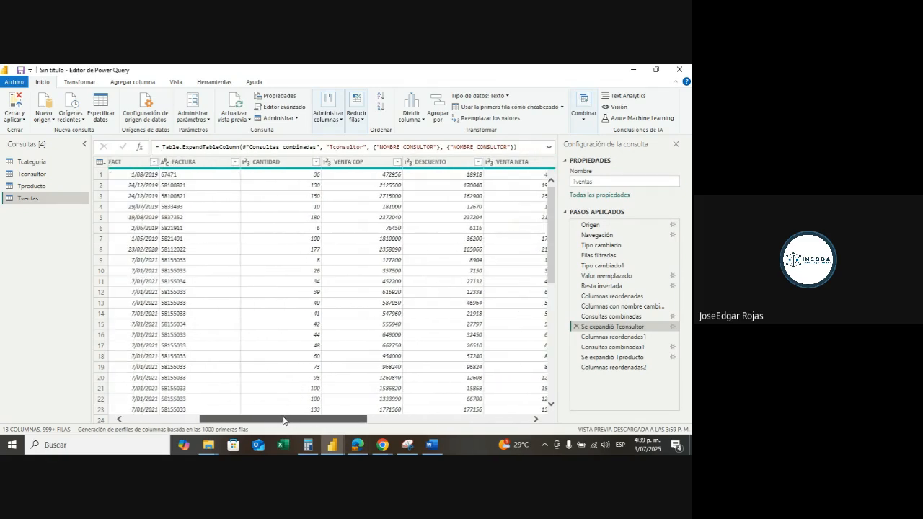
click(269, 242)
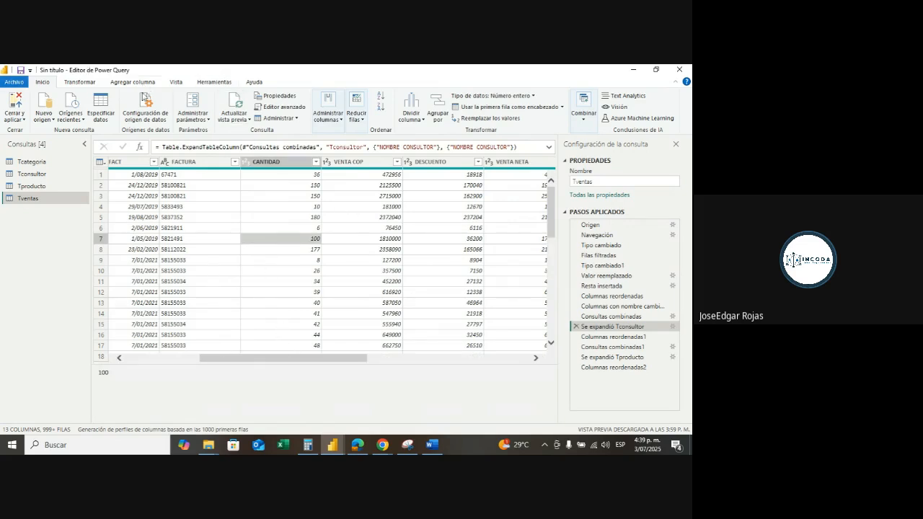
click(277, 272)
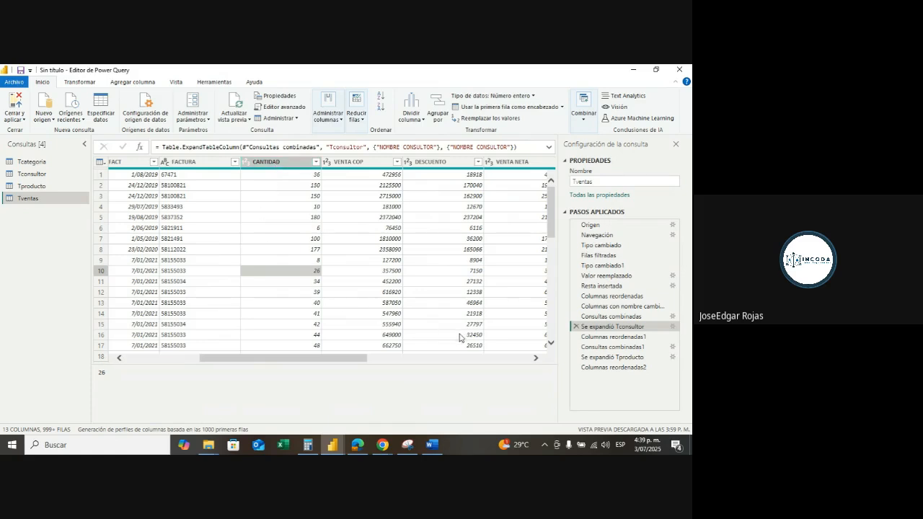
click(535, 358)
click(534, 358)
click(535, 358)
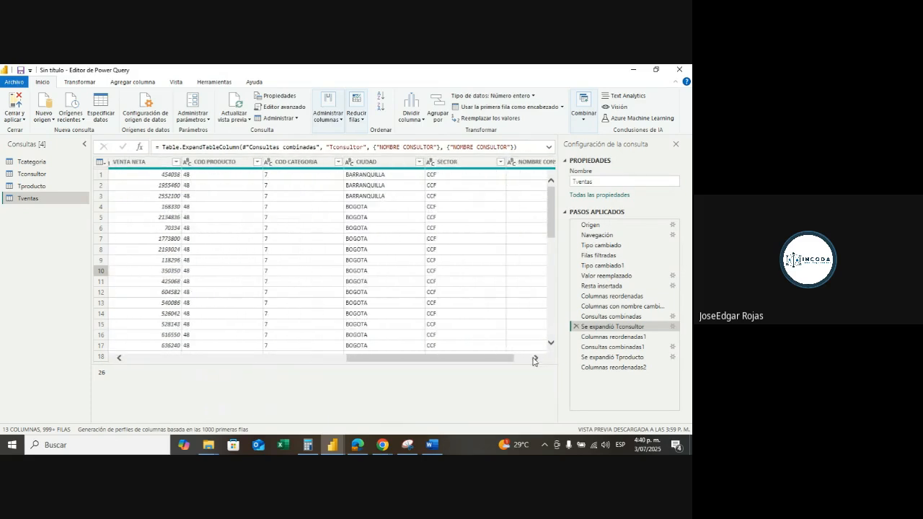
click(535, 358)
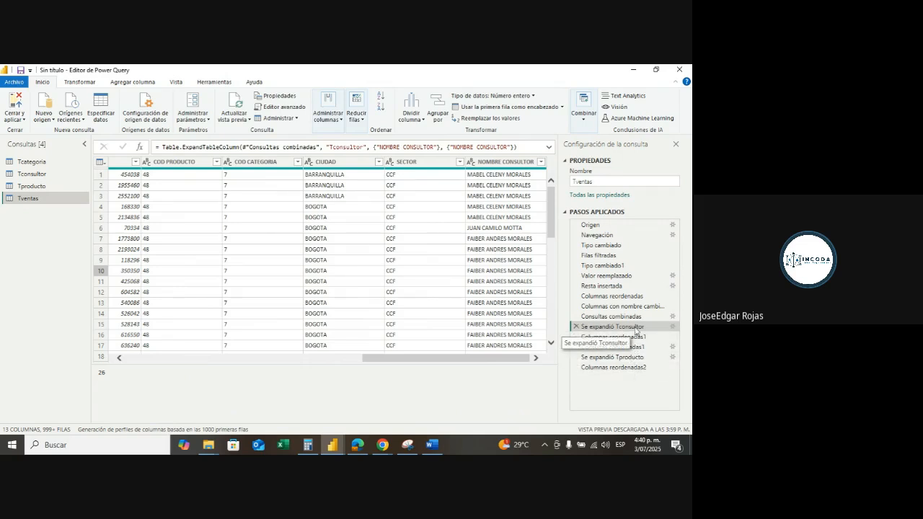
- Return to the last applied step of Tventas and select the CANTIDAD and COSTO UNI columns together
click(631, 370)
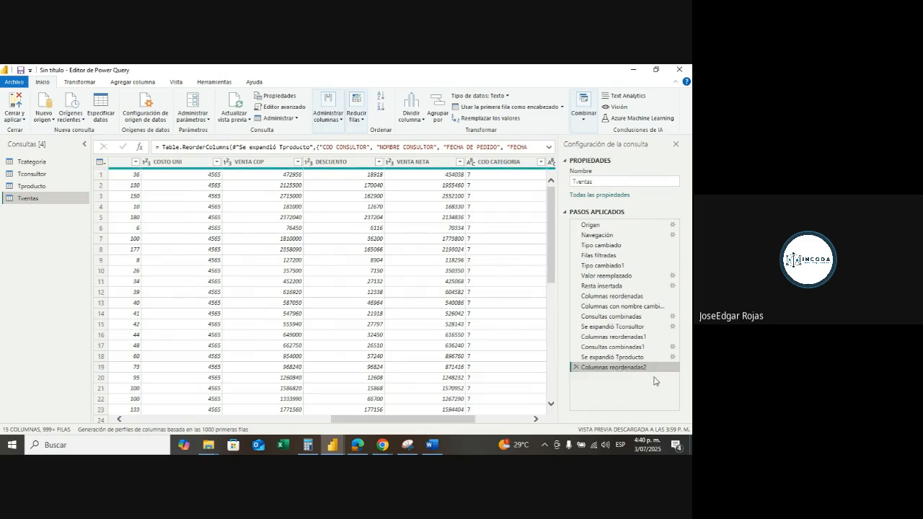
drag(408, 422, 337, 422)
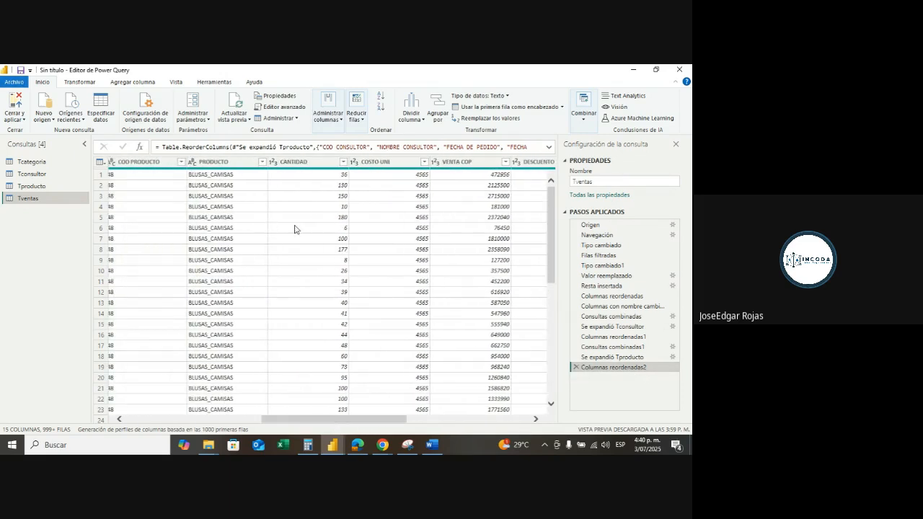
click(295, 163)
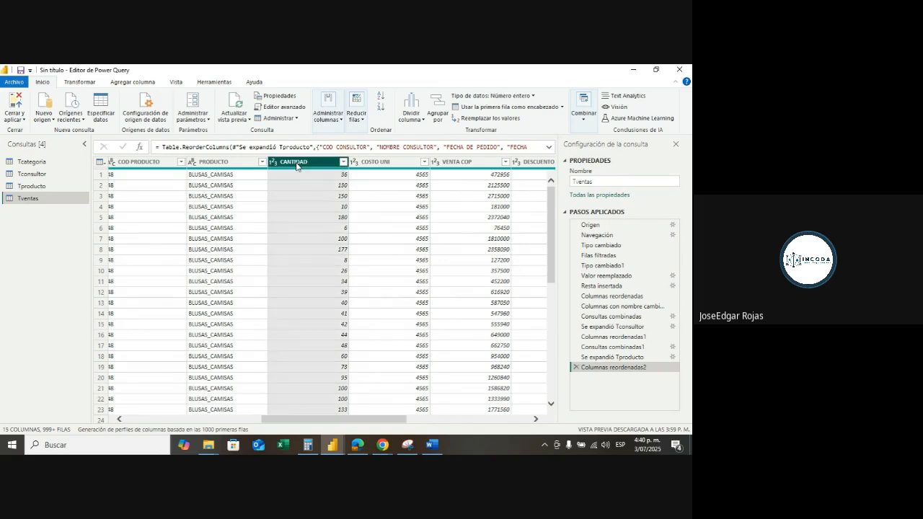
ctrl+click(380, 165)
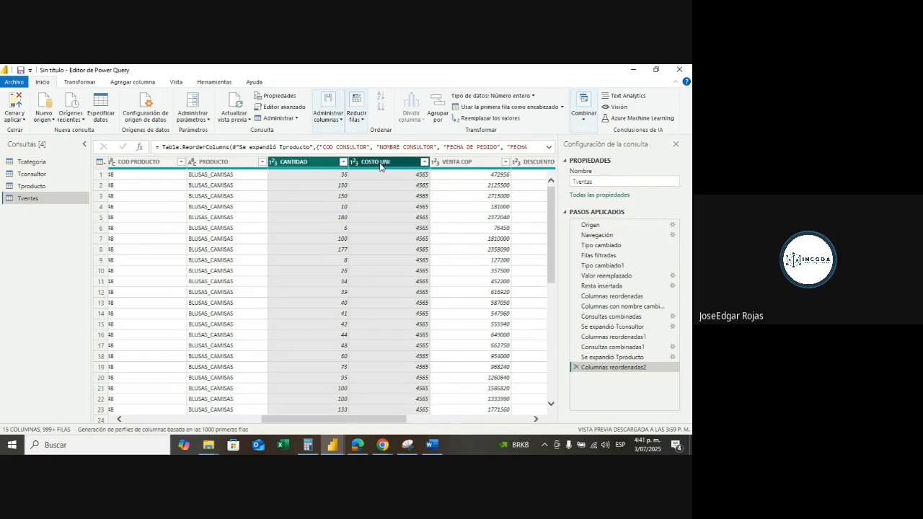
- Try selecting COSTO UNI before CANTIDAD, and CANTIDAD before COSTO UNI, clearing the selection between attempts
click(377, 240)
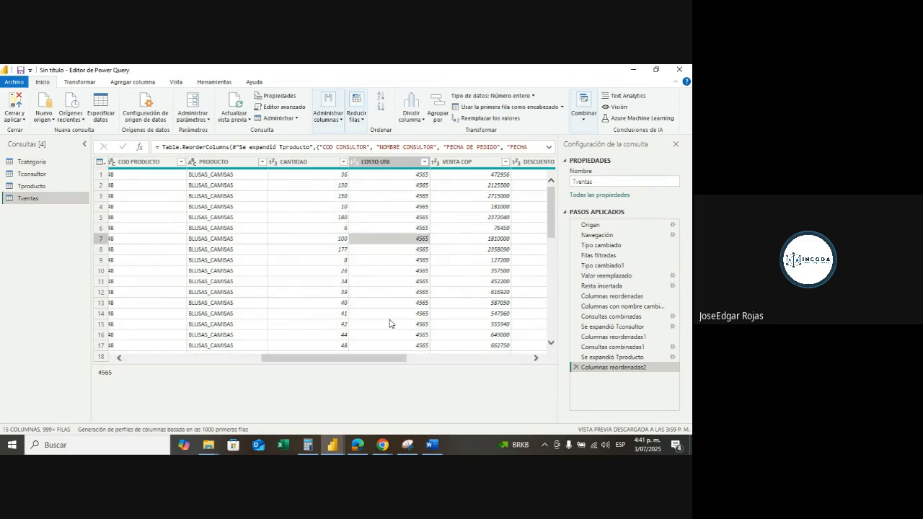
click(400, 167)
click(300, 167)
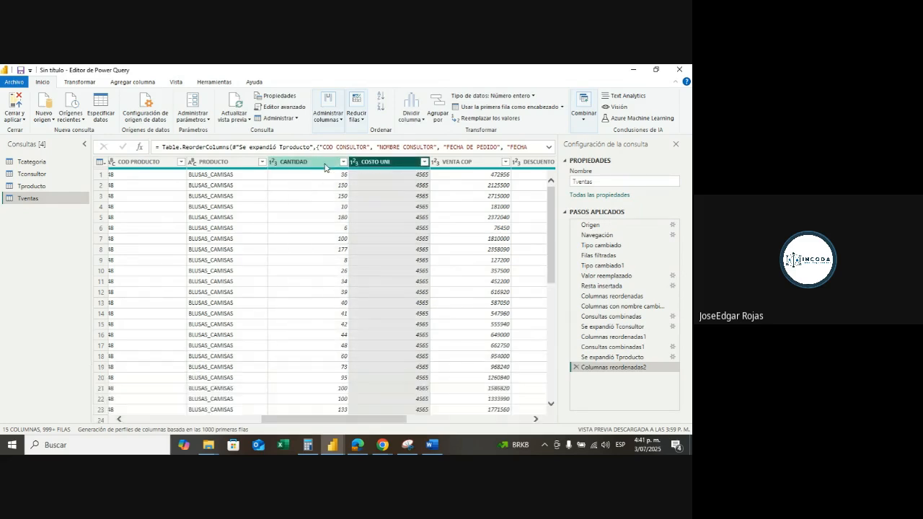
click(417, 260)
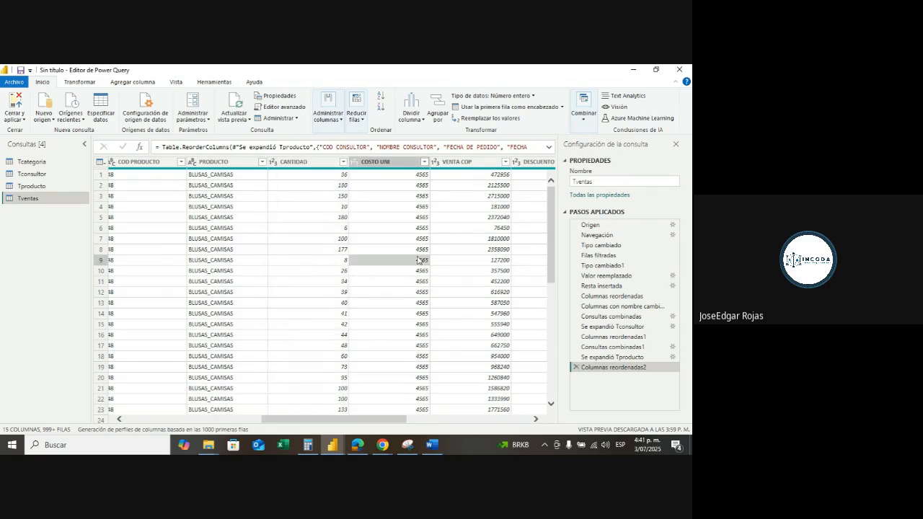
click(384, 164)
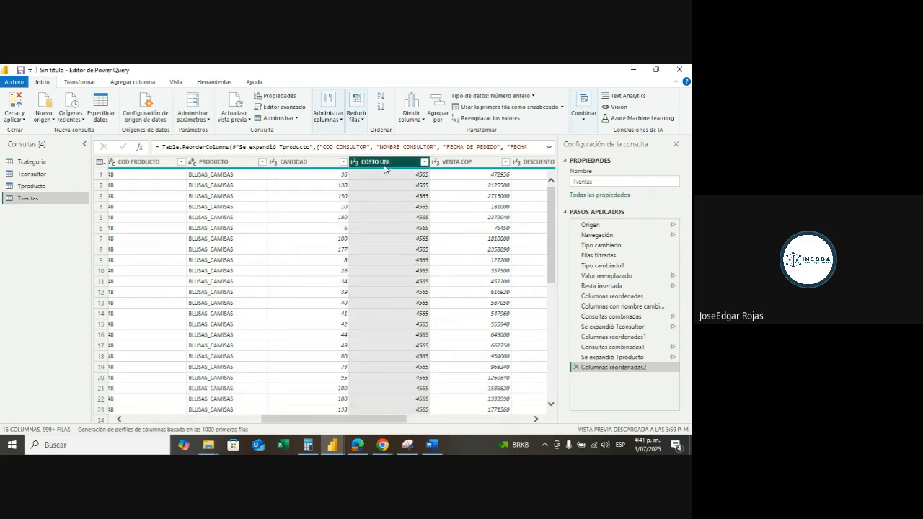
ctrl+click(298, 164)
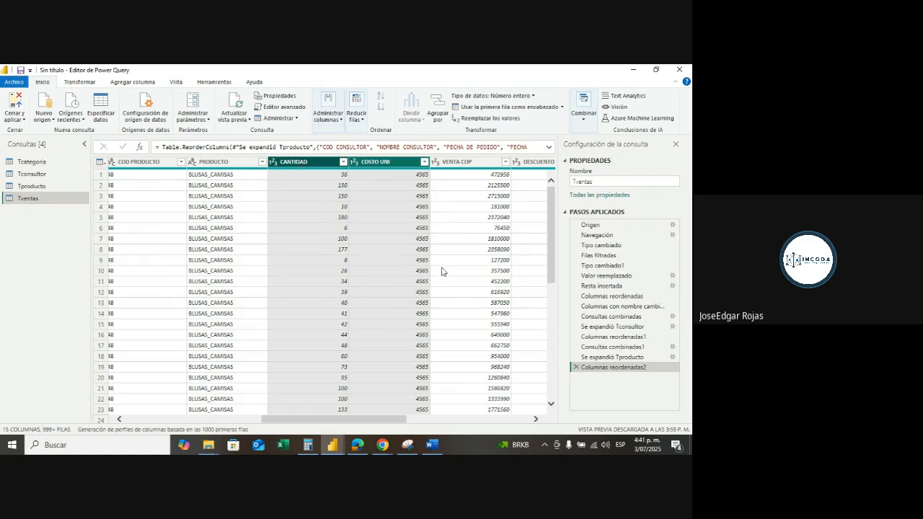
click(471, 260)
click(305, 163)
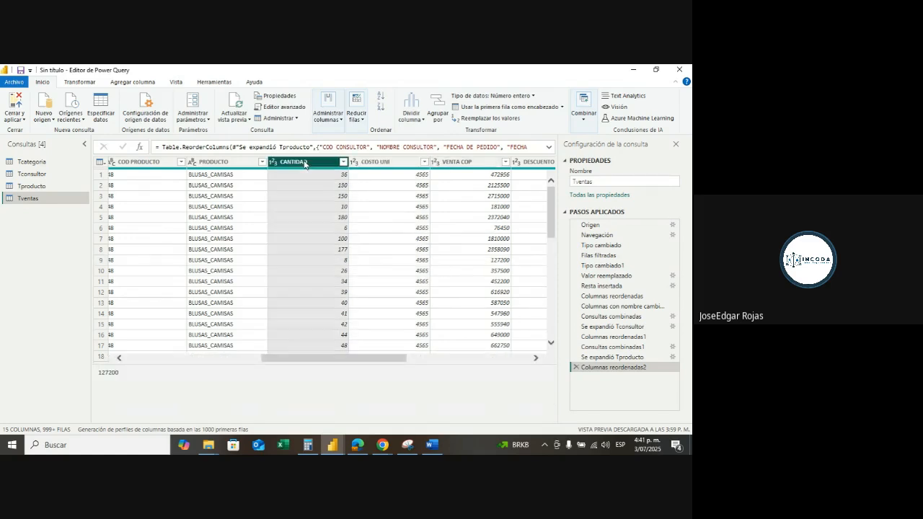
ctrl+click(393, 165)
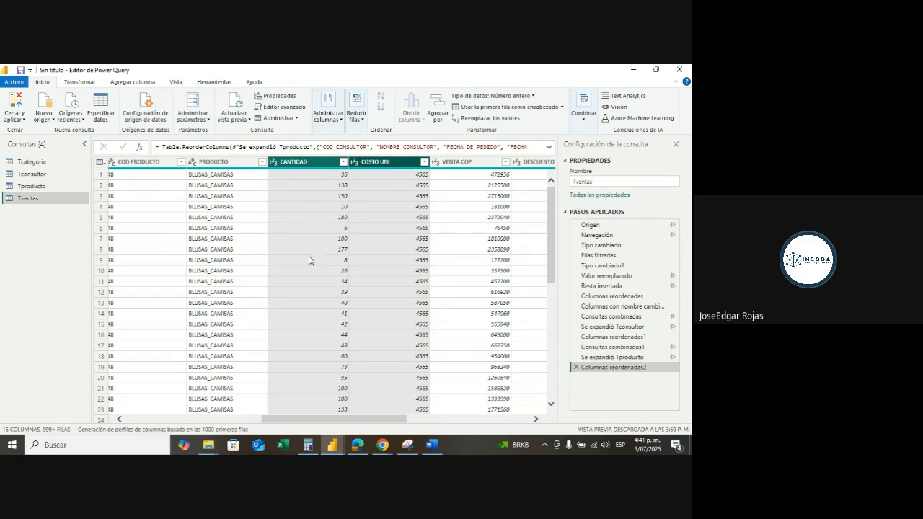
click(364, 292)
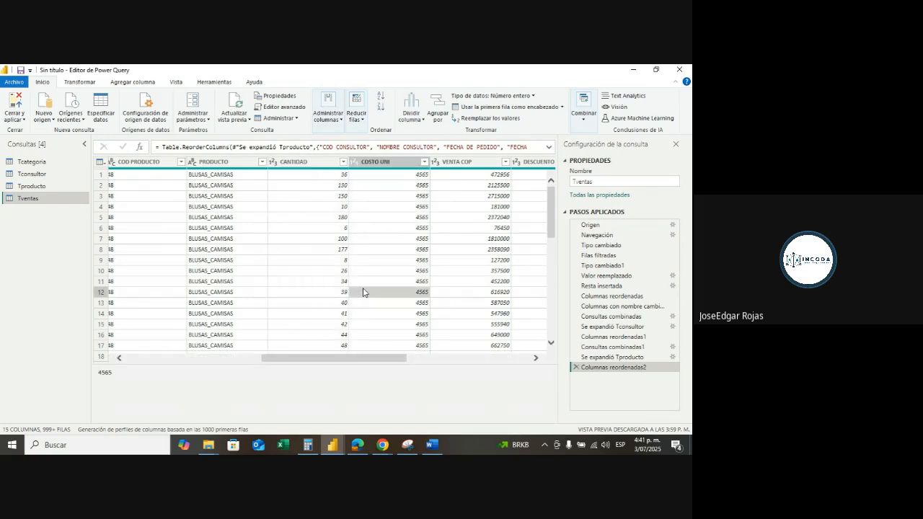
- Add a column to Tventas that multiplies CANTIDAD by COSTO UNI
click(316, 166)
ctrl+click(390, 162)
mouse_move(390, 162)
mouse_down()
mouse_move(463, 378)
mouse_move(313, 208)
mouse_move(388, 167)
mouse_up()
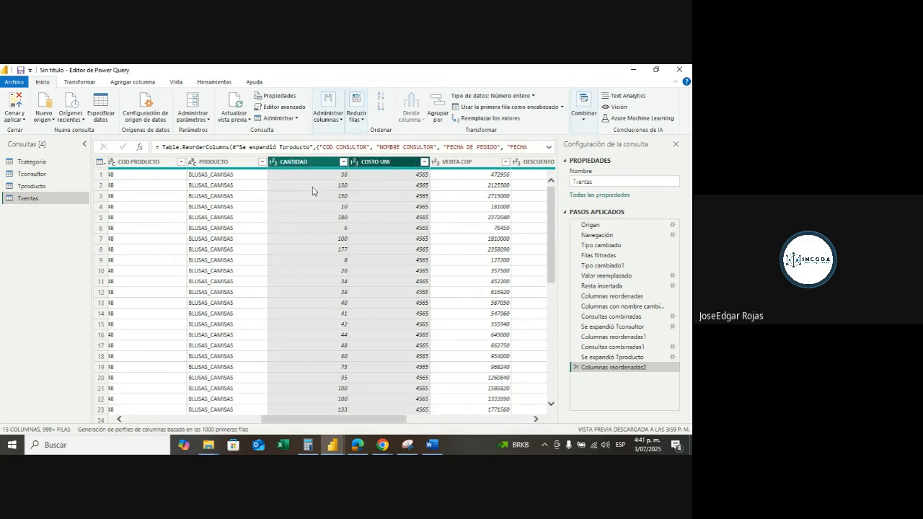
click(146, 85)
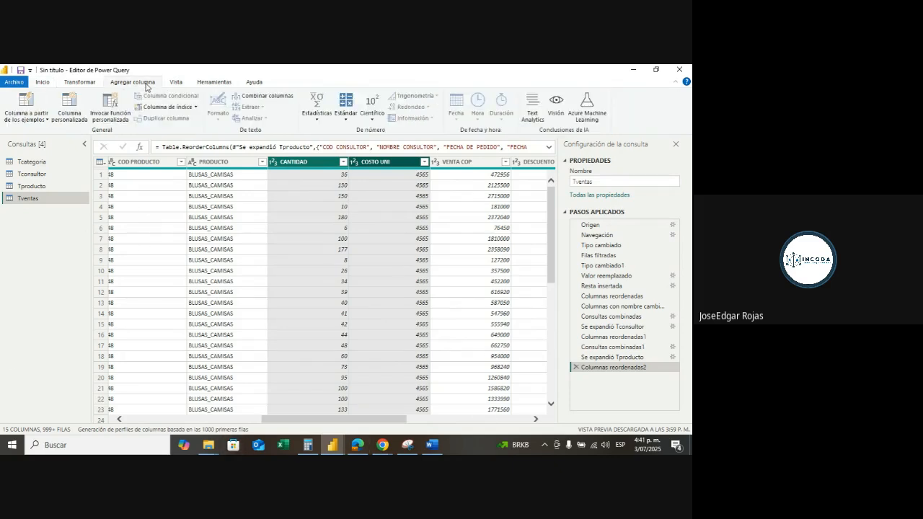
click(348, 119)
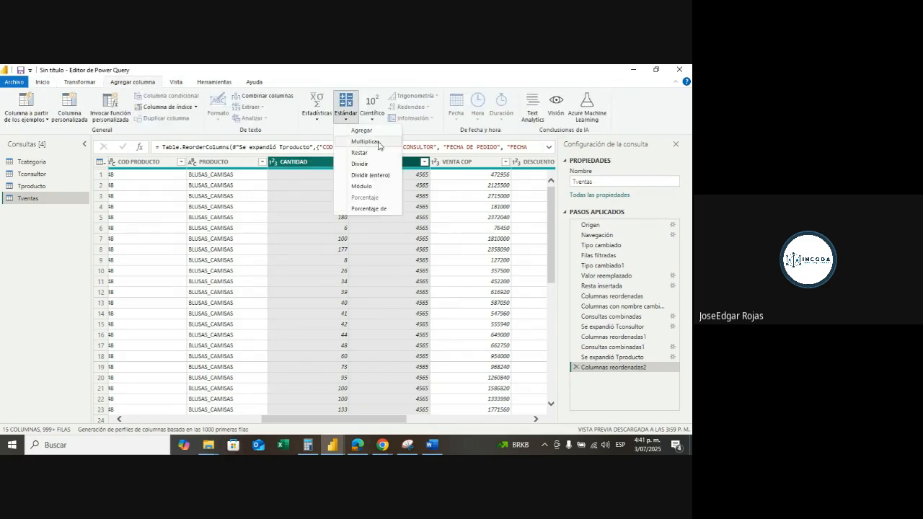
click(368, 141)
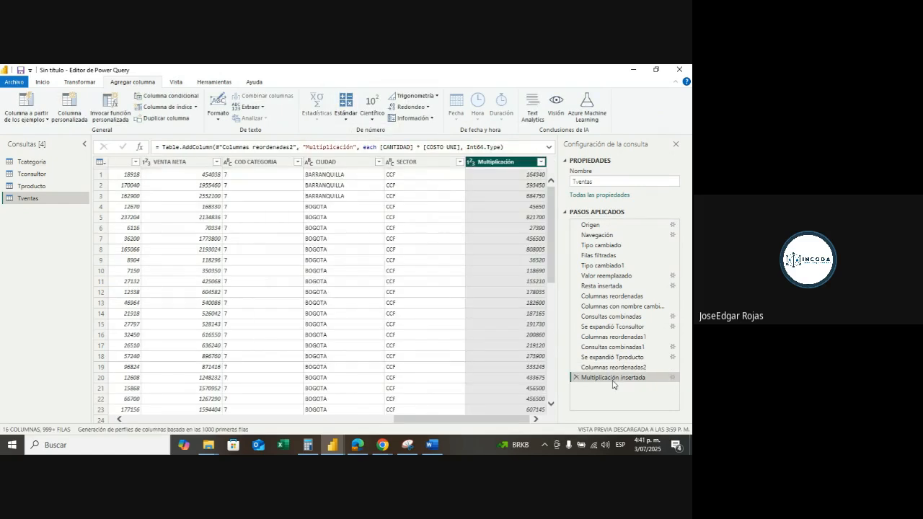
- Rename the new multiplication column as TOTAL COSTO
right_click(503, 165)
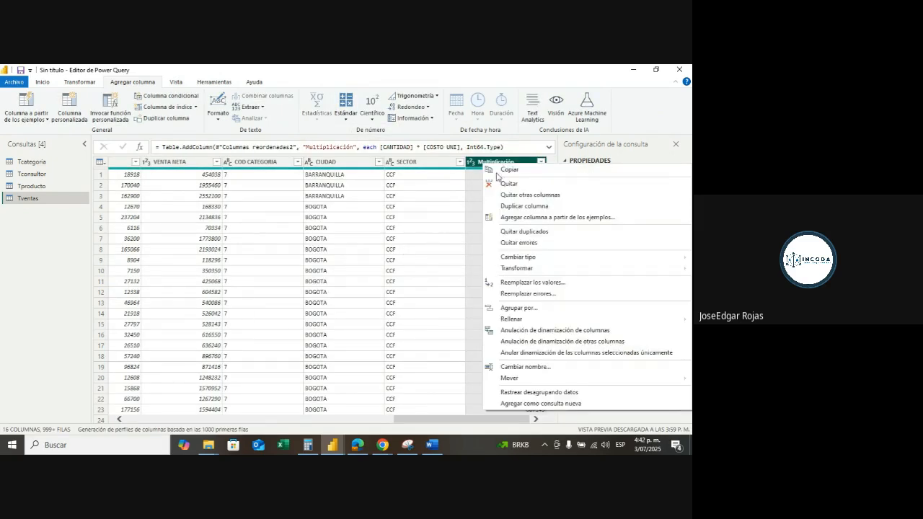
click(530, 368)
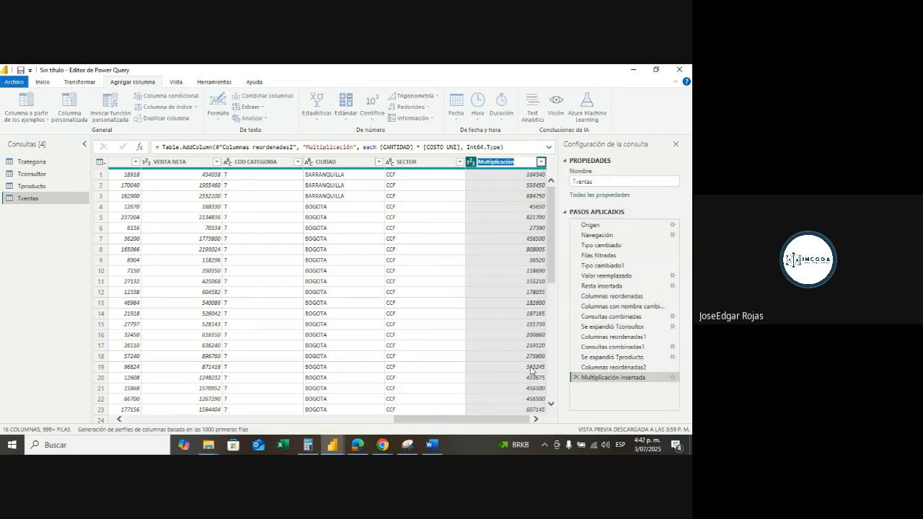
text(TOTA)
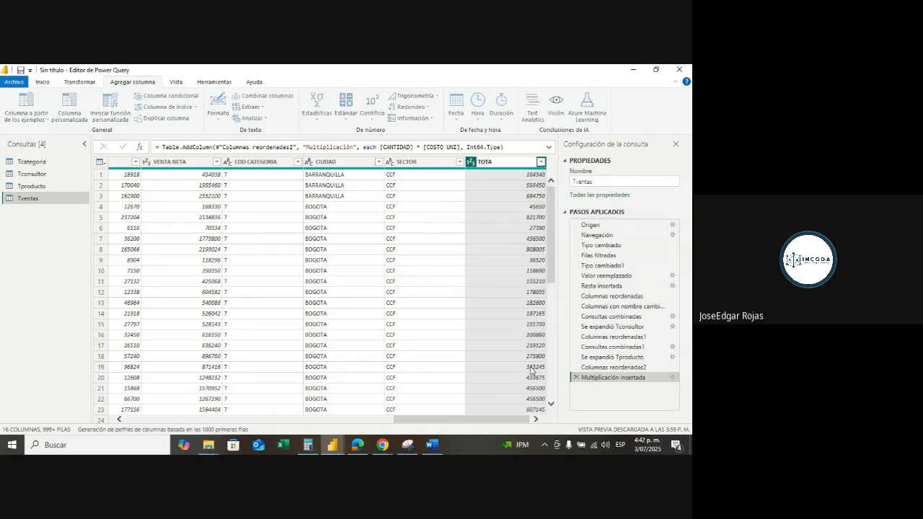
text(L COSTO)
key(Return)
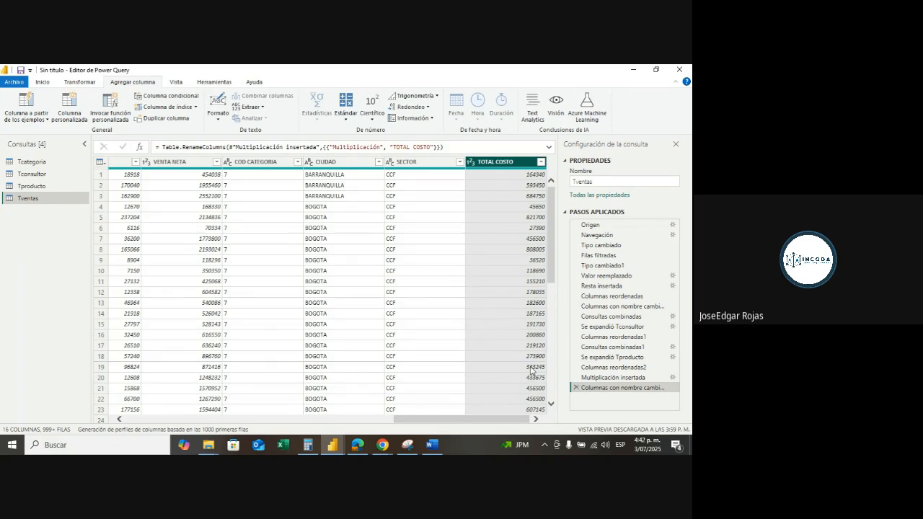
- Start a custom column in Tventas and name it UTILIDAD
click(419, 292)
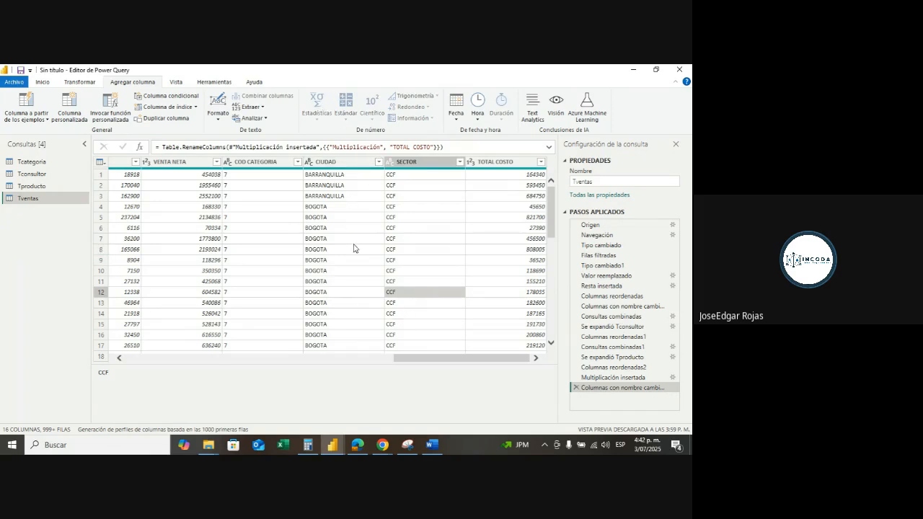
click(300, 239)
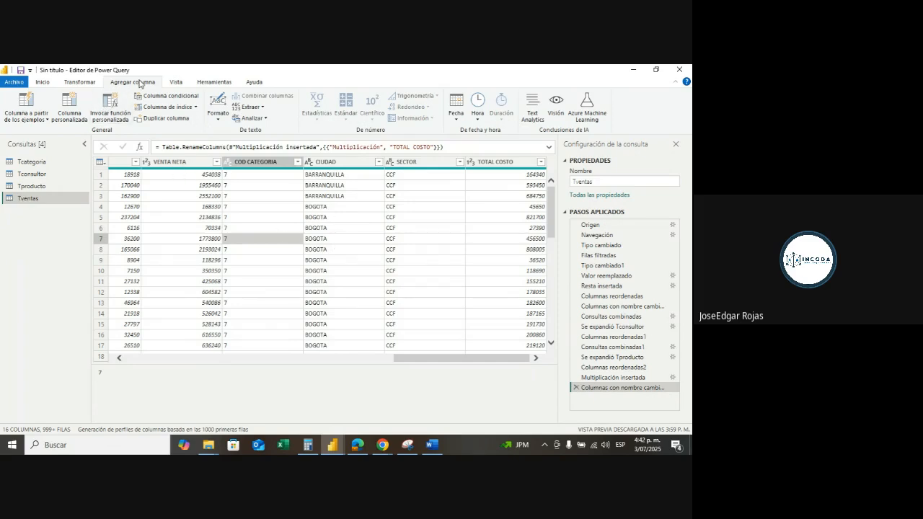
click(72, 110)
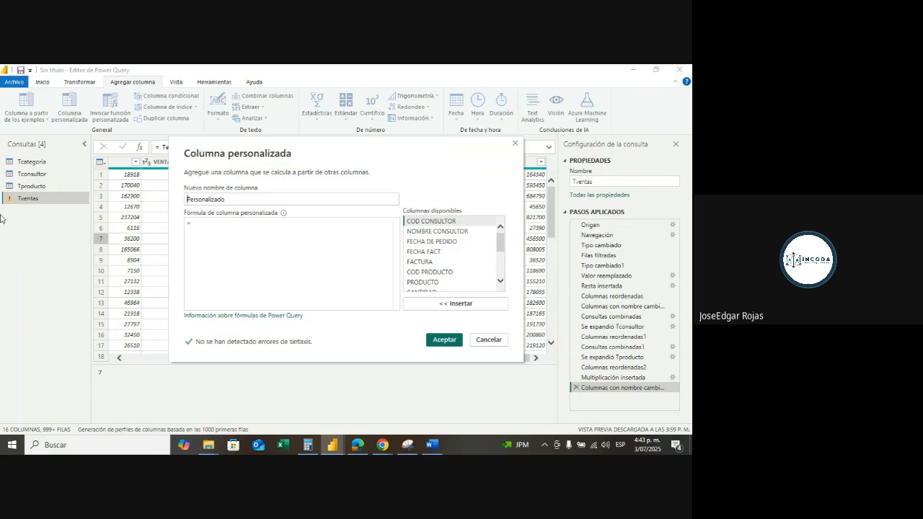
click(252, 200)
double_click(207, 200)
text(UTILIDAD)
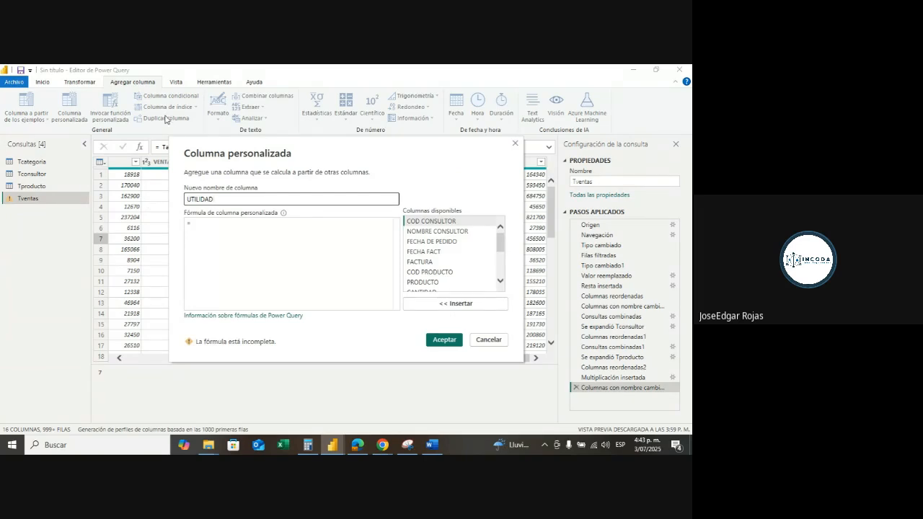
- Define the UTILIDAD formula as [CANTIDAD]*[COSTO UNI] and add the column to the query
click(219, 226)
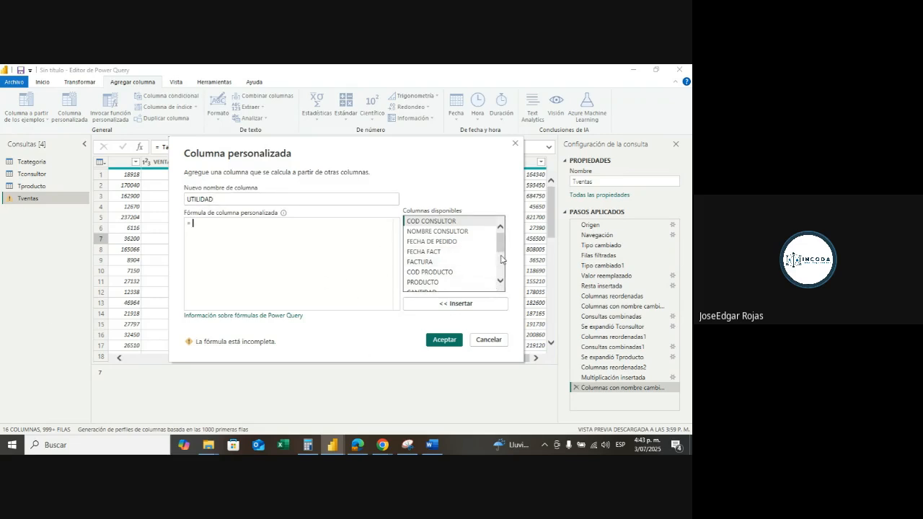
drag(502, 244, 503, 256)
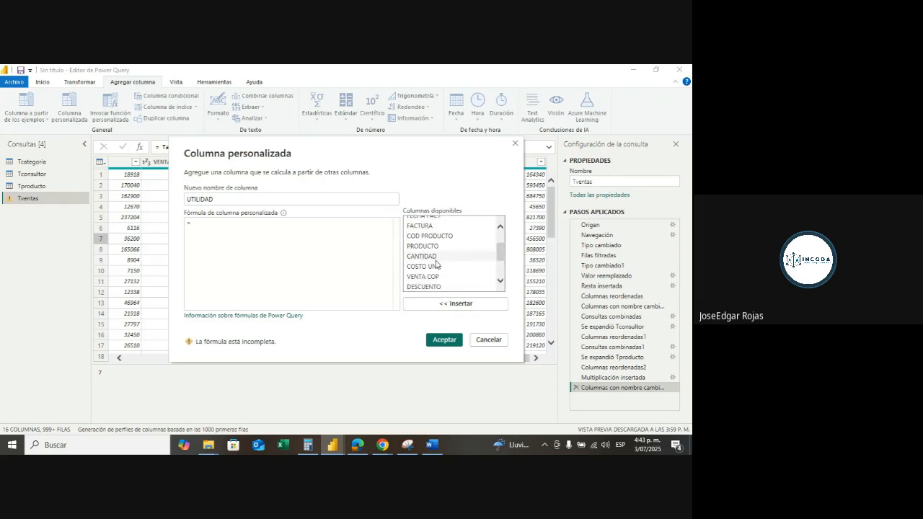
double_click(436, 258)
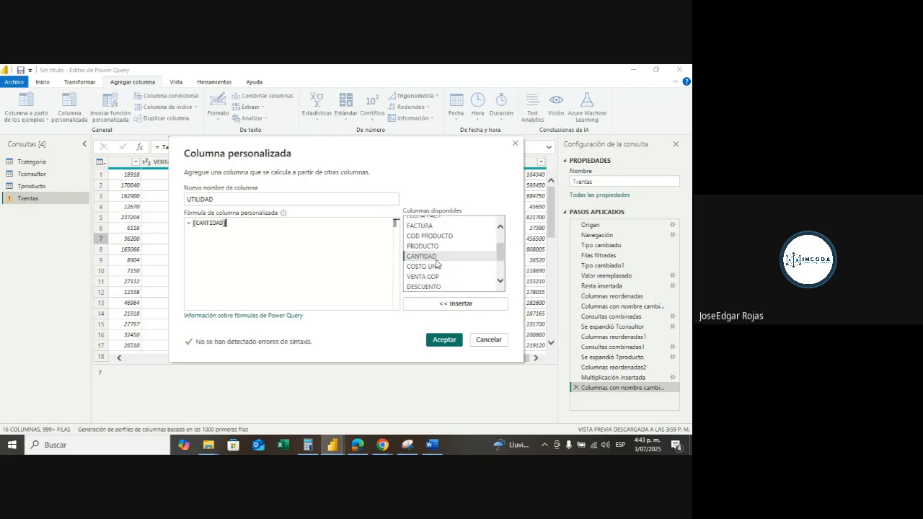
text(*)
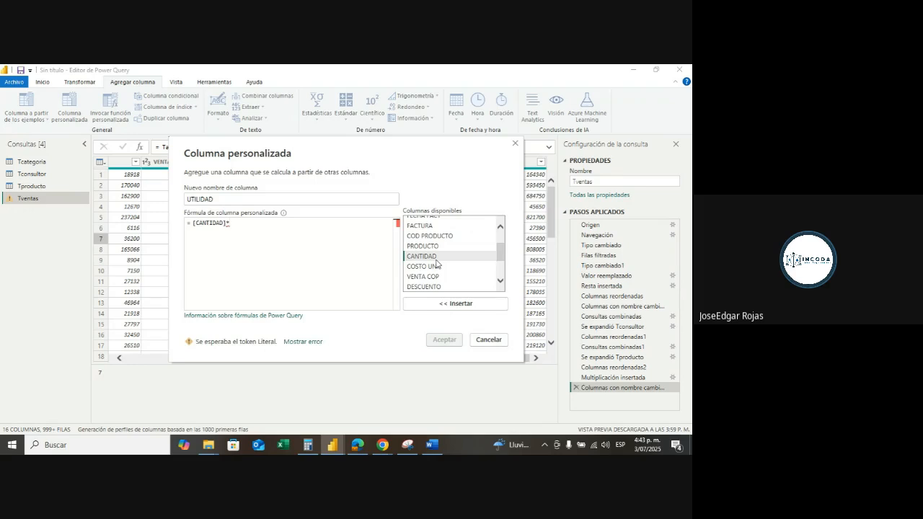
scroll(471, 280, down, 1)
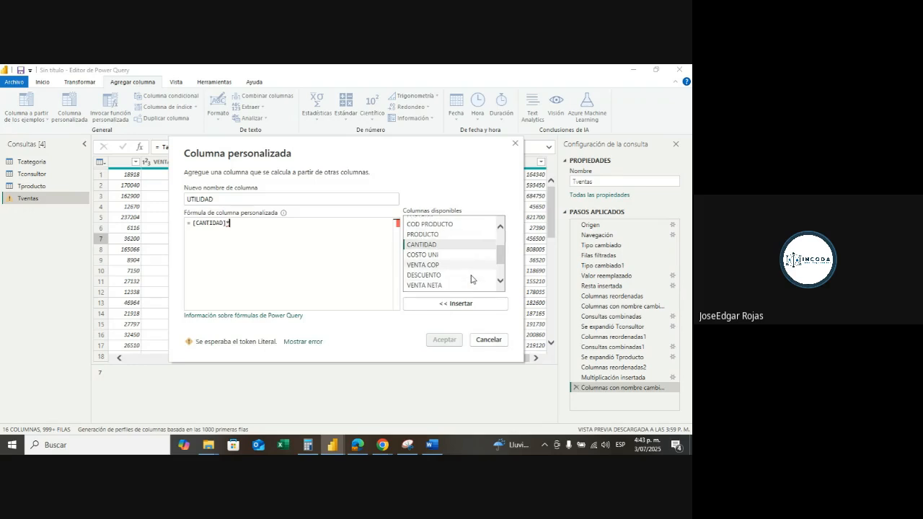
double_click(434, 255)
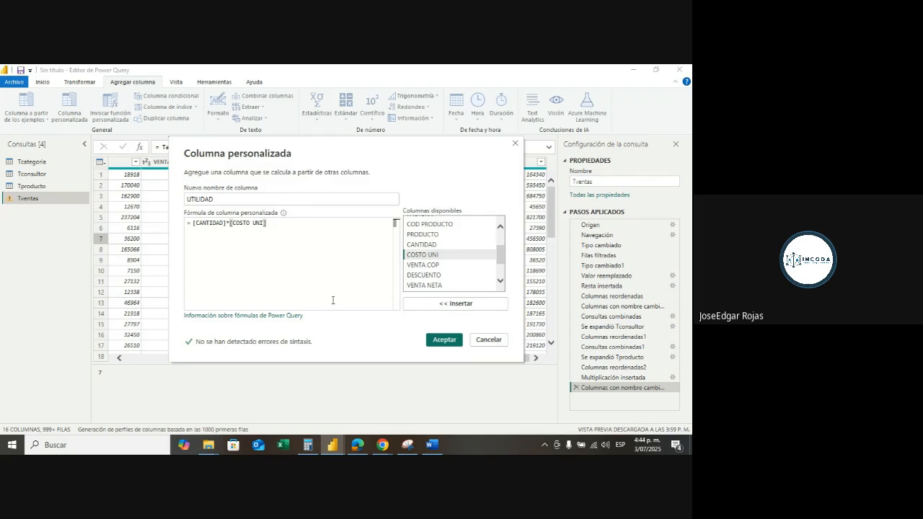
click(443, 343)
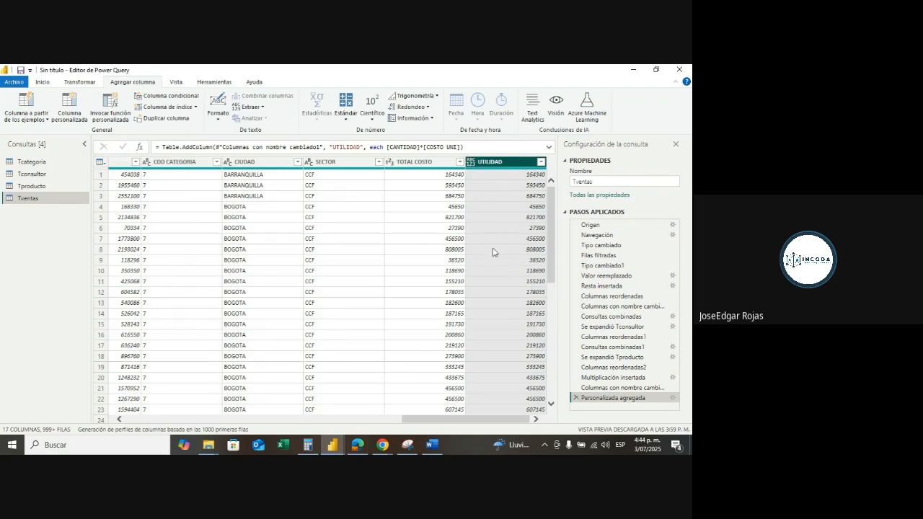
- Set the data type of the UTILIDAD column to whole number (Número entero)
click(471, 165)
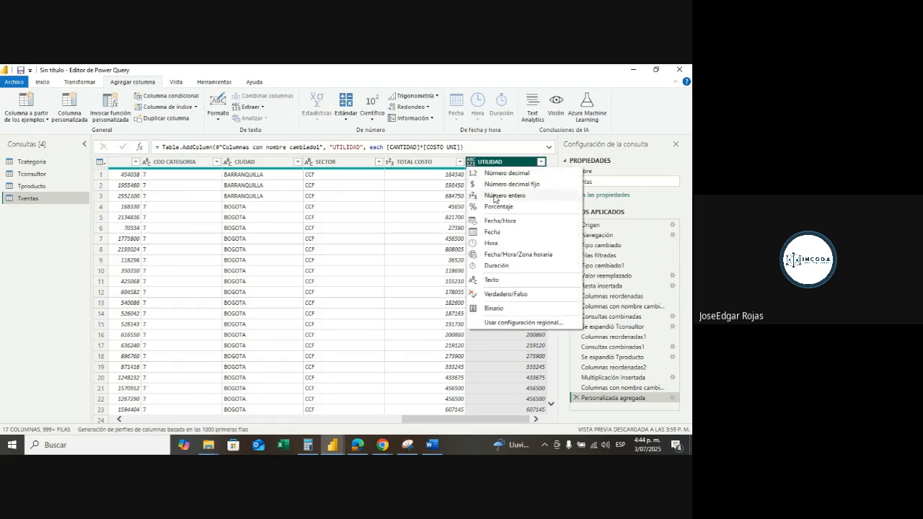
click(422, 207)
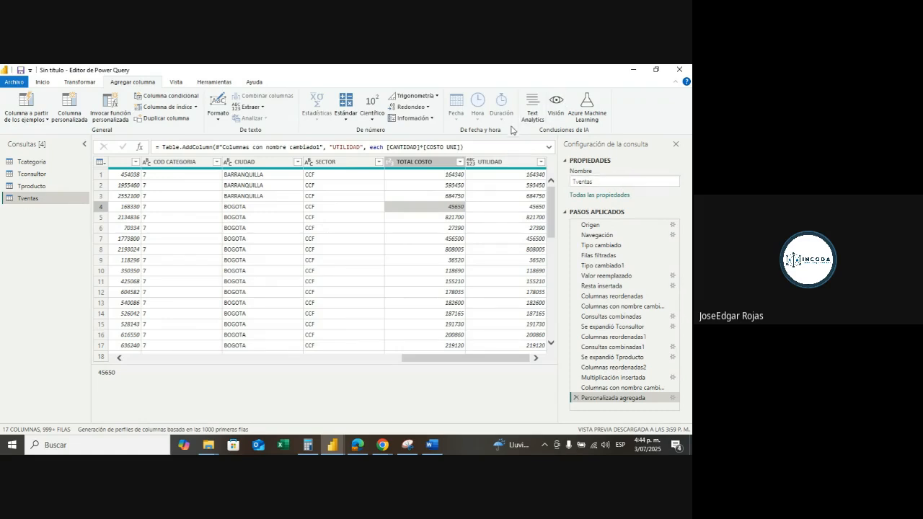
click(471, 163)
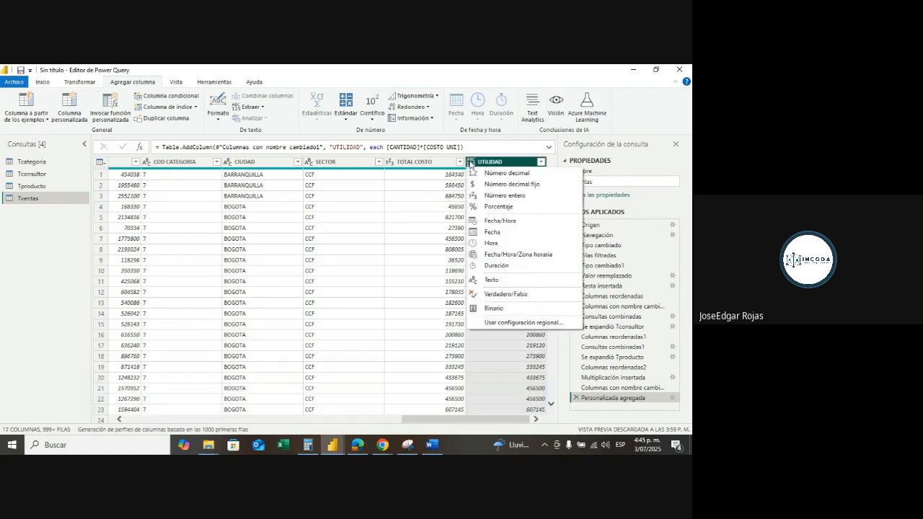
click(503, 195)
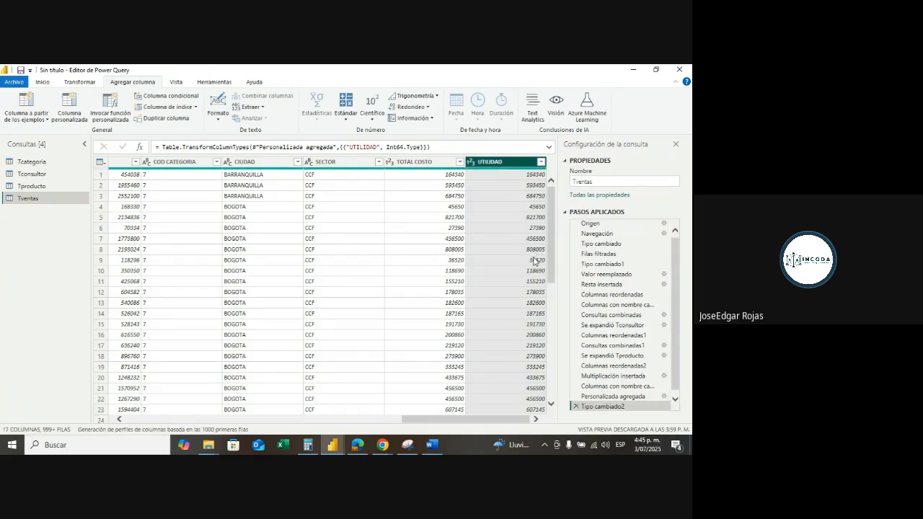
- Move UTILIDAD and TOTAL COSTO right after VENTA NETA, with TOTAL COSTO ahead of UTILIDAD
mouse_move(515, 165)
mouse_down()
mouse_move(176, 197)
mouse_move(125, 197)
mouse_move(81, 184)
mouse_move(404, 198)
mouse_move(343, 199)
mouse_up()
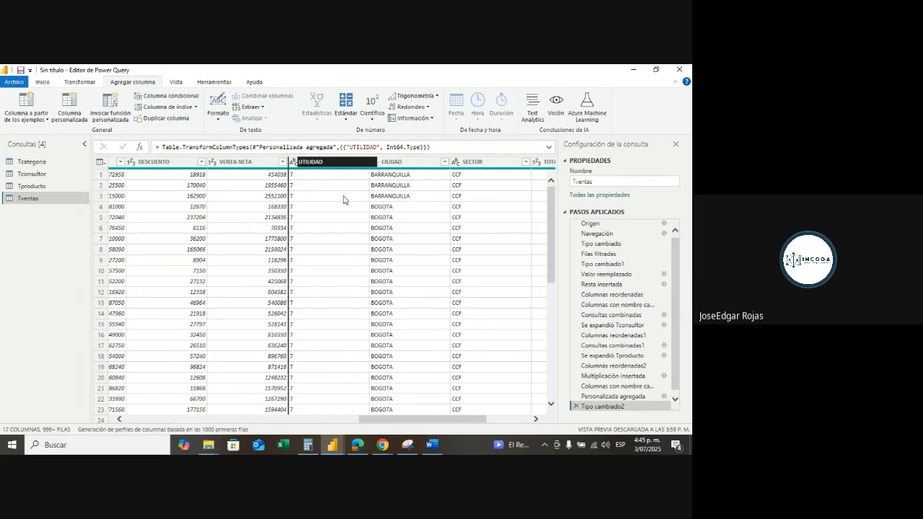
click(536, 419)
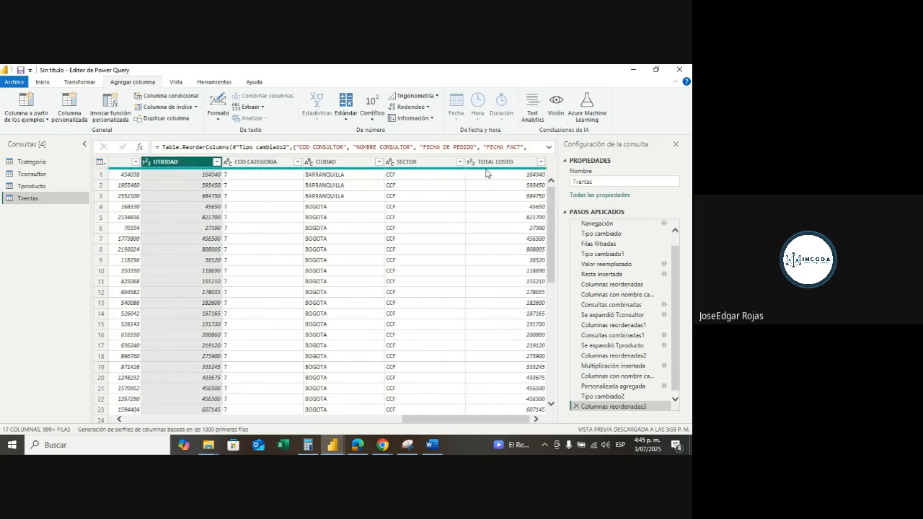
drag(488, 166, 166, 174)
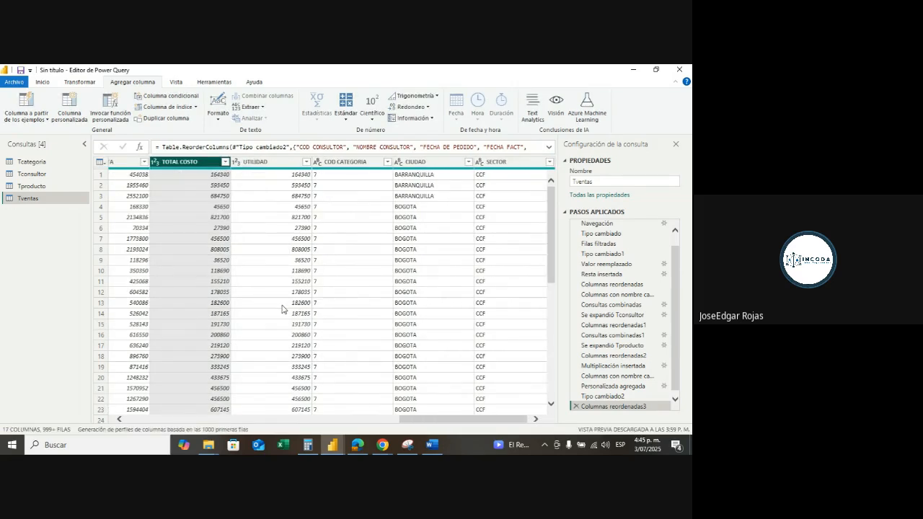
click(285, 315)
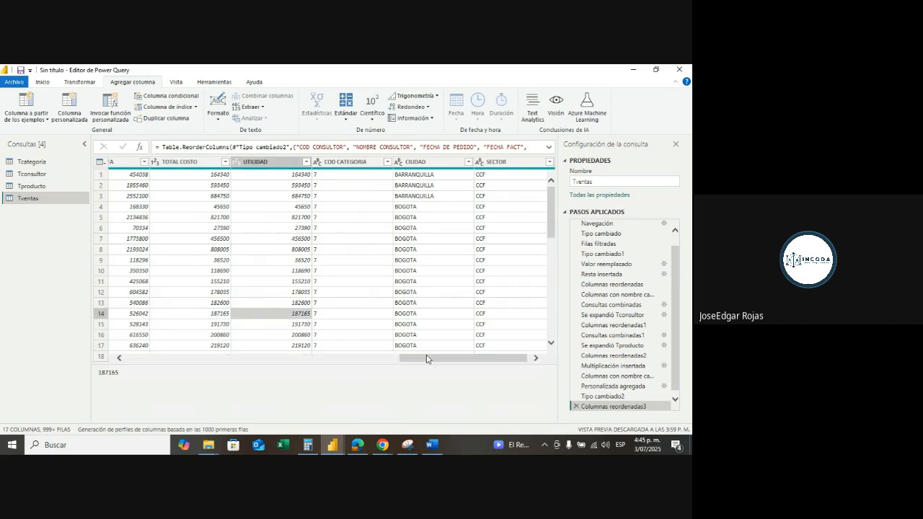
drag(429, 359, 383, 357)
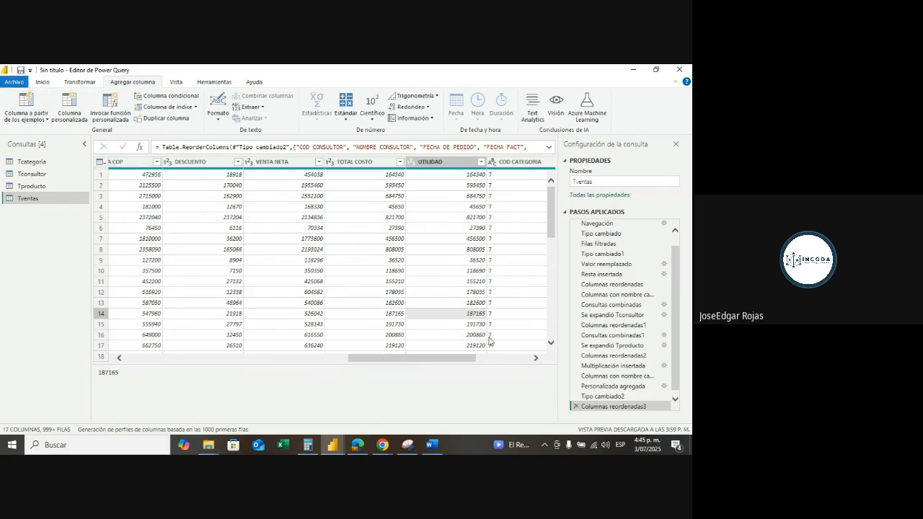
drag(425, 359, 534, 358)
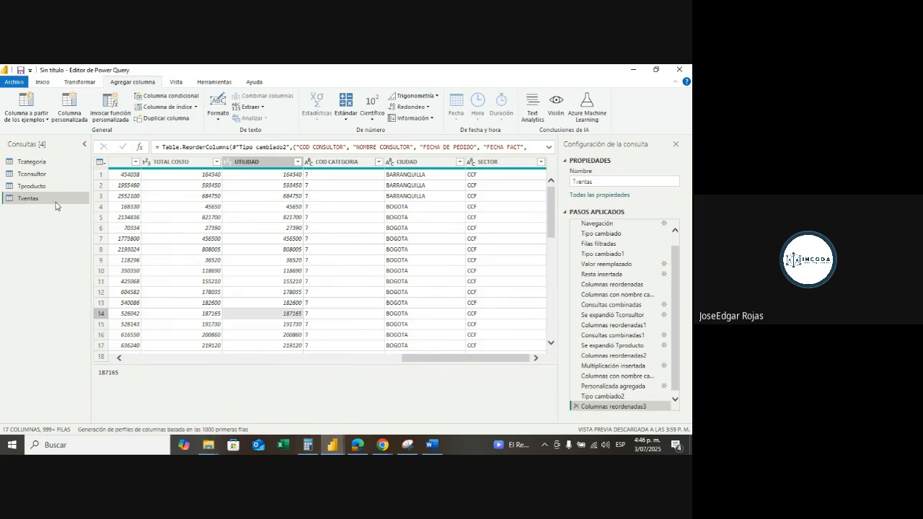
- Merge Tcategoria into the Tventas query, matching both tables on COD CATEGORIA with a left outer join
click(81, 82)
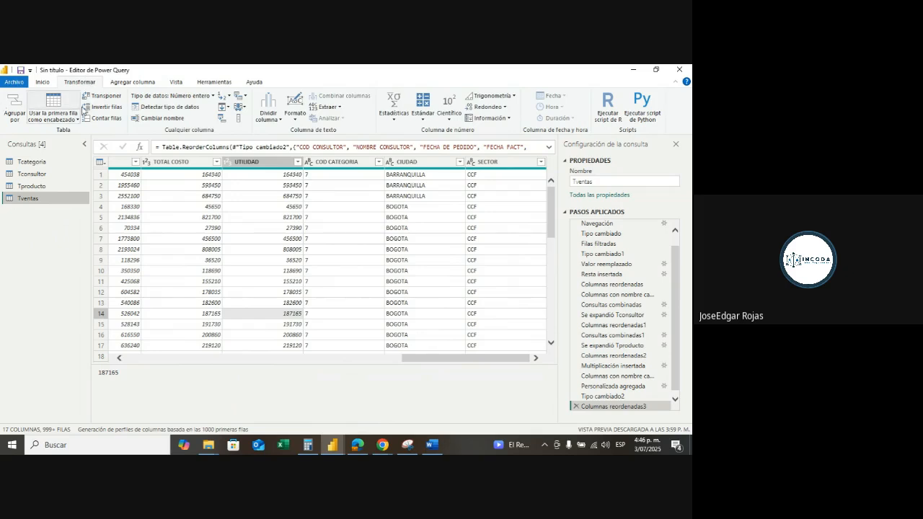
click(44, 81)
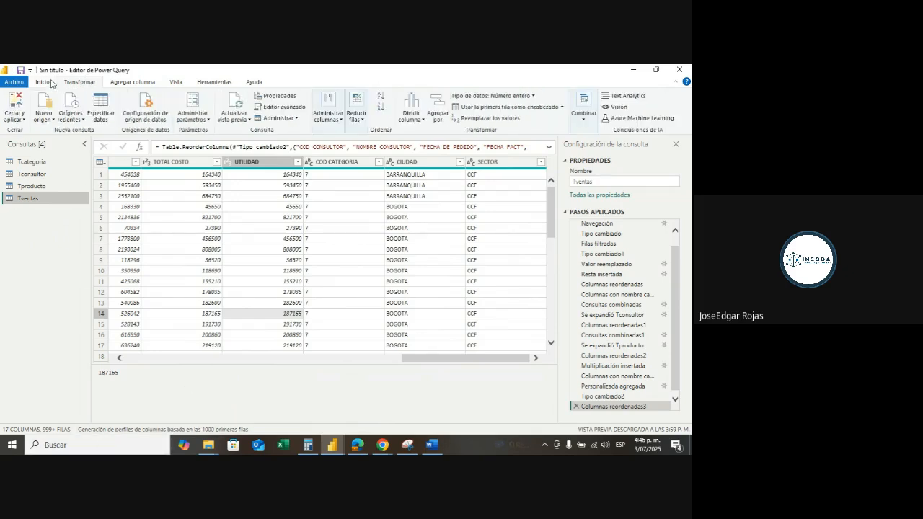
click(585, 119)
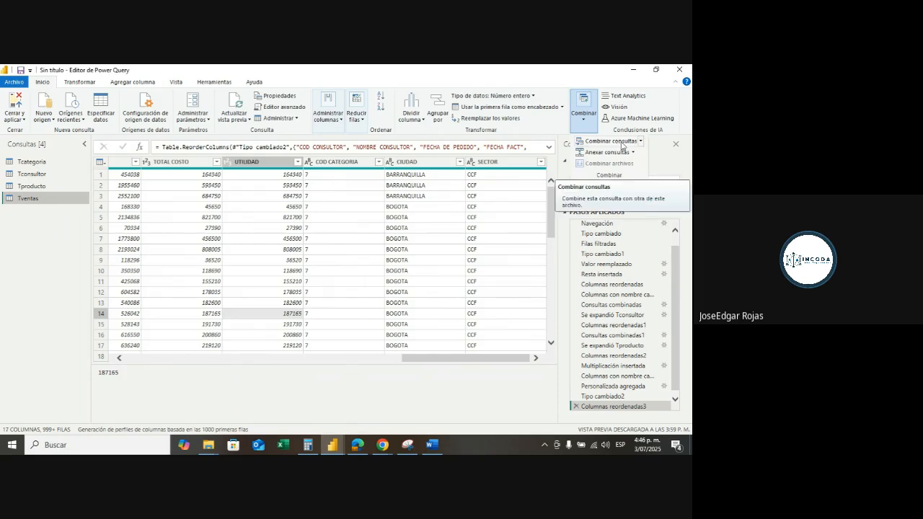
click(640, 142)
click(613, 153)
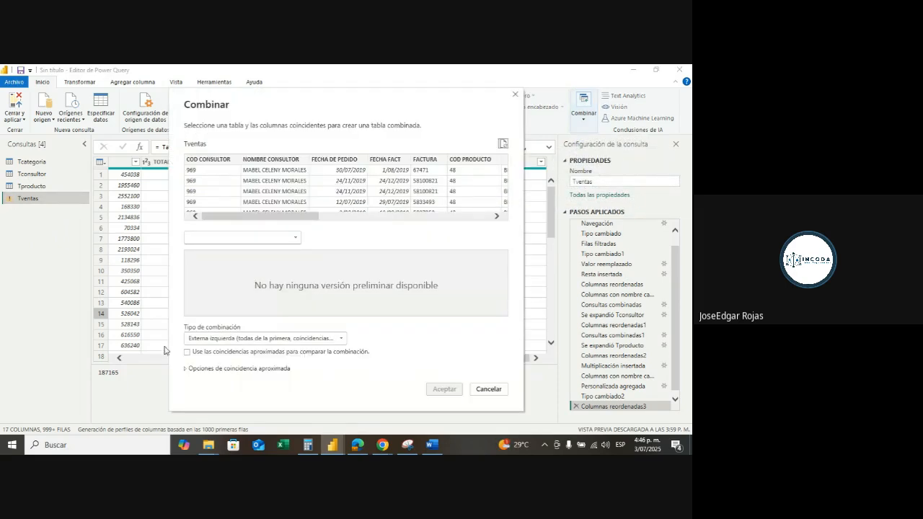
click(297, 241)
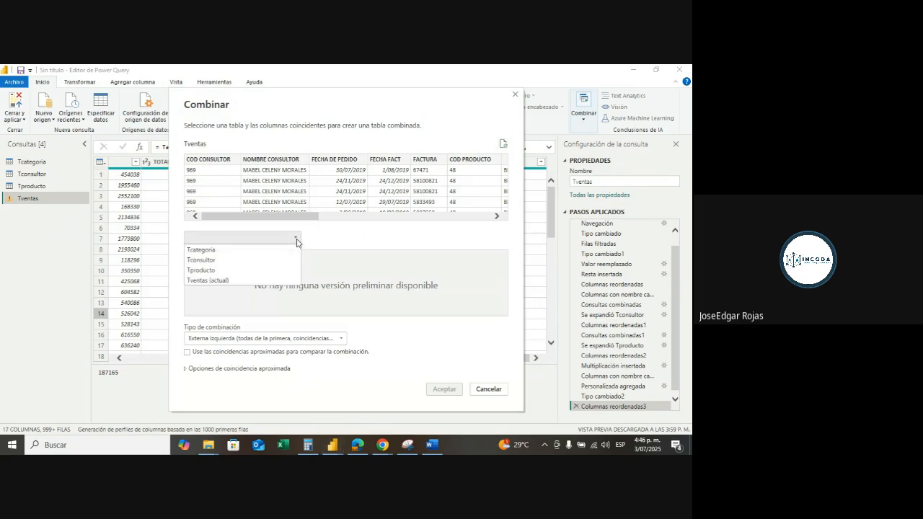
click(201, 250)
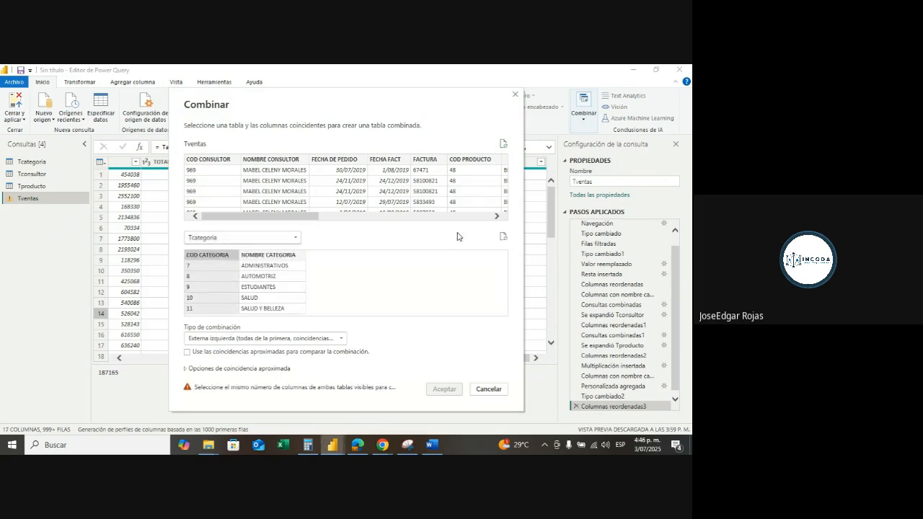
click(497, 218)
drag(496, 217, 496, 217)
click(422, 186)
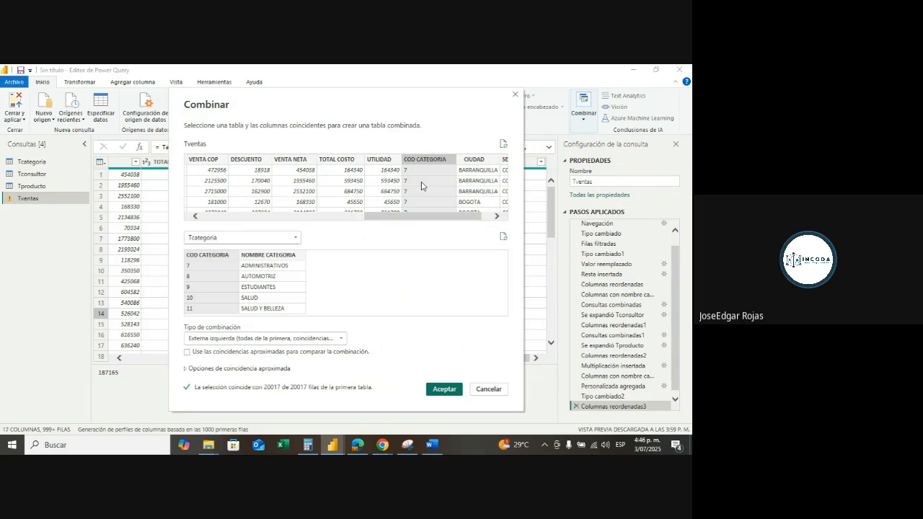
click(445, 389)
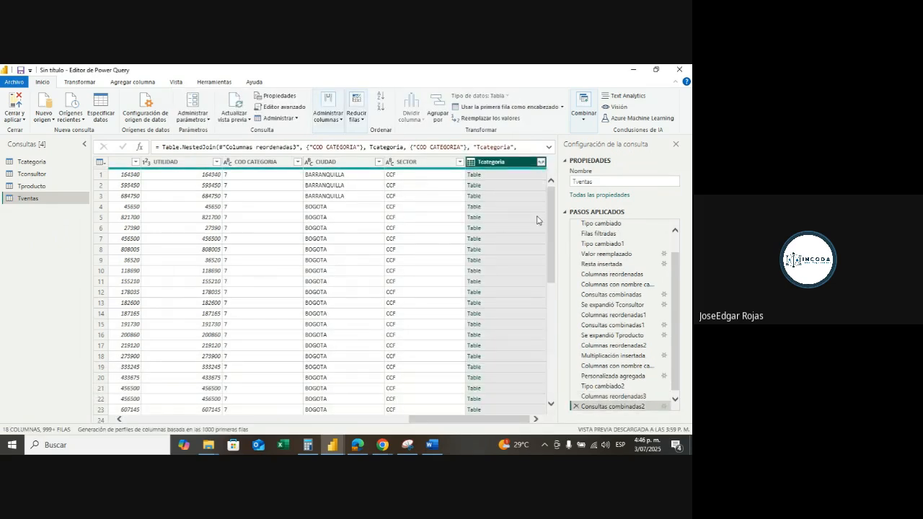
- Expand the merged Tcategoria column to bring in only NOMBRE CATEGORIA
click(541, 162)
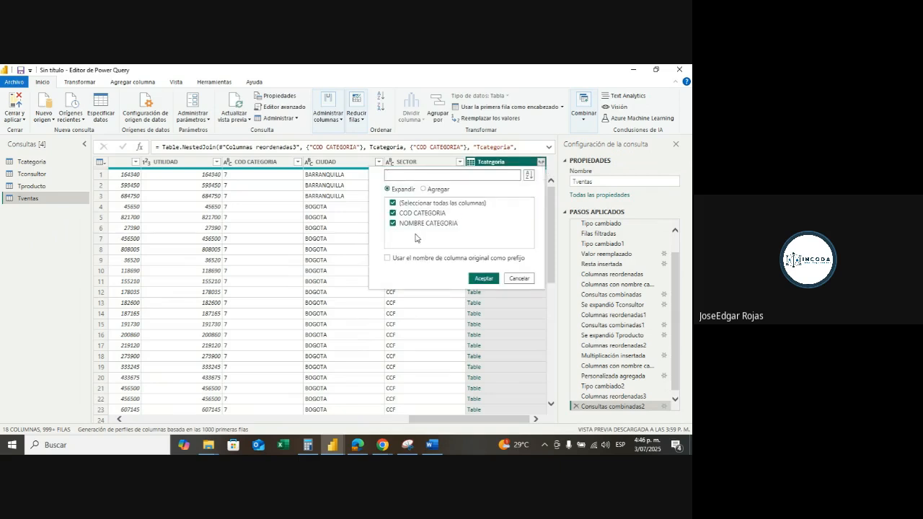
click(392, 213)
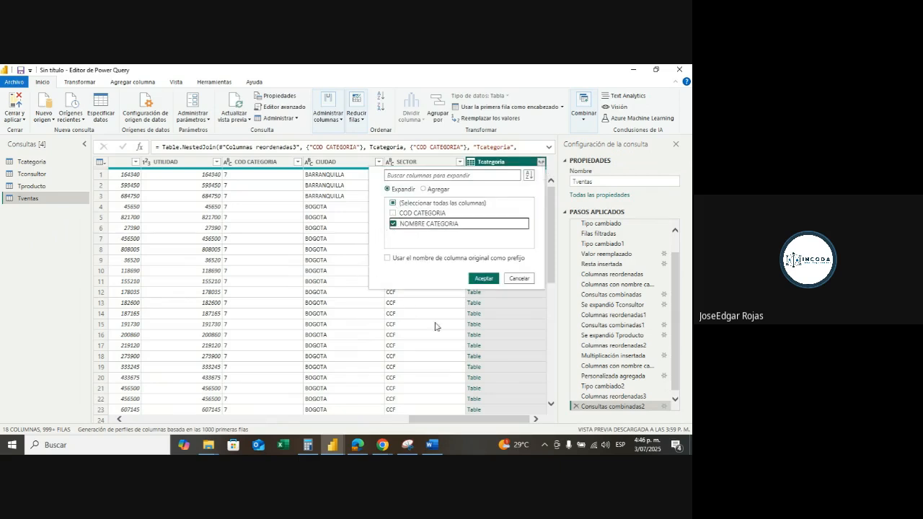
click(483, 280)
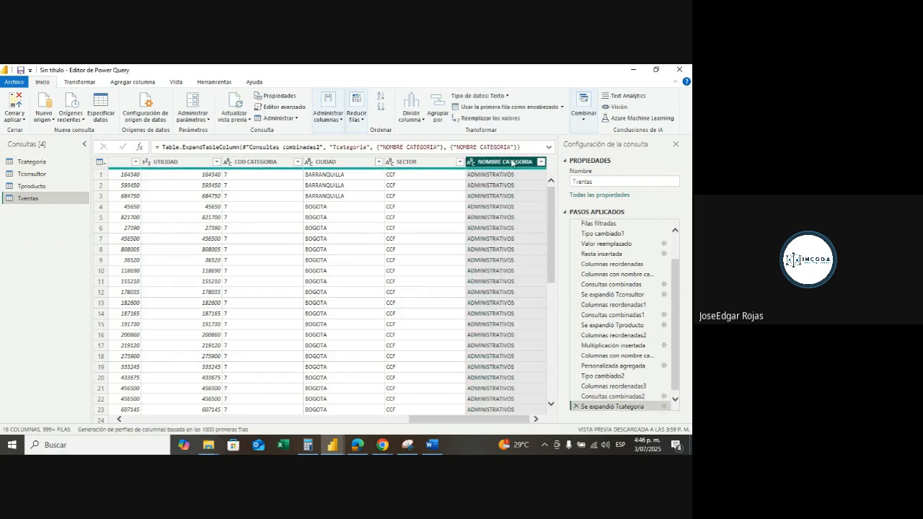
- Move NOMBRE CATEGORIA between COD CATEGORIA and CIUDAD, and hide the query settings pane
drag(511, 163, 348, 174)
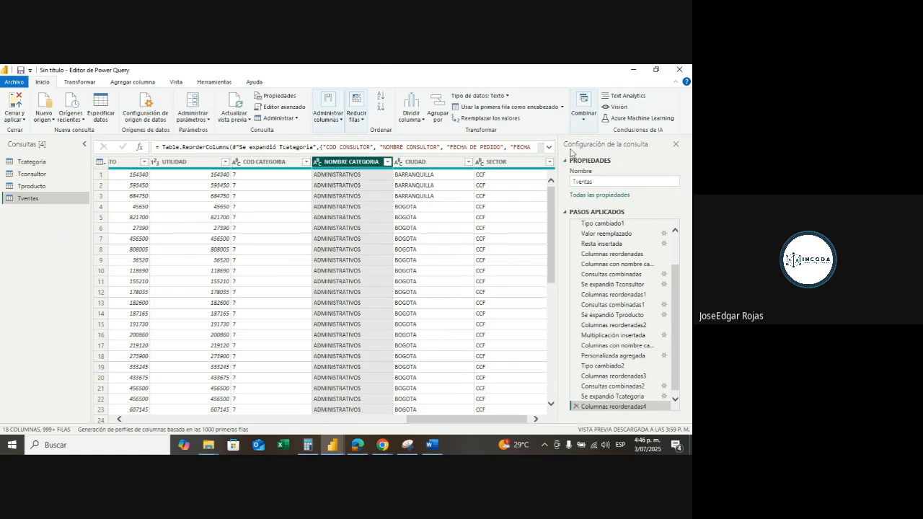
click(677, 145)
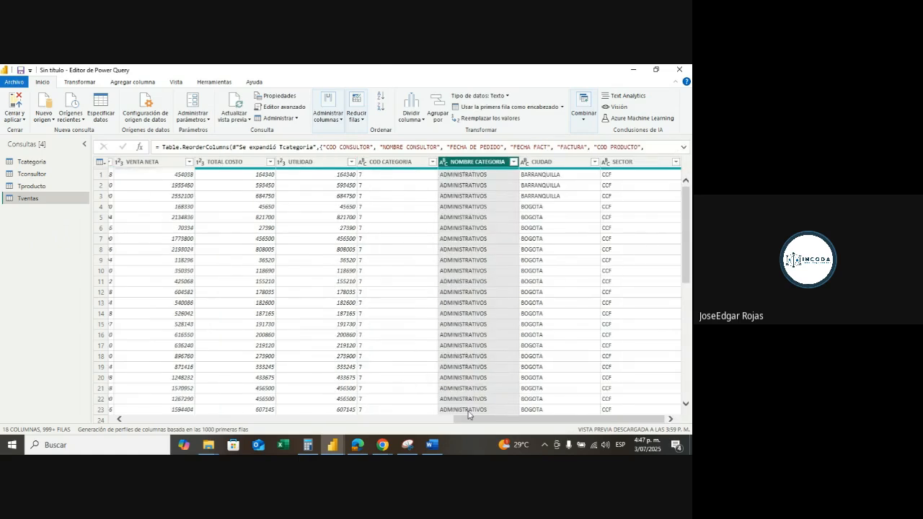
drag(476, 423, 119, 429)
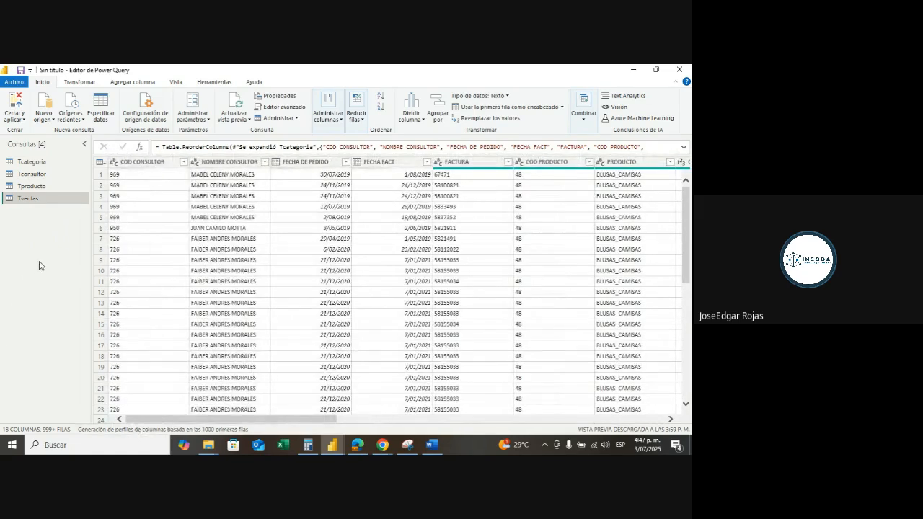
- Create a reference query from Tventas and rename it AnalsisVtasCostos
right_click(41, 201)
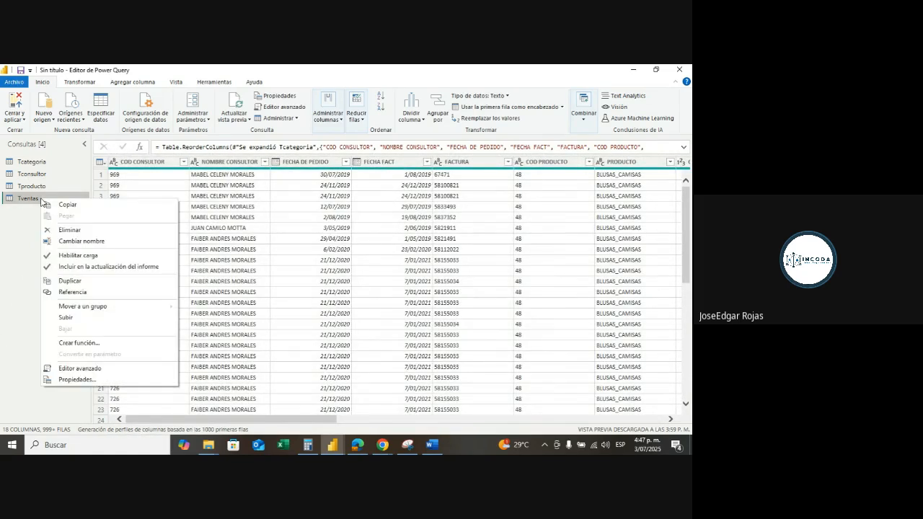
click(72, 292)
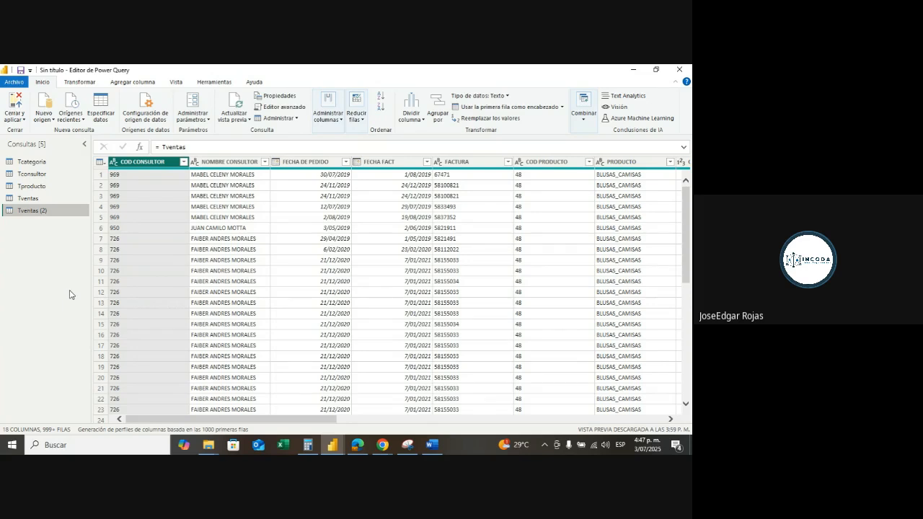
right_click(48, 214)
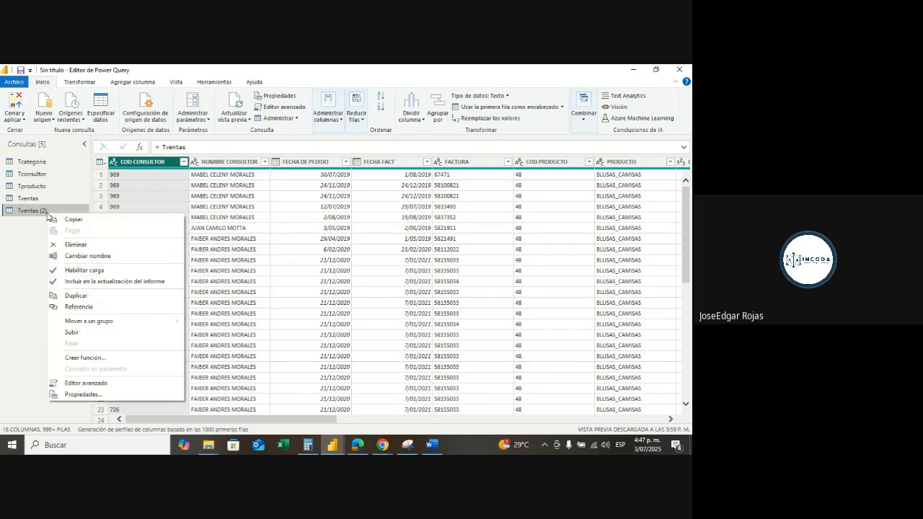
click(103, 257)
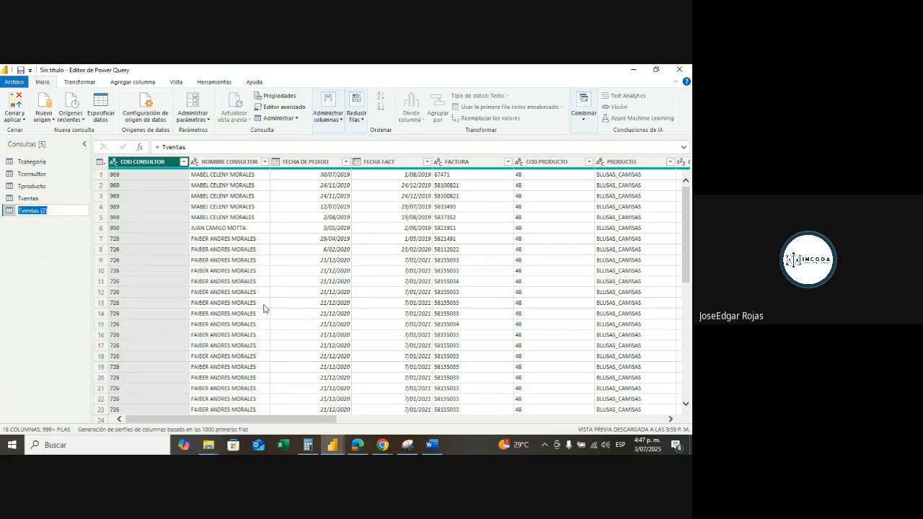
text(AnalsisVtasCostos)
key(Return)
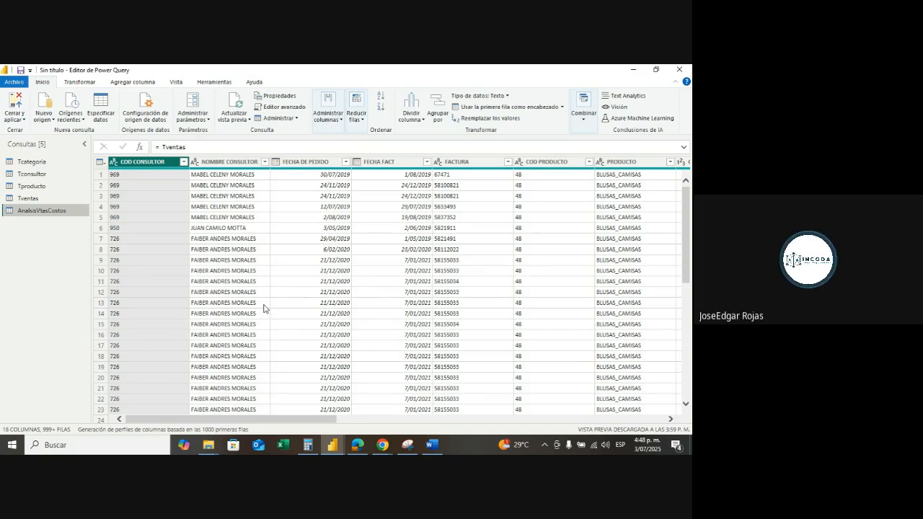
right_click(31, 200)
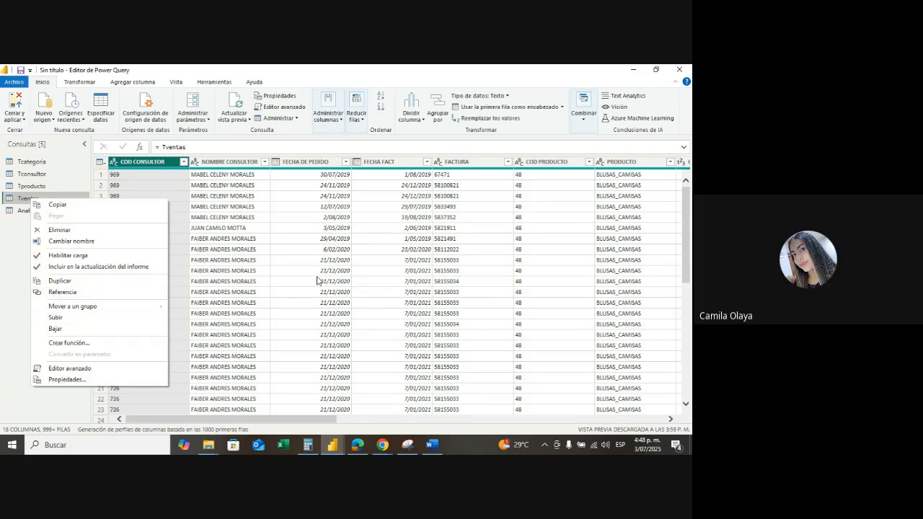
click(19, 236)
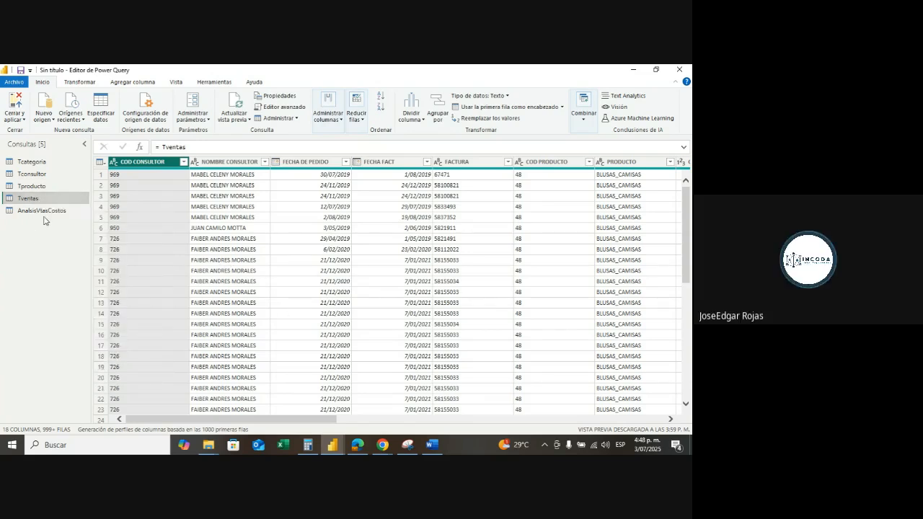
- Move the AnalsisVtasCostos query into a new query group named Informes
click(39, 210)
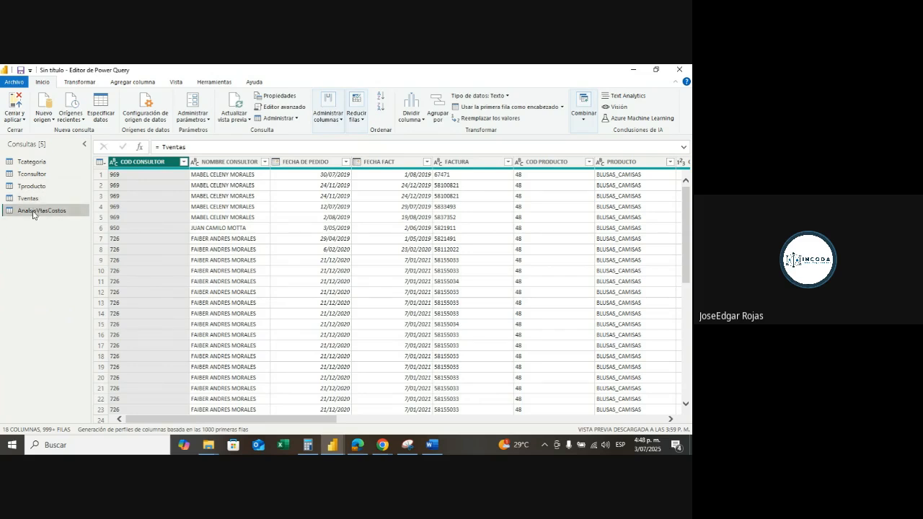
right_click(35, 211)
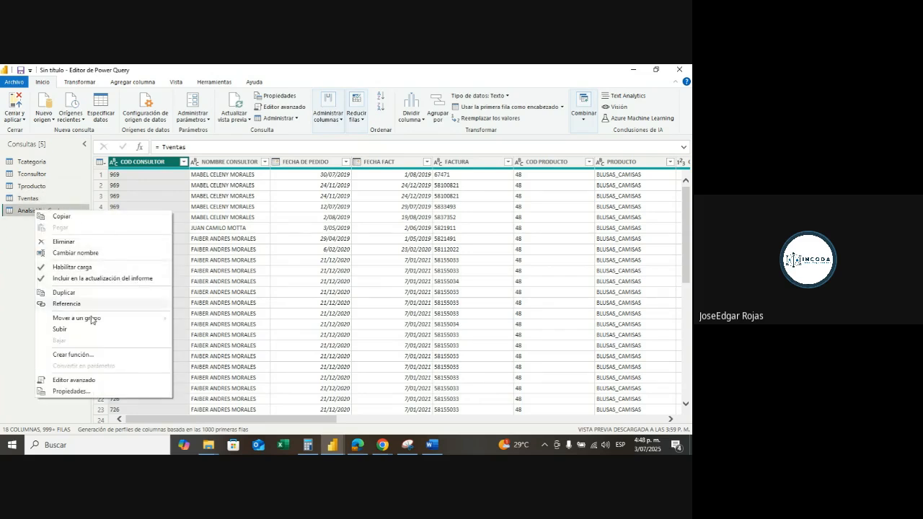
mouse_move(86, 321)
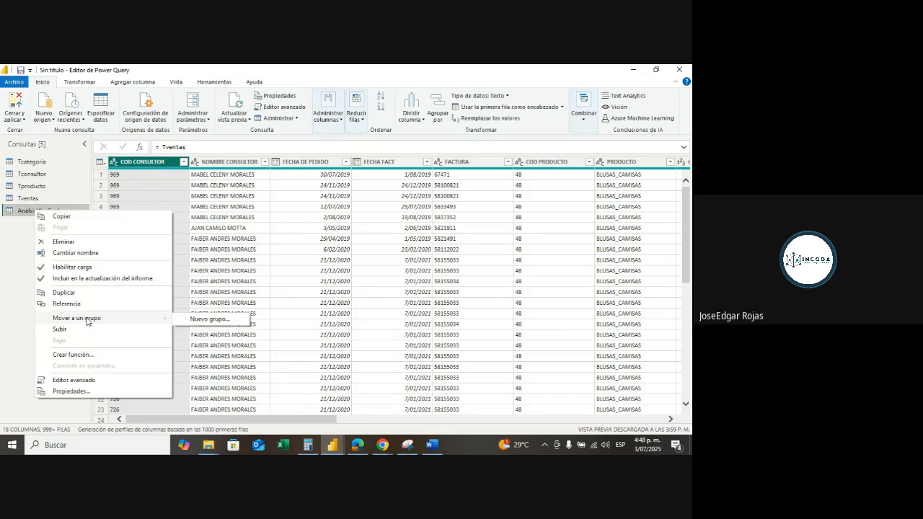
click(209, 319)
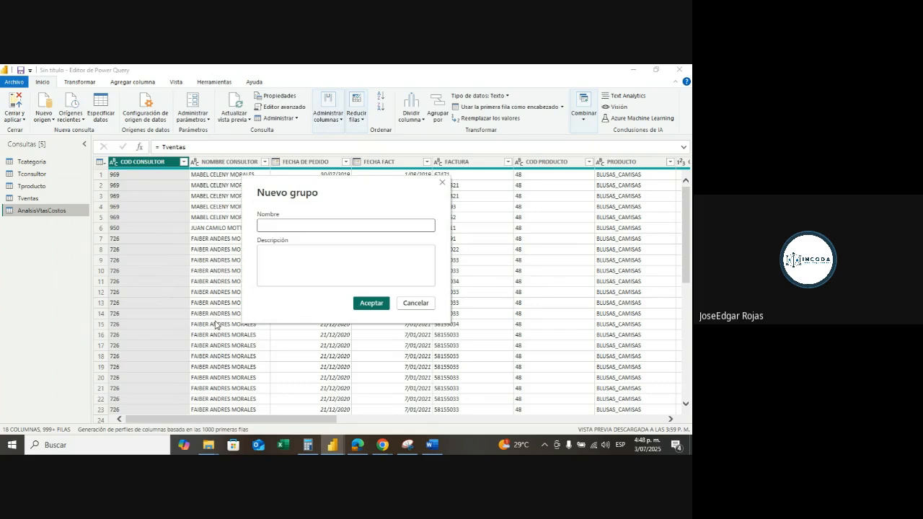
text(Infores)
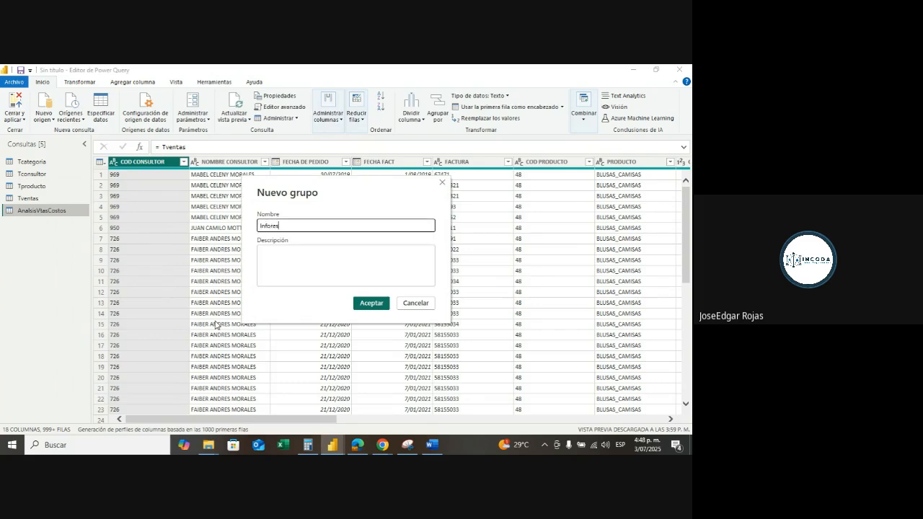
key(BackSpace)
key(BackSpace)
text(mes)
click(371, 303)
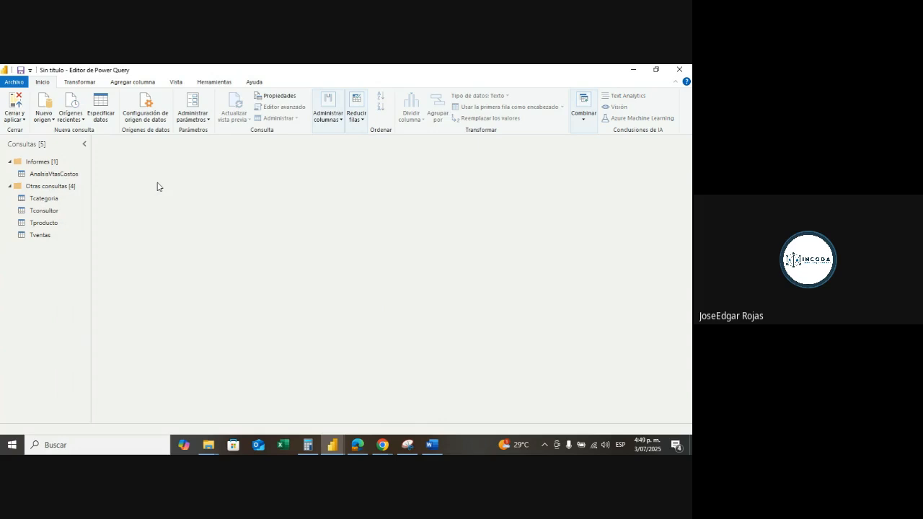
- Open the AnalsisVtasCostos query and go directly to its UTILIDAD column
click(55, 175)
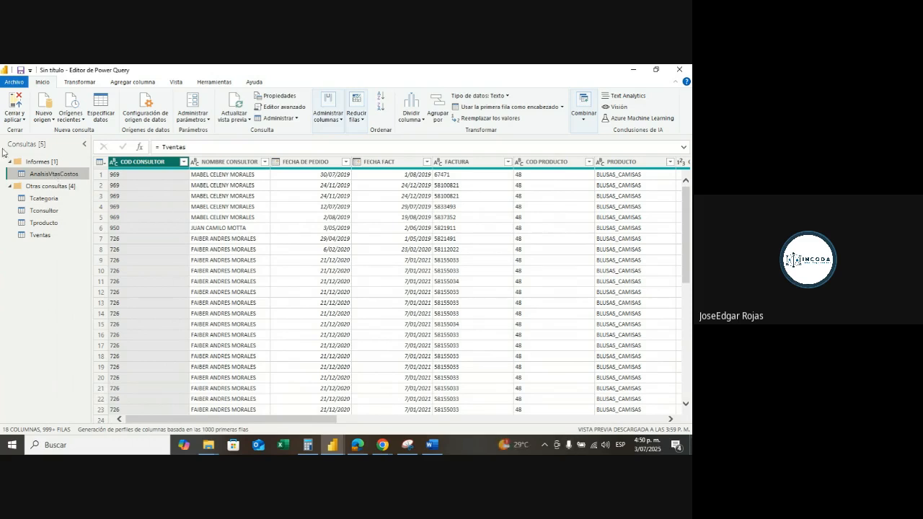
click(342, 121)
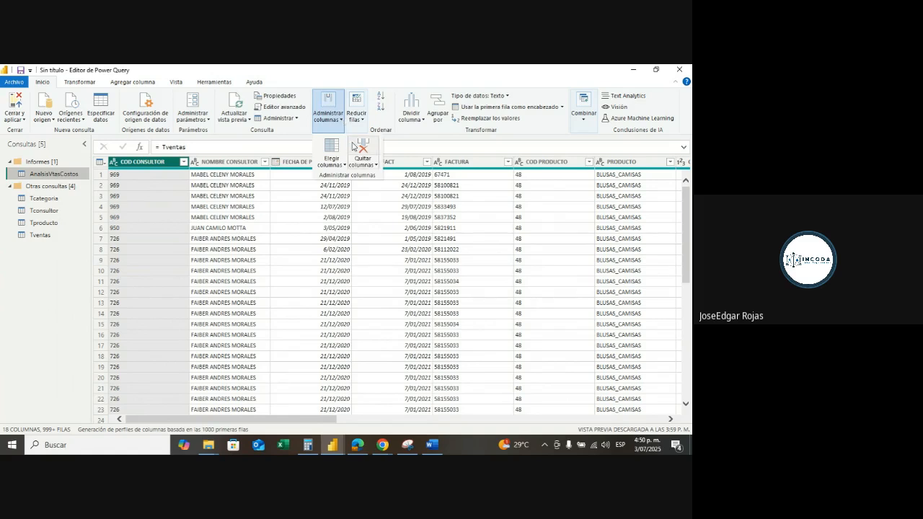
click(345, 167)
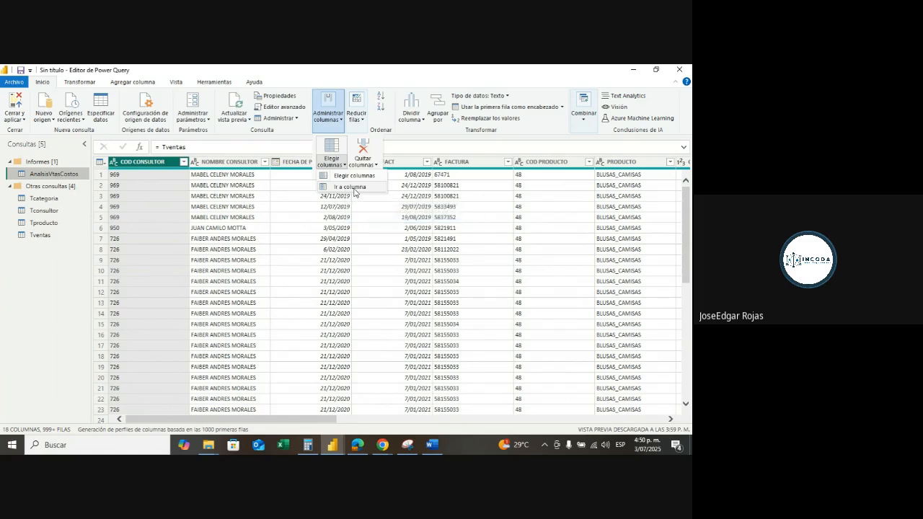
click(352, 188)
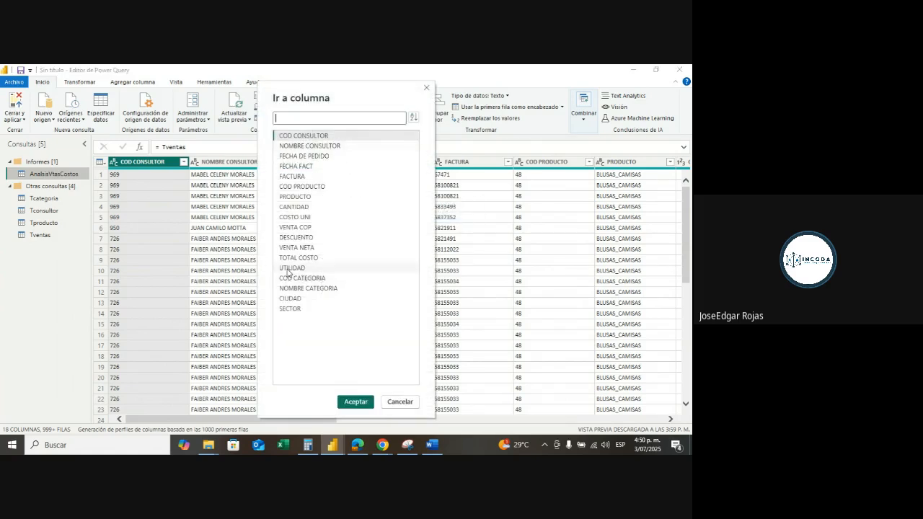
click(288, 269)
click(356, 402)
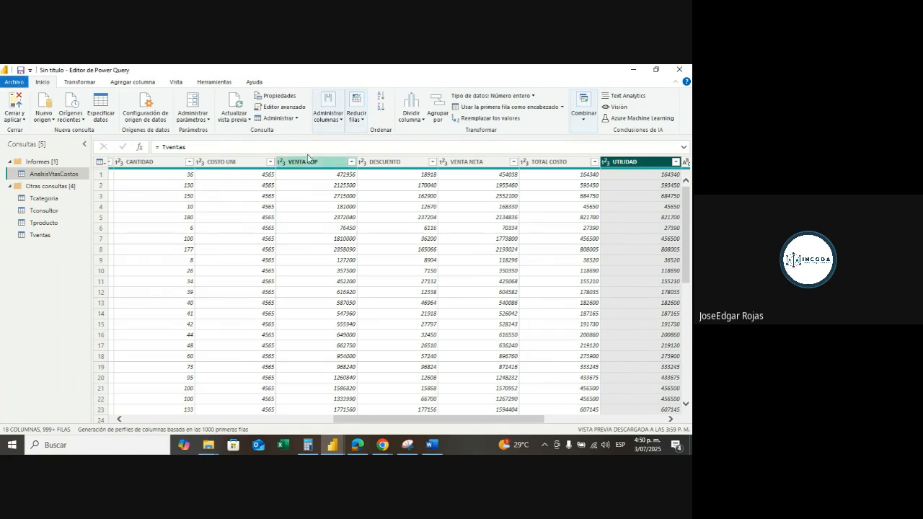
- Choose the columns to keep in AnalsisVtasCostos, excluding COD CONSULTOR, COD PRODUCTO, COD CATEGORIA and SECTOR
click(338, 120)
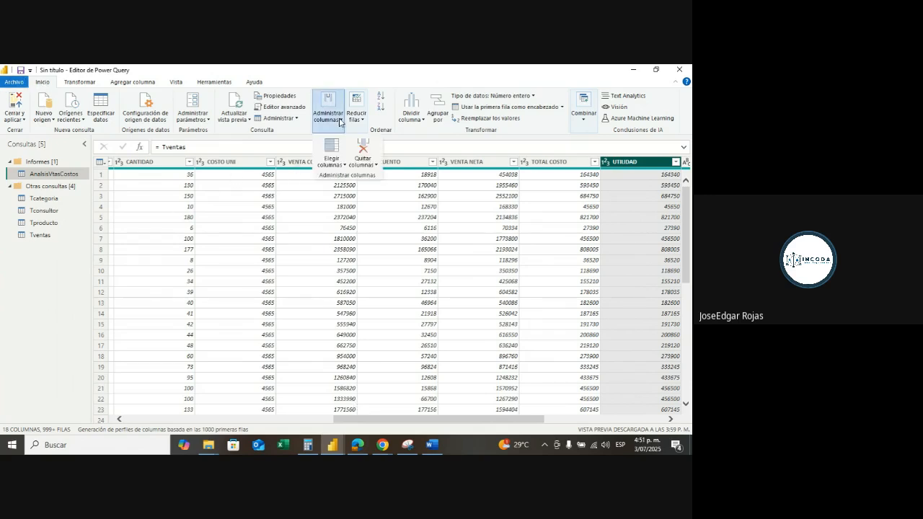
click(342, 163)
click(349, 177)
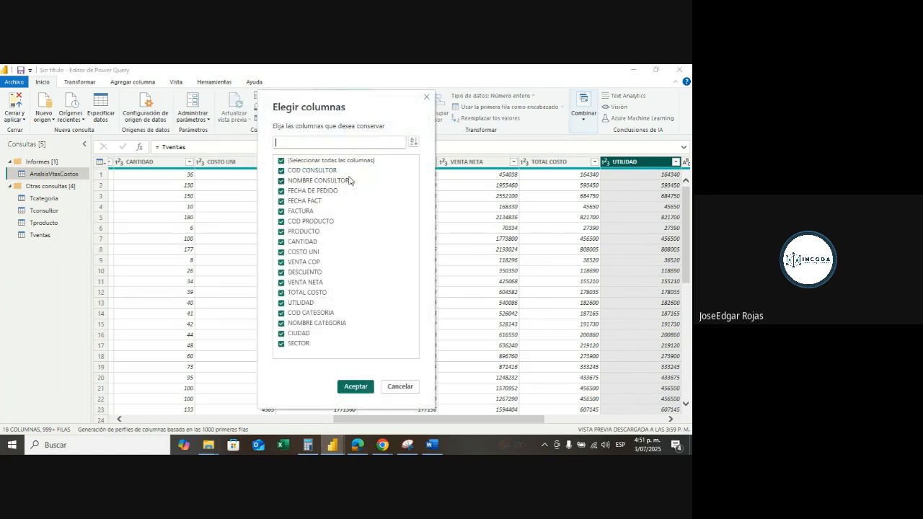
click(282, 171)
click(281, 221)
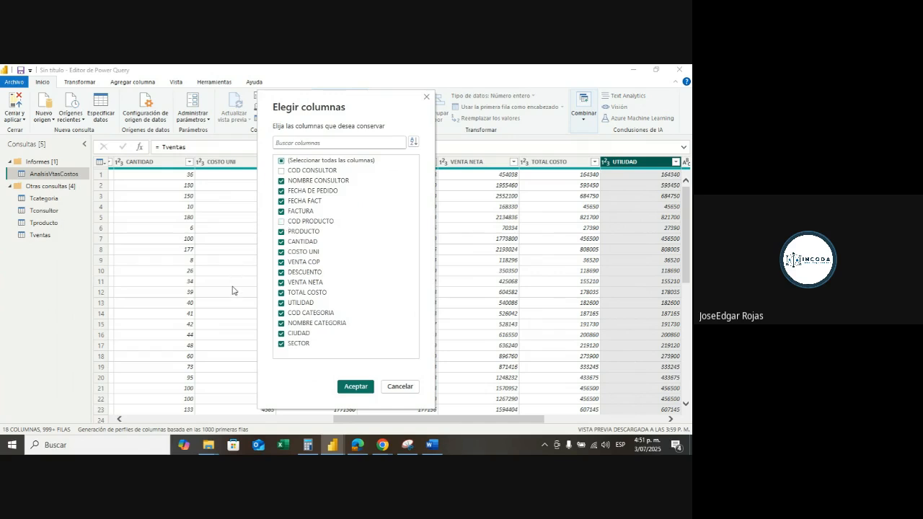
click(282, 313)
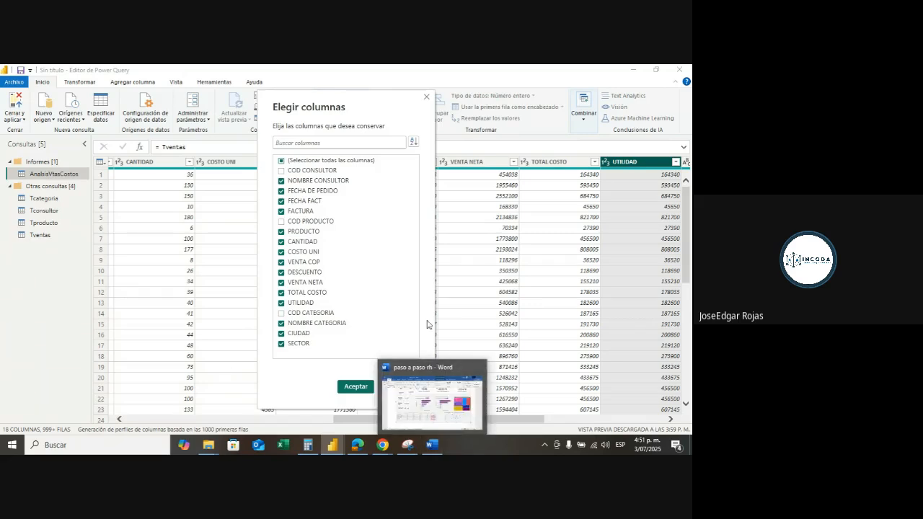
click(282, 343)
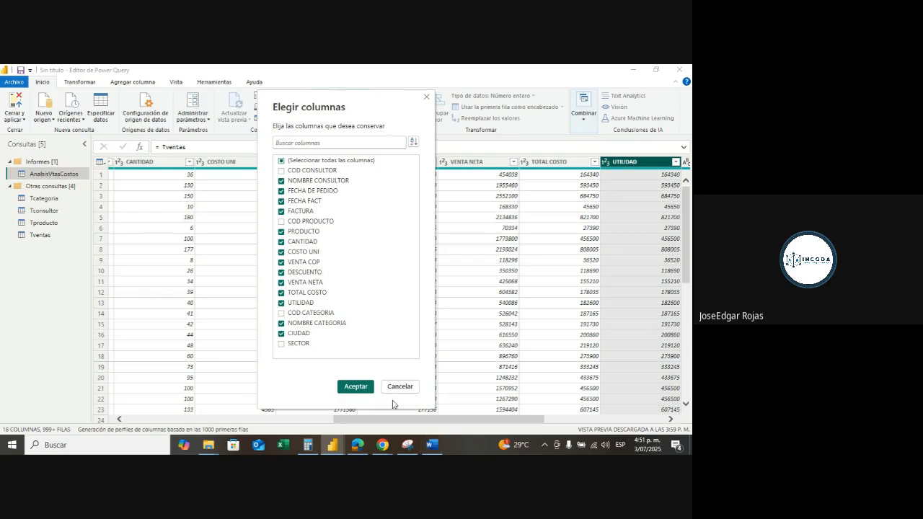
click(355, 386)
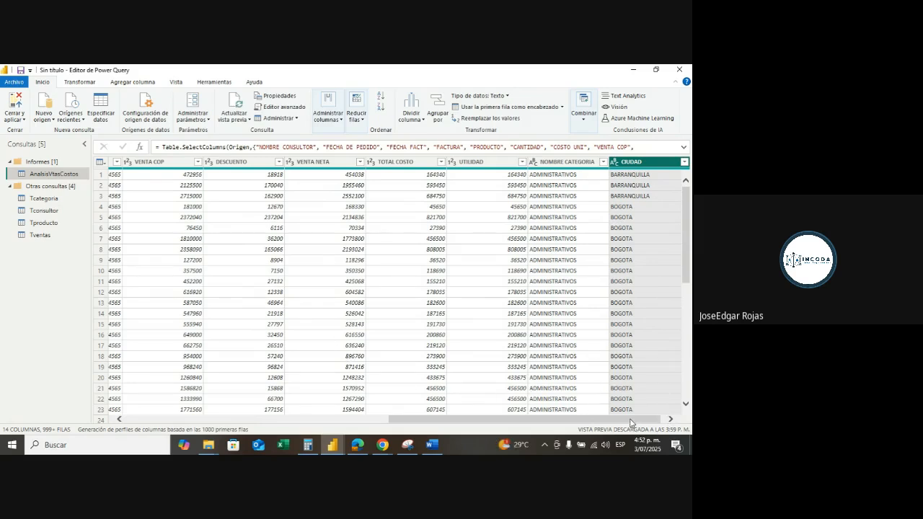
- Load the full PRODUCTO value list, filter the column to BLUSAS_BATAS, BLUSAS_CAMISAS, CAMISETAS_POLOS and CHAQUETAS, and open the Tventas query
drag(633, 419, 422, 433)
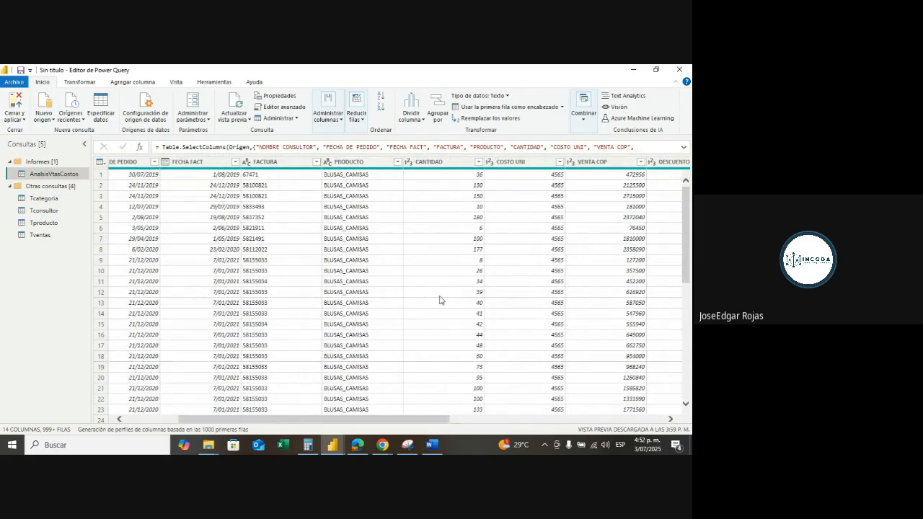
click(399, 165)
click(398, 162)
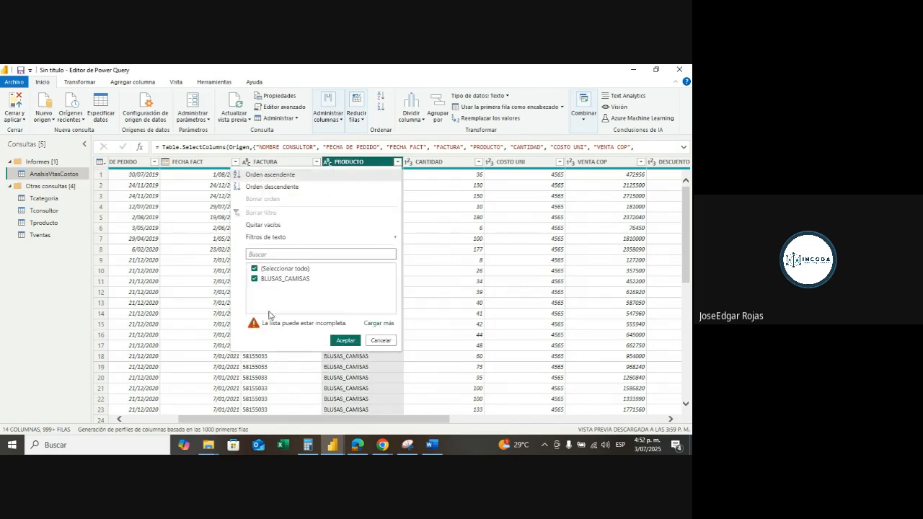
click(381, 324)
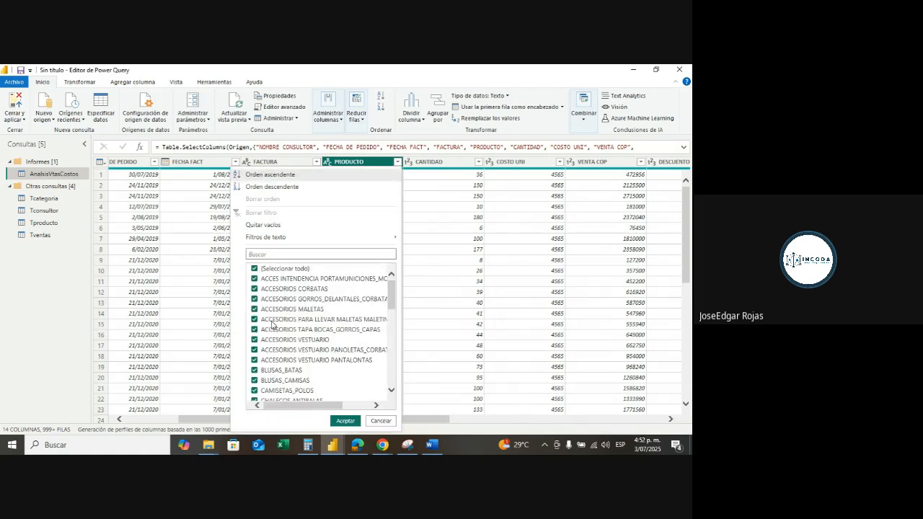
click(254, 269)
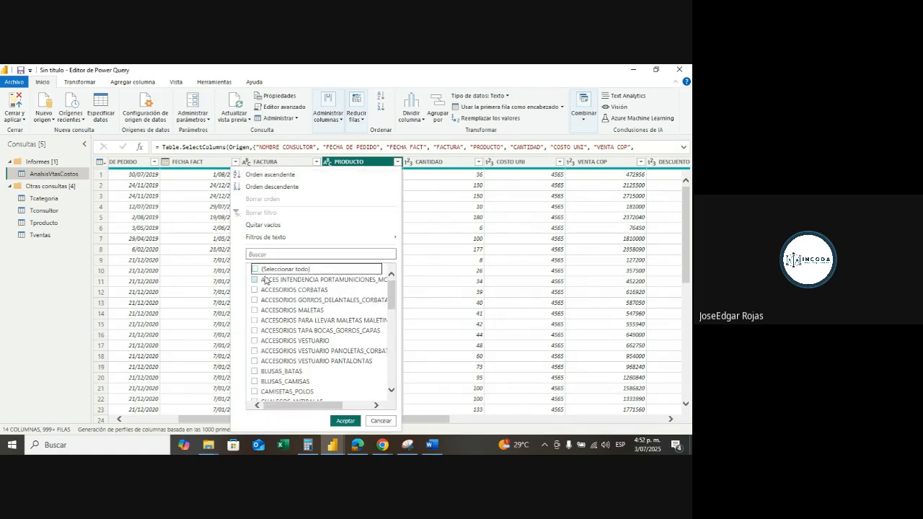
scroll(273, 287, down, 1)
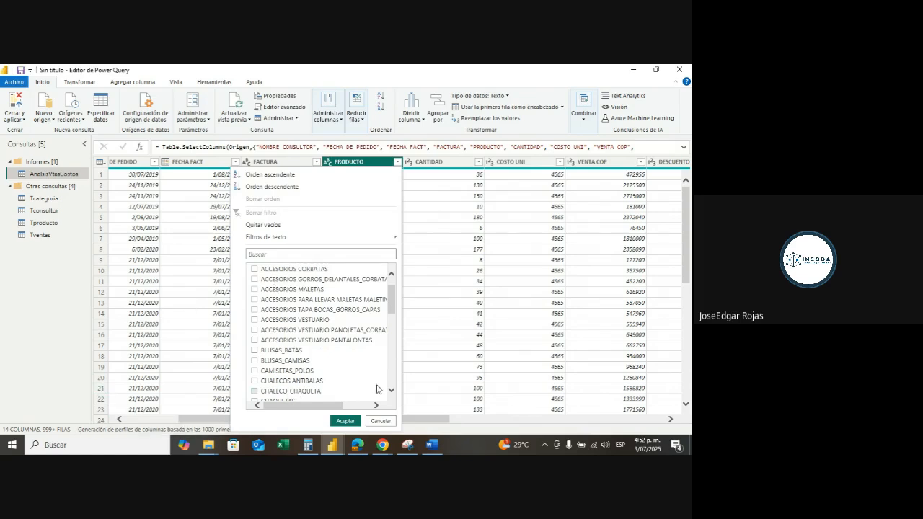
click(253, 350)
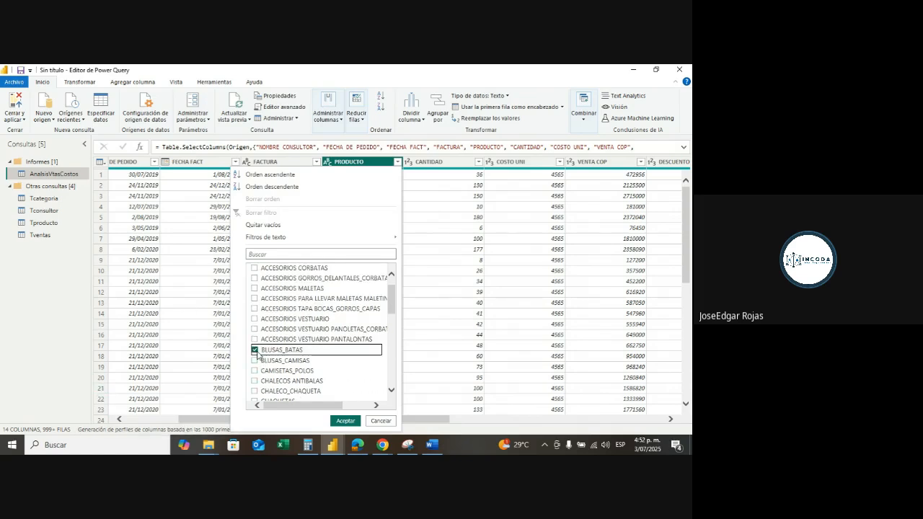
click(254, 360)
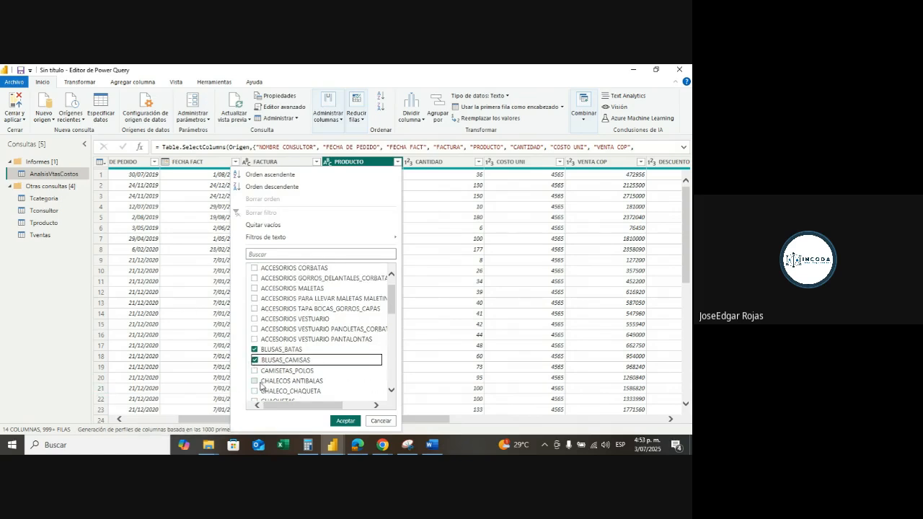
click(256, 371)
scroll(306, 376, down, 1)
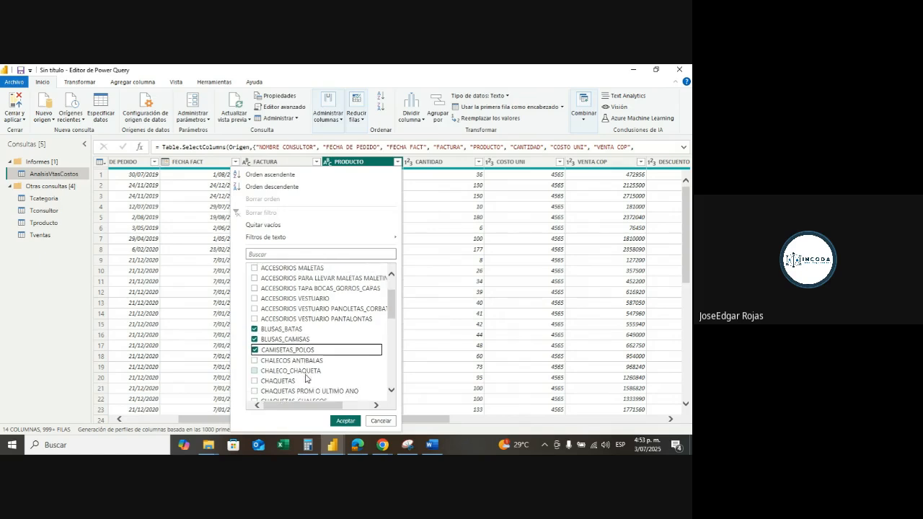
click(259, 384)
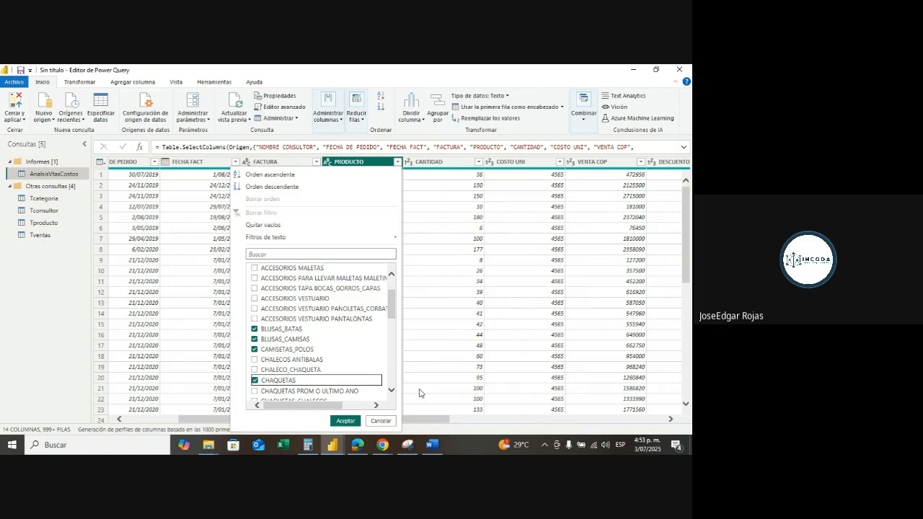
click(344, 423)
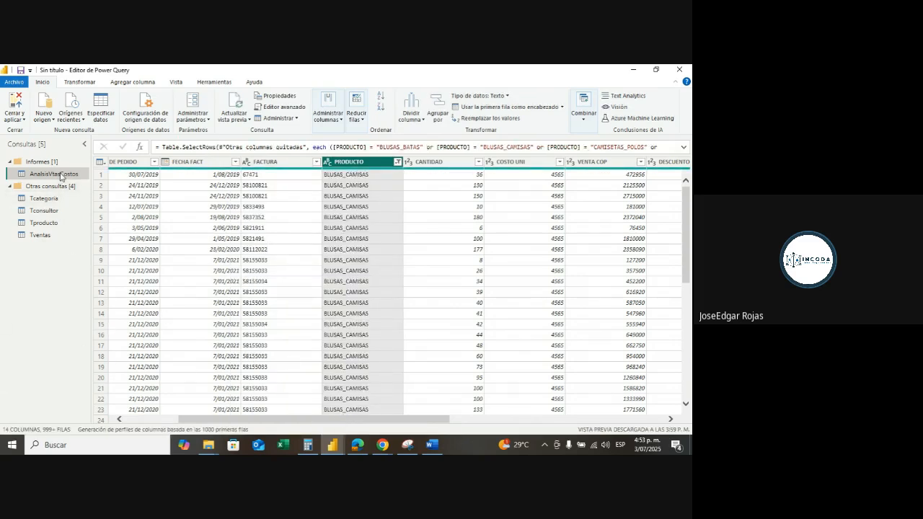
click(47, 237)
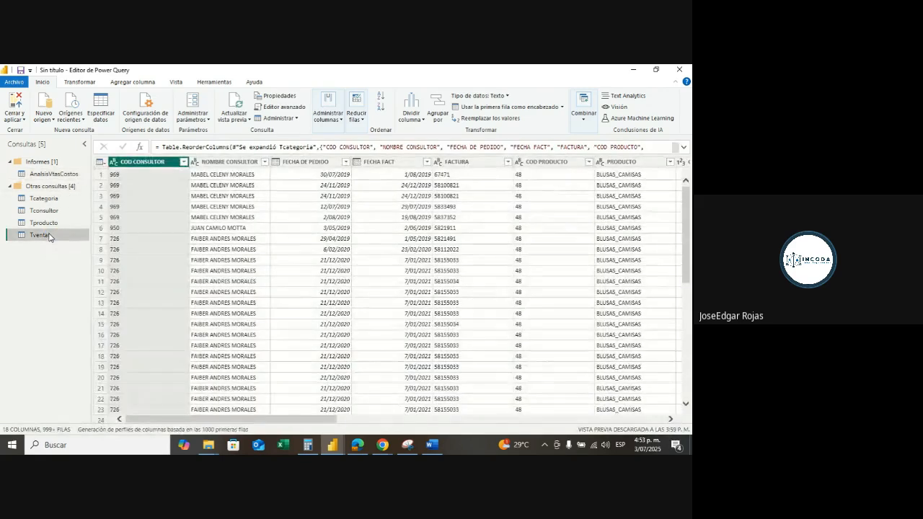
- Count the rows of the Tventas query, show the query settings and remove the Filas contadas step
click(87, 82)
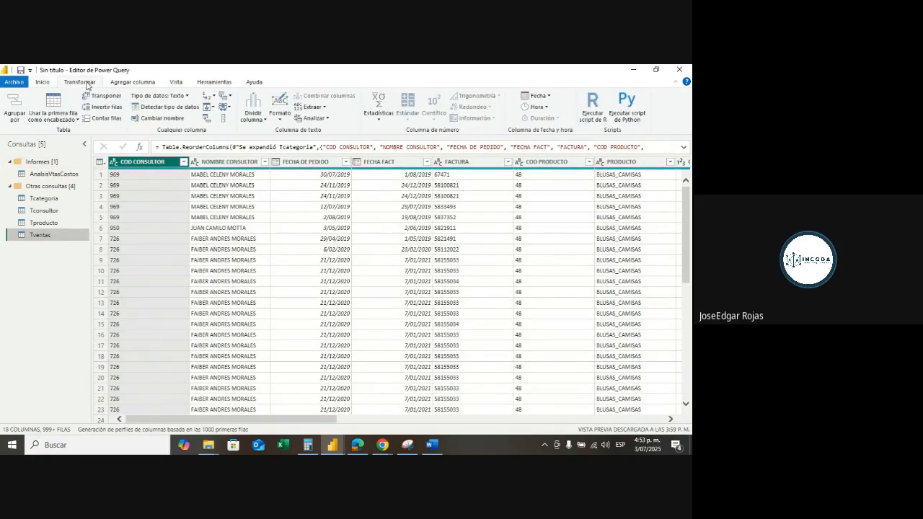
click(106, 118)
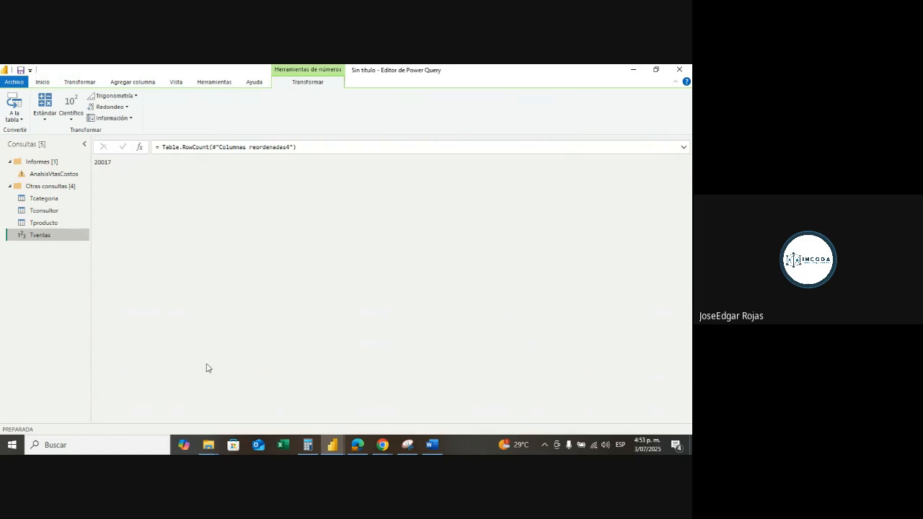
click(178, 83)
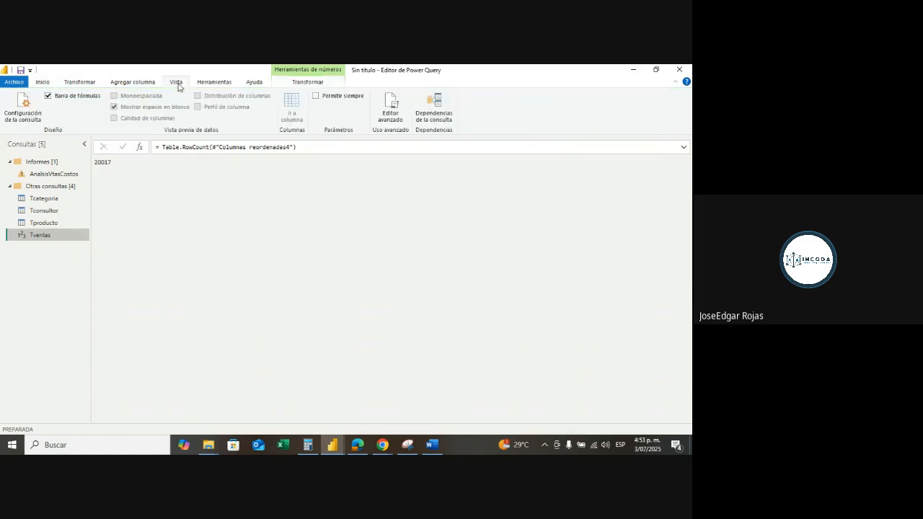
click(26, 113)
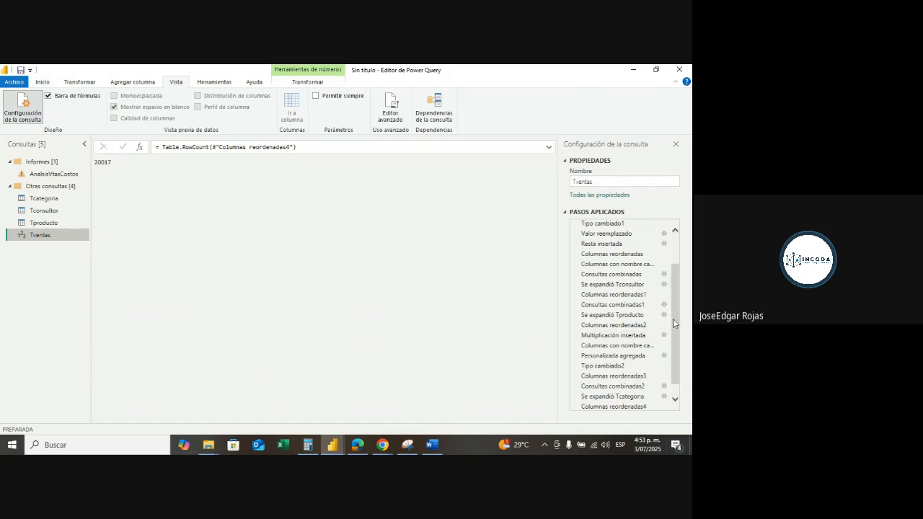
scroll(673, 319, down, 1)
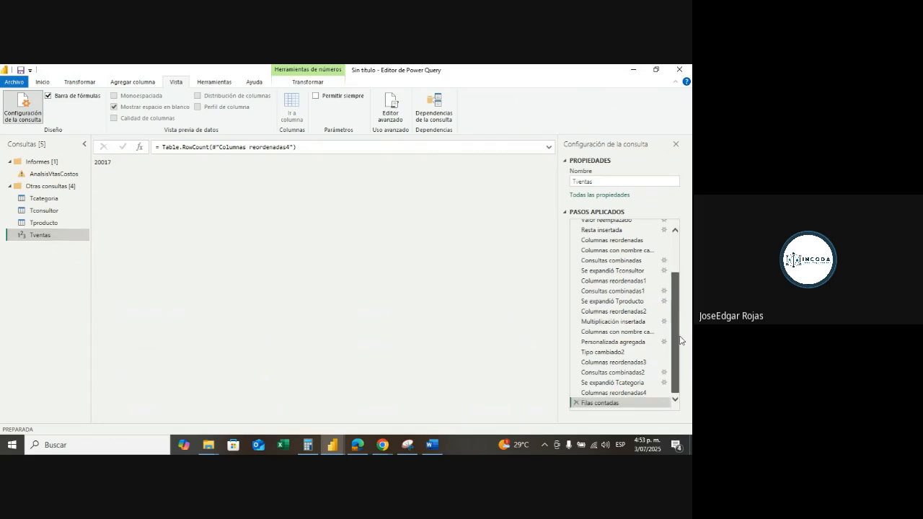
click(575, 404)
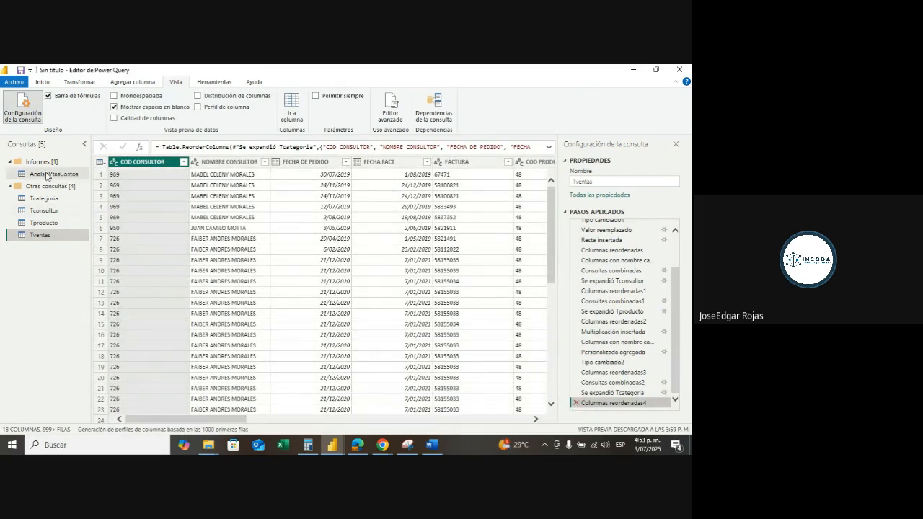
- Count the rows of AnalsisVtasCostos, remove the Filas contadas step and review its columns through to CIUDAD
click(48, 175)
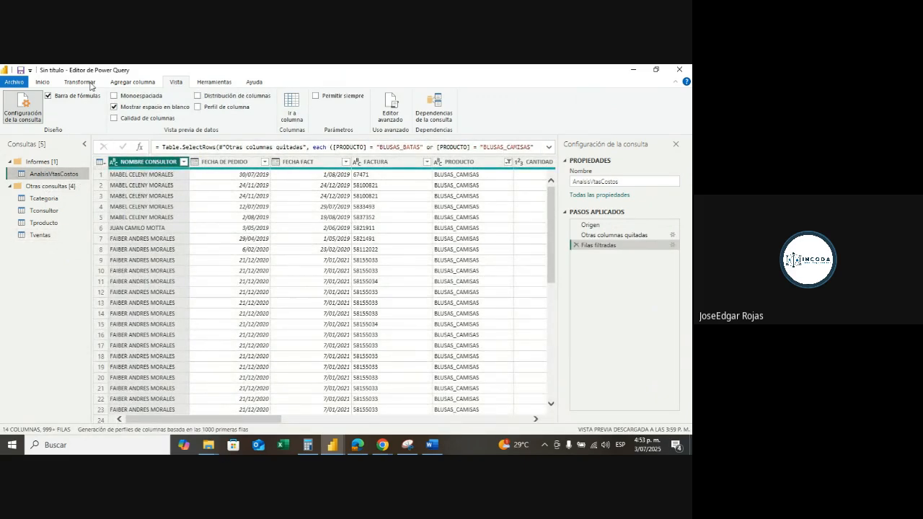
click(88, 83)
click(100, 119)
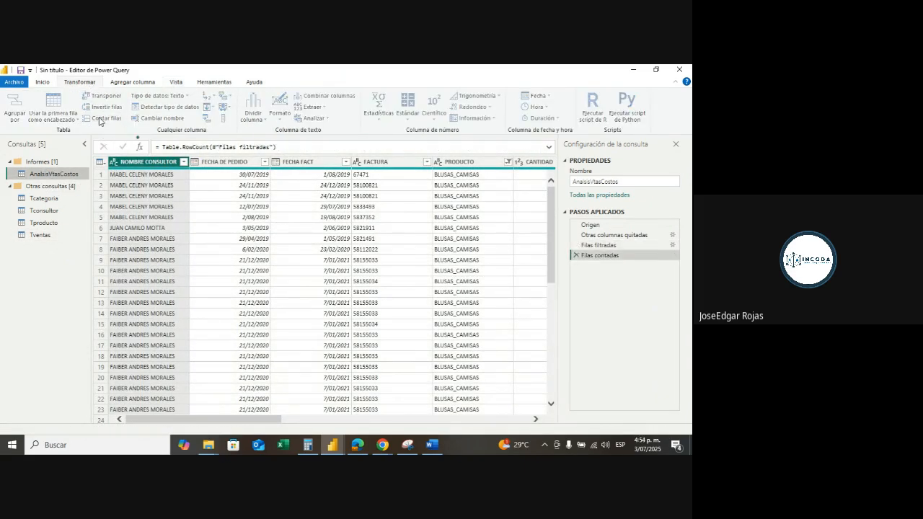
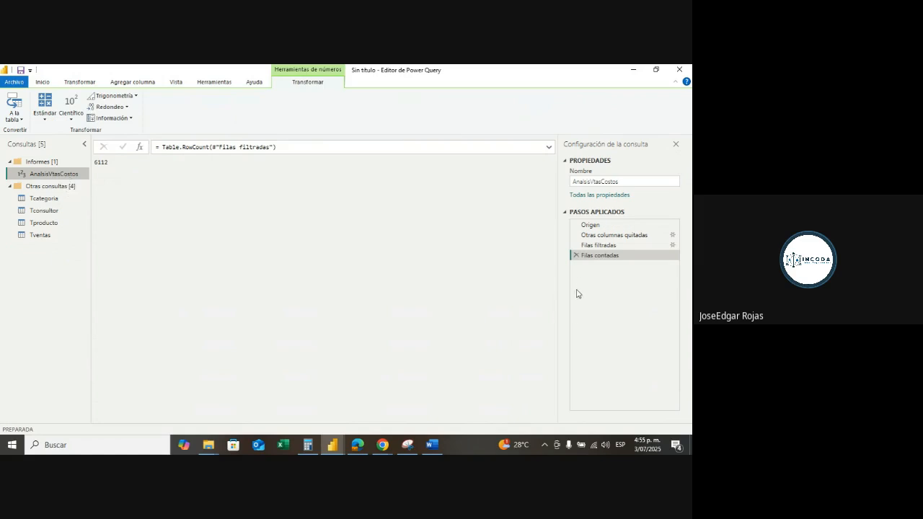
click(576, 257)
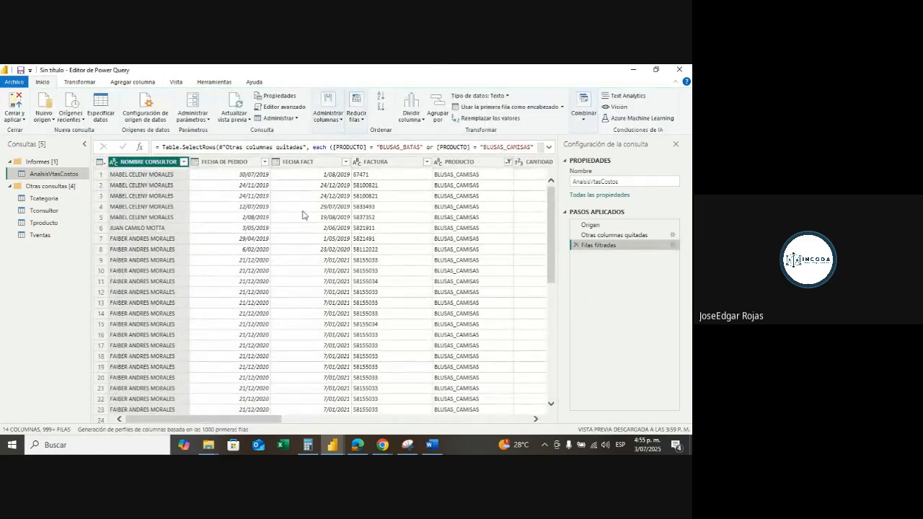
click(535, 420)
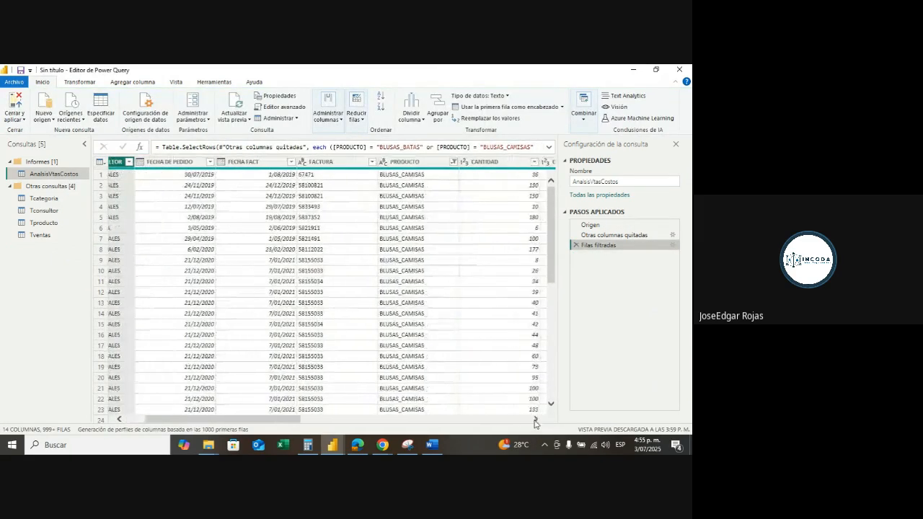
click(535, 420)
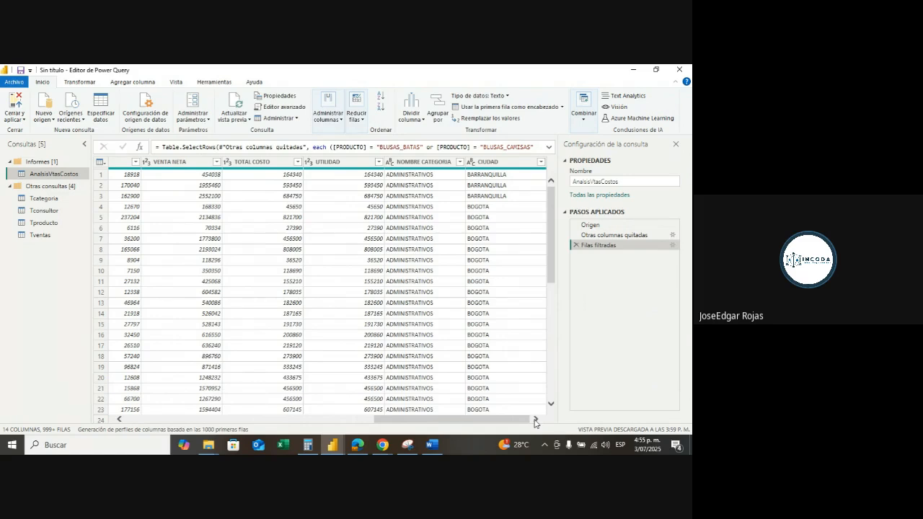
- Disable loading for the Tcategoria, Tconsultor, Tproducto and Tventas queries, leaving AnalsisVtasCostos enabled
right_click(45, 200)
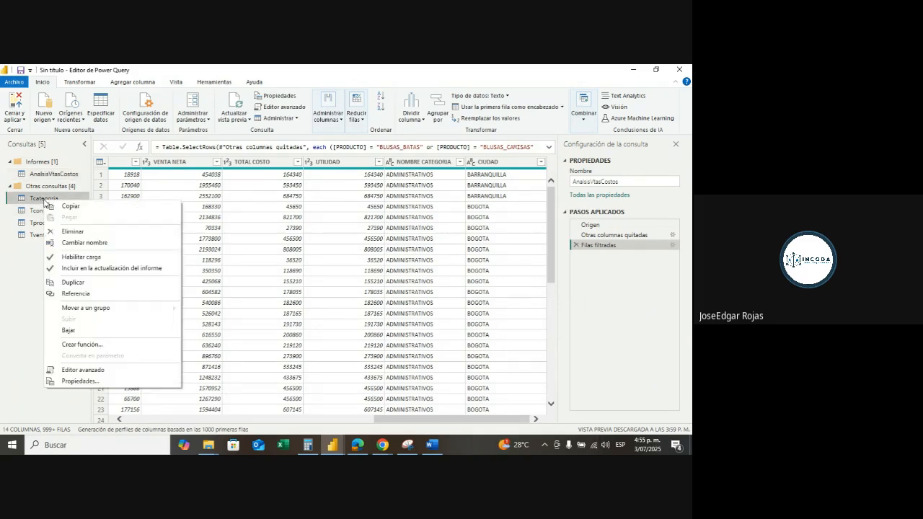
click(49, 258)
right_click(45, 210)
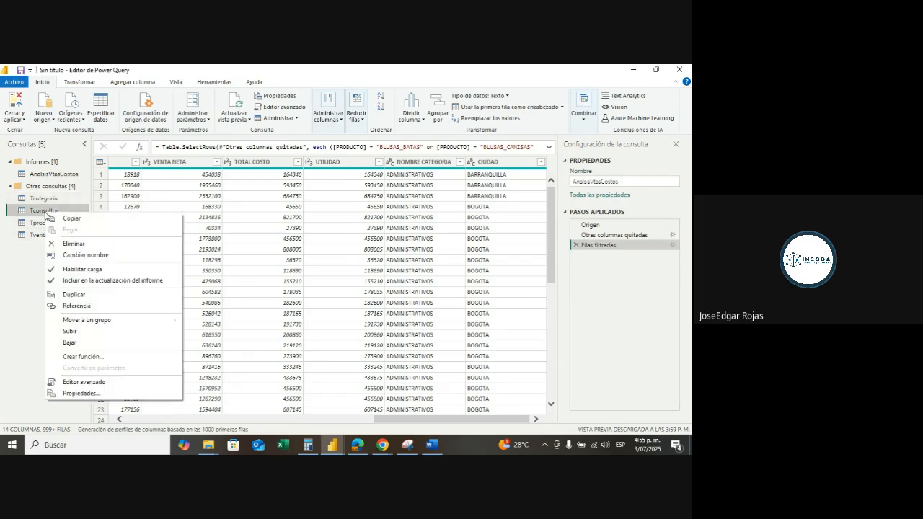
click(52, 269)
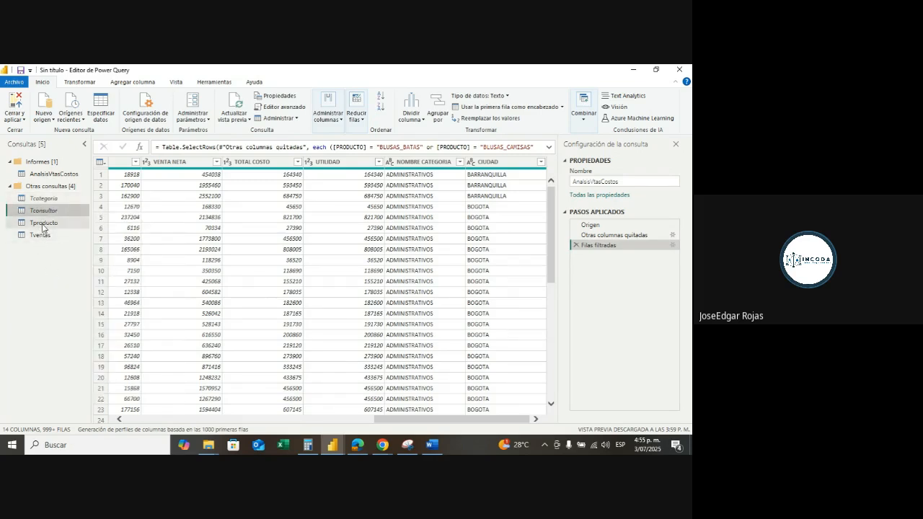
right_click(44, 224)
click(51, 283)
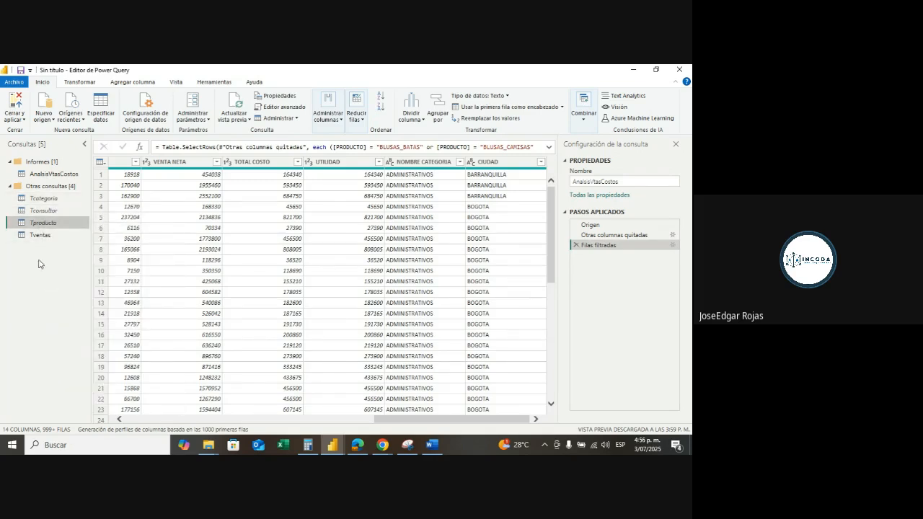
right_click(44, 235)
click(50, 294)
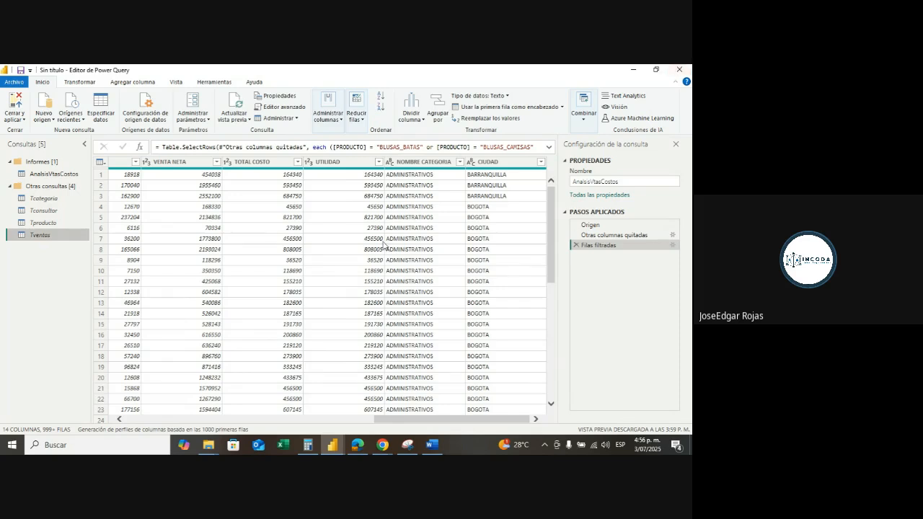
- Close and apply the Power Query changes, and display the AnalsisVtasCostos table in the table view
click(24, 120)
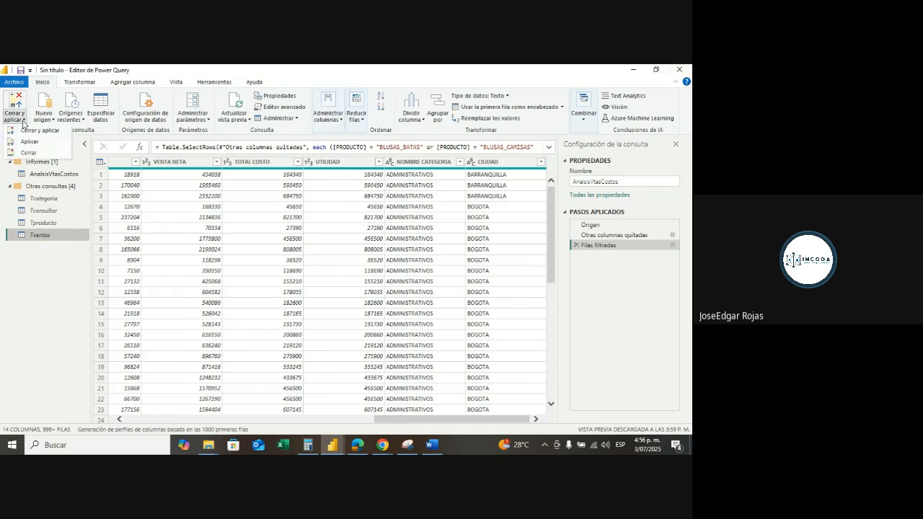
click(41, 133)
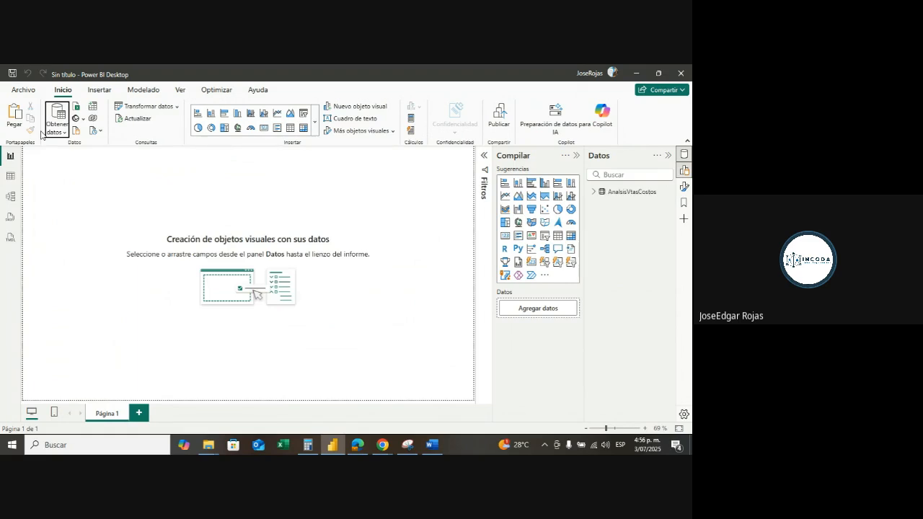
click(632, 197)
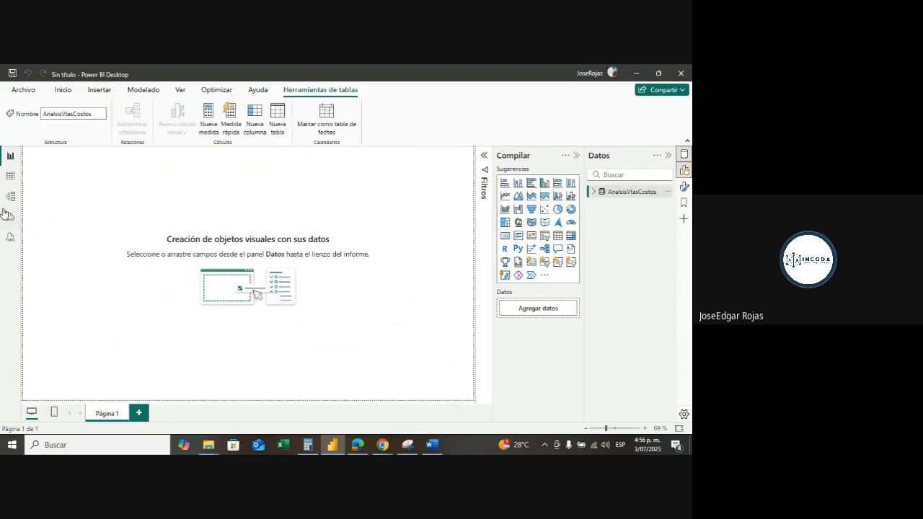
click(10, 178)
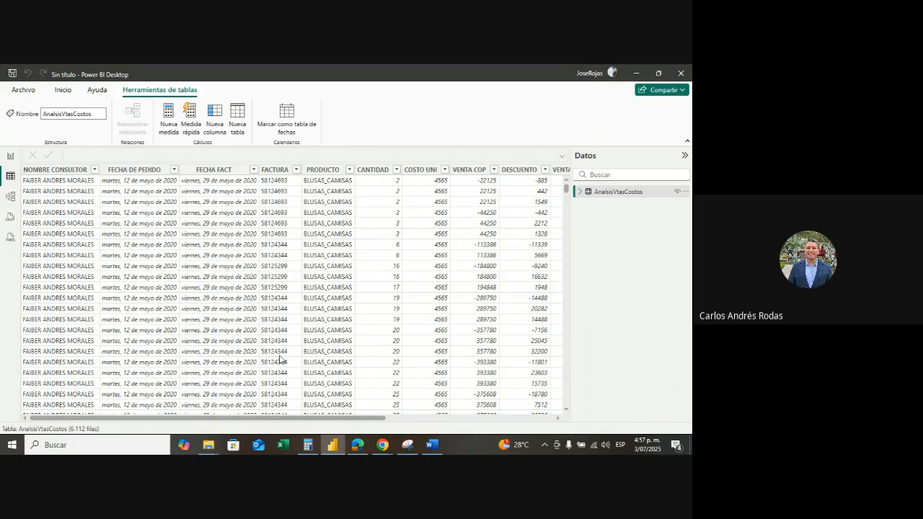
- Save the report on this device as infoventasCostos in the Confecciones folder as a .pbix file, and close Power BI Desktop
click(24, 91)
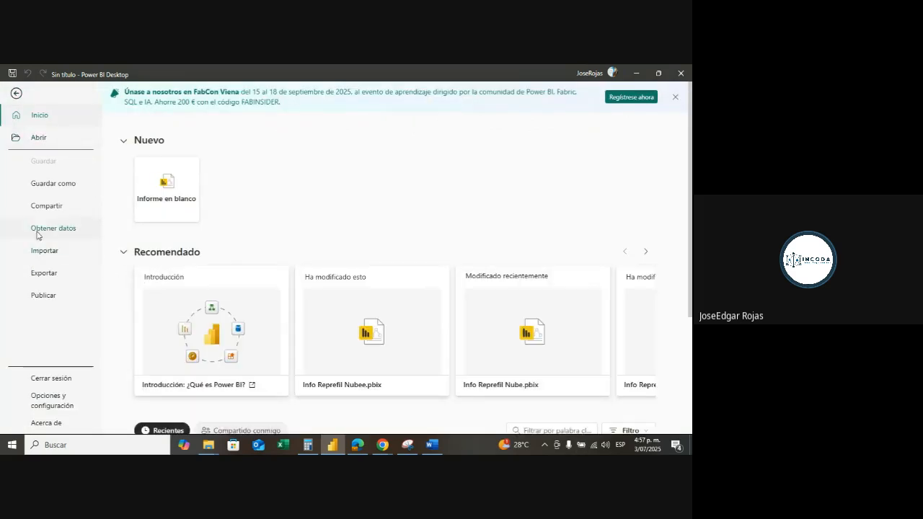
click(69, 189)
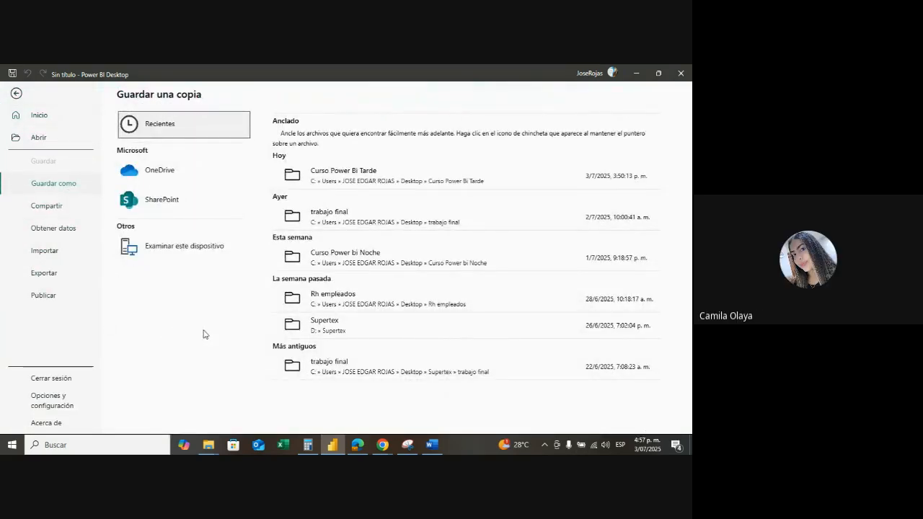
click(179, 254)
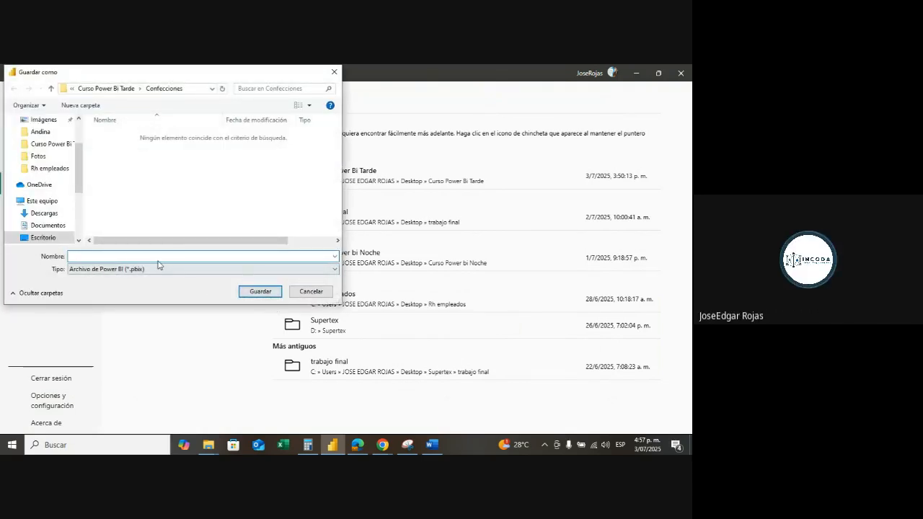
text(infoventasCostos)
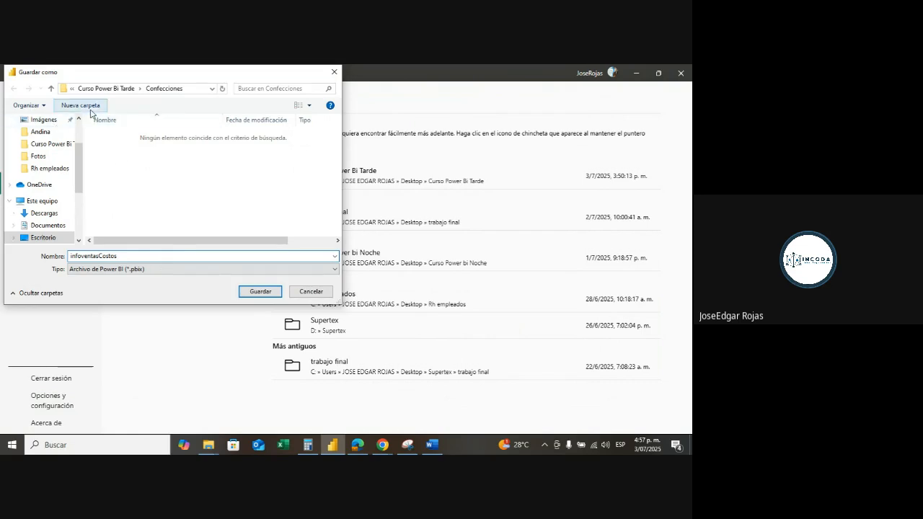
click(261, 292)
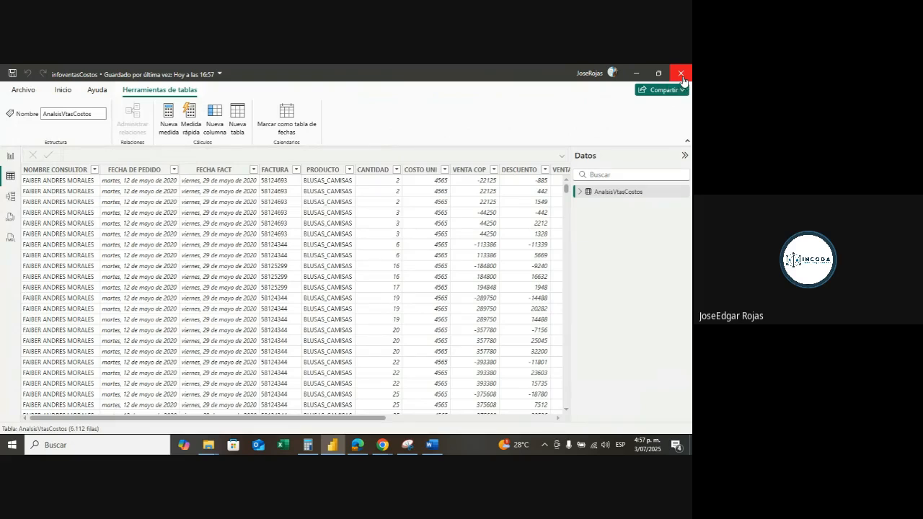
click(681, 73)
- Switch to the Google Meet call in Chrome, maximize its window and request to stop the meeting recording
mouse_move(382, 445)
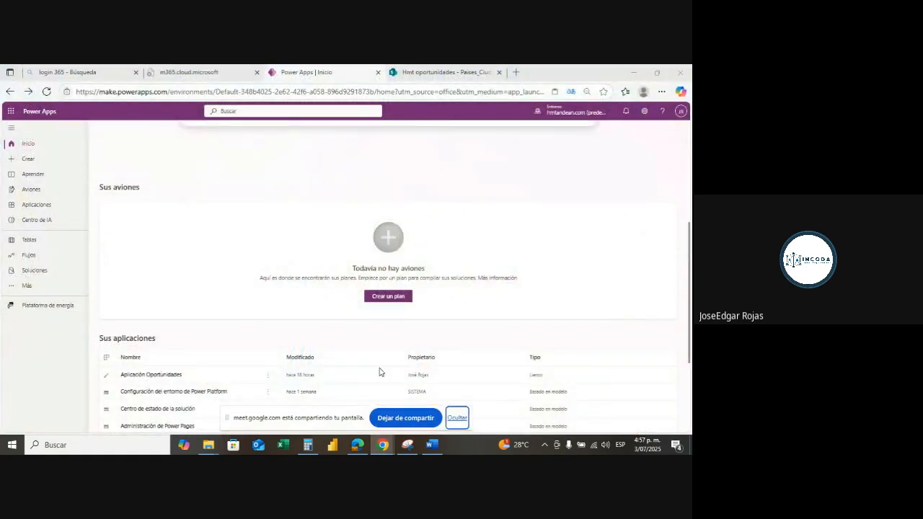
click(343, 411)
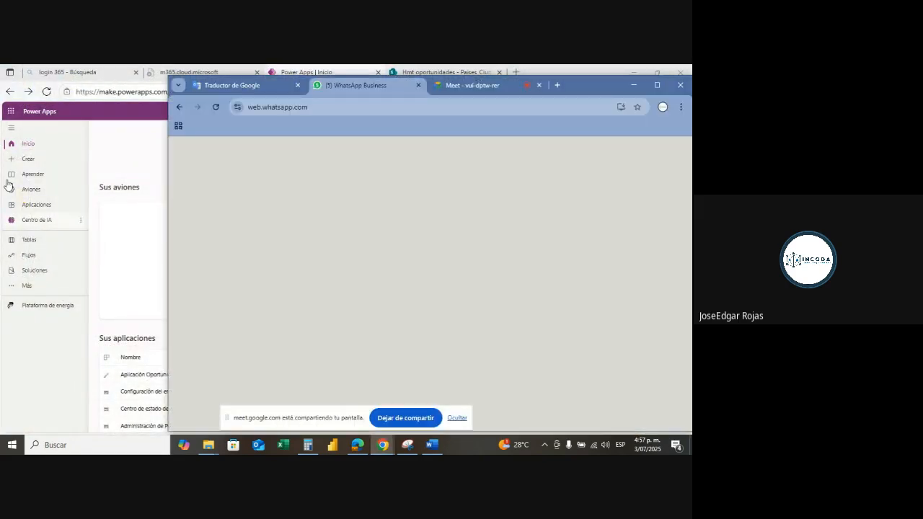
click(486, 84)
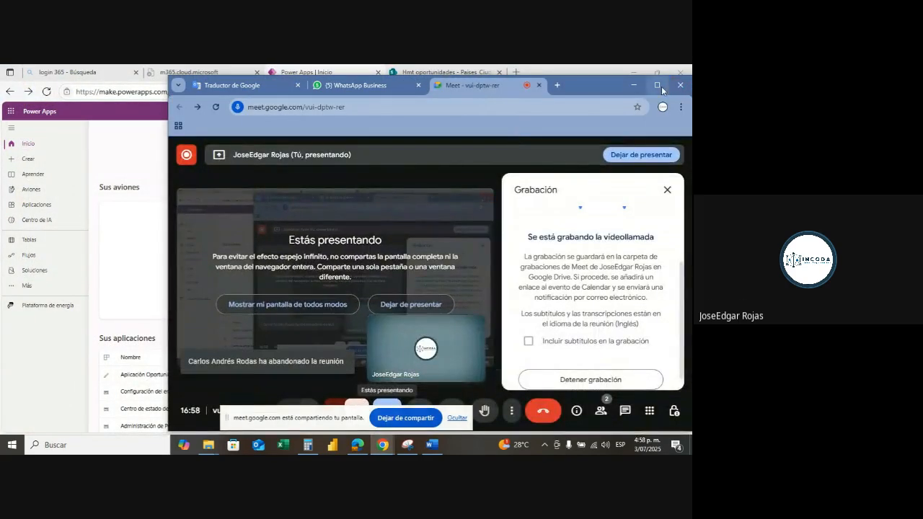
click(657, 85)
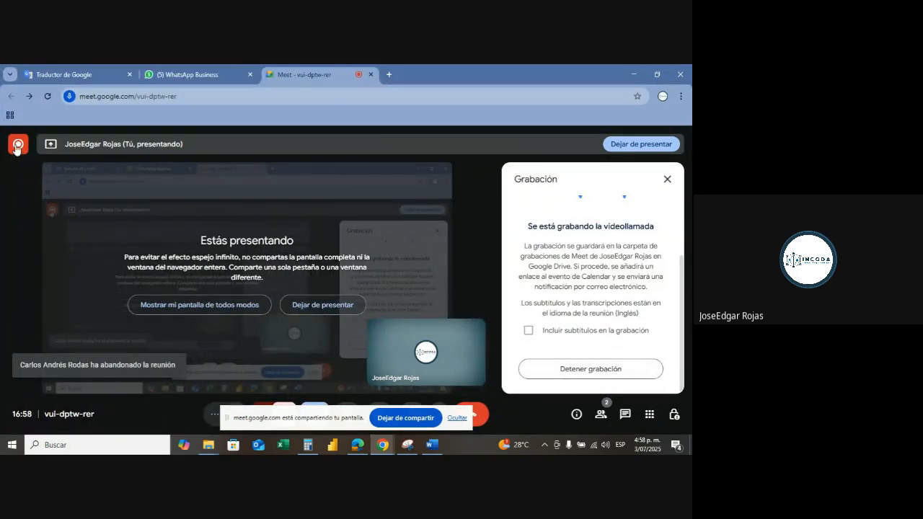
mouse_move(16, 149)
click(115, 147)
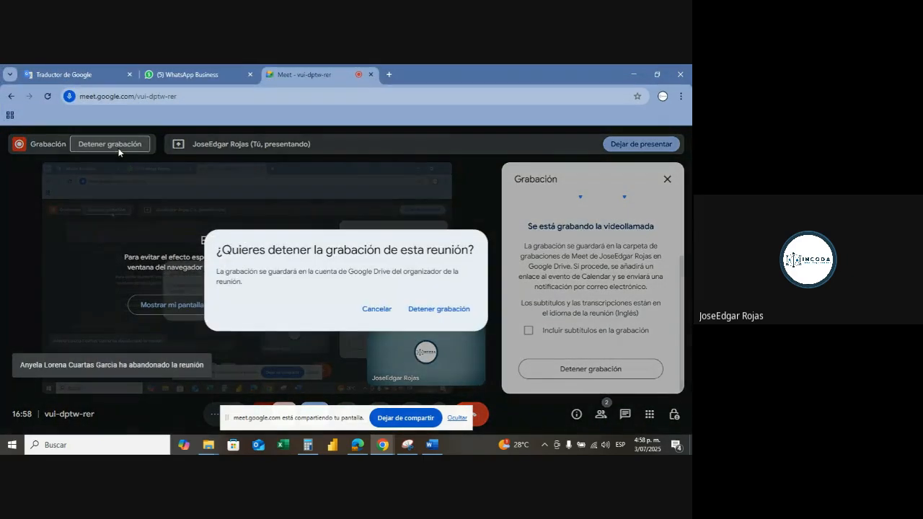